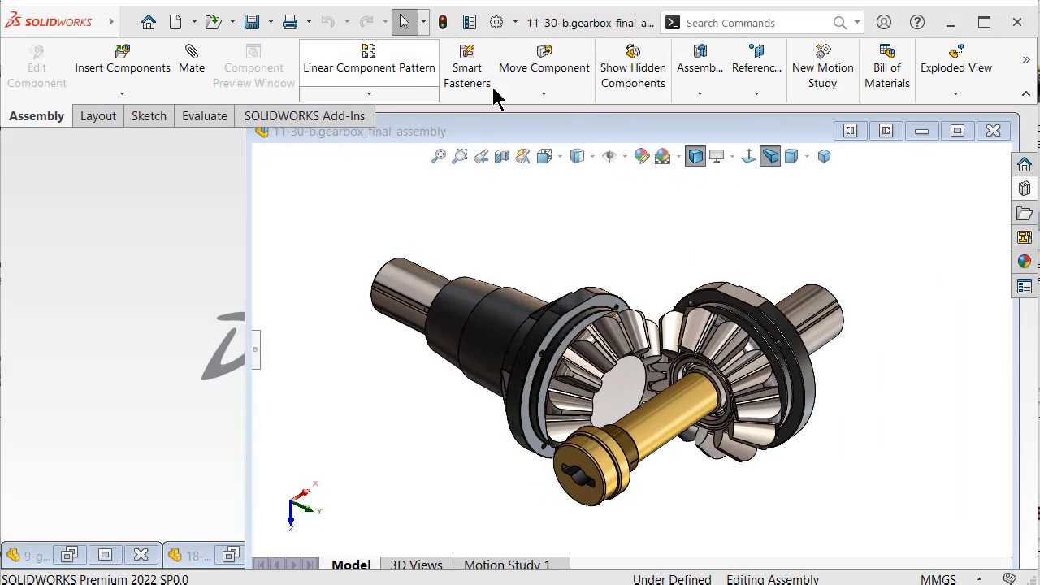
Place the 9-gasket_2 window beside the assembly and drag the gasket into the gearbox final assembly.
left_click(590, 130)
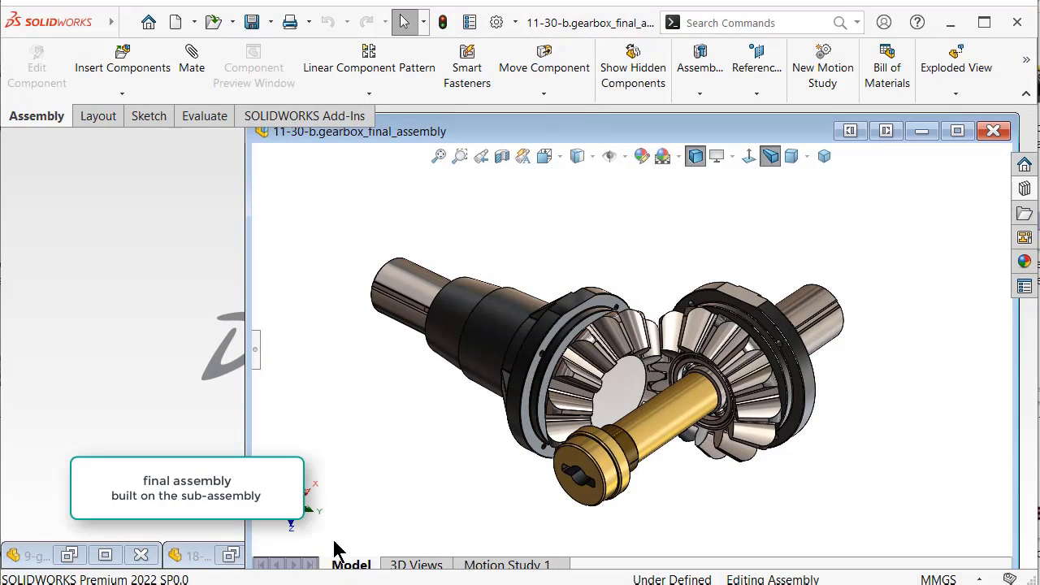
left_click(42, 558)
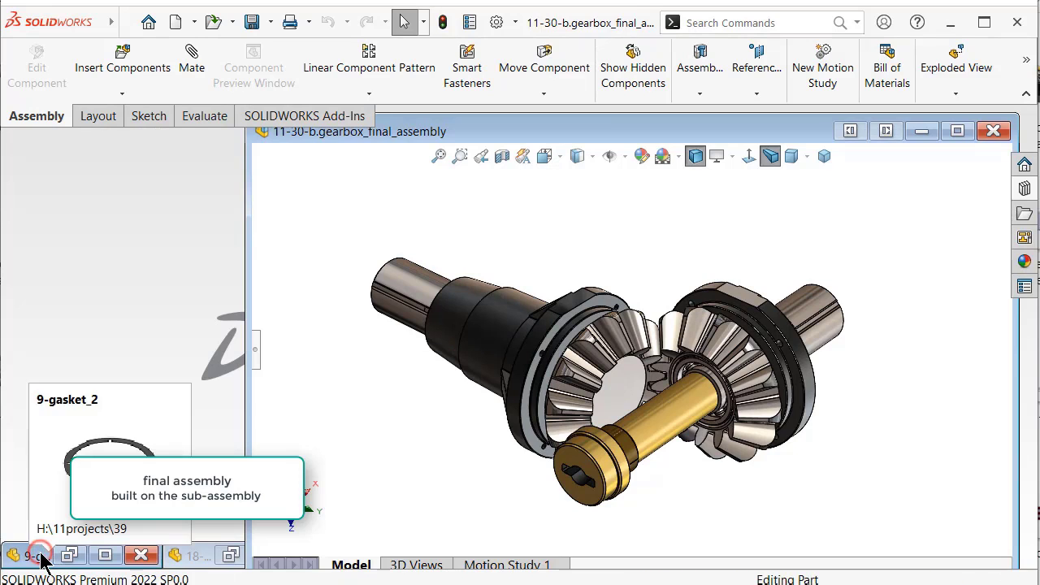
double_click(81, 558)
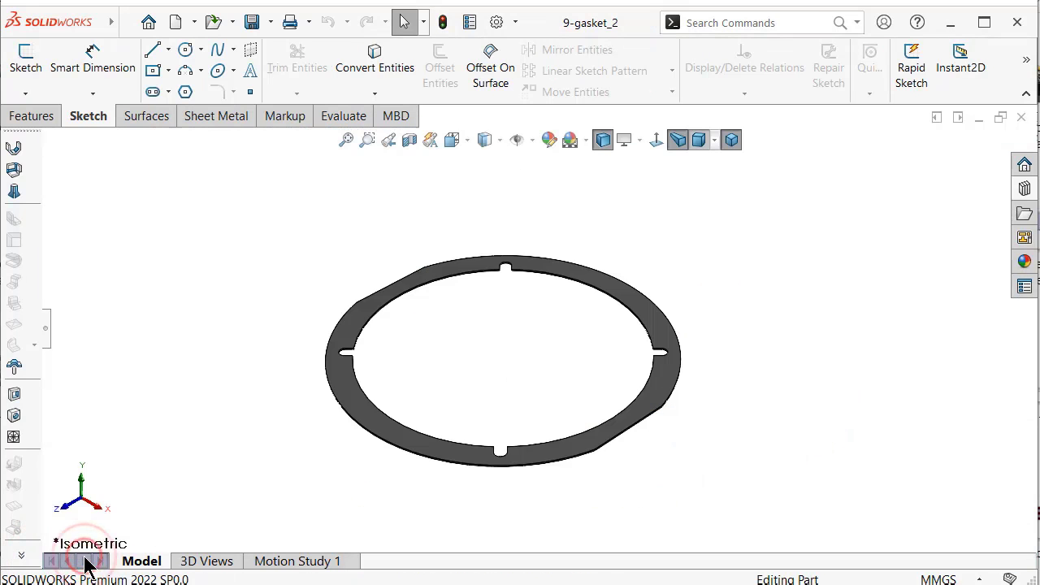
left_click(1000, 118)
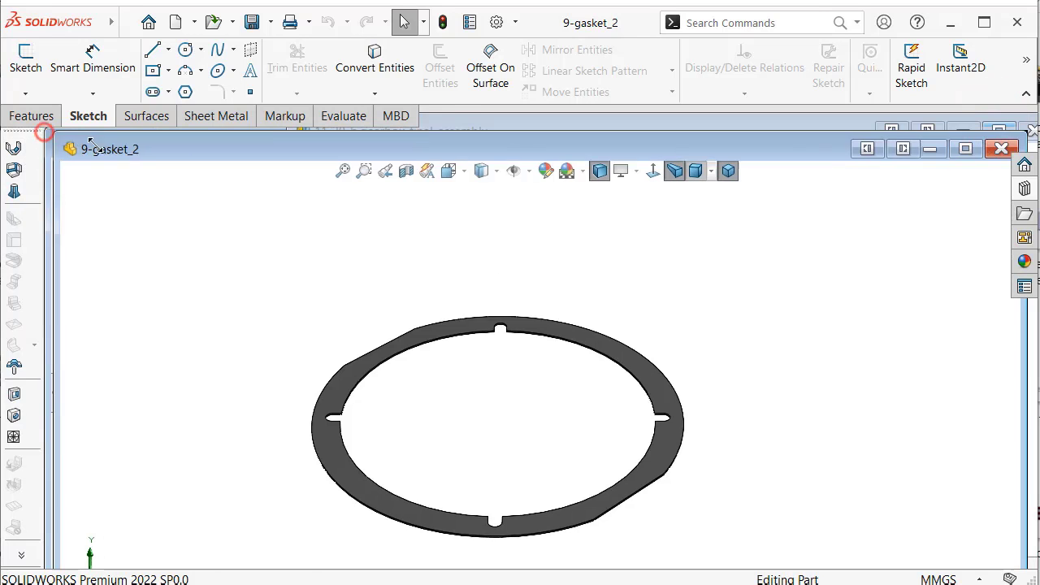
left_click_drag(230, 150, 659, 239)
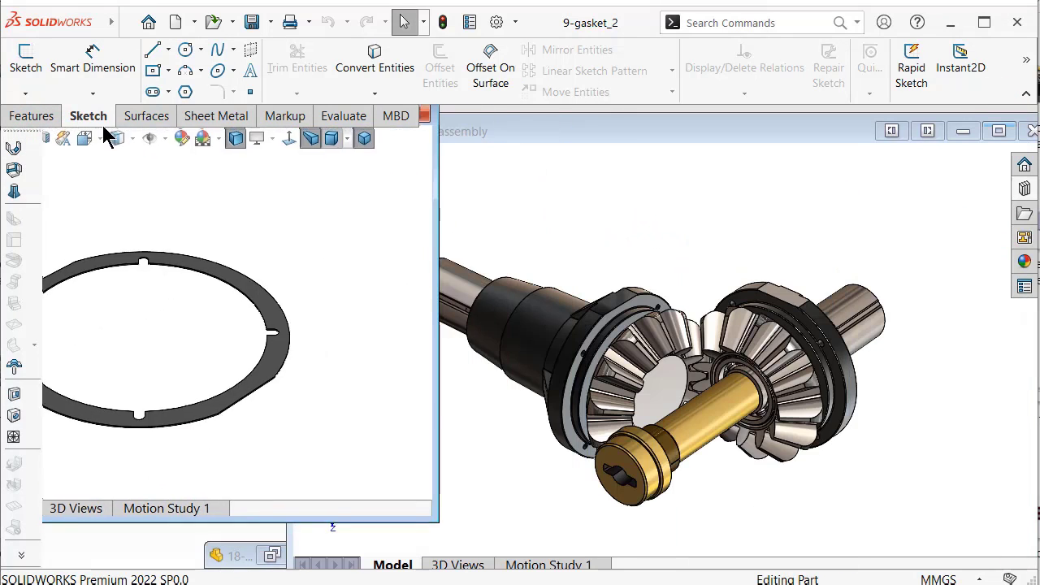
left_click_drag(541, 221, 184, 138)
left_click(341, 325)
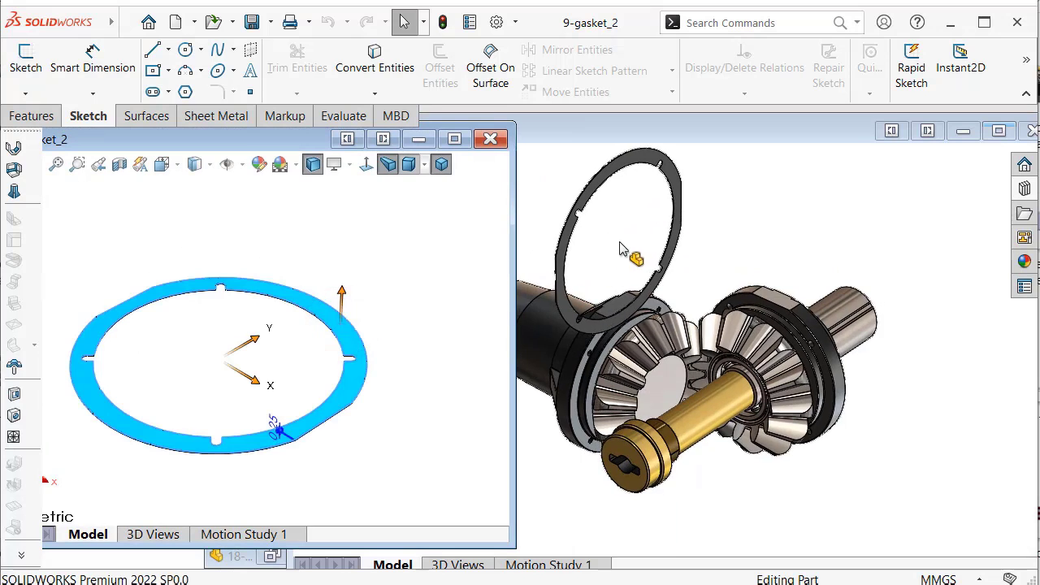
left_click_drag(585, 262, 626, 248)
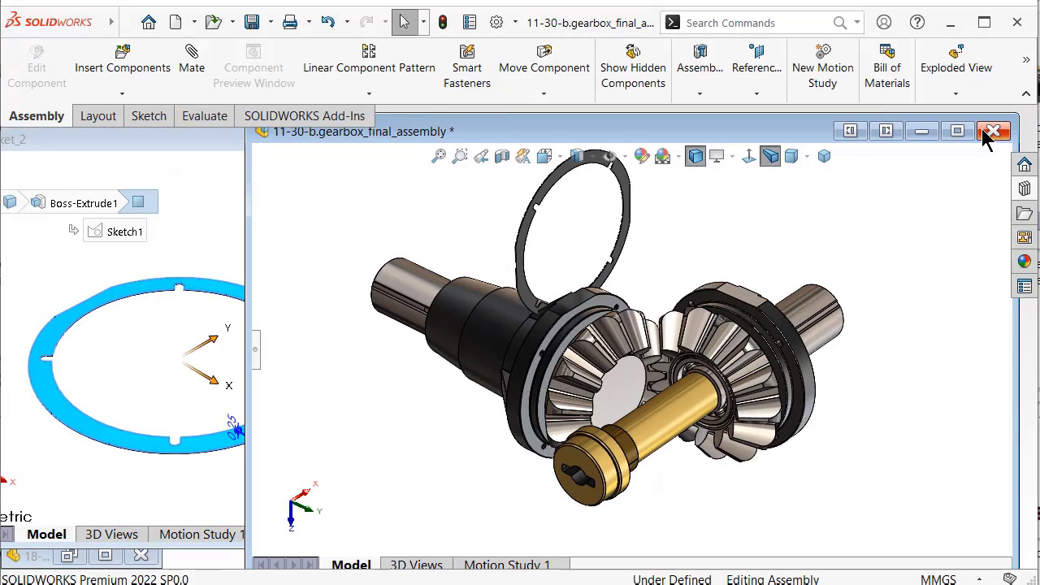
Mate the gasket face coincident with the Part8_lock_2 face.
left_click(960, 132)
scroll(441, 190, "down", 2)
scroll(441, 190, "down", 3)
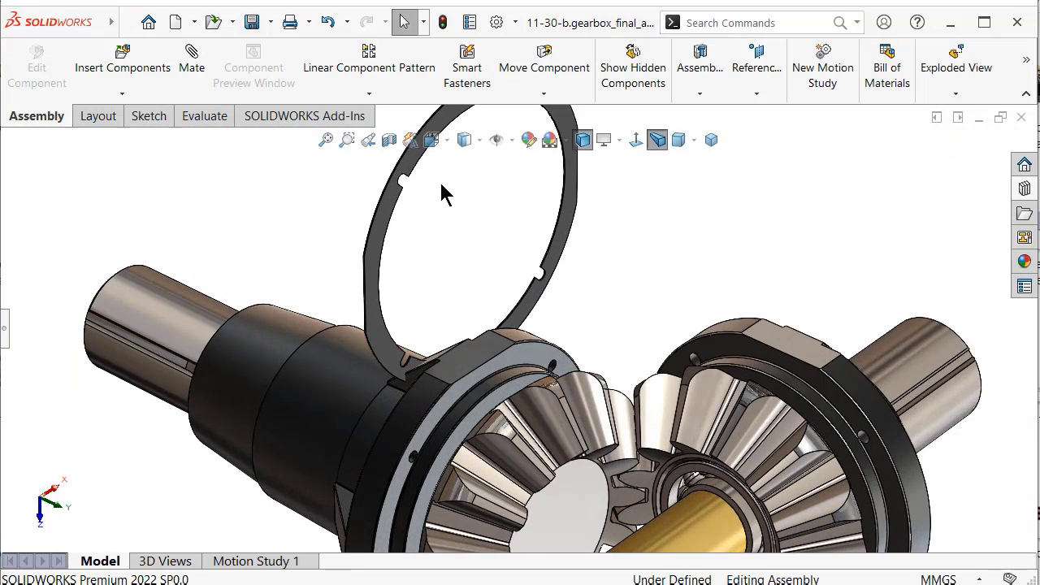
scroll(398, 266, "down", 2)
scroll(399, 267, "down", 2)
scroll(527, 241, "up", 2)
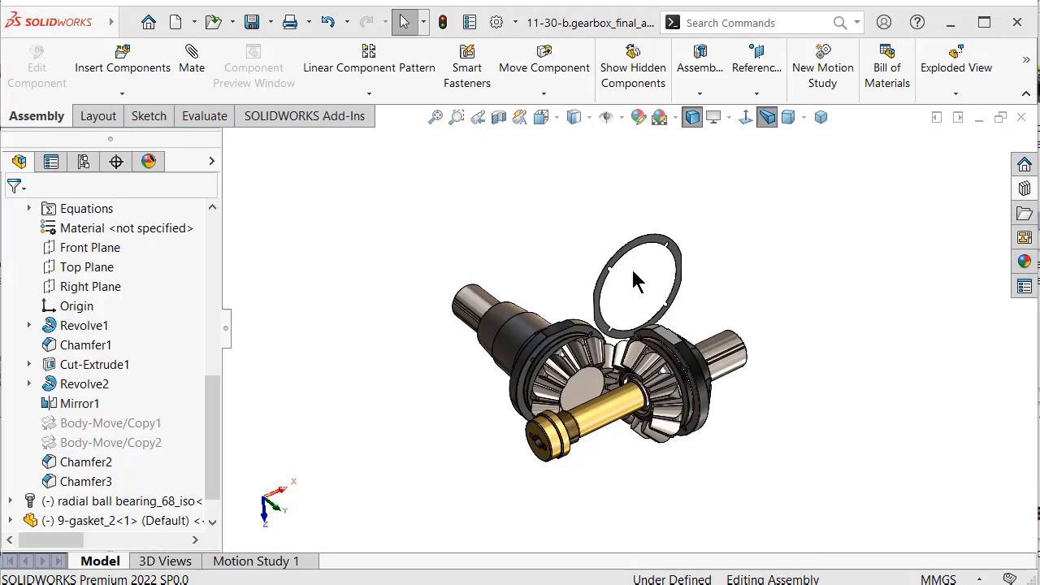
scroll(636, 281, "down", 3)
scroll(626, 279, "down", 3)
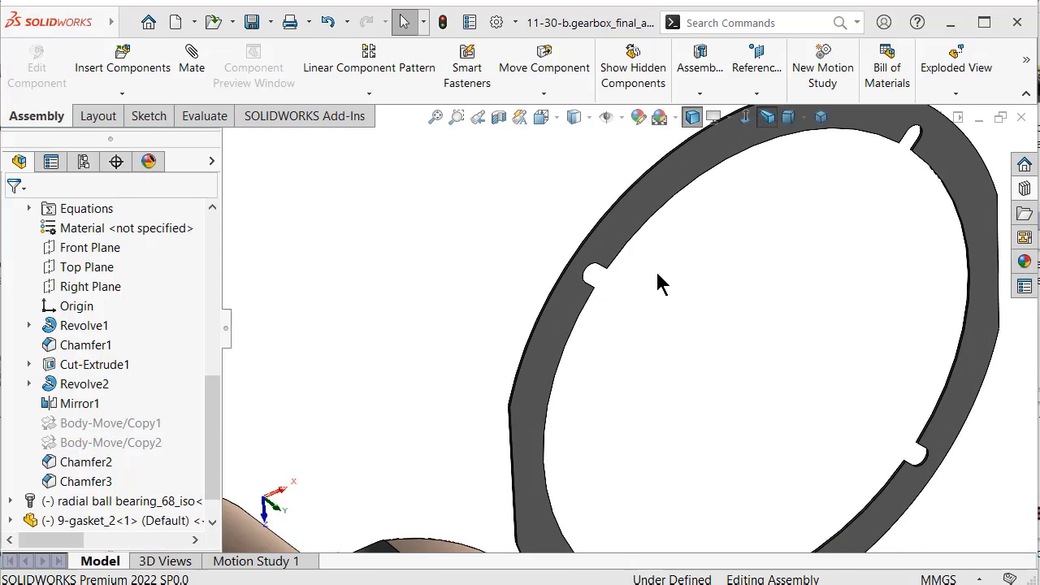
middle_click_drag(658, 283, 638, 223)
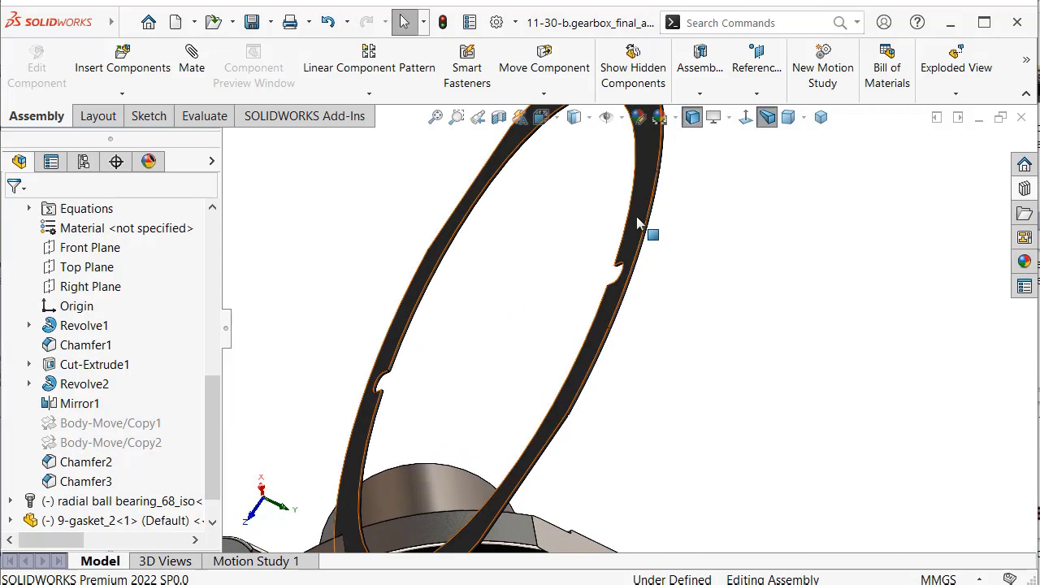
left_click(638, 224)
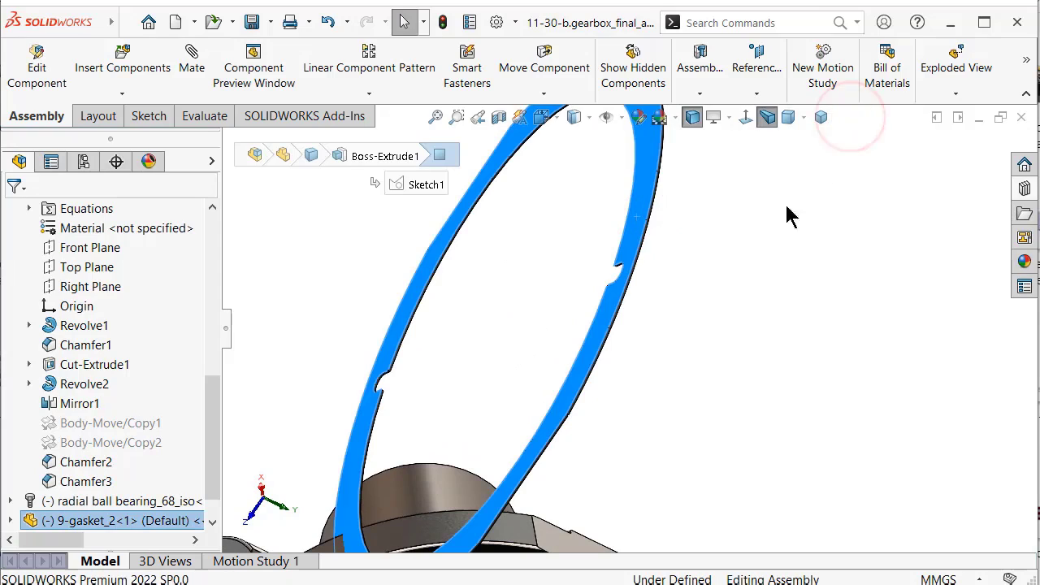
key("m")
scroll(609, 351, "up", 3)
scroll(571, 419, "up", 2)
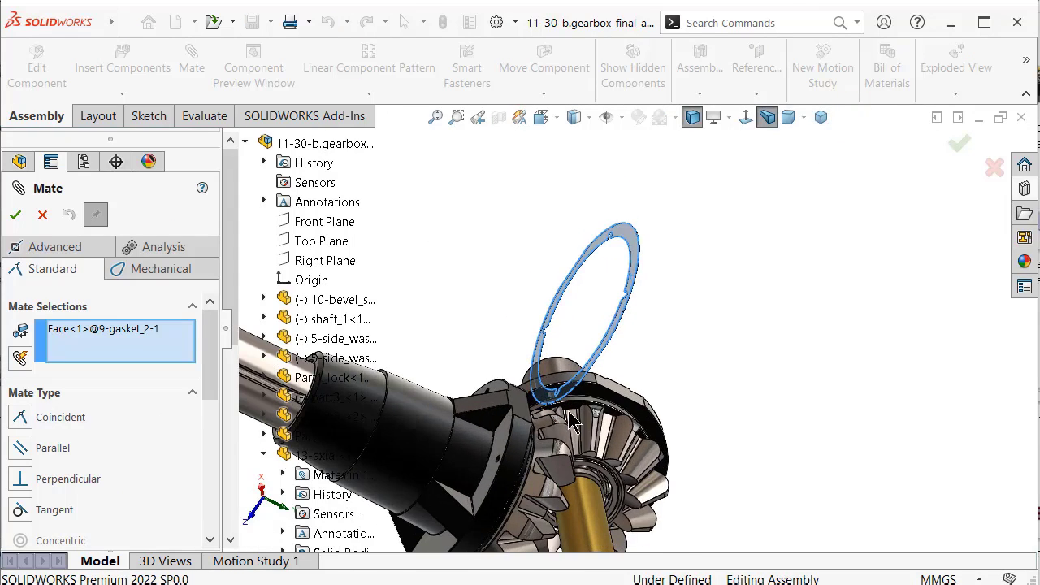
middle_click_drag(532, 429, 573, 416)
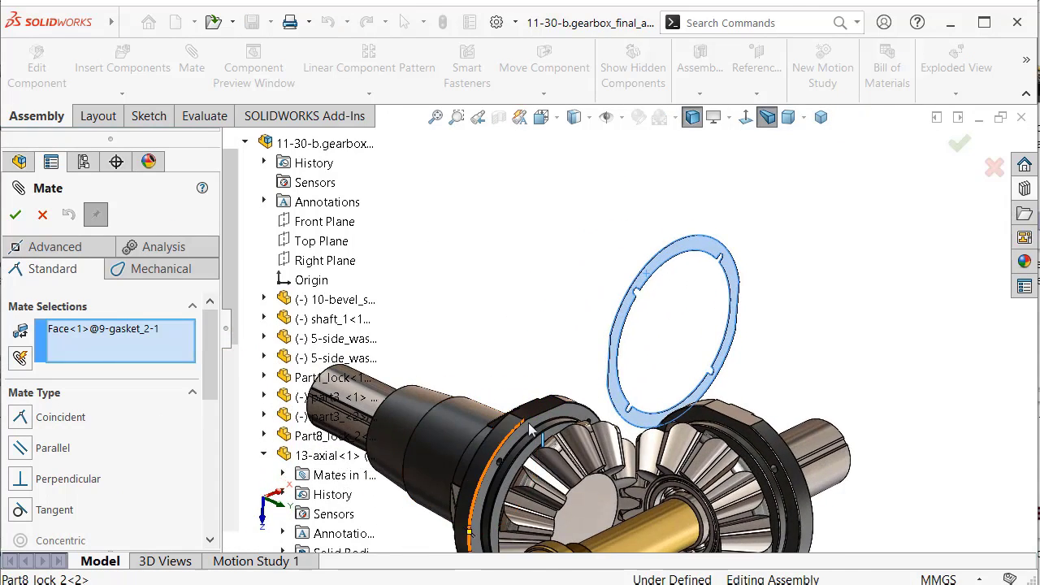
left_click(572, 416)
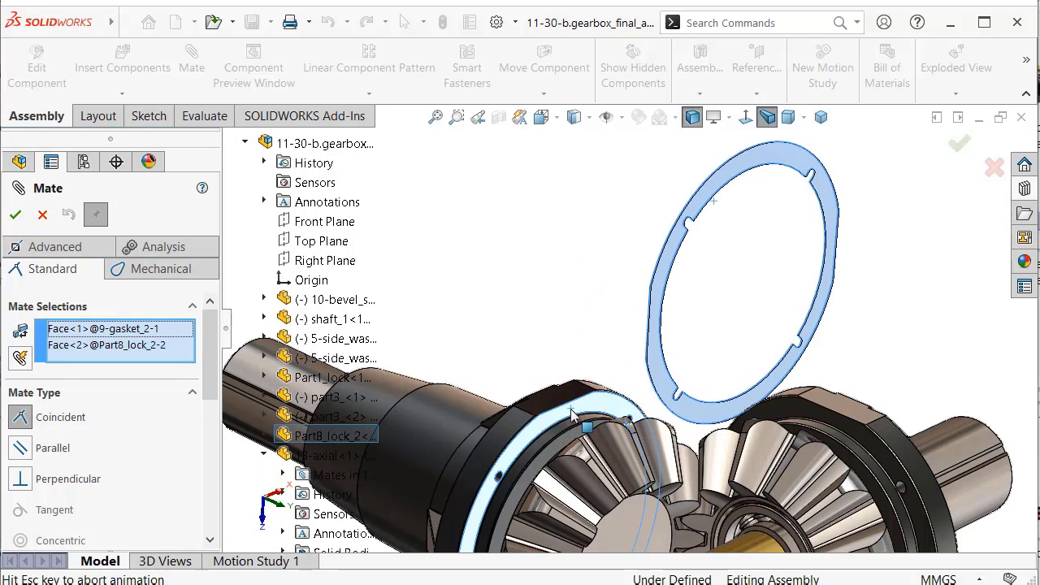
scroll(634, 290, "down", 2)
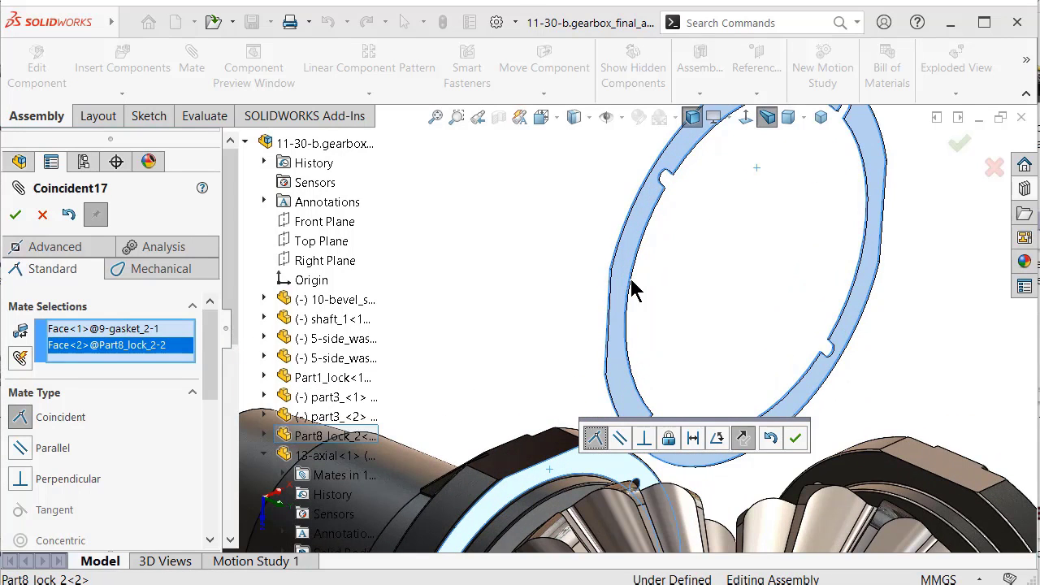
left_click(795, 439)
Add a flipped parallel mate between the gasket's side face and the lock part's flat face.
scroll(622, 338, "down", 3)
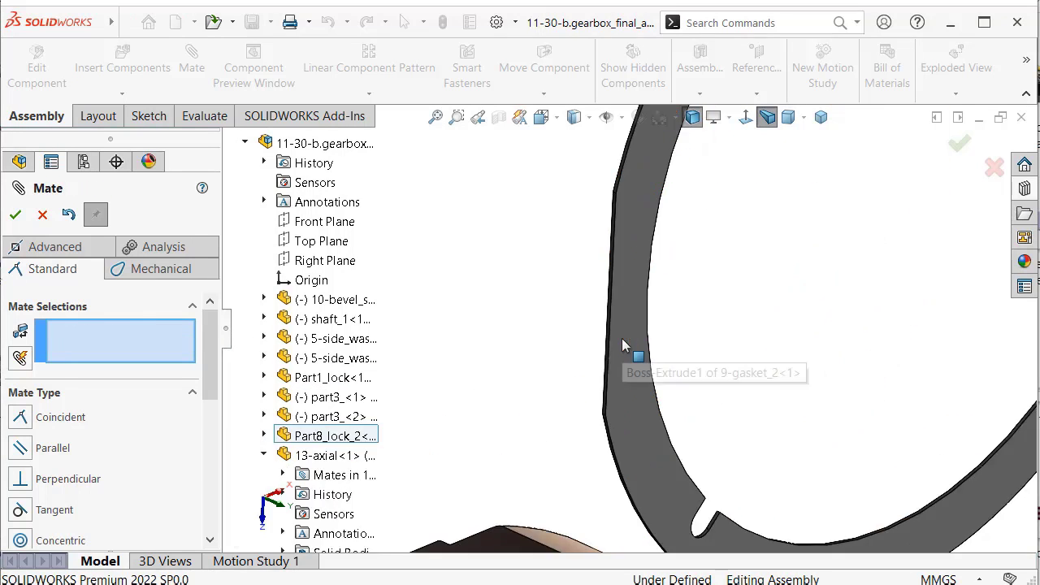
scroll(634, 342, "up", 2)
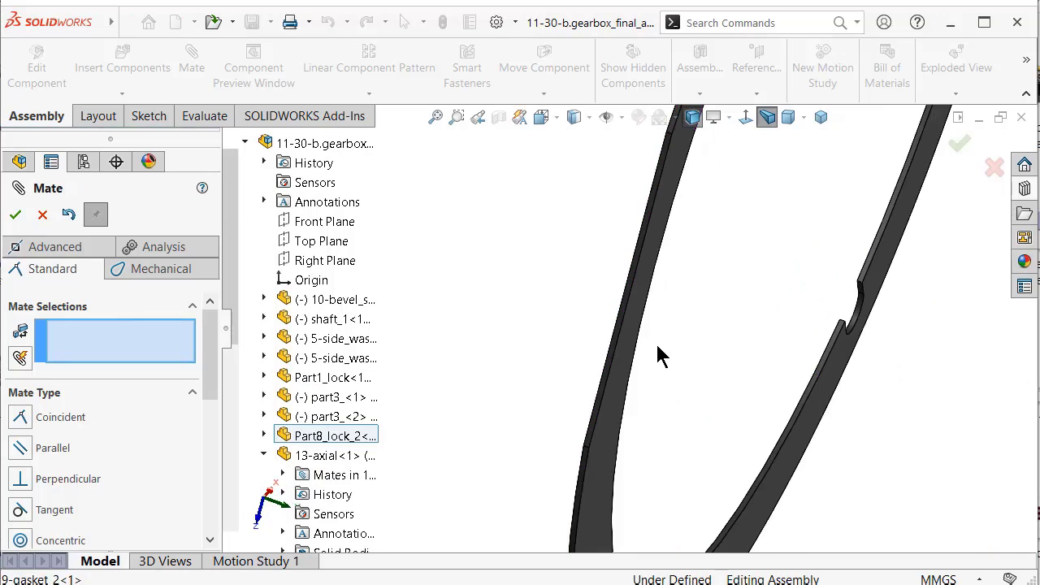
scroll(636, 301, "down", 2)
left_click(634, 298)
scroll(635, 309, "up", 2)
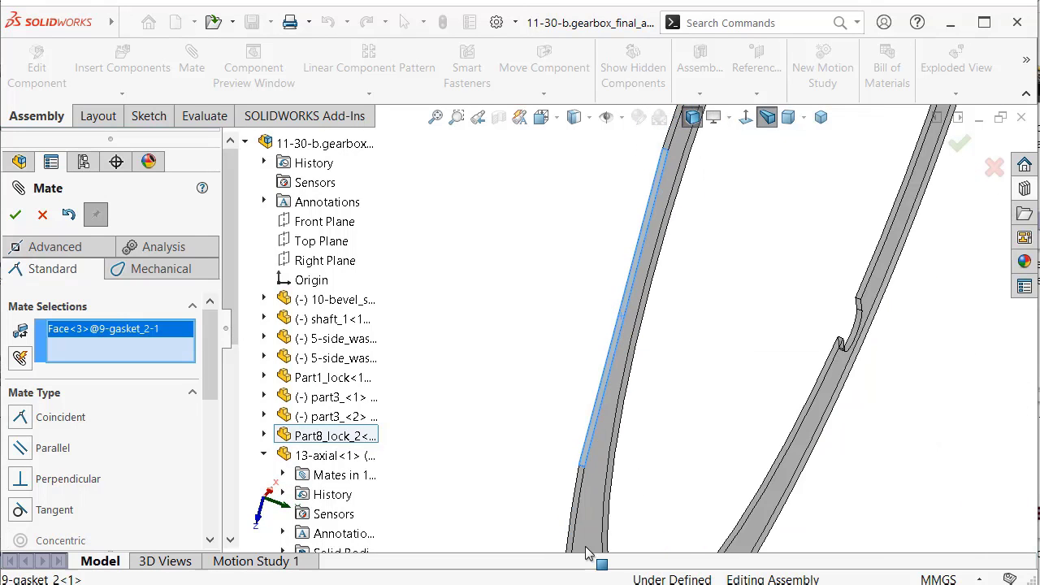
scroll(587, 536, "up", 3)
scroll(579, 396, "up", 2)
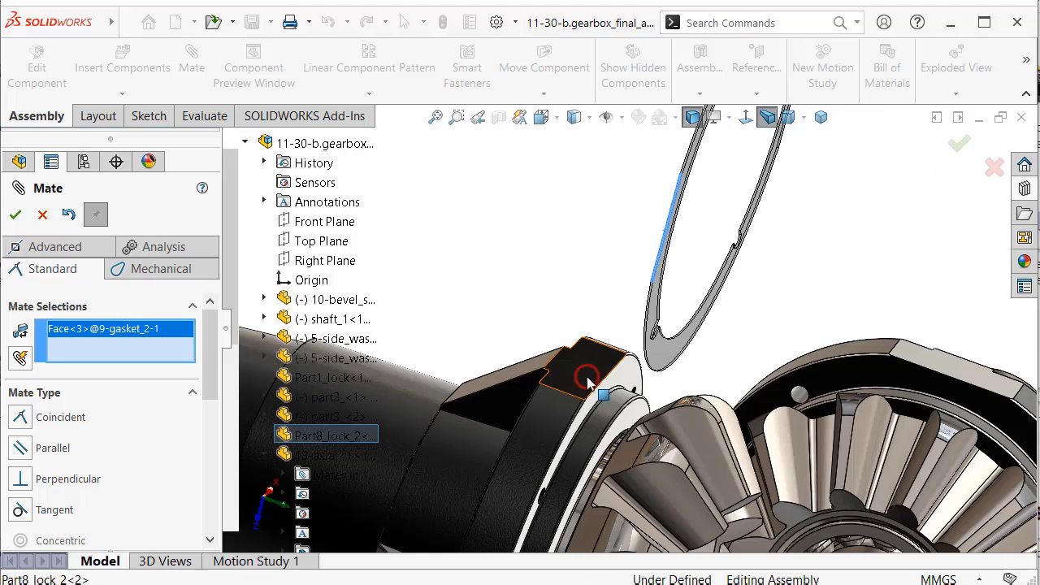
left_click(588, 378)
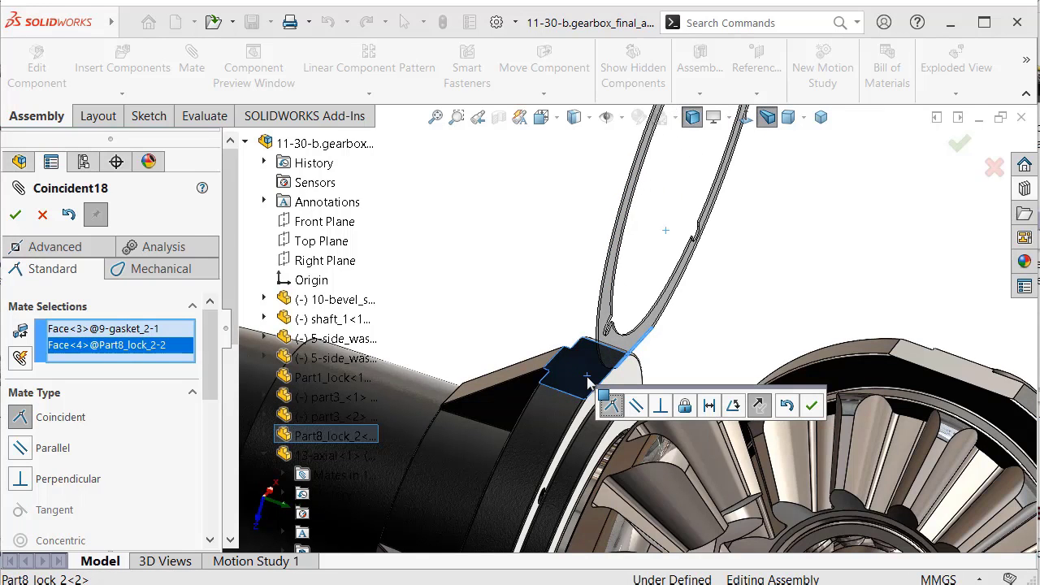
left_click(635, 408)
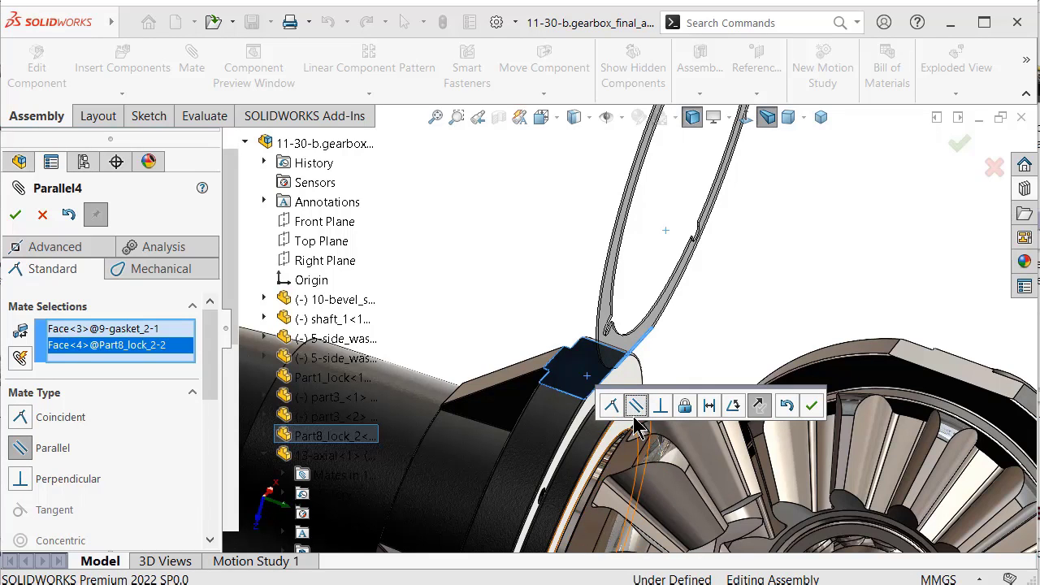
left_click(760, 406)
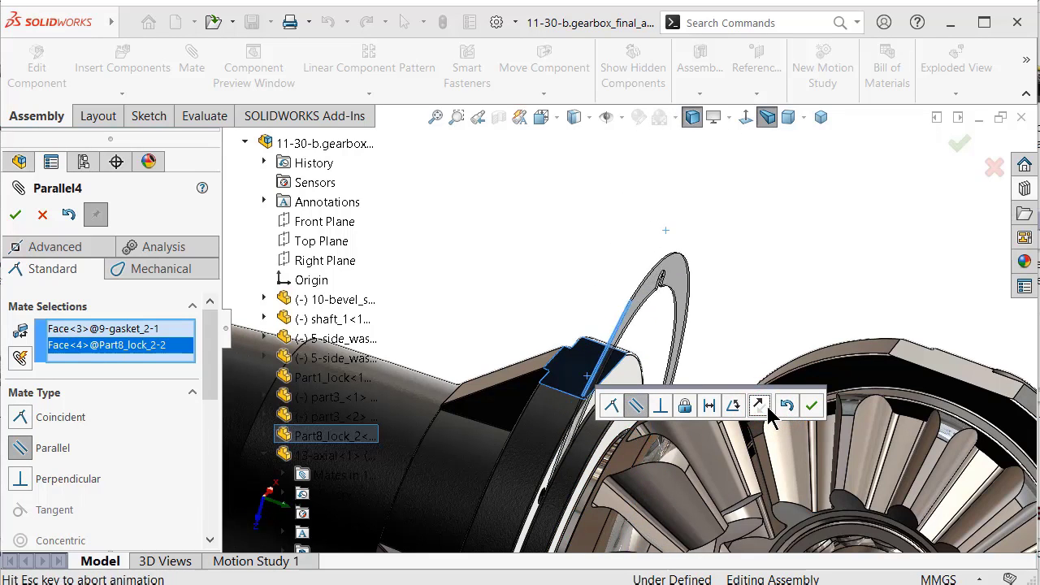
left_click(811, 408)
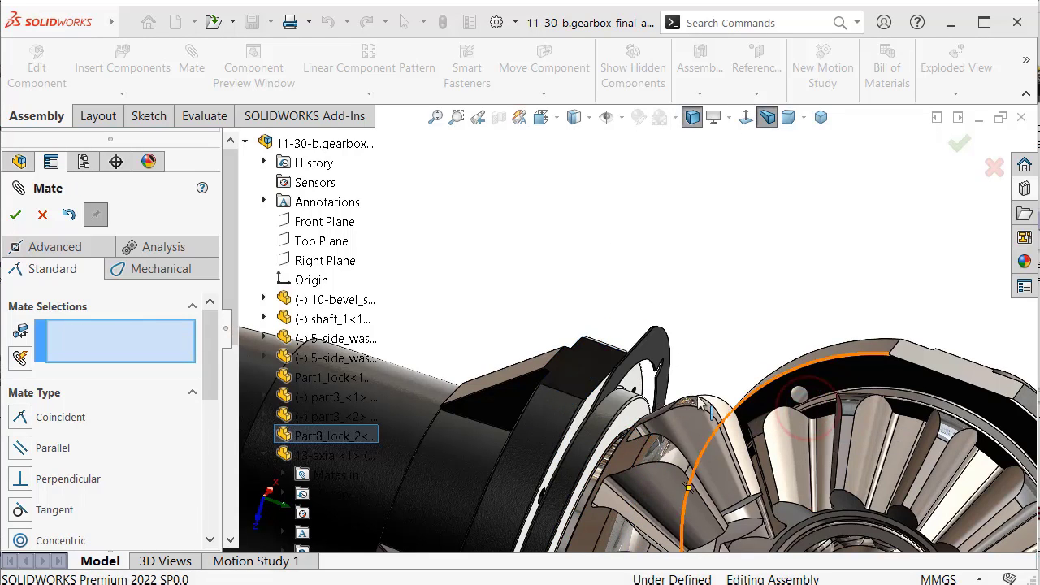
Make the gasket's notch face concentric with the matching Part8_lock_2 face.
mouse_move(811, 415)
middle_mouse_down()
mouse_move(664, 464)
mouse_move(772, 297)
middle_mouse_up()
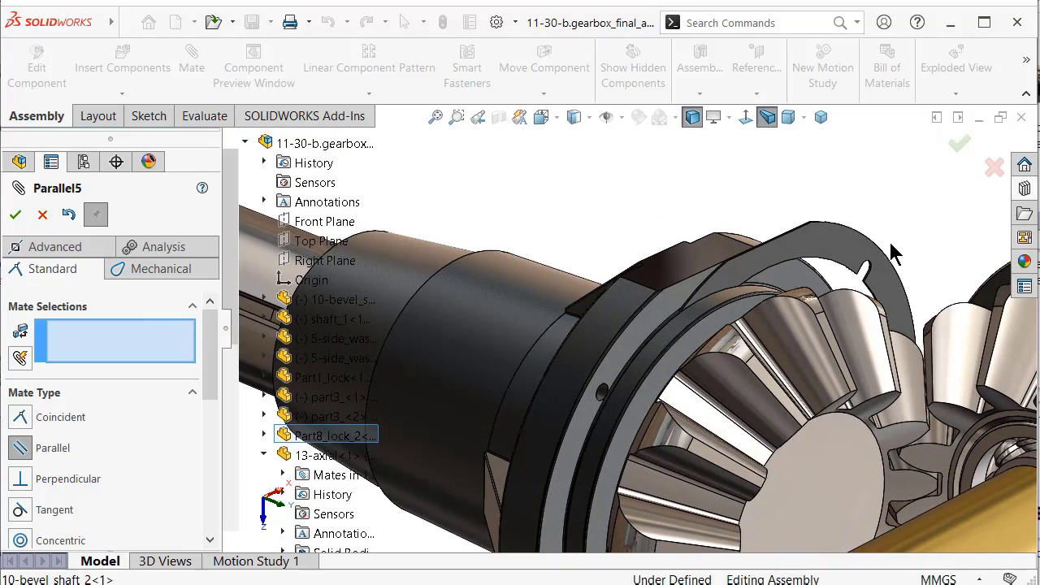
scroll(772, 297, "down", 2)
scroll(757, 332, "down", 2)
scroll(777, 328, "down", 2)
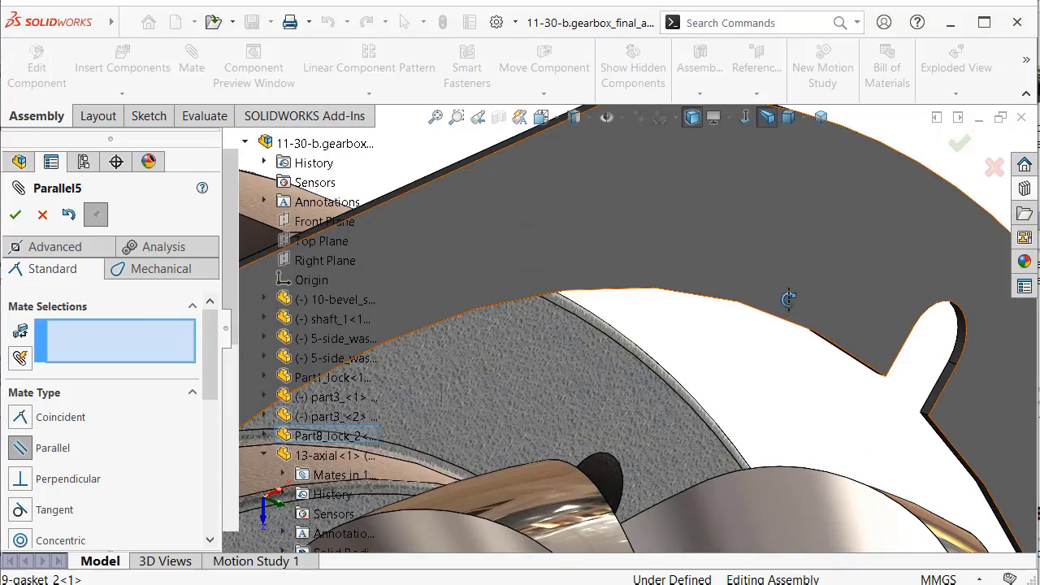
scroll(782, 301, "up", 2)
scroll(767, 342, "up", 1)
scroll(842, 208, "up", 1)
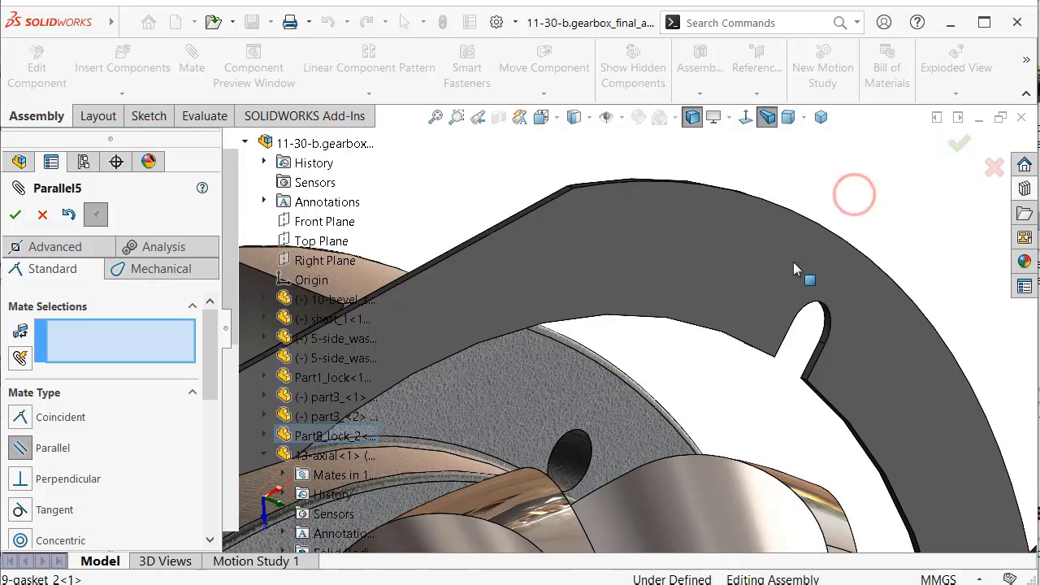
mouse_move(802, 274)
middle_mouse_down()
mouse_move(757, 390)
mouse_move(786, 366)
mouse_move(776, 362)
middle_mouse_up()
scroll(776, 362, "down", 3)
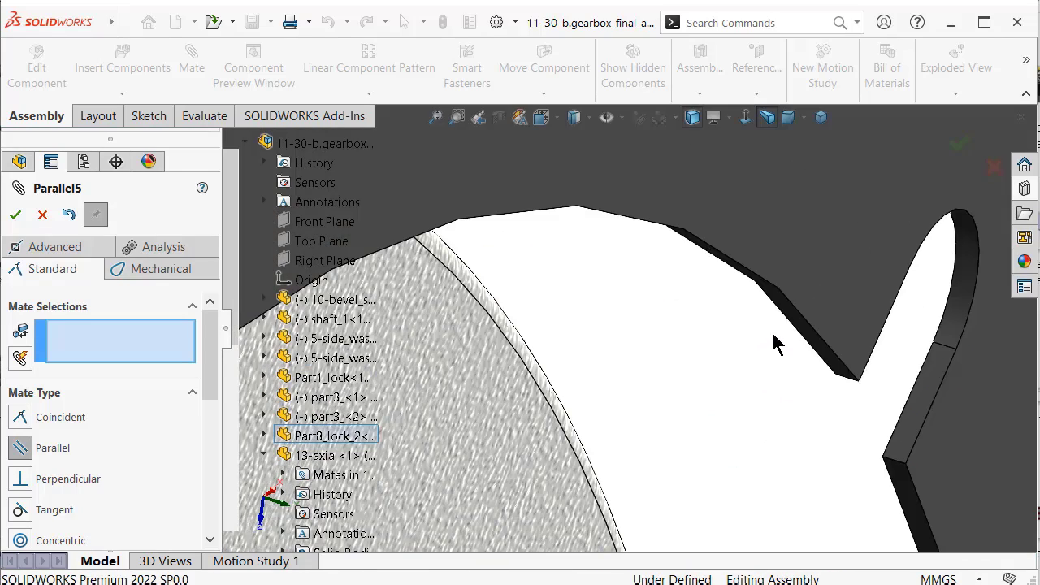
left_click(789, 325)
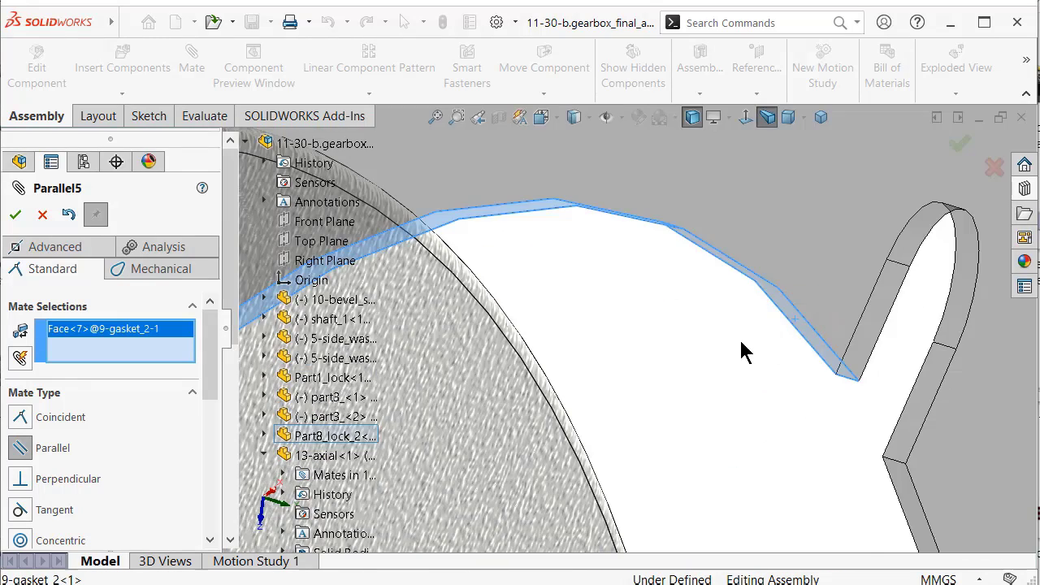
scroll(731, 354, "up", 2)
scroll(651, 362, "up", 2)
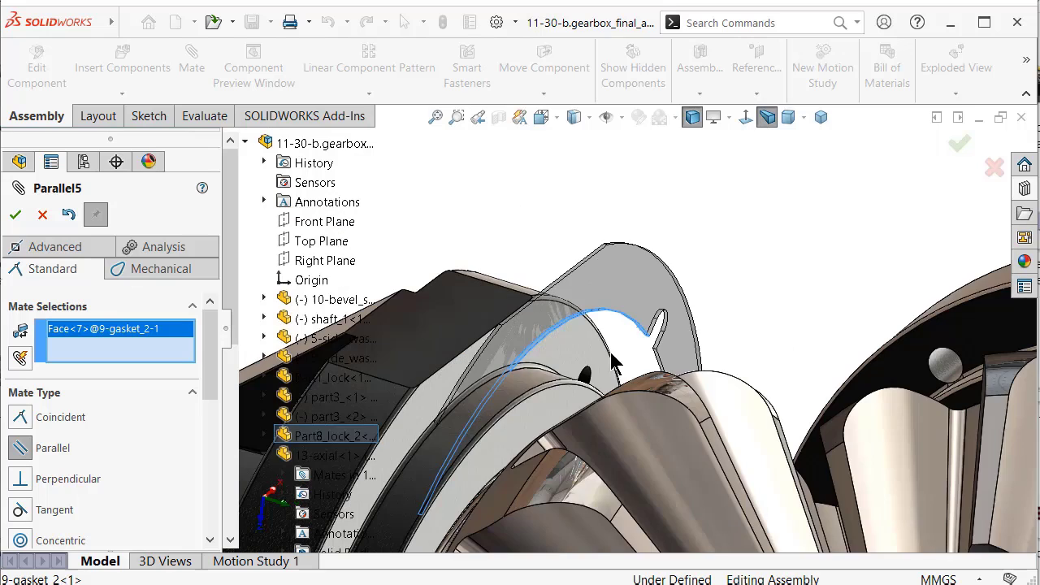
left_click(530, 384)
left_click(631, 410)
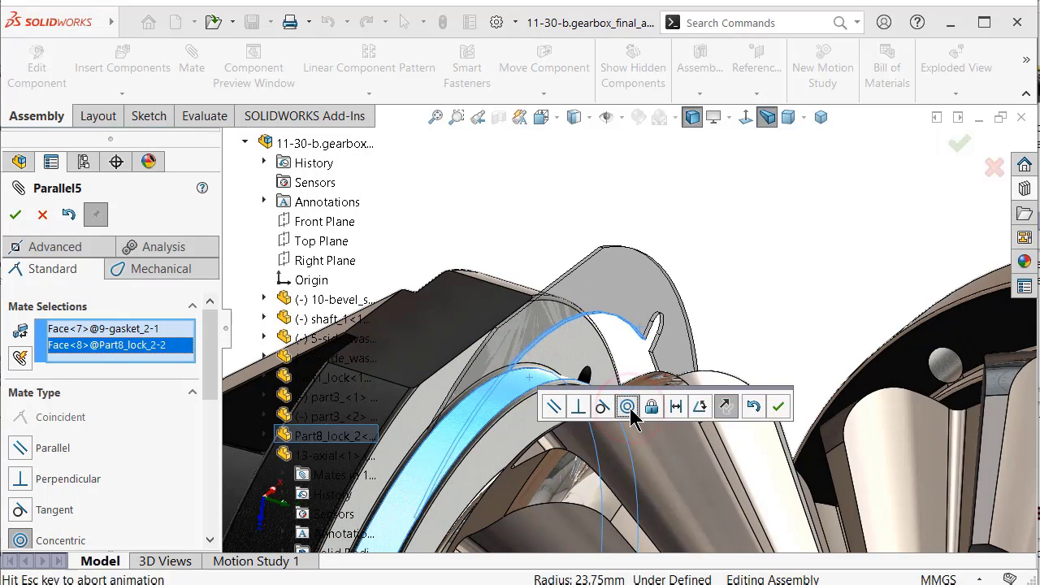
left_click(779, 406)
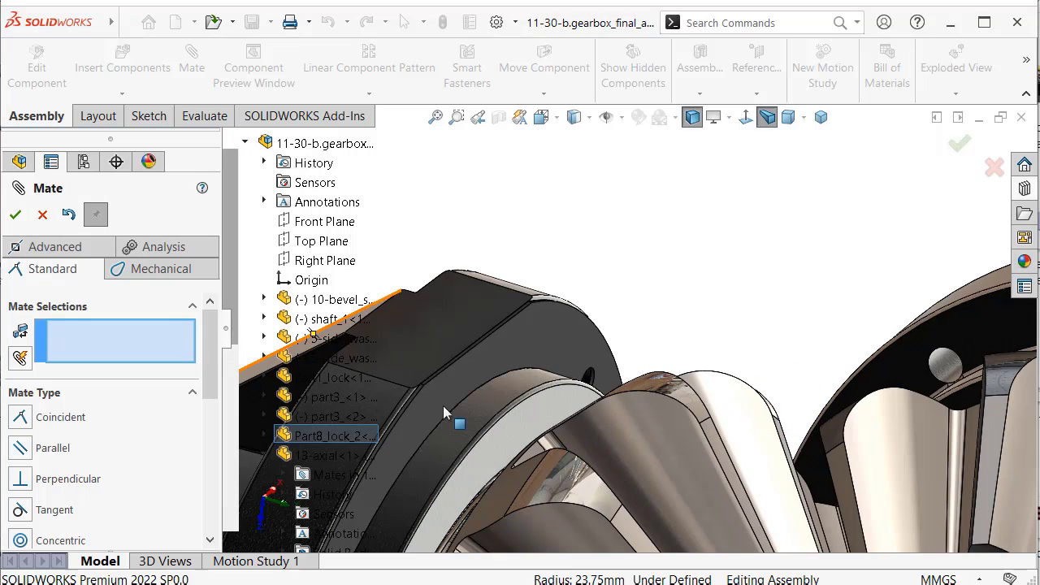
Close the Mate panel and start Copy with Mates on the gasket.
left_click(15, 220)
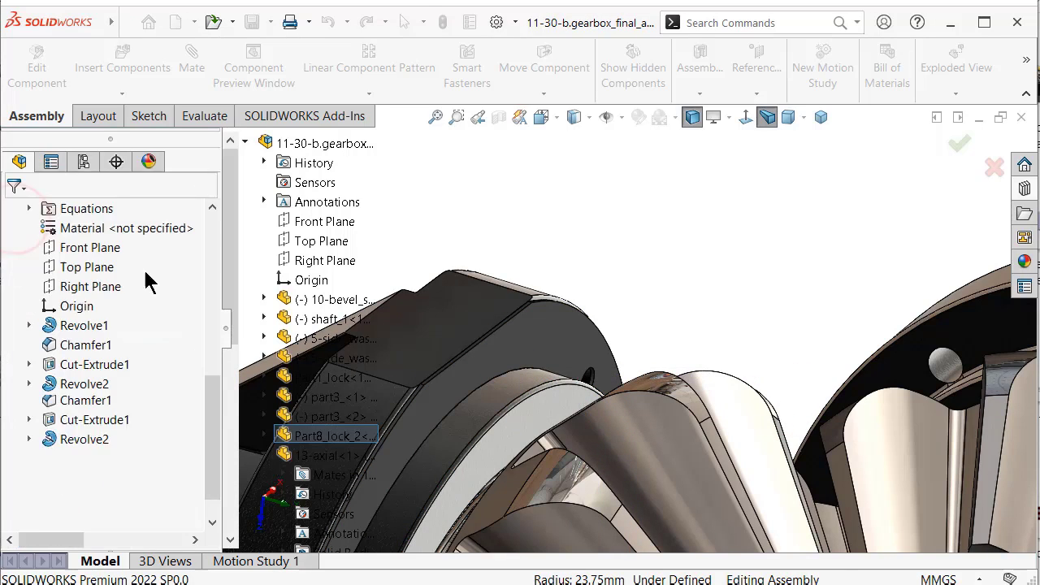
left_click(555, 338)
right_click(552, 341)
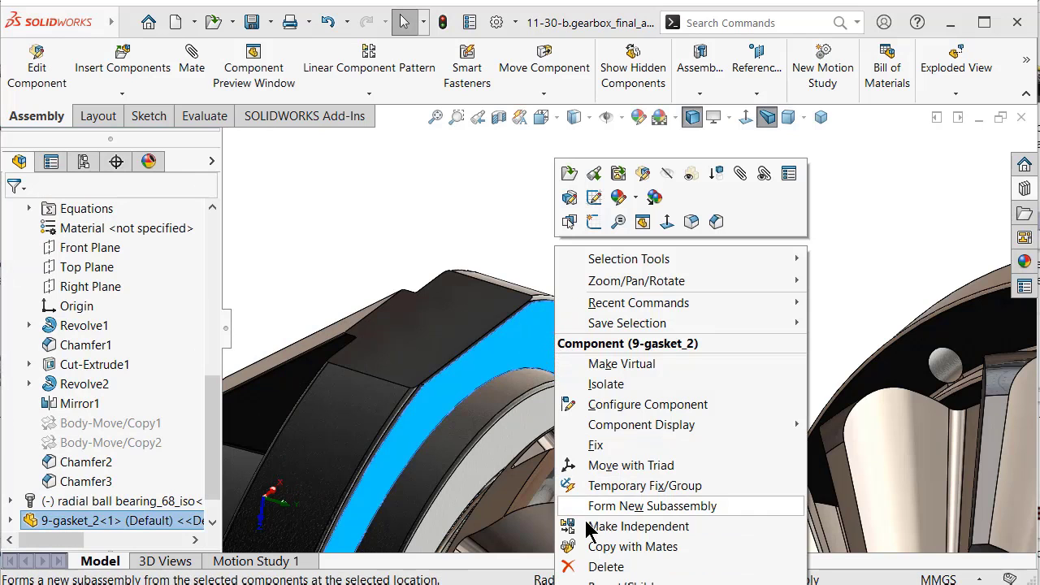
left_click(601, 547)
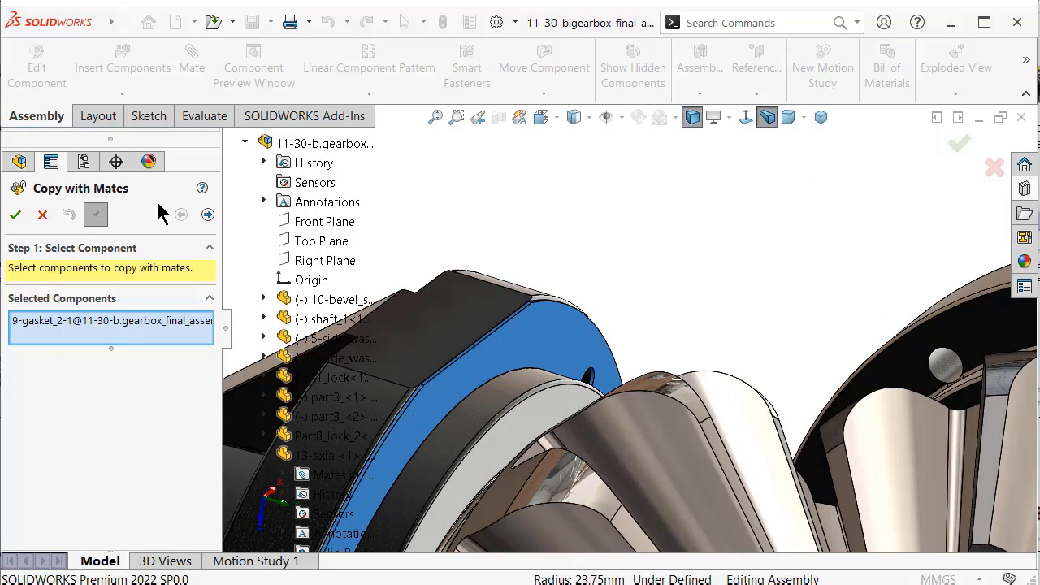
left_click(208, 214)
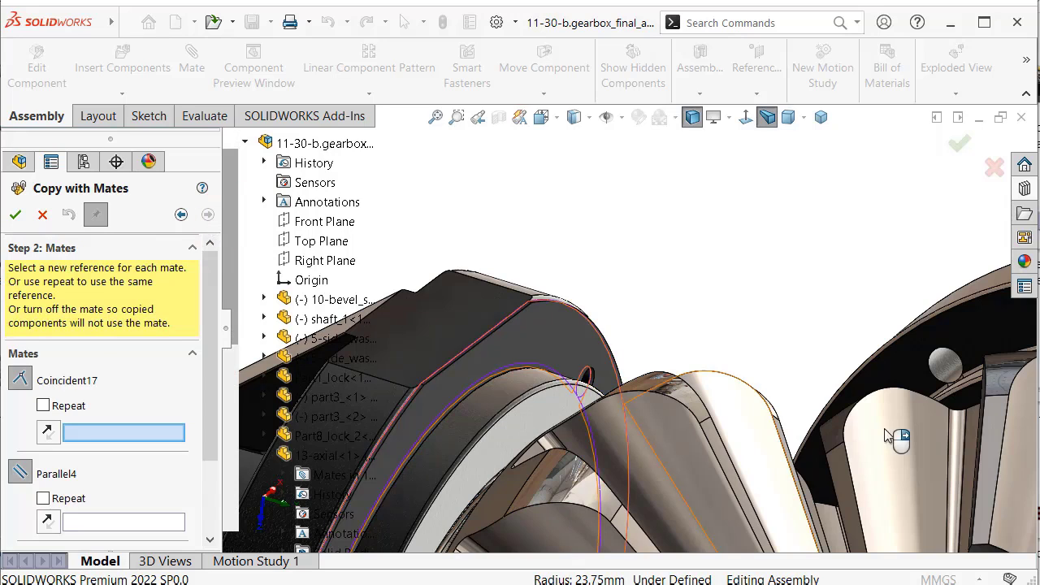
Re-reference Coincident17, Parallel4 and Concentric15 to Part1_lock faces and finish the copy.
scroll(888, 436, "up", 3)
scroll(883, 407, "down", 2)
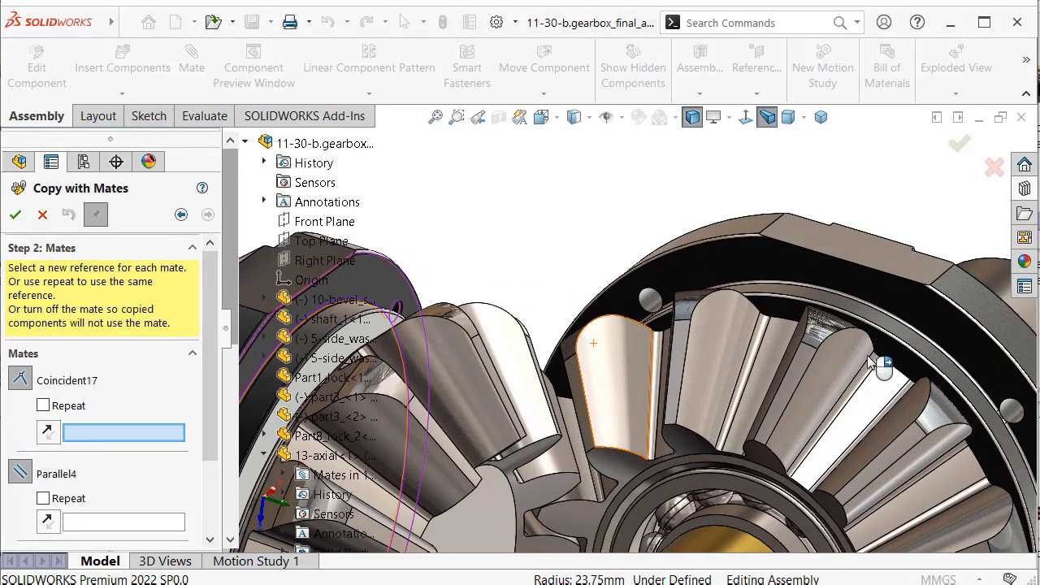
left_click(887, 297)
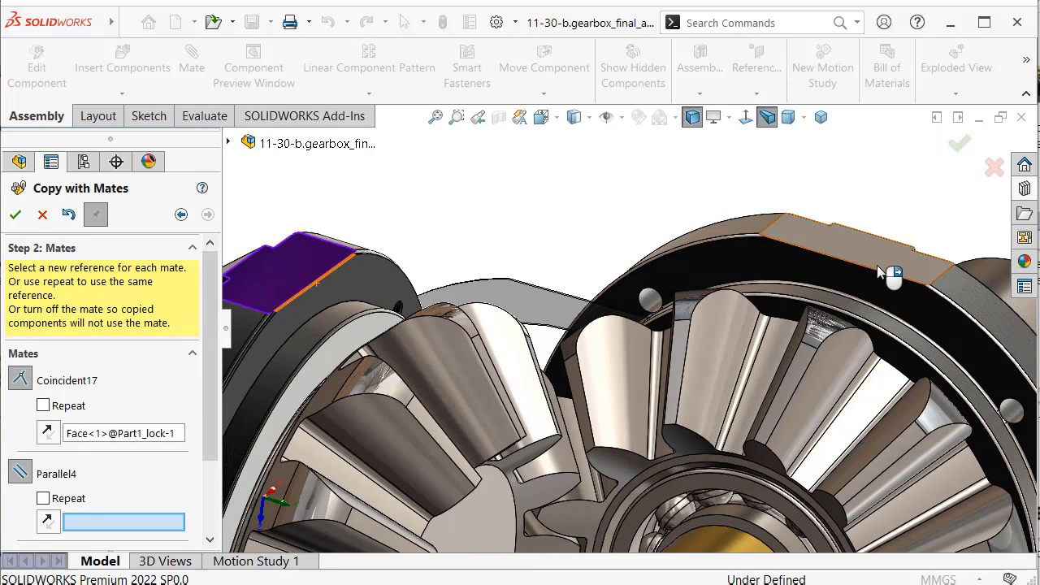
left_click(878, 260)
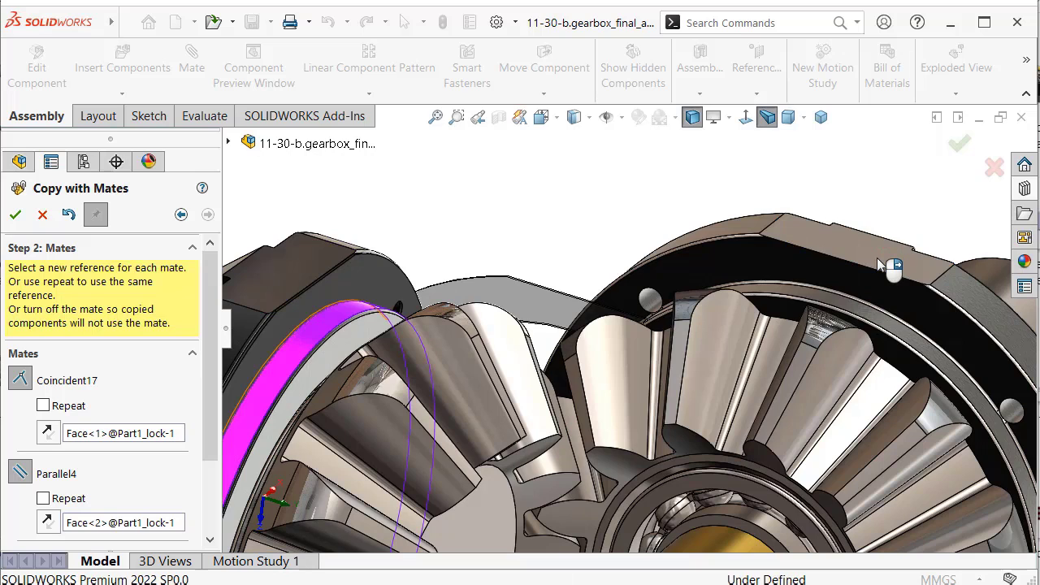
left_click_drag(214, 302, 207, 425)
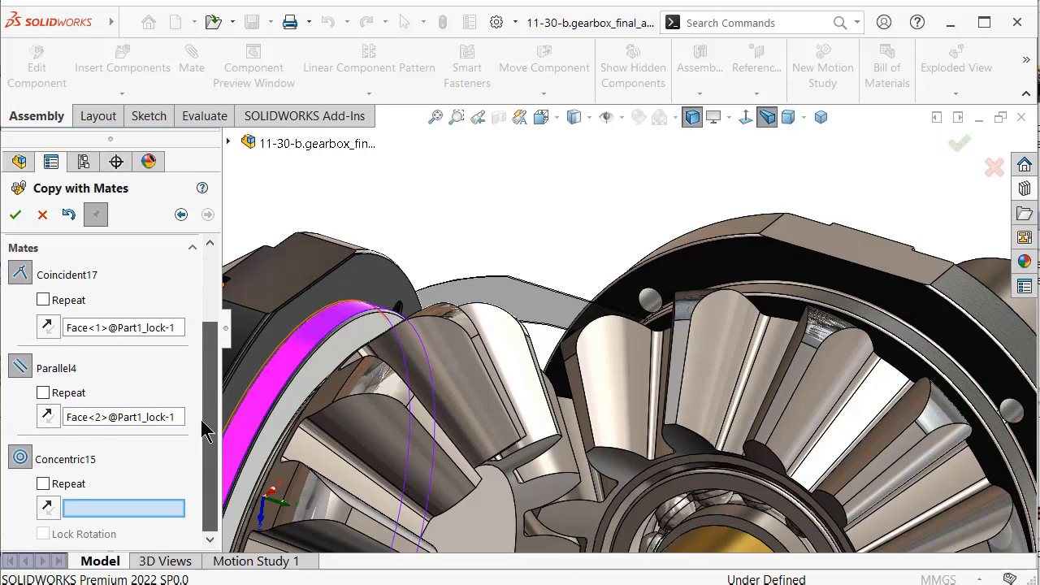
left_click(907, 341)
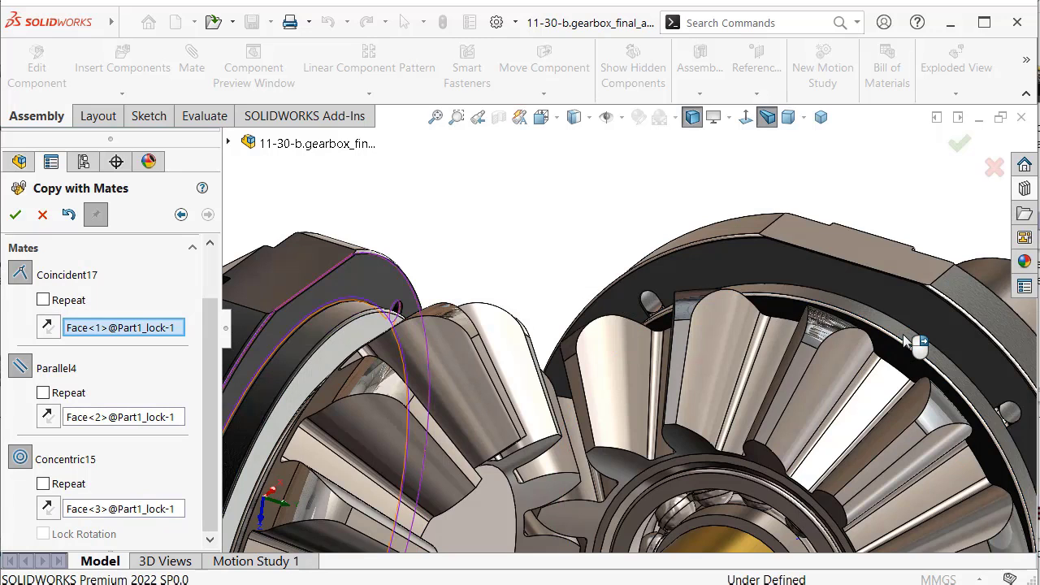
right_click(906, 341)
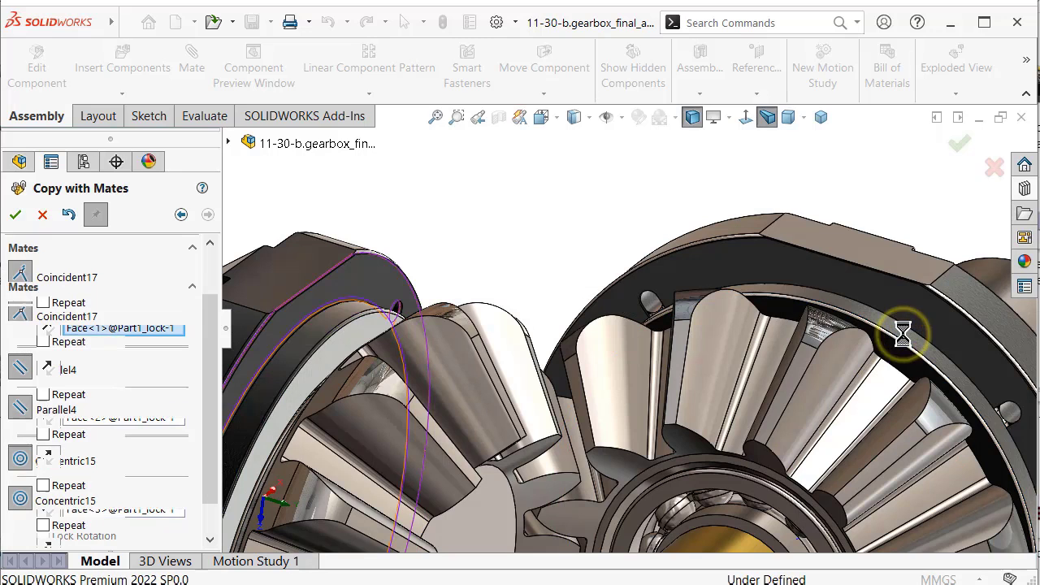
left_click(967, 147)
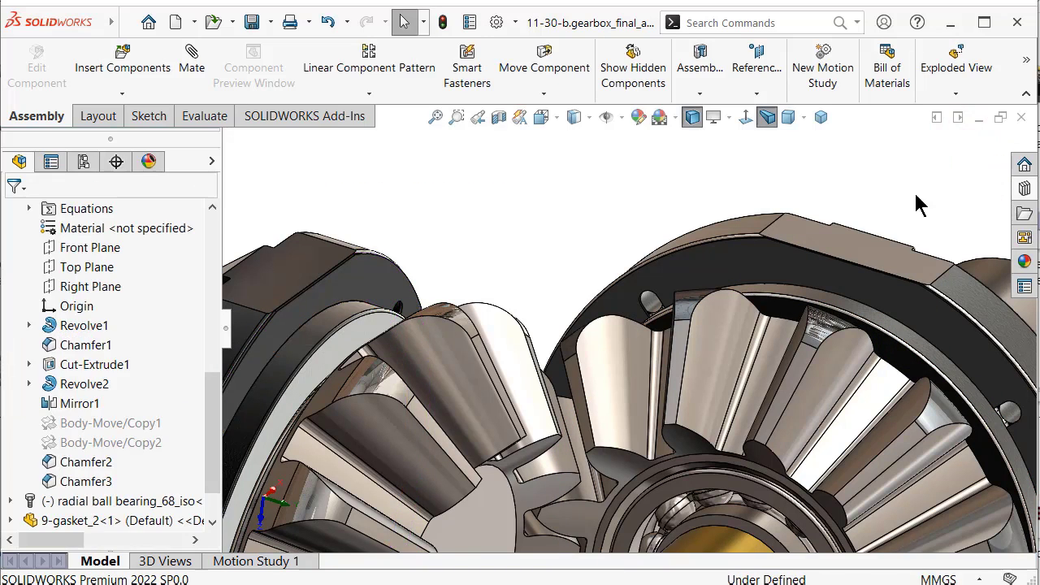
scroll(582, 316, "up", 5)
scroll(524, 349, "down", 2)
mouse_move(524, 350)
middle_mouse_down()
mouse_move(555, 464)
mouse_move(456, 365)
middle_mouse_up()
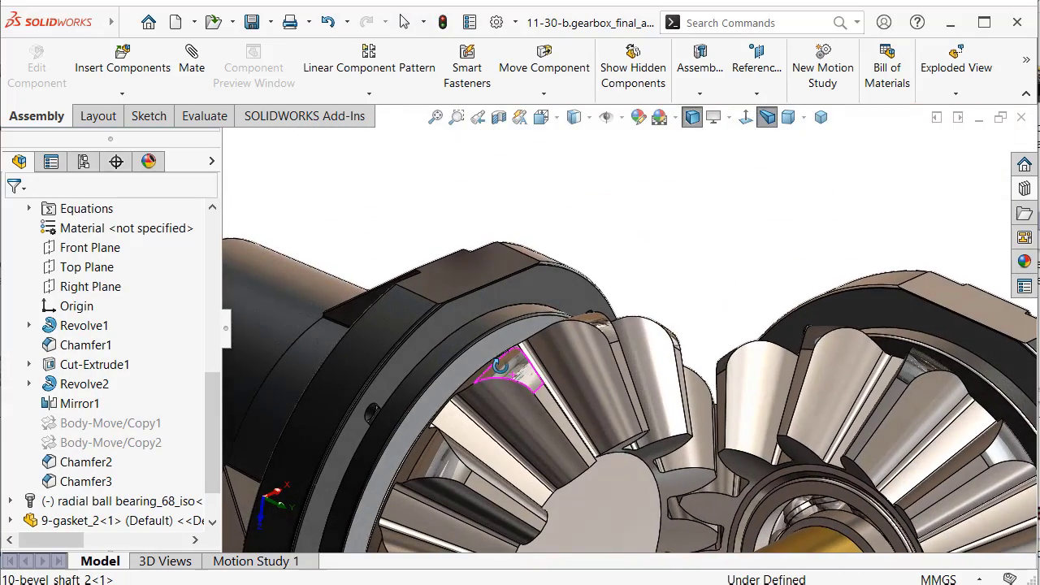
key("f")
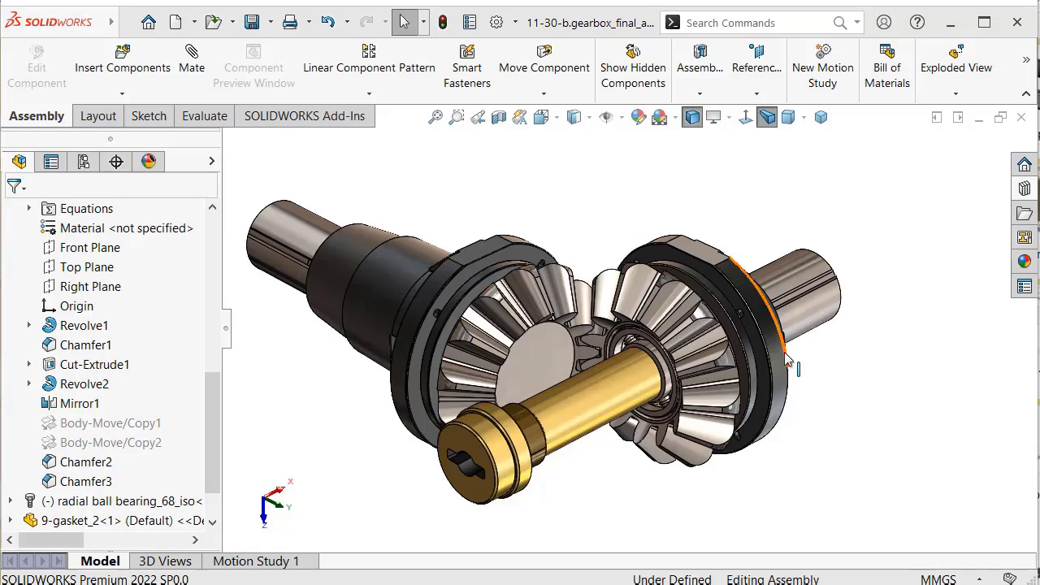
scroll(787, 362, "down", 3)
mouse_move(777, 345)
middle_mouse_down()
mouse_move(885, 325)
mouse_move(788, 308)
mouse_move(811, 298)
middle_mouse_up()
scroll(629, 331, "up", 5)
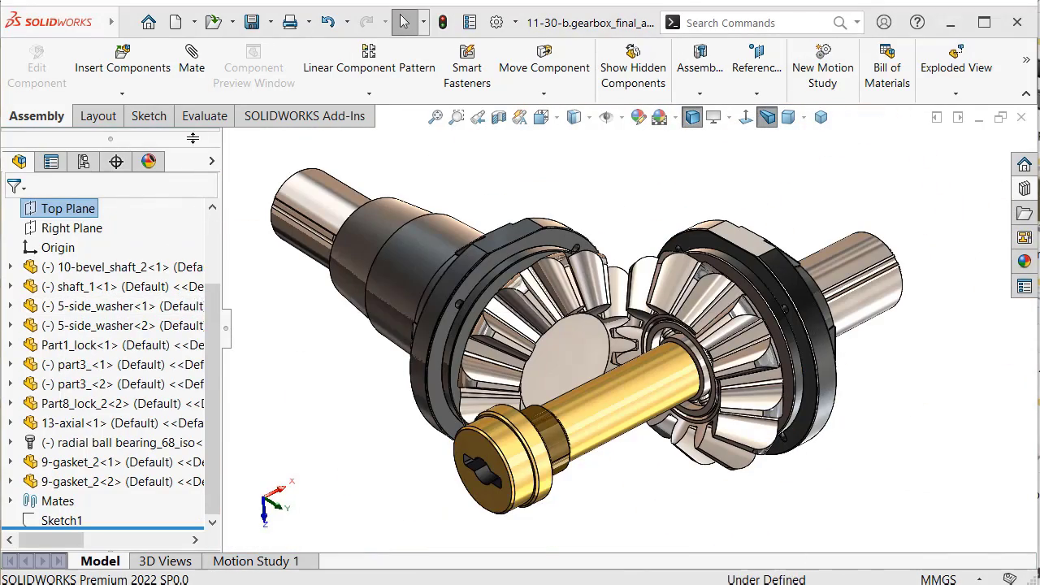
Insert 18-raw_box_for_tutorial-27 beside the gear set and switch to Isometric view.
left_click(147, 81)
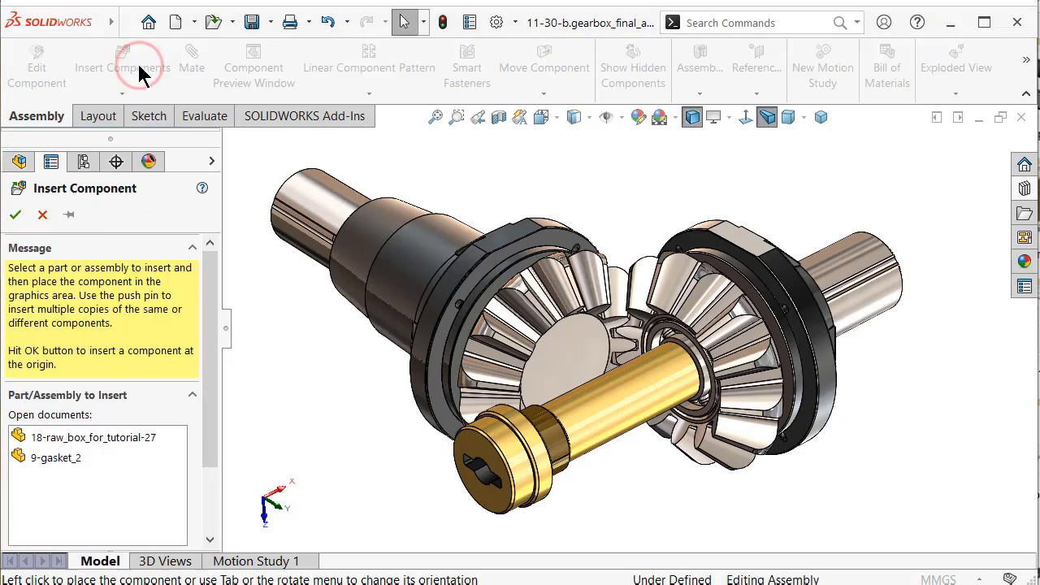
left_click(85, 443)
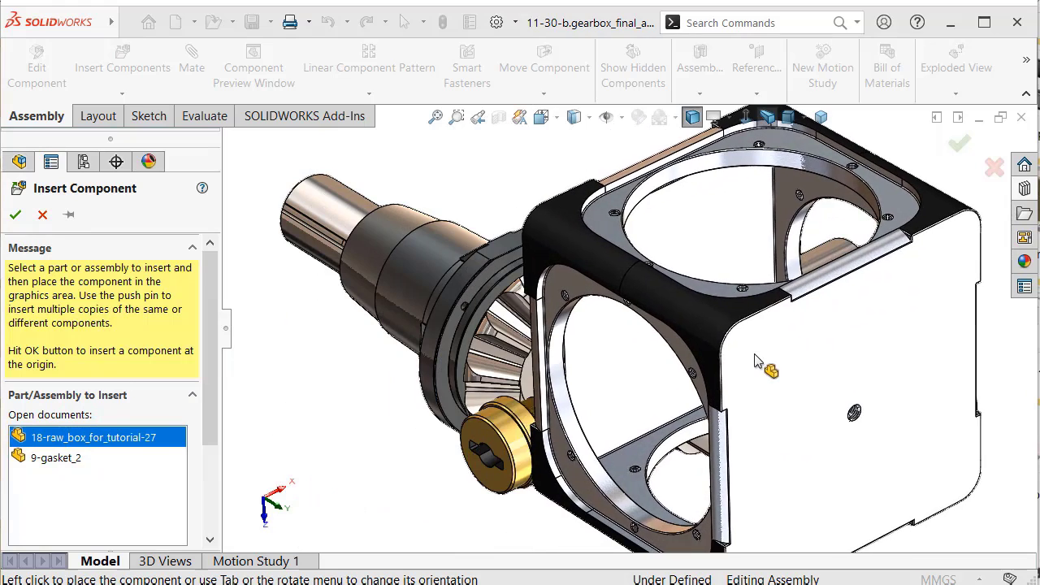
left_click(755, 361)
scroll(753, 363, "up", 3)
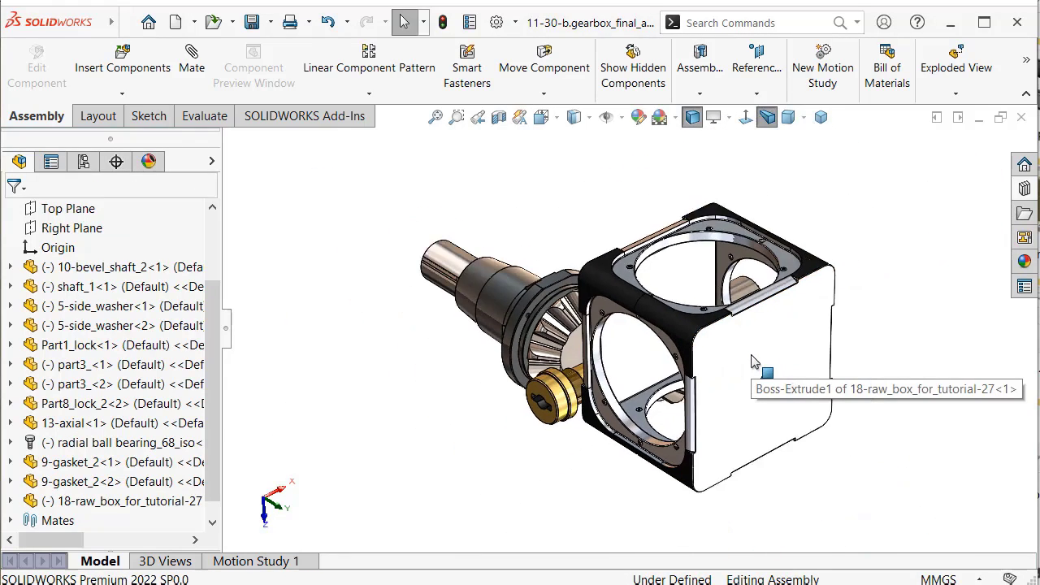
left_click(821, 118)
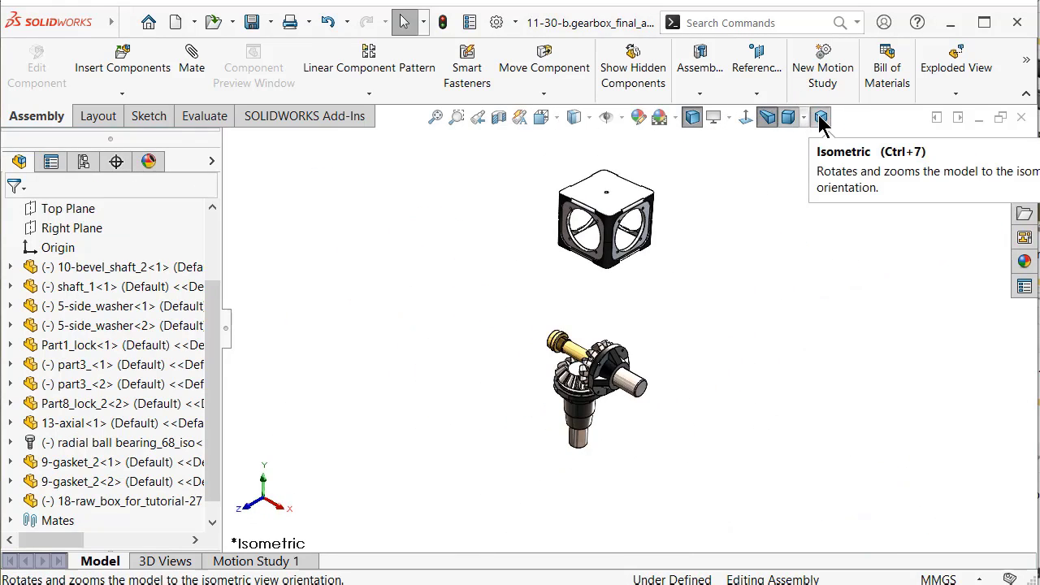
Zoom in and out on the raw box, then return to the isometric view.
scroll(637, 235, "down", 2)
scroll(636, 235, "down", 3)
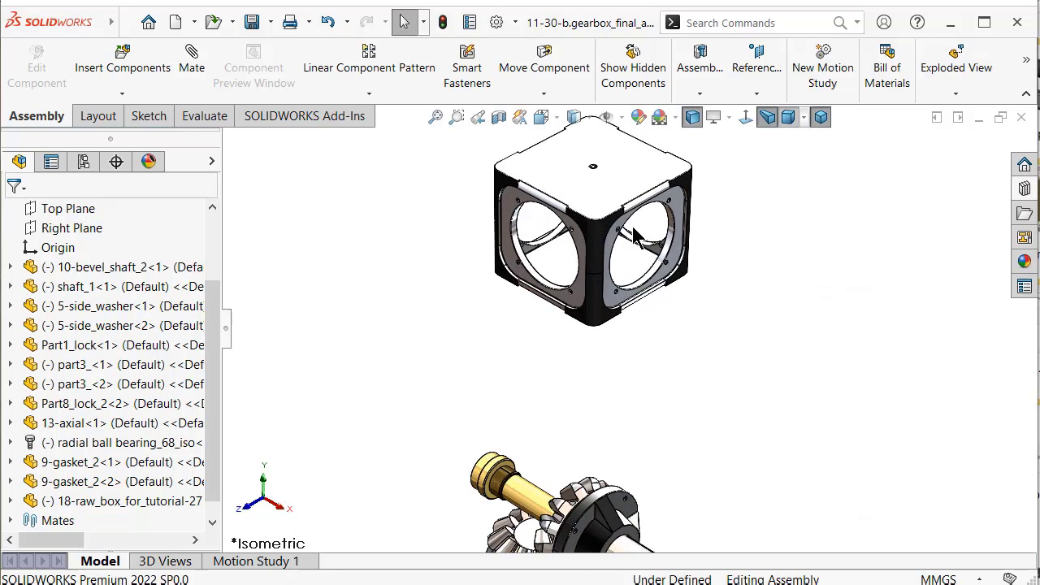
scroll(617, 207, "down", 2)
scroll(671, 338, "down", 2)
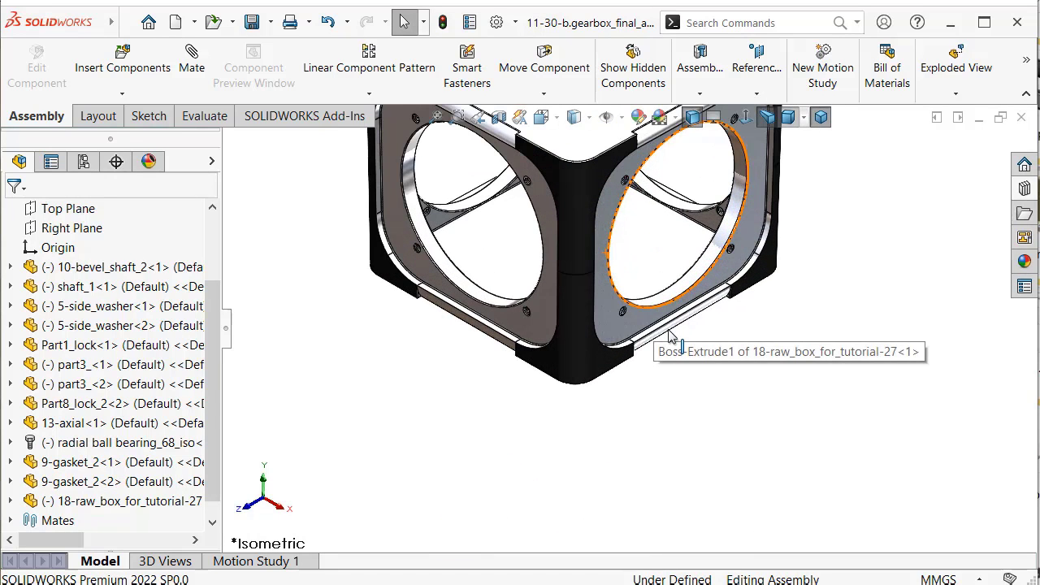
scroll(670, 337, "up", 2)
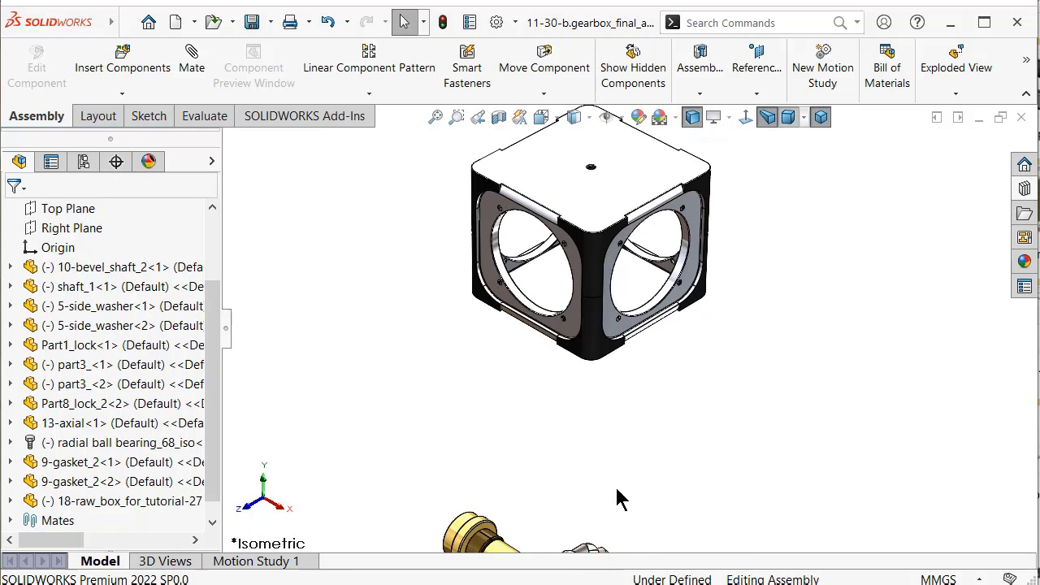
scroll(627, 437, "up", 2)
scroll(627, 436, "up", 2)
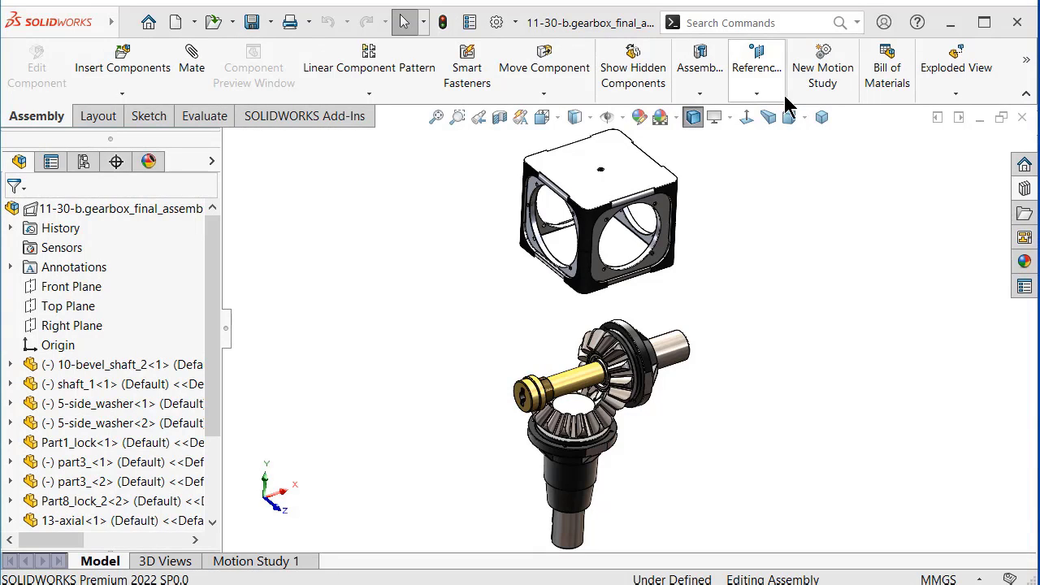
left_click(822, 117)
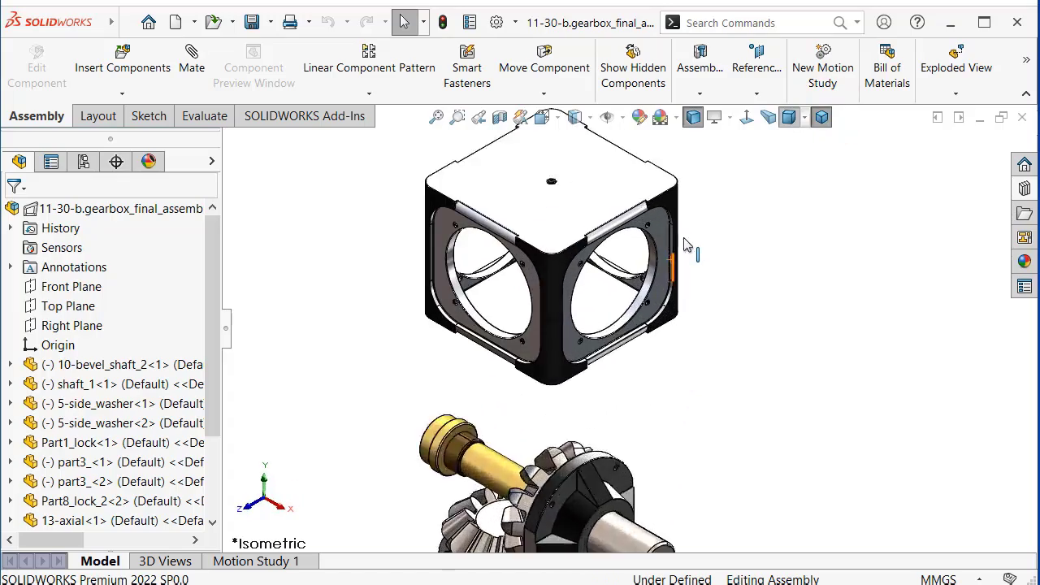
Rotate and zoom the view to examine the box's 47.5 mm bearing bores.
middle_click_drag(685, 246, 636, 349)
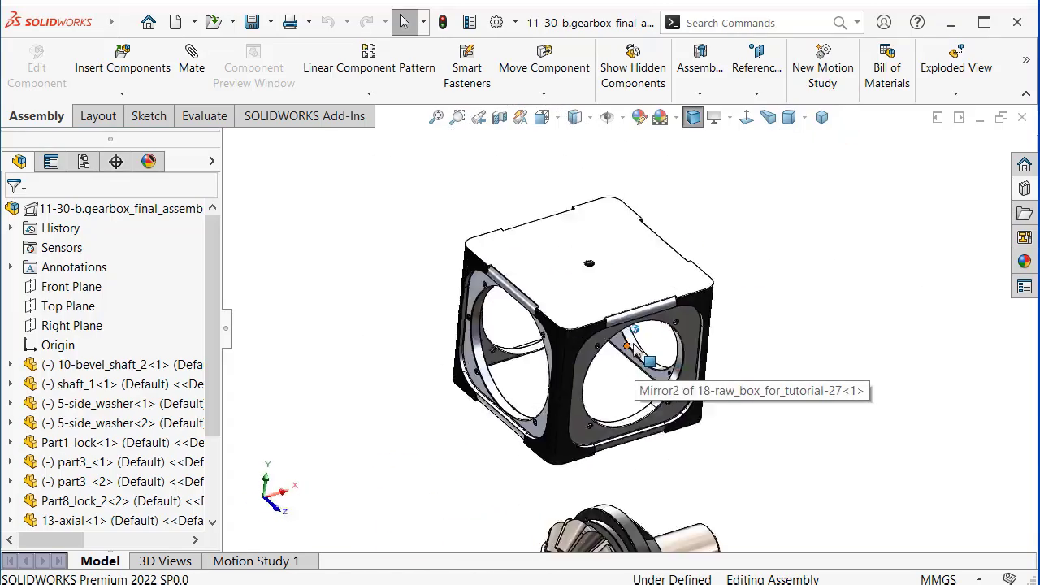
key("Up")
key("Up")
key("Up")
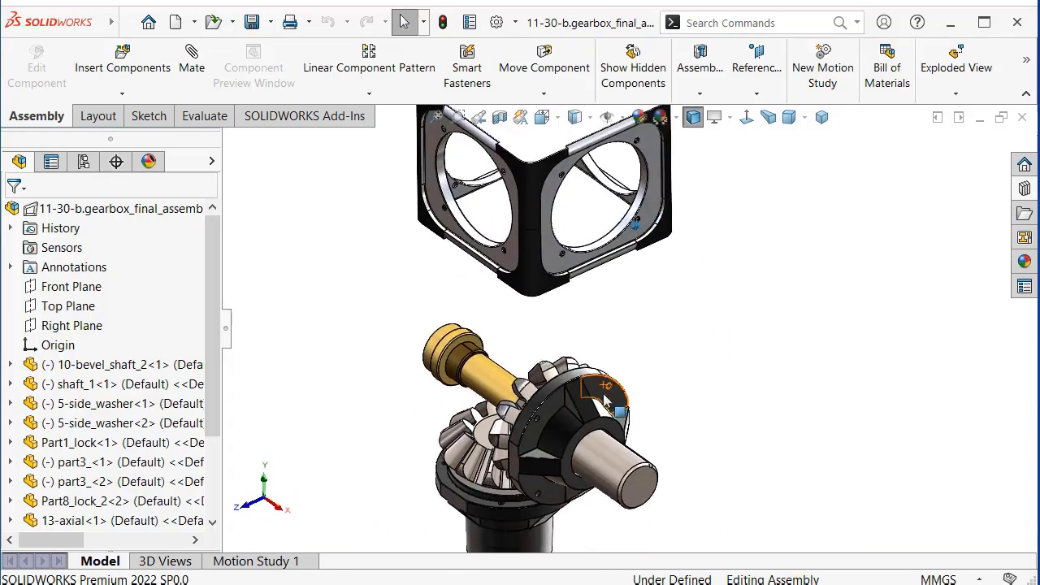
key("Up")
key("Up")
key("Down")
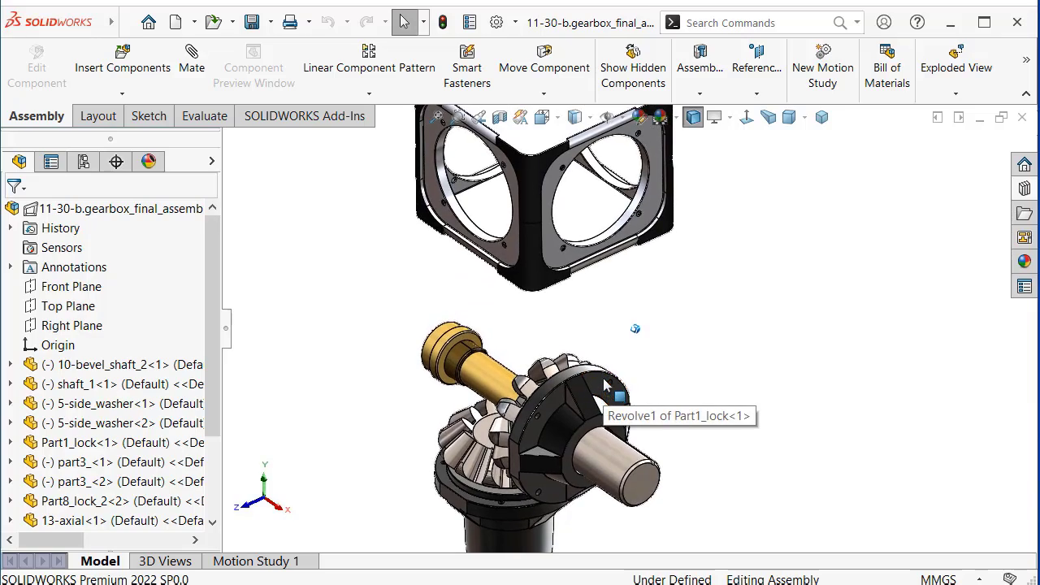
key("Down")
key("Down")
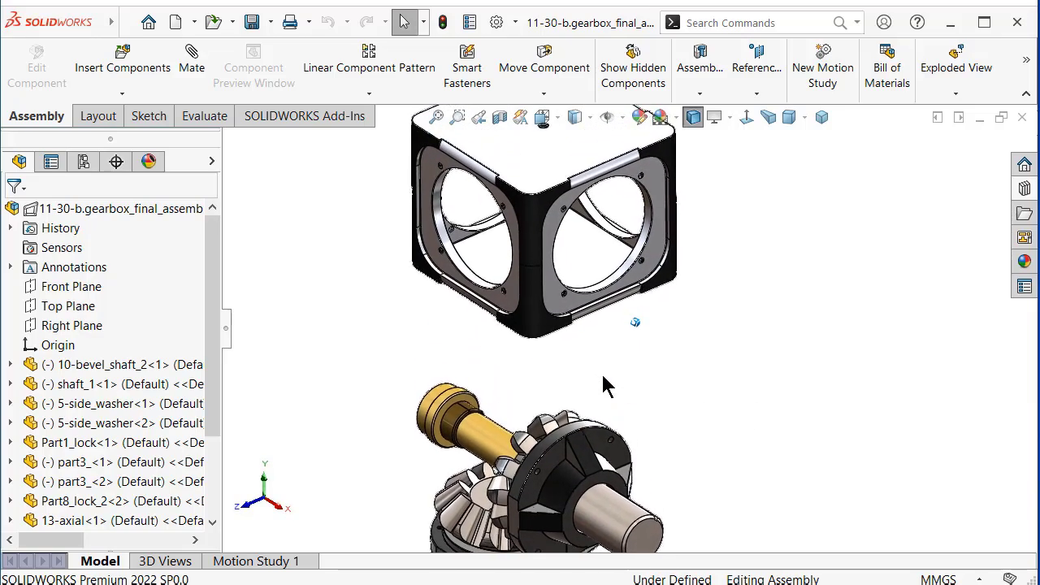
key("Left")
key("Left")
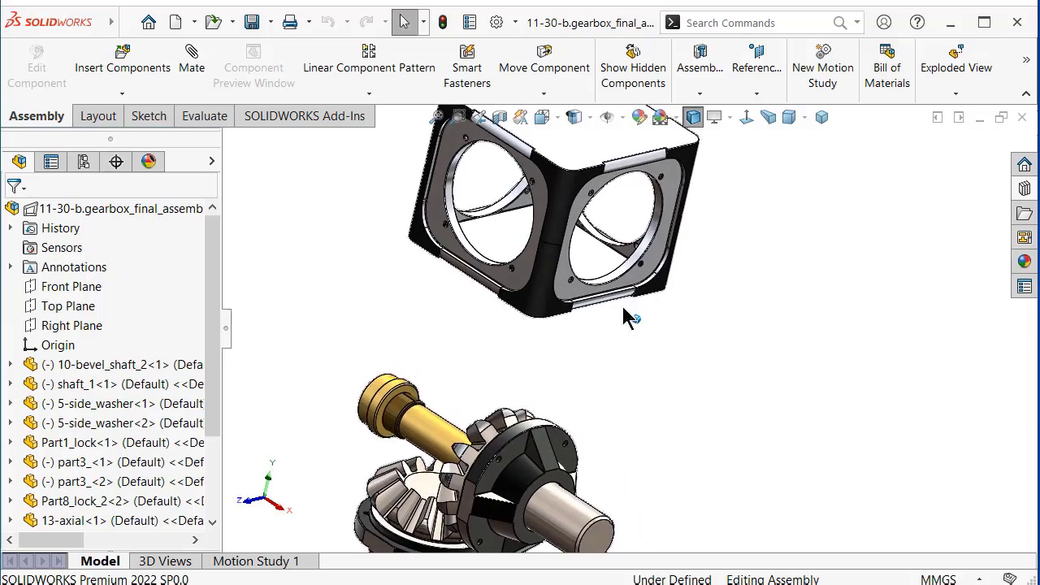
scroll(636, 255, "down", 2)
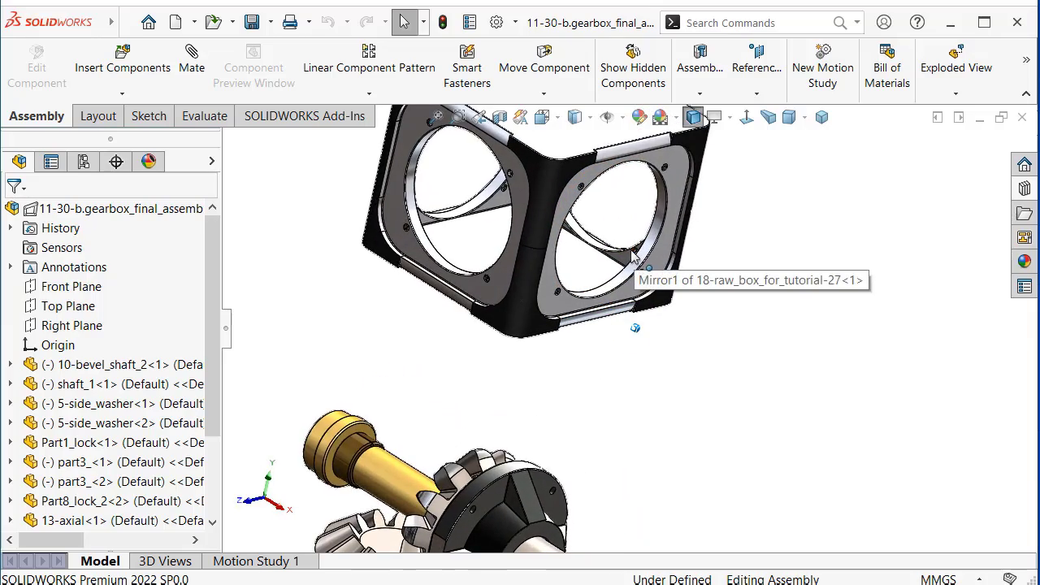
key("Right")
key("Right")
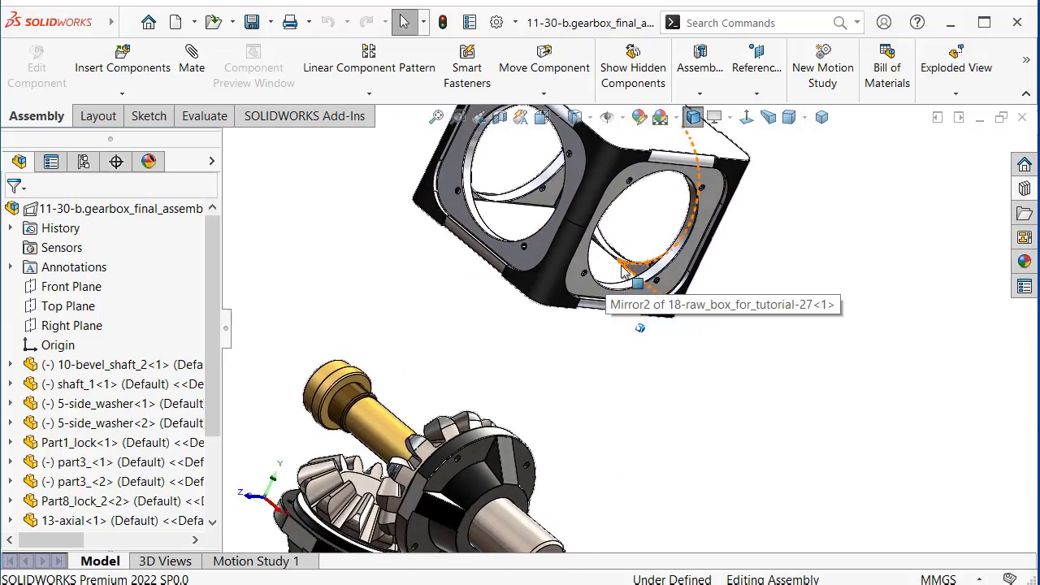
scroll(610, 272, "down", 2)
Select the inner cylindrical face of the raw box's right-hand bore.
left_click(699, 244)
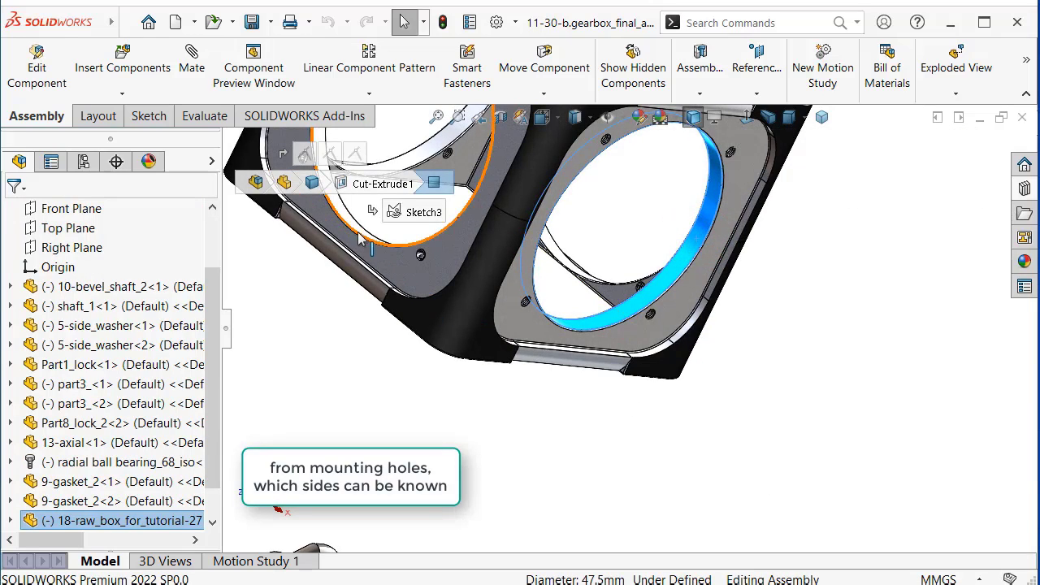
left_click(379, 407)
middle_click_drag(378, 406, 323, 276)
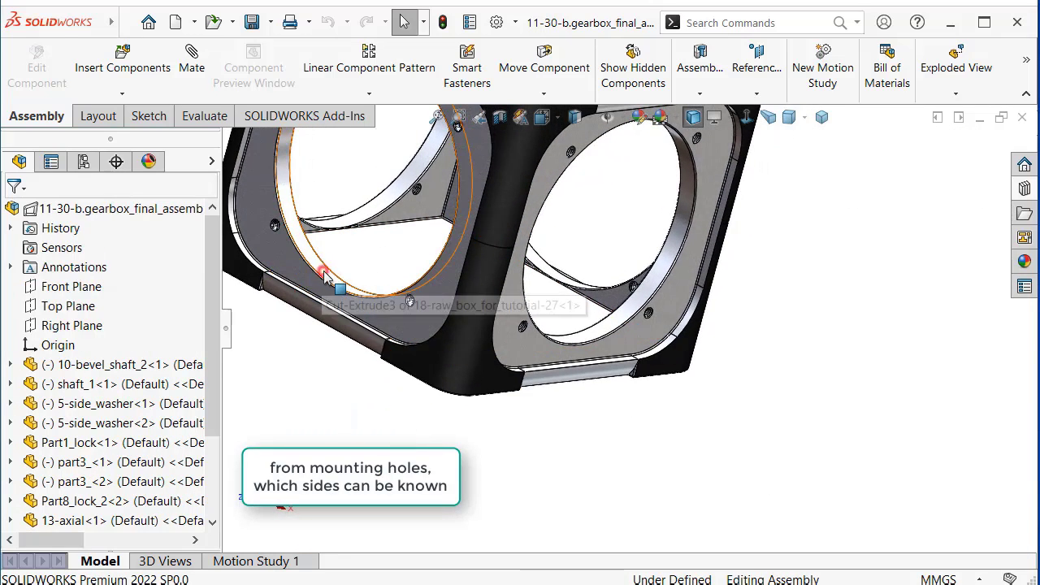
left_click(326, 277)
left_click(841, 412)
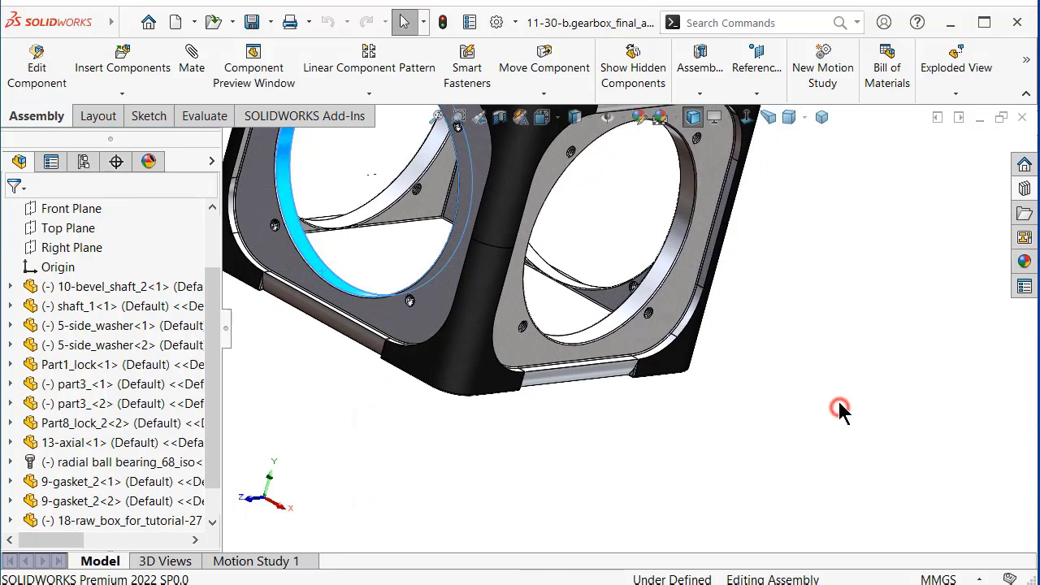
left_click(673, 257)
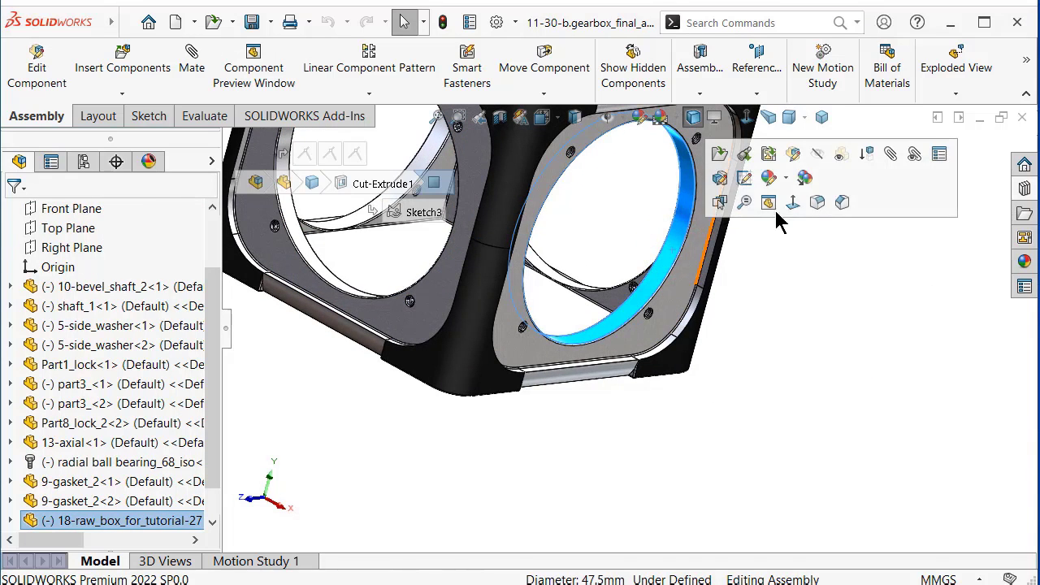
Mate the selected bore concentric with the Part1_lock cylindrical face, creating Concentric17.
key("m")
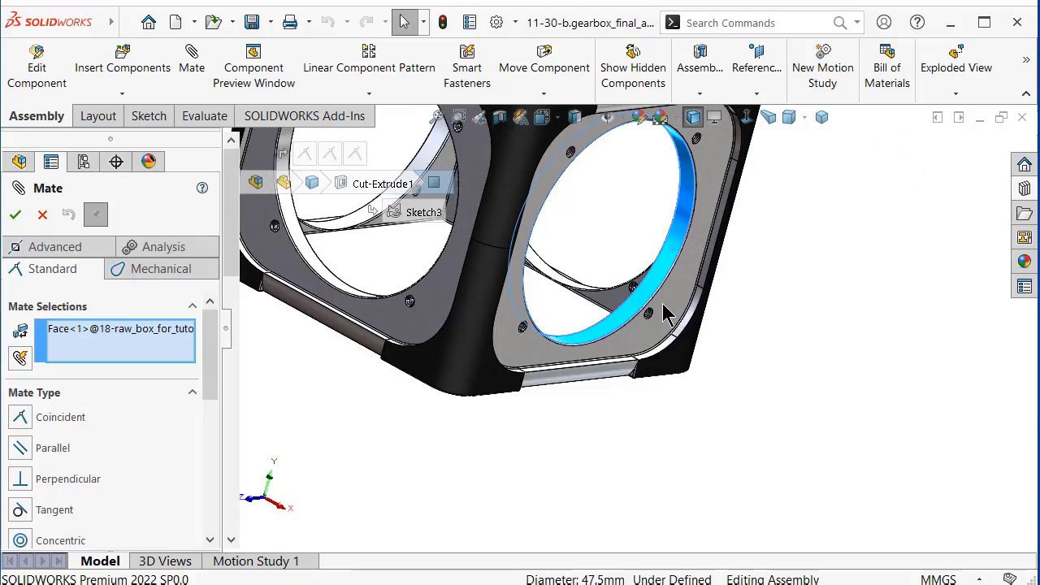
key("f")
scroll(606, 419, "down", 2)
scroll(608, 402, "down", 2)
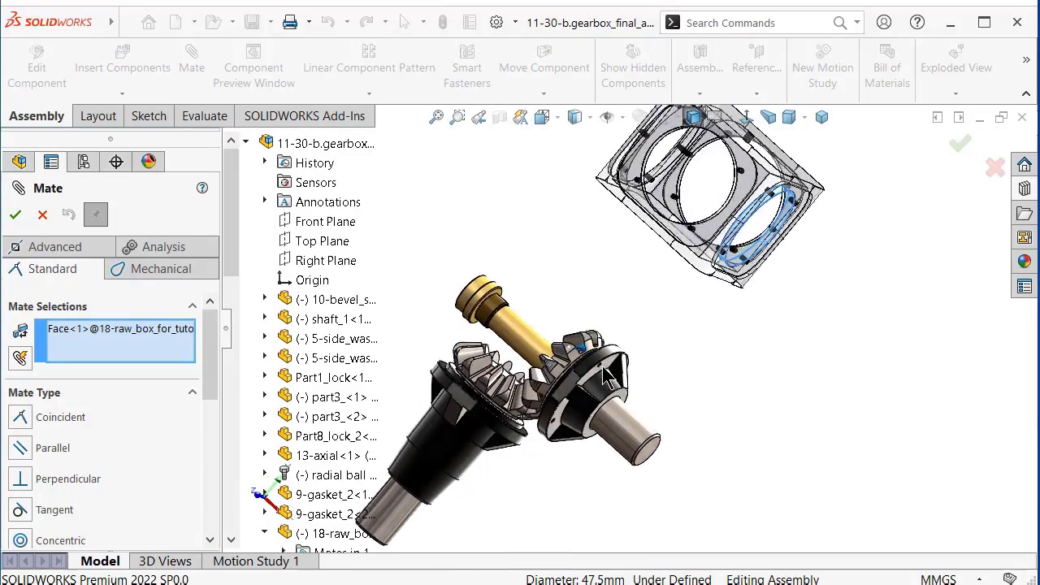
scroll(611, 386, "down", 2)
scroll(612, 369, "down", 2)
scroll(626, 364, "down", 2)
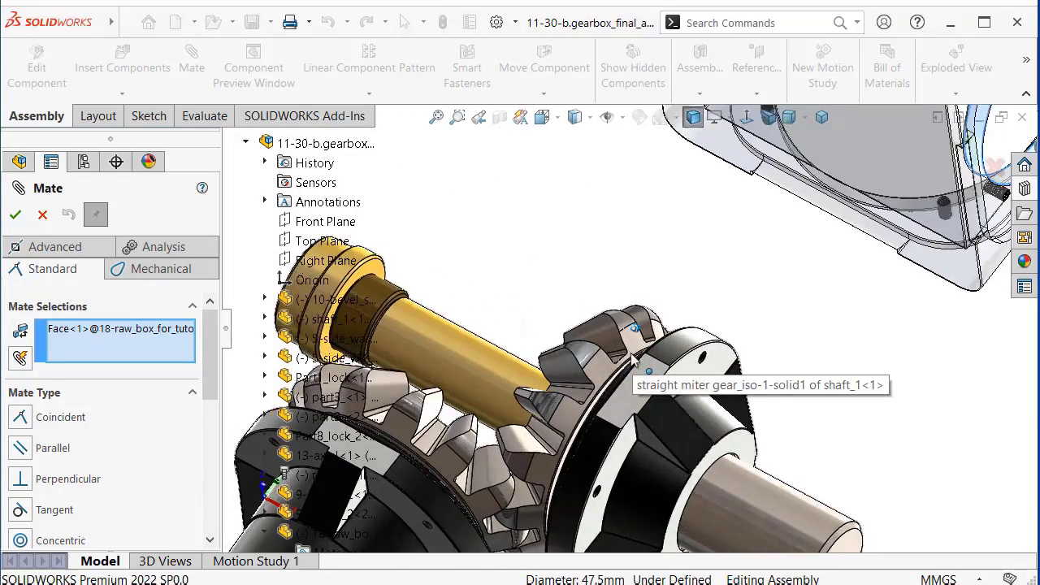
scroll(632, 362, "down", 2)
scroll(635, 359, "down", 1)
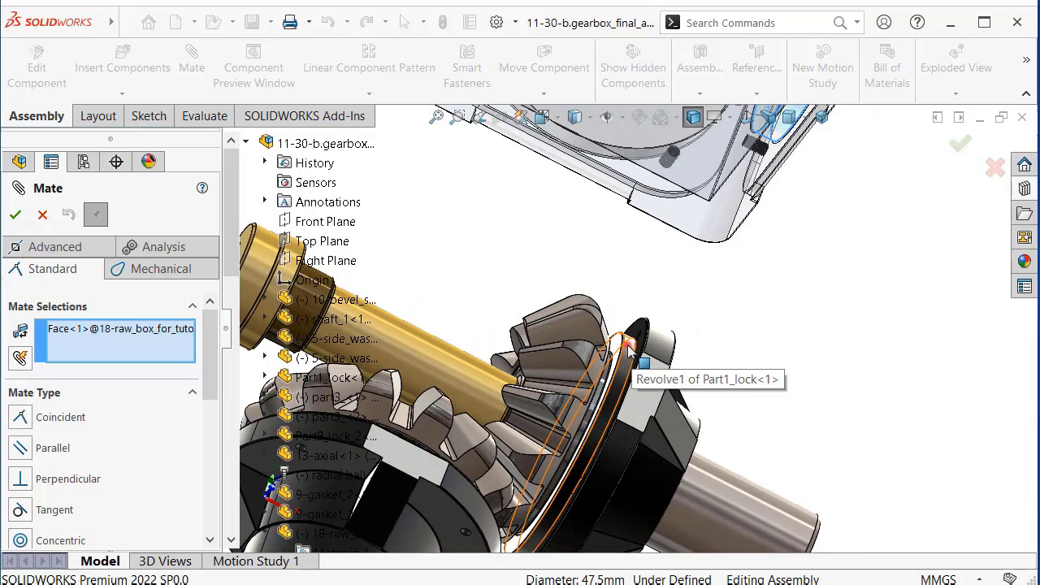
left_click(628, 345)
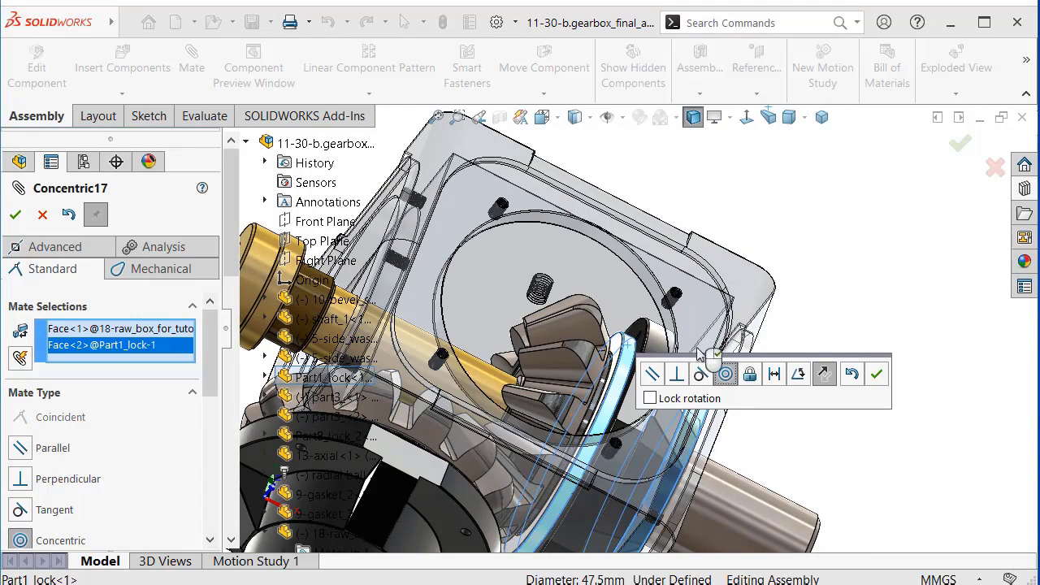
left_click(877, 374)
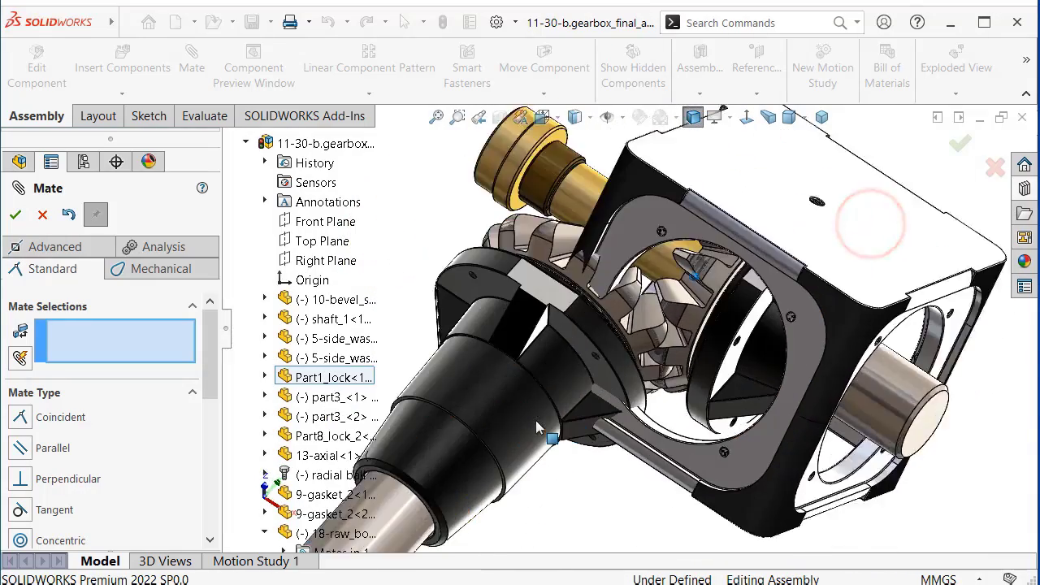
Make the box's other bore concentric with the Part8_lock_2 face, creating Concentric18.
scroll(746, 411, "down", 2)
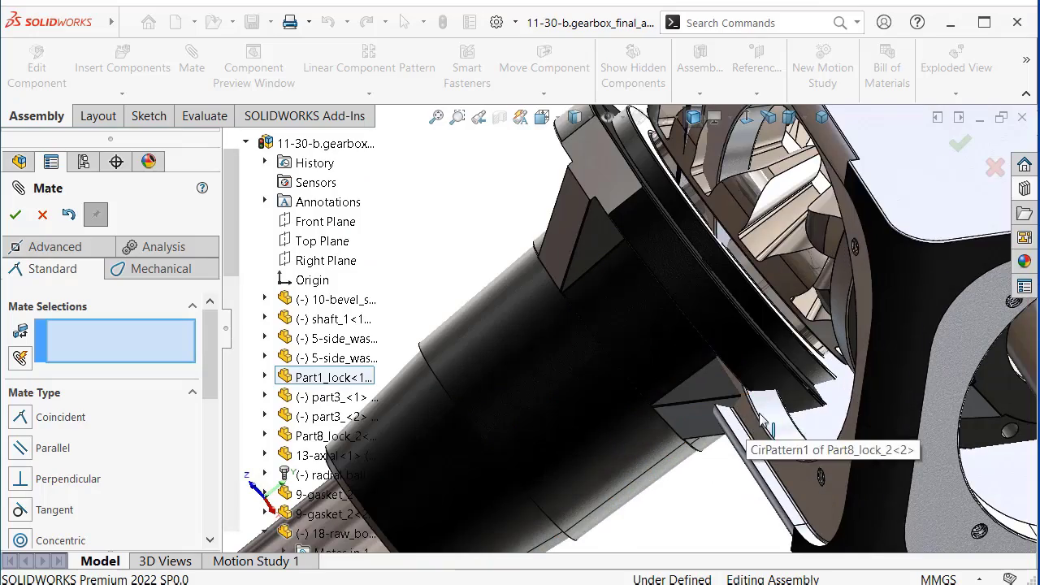
left_click(771, 418)
scroll(767, 342, "up", 5)
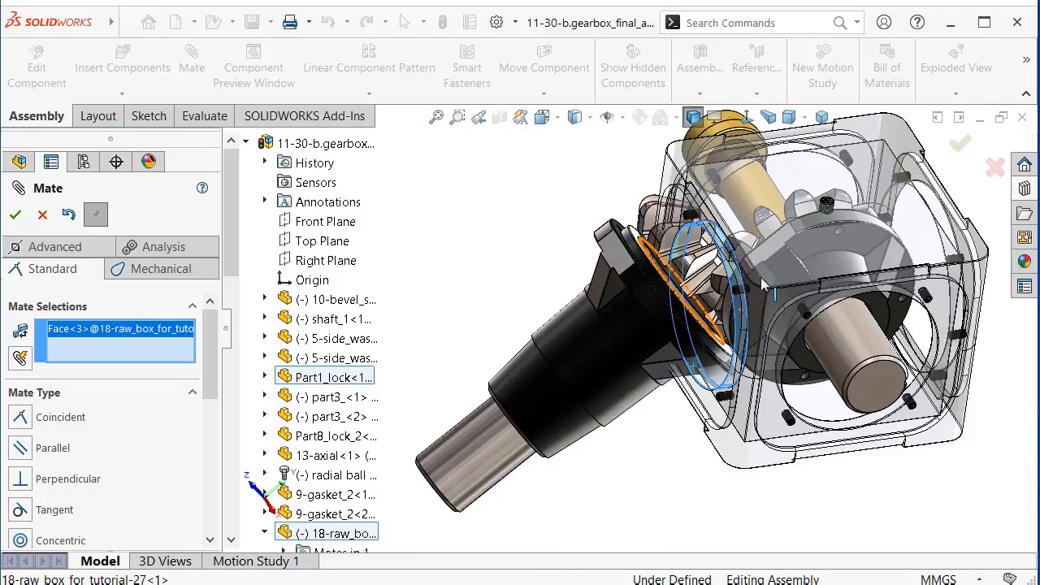
scroll(689, 262, "down", 2)
scroll(636, 247, "down", 2)
scroll(636, 247, "down", 2)
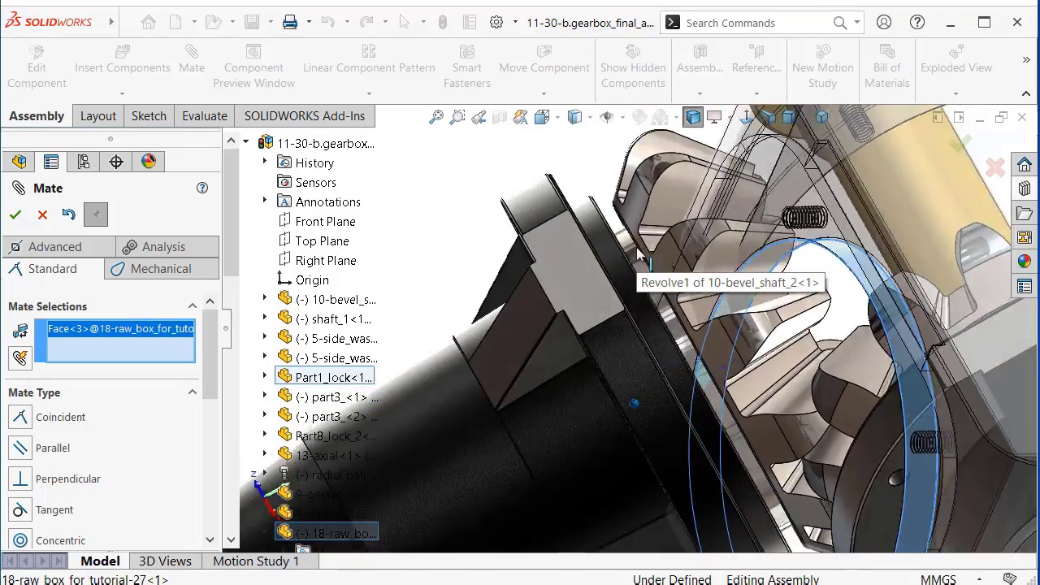
mouse_move(638, 256)
middle_mouse_down()
mouse_move(658, 233)
mouse_move(650, 248)
mouse_move(600, 262)
mouse_move(916, 282)
middle_mouse_up()
scroll(756, 349, "up", 3)
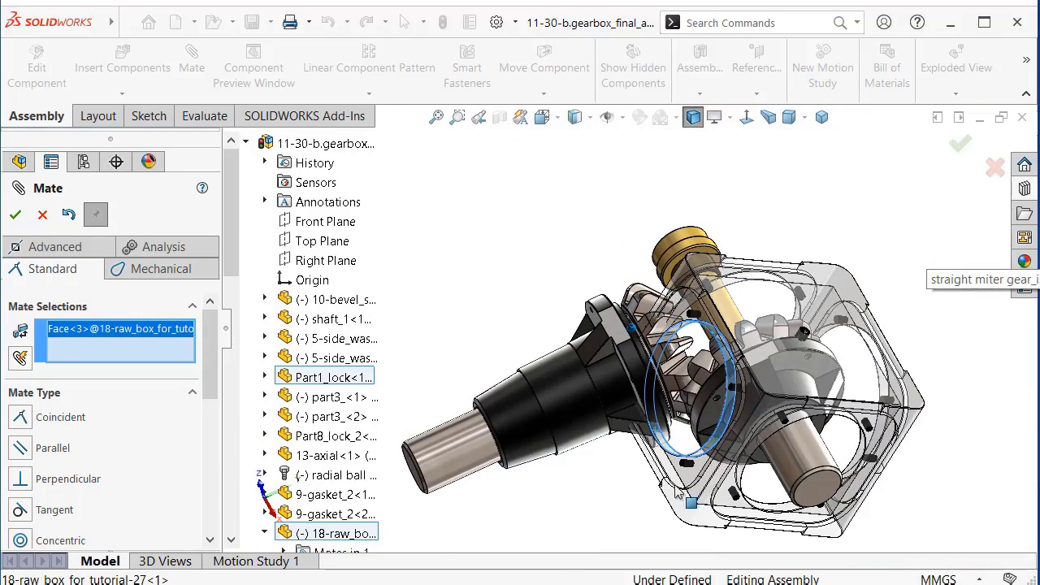
scroll(660, 348, "down", 2)
scroll(661, 348, "down", 2)
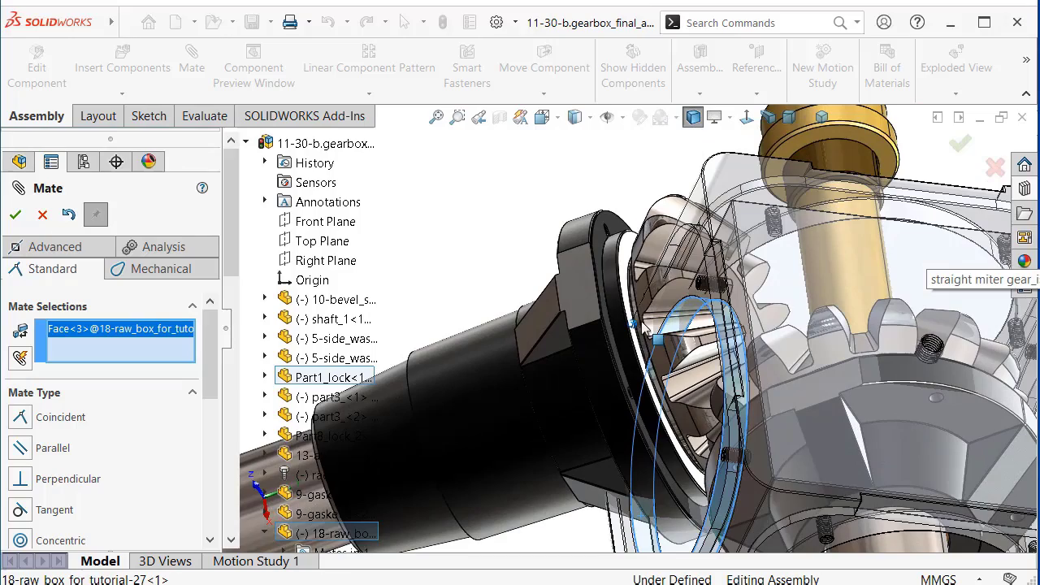
left_click(615, 270)
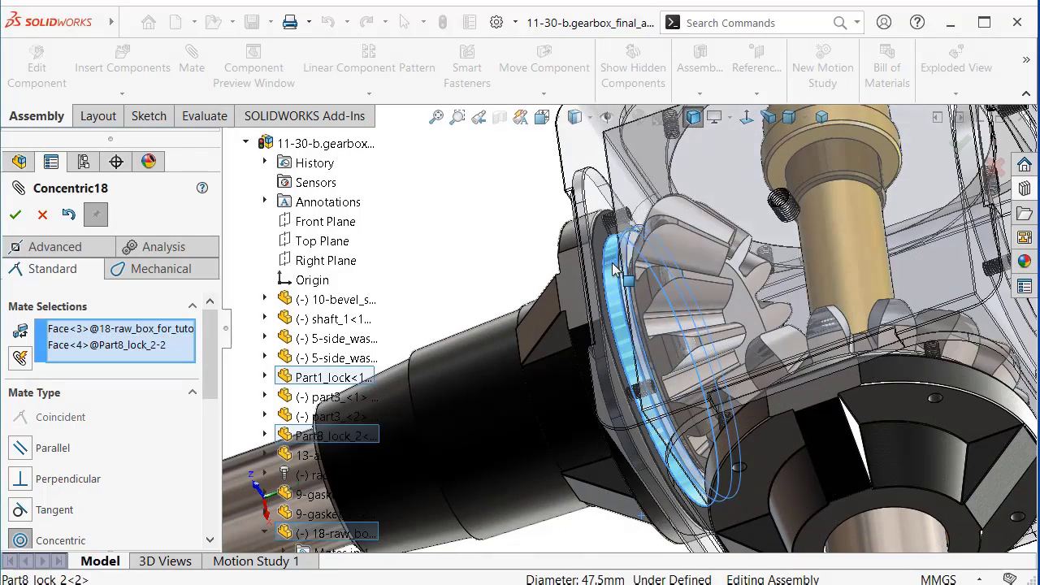
left_click(862, 243)
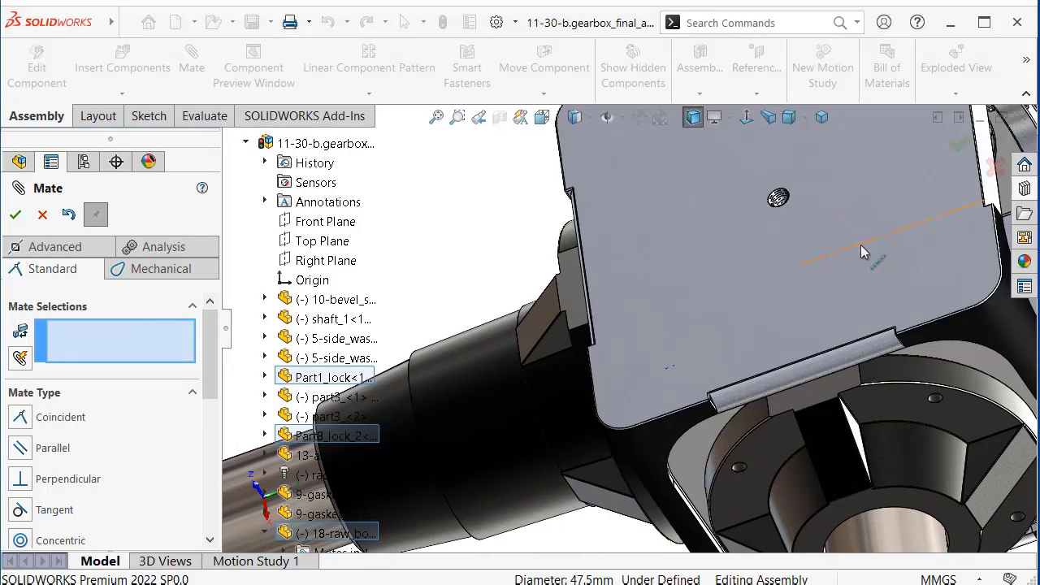
Close the Mate panel and select the box's top face.
mouse_move(853, 274)
middle_mouse_down()
mouse_move(818, 284)
mouse_move(742, 253)
mouse_move(741, 299)
middle_mouse_up()
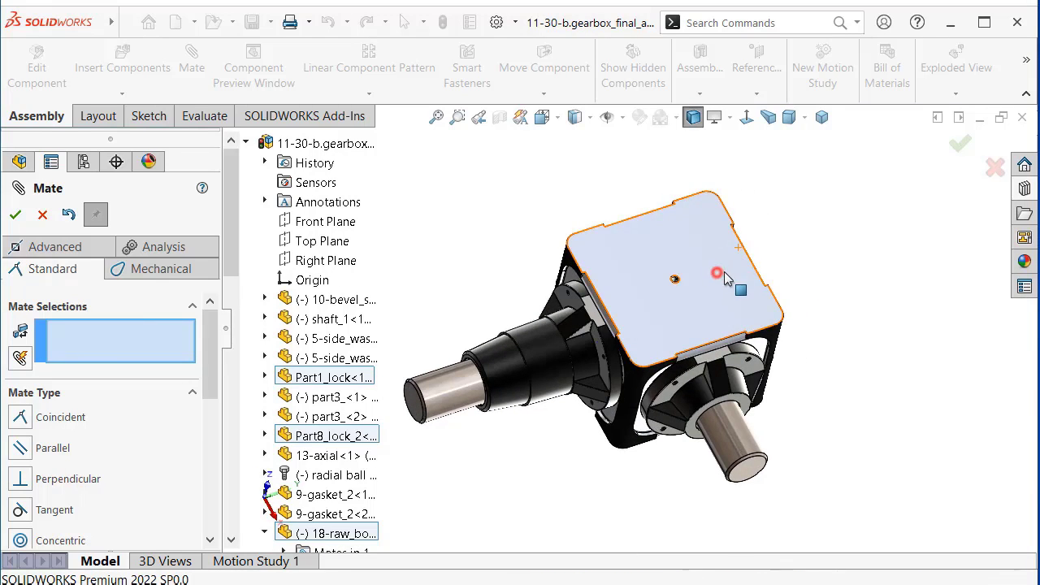
left_click(963, 145)
middle_click_drag(777, 276, 696, 303)
left_click_drag(695, 296, 696, 325)
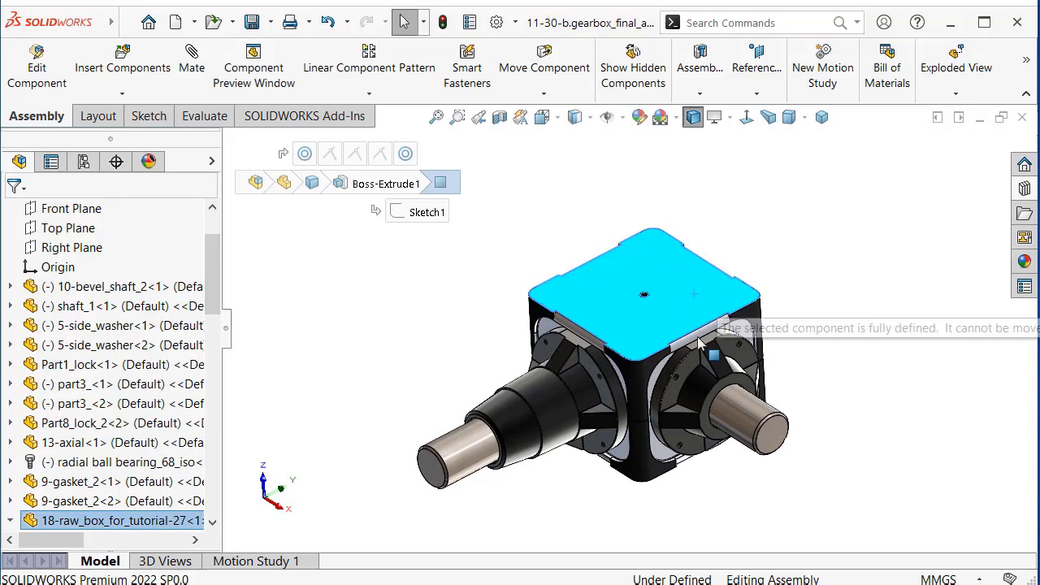
left_click(832, 218)
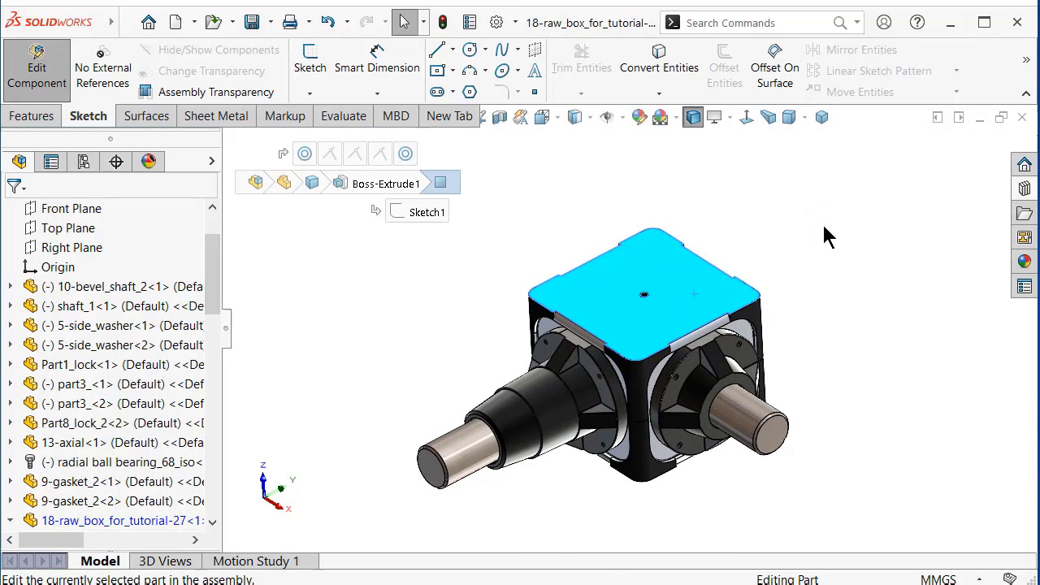
key("Left")
key("Left")
key("Left")
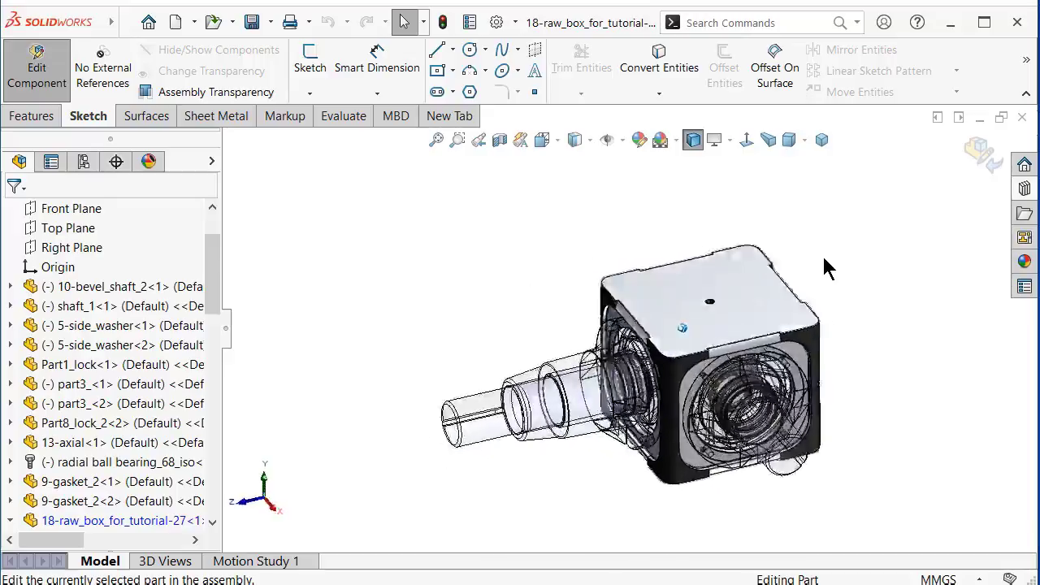
scroll(789, 394, "down", 2)
scroll(789, 395, "down", 2)
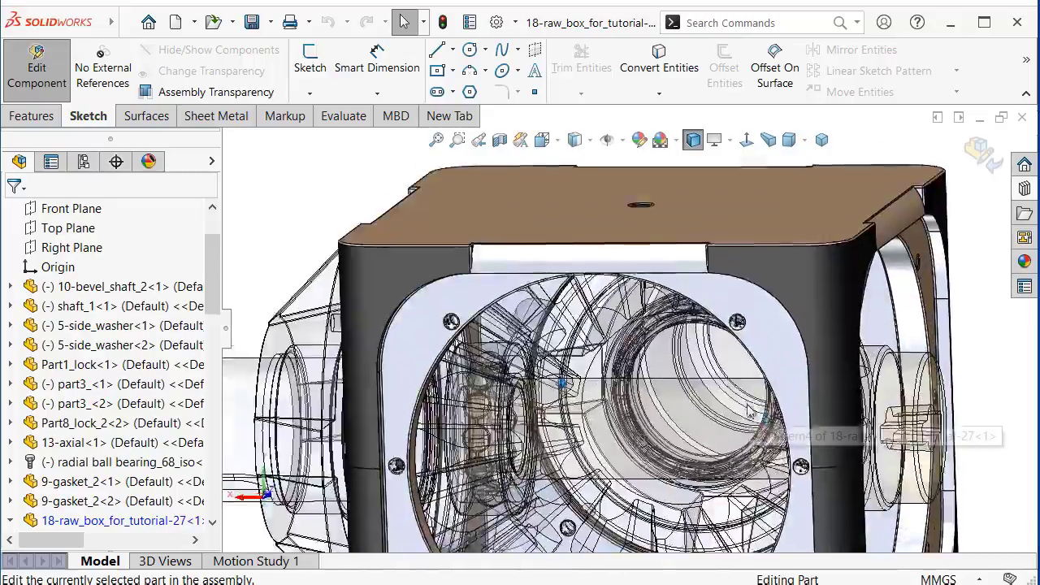
scroll(746, 407, "down", 2)
key("Up")
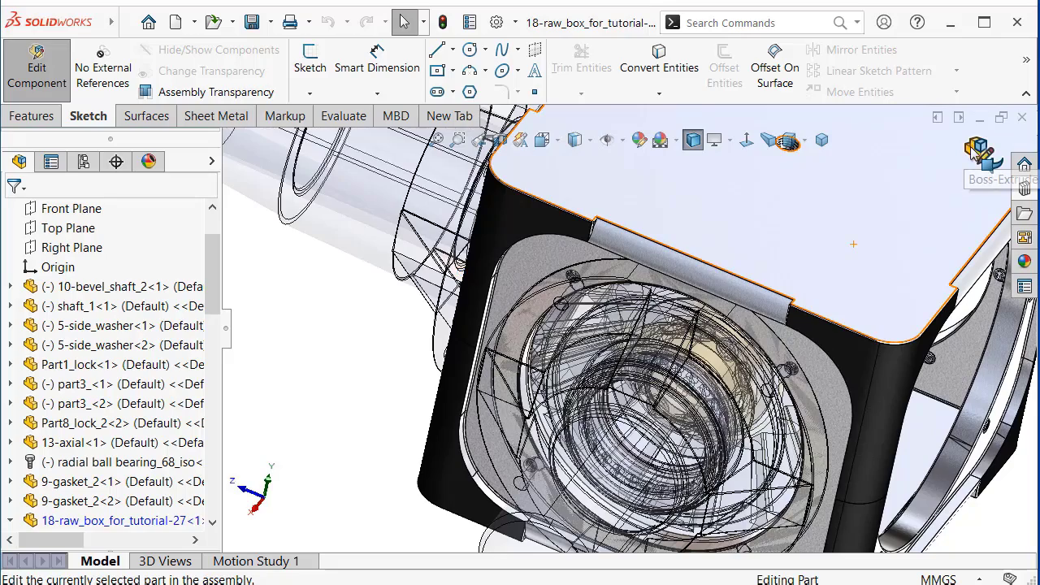
left_click(972, 146)
key("ctrl+7")
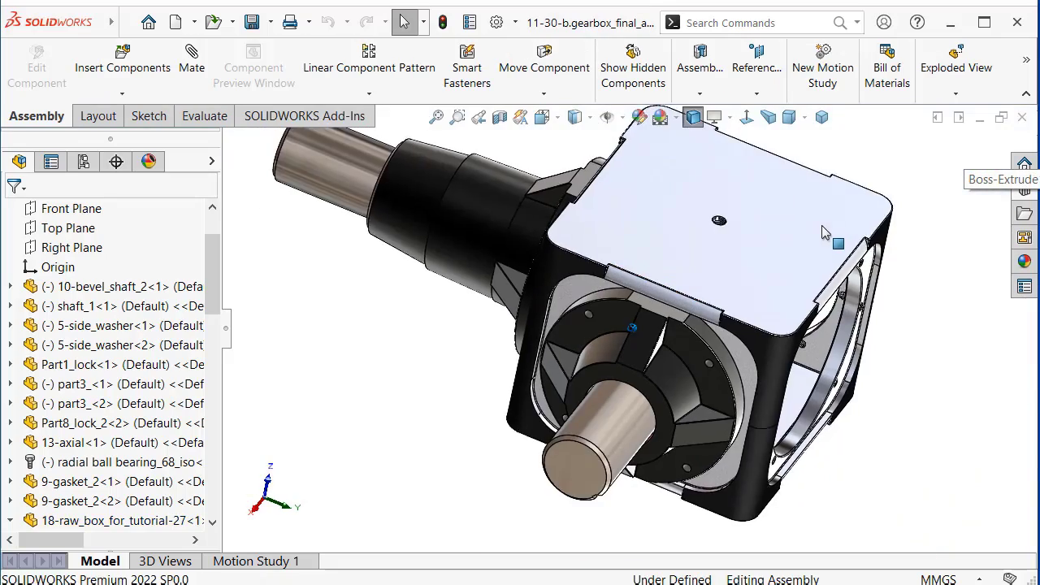
Apply a section view along the Front Plane to expose the shafts and gears.
left_click(505, 122)
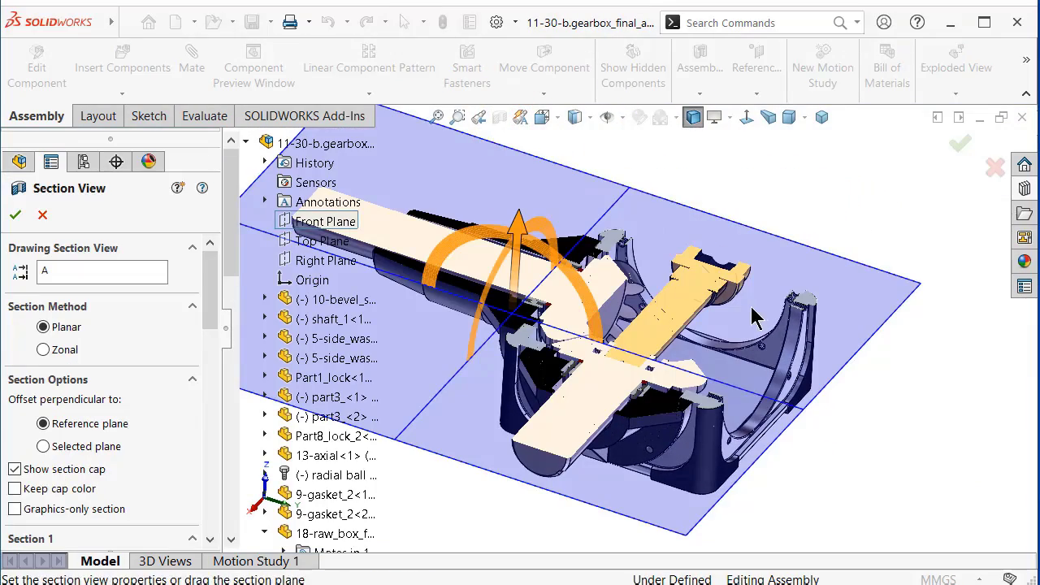
scroll(744, 285, "down", 2)
left_click(960, 146)
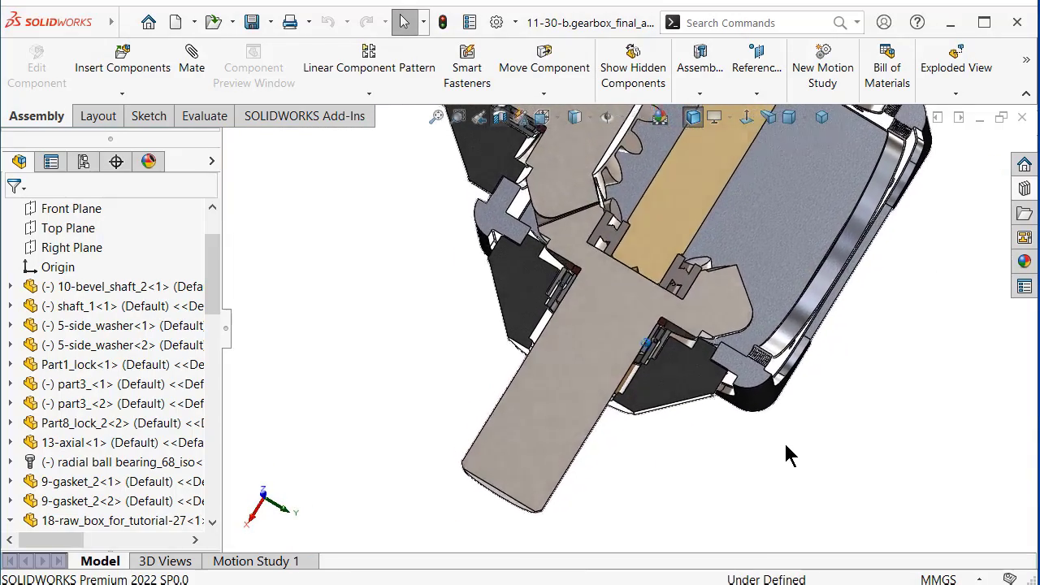
Inspect the sectioned gearbox, switch to Front view, and turn the section view off.
key("f")
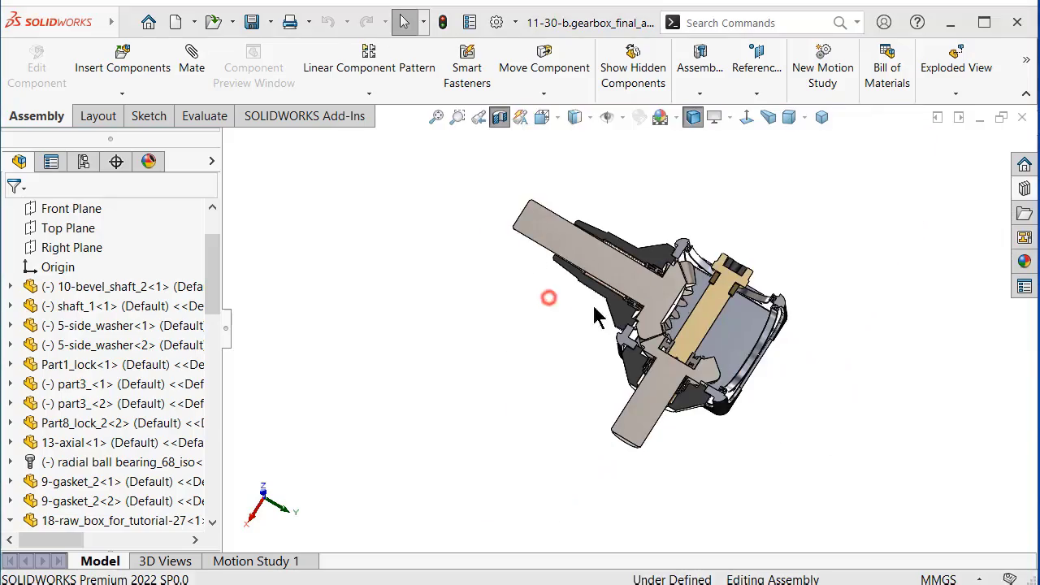
scroll(687, 402, "down", 10)
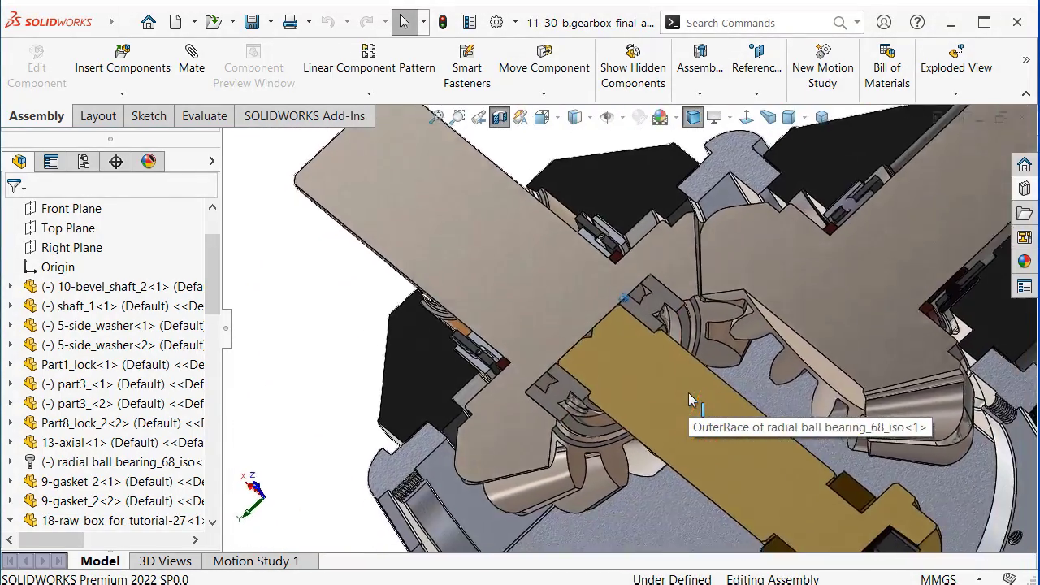
middle_click_drag(688, 401, 762, 436)
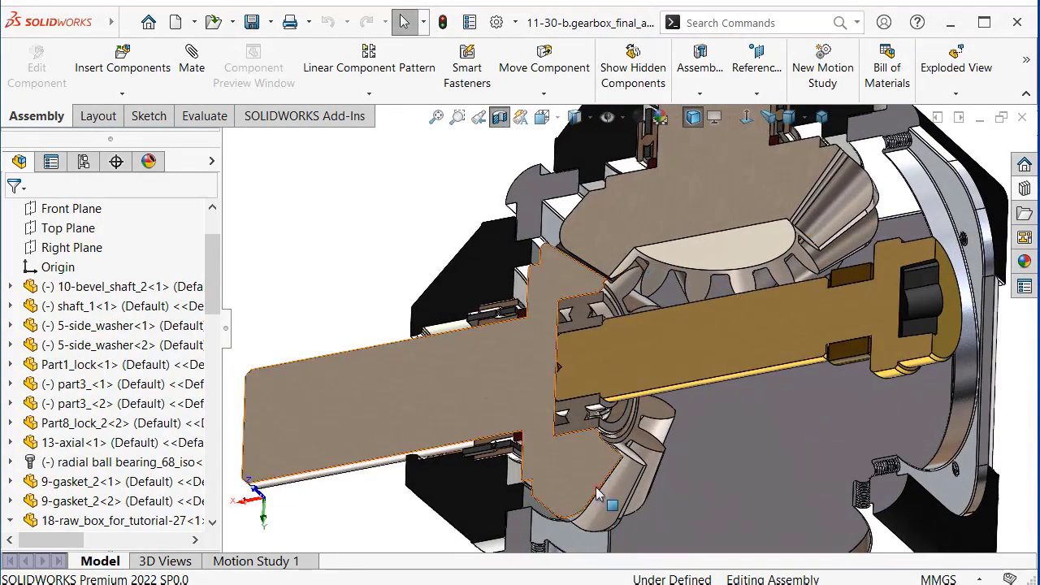
left_click_drag(598, 493, 693, 396)
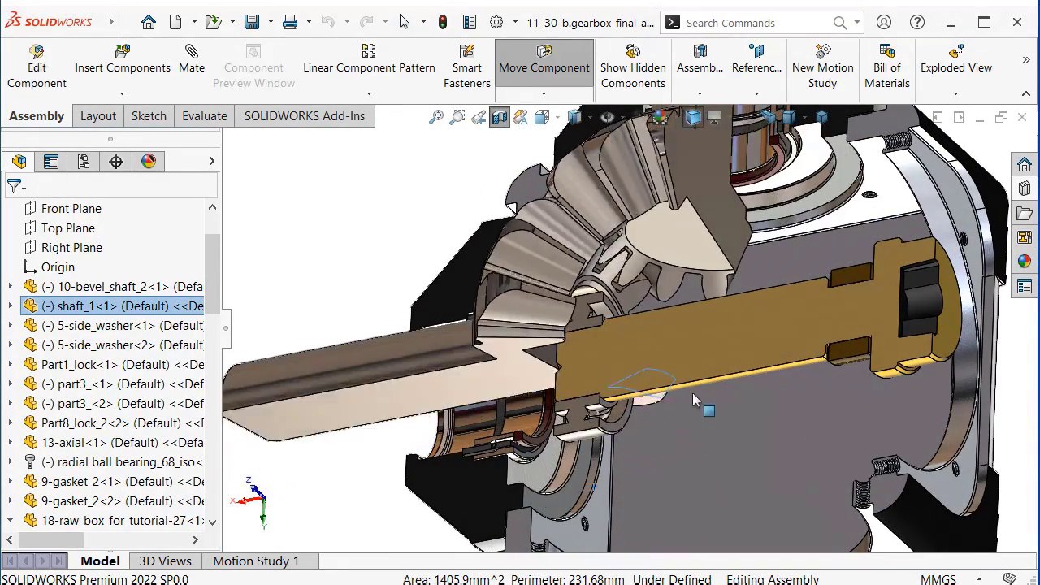
left_click_drag(693, 398, 684, 373)
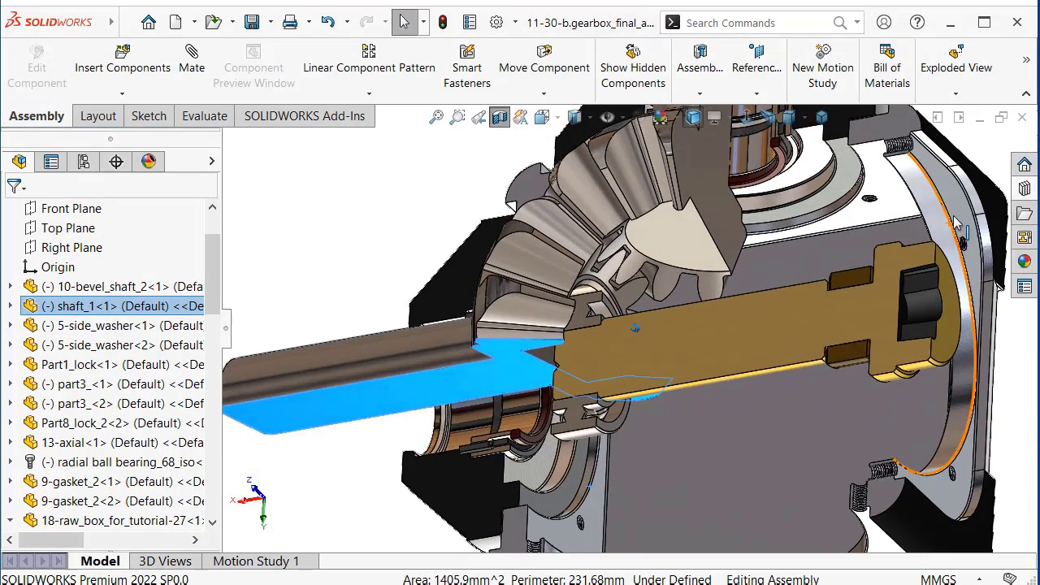
key("ctrl+1")
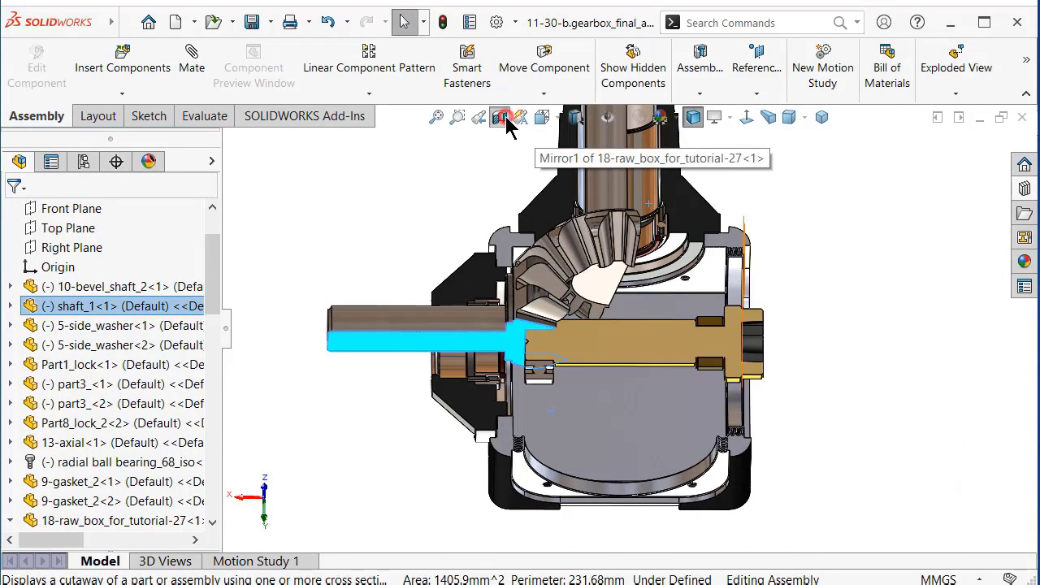
left_click(504, 120)
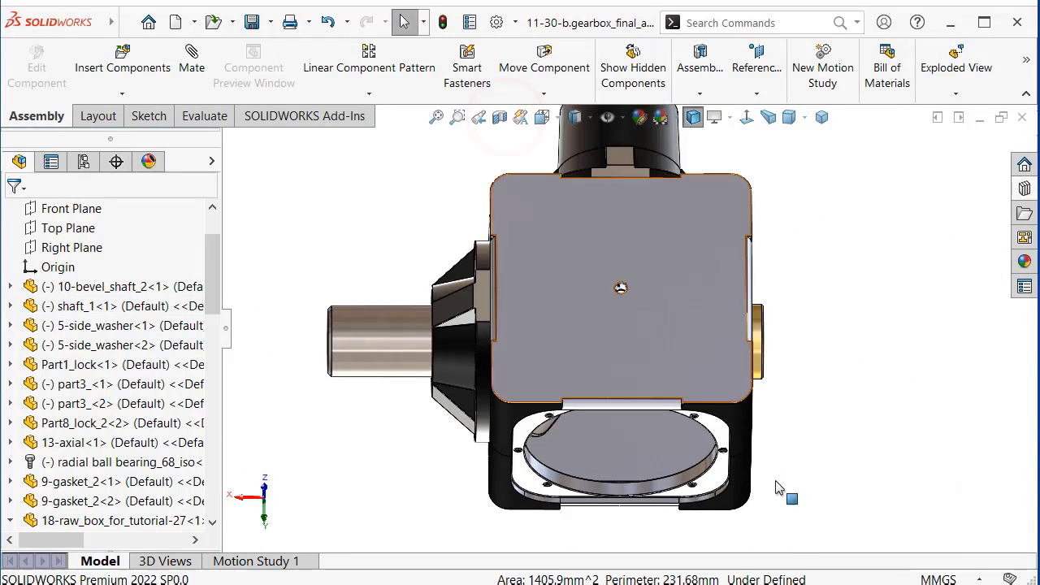
Switch to the isometric view and orbit the gearbox to inspect its underside and shaft.
left_click(822, 118)
scroll(843, 400, "up", 3)
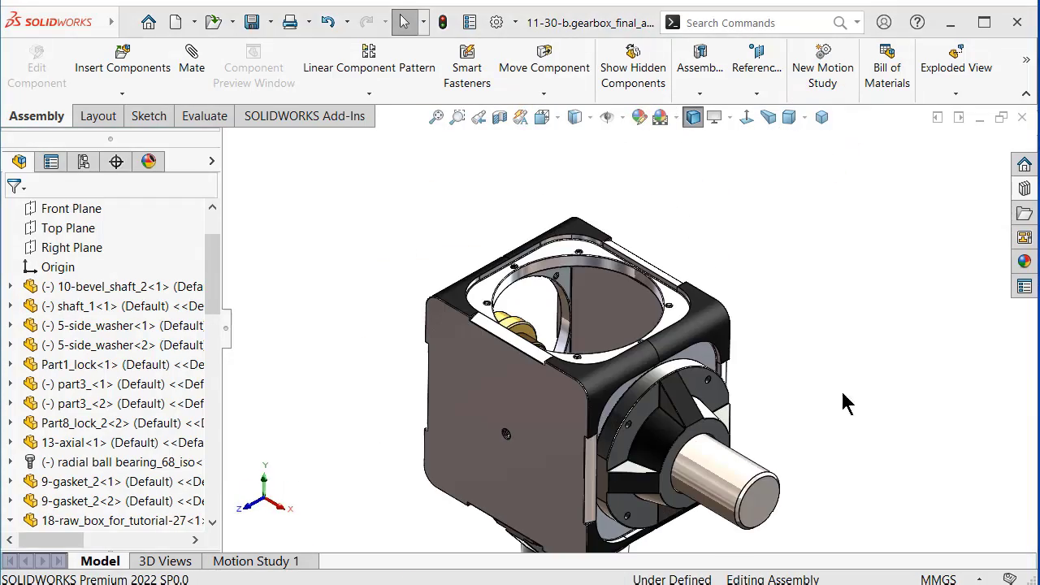
middle_click_drag(882, 337, 844, 291)
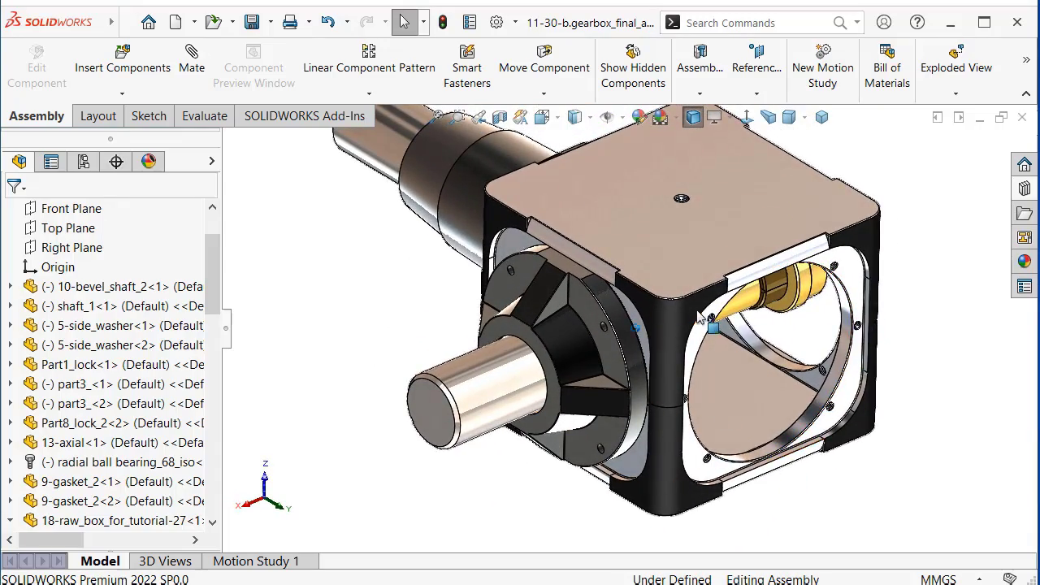
middle_click_drag(803, 460, 693, 319)
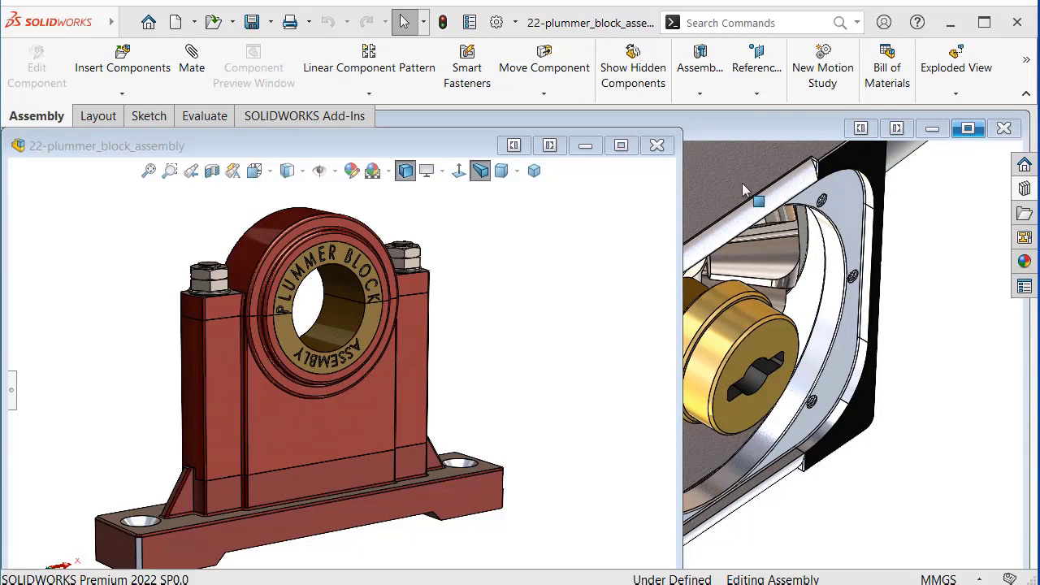
Bring the gearbox assembly window forward and maximize it.
scroll(841, 406, "up", 3)
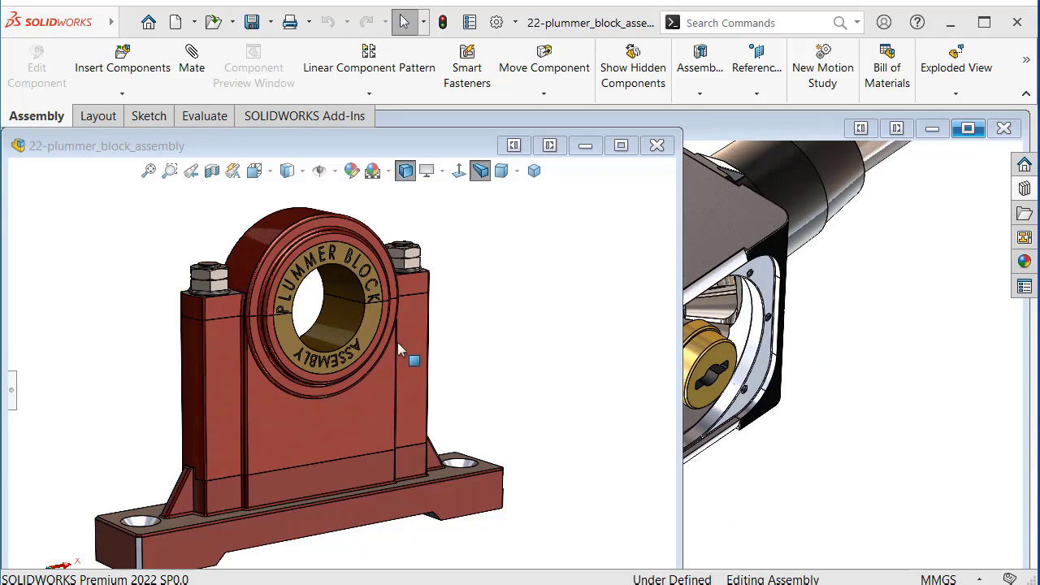
left_click(345, 411)
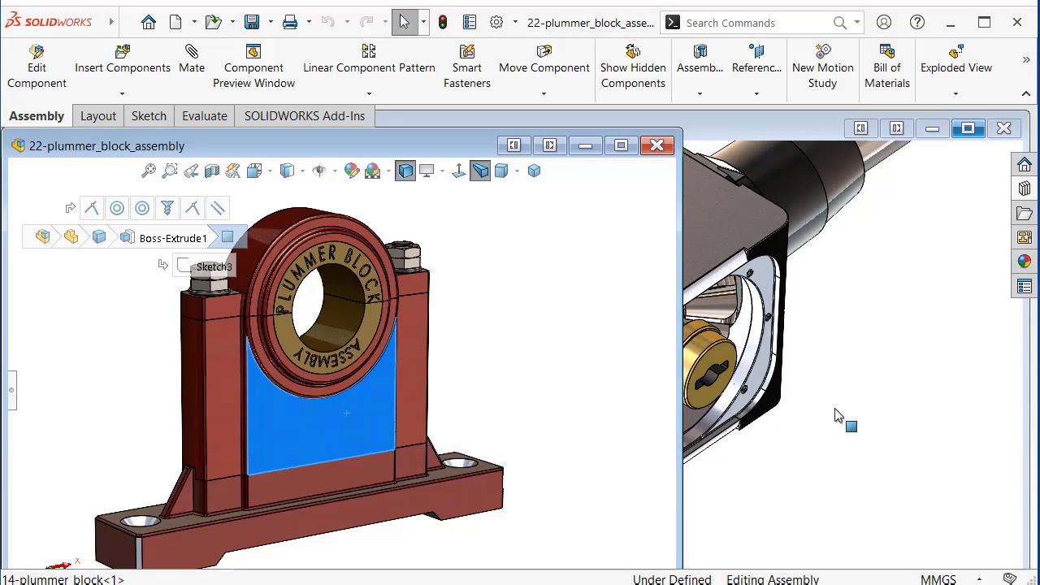
left_click(863, 358)
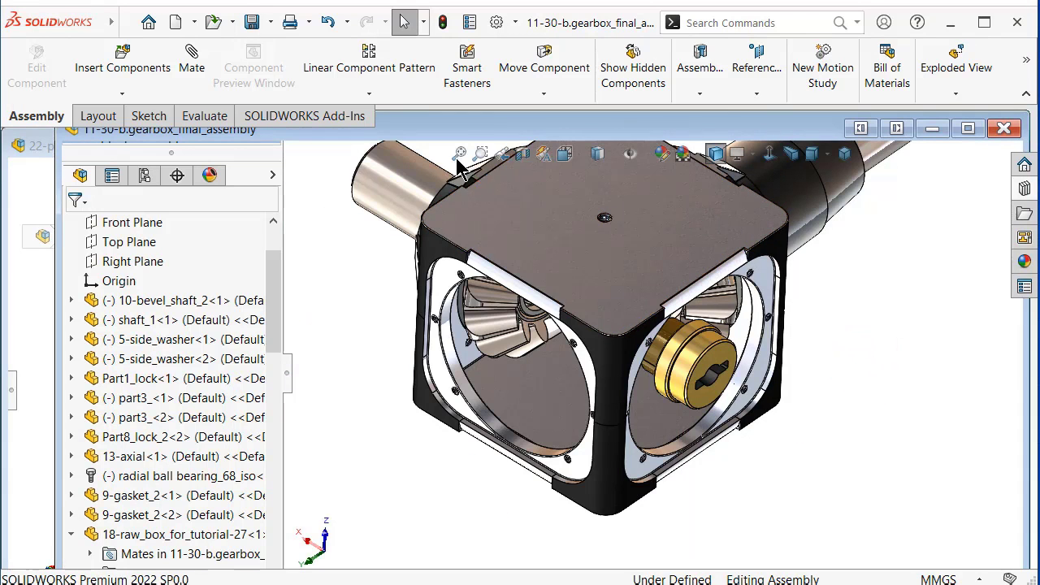
double_click(543, 135)
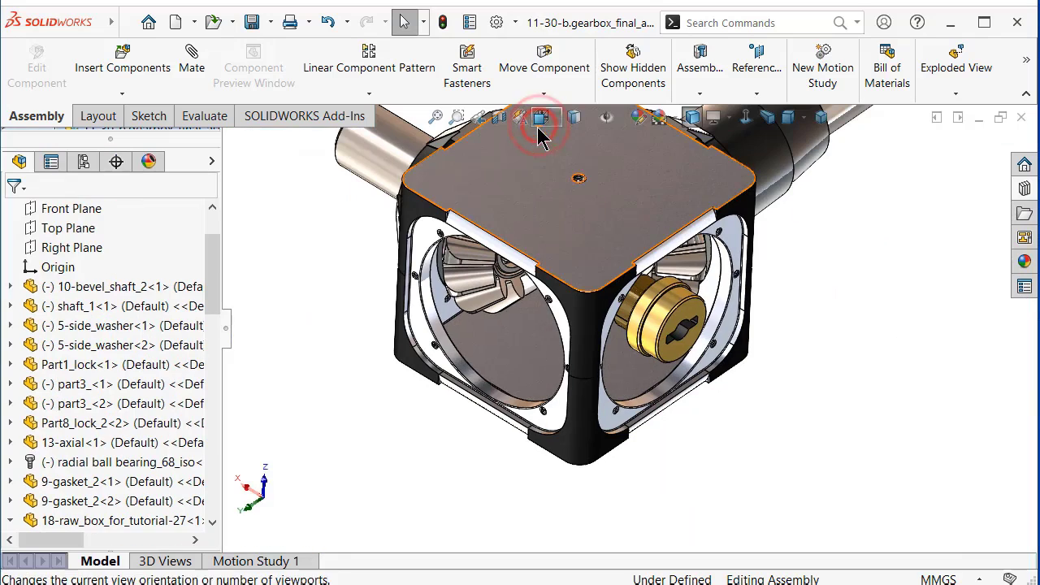
Insert 22-plummer_block_assembly and drop it unmated beside the gearbox housing.
left_click(123, 69)
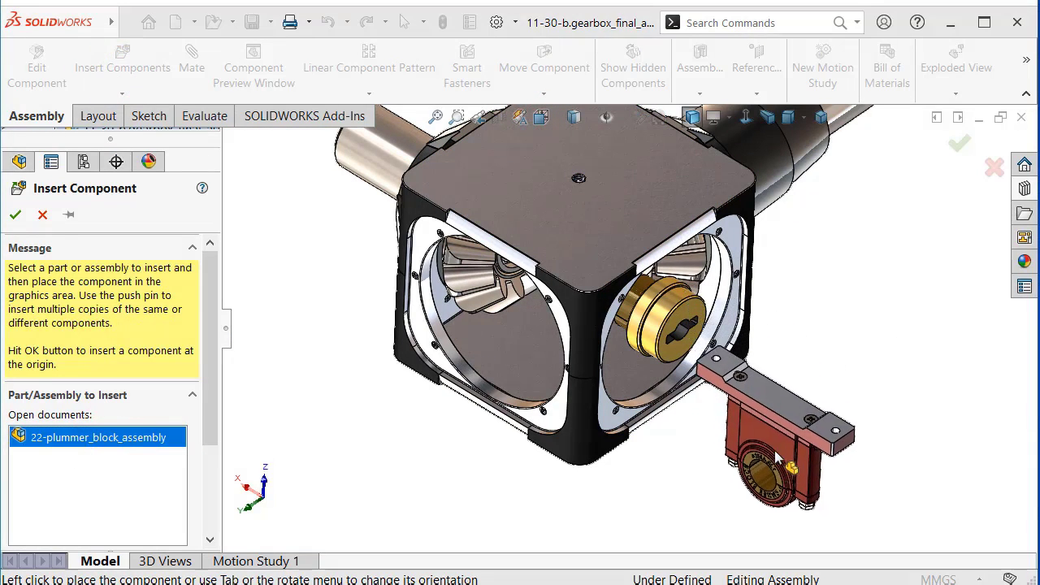
left_click(781, 459)
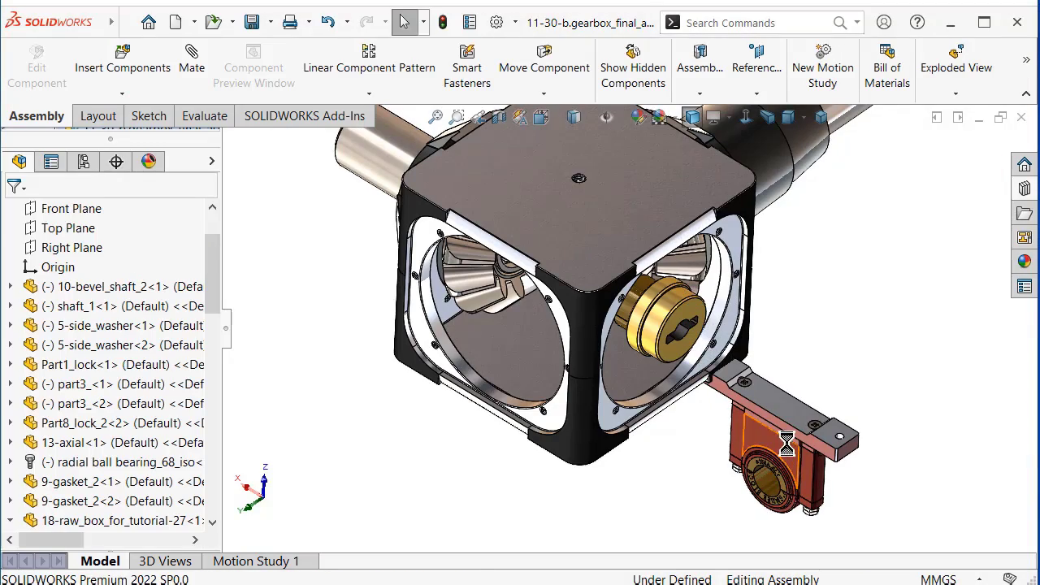
scroll(764, 447, "down", 2)
scroll(754, 449, "down", 2)
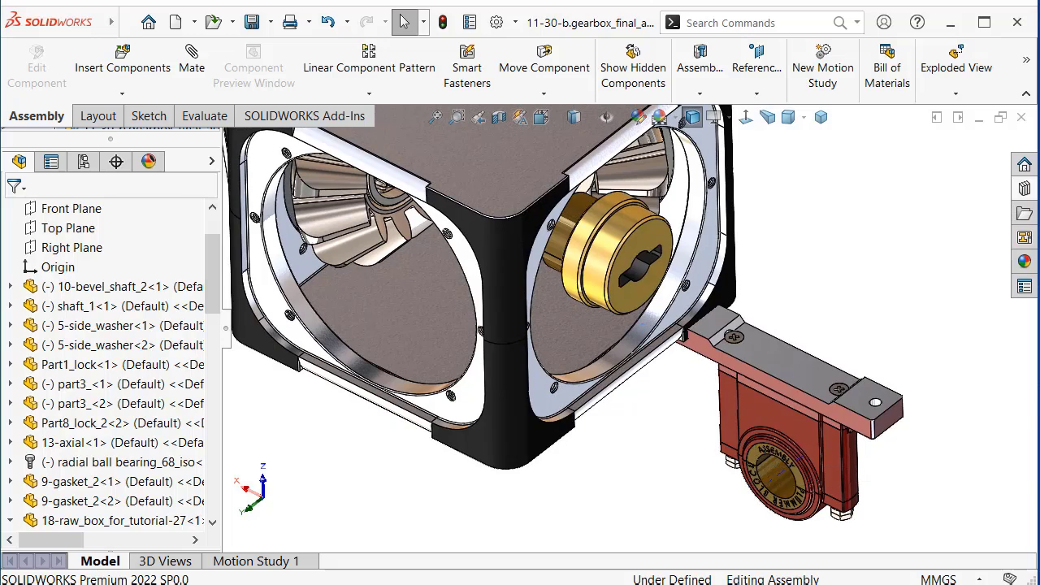
scroll(482, 325, "up", 3)
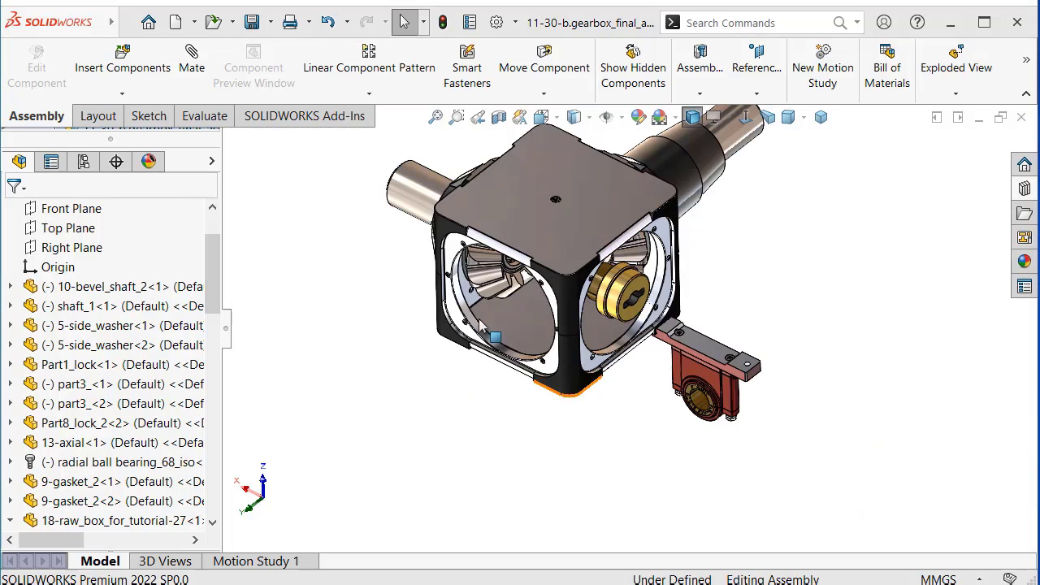
Start a Section View and enable Section by Component.
left_click(499, 119)
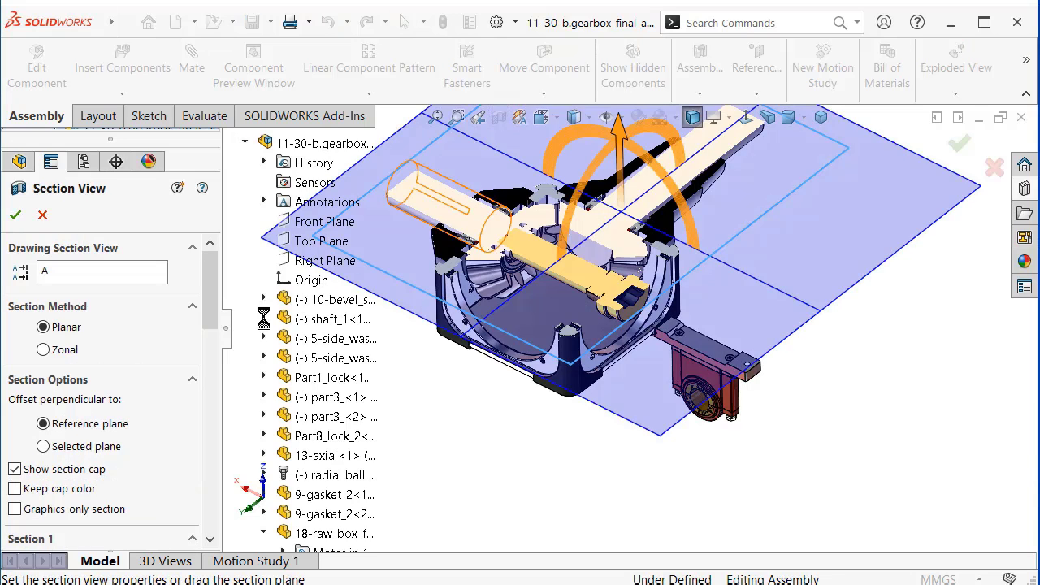
left_click_drag(210, 276, 218, 325)
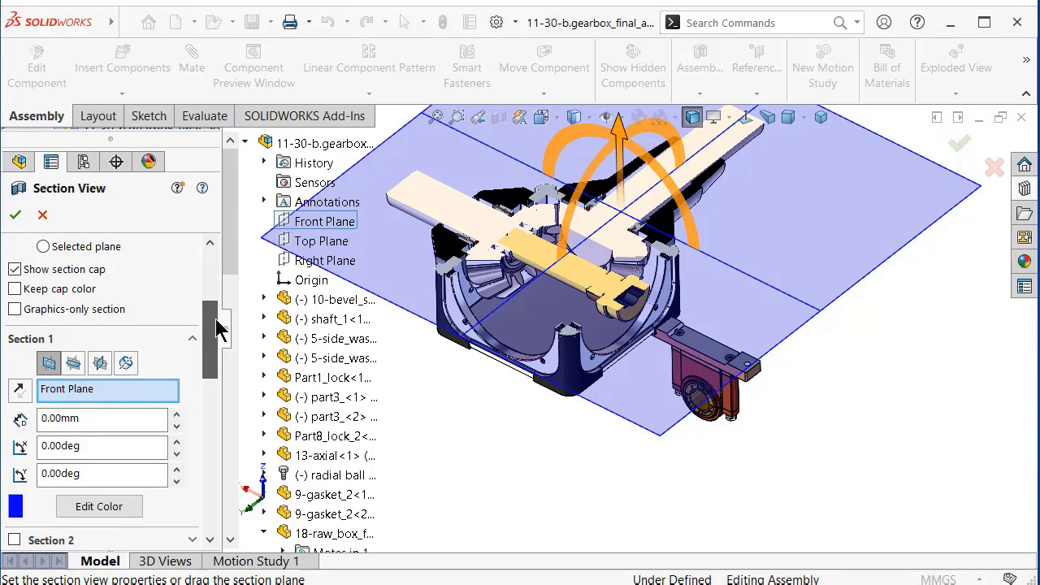
mouse_move(216, 320)
left_mouse_down()
mouse_move(215, 307)
mouse_move(218, 394)
left_mouse_up()
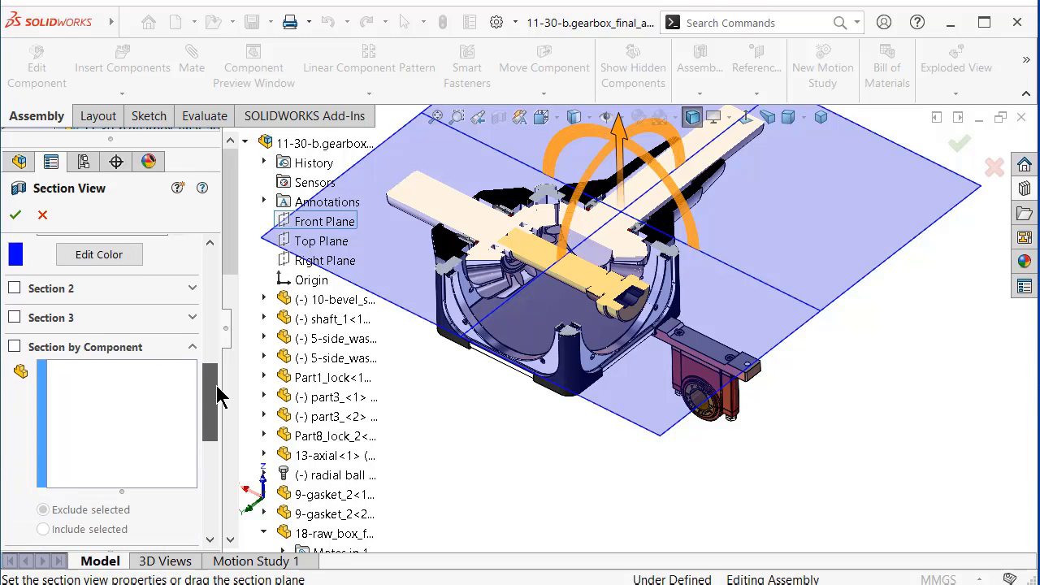
left_click(149, 381)
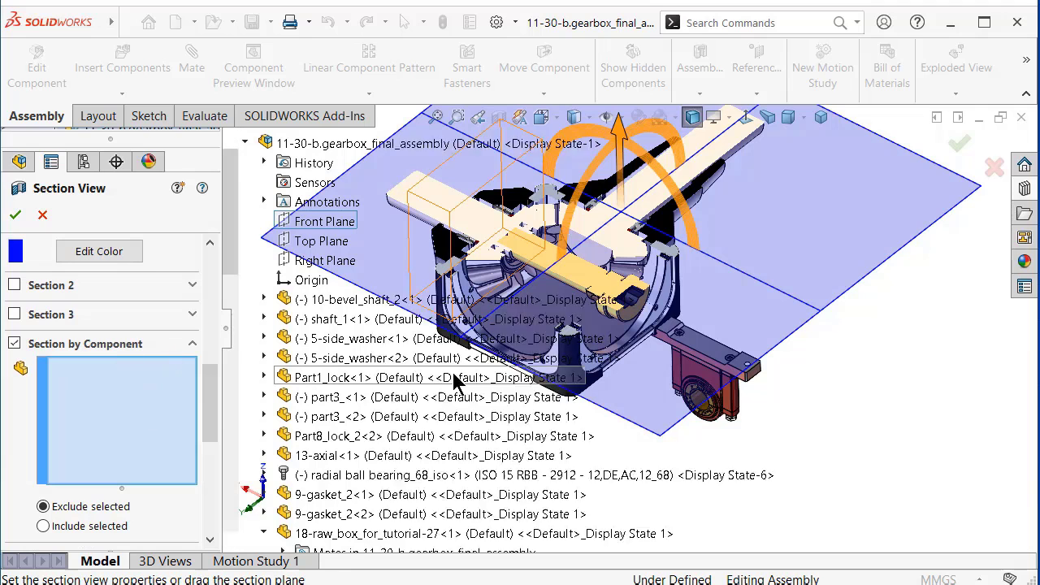
scroll(642, 260, "down", 4)
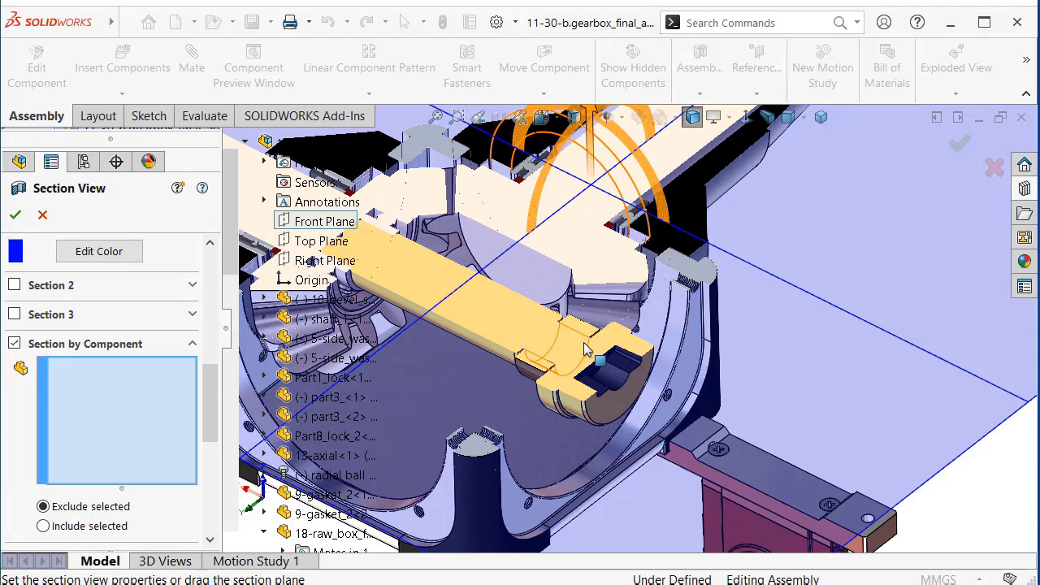
Exclude 13-axial, 10-bevel_shaft_2, shaft_1 and the plummer block from the cut, and apply.
left_click(638, 354)
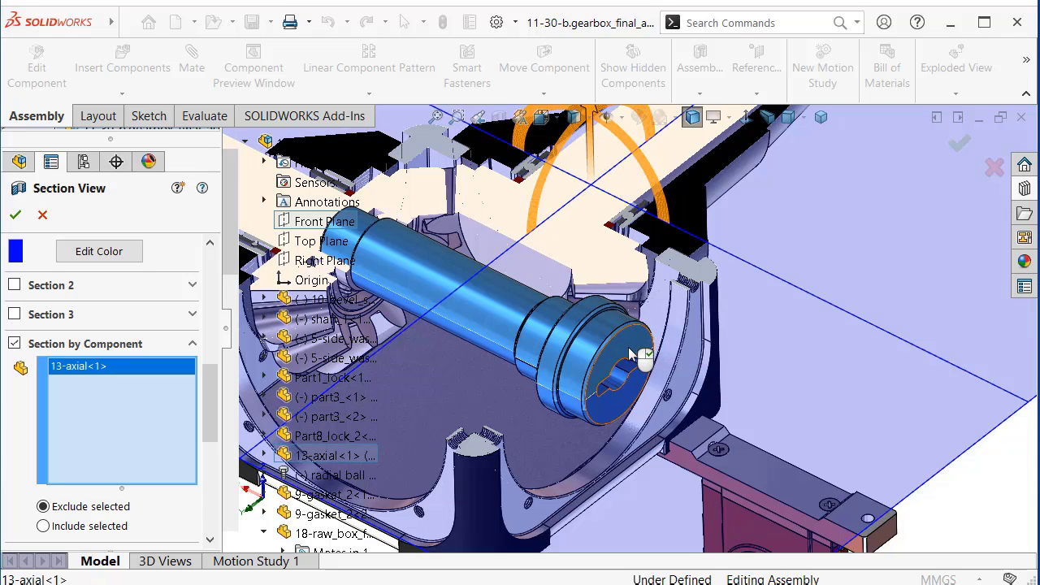
left_click(608, 268)
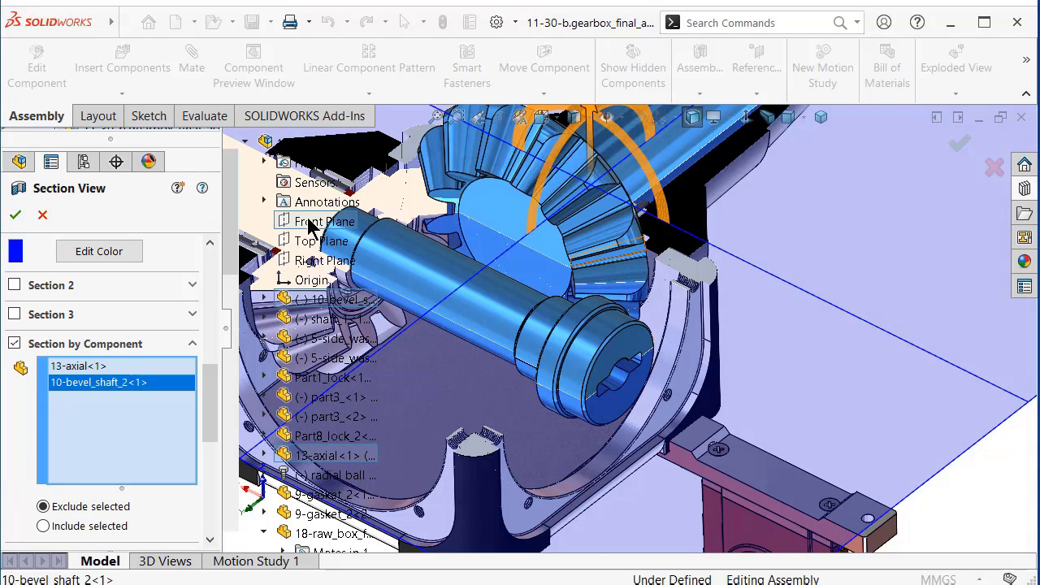
left_click(254, 217)
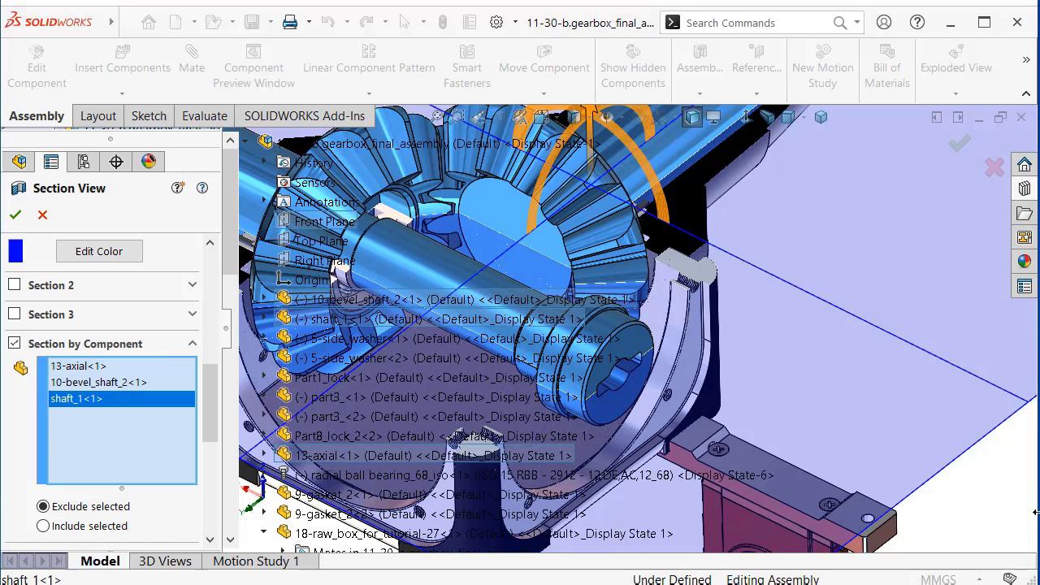
left_click(735, 526)
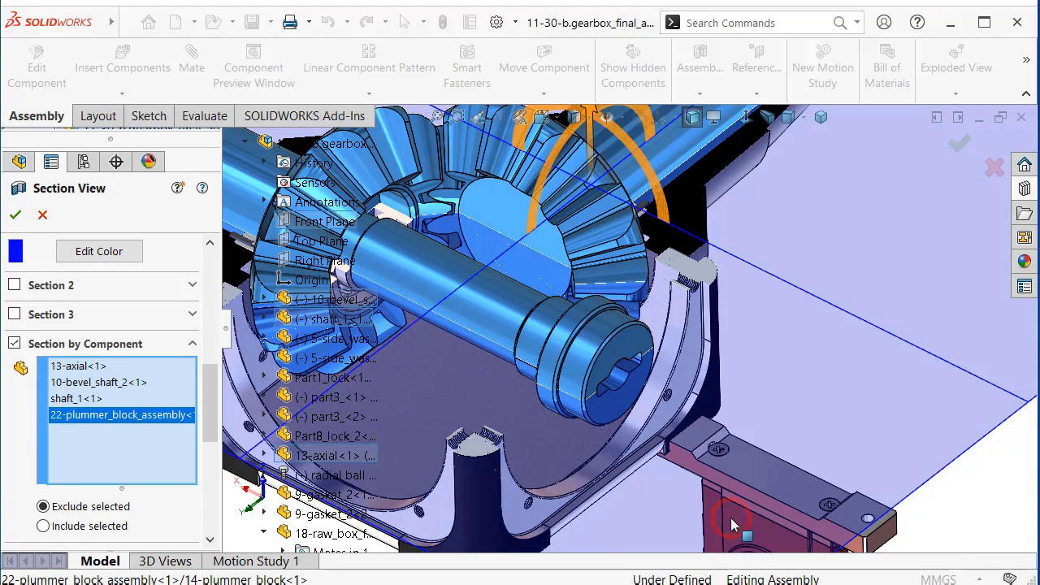
left_click(961, 145)
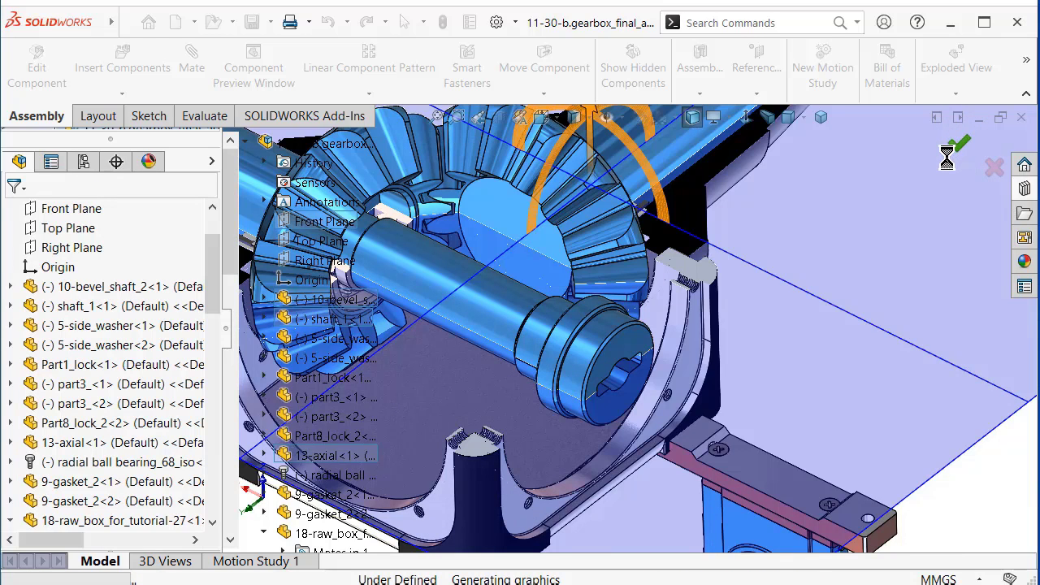
Use Rotate Component to turn the plummer block upright beside the sectioned gearbox.
scroll(925, 233, "up", 3)
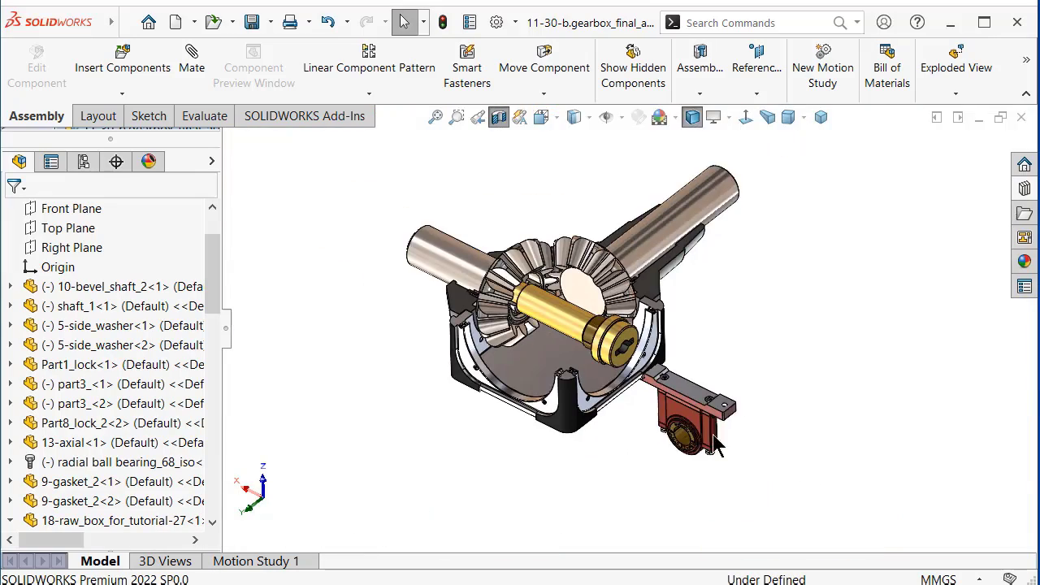
scroll(632, 407, "down", 5)
middle_click_drag(774, 425, 792, 441)
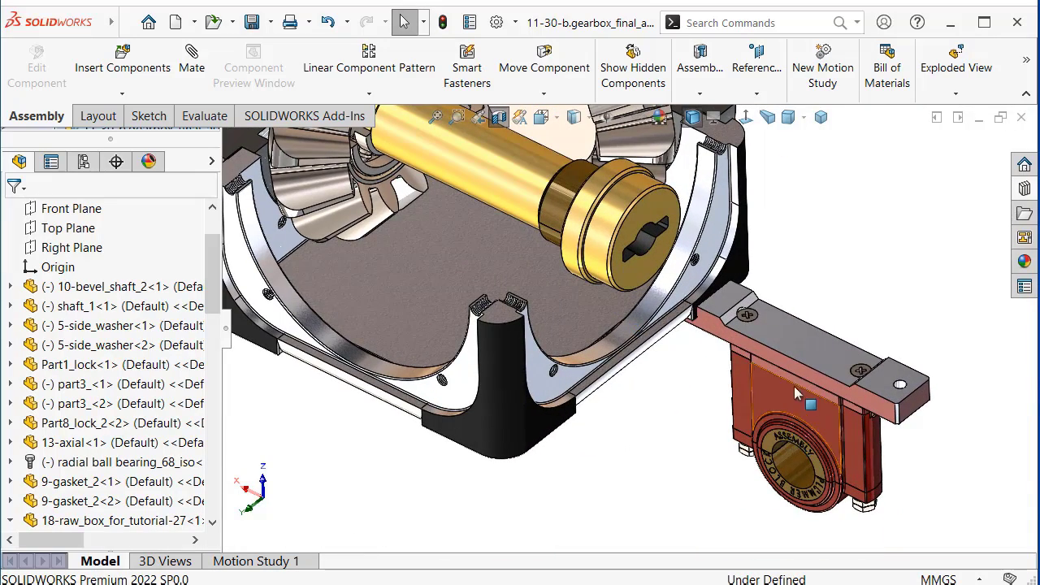
key("z")
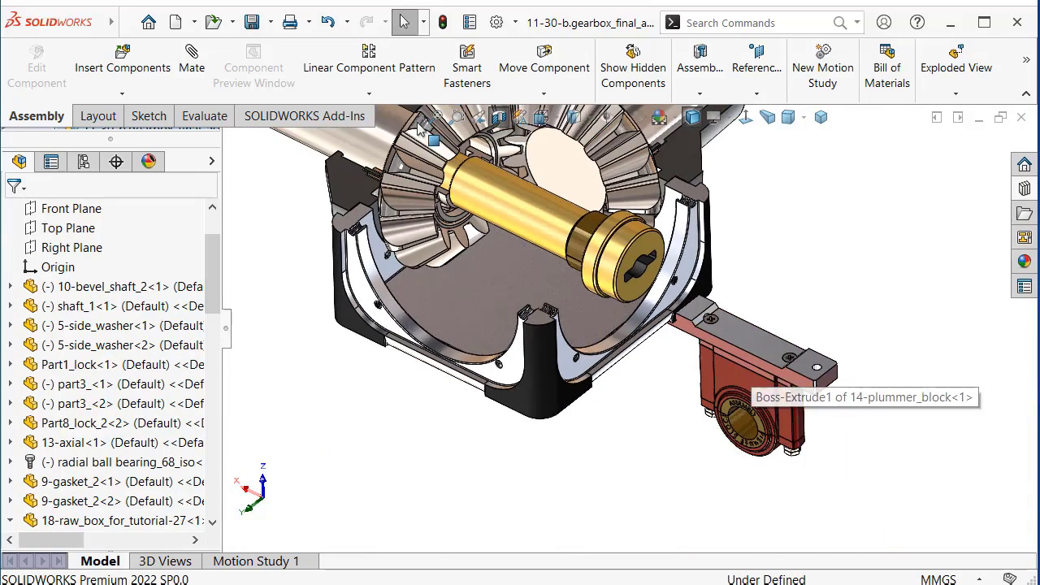
left_click(368, 95)
left_click(529, 97)
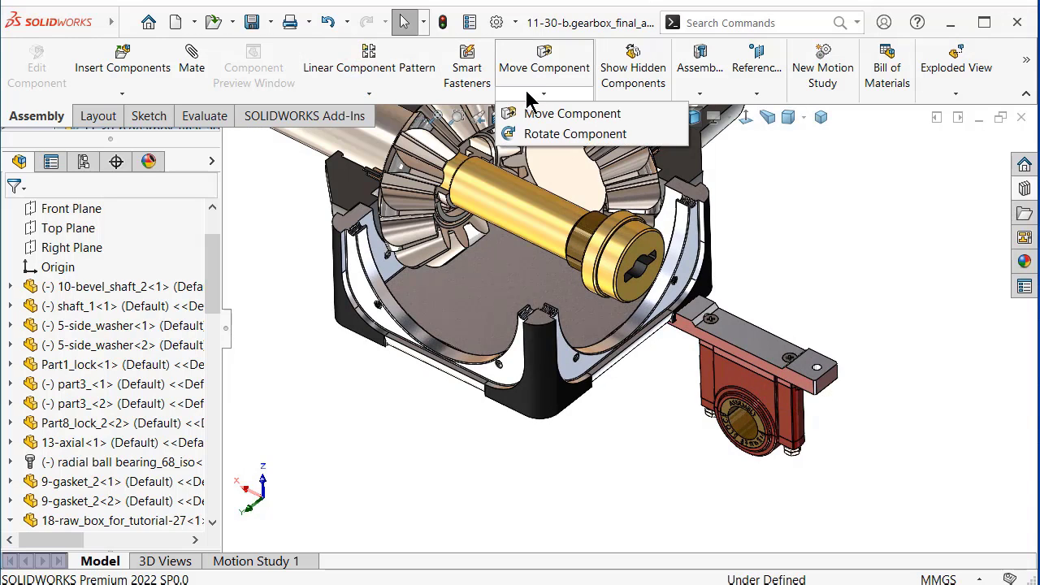
left_click(569, 134)
mouse_move(760, 405)
left_mouse_down()
mouse_move(789, 358)
mouse_move(771, 432)
left_mouse_up()
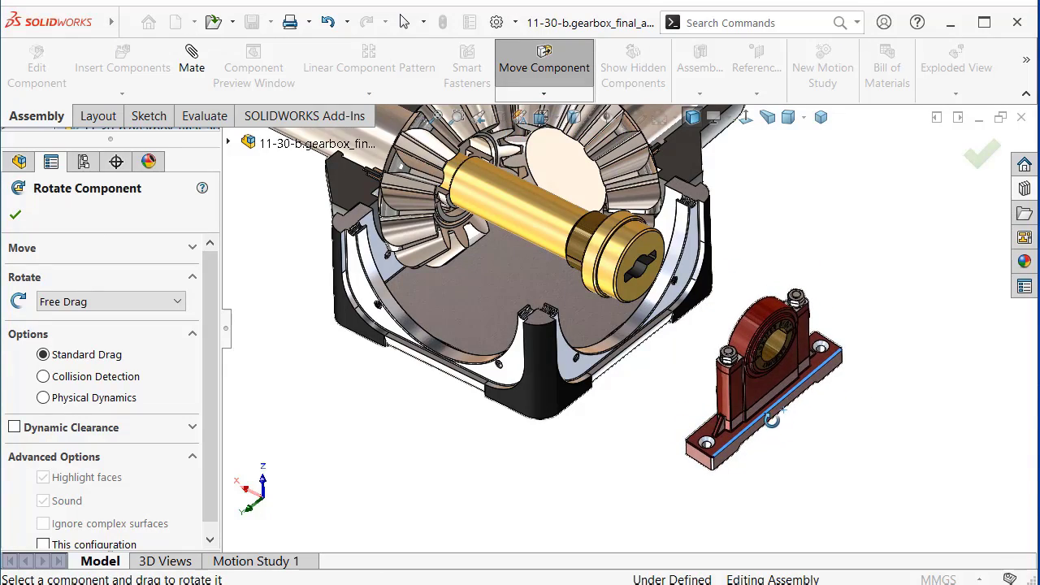
scroll(828, 445, "down", 2)
scroll(827, 444, "down", 2)
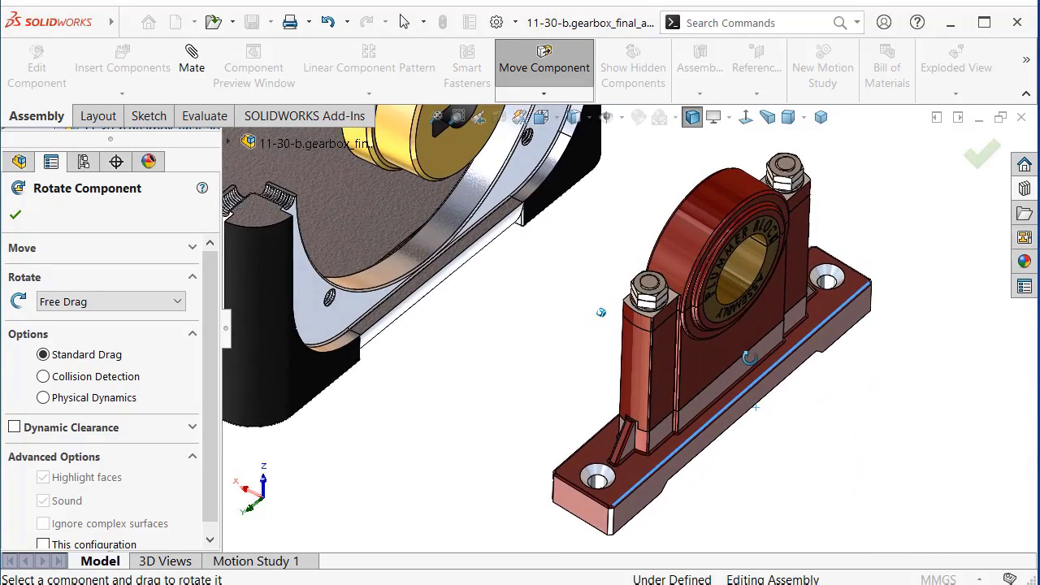
middle_click_drag(726, 317, 499, 228)
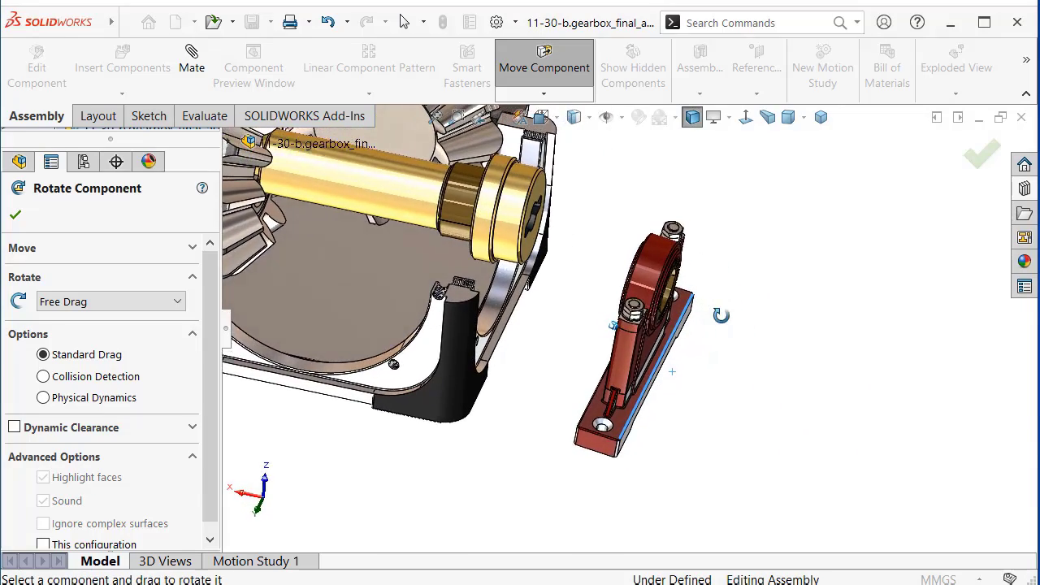
left_click(982, 160)
Select the bushing ring on the 13-axial shaft and check its context menu without choosing anything.
scroll(311, 165, "down", 2)
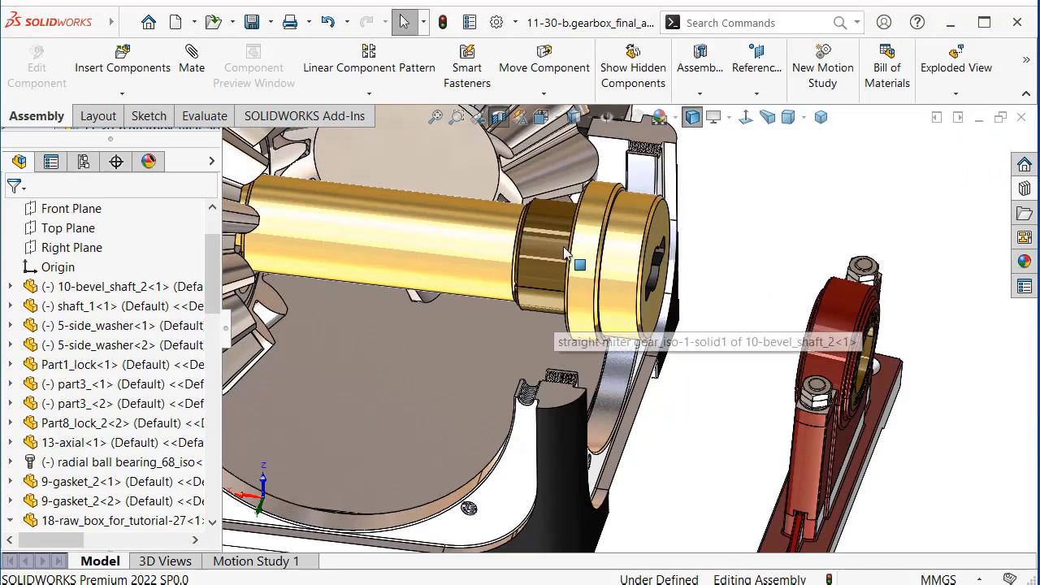
left_click(553, 244)
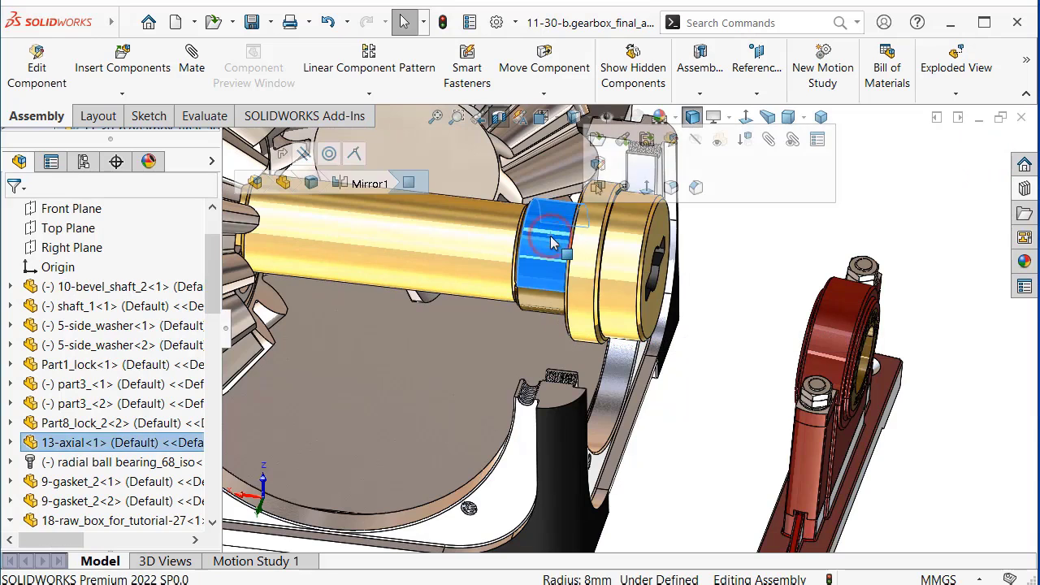
right_click(548, 305)
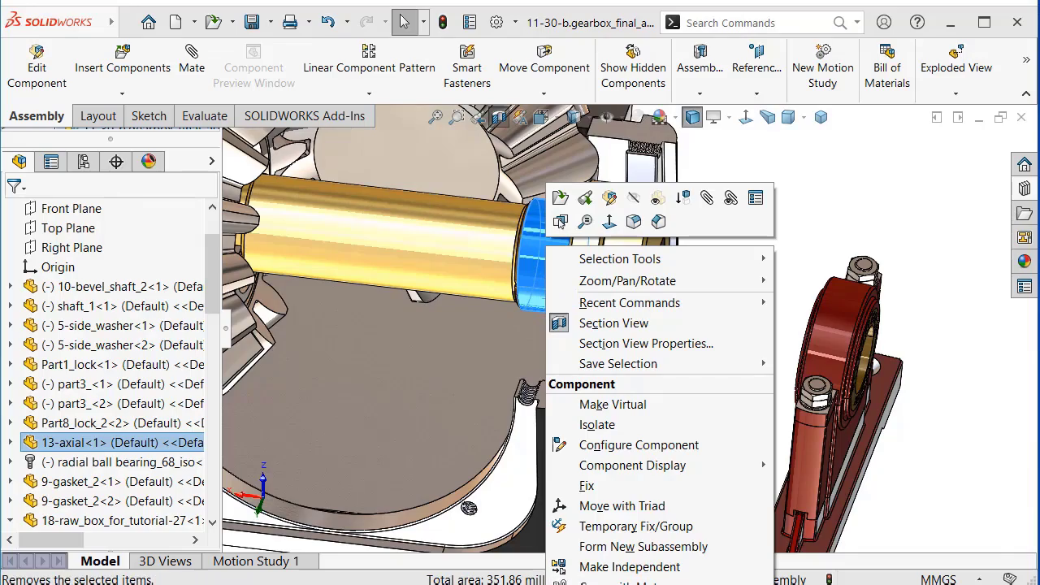
left_click(864, 169)
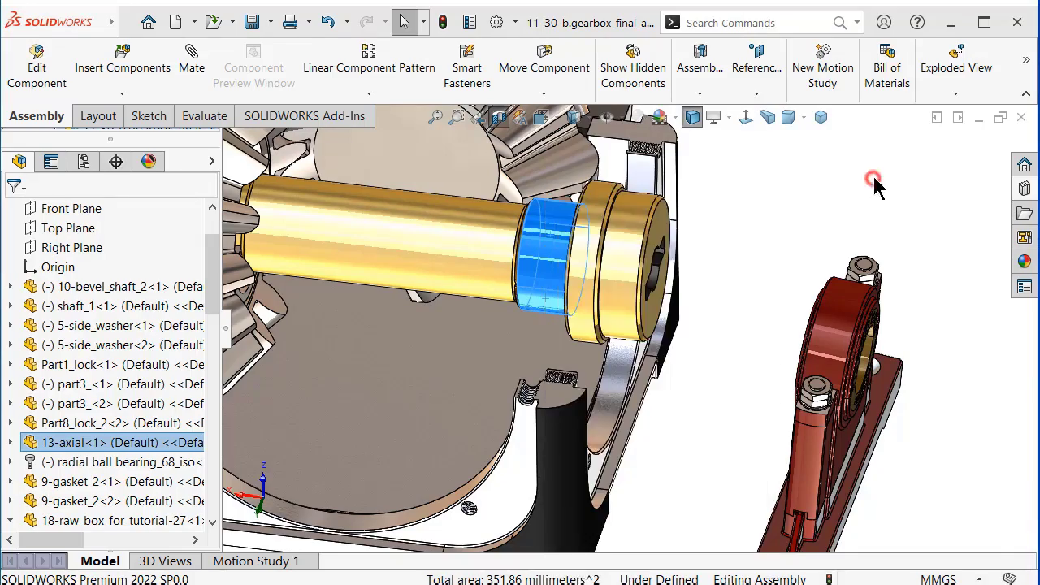
scroll(731, 309, "up", 3)
scroll(608, 346, "down", 5)
scroll(608, 346, "up", 2)
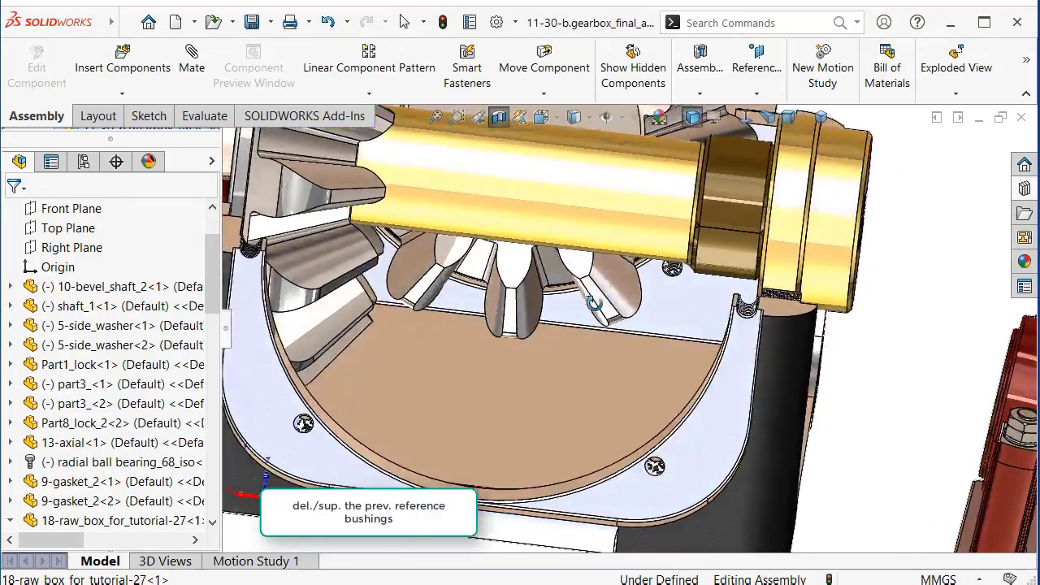
scroll(580, 286, "up", 2)
Edit the 13-axial part and expand its feature tree.
left_click(570, 250)
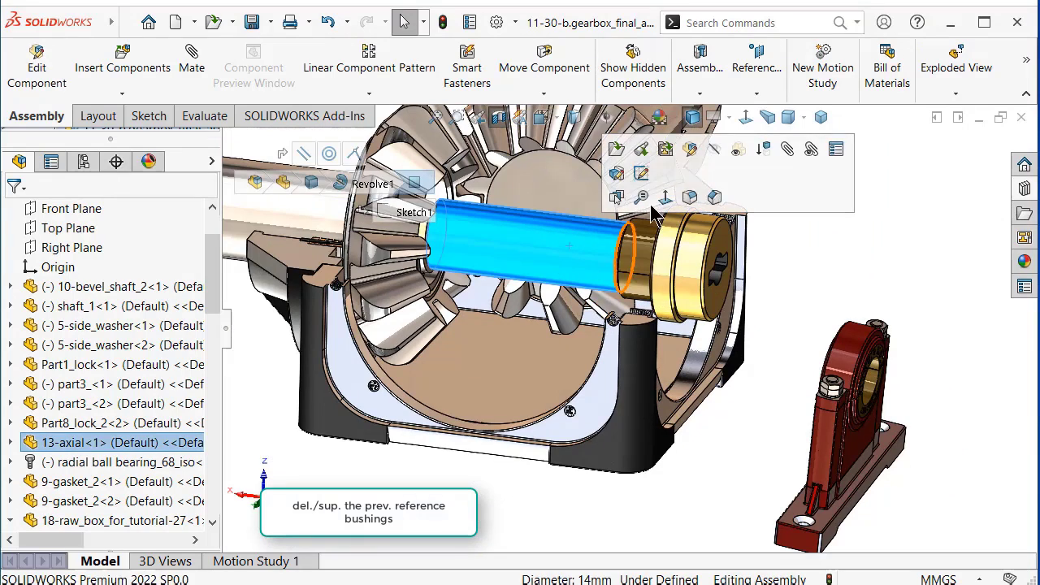
left_click(690, 150)
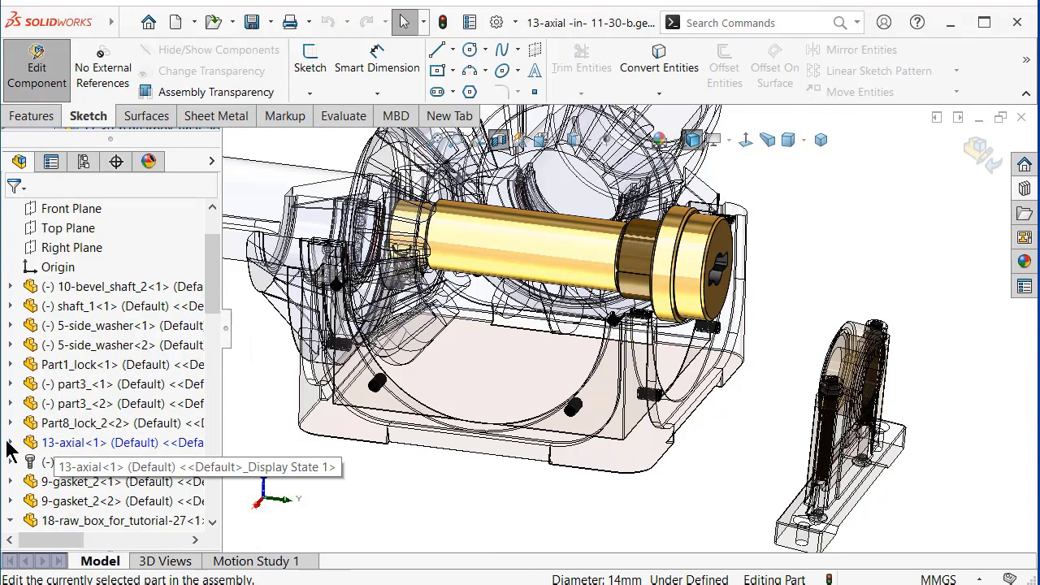
left_click(9, 443)
mouse_move(212, 319)
left_mouse_down()
mouse_move(224, 373)
mouse_move(230, 348)
left_mouse_up()
scroll(229, 348, "up", 1)
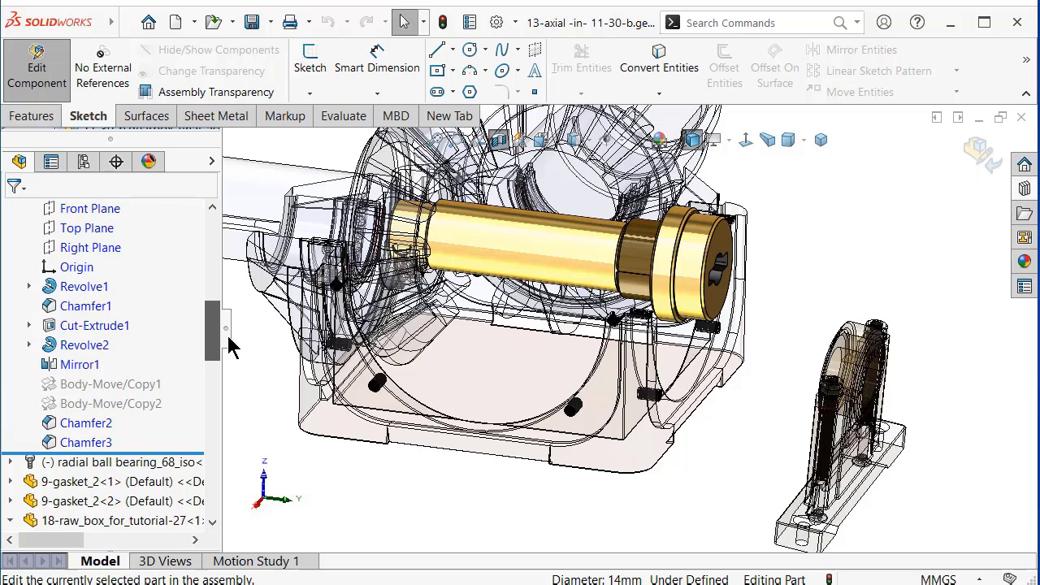
Suppress the Revolve2 and Mirror1 bushing features, then return to assembly editing.
left_click(92, 289)
left_click(89, 345)
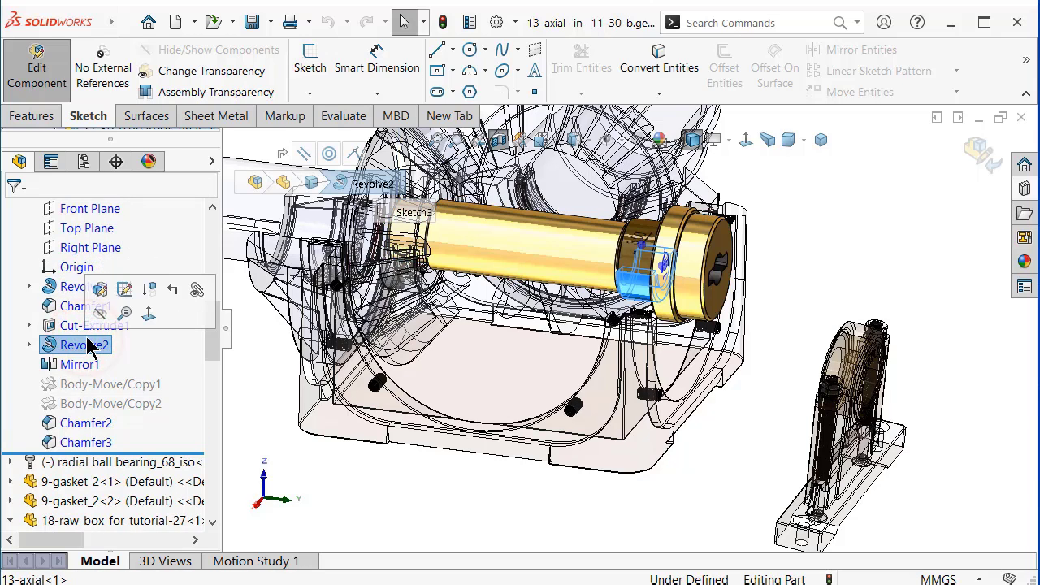
left_click(80, 366, "ctrl")
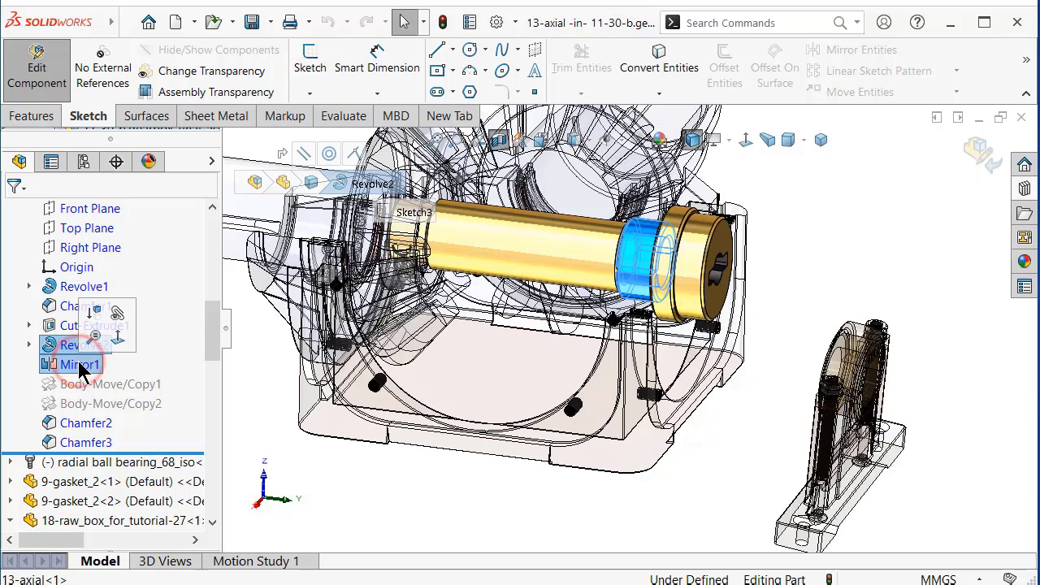
left_click(96, 314)
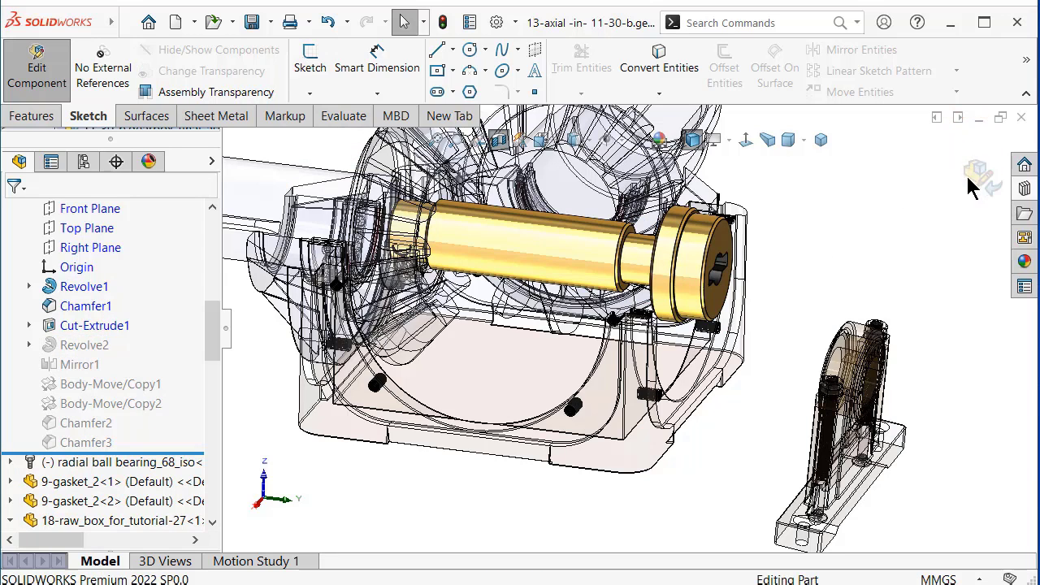
left_click(978, 179)
Mate the plummer block bore concentric with the 13-axial shaft's cylindrical face.
scroll(837, 411, "down", 2)
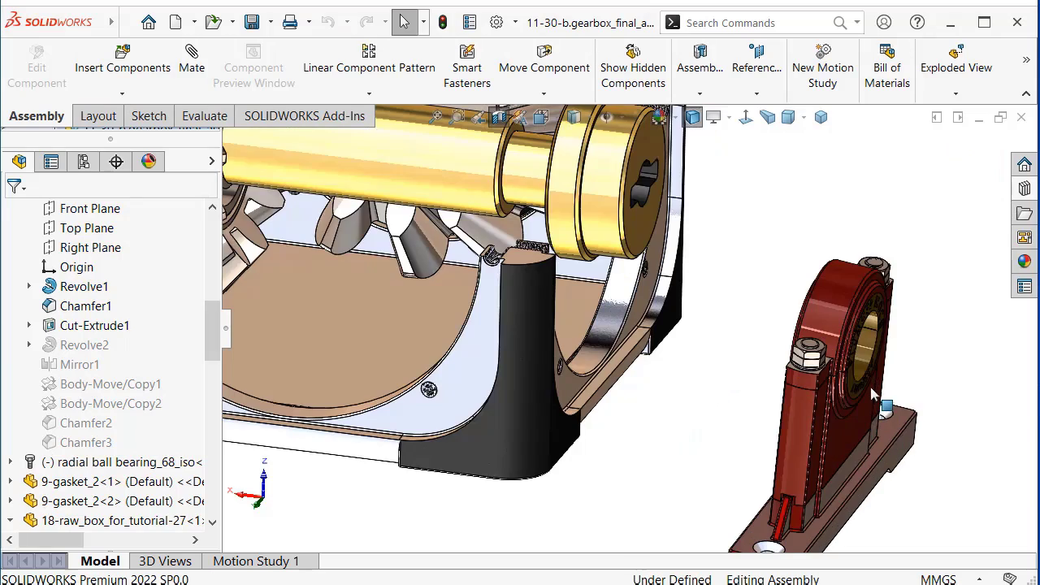
scroll(841, 406, "down", 1)
scroll(847, 401, "down", 2)
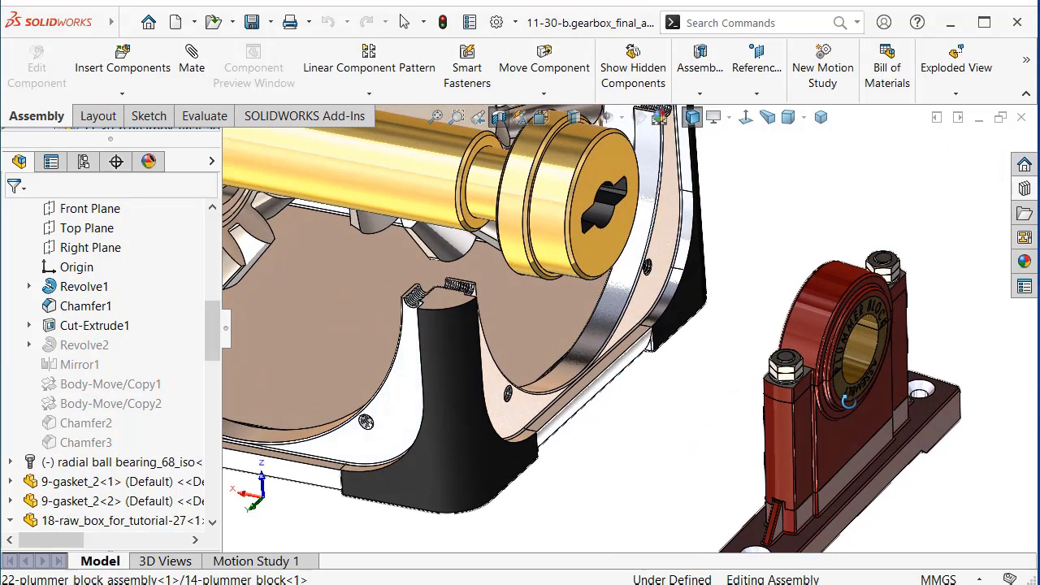
left_click(868, 351)
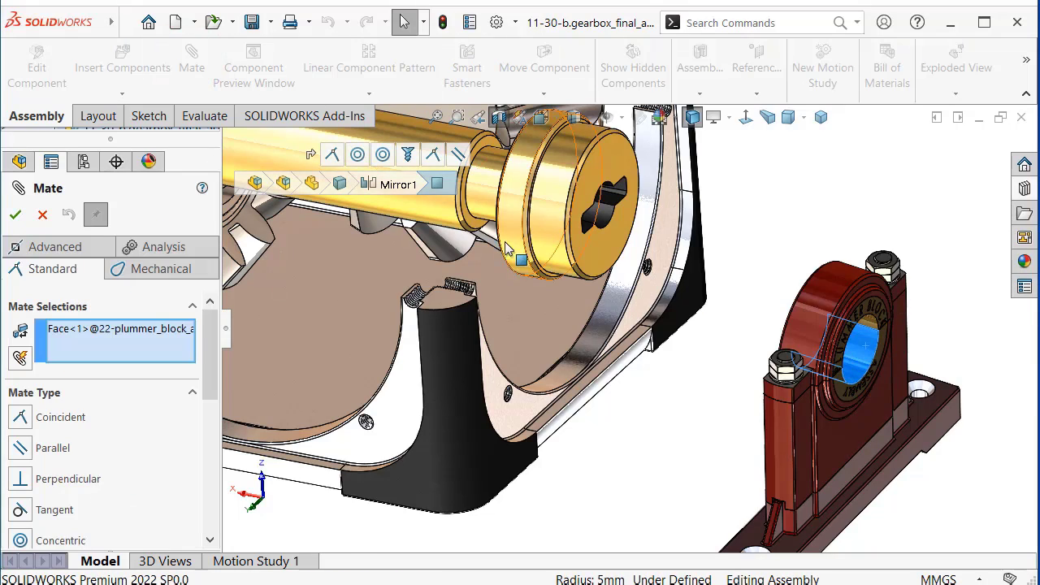
scroll(496, 195, "down", 2)
left_click(494, 206)
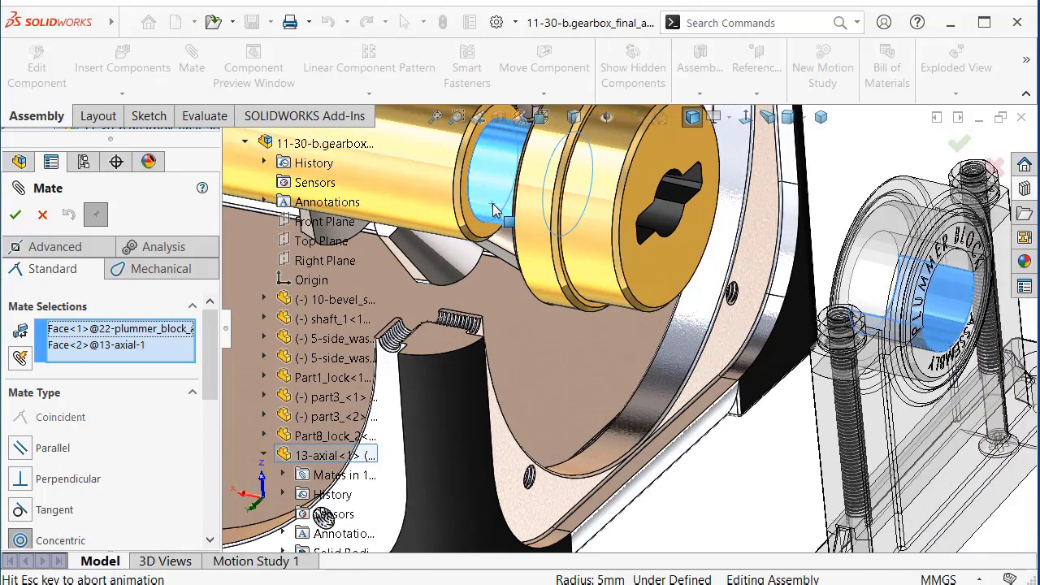
left_click(471, 162)
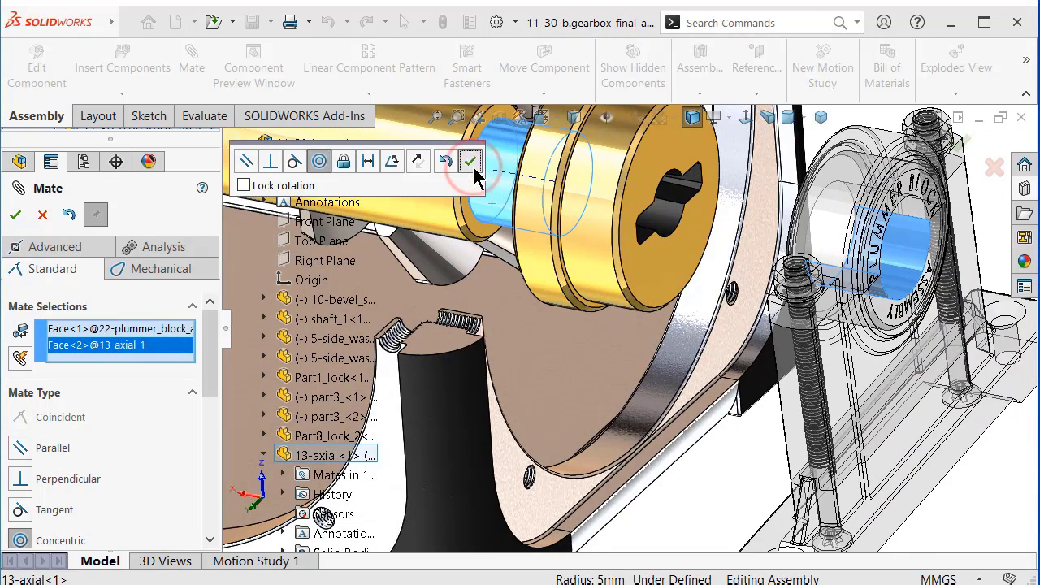
Reorient to the right view and fit the whole gearbox on screen.
middle_click_drag(480, 180, 416, 460)
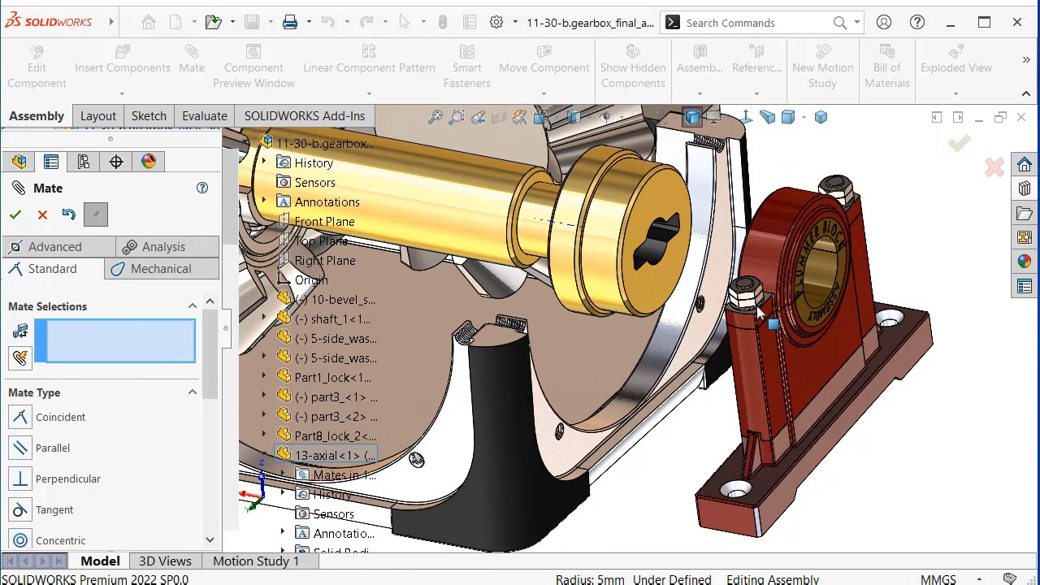
key("Right")
key("Right")
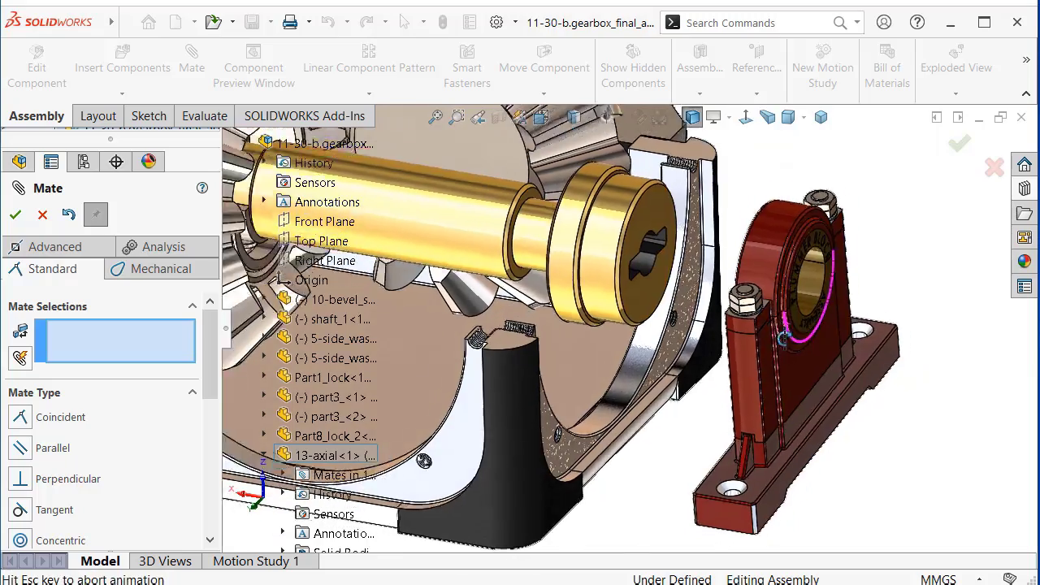
key("f")
scroll(609, 409, "down", 2)
scroll(612, 400, "down", 2)
scroll(721, 396, "down", 3)
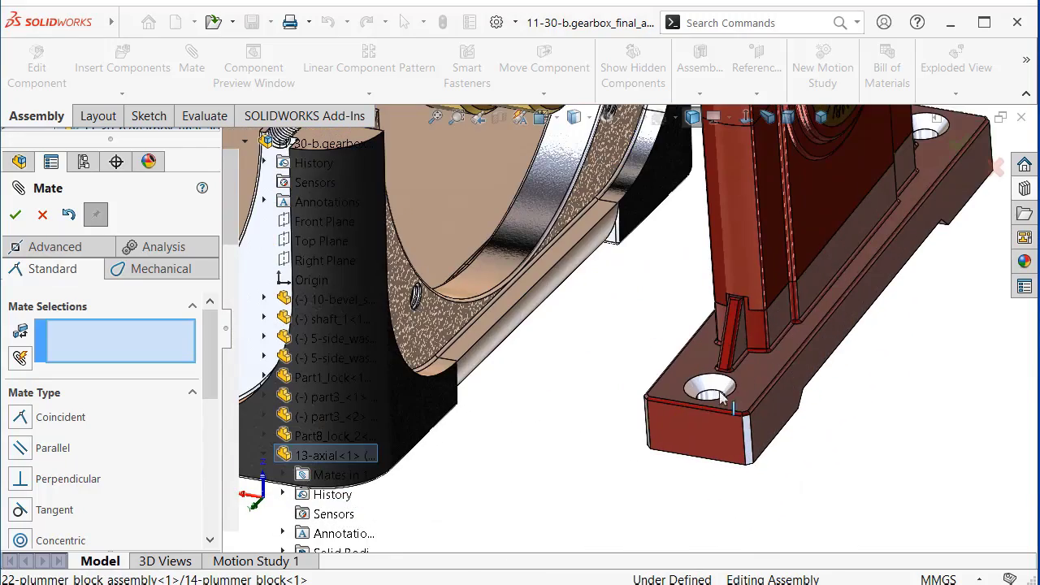
Add Parallel7 between the plummer block's base face and the raw box face.
left_click(759, 378)
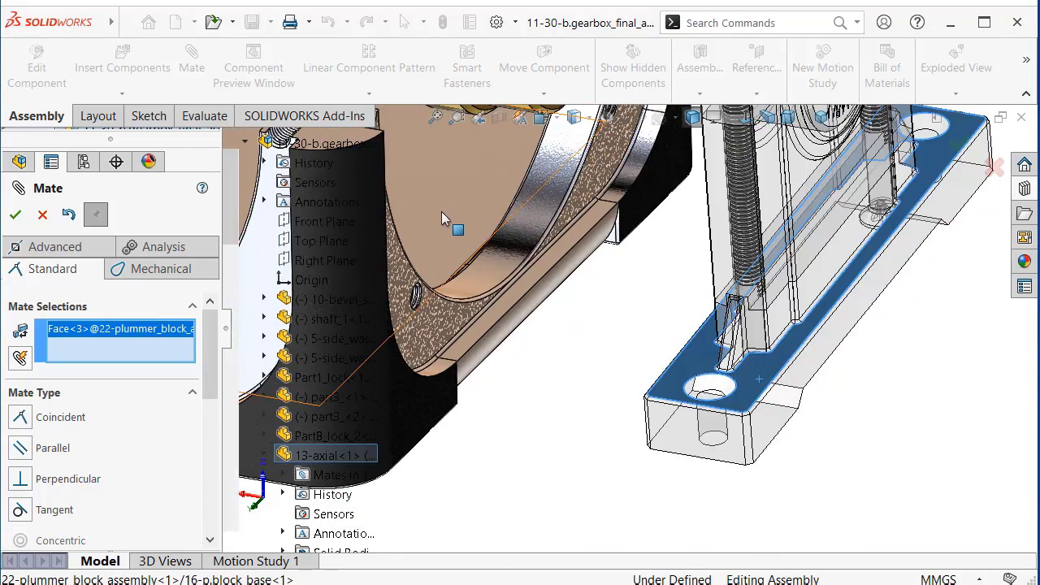
left_click(442, 212)
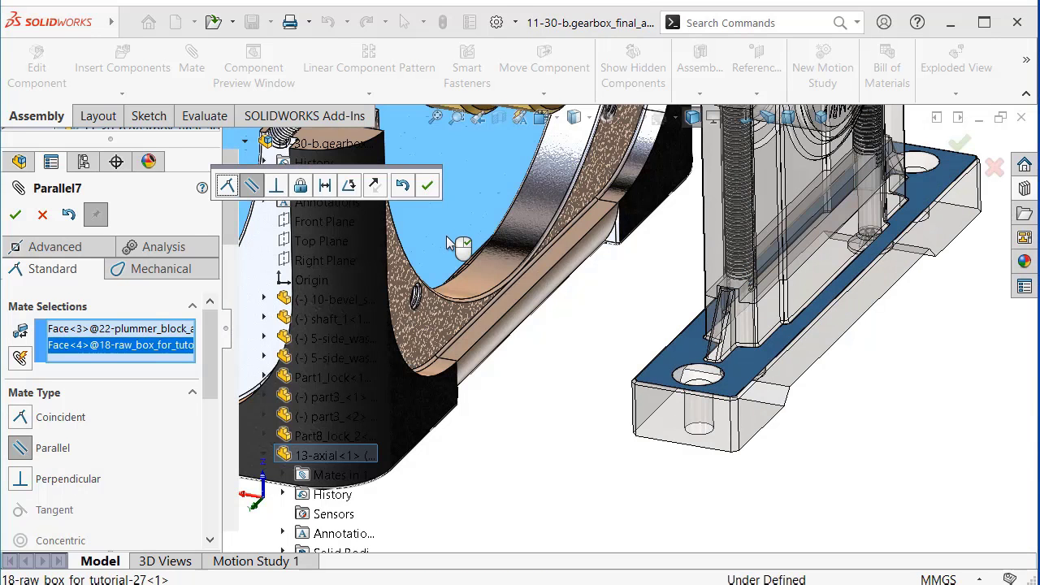
left_click(424, 187)
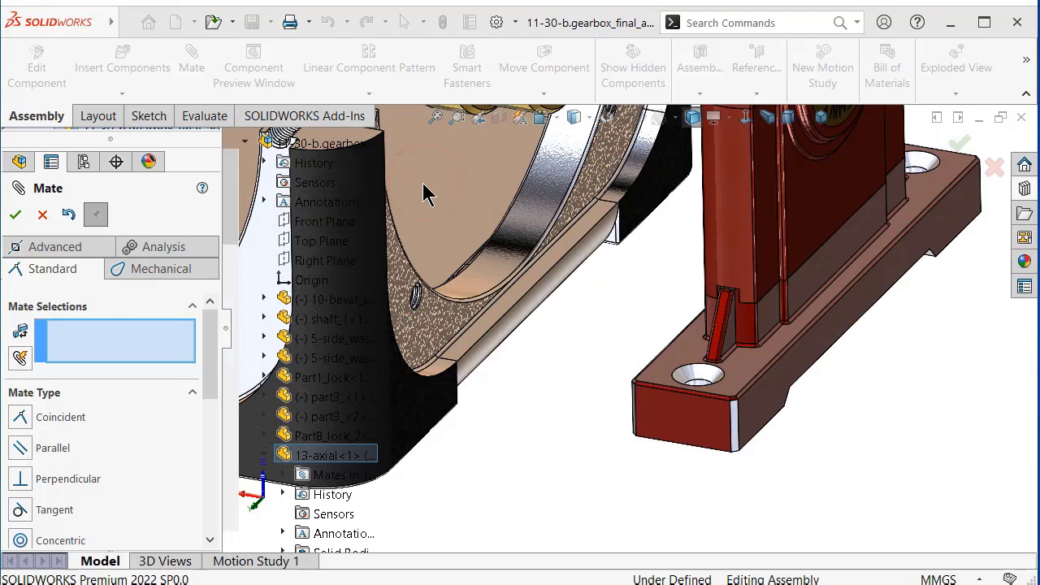
scroll(694, 244, "up", 5)
scroll(699, 242, "down", 1)
mouse_move(699, 242)
middle_mouse_down()
mouse_move(683, 268)
mouse_move(736, 269)
mouse_move(710, 268)
middle_mouse_up()
scroll(679, 277, "down", 2)
scroll(673, 285, "down", 2)
scroll(673, 284, "up", 2)
scroll(756, 280, "down", 3)
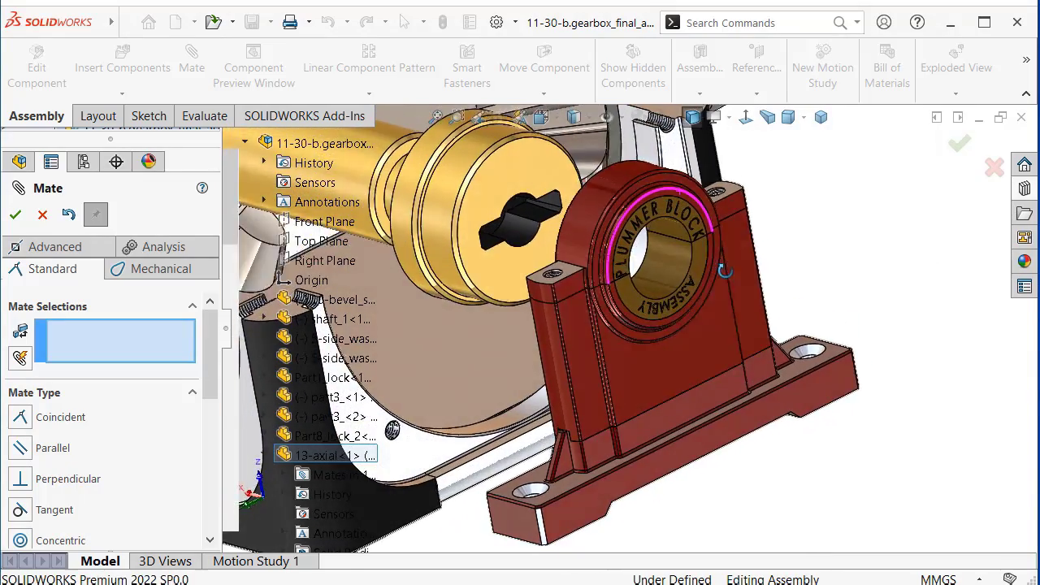
Mate the plummer block's bearing face coincident with the shaft shoulder and close the Mate tool.
left_click(701, 260)
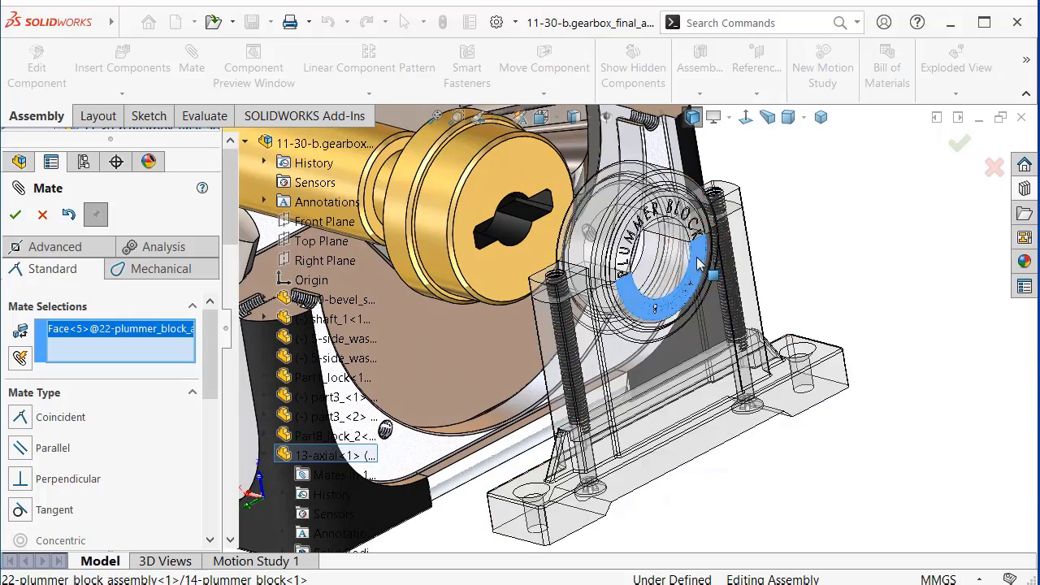
scroll(650, 260, "up", 3)
mouse_move(515, 260)
middle_mouse_down()
mouse_move(584, 252)
mouse_move(569, 267)
mouse_move(596, 204)
middle_mouse_up()
scroll(569, 276, "down", 5)
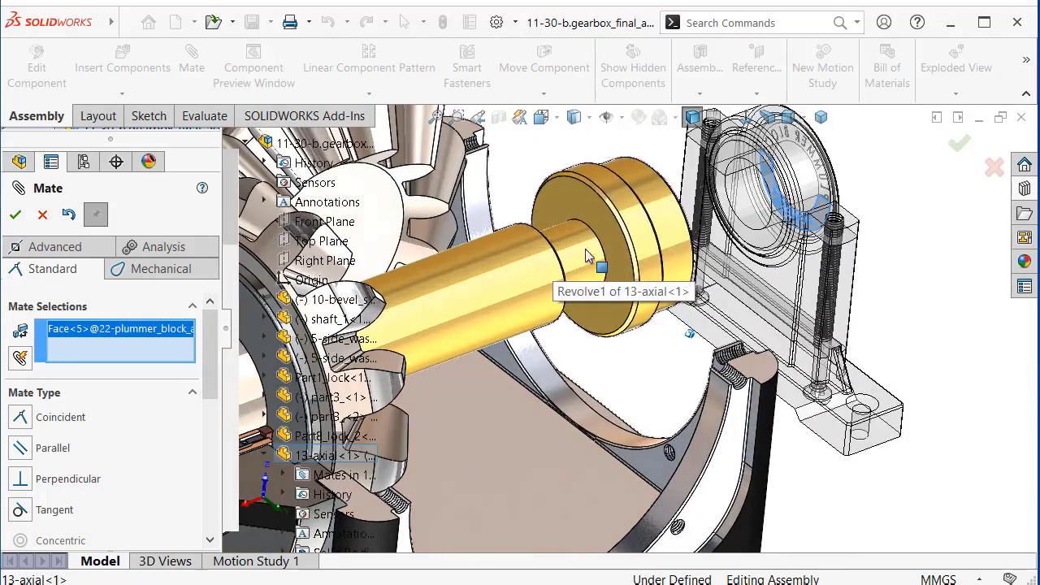
left_click(596, 204)
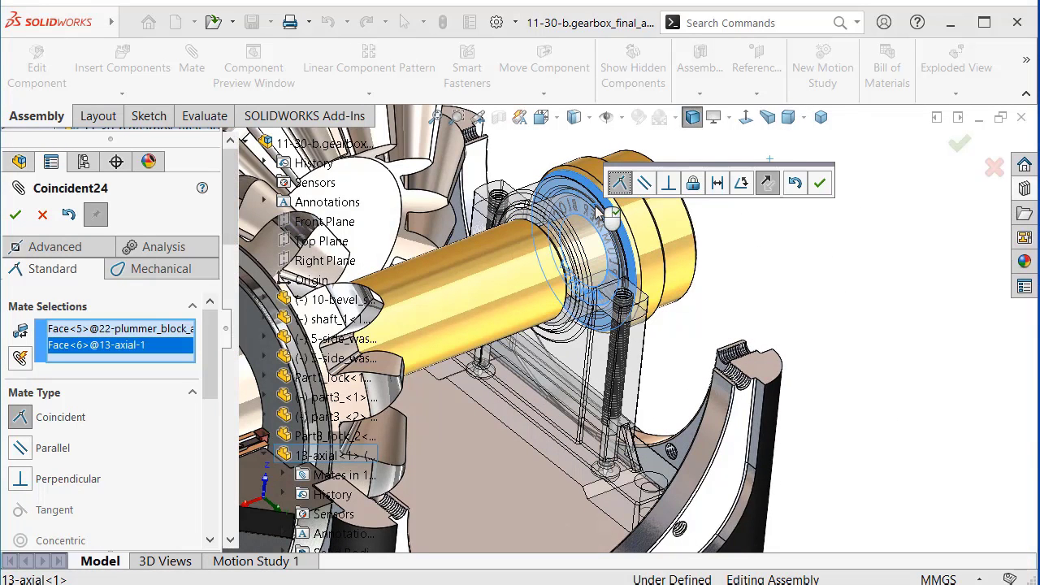
left_click(819, 183)
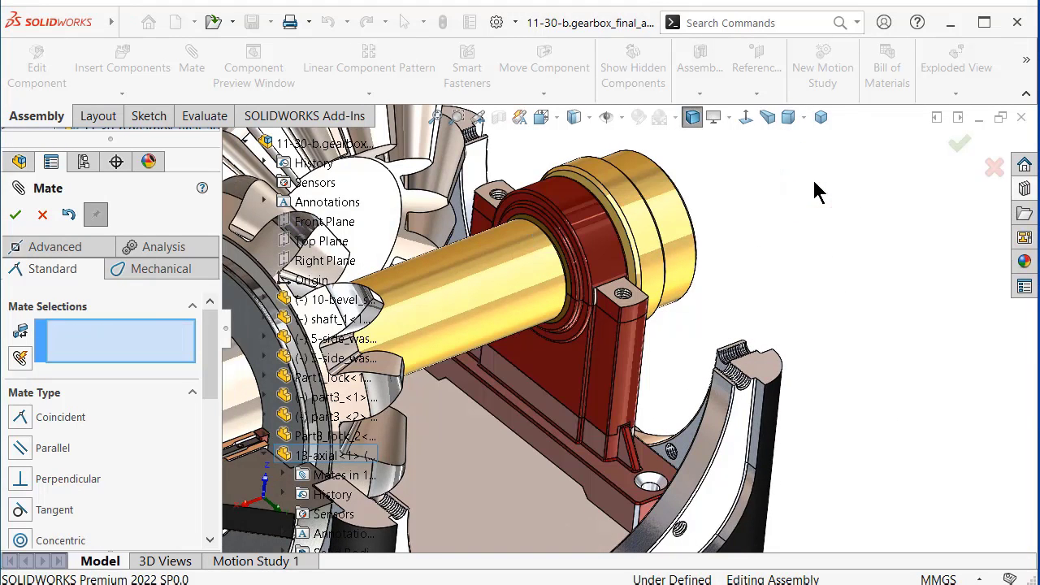
left_click(16, 216)
Orbit and zoom to check the plummer block seated on the box's inner mounting pad.
mouse_move(894, 365)
middle_mouse_down()
mouse_move(785, 384)
mouse_move(780, 369)
mouse_move(789, 376)
mouse_move(515, 329)
mouse_move(575, 352)
mouse_move(598, 382)
middle_mouse_up()
scroll(781, 376, "down", 5)
scroll(781, 369, "down", 3)
scroll(529, 336, "down", 3)
scroll(516, 328, "down", 3)
scroll(514, 326, "up", 2)
scroll(514, 325, "up", 2)
scroll(575, 354, "up", 2)
scroll(576, 358, "up", 2)
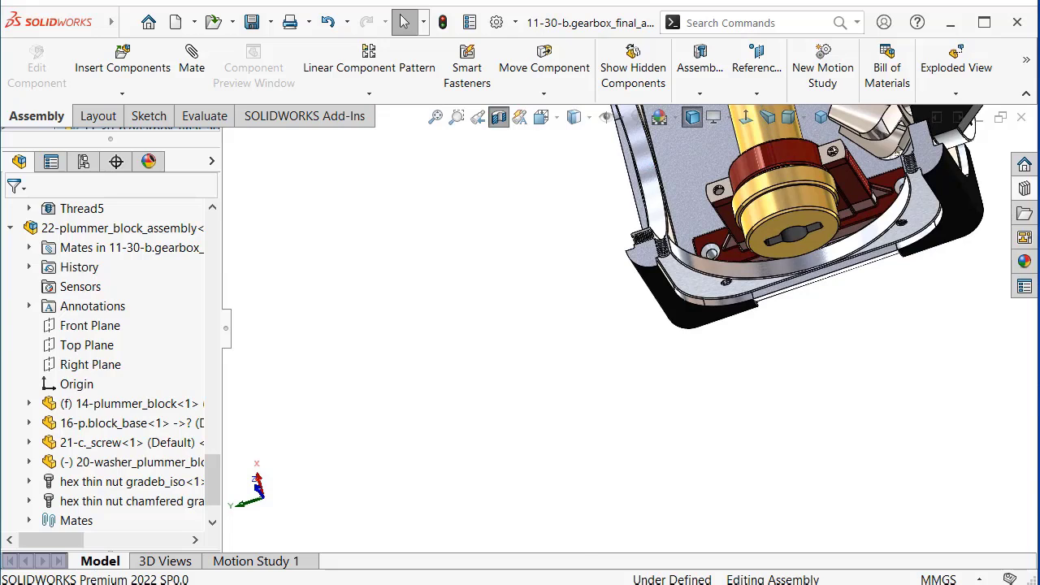
Turn off the section view in isometric and select Top Plane in the FeatureManager tree.
key("ctrl+7")
key("Up")
key("Up")
key("Up")
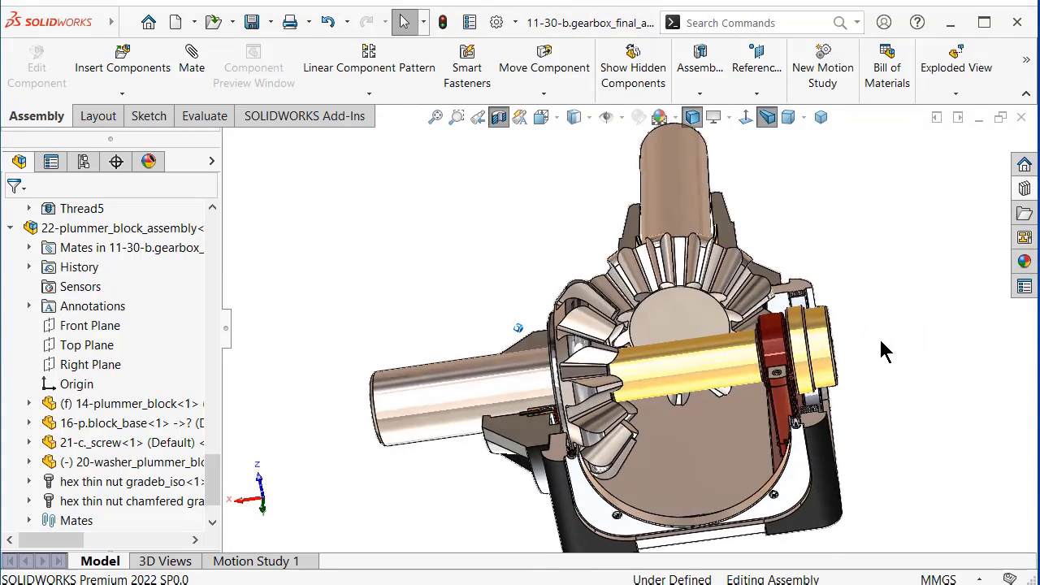
left_click(499, 123)
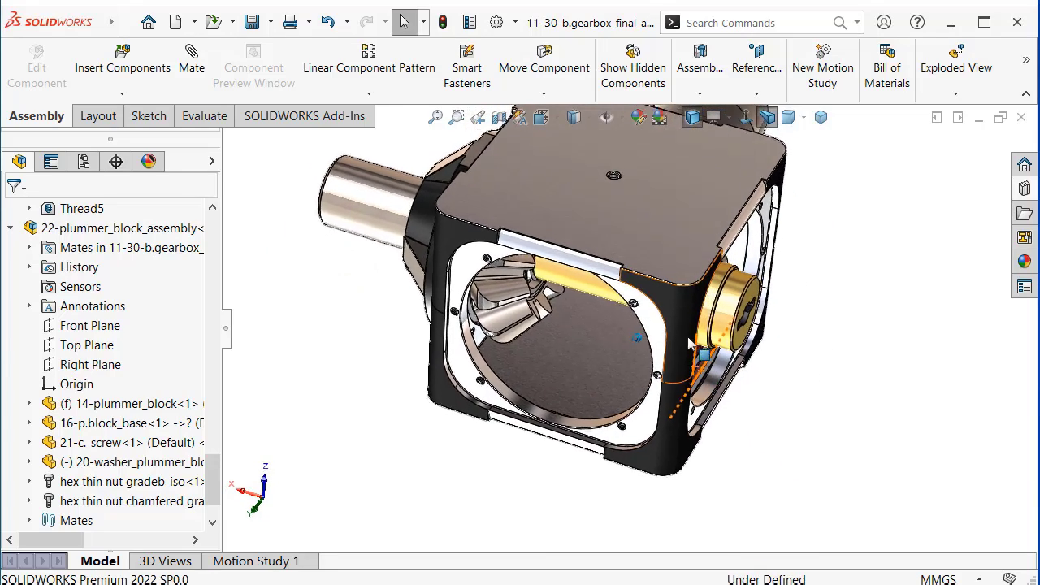
middle_click_drag(712, 387, 667, 309)
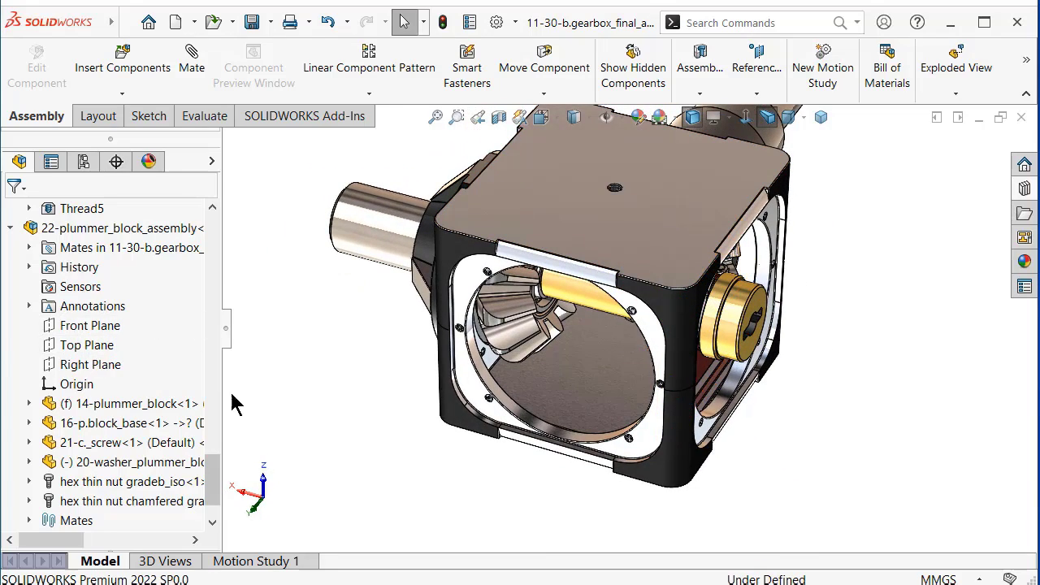
left_click_drag(214, 478, 215, 209)
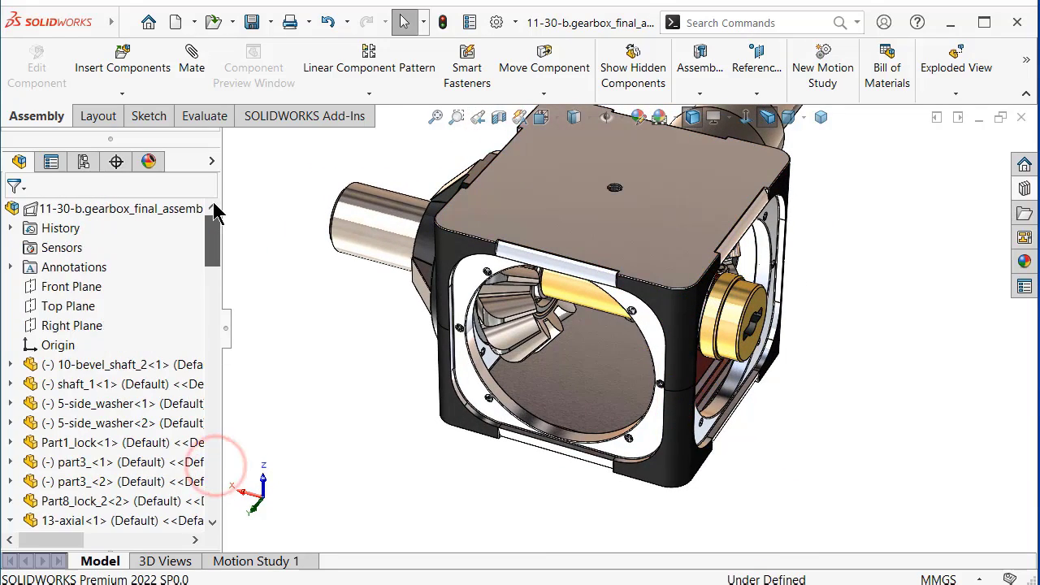
left_click(86, 307)
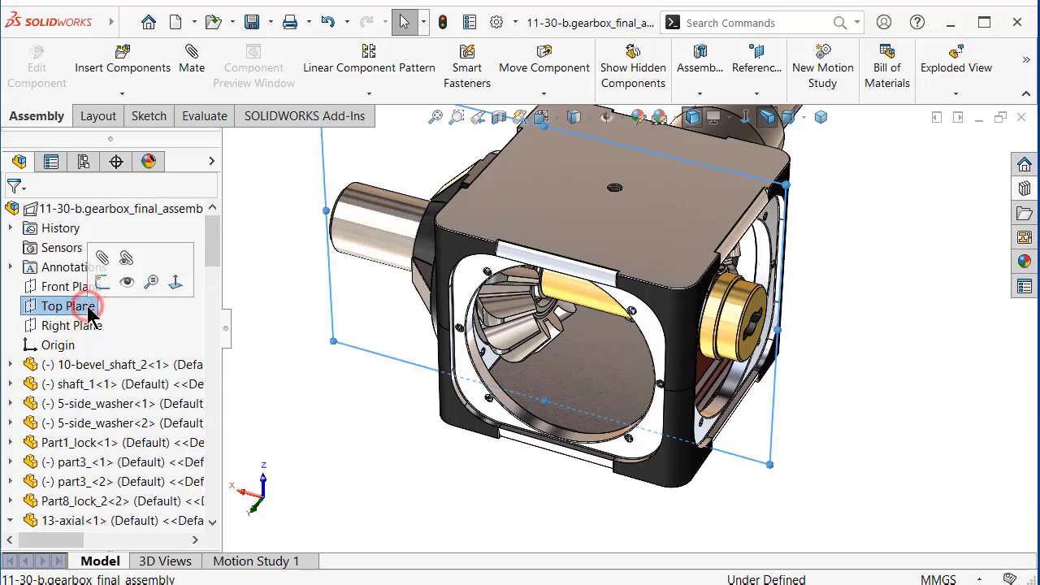
Section the gearbox on Top Plane, sliding the cut along the shaft to expose the bevel gear.
left_click(499, 117)
scroll(659, 378, "down", 2)
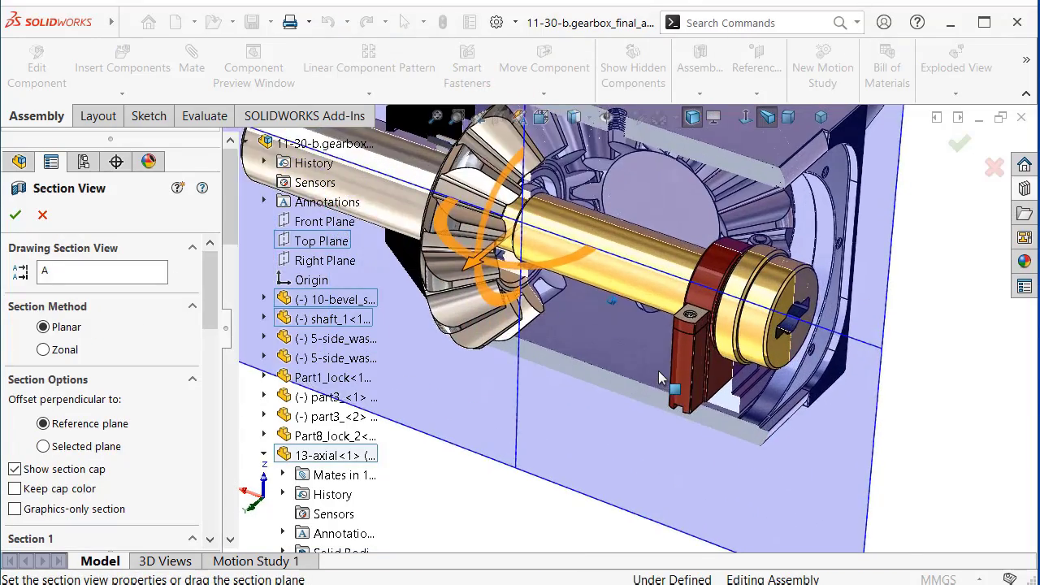
scroll(658, 378, "down", 2)
scroll(658, 378, "down", 2)
scroll(433, 310, "down", 1)
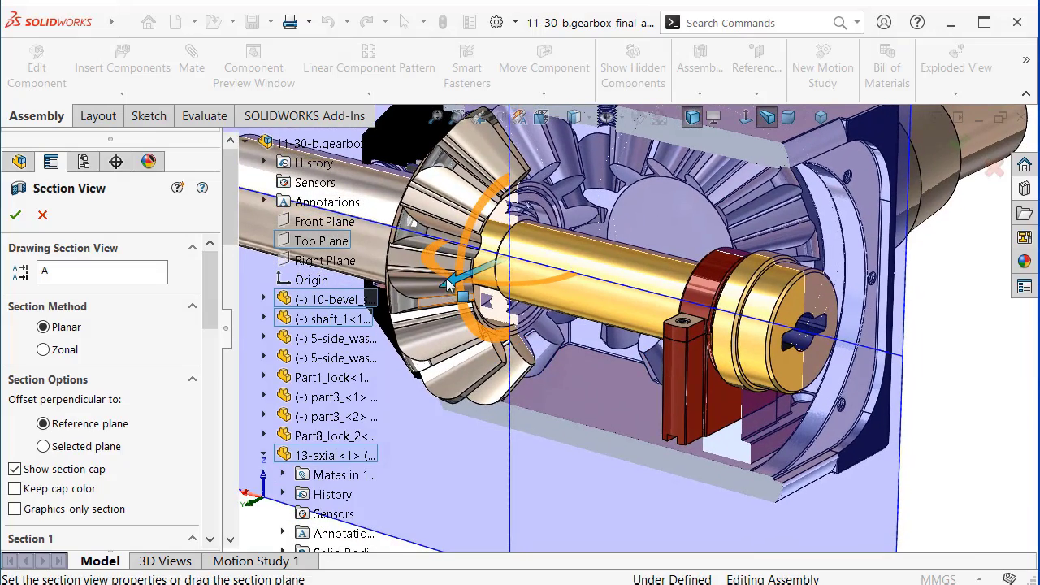
mouse_move(445, 291)
left_mouse_down()
mouse_move(381, 327)
mouse_move(450, 319)
mouse_move(398, 352)
mouse_move(303, 366)
mouse_move(409, 358)
mouse_move(351, 372)
left_mouse_up()
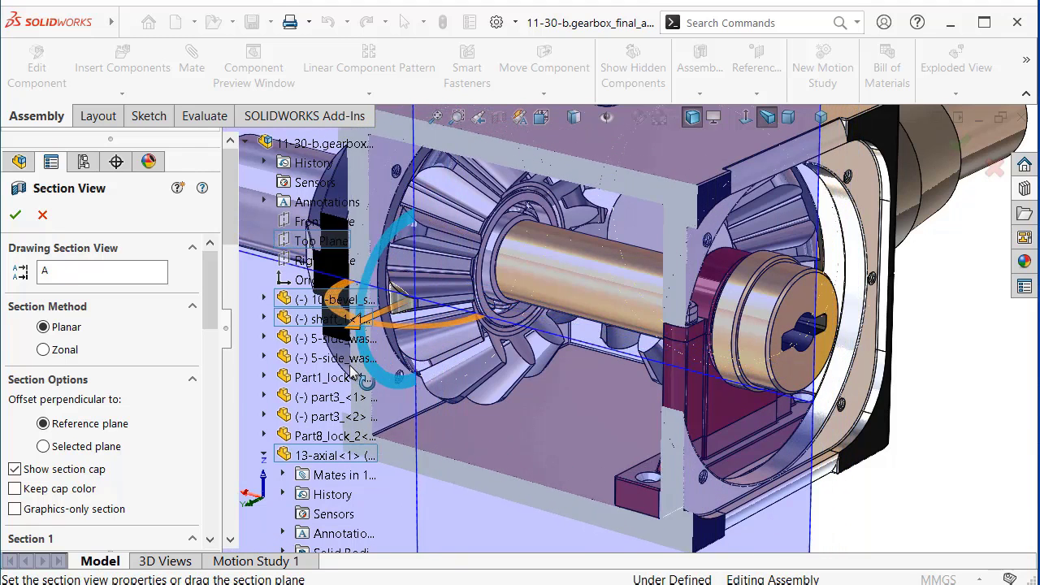
left_click(15, 217)
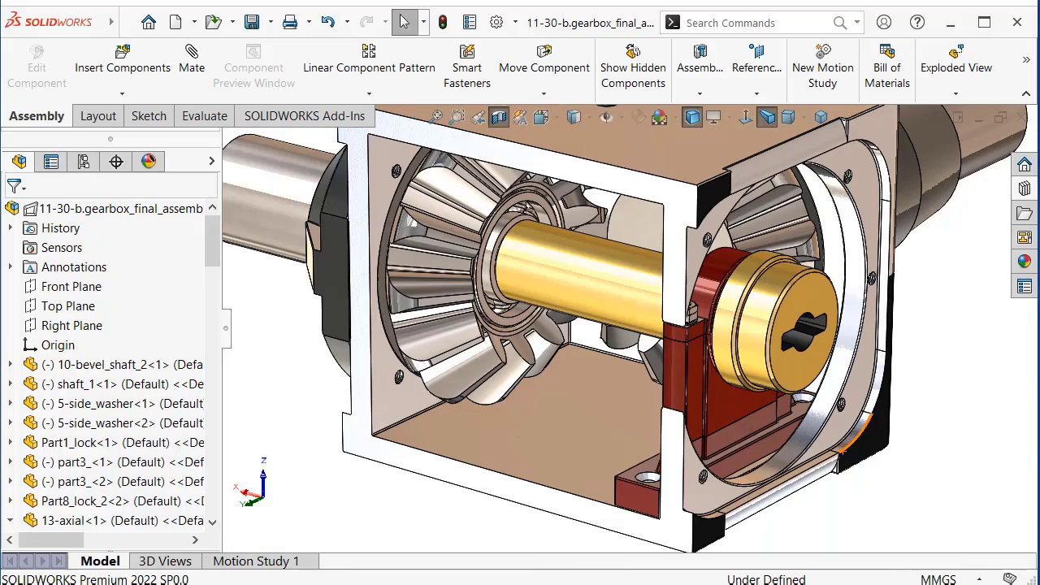
Zoom and orbit around the bracket and housing top plate, then zoom out to the full gearbox.
scroll(699, 439, "down", 2)
scroll(664, 455, "down", 2)
scroll(662, 455, "down", 2)
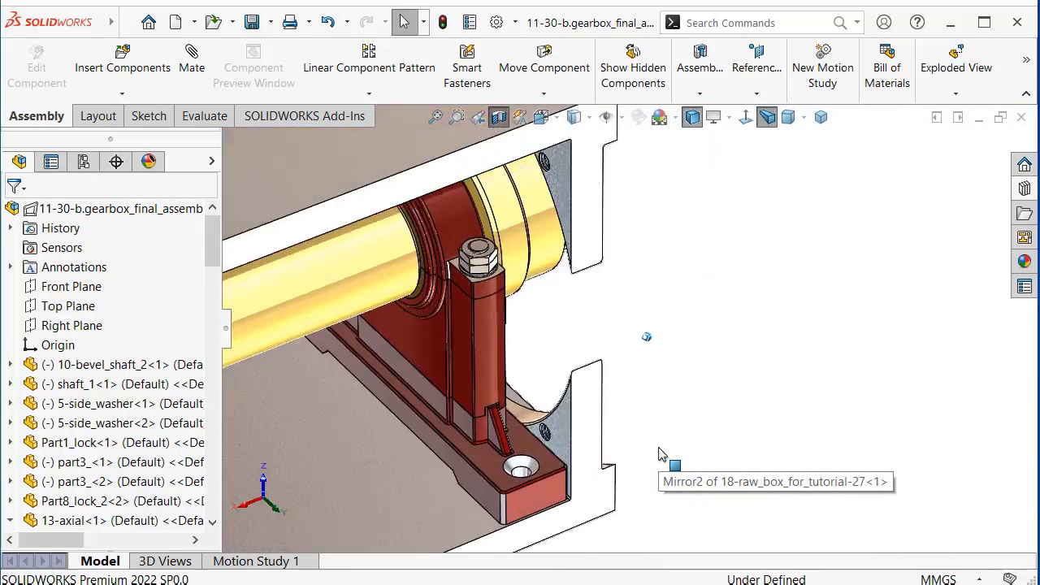
scroll(654, 459, "down", 2)
middle_click_drag(651, 463, 857, 419)
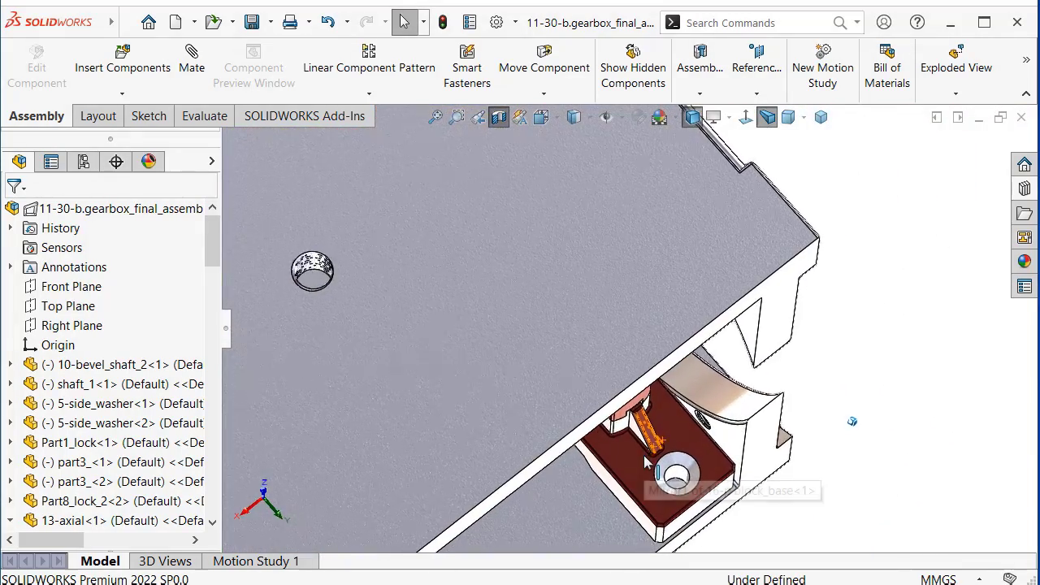
middle_click_drag(857, 420, 592, 246)
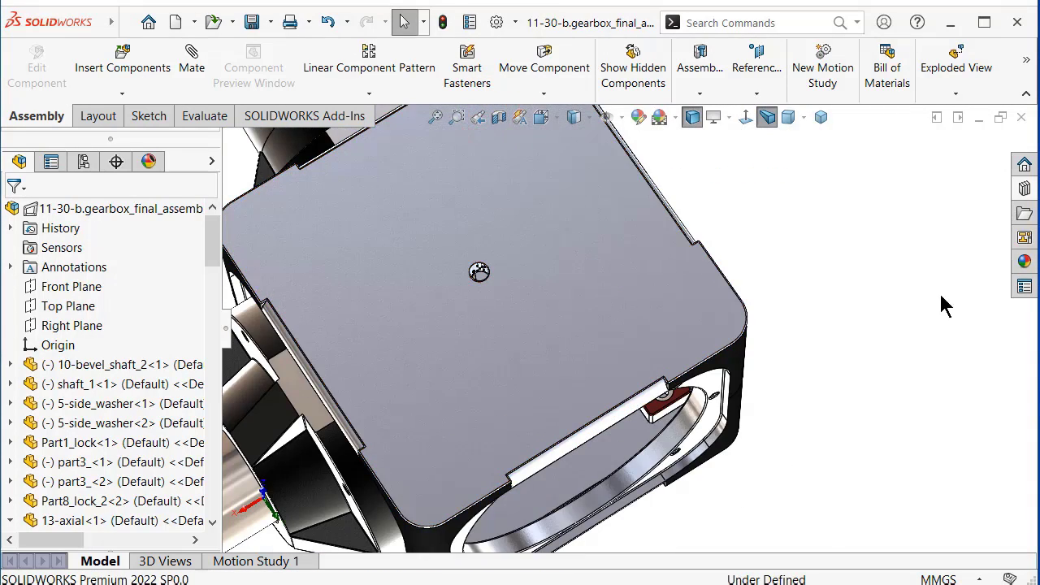
scroll(941, 302, "up", 3)
mouse_move(941, 302)
middle_mouse_down()
mouse_move(642, 188)
mouse_move(618, 212)
middle_mouse_up()
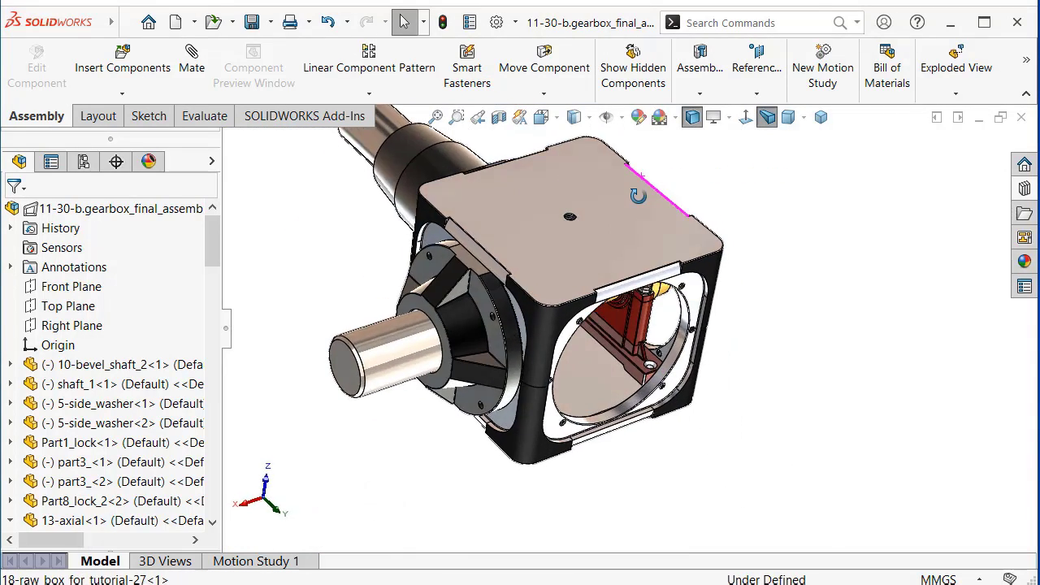
scroll(641, 368, "down", 5)
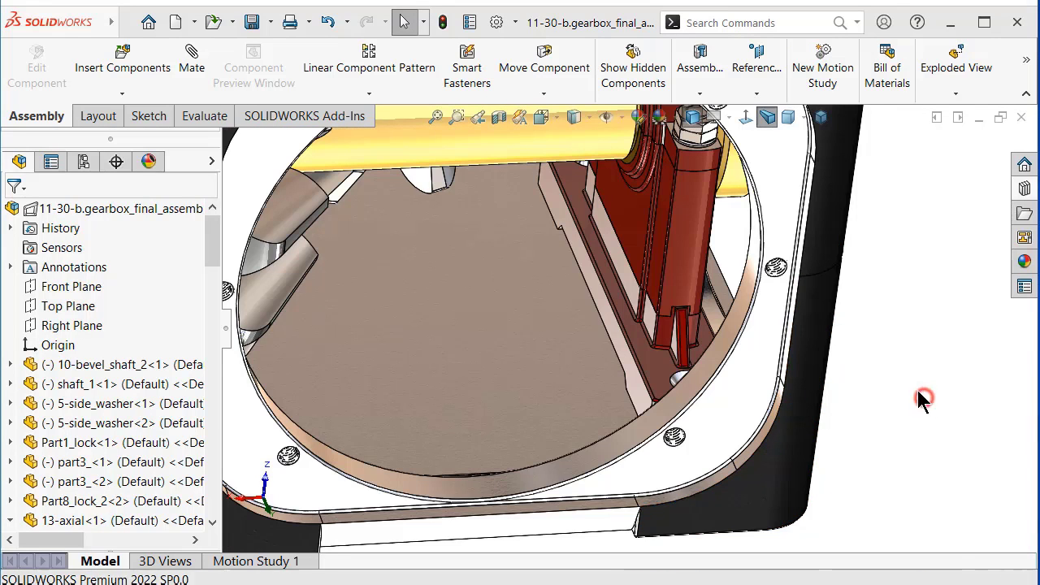
scroll(740, 365, "up", 4)
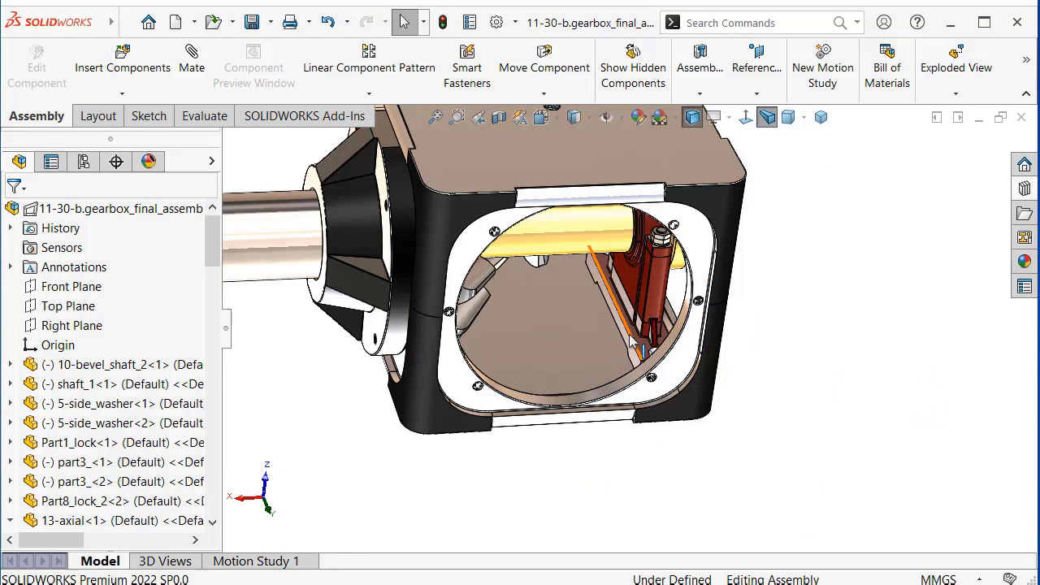
scroll(498, 333, "up", 3)
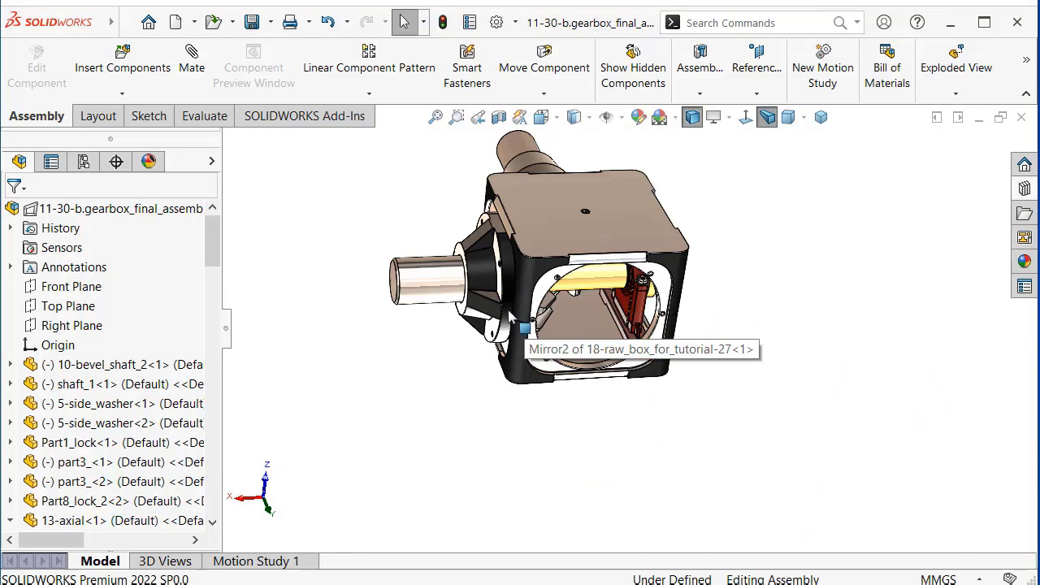
Section the gearbox on the horizontal Top Plane and orbit to look down onto the box floor.
left_click(499, 119)
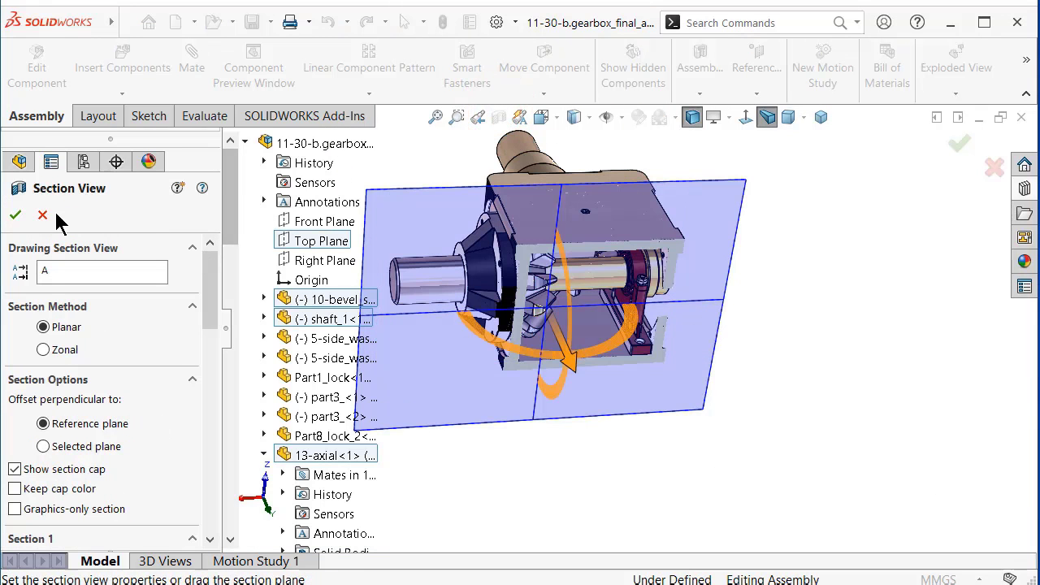
left_click(299, 221)
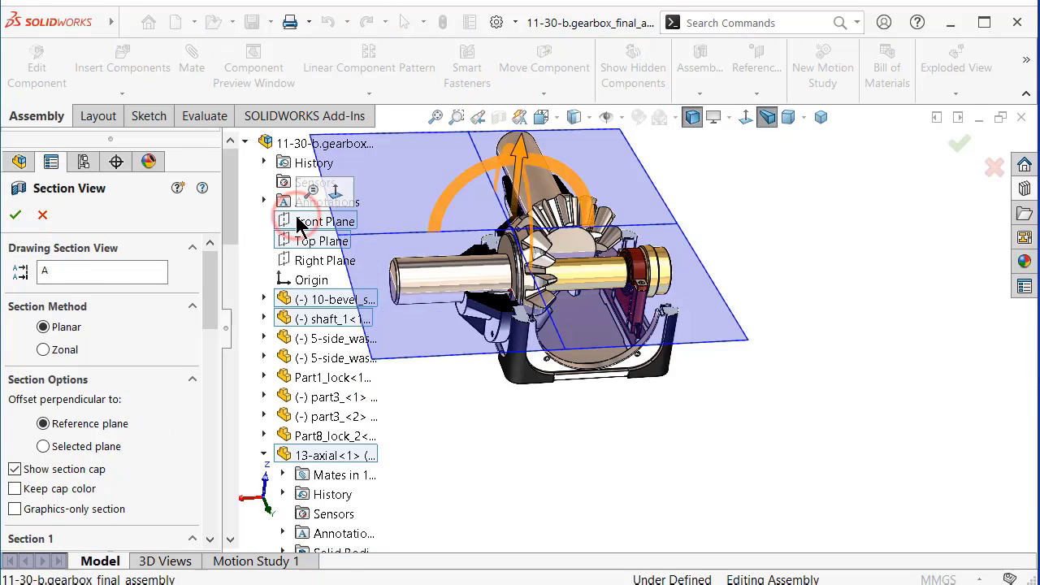
left_click(960, 144)
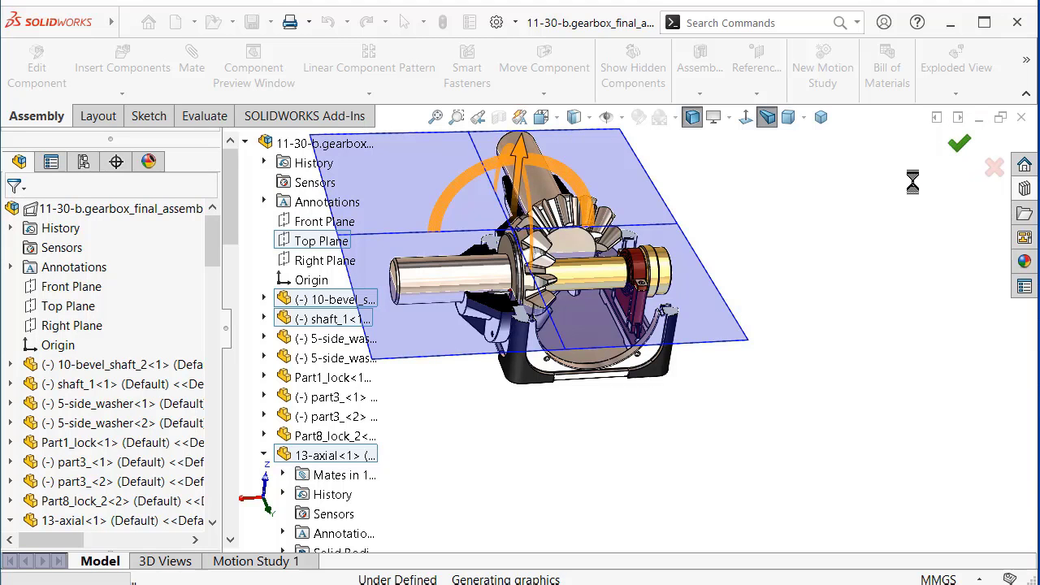
middle_click_drag(612, 283, 594, 369)
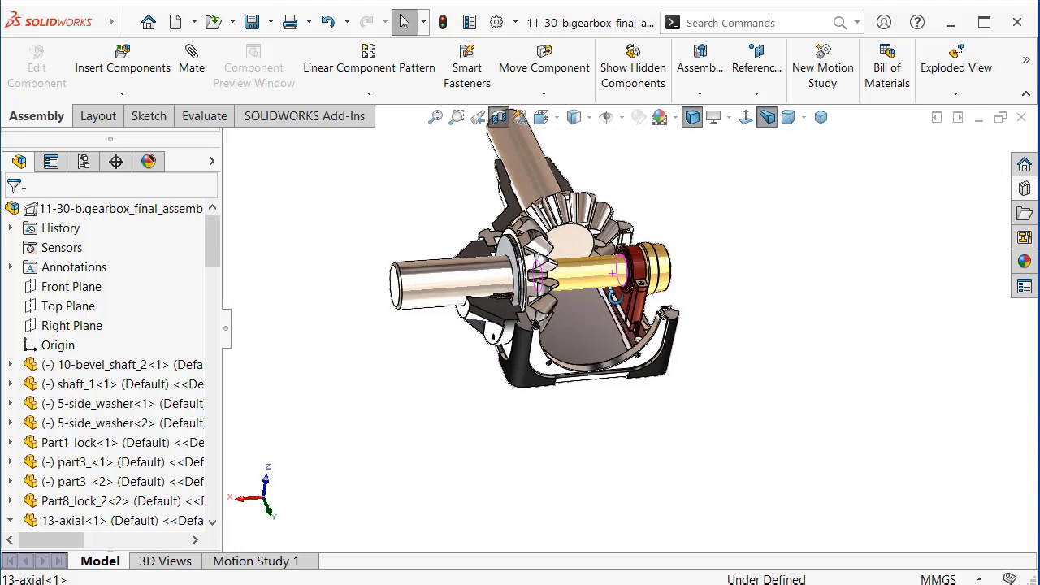
scroll(594, 369, "down", 5)
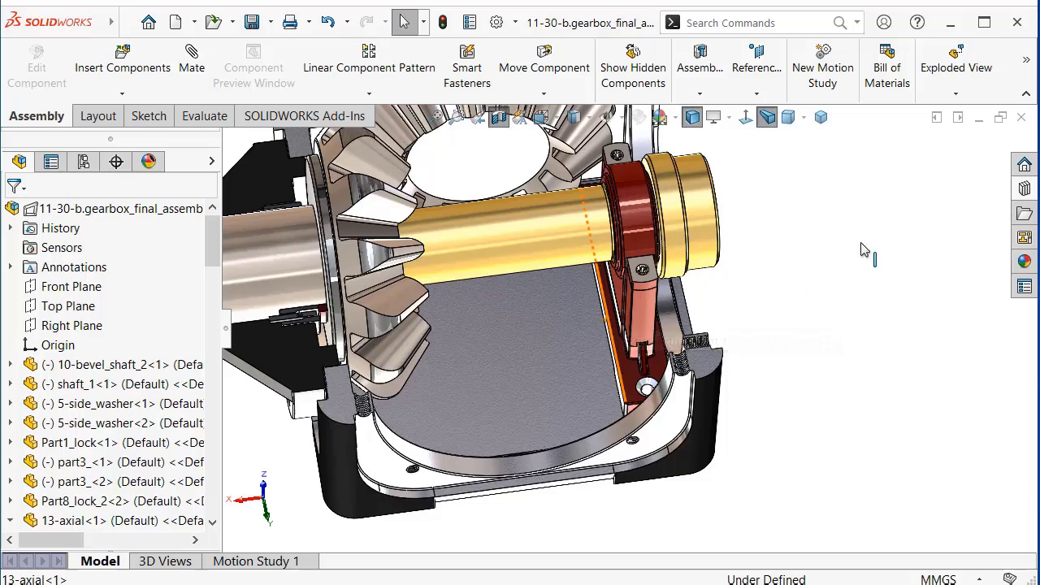
mouse_move(863, 250)
middle_mouse_down()
mouse_move(852, 350)
mouse_move(920, 304)
mouse_move(660, 389)
middle_mouse_up()
Edit the raw box part in place within the gearbox assembly.
left_click(474, 367)
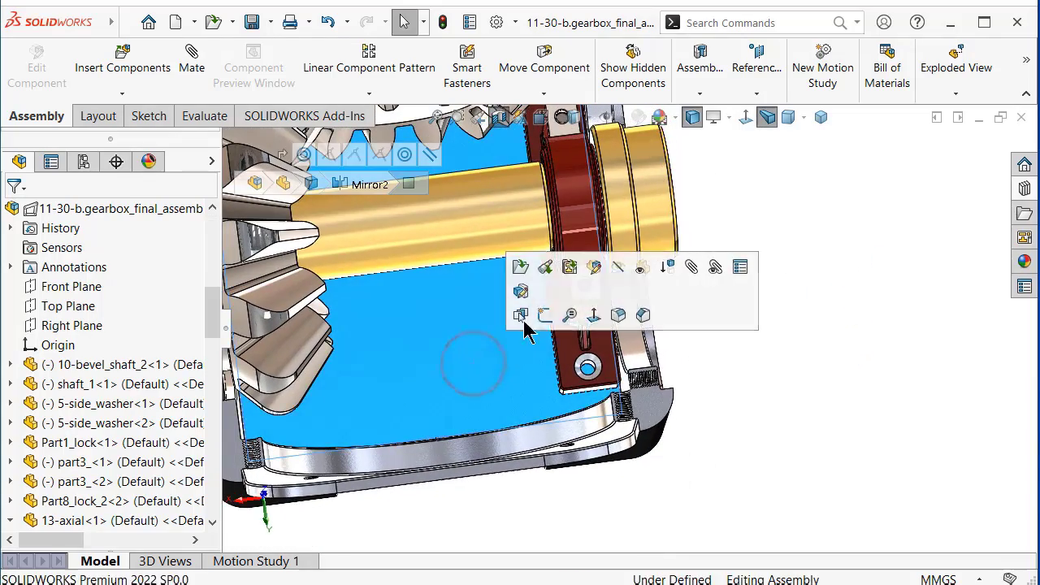
left_click(594, 269)
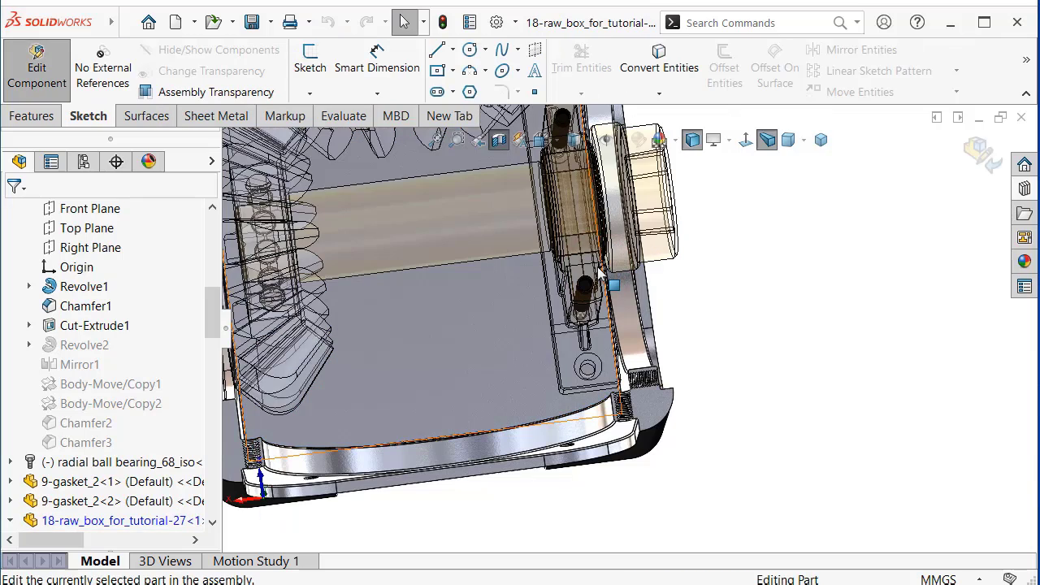
left_click(517, 361)
left_click(853, 360)
Start Sketch33 on the box's inner floor face.
scroll(537, 370, "down", 3)
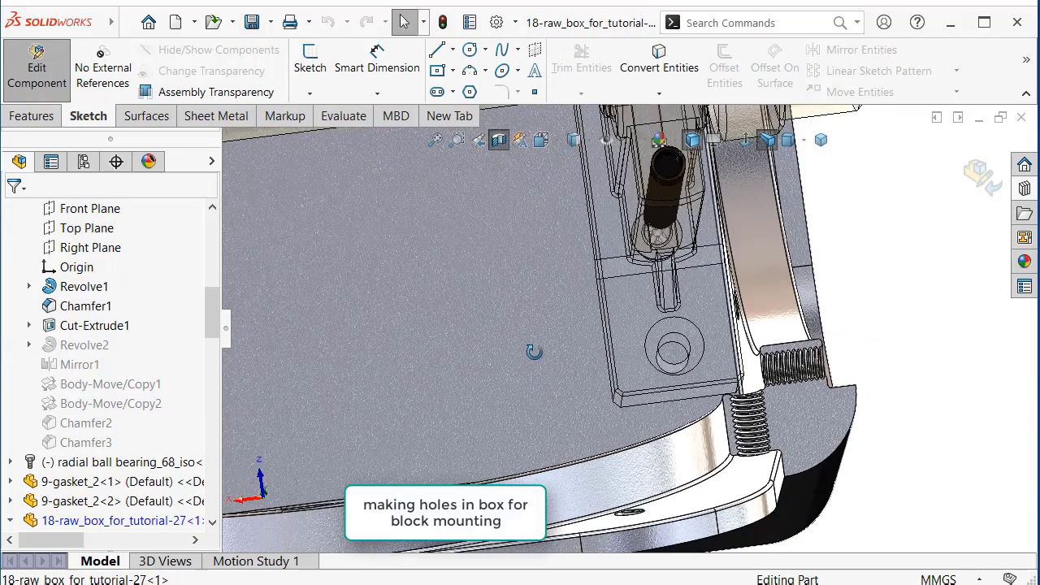
scroll(535, 350, "down", 3)
left_click(537, 345)
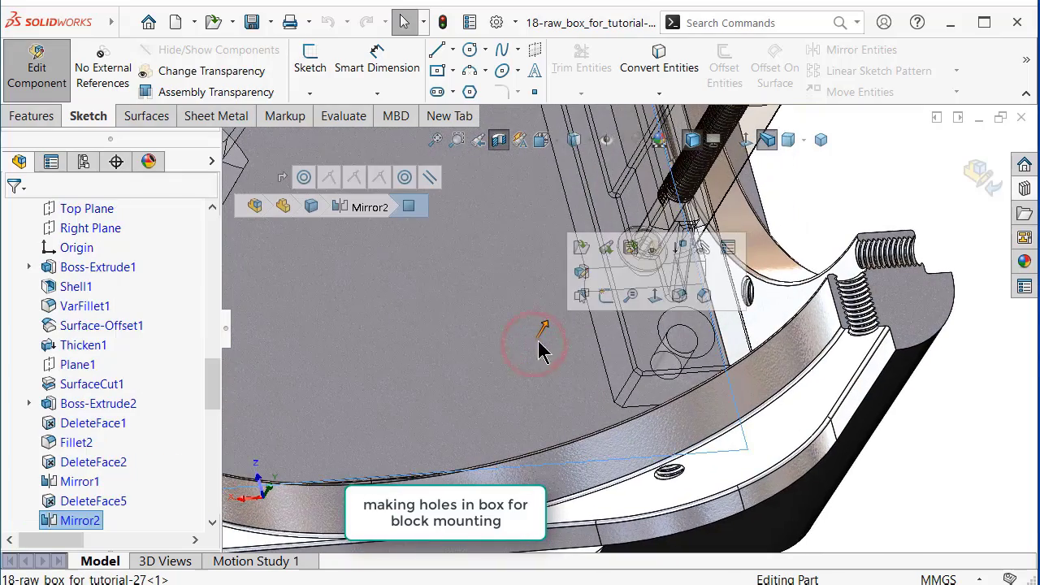
left_click(604, 297)
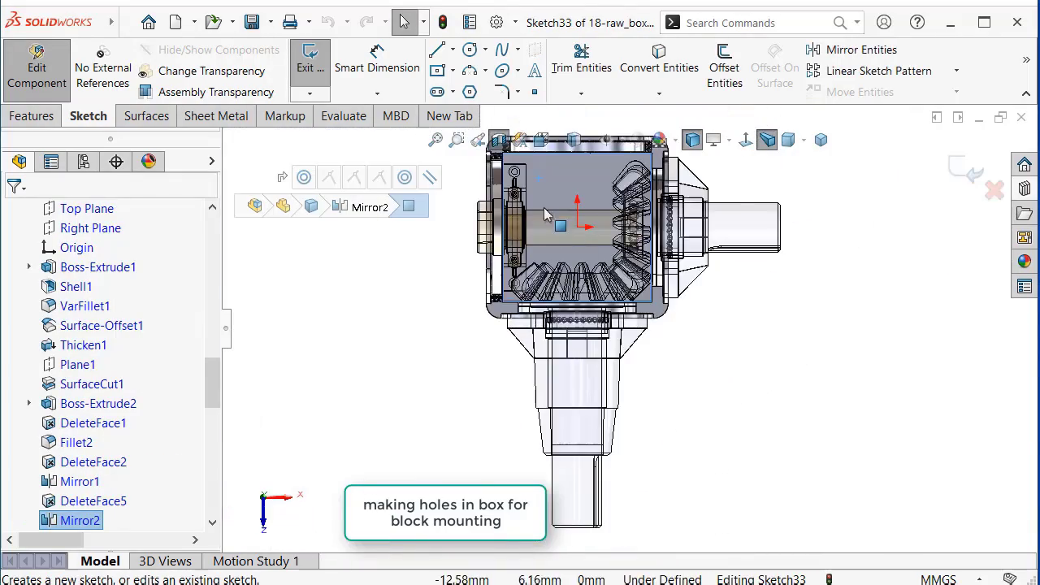
scroll(528, 187, "down", 3)
scroll(504, 191, "down", 2)
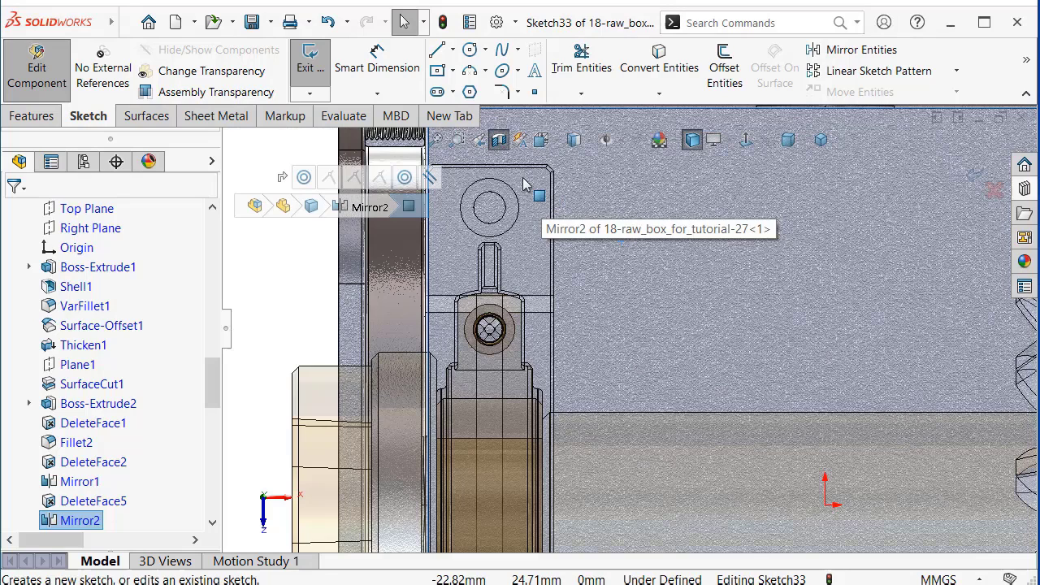
Sketch a 1.2 mm radius circle over the upper bracket mounting hole.
left_click(471, 50)
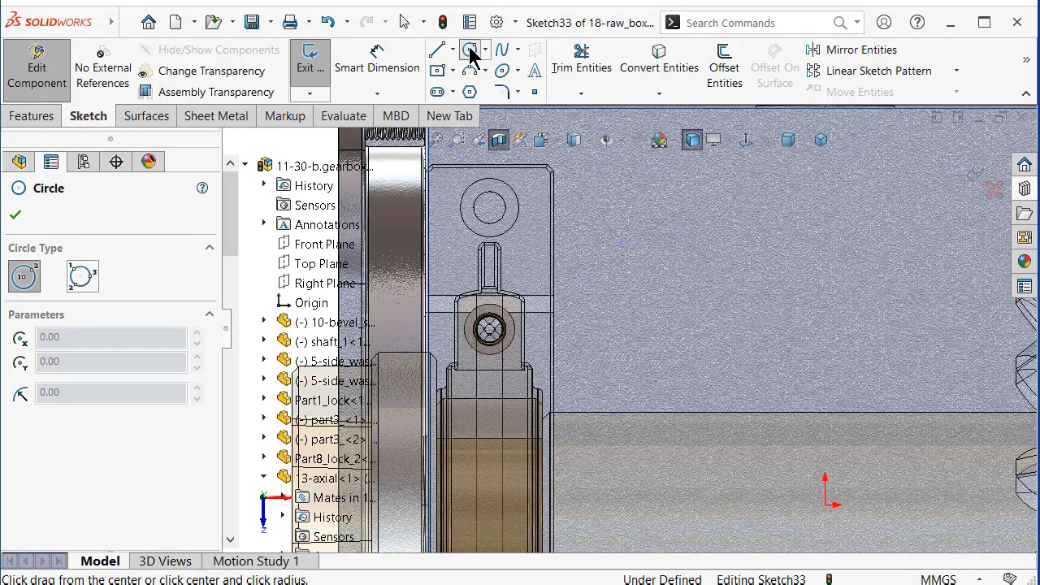
left_click(490, 208)
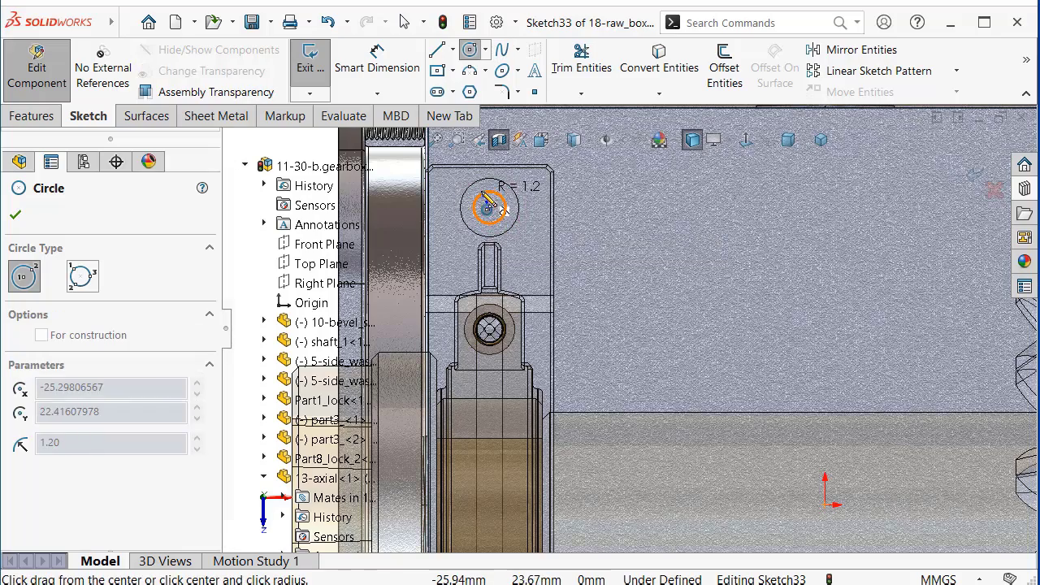
left_click(489, 204)
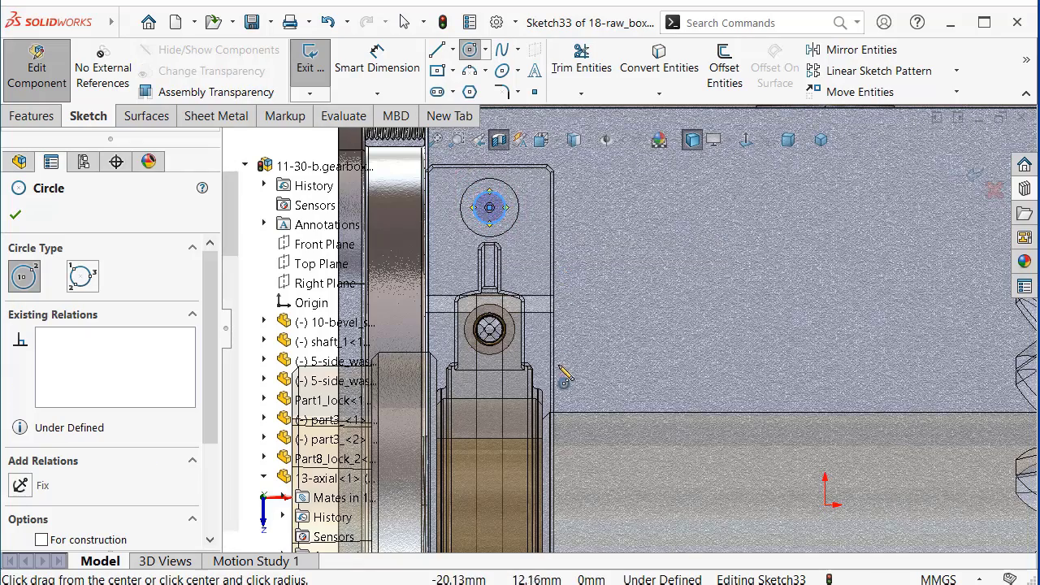
scroll(565, 378, "up", 2)
scroll(591, 419, "down", 2)
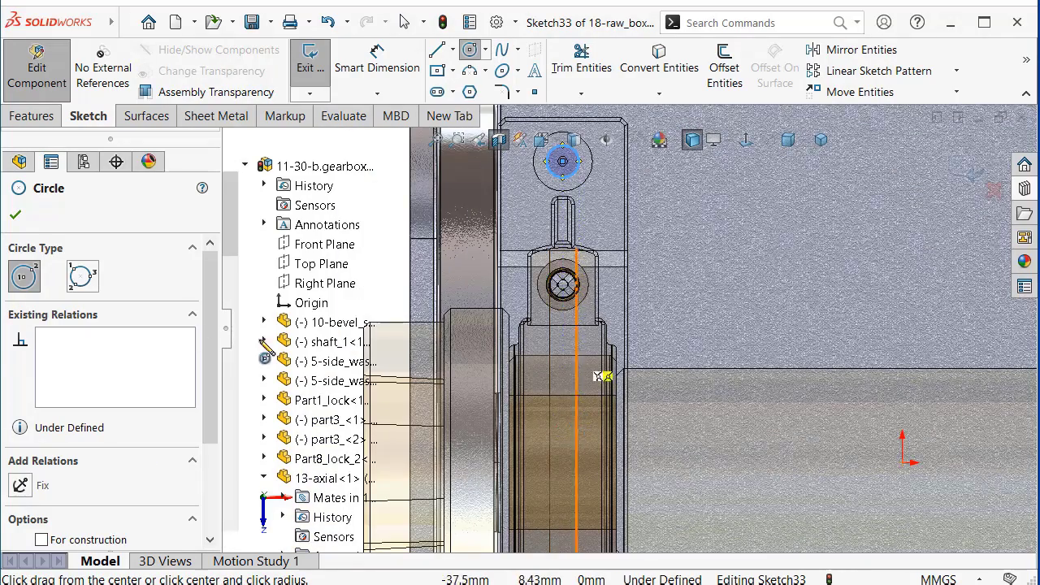
left_click(15, 215)
left_click(334, 227)
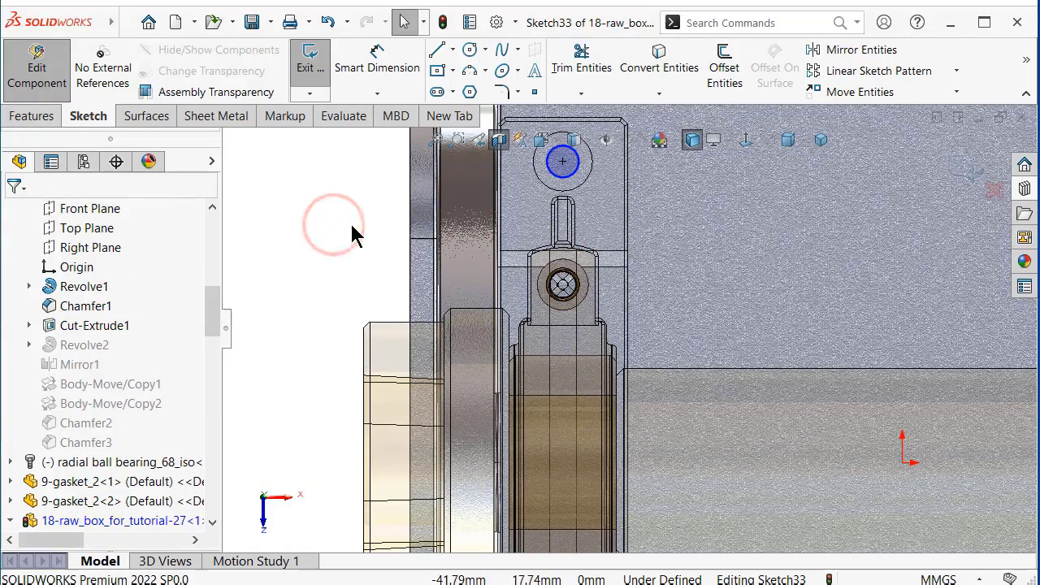
scroll(563, 485, "up", 3)
scroll(599, 432, "down", 3)
scroll(600, 439, "up", 1)
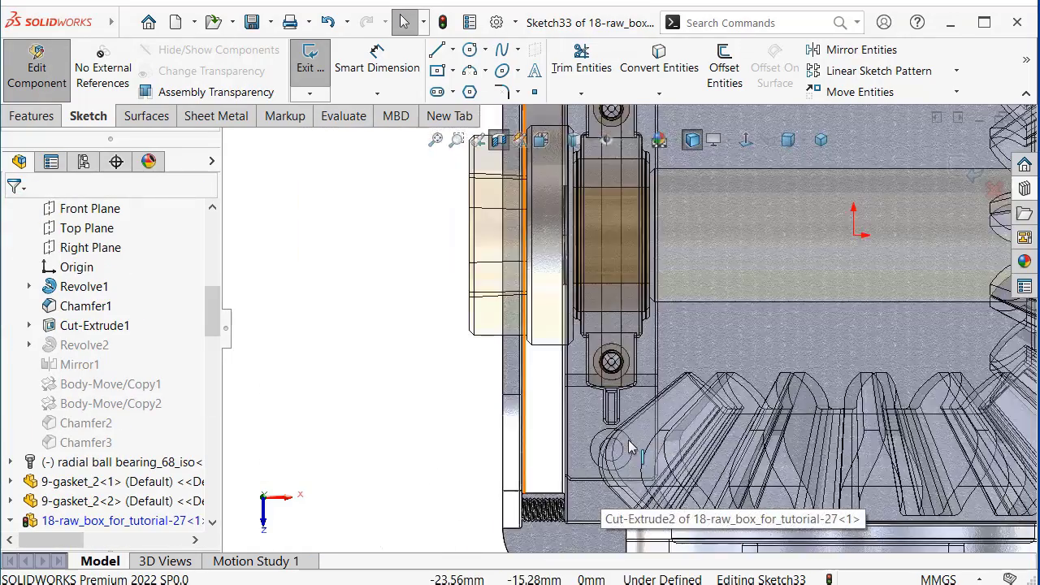
scroll(628, 454, "down", 1)
scroll(629, 453, "down", 1)
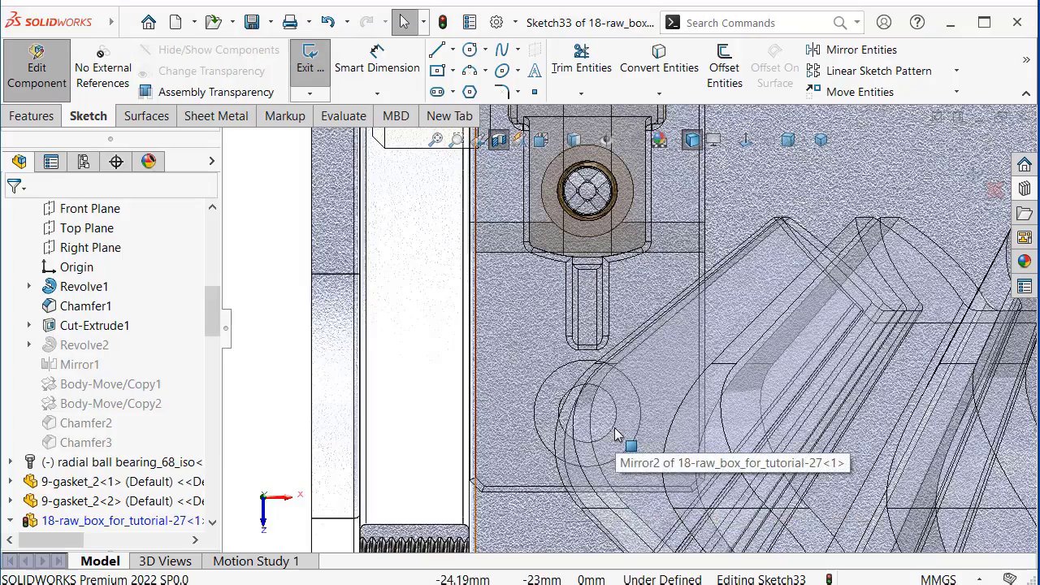
scroll(605, 438, "down", 2)
scroll(604, 407, "down", 3)
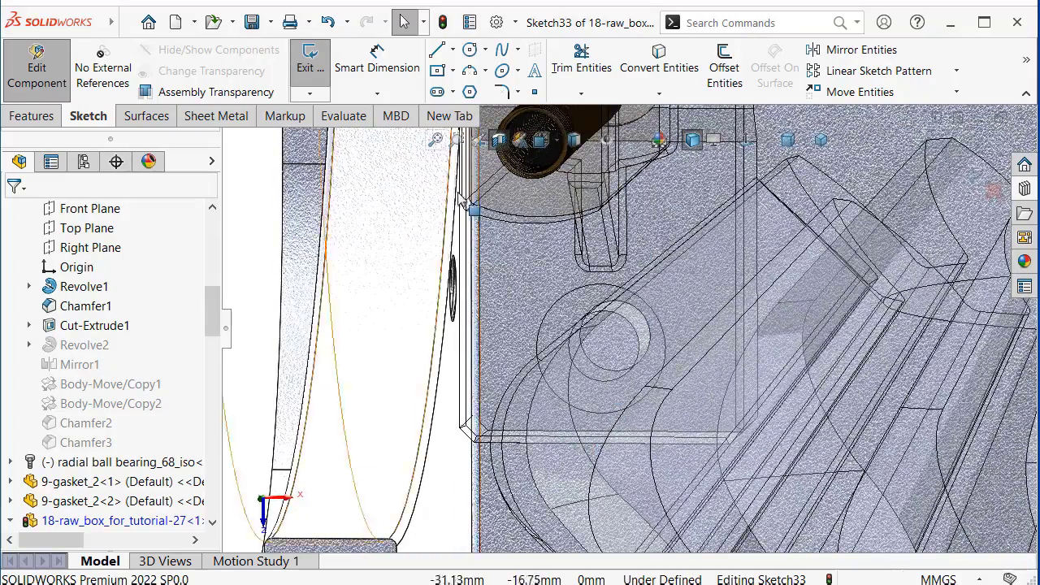
scroll(465, 138, "up", 2)
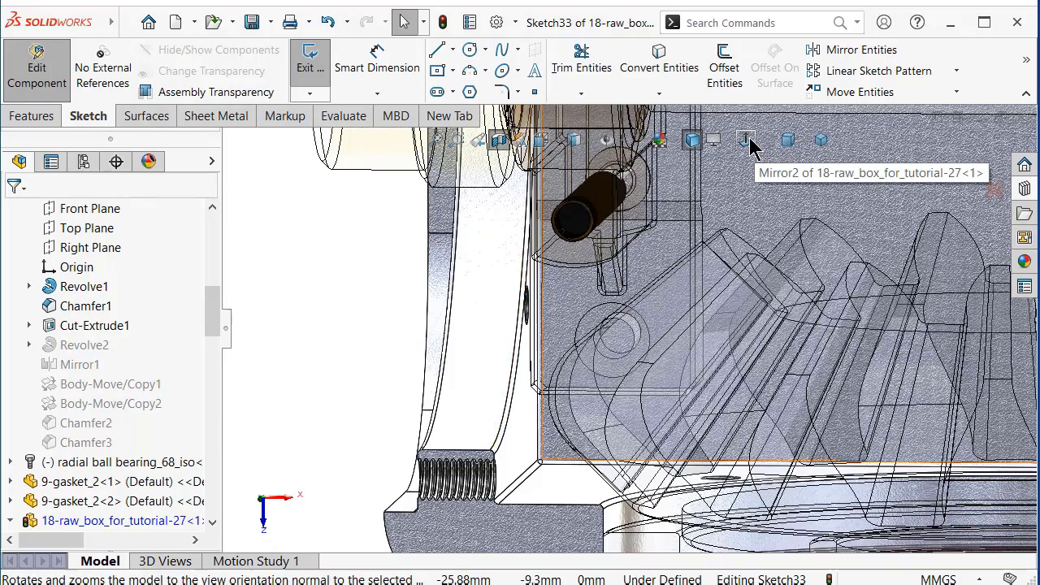
View the sketch Normal To and draw a second small circle over the lower mounting hole.
left_click(746, 140)
scroll(537, 285, "down", 3)
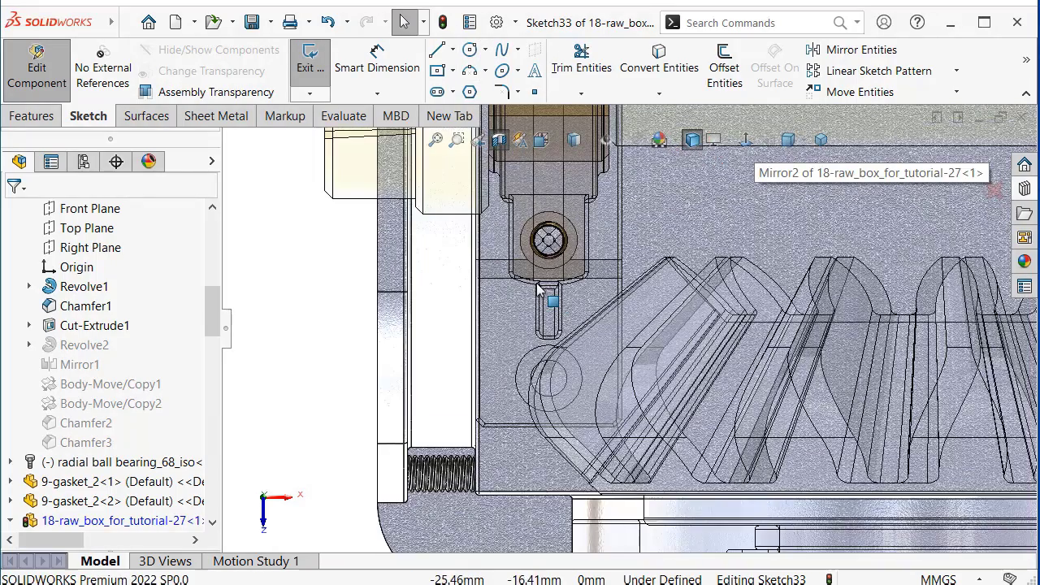
left_click(470, 49)
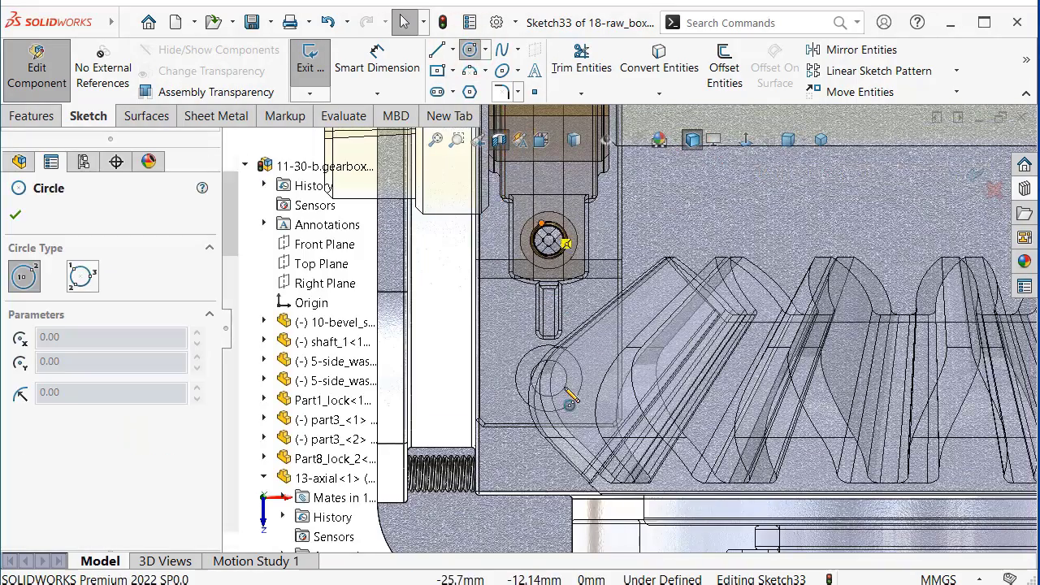
left_click(549, 379)
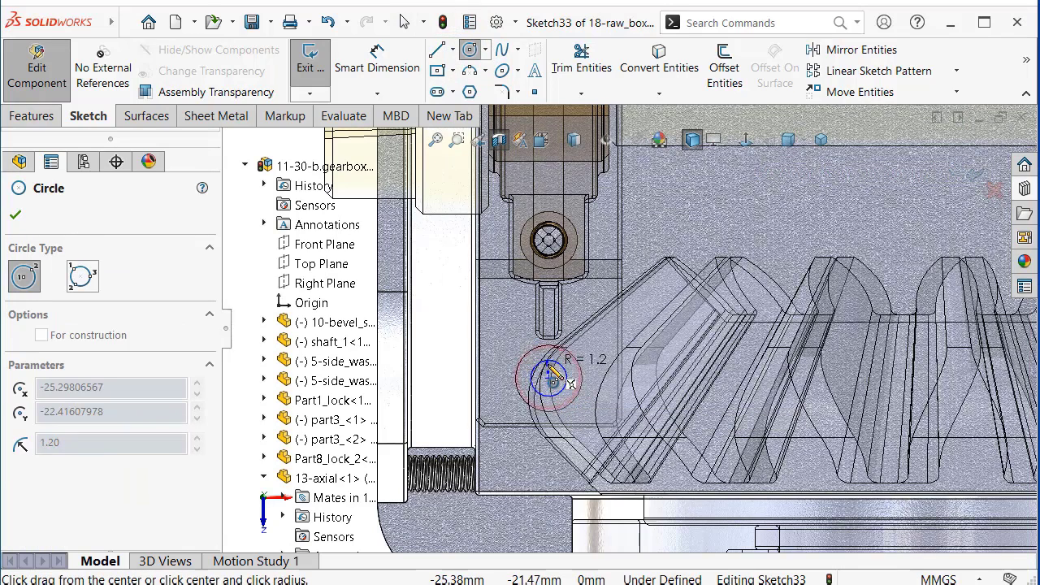
left_click(552, 376)
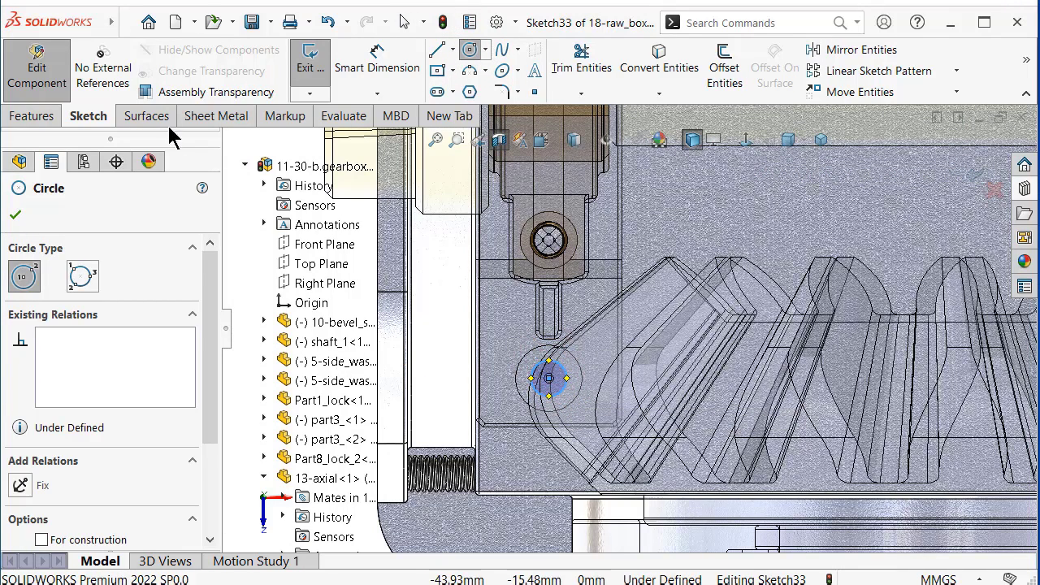
key("f")
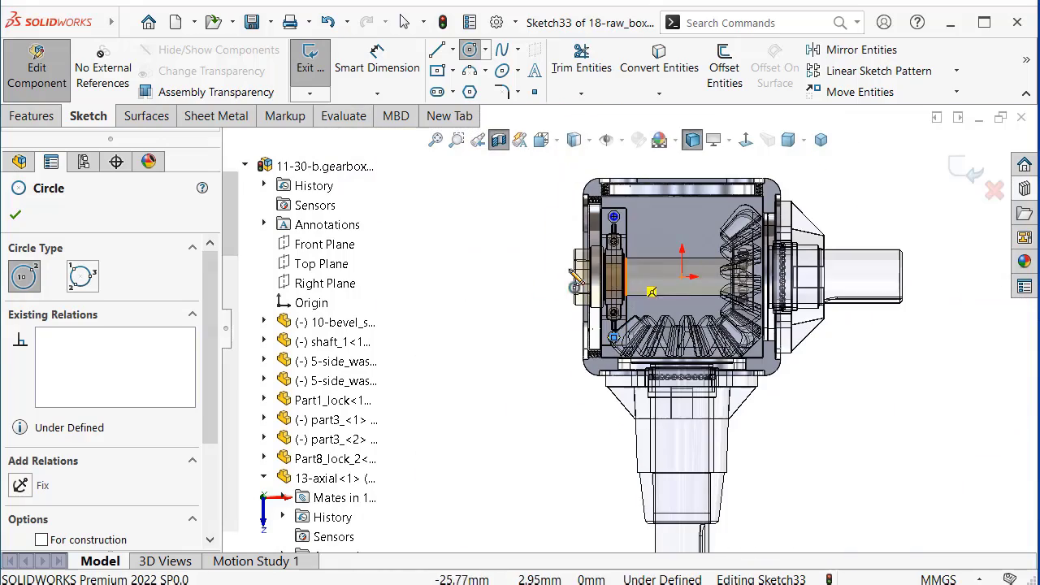
key("Escape")
scroll(637, 251, "down", 3)
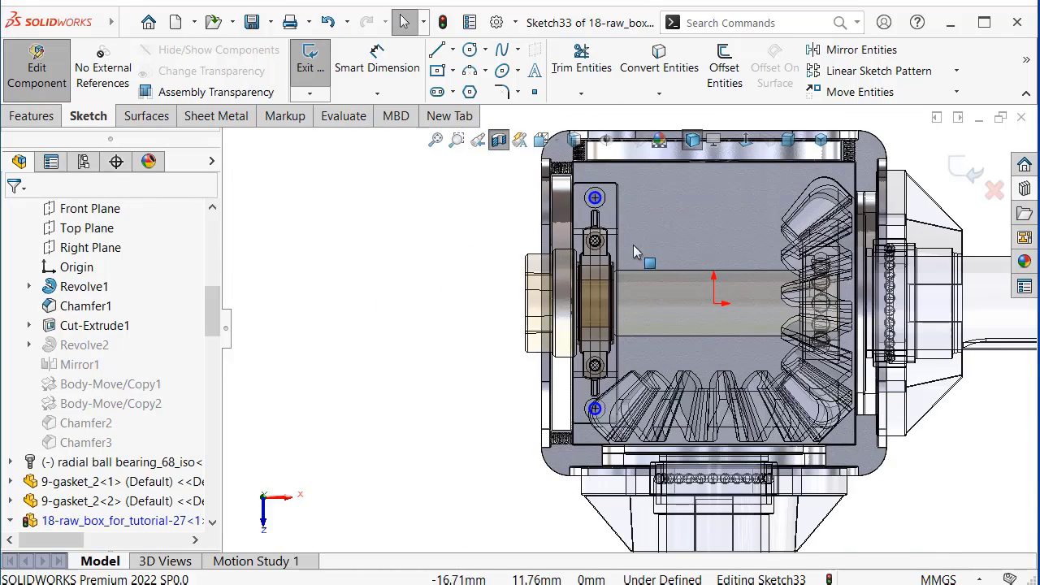
scroll(575, 210, "down", 3)
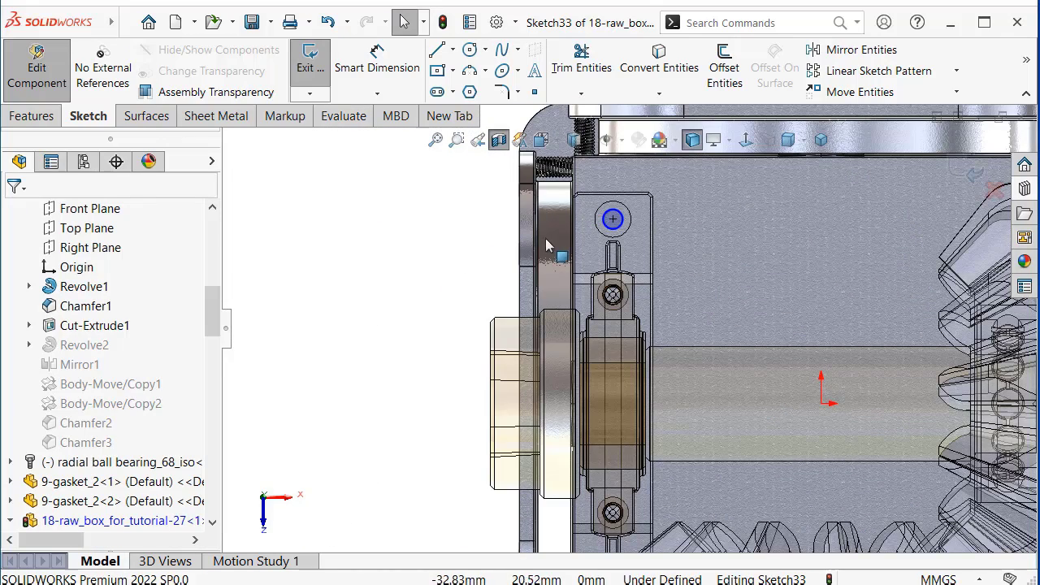
Check the upper circle, then select the lower mounting-hole circle.
left_click(613, 230)
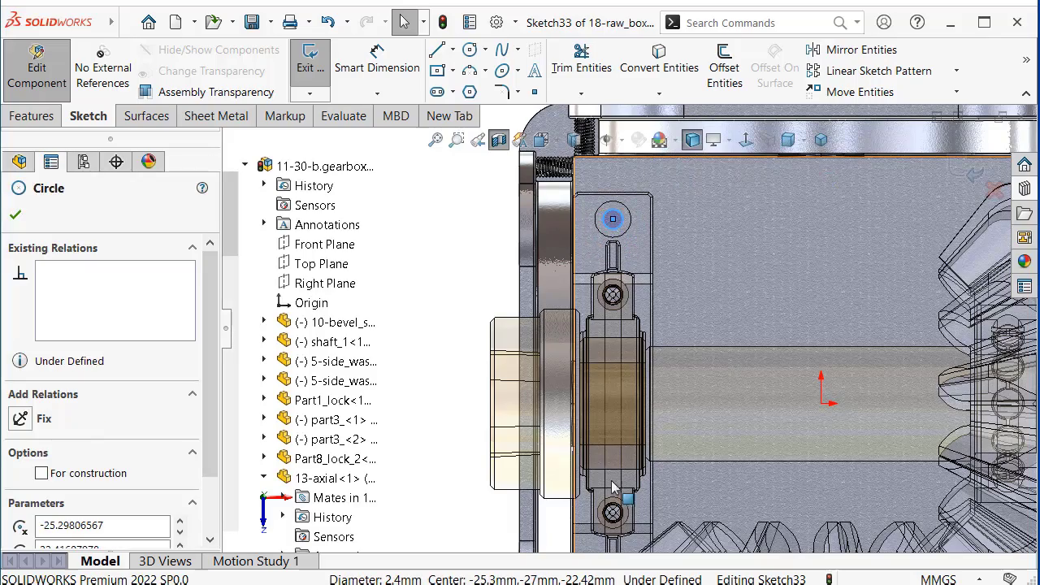
key("Escape")
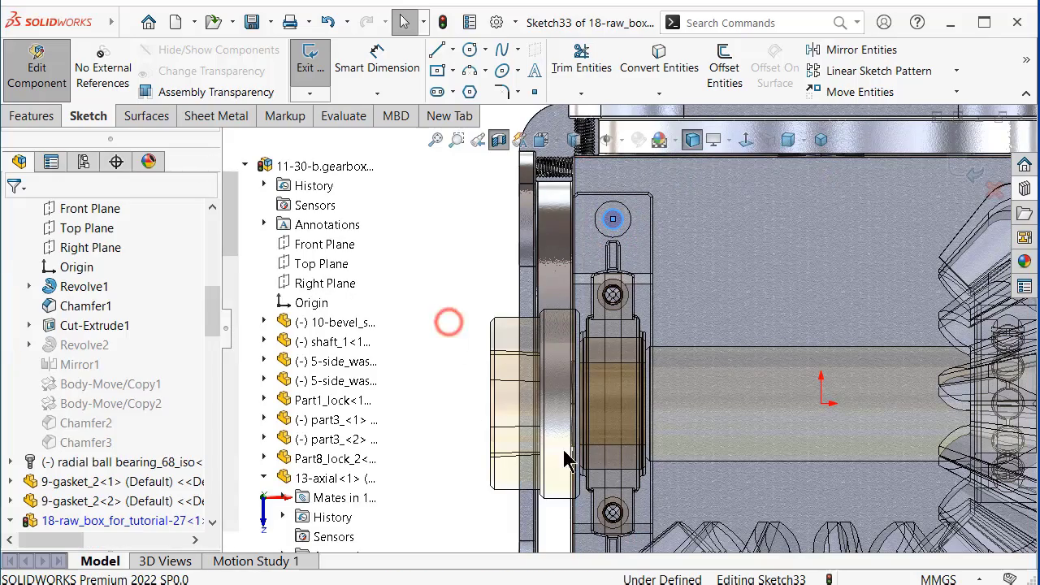
scroll(564, 456, "down", 2)
scroll(638, 472, "down", 3)
scroll(648, 481, "up", 2)
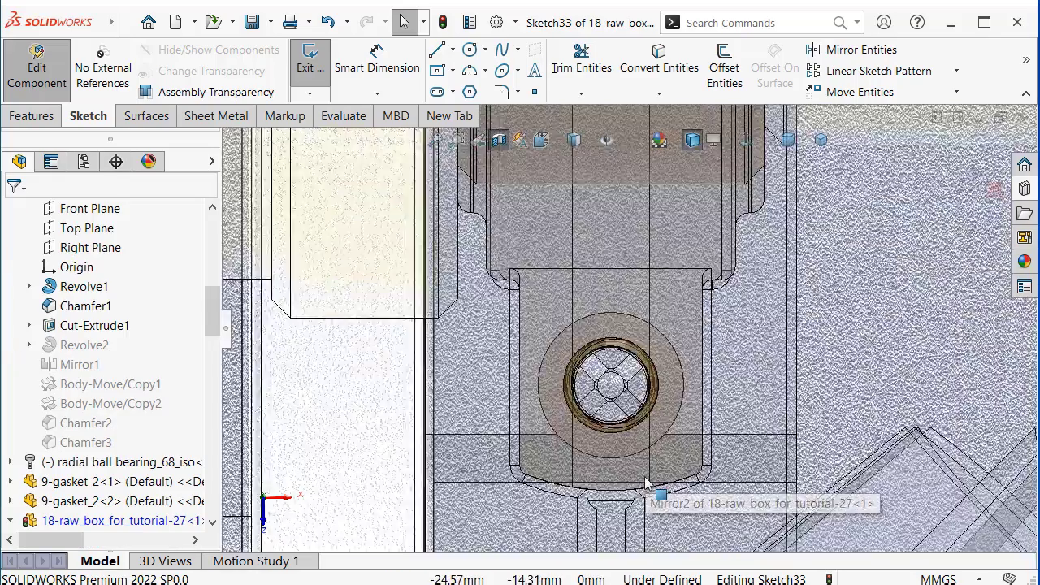
scroll(646, 482, "up", 2)
scroll(642, 488, "up", 1)
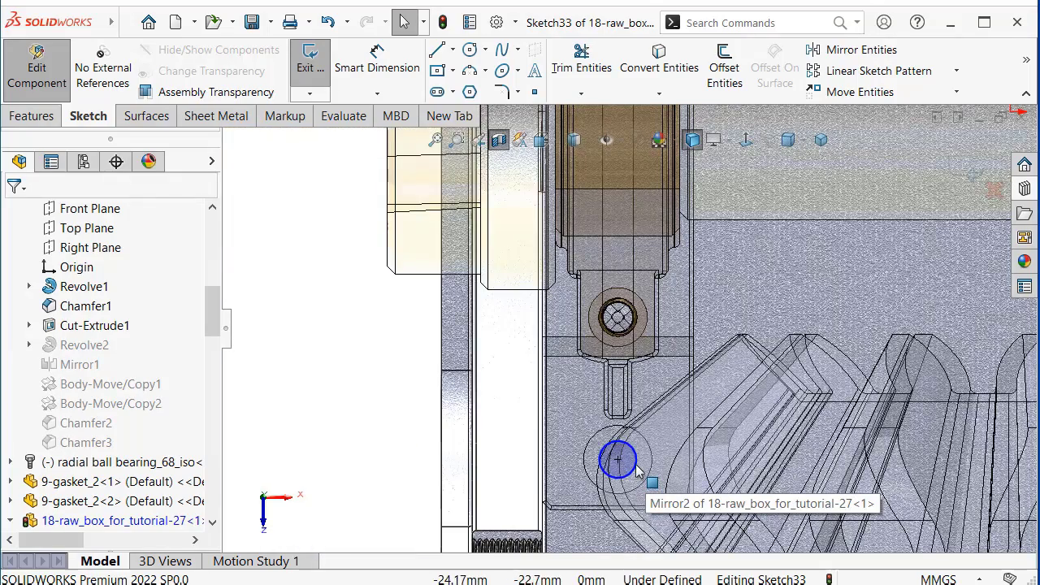
left_click(642, 475)
scroll(642, 406, "up", 3)
scroll(657, 244, "up", 2)
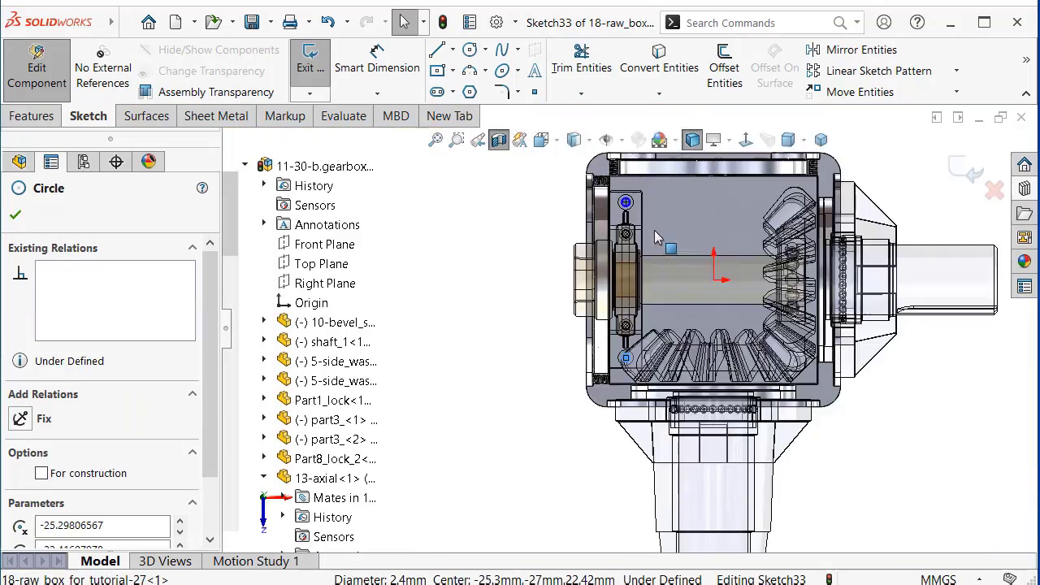
scroll(654, 224, "down", 2)
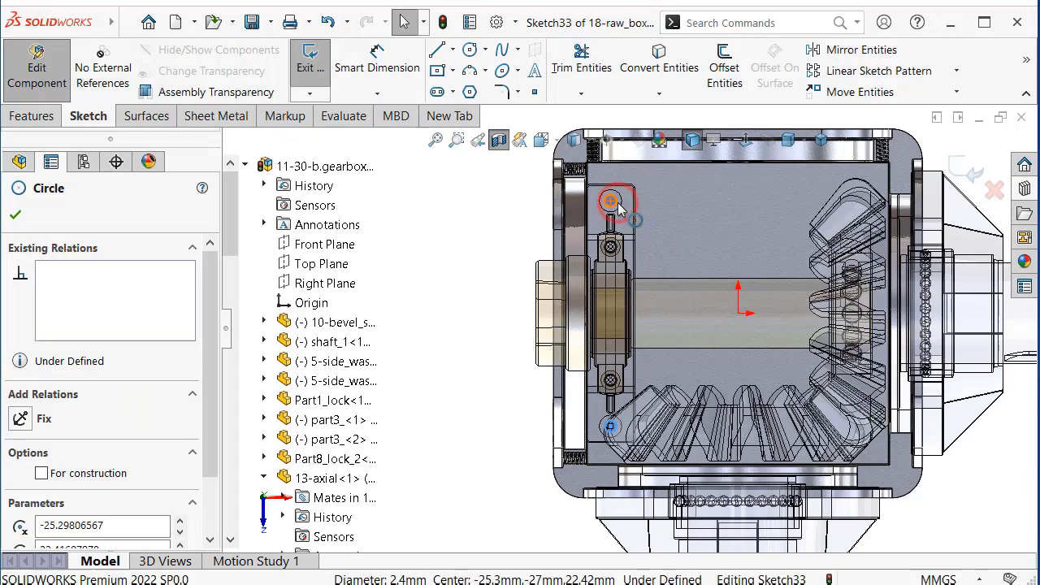
Add an Equal relation between the two mounting-hole circles.
left_click(617, 208, "ctrl")
left_click(739, 131)
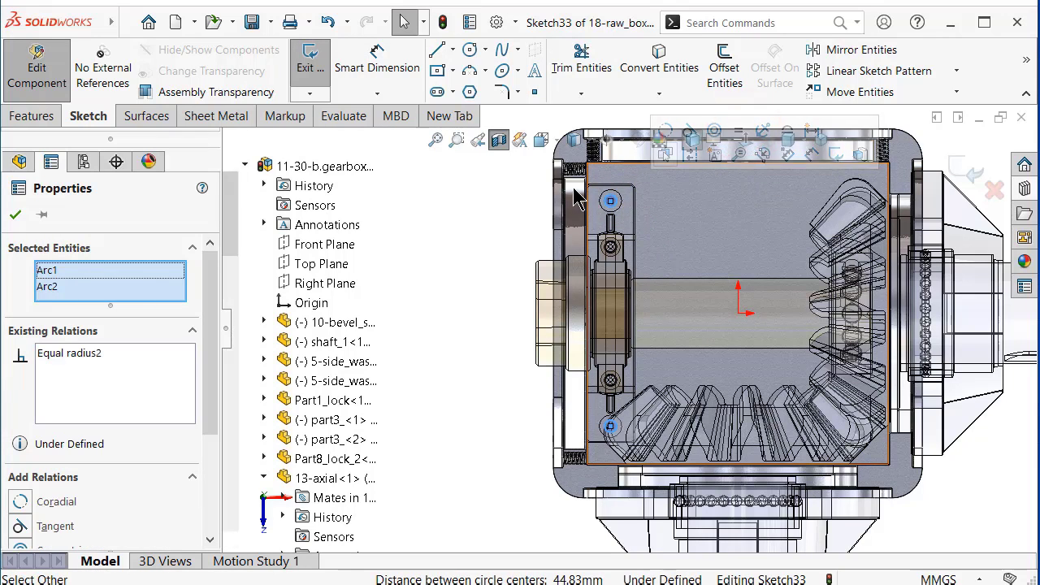
left_click(16, 215)
Dimension the upper circle to Ø2.40 mm, fully defining Sketch33.
left_click(376, 61)
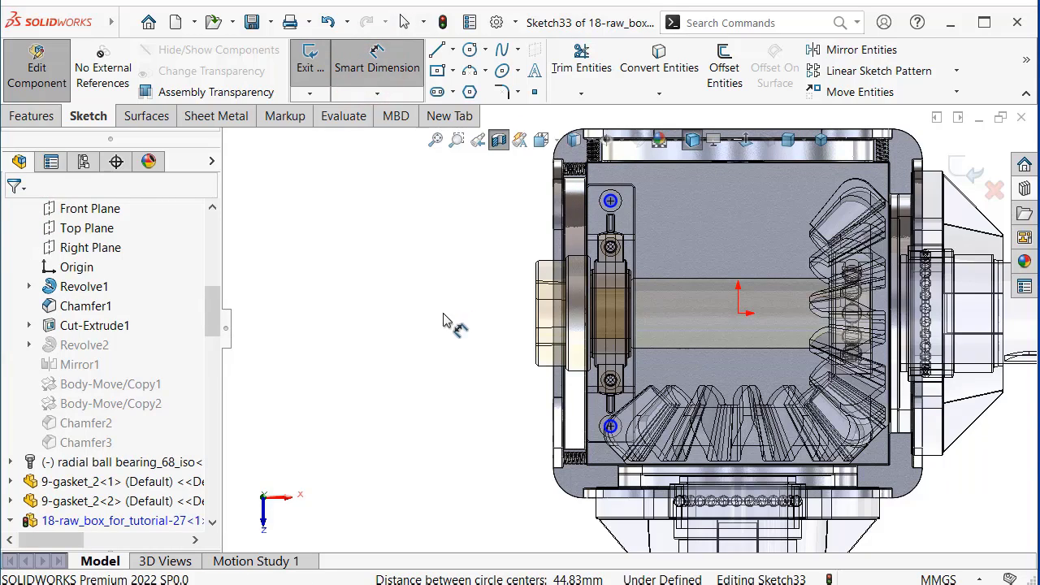
left_click(623, 205)
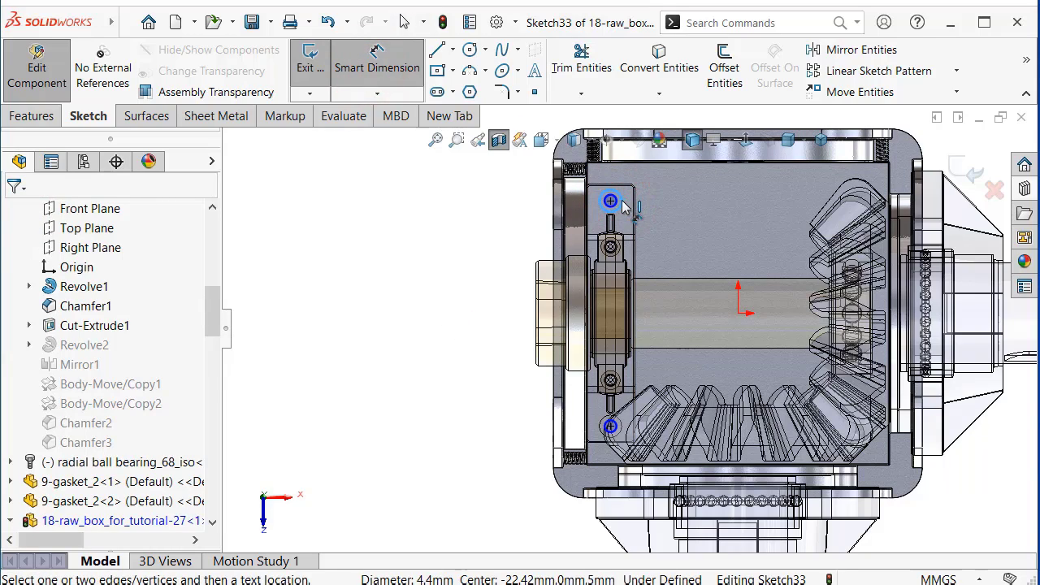
scroll(626, 215, "down", 3)
scroll(614, 233, "down", 1)
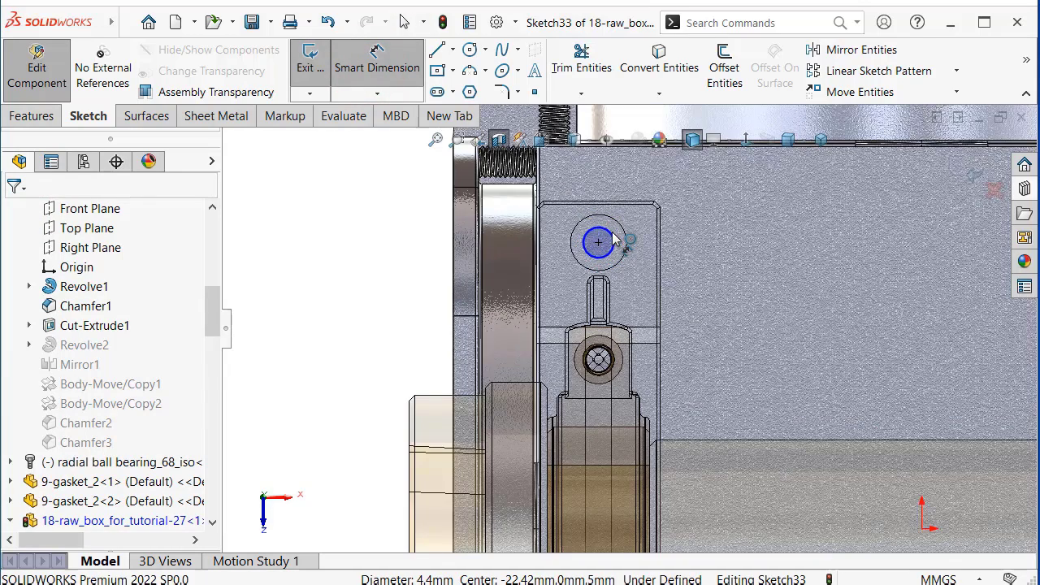
left_click(614, 243)
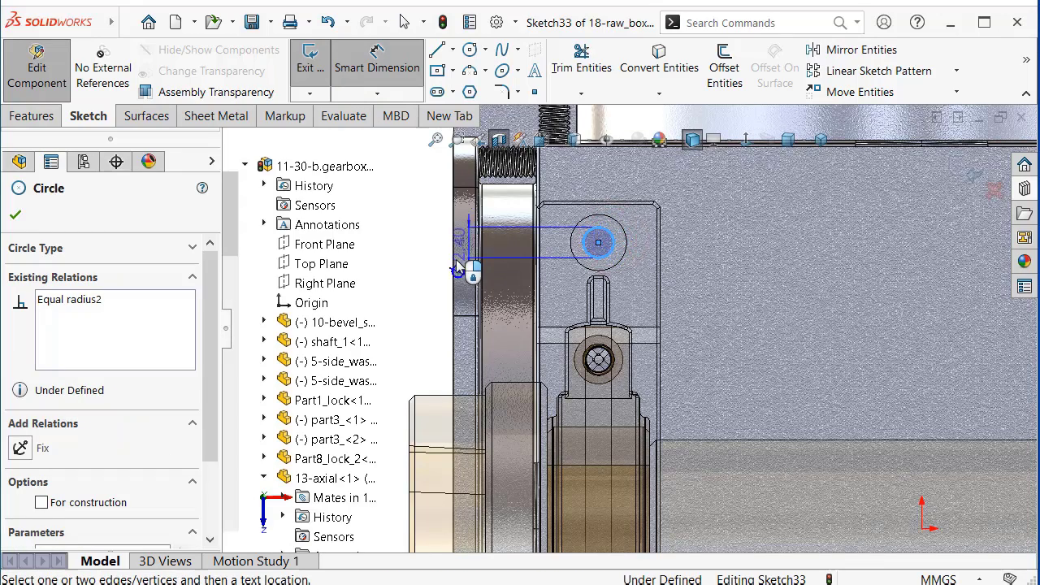
left_click(413, 265)
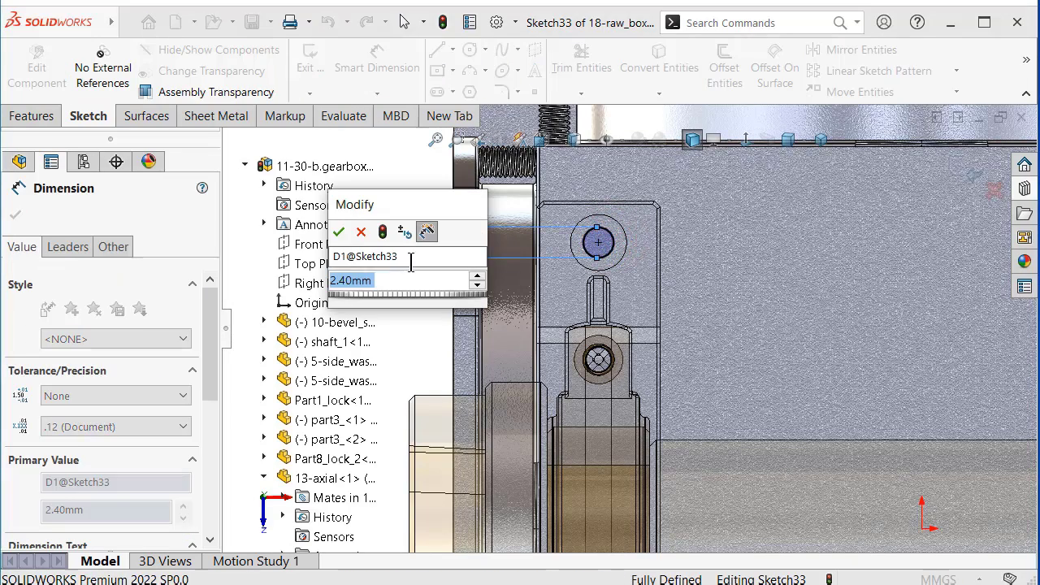
left_click(338, 232)
scroll(658, 262, "up", 3)
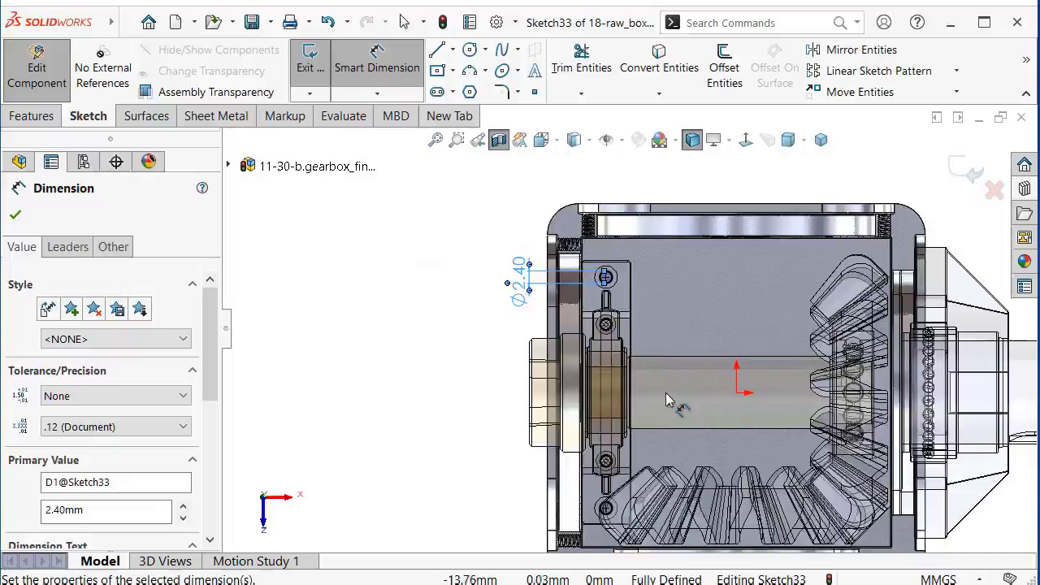
mouse_move(665, 393)
middle_mouse_down()
mouse_move(676, 381)
mouse_move(677, 210)
mouse_move(612, 238)
mouse_move(505, 228)
mouse_move(585, 255)
mouse_move(753, 109)
middle_mouse_up()
Extrude-cut the two Ø2.40 mm circles into the box with an Up To Next end condition.
key("d")
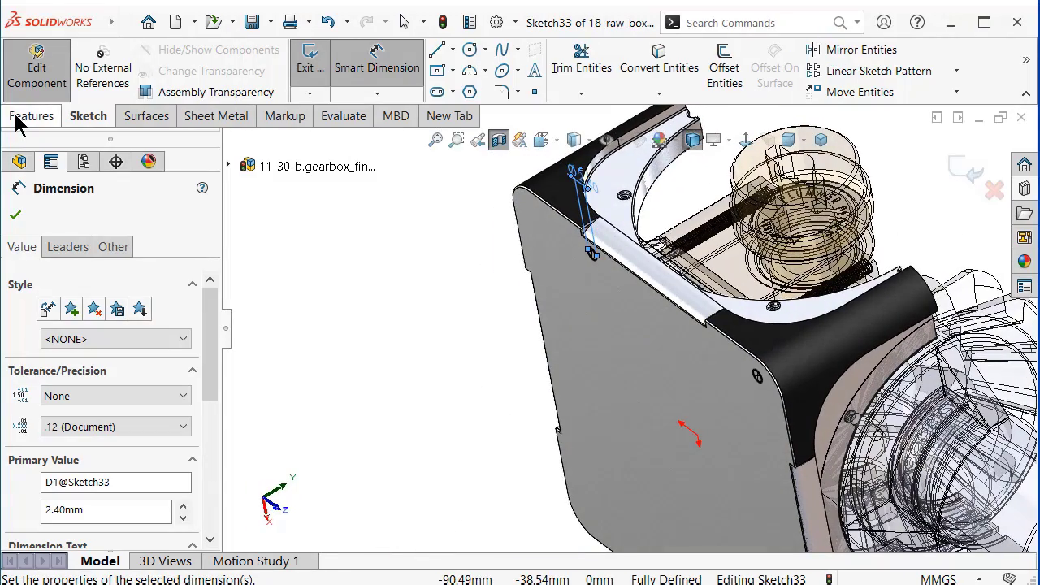
left_click(29, 119)
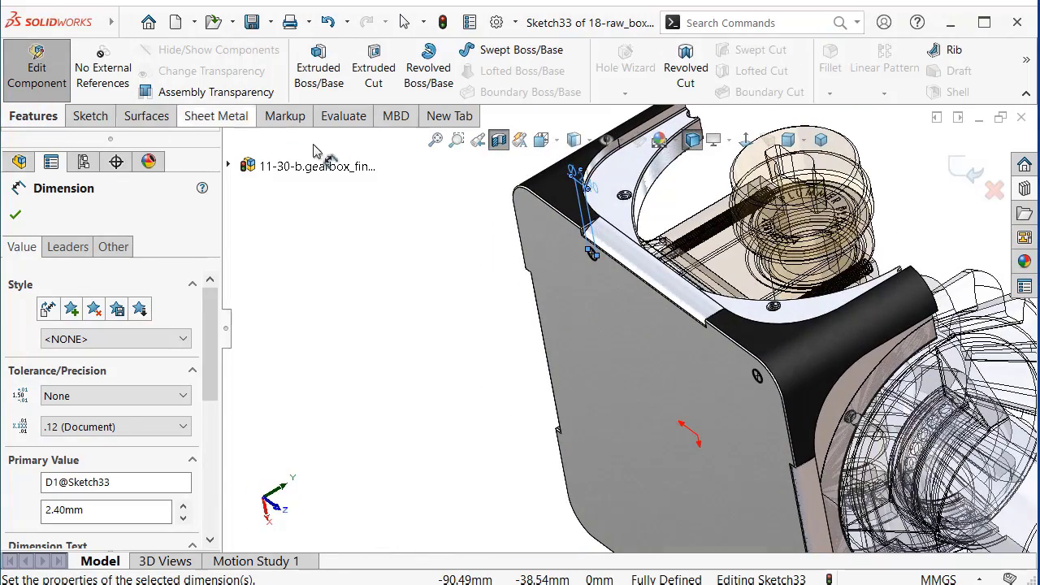
left_click(387, 55)
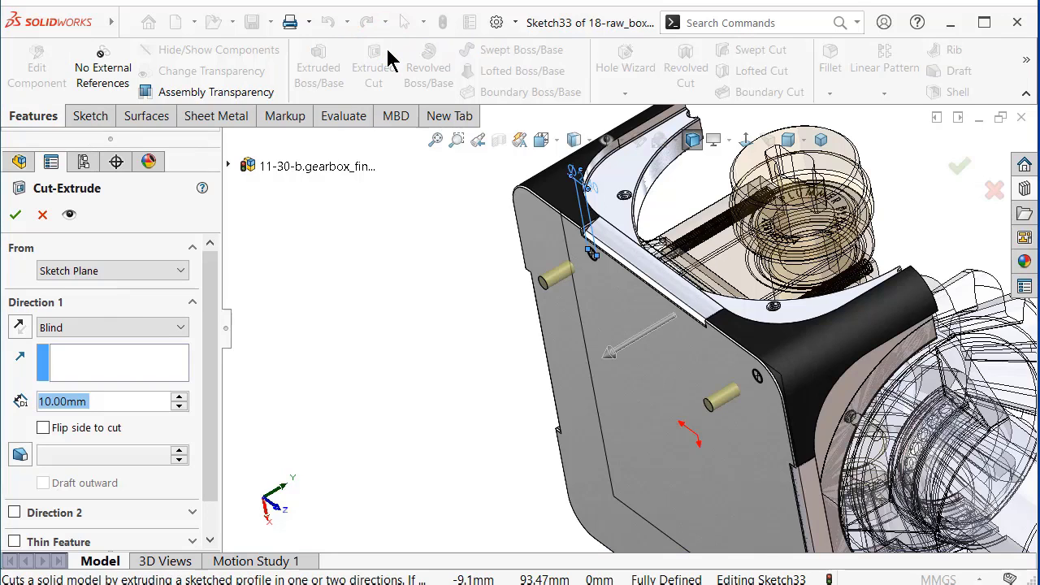
left_click(87, 328)
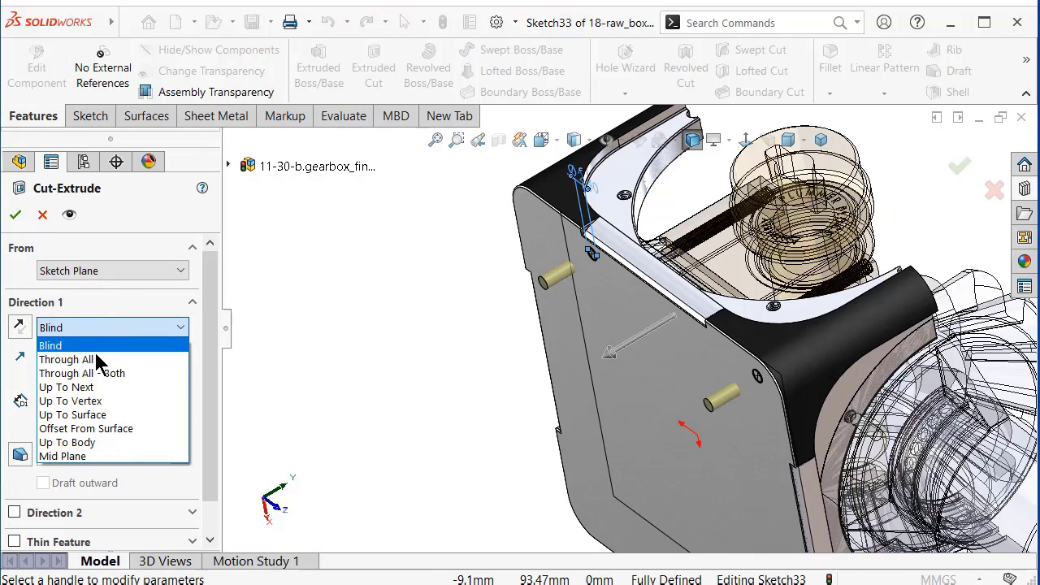
left_click(96, 388)
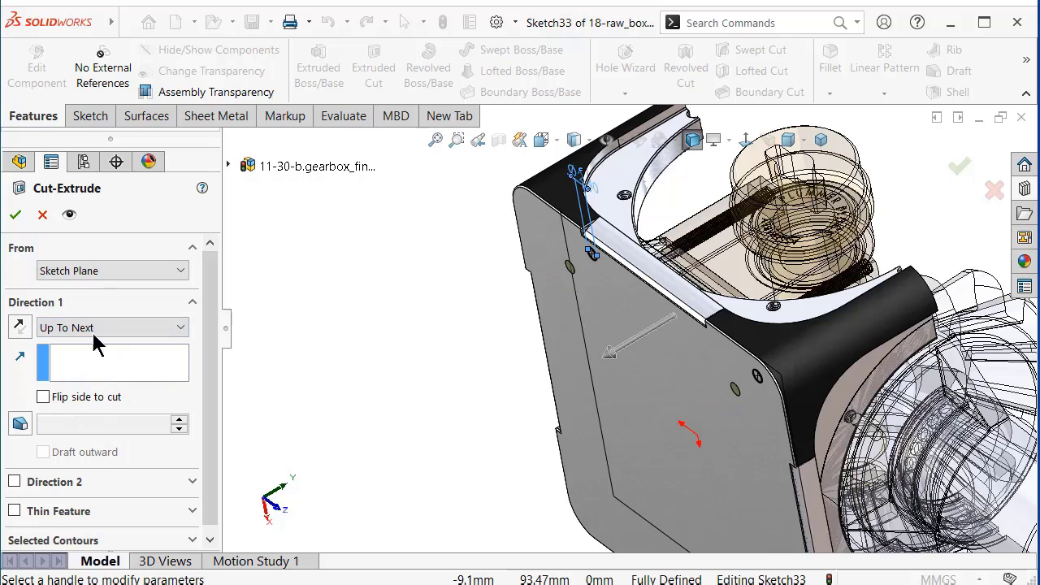
left_click(17, 215)
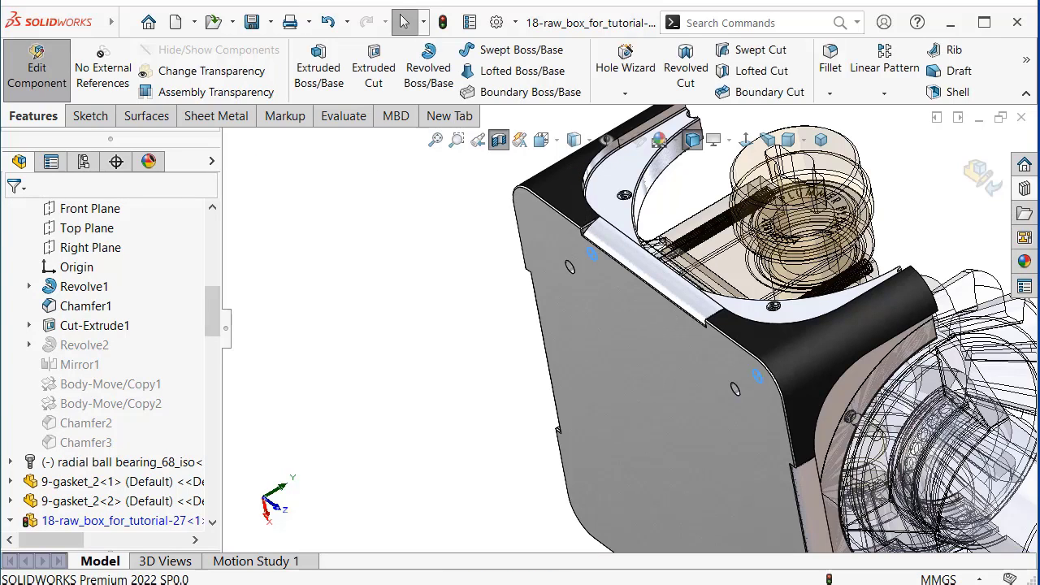
left_click(533, 329)
key("ctrl+8")
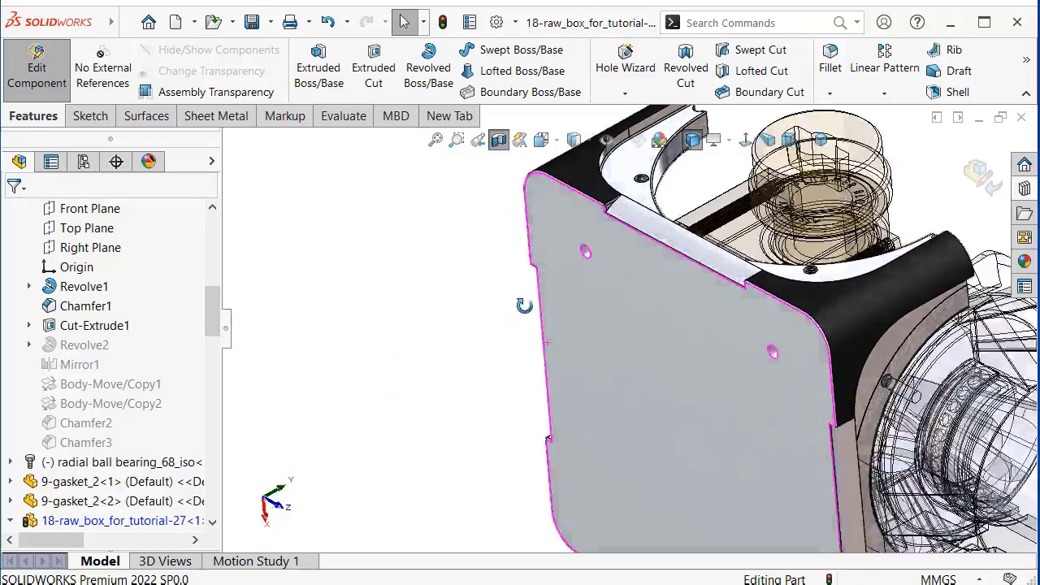
mouse_move(536, 269)
middle_mouse_down()
mouse_move(439, 411)
mouse_move(455, 342)
middle_mouse_up()
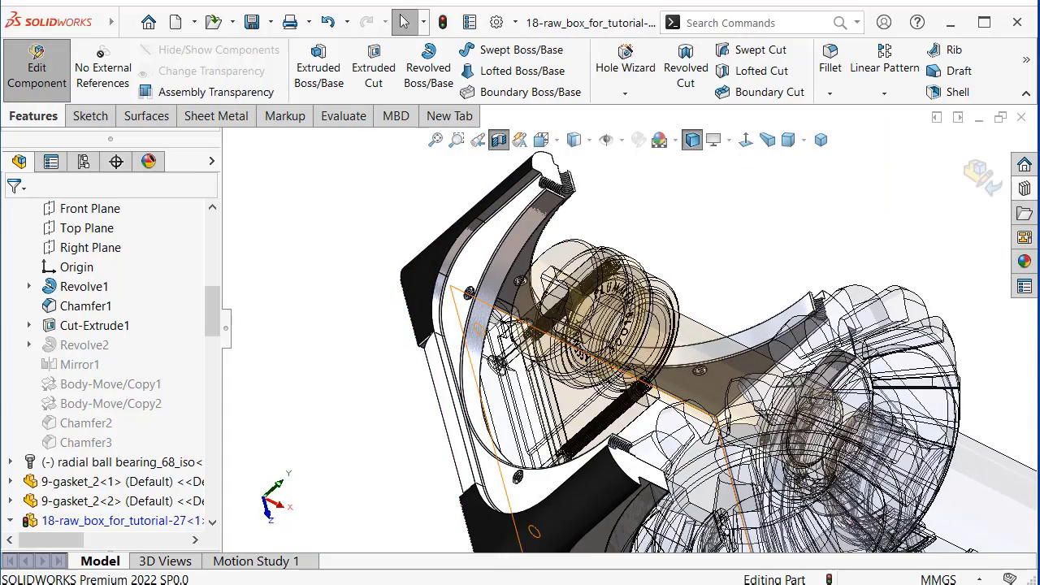
left_click(978, 173)
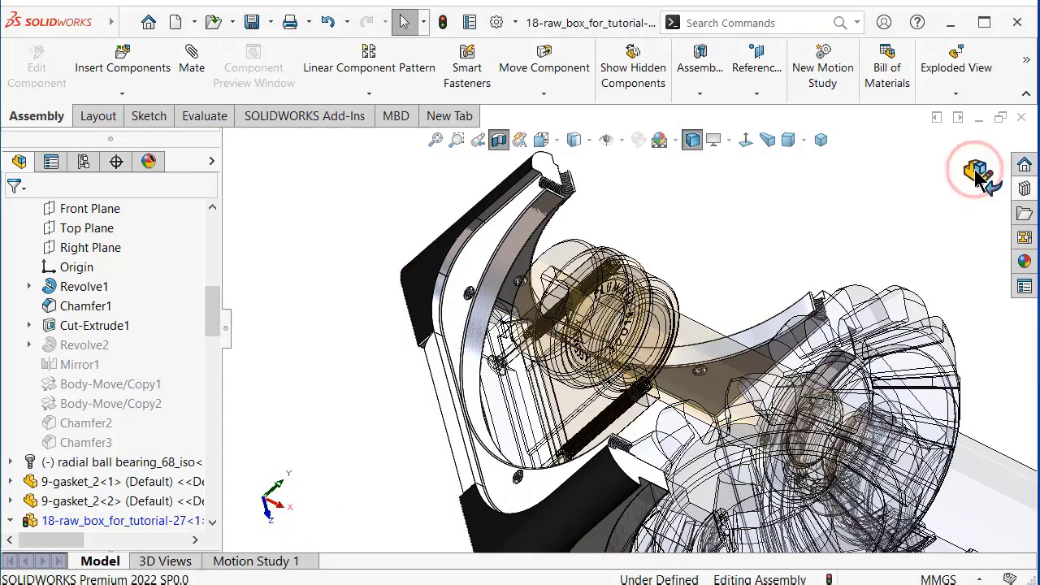
mouse_move(648, 325)
middle_mouse_down()
mouse_move(601, 306)
mouse_move(685, 222)
mouse_move(513, 355)
mouse_move(506, 325)
mouse_move(491, 378)
mouse_move(731, 319)
mouse_move(715, 398)
middle_mouse_up()
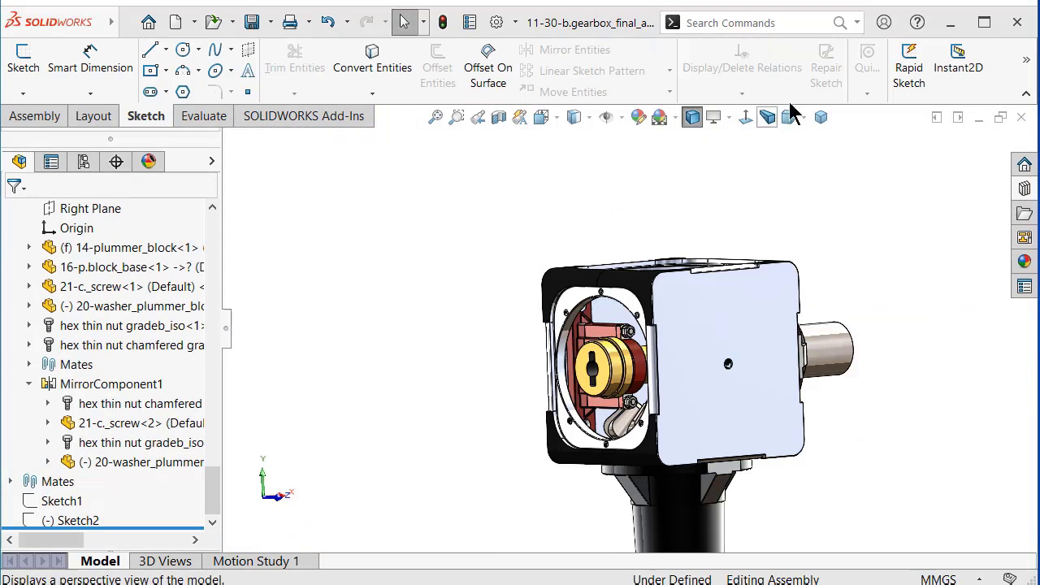
left_click(817, 120)
scroll(598, 269, "down", 5)
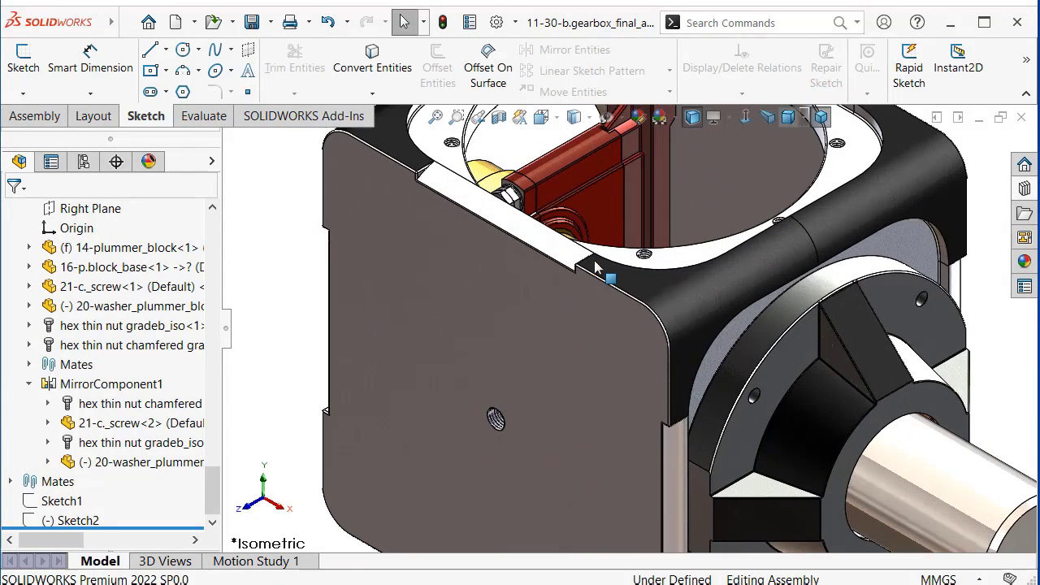
scroll(745, 262, "up", 3)
scroll(744, 262, "up", 2)
mouse_move(745, 262)
middle_mouse_down()
mouse_move(798, 239)
mouse_move(681, 210)
mouse_move(736, 303)
middle_mouse_up()
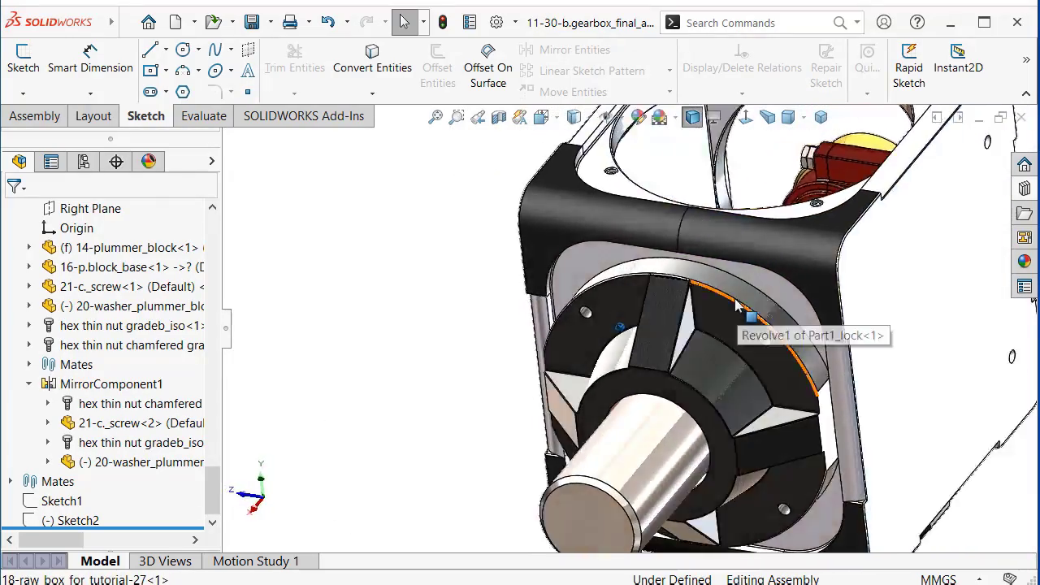
key("Left")
key("Left")
key("Left")
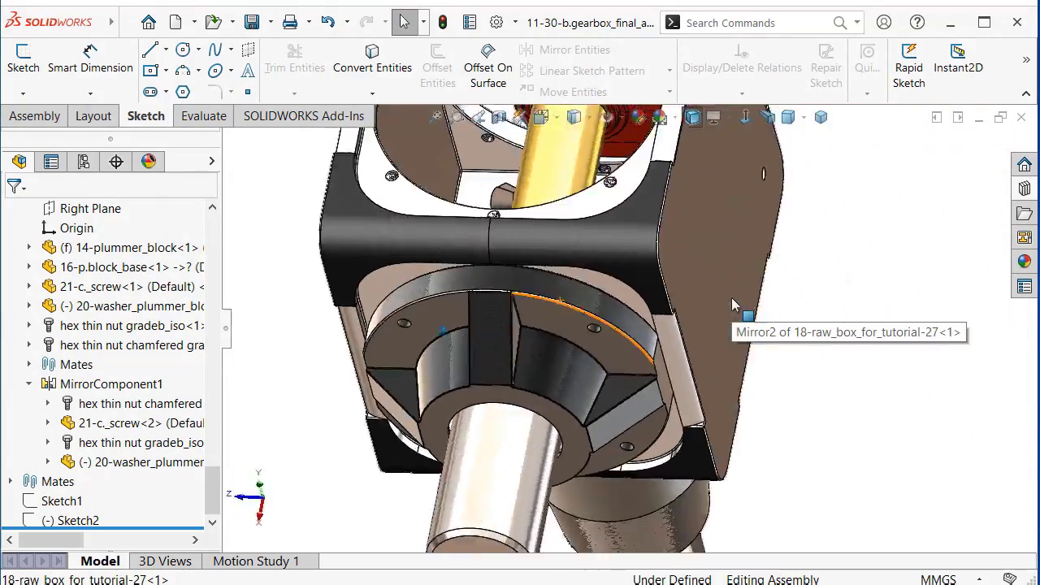
key("Left")
key("Left")
key("Left")
key("Left")
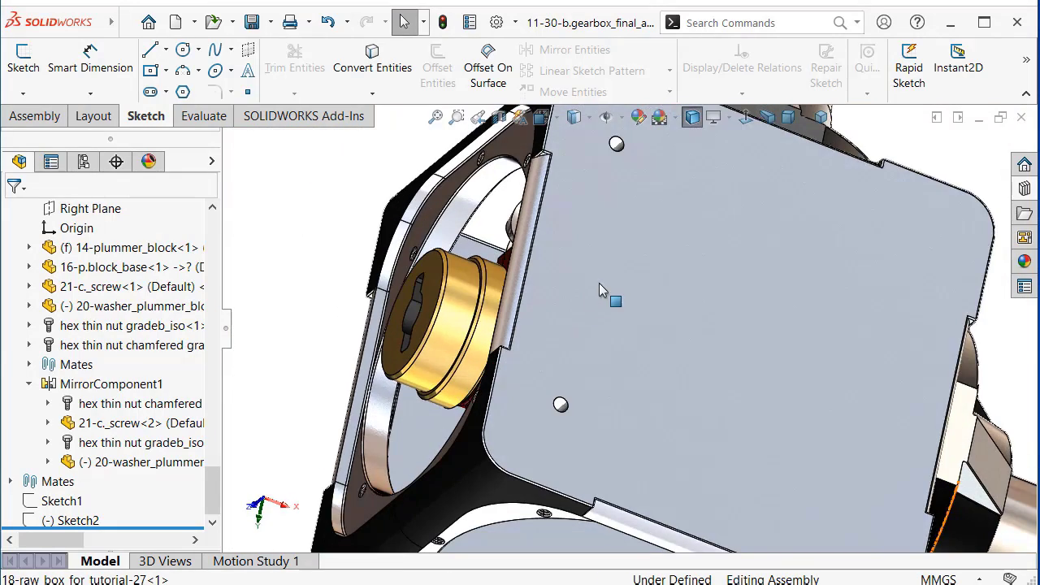
left_click(607, 272)
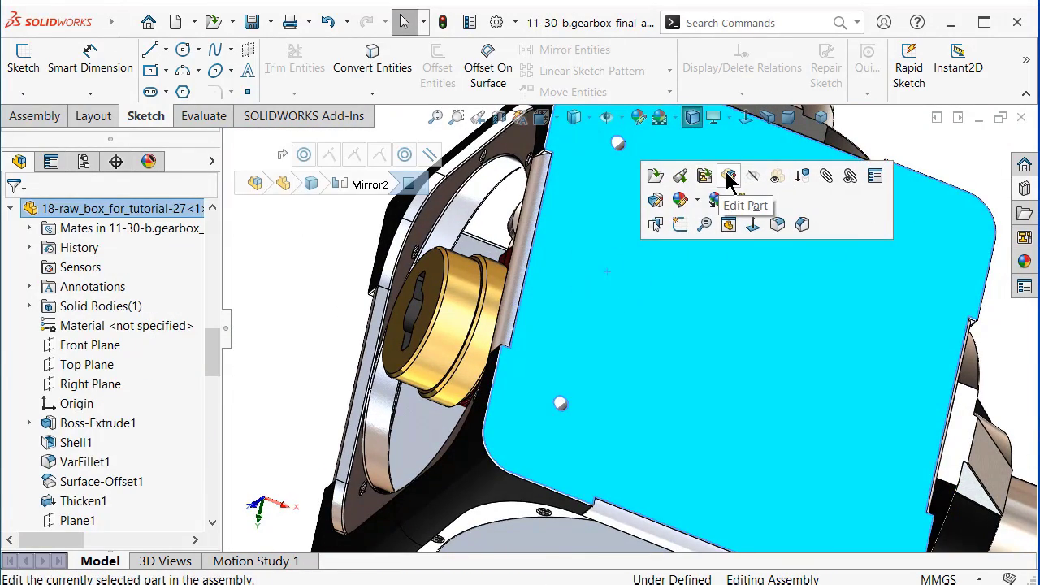
Edit the box part and open Sketch34 on its top face.
left_click(729, 177)
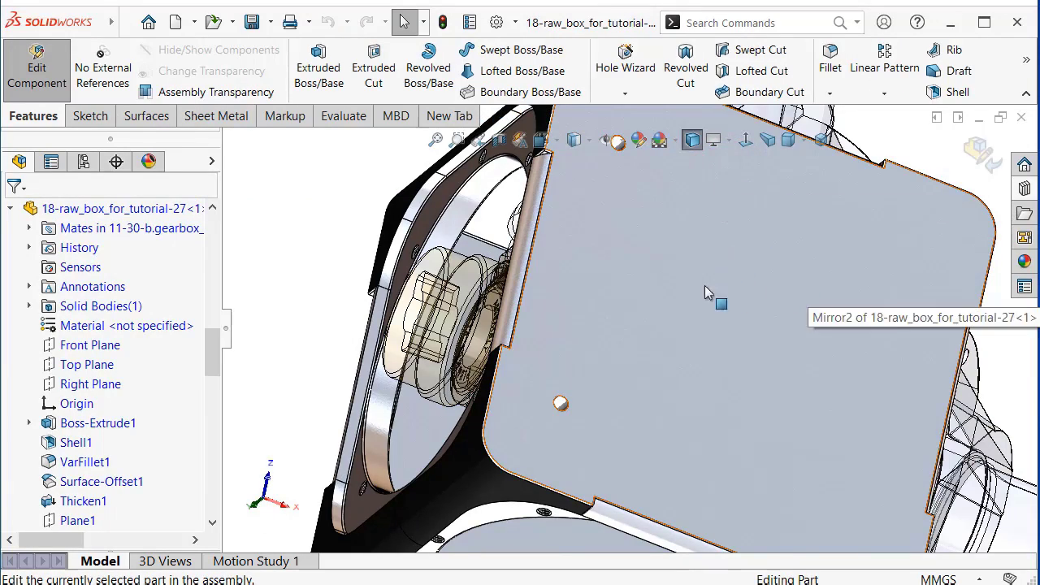
left_click(284, 223)
left_click(613, 254)
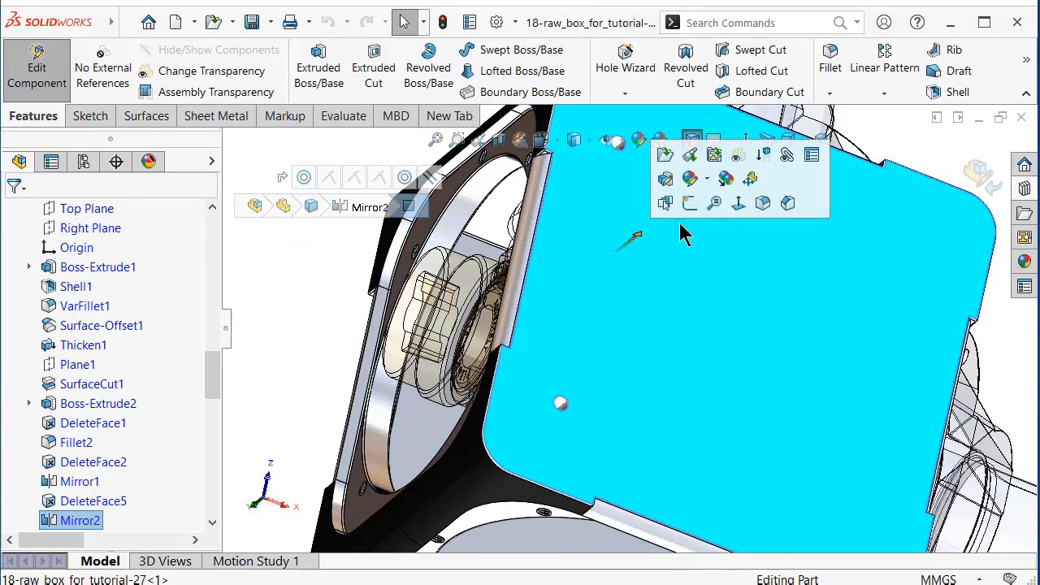
left_click(689, 204)
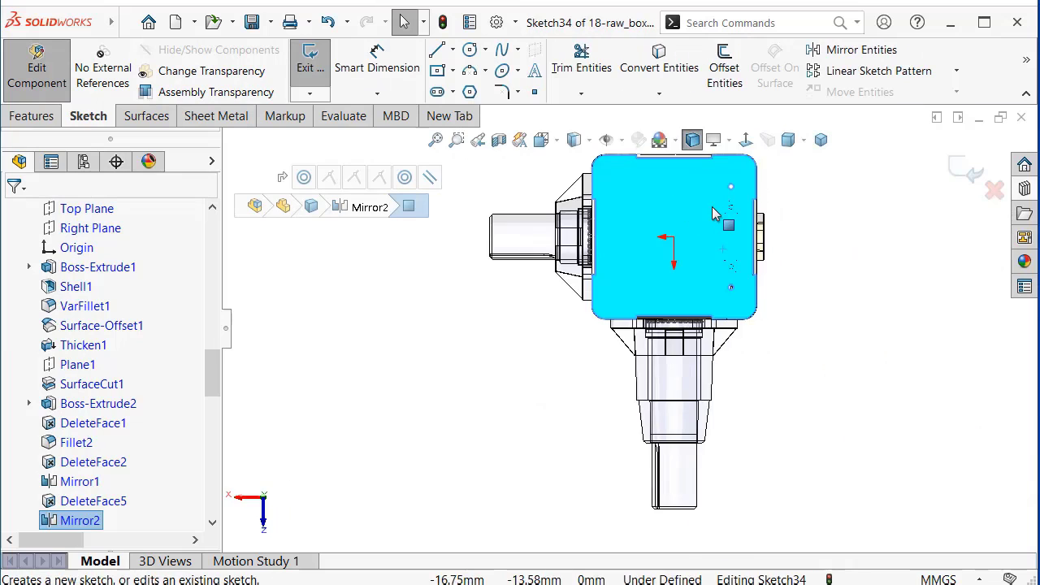
left_click(888, 192)
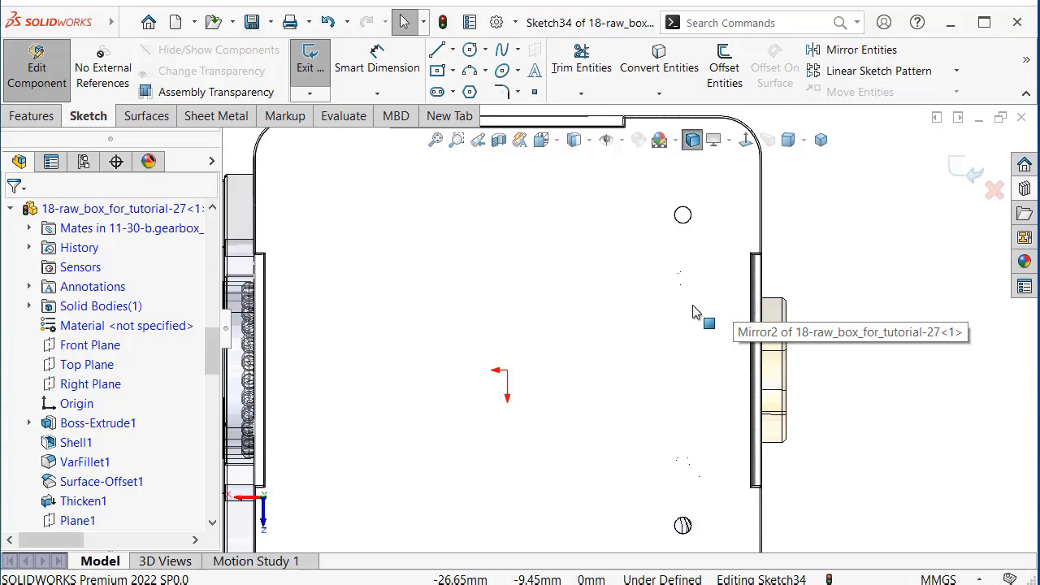
Draw a horizontal centerline from the origin to the face's right edge.
left_click(453, 50)
left_click(466, 89)
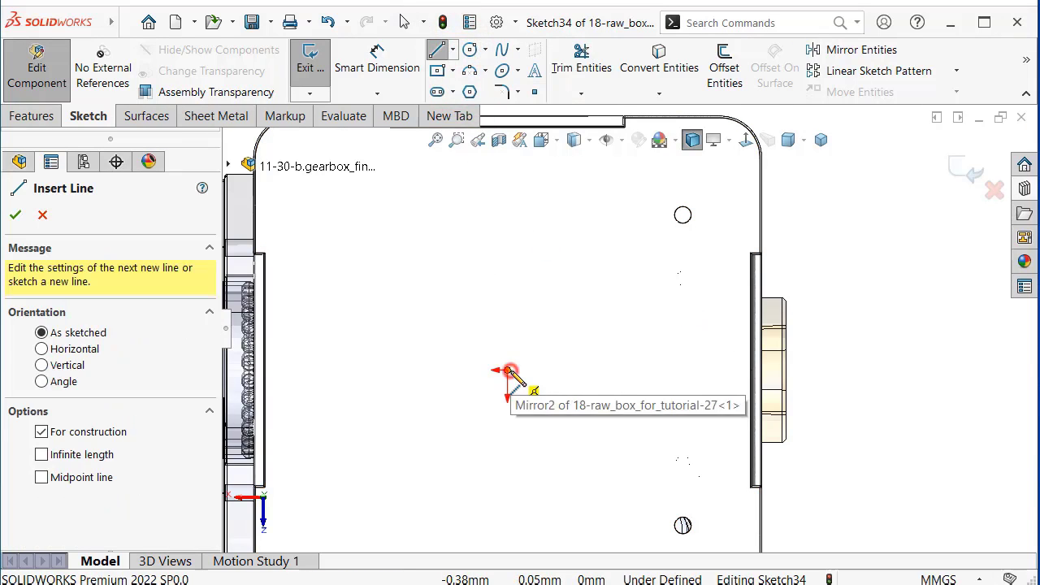
left_click(508, 371)
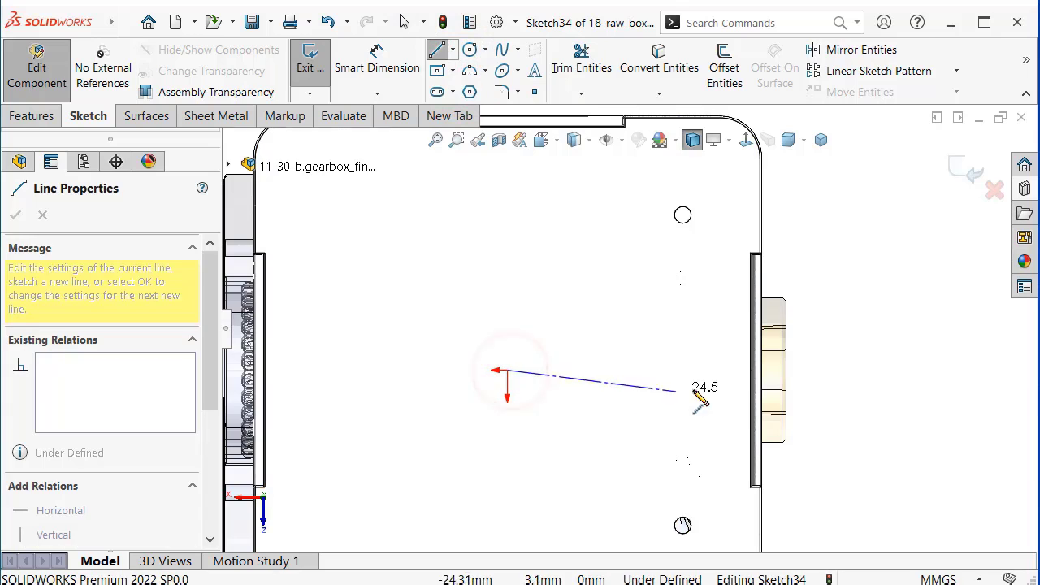
left_click(749, 371)
key("Escape")
type("d")
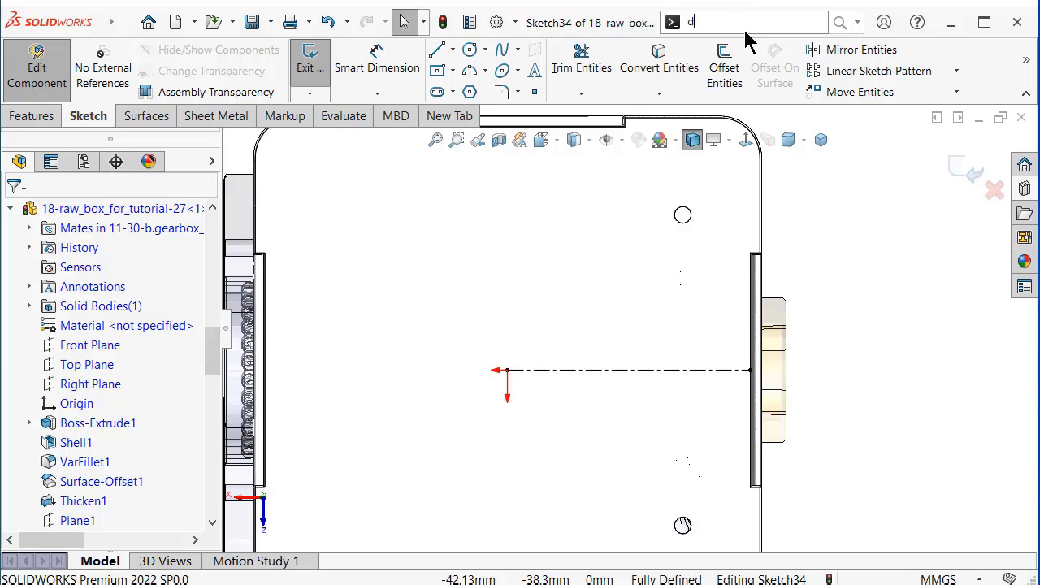
type("y")
left_click(736, 71)
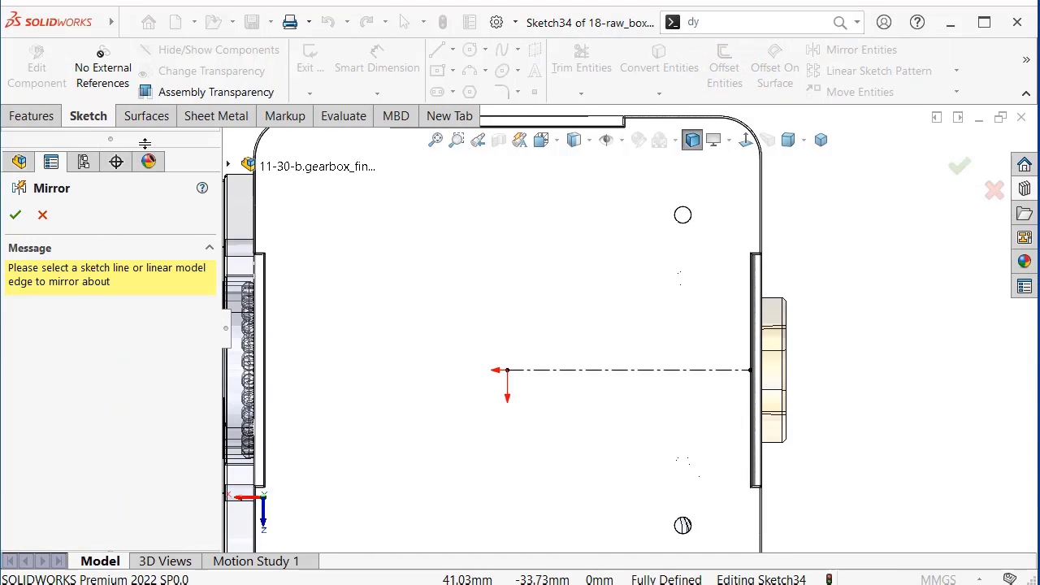
Use the centerline as the Dynamic Mirror line and draw a circumscribed hexagon on the upper hole.
left_click(615, 370)
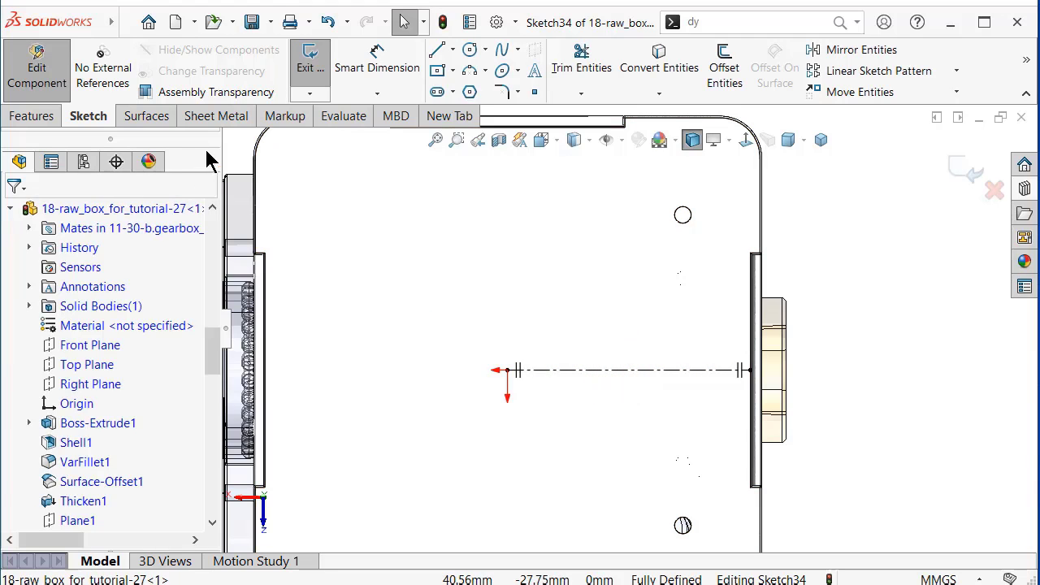
left_click(470, 92)
scroll(686, 230, "down", 2)
scroll(681, 248, "down", 2)
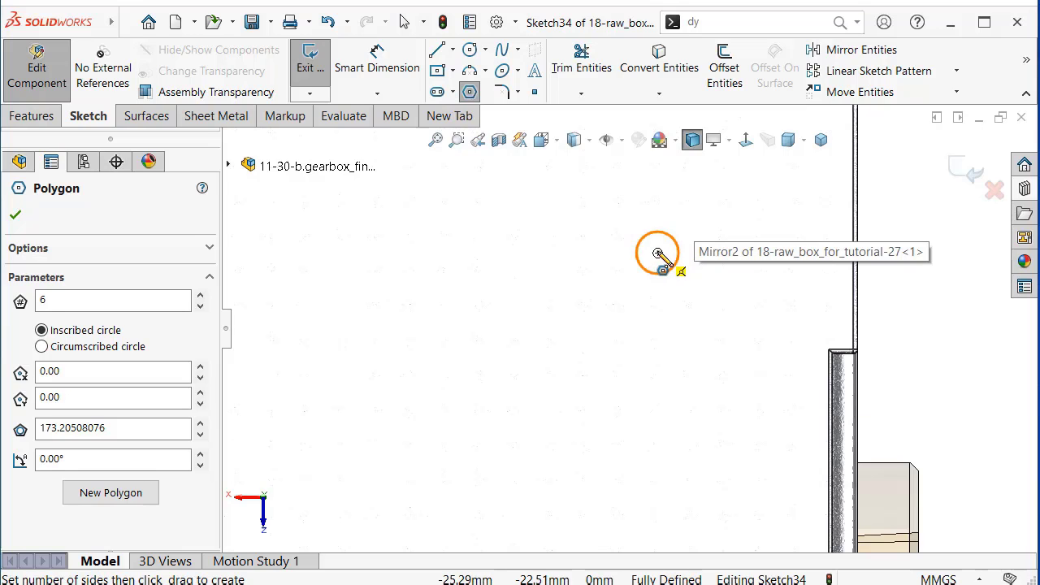
left_click(659, 254)
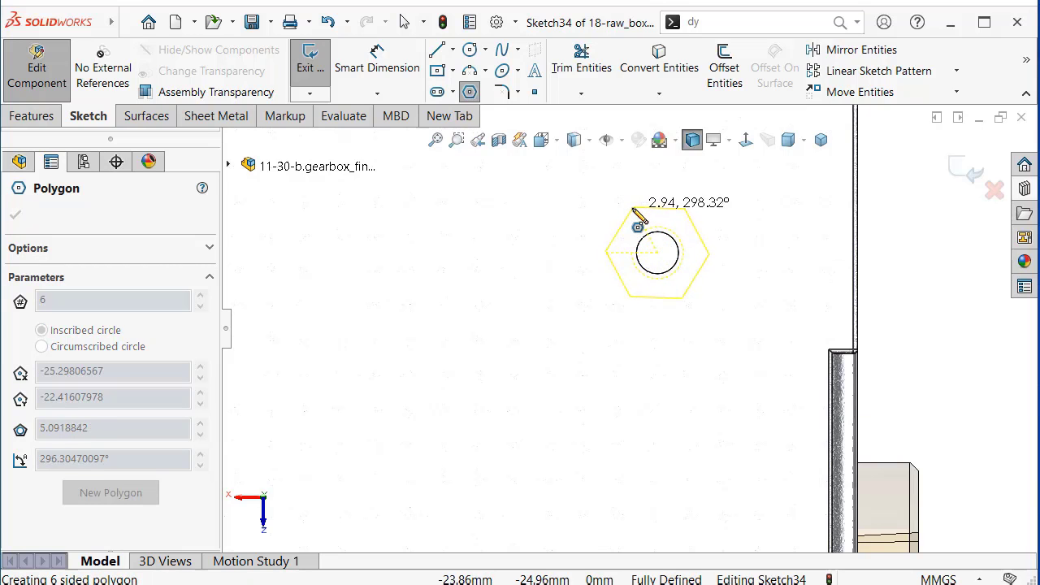
left_click(633, 209)
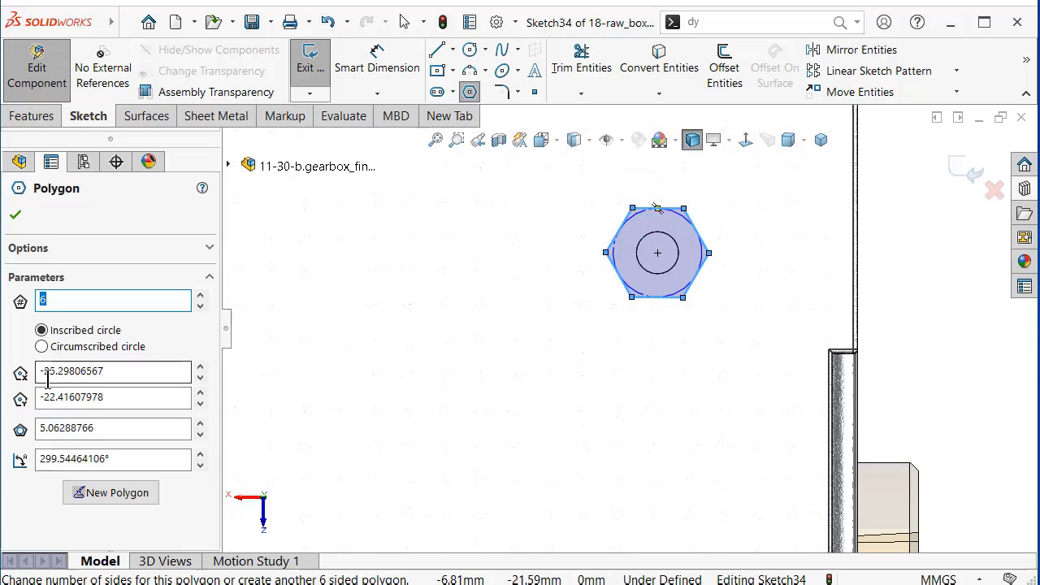
left_click(43, 347)
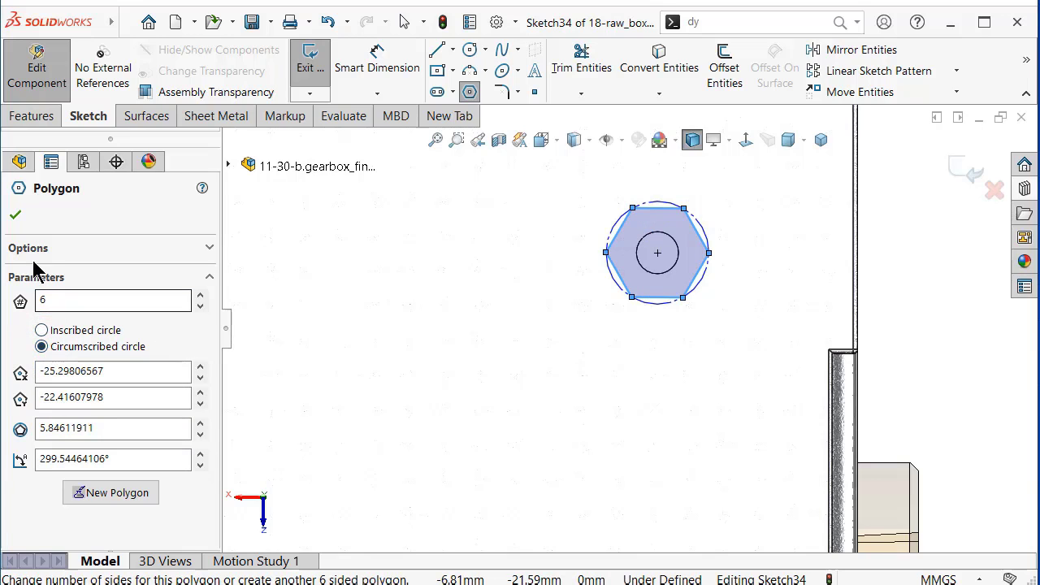
left_click(16, 216)
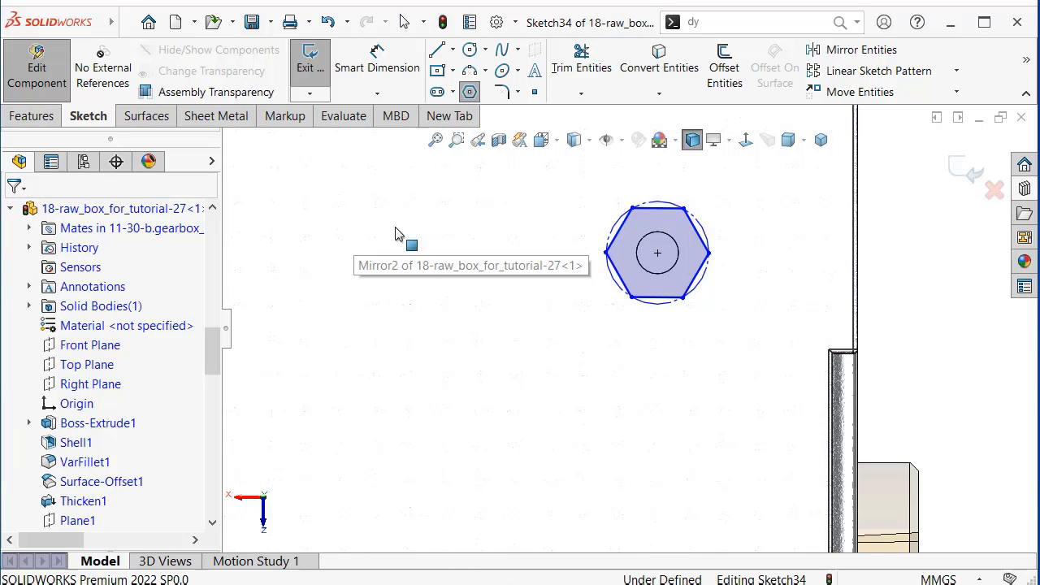
key("Escape")
Make the hexagon's top edge Horizontal.
left_click(648, 213)
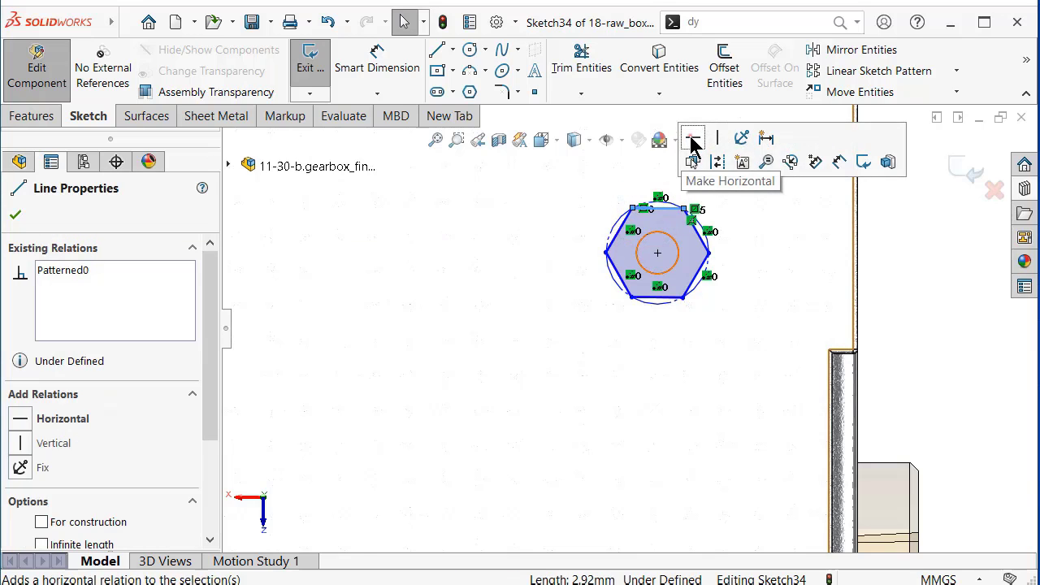
left_click(691, 139)
left_click(482, 289)
right_click_drag(509, 360, 509, 267)
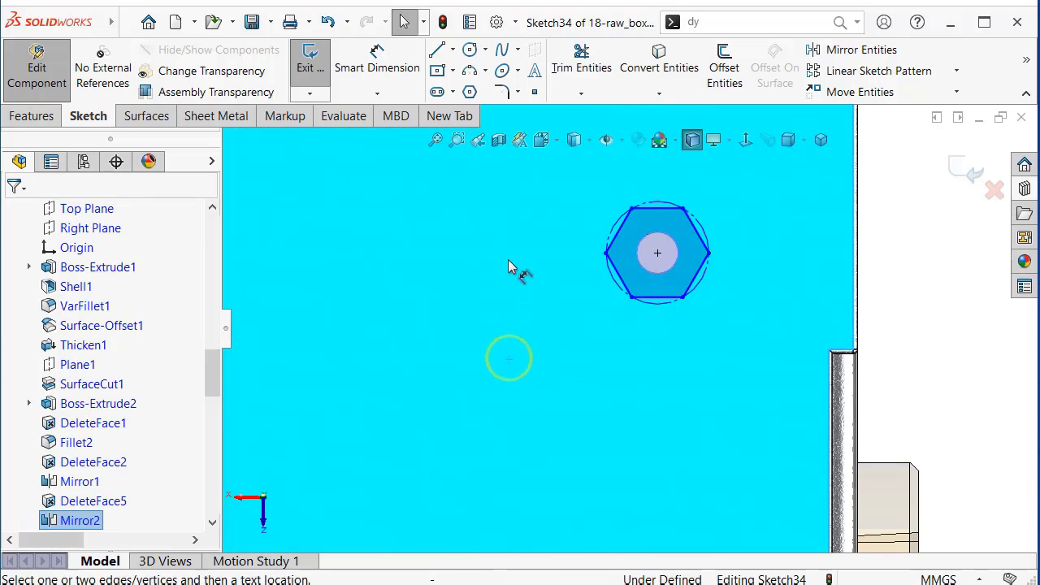
Dimension the hexagon's circumscribed circle to Ø4.62 mm, then tilt the view to inspect.
left_click(616, 232)
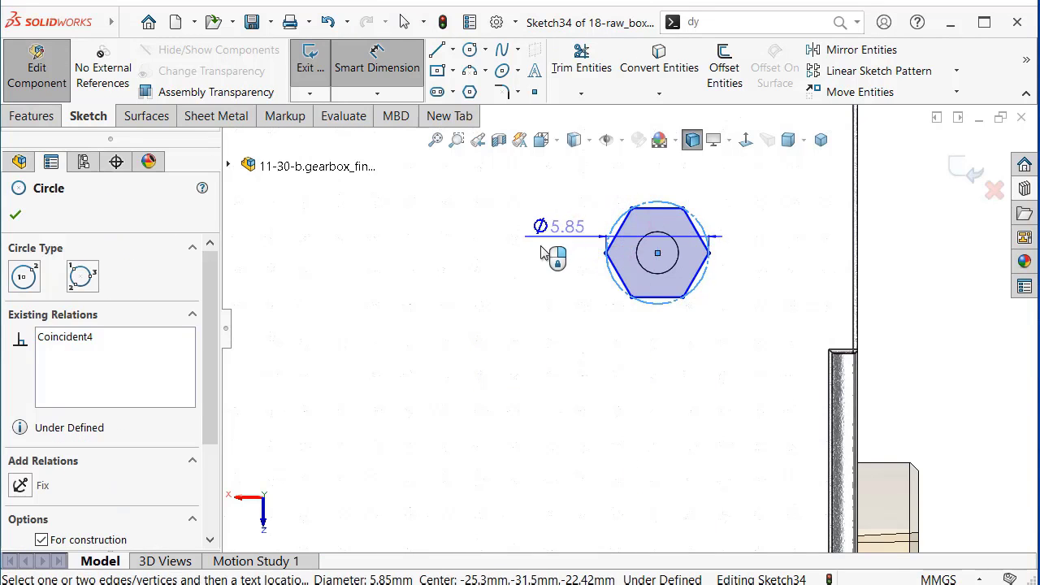
left_click(490, 391)
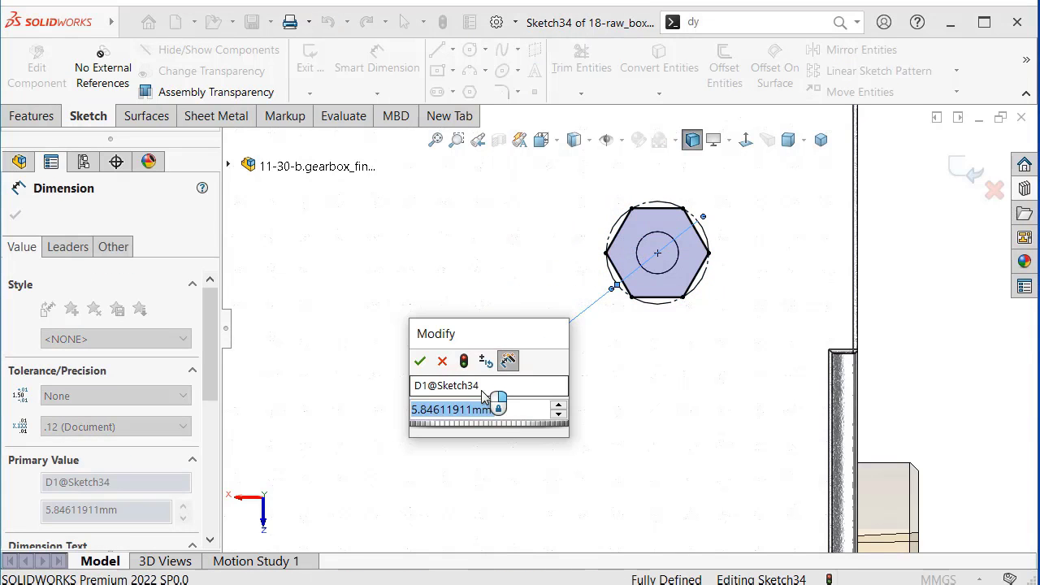
type("4,")
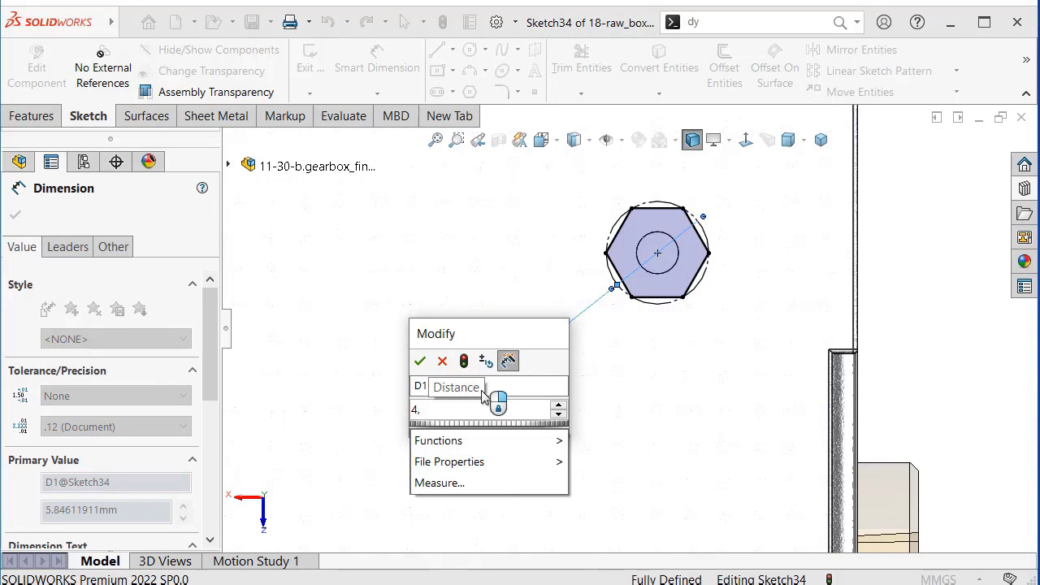
type("62")
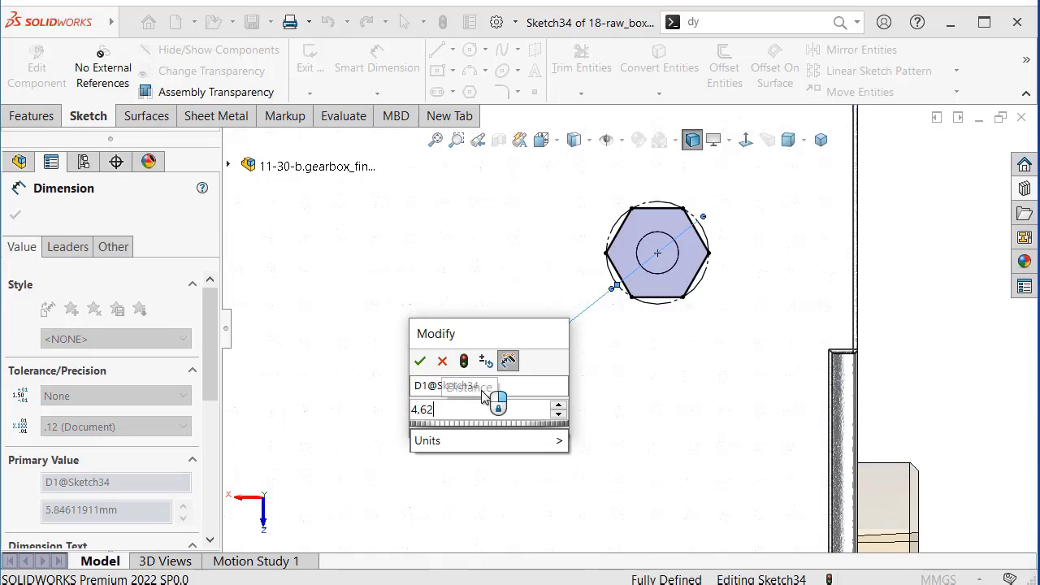
key("Return")
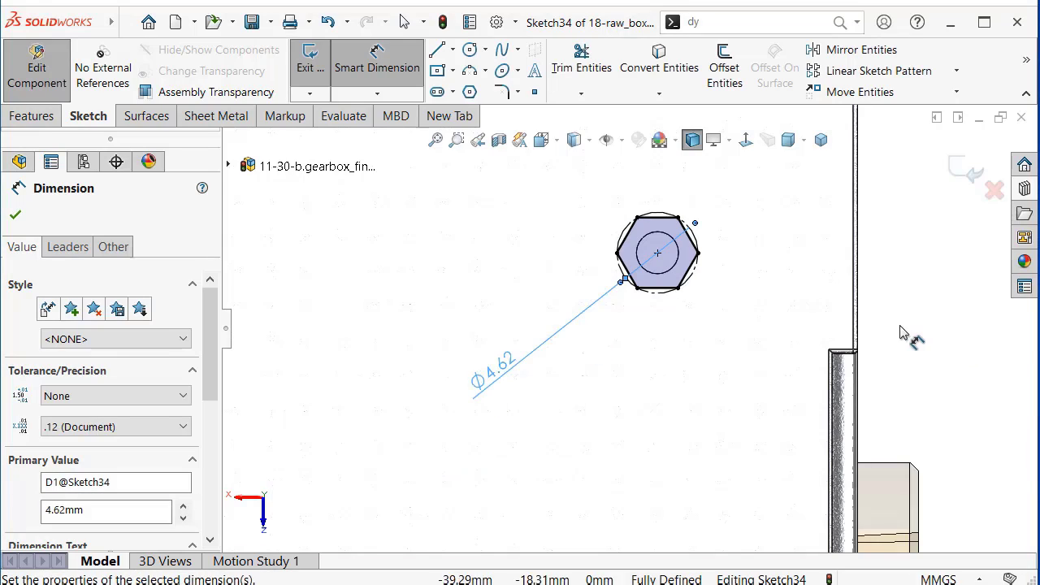
scroll(825, 350, "up", 3)
scroll(697, 391, "up", 3)
middle_click_drag(697, 390, 709, 397)
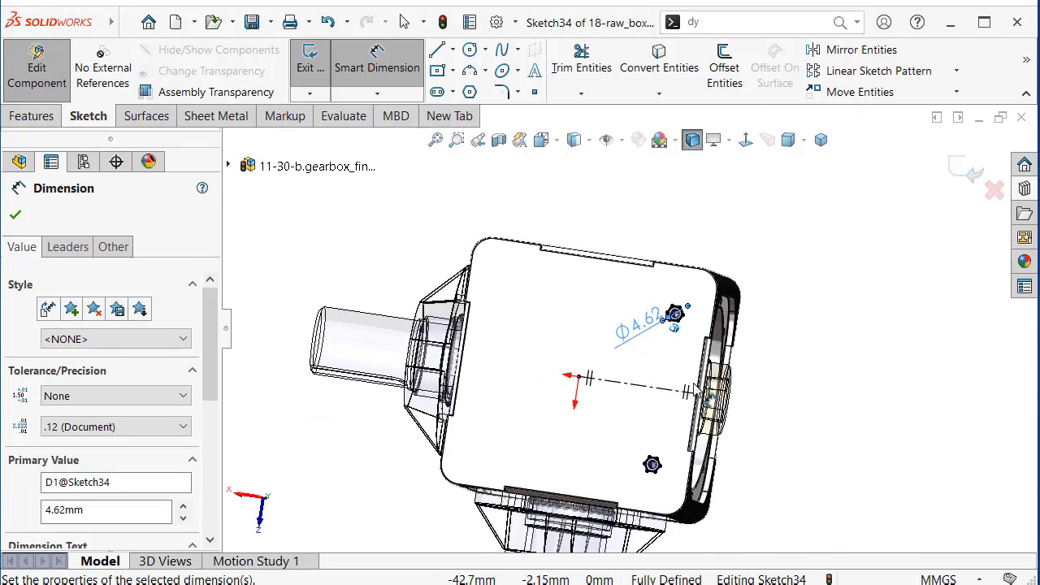
scroll(710, 397, "down", 1)
scroll(703, 394, "down", 2)
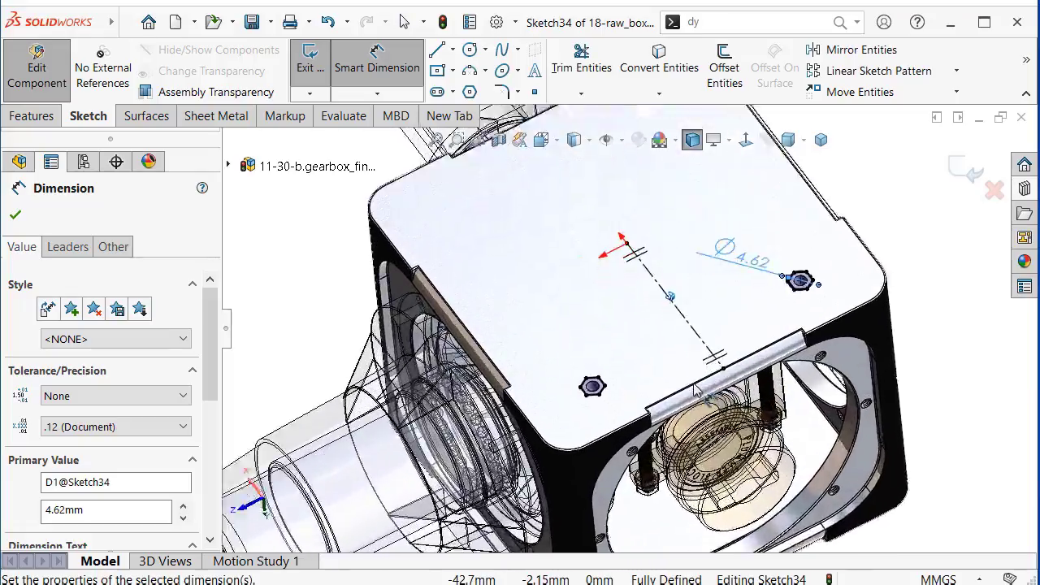
scroll(695, 390, "down", 2)
scroll(695, 390, "down", 1)
scroll(695, 391, "down", 1)
scroll(694, 390, "down", 1)
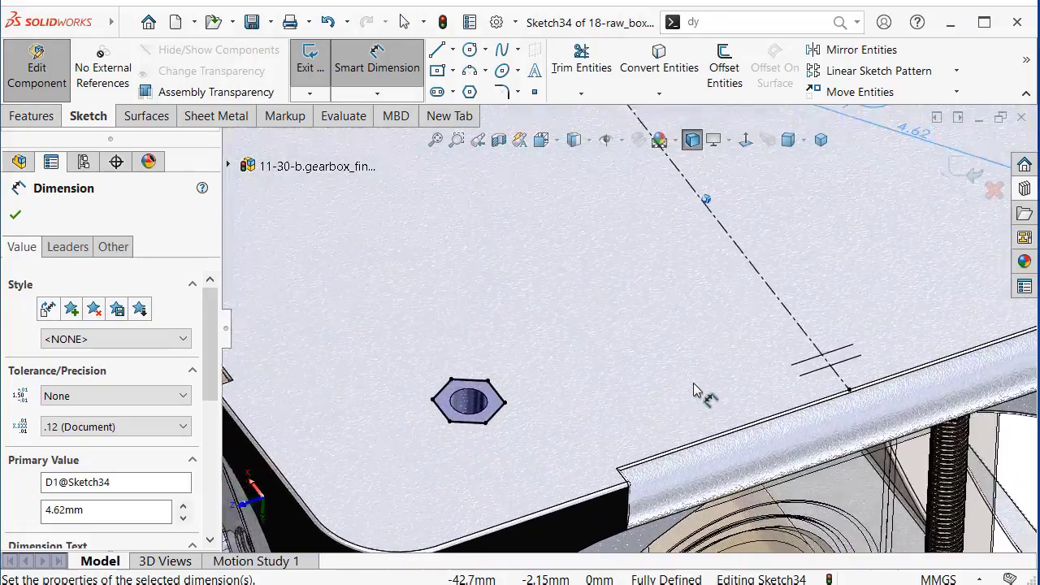
scroll(695, 390, "down", 1)
Extrude-cut the hexagon sketch Blind, 1 mm deep, into the box's top plate.
left_click(44, 116)
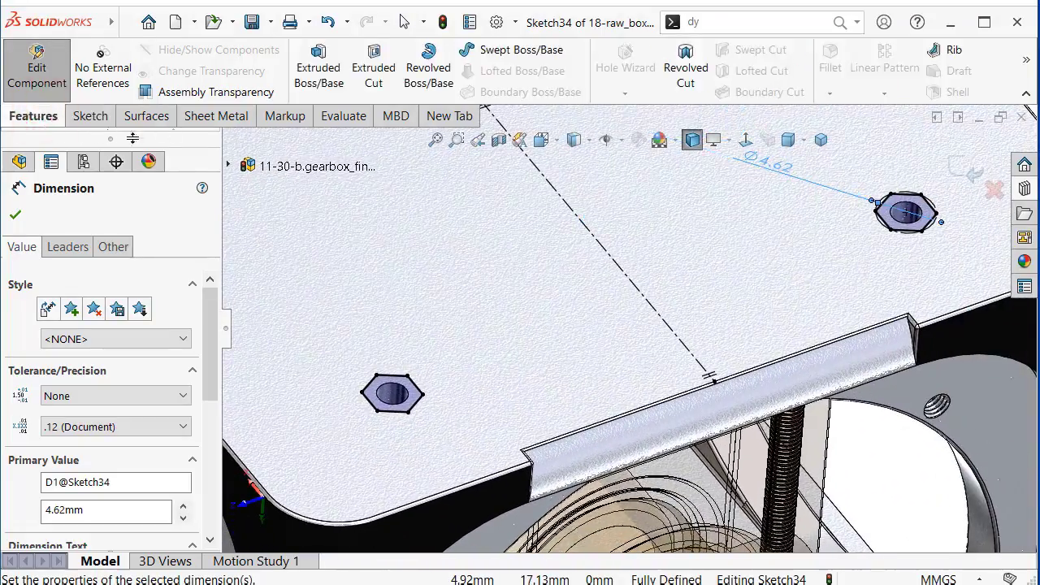
left_click(378, 64)
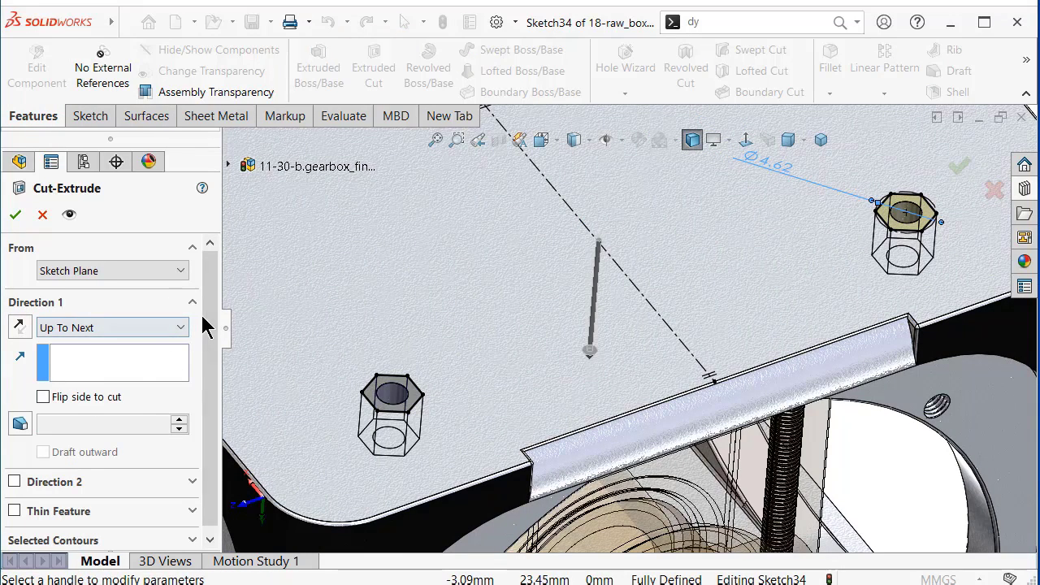
left_click_drag(210, 306, 208, 378)
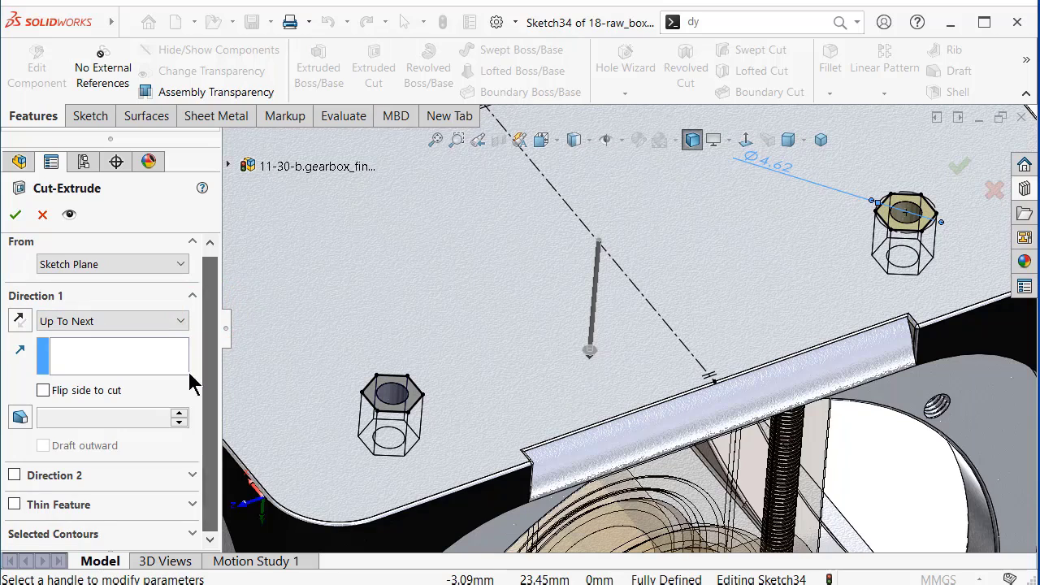
left_click(122, 323)
left_click(101, 340)
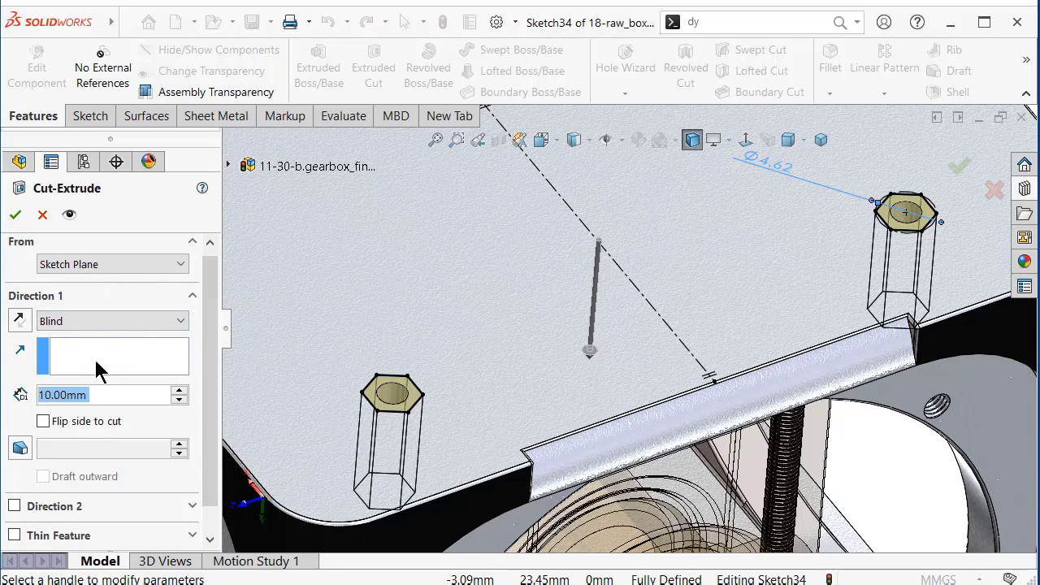
type("1")
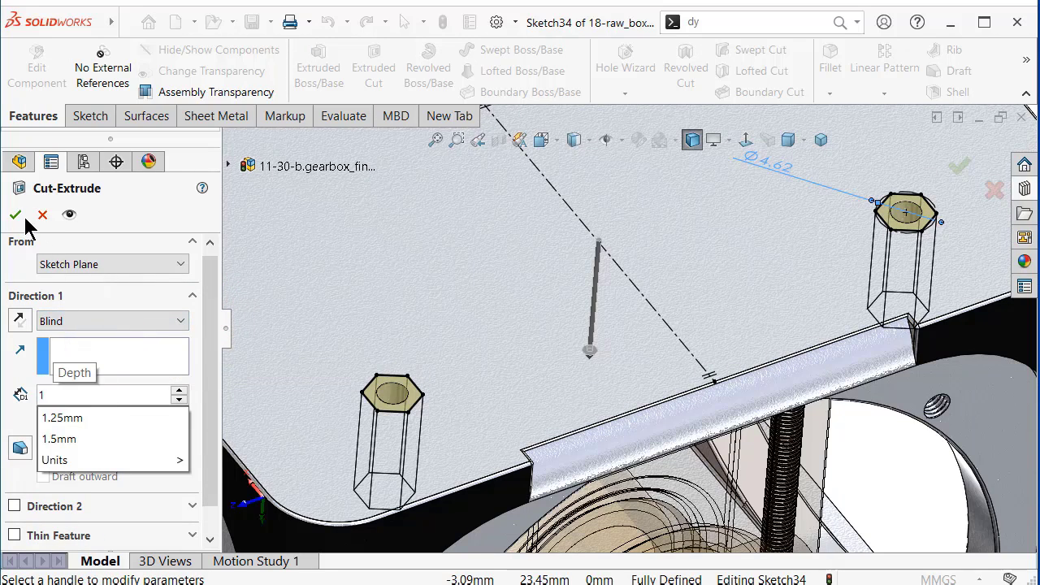
left_click(18, 218)
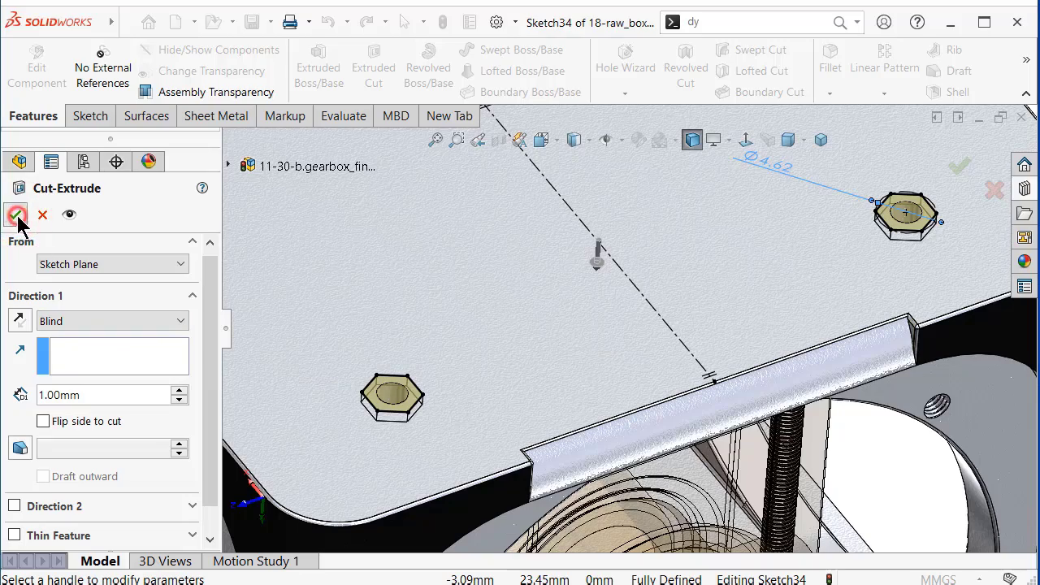
left_click(18, 218)
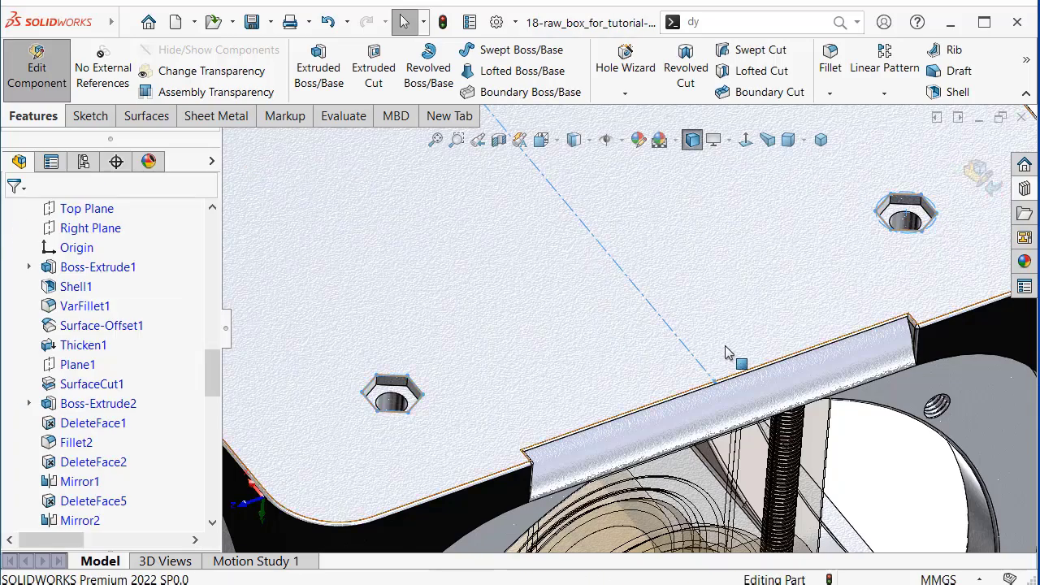
Check the hex nut recesses in Normal To, Right and Isometric views, then zoom to fit the box.
scroll(728, 353, "down", 3)
middle_click_drag(947, 199, 876, 224)
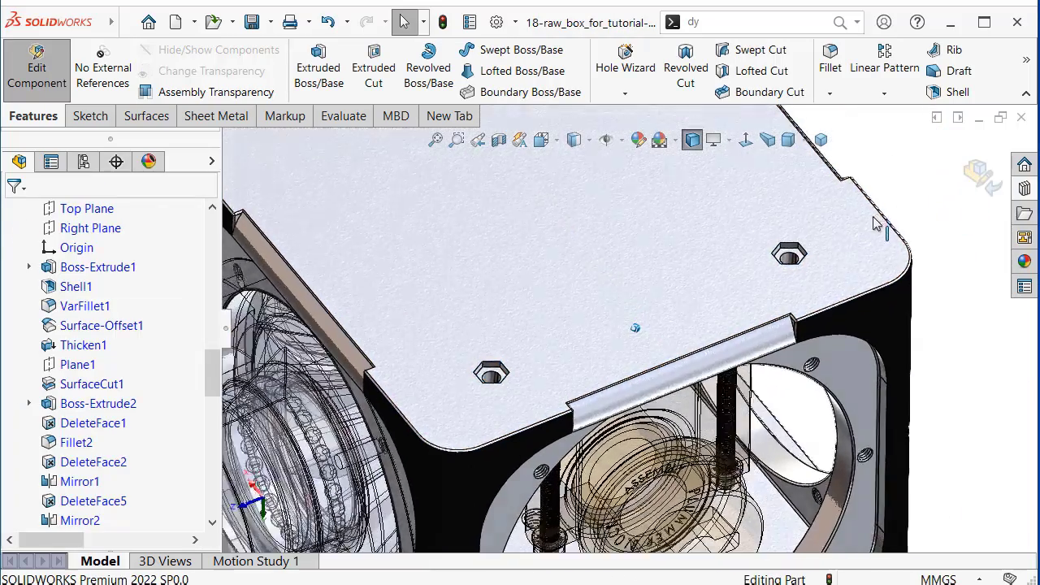
key("ctrl+8")
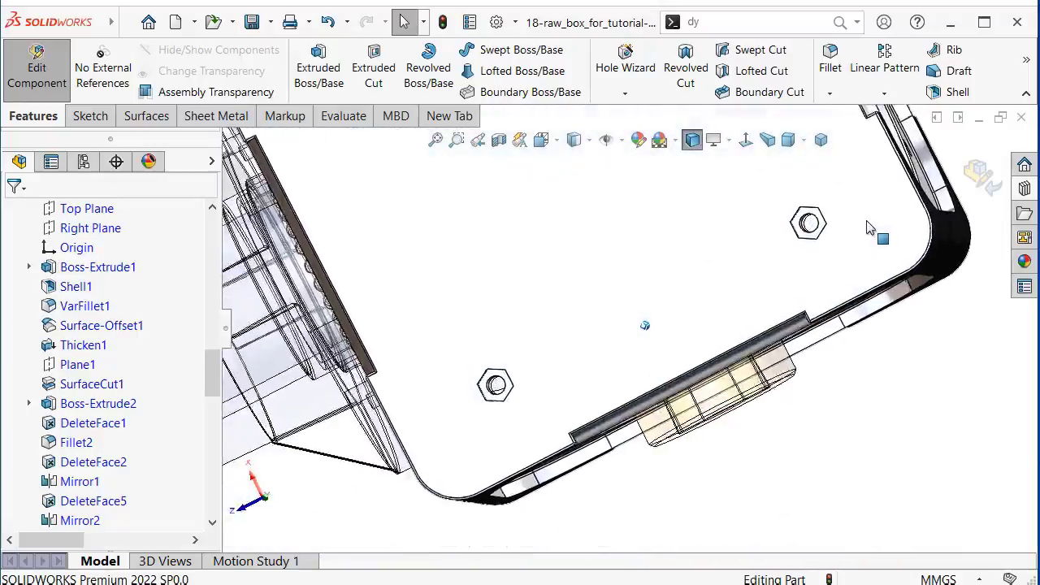
key("ctrl+3")
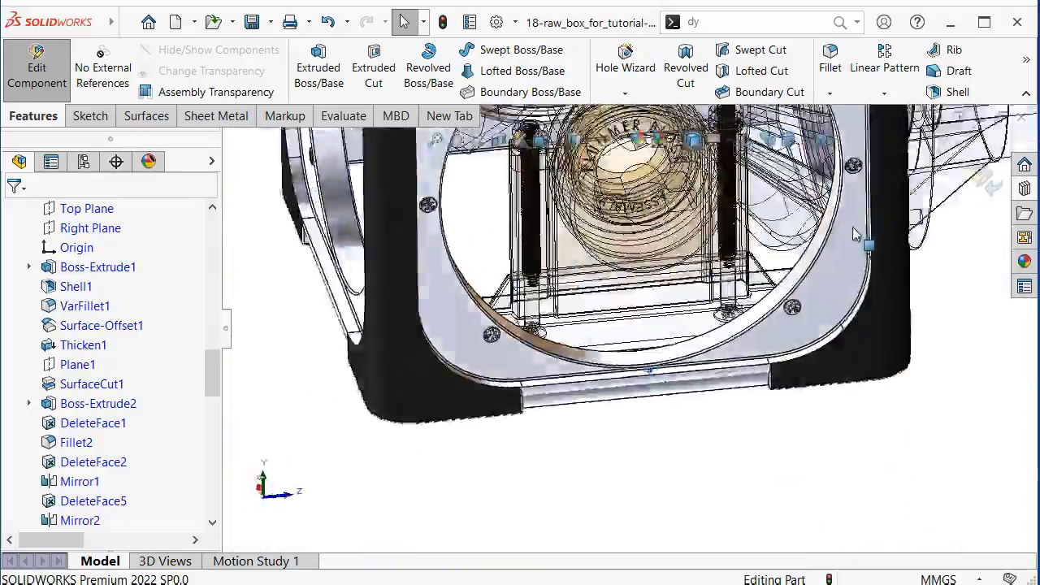
key("ctrl+7")
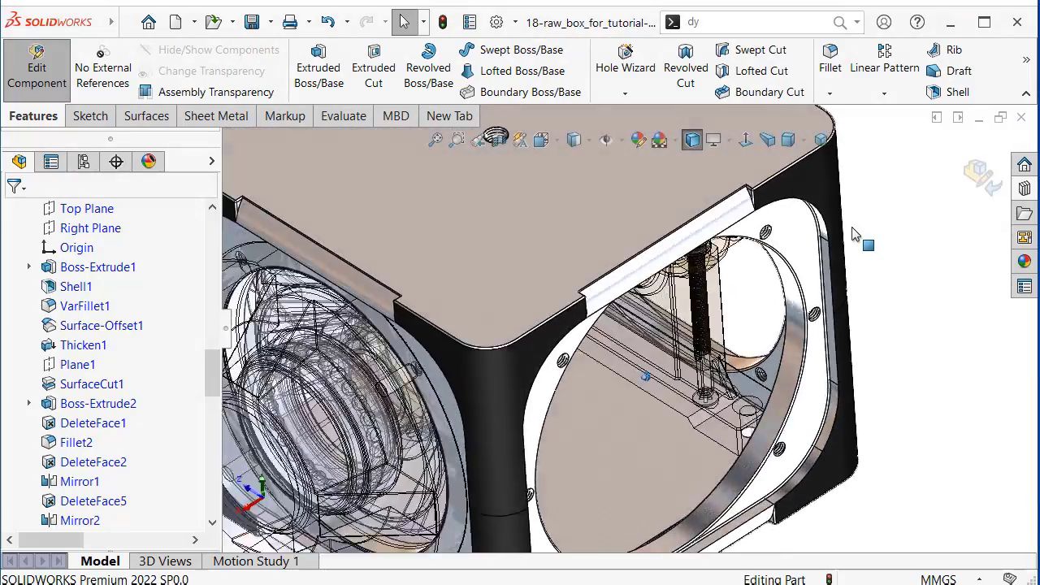
key("f")
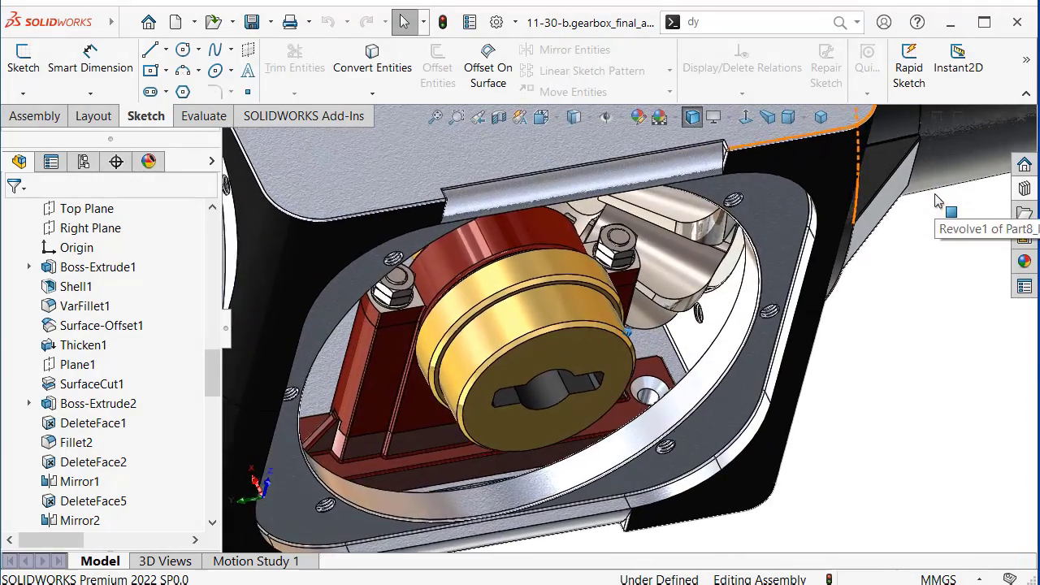
Try Smart Fasteners on the Assembly tab and dismiss the missing Toolbox error.
left_click(21, 115)
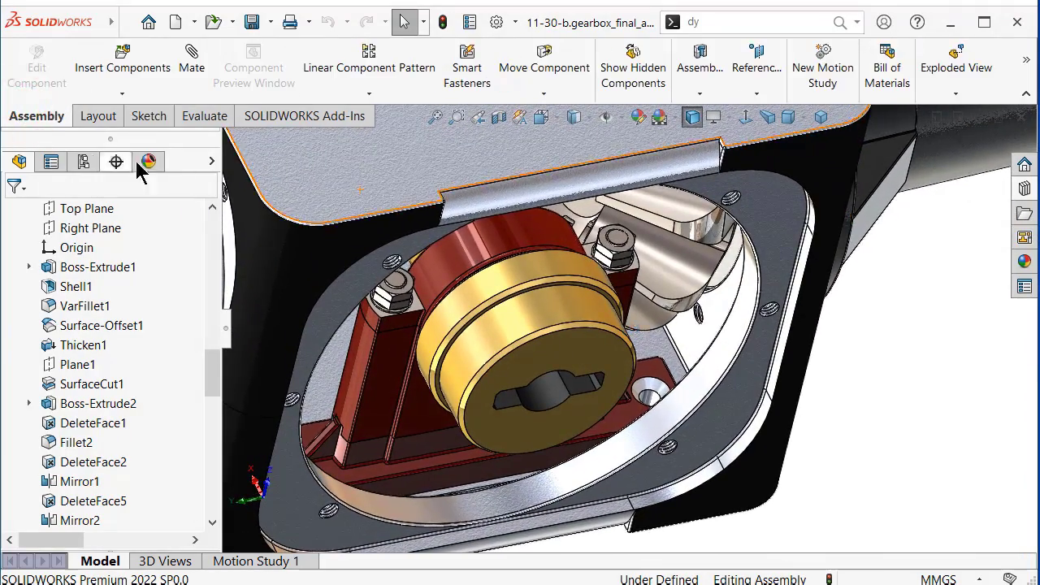
left_click(482, 70)
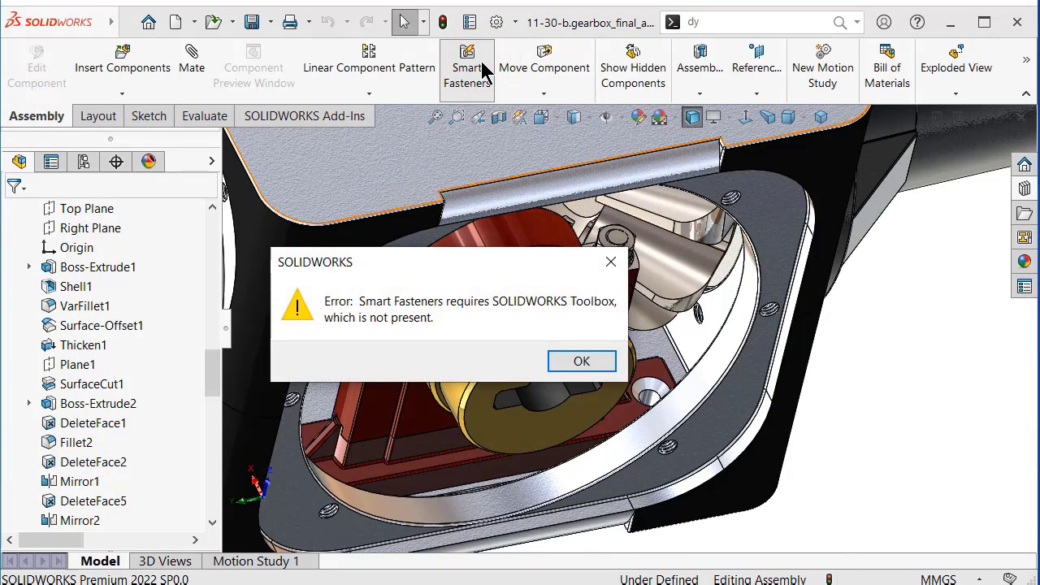
left_click(579, 364)
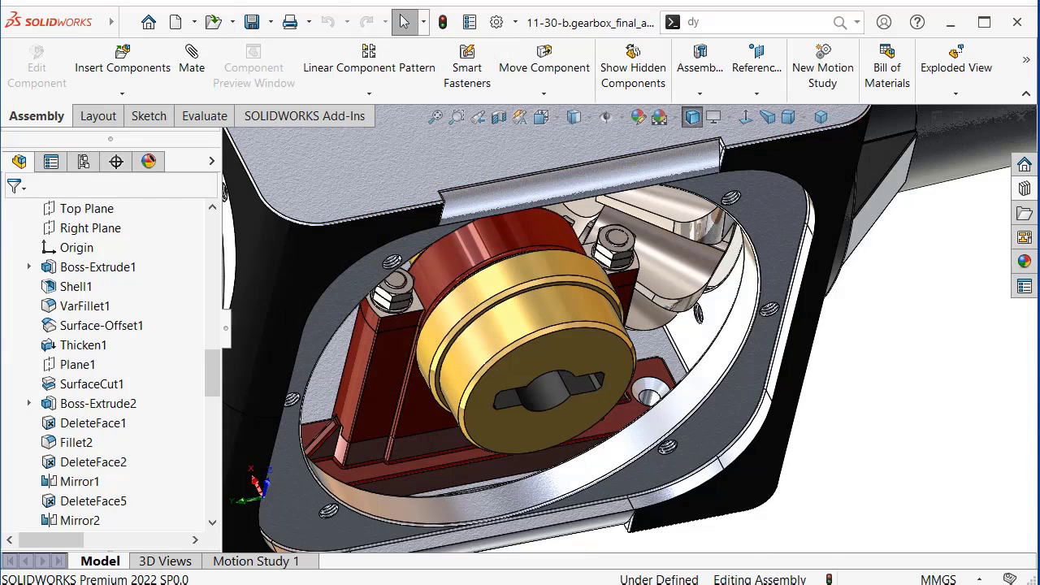
Enable the Toolbox add-in from the Toolbox library in the Design Library.
left_click(1026, 191)
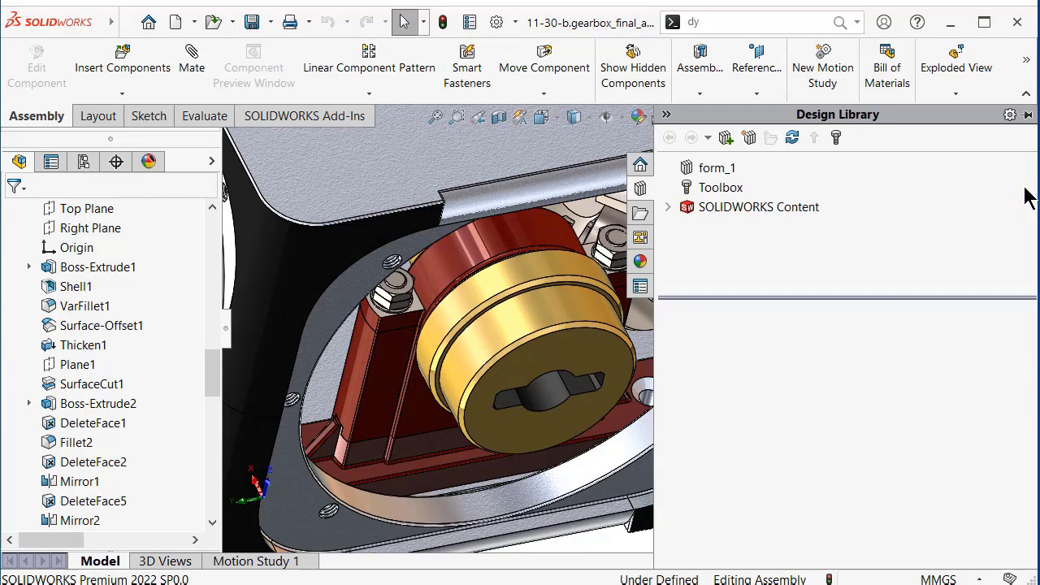
left_click(731, 195)
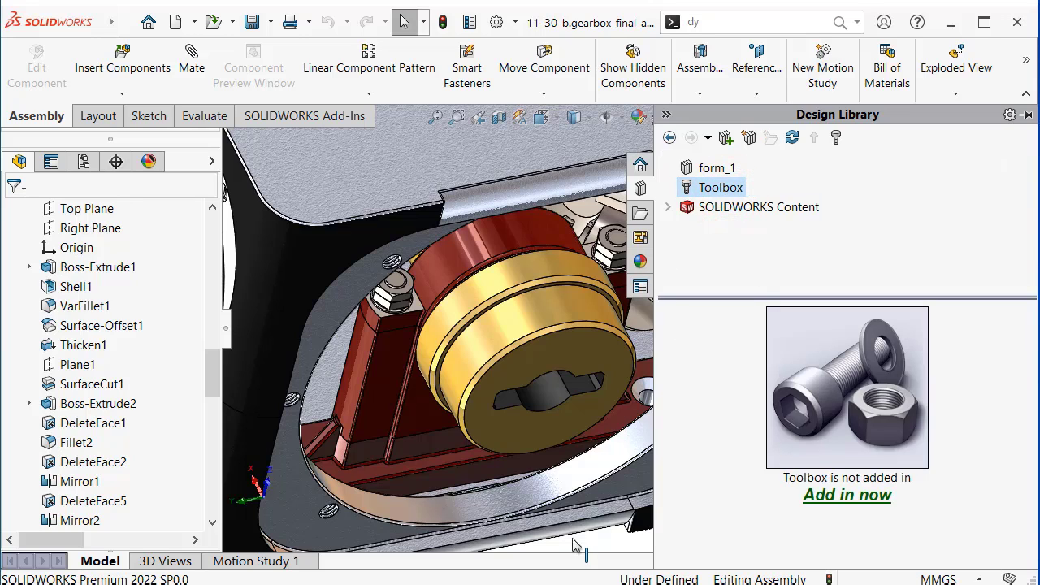
left_click(847, 496)
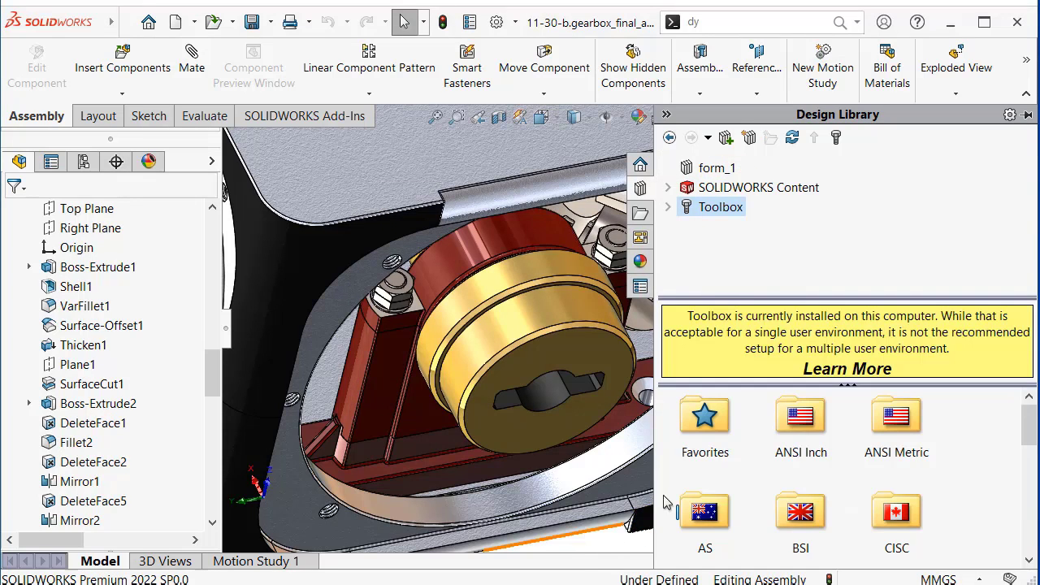
scroll(720, 446, "down", 1)
scroll(705, 452, "up", 1)
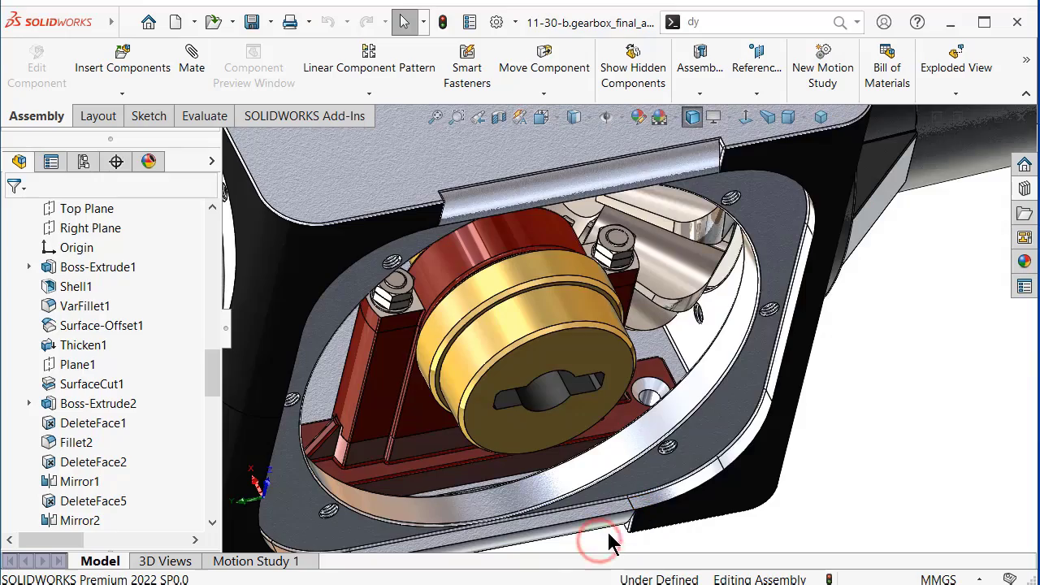
scroll(609, 541, "down", 1)
scroll(656, 467, "down", 2)
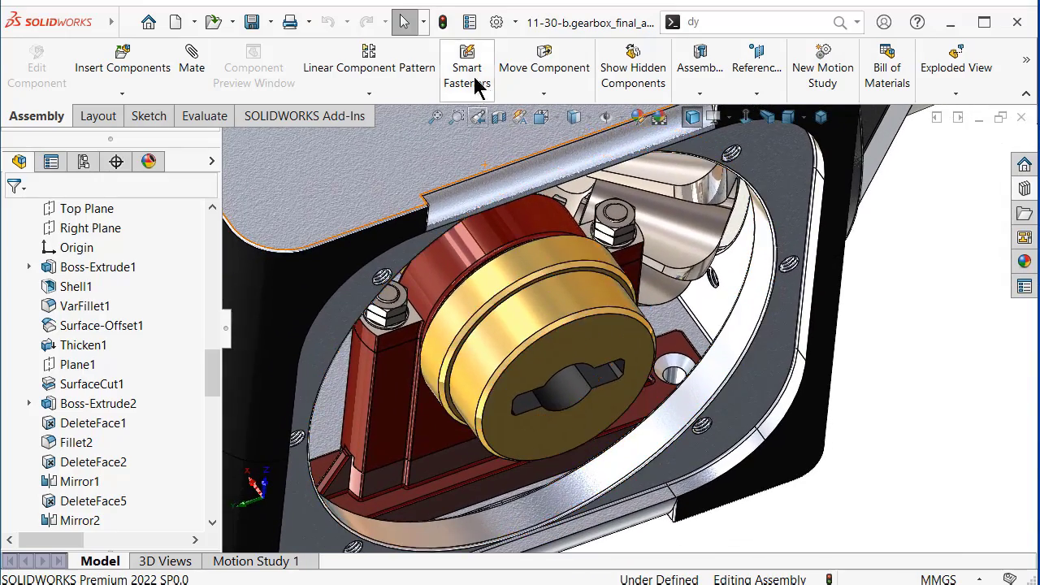
Launch Smart Fasteners, accept the calculation-time warning, and pick the M2 countersunk hole on the plummer block base.
left_click(467, 81)
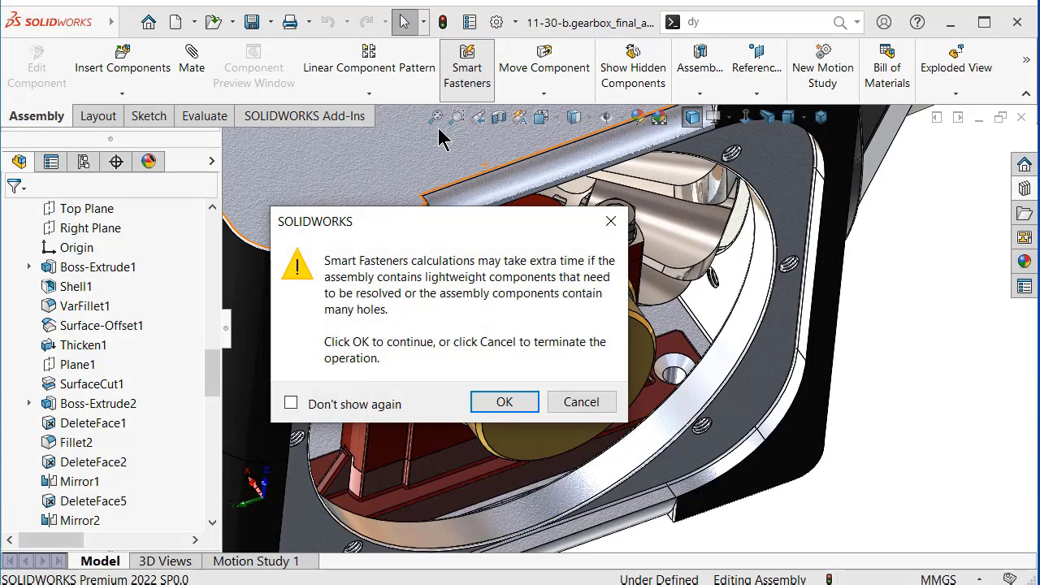
left_click(512, 404)
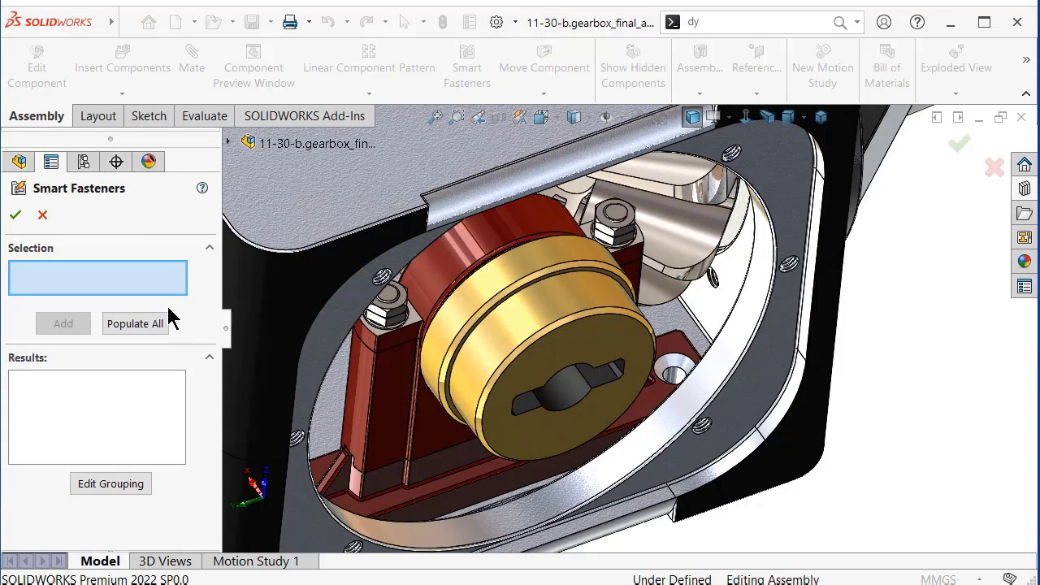
left_click(668, 370)
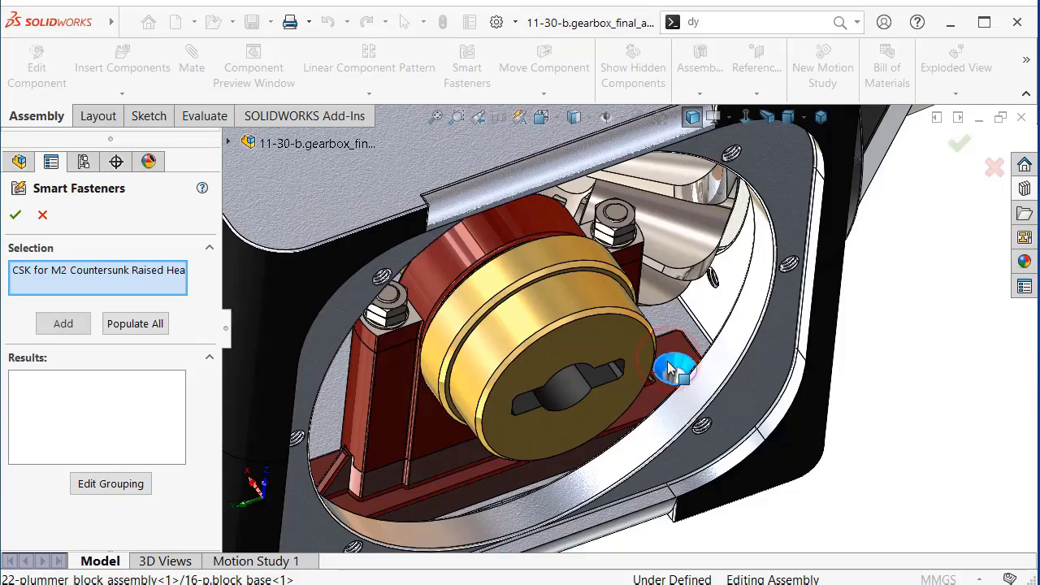
middle_click_drag(591, 393, 551, 405)
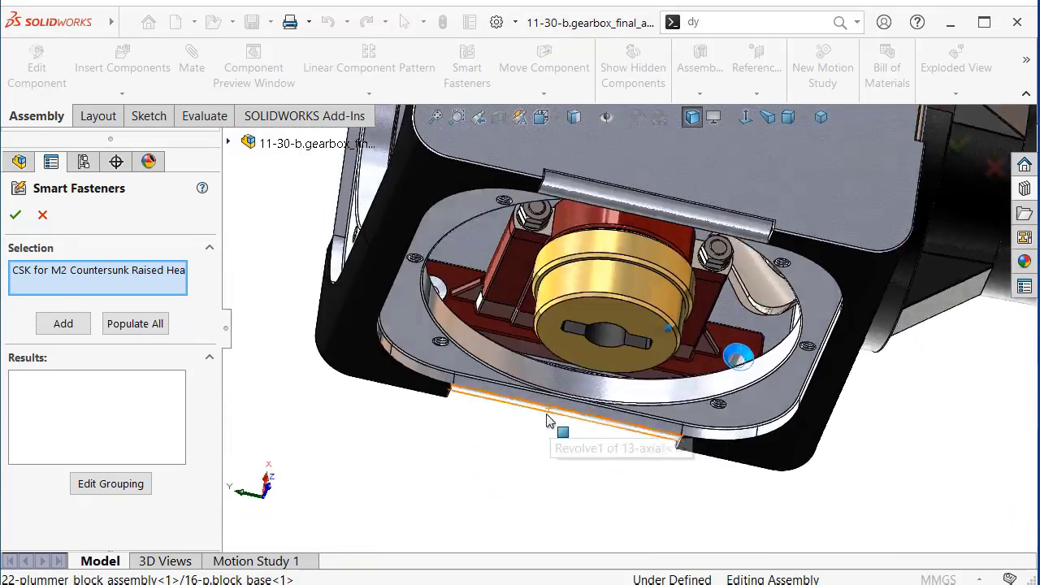
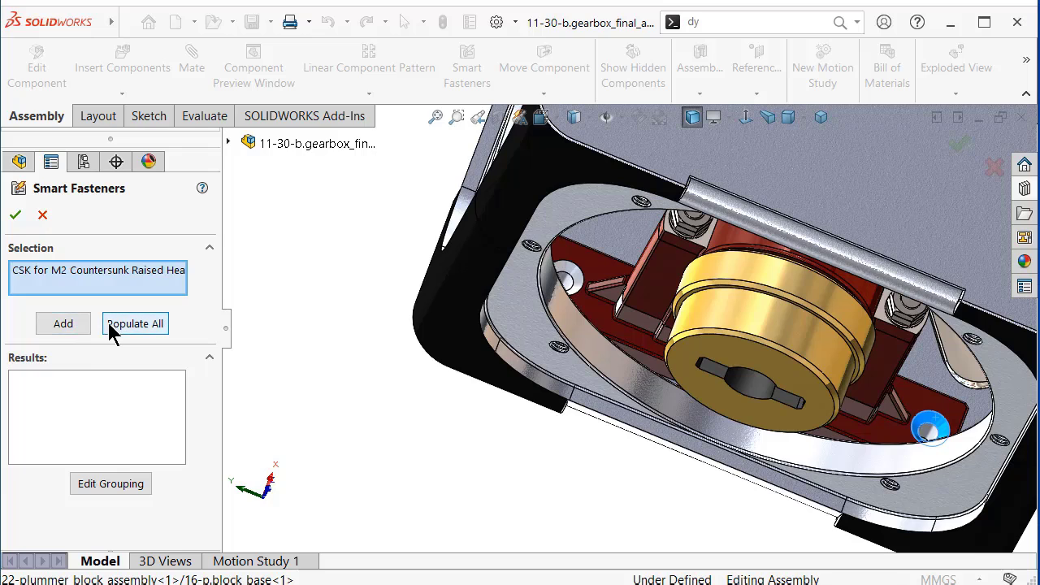
Fill the plate's countersunk holes with M2 × 10 mm ISO countersunk screws with schematic threads.
left_click(63, 324)
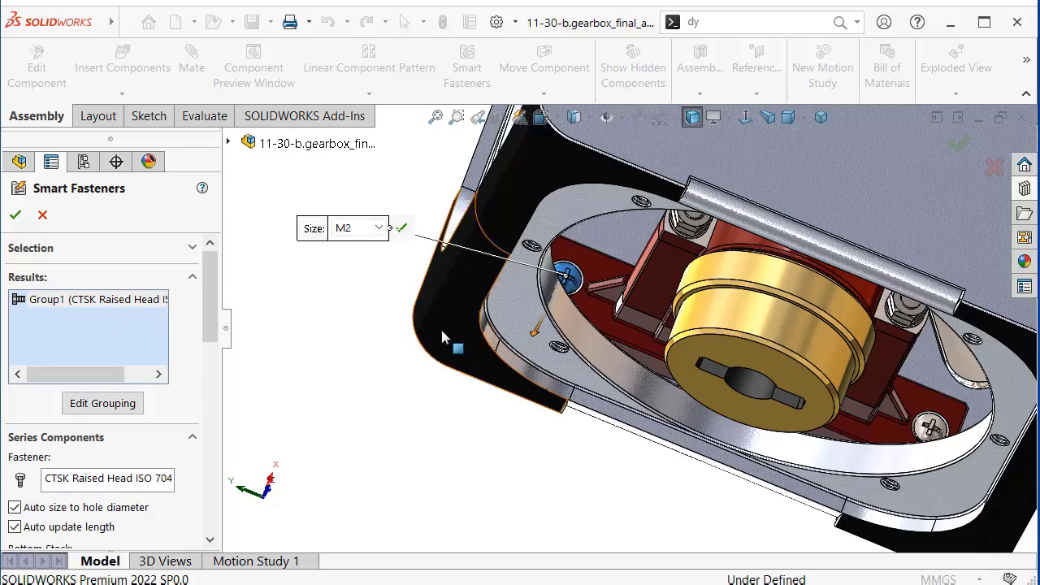
mouse_move(443, 337)
middle_mouse_down()
mouse_move(431, 339)
mouse_move(434, 332)
middle_mouse_up()
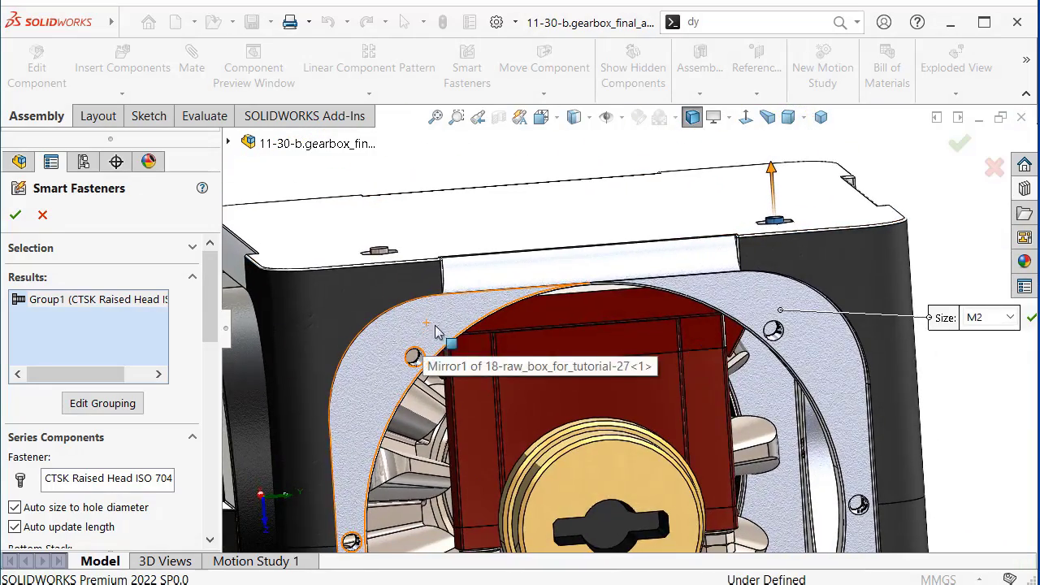
left_click(154, 305)
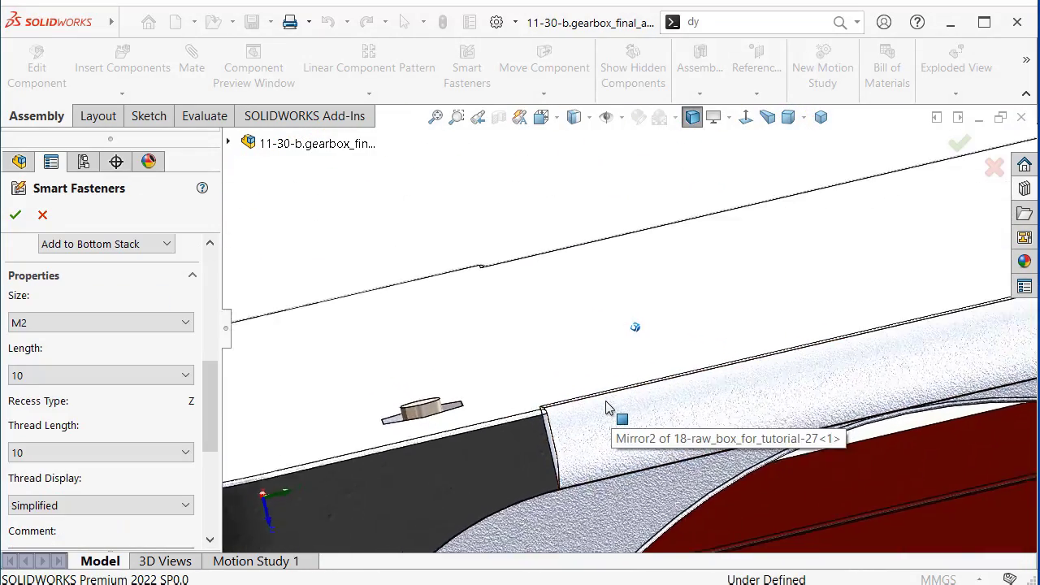
key("ctrl+3")
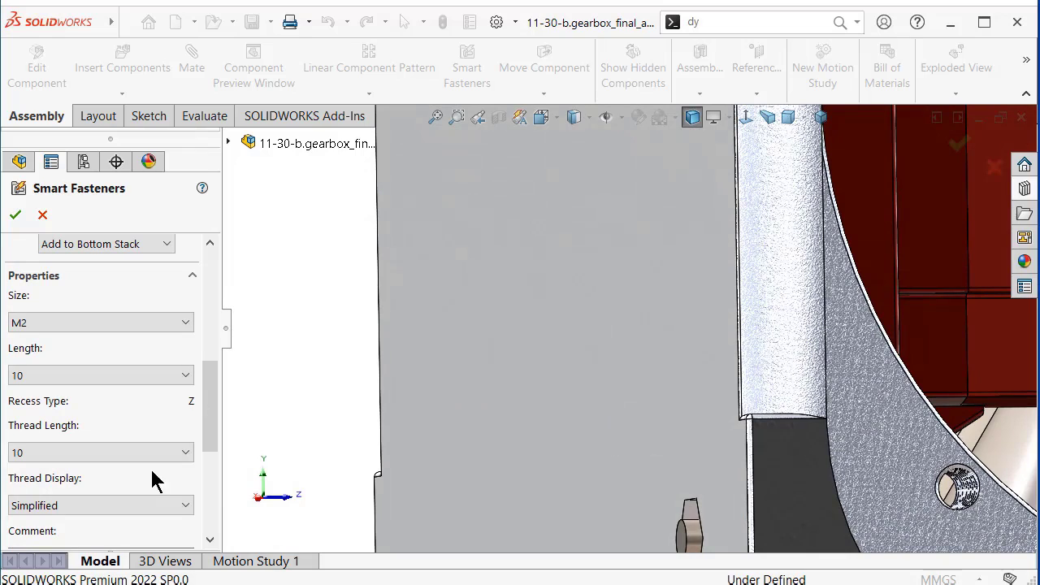
left_click(139, 506)
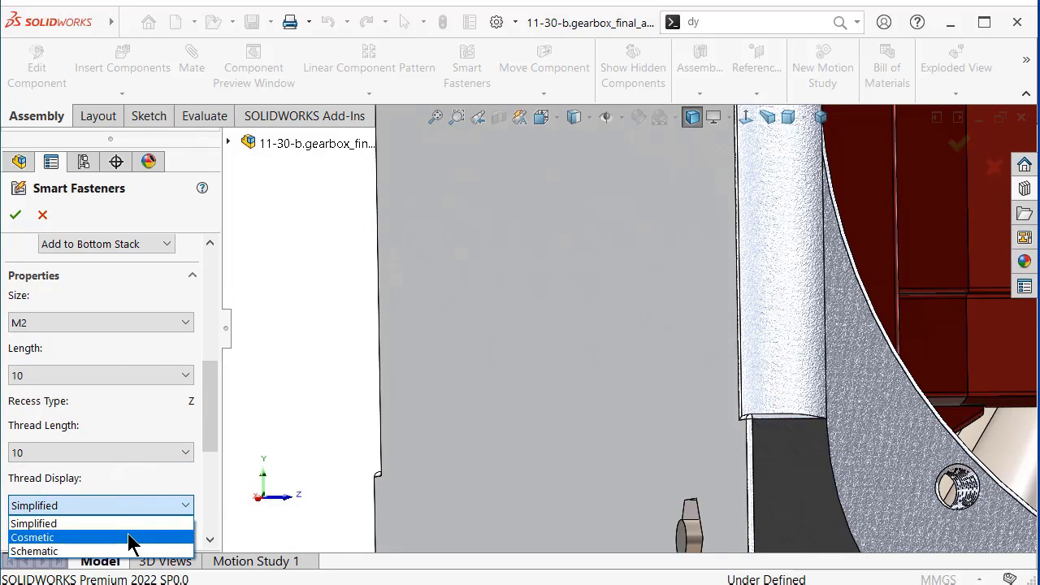
left_click(124, 551)
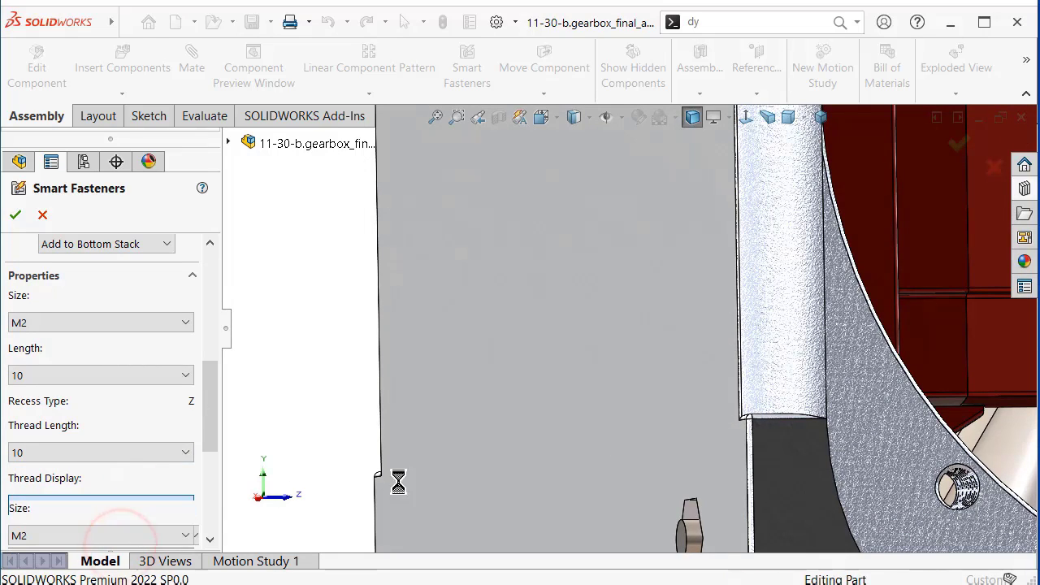
key("ctrl+shift+z")
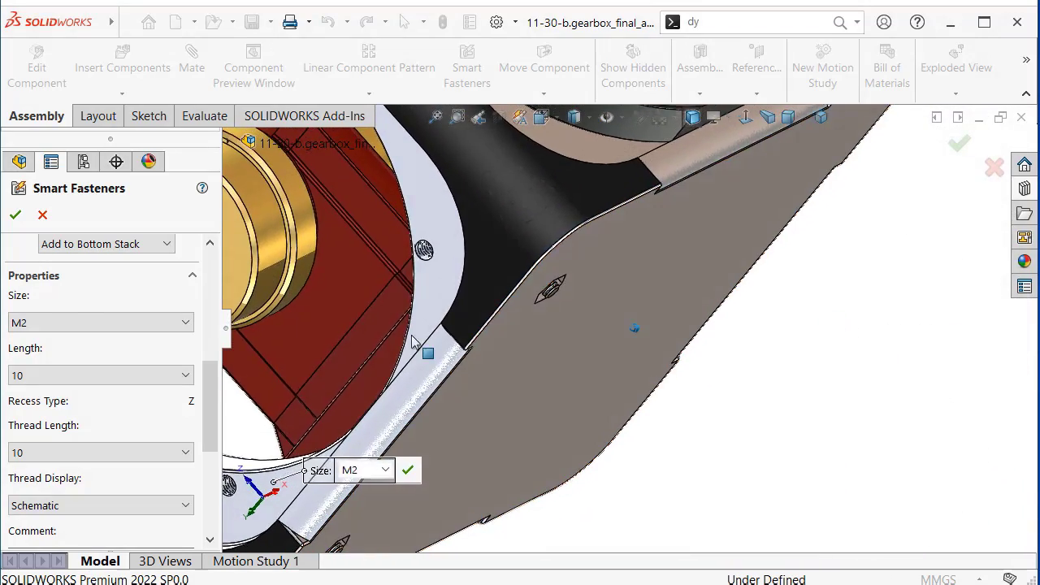
left_click(17, 216)
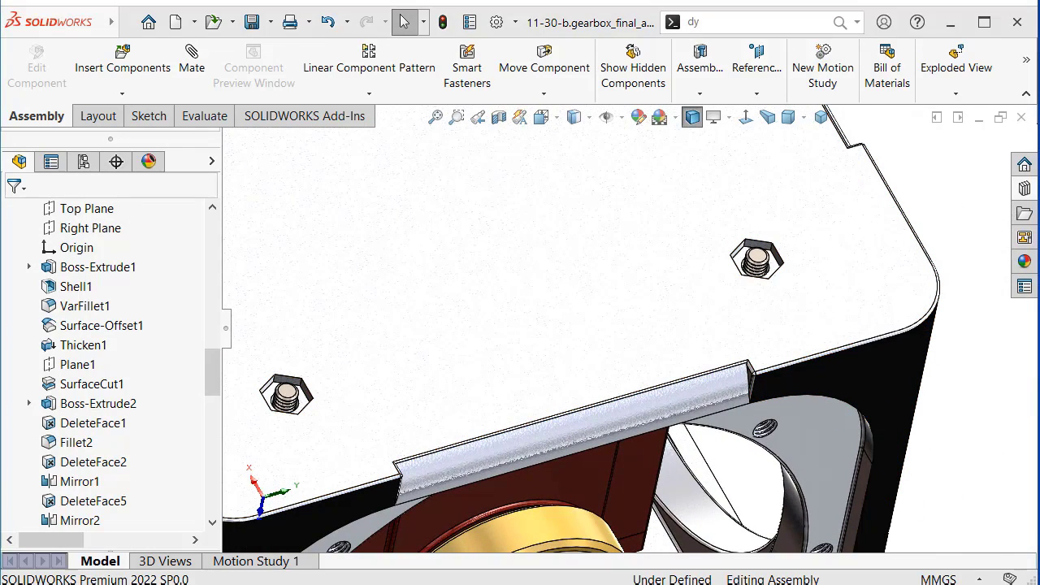
Browse the Design Library Toolbox to ISO > Nuts > Hex Nuts.
left_click(1026, 188)
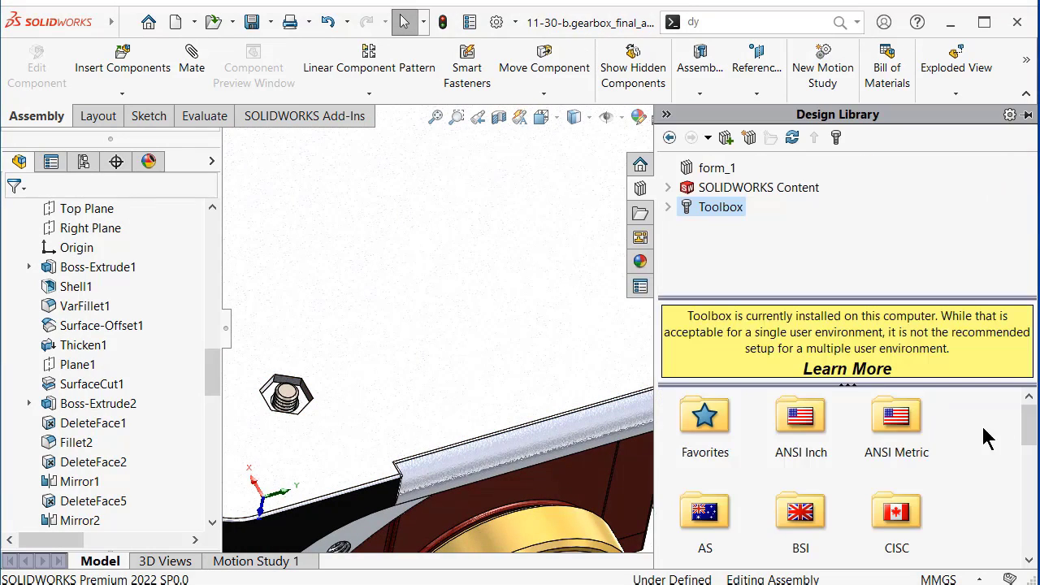
left_click_drag(1024, 446, 1024, 510)
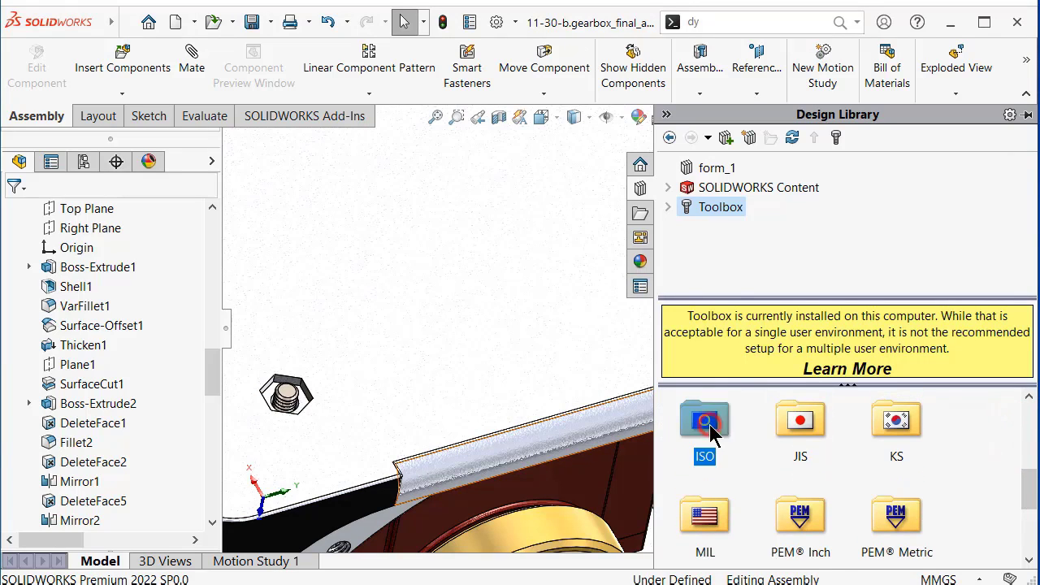
double_click(708, 429)
scroll(1031, 455, "down", 1)
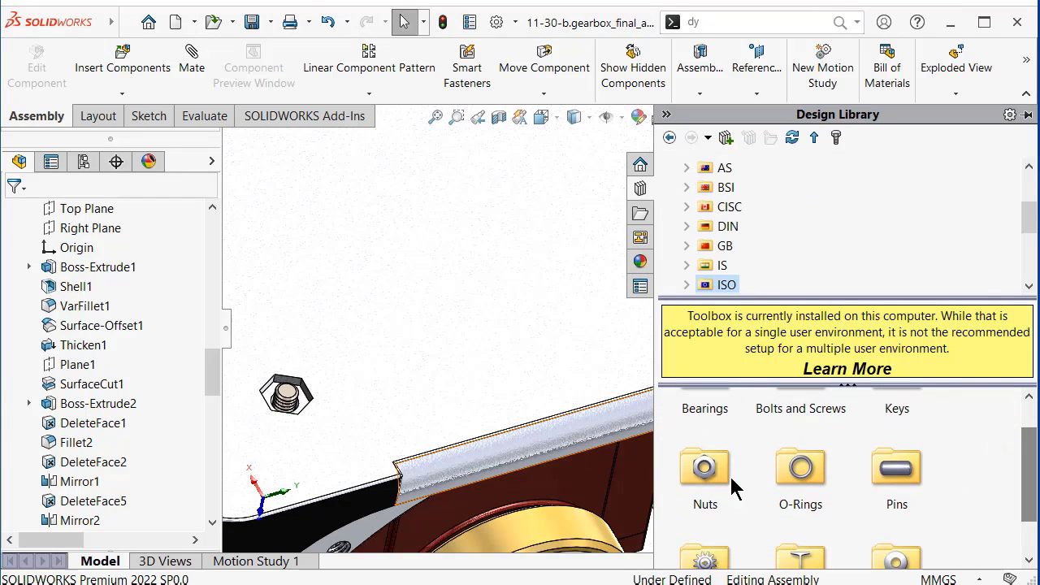
double_click(707, 477)
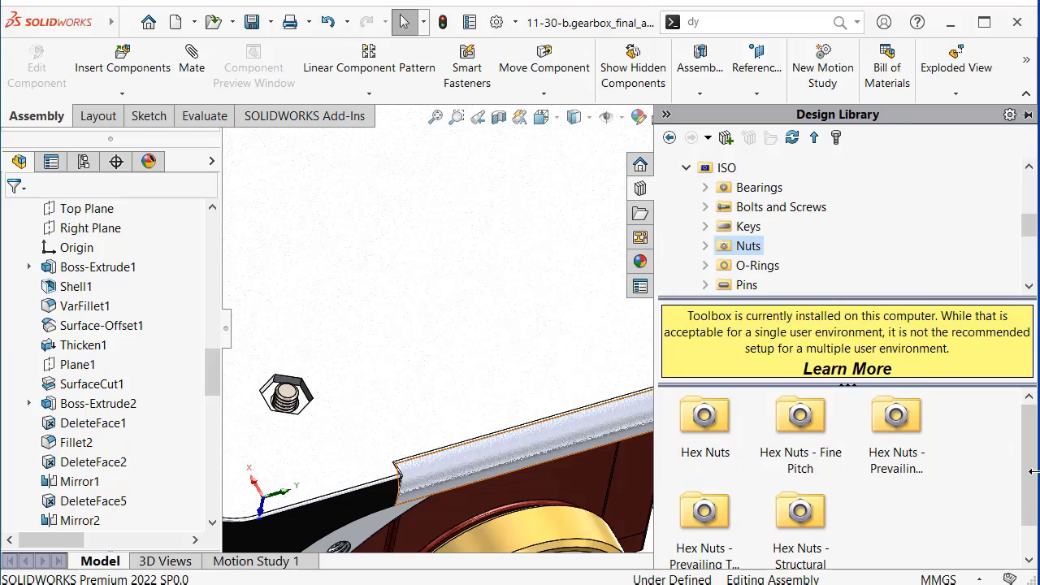
left_click_drag(1031, 488, 1029, 499)
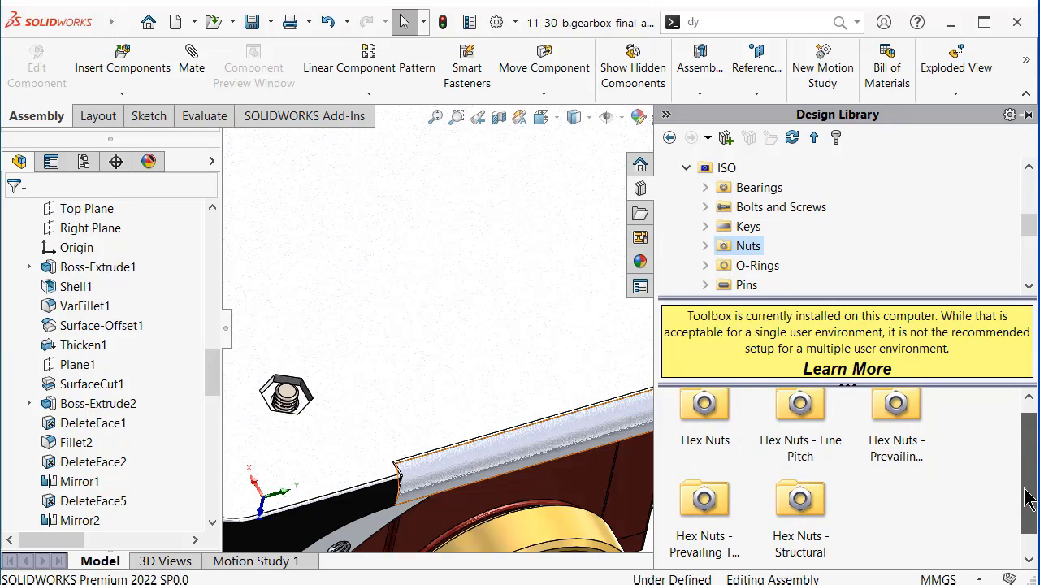
left_click_drag(1029, 499, 1031, 506)
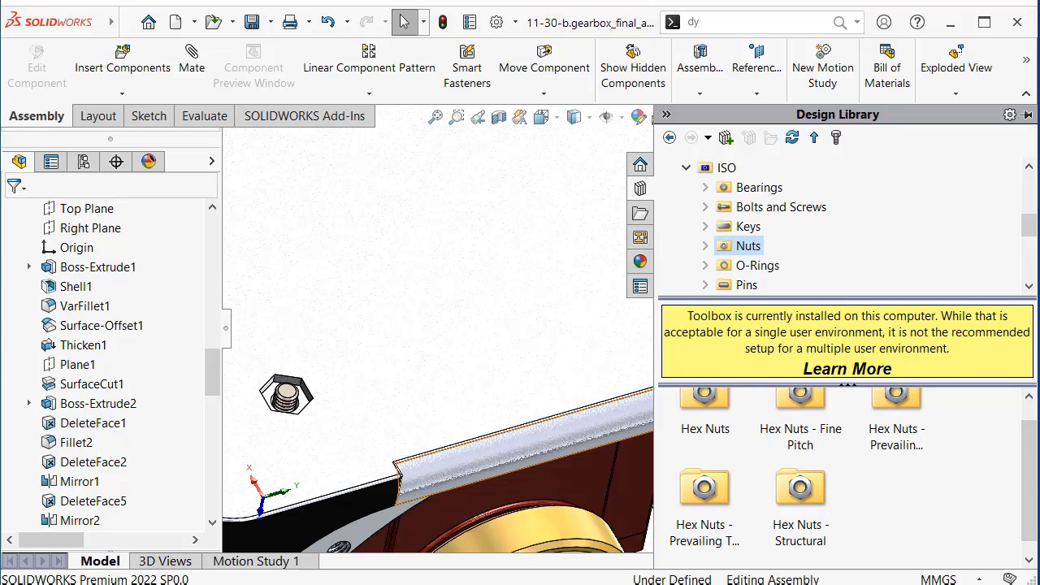
key("BackSpace")
double_click(704, 514)
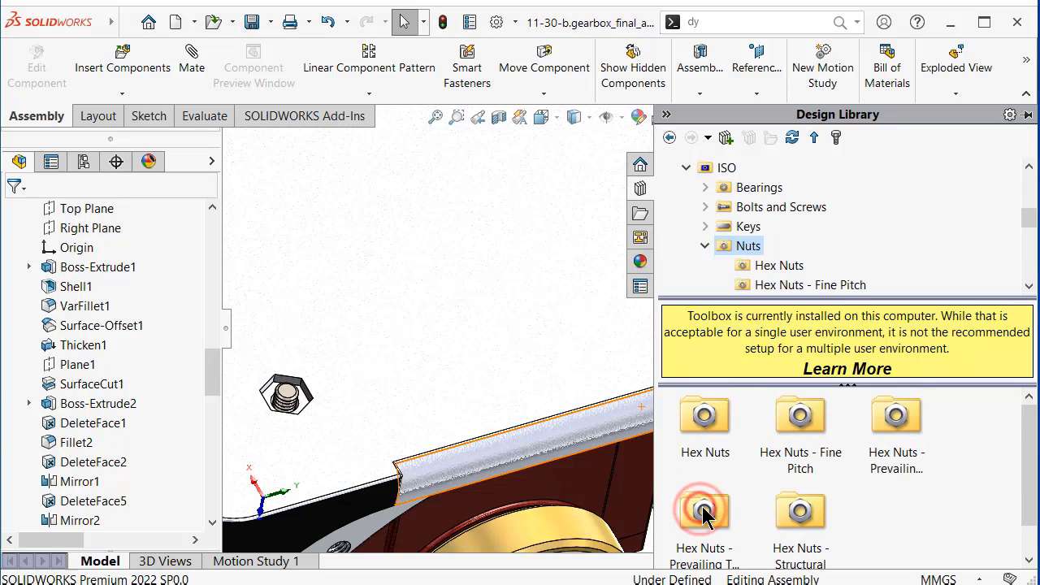
double_click(707, 446)
Drag an ISO 4035 M2 hex thin nut onto a screw hole of the top plate.
left_click_drag(1036, 472, 1028, 514)
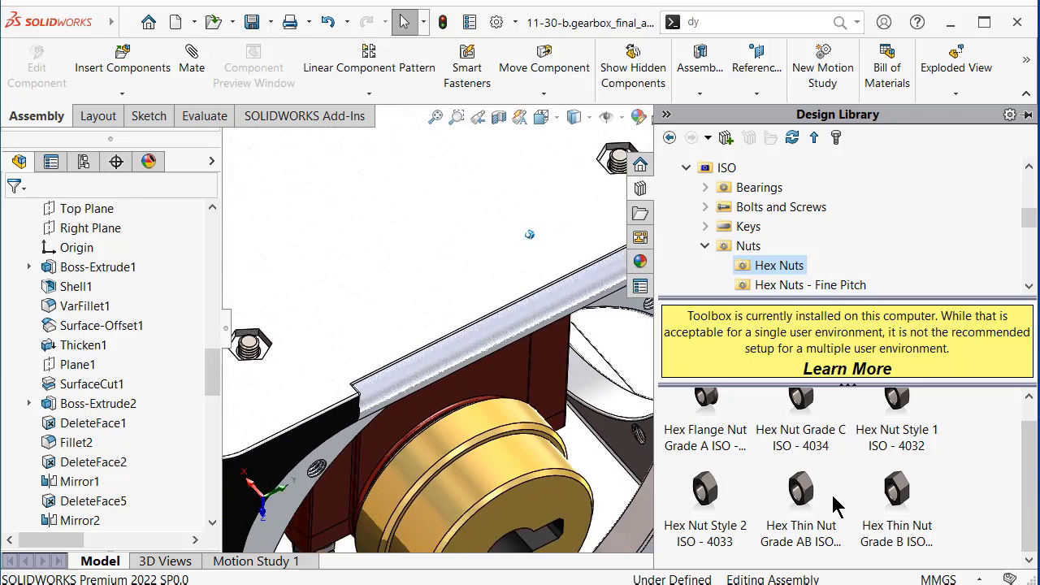
scroll(726, 445, "up", 1)
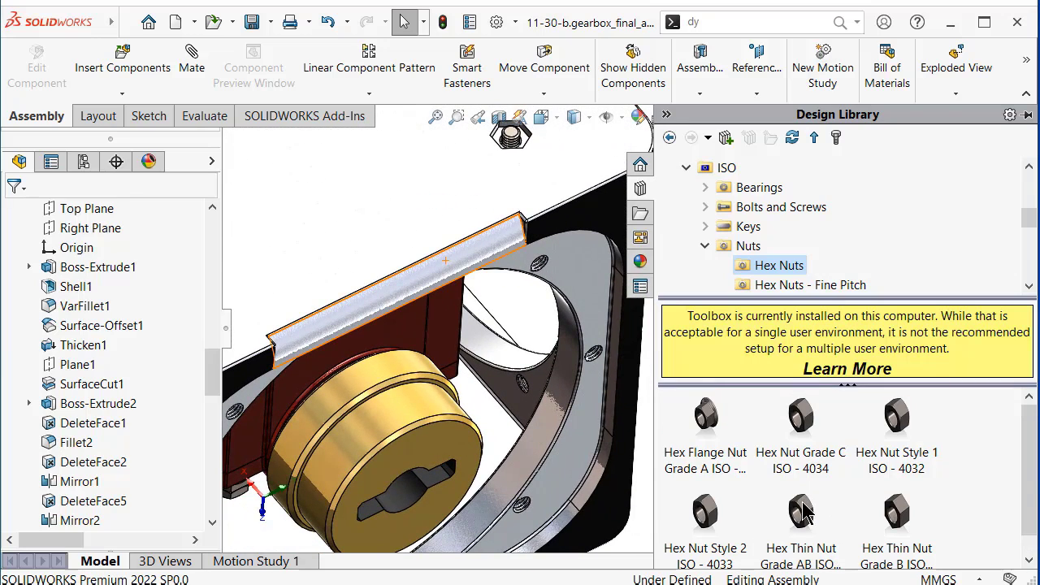
left_click_drag(801, 511, 529, 155)
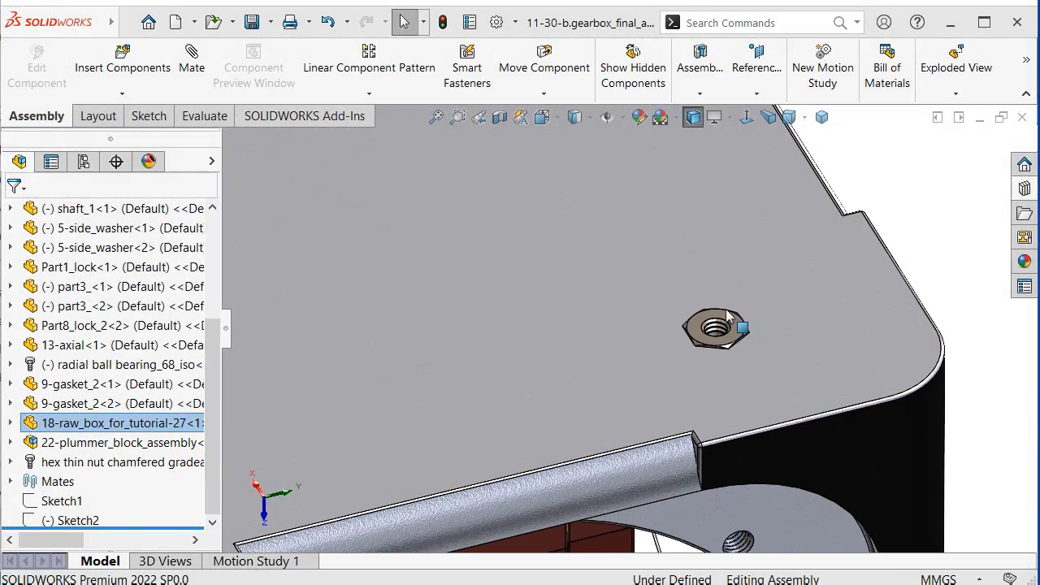
scroll(773, 323, "down", 5)
Copy the hex thin nut with mates into the other pocket, using its bore and pocket faces.
right_click(714, 317)
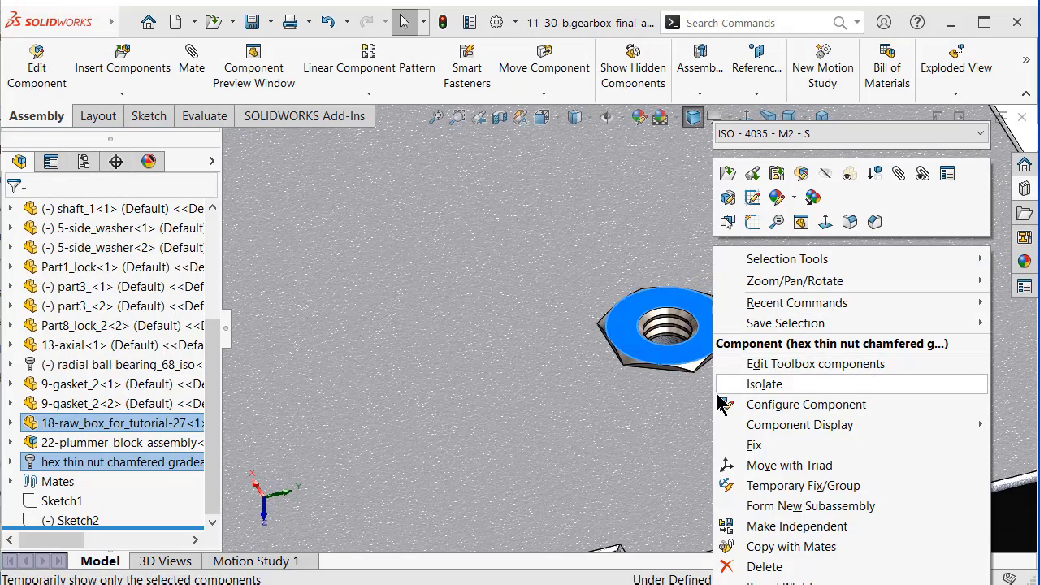
left_click(756, 549)
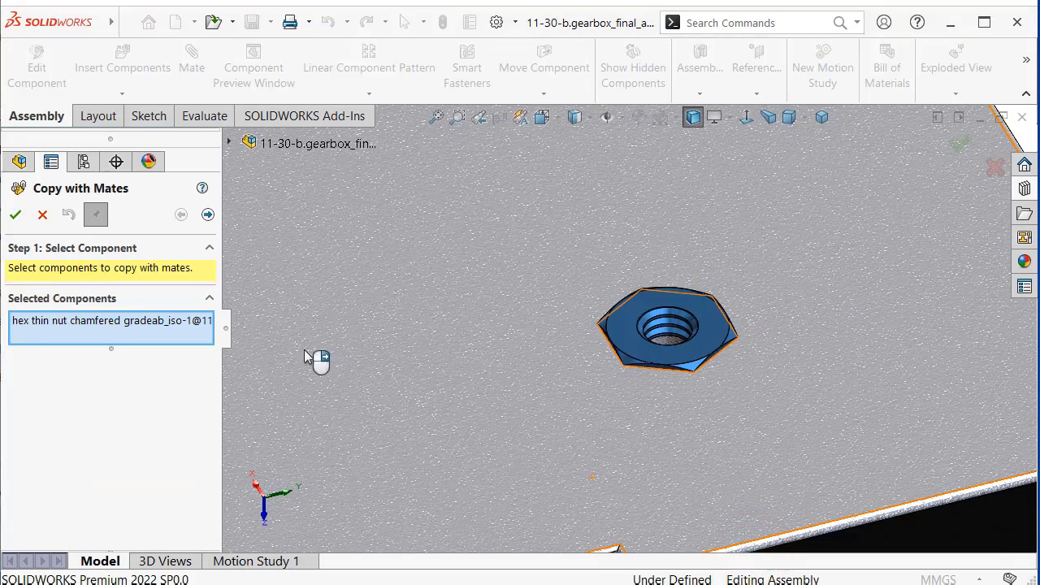
left_click(208, 216)
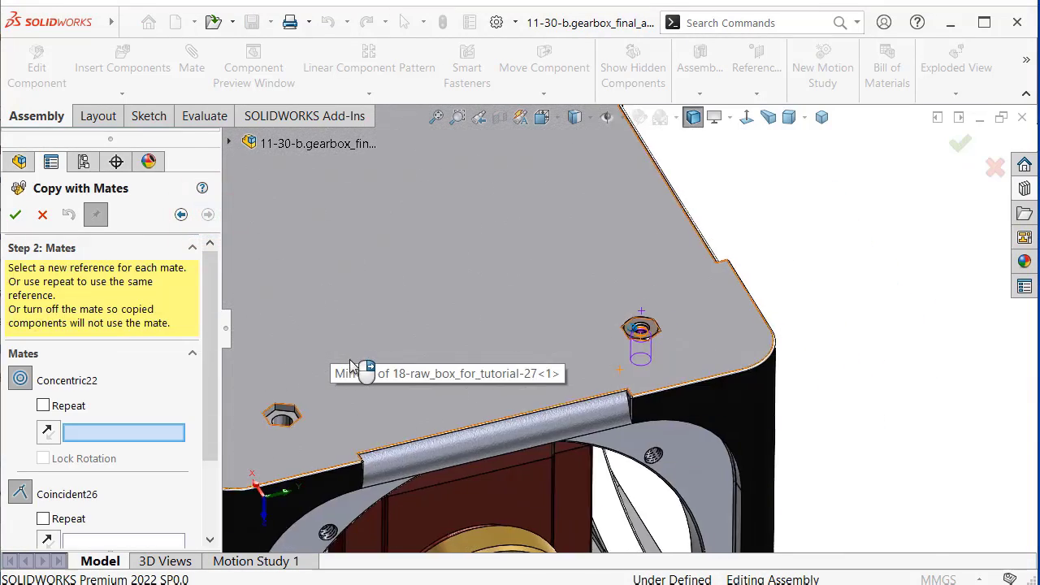
scroll(488, 370, "down", 5)
scroll(548, 390, "down", 4)
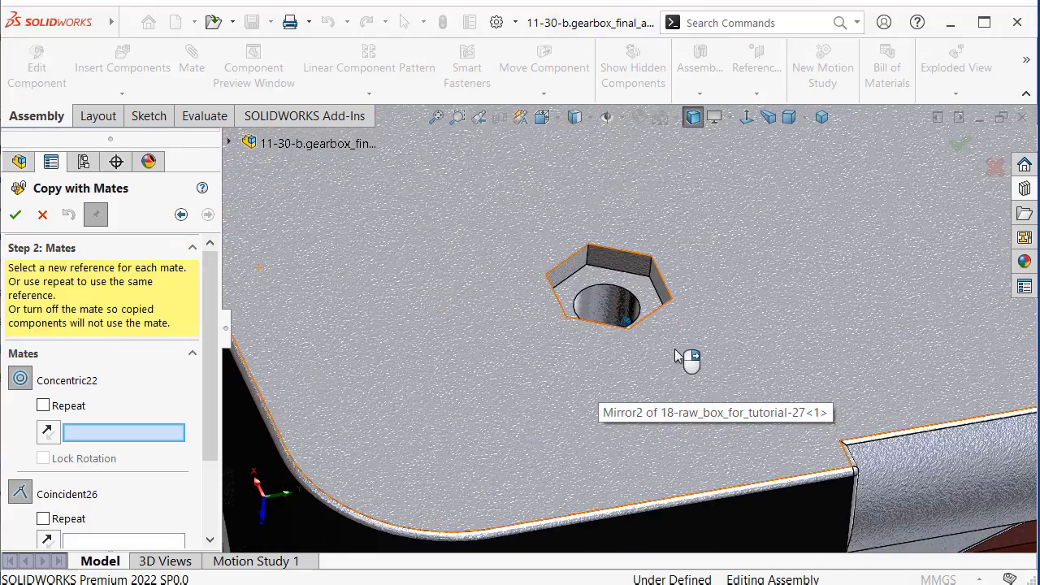
left_click(606, 299)
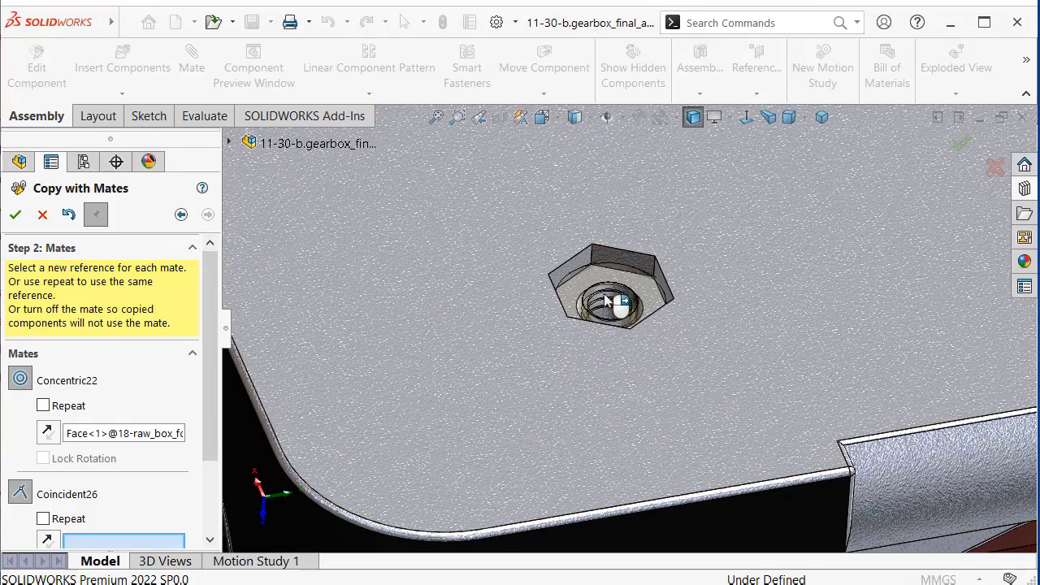
left_click_drag(208, 334, 211, 351)
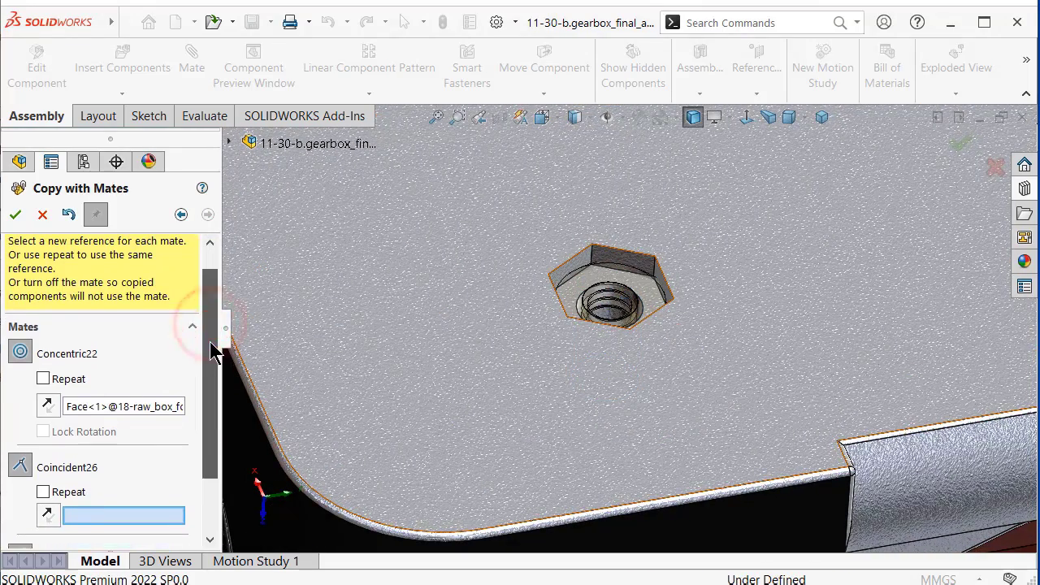
left_click(662, 281)
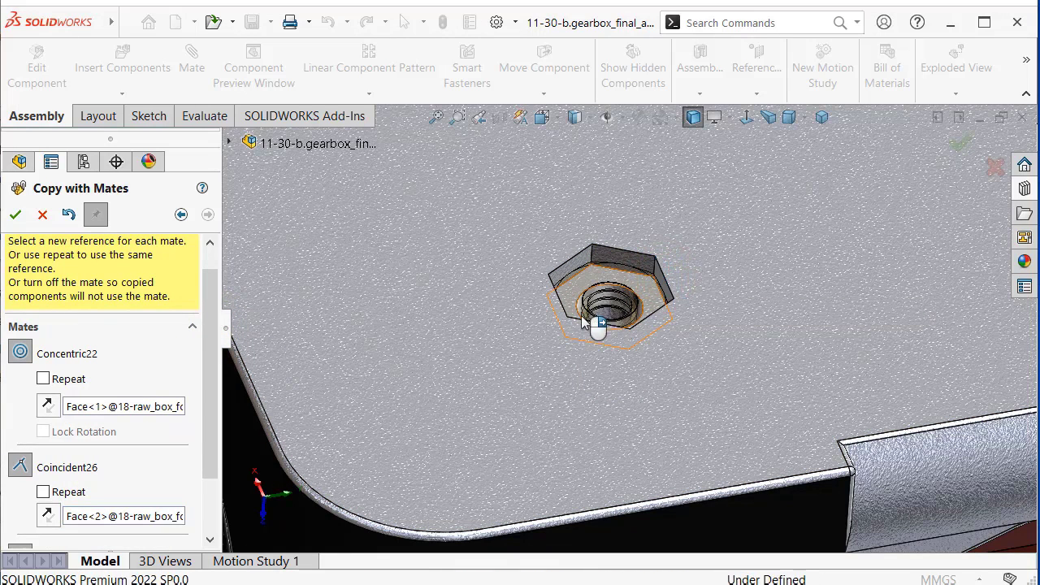
left_click_drag(208, 360, 215, 423)
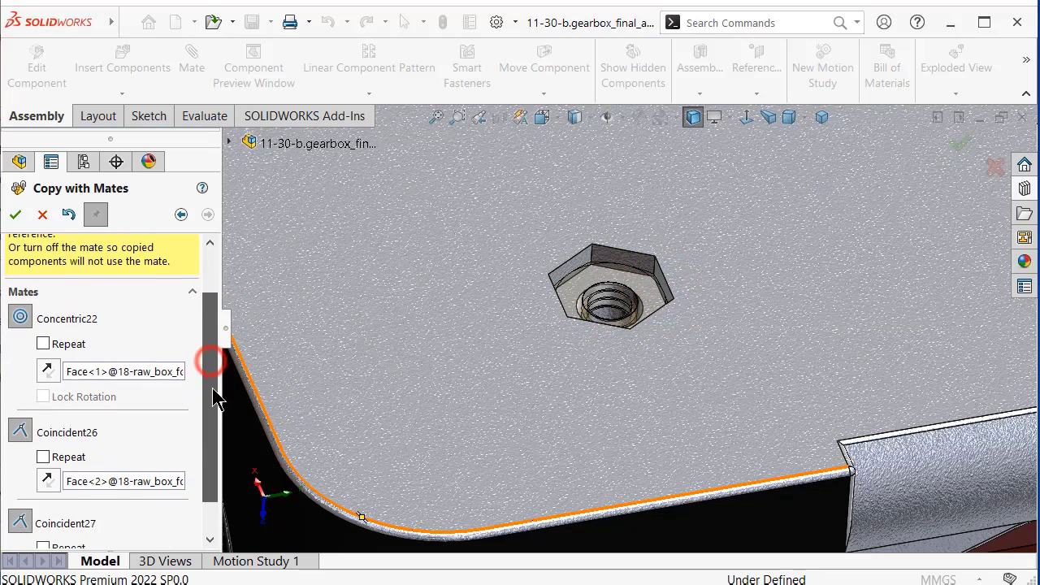
left_click(588, 277)
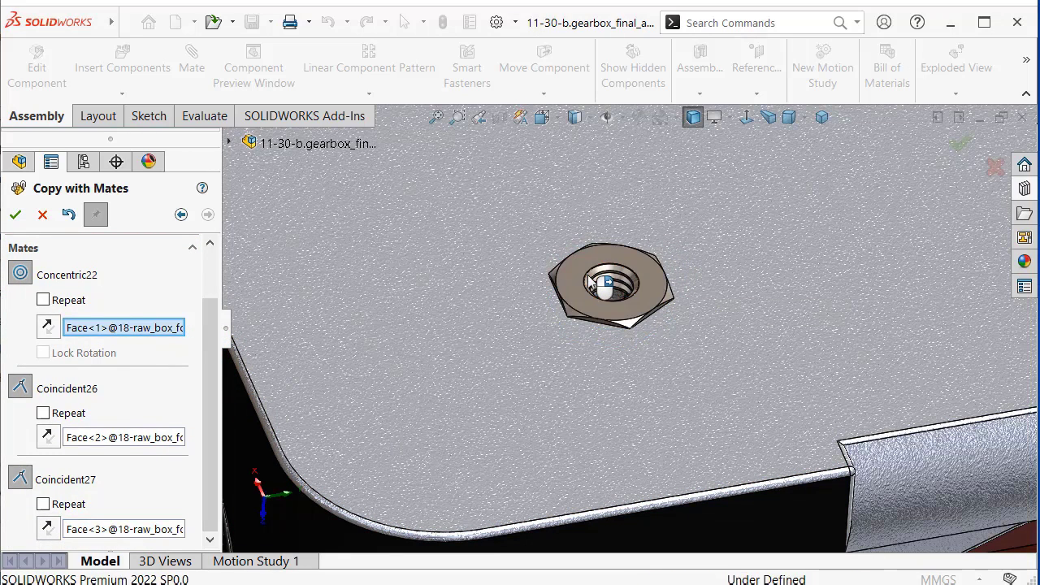
left_click(591, 276)
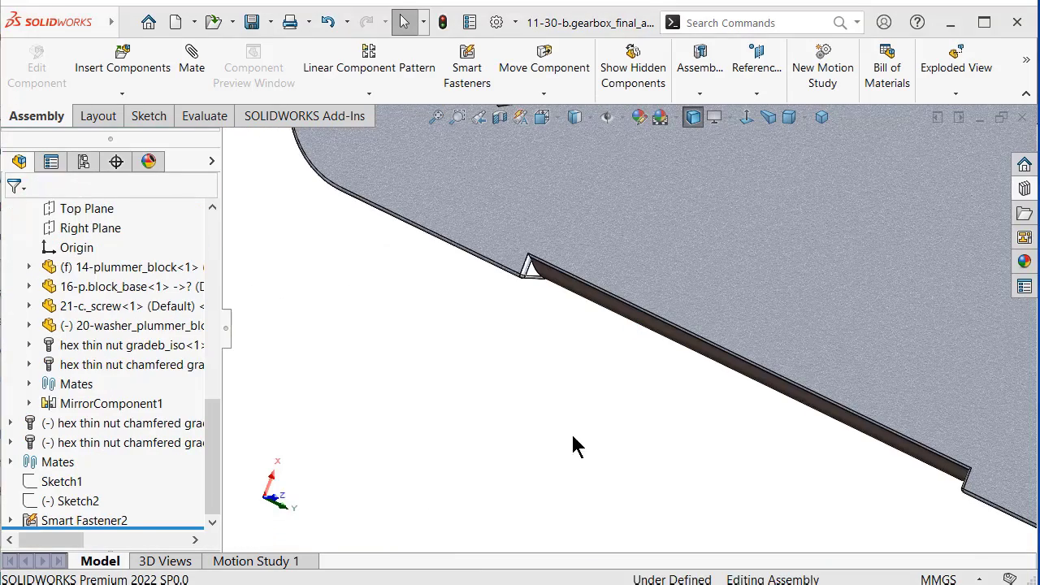
Section the gearbox on the Front Plane, reversed to show the opposite half.
left_click(467, 398)
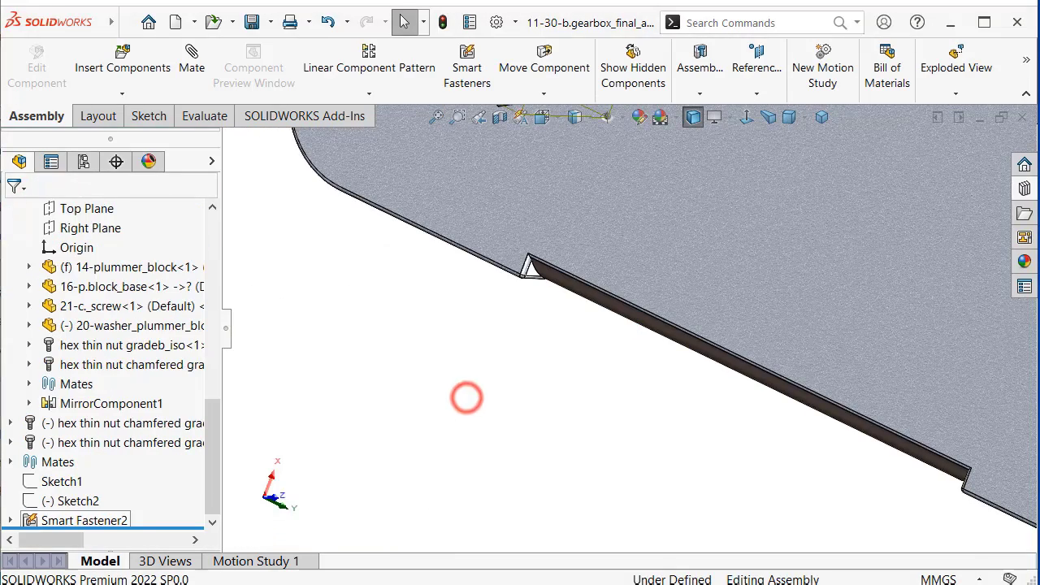
left_click(71, 522)
left_click(469, 486)
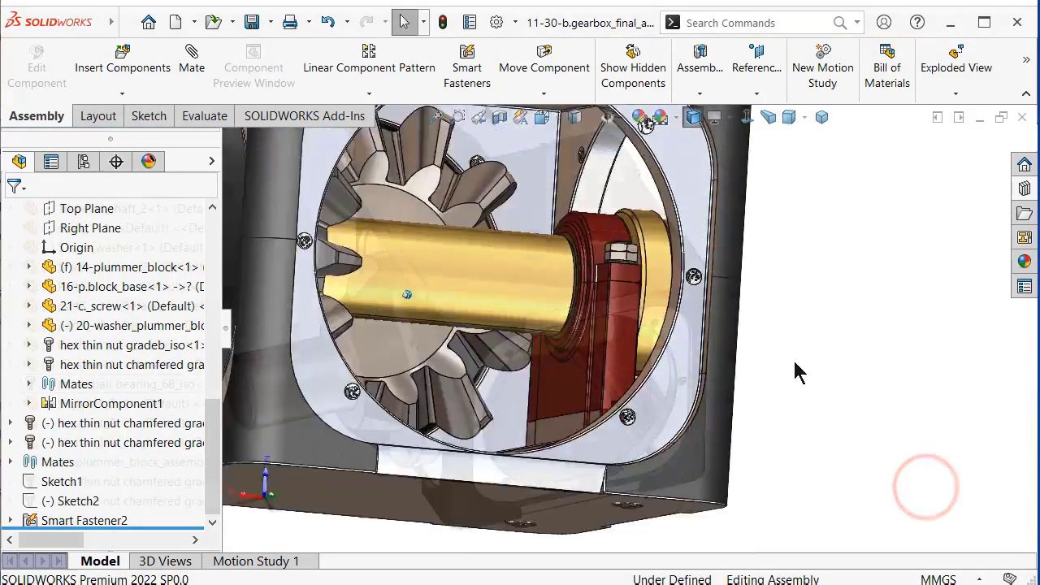
left_click(499, 118)
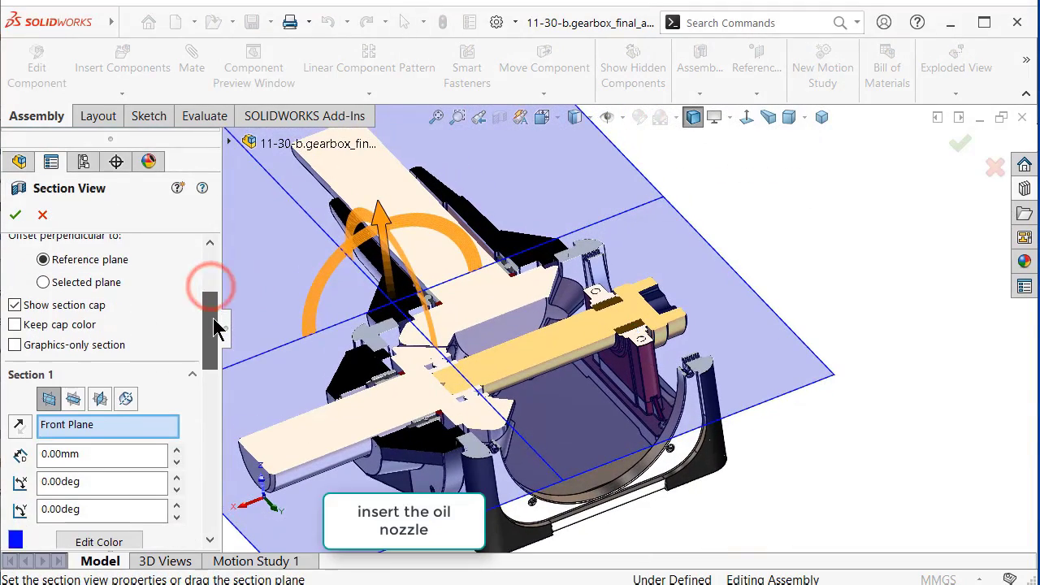
left_click_drag(213, 303, 213, 351)
left_click(17, 397)
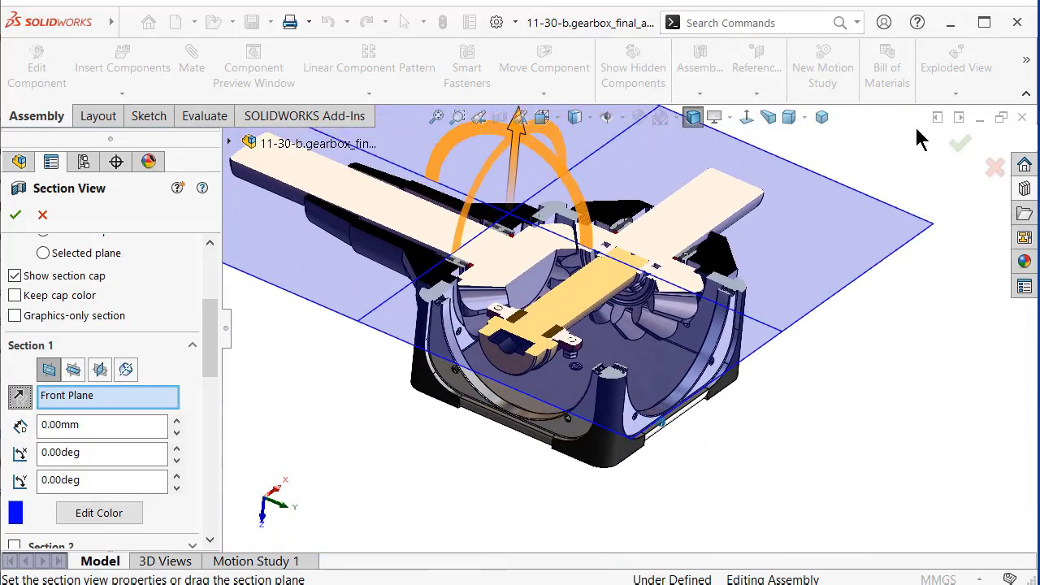
left_click(960, 143)
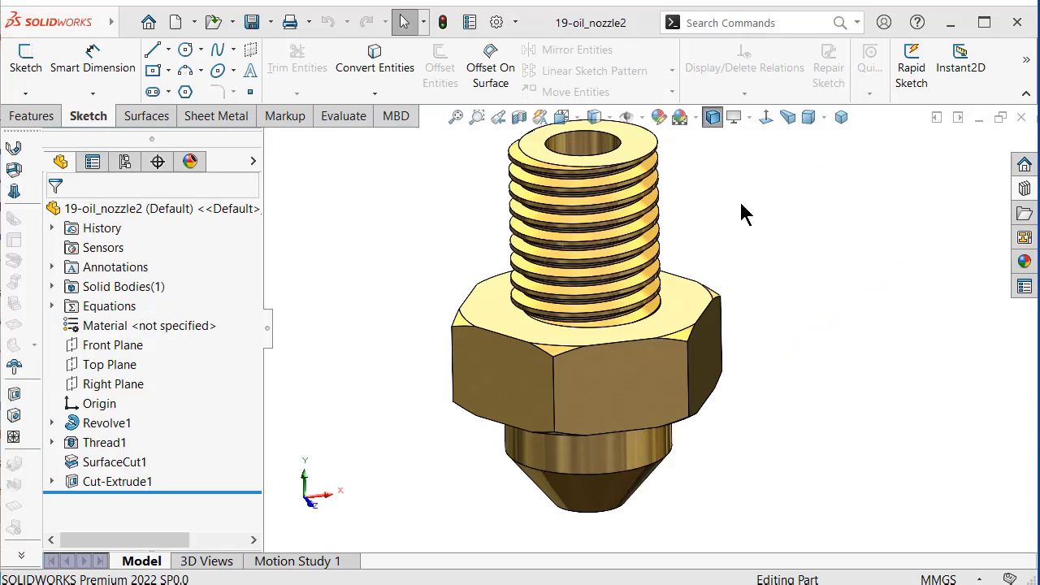
Drag the 19-oil_nozzle2 part from its resized window into the gearbox assembly, then close it.
left_click(1003, 118)
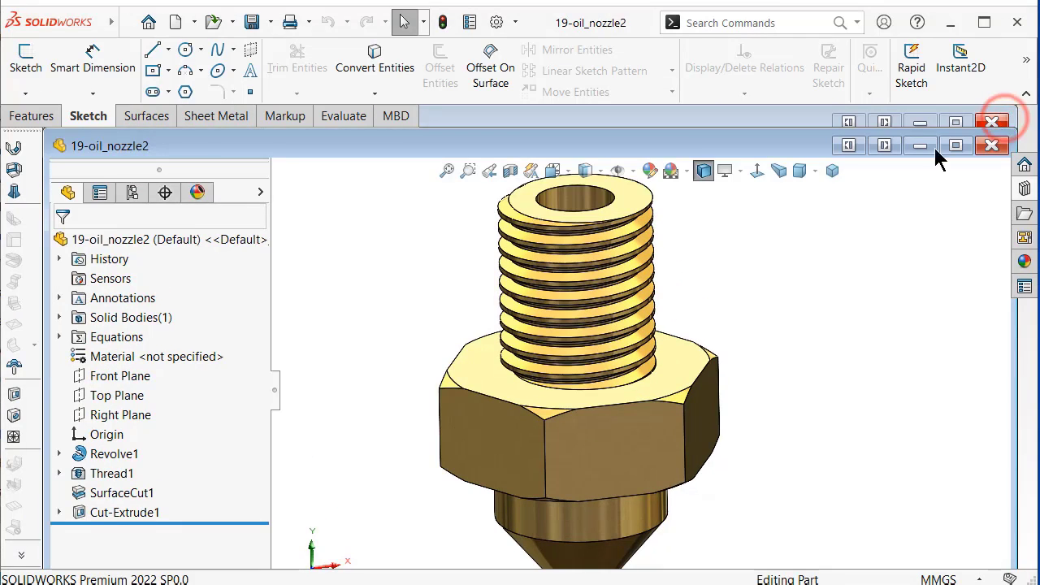
left_click_drag(1012, 127, 564, 128)
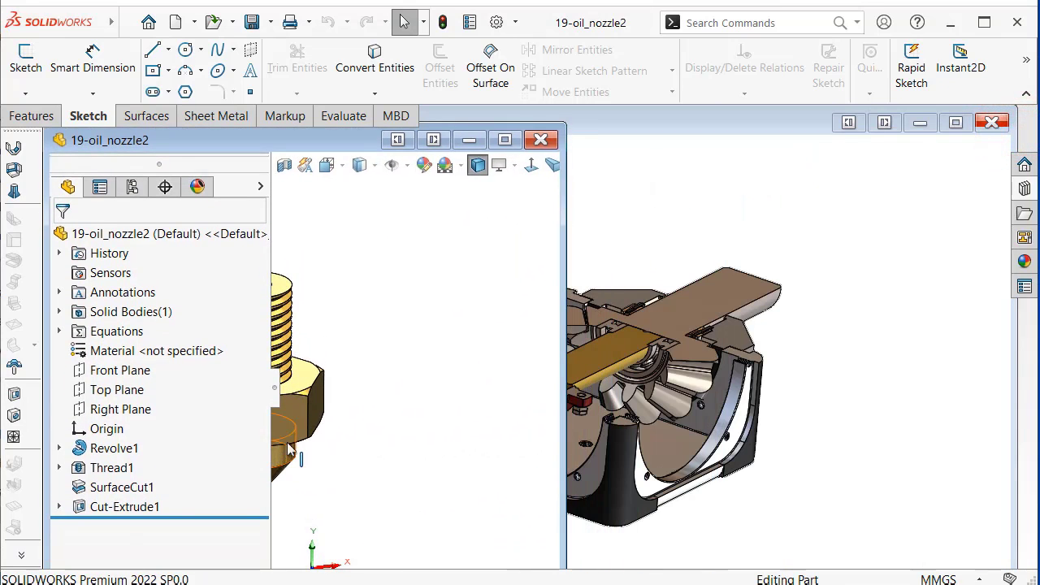
left_click(291, 427)
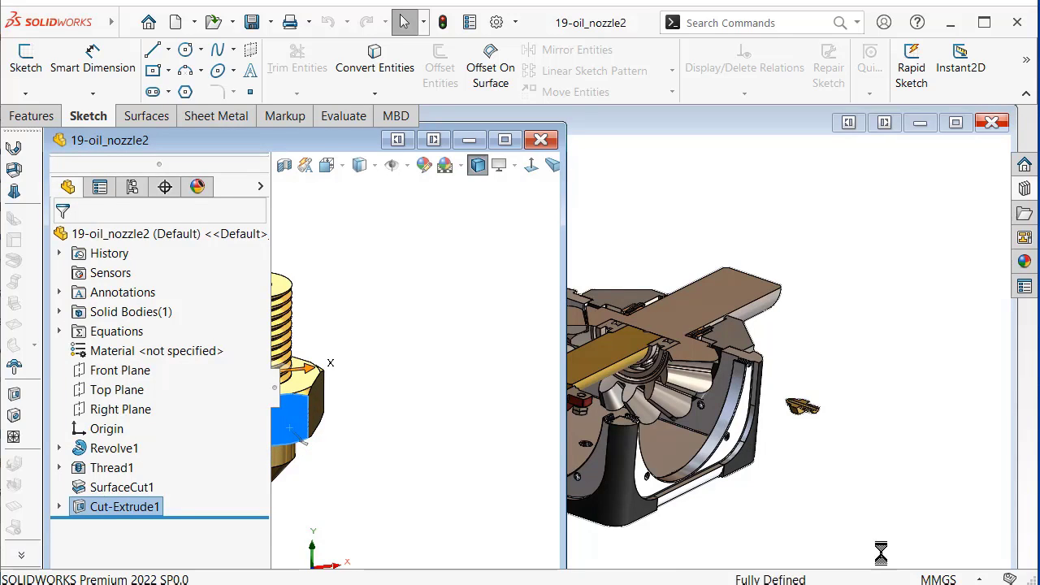
left_click(911, 557)
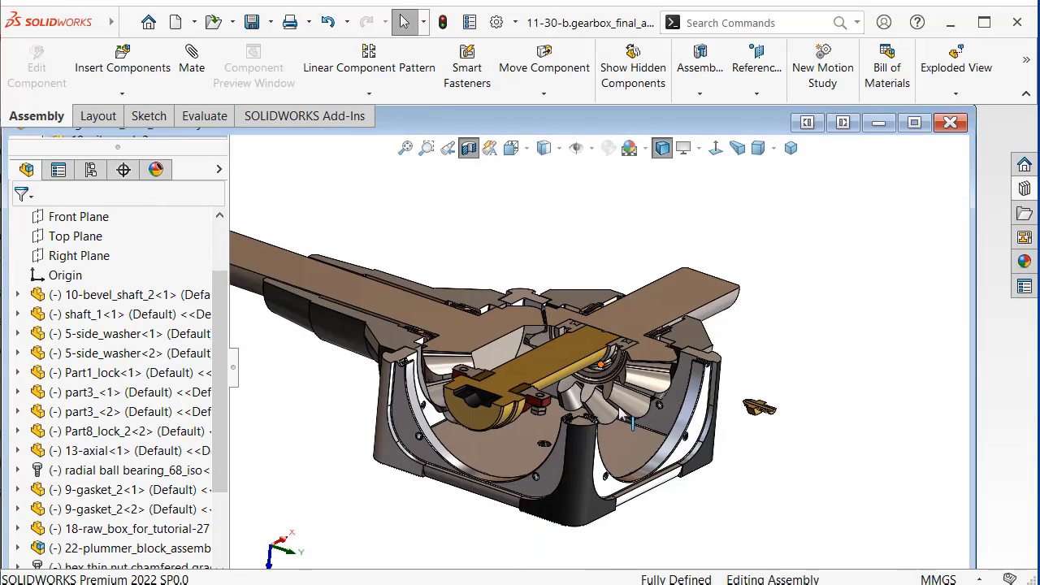
Mate the nozzle face flush with the box floor using a flipped Coincident mate.
scroll(640, 442, "down", 2)
scroll(640, 441, "down", 2)
scroll(640, 442, "down", 2)
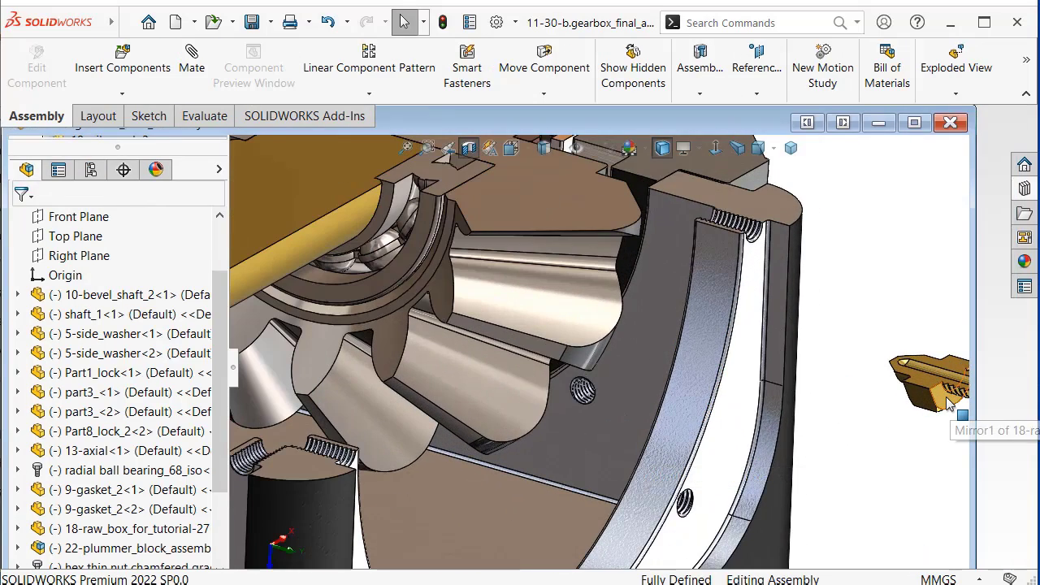
left_click(947, 404)
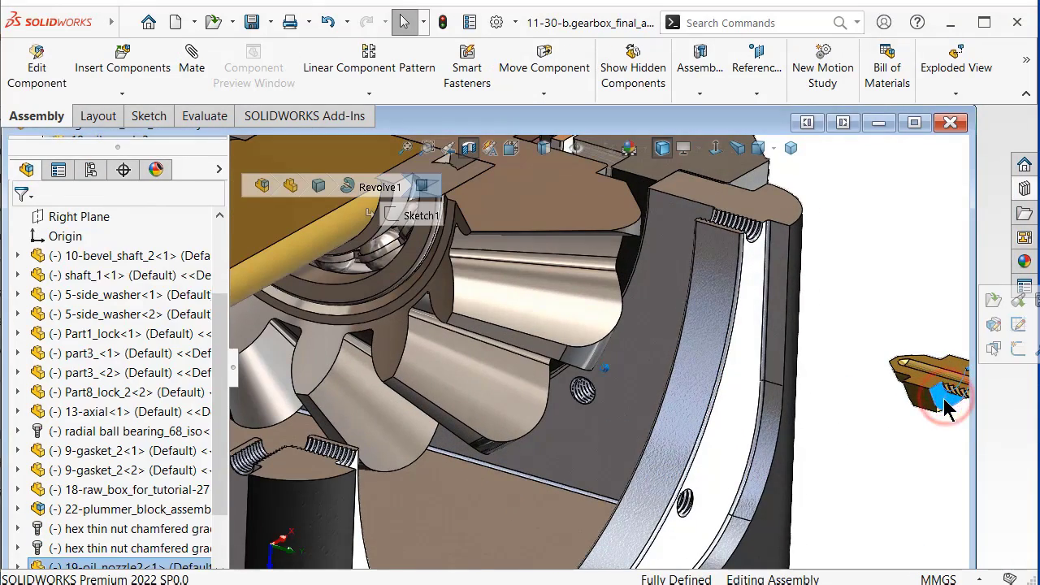
scroll(934, 398, "up", 2)
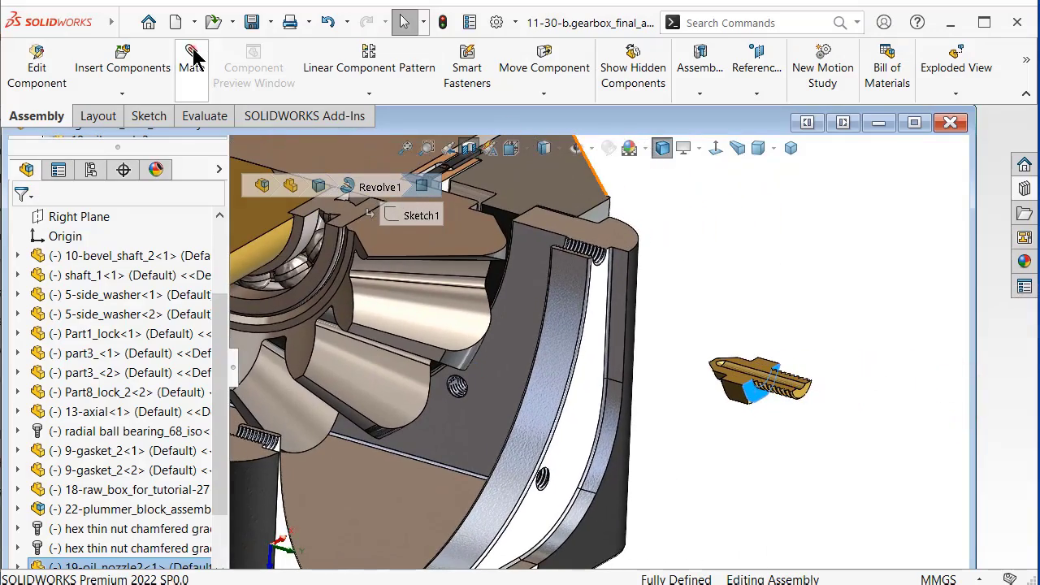
key("Up")
key("Up")
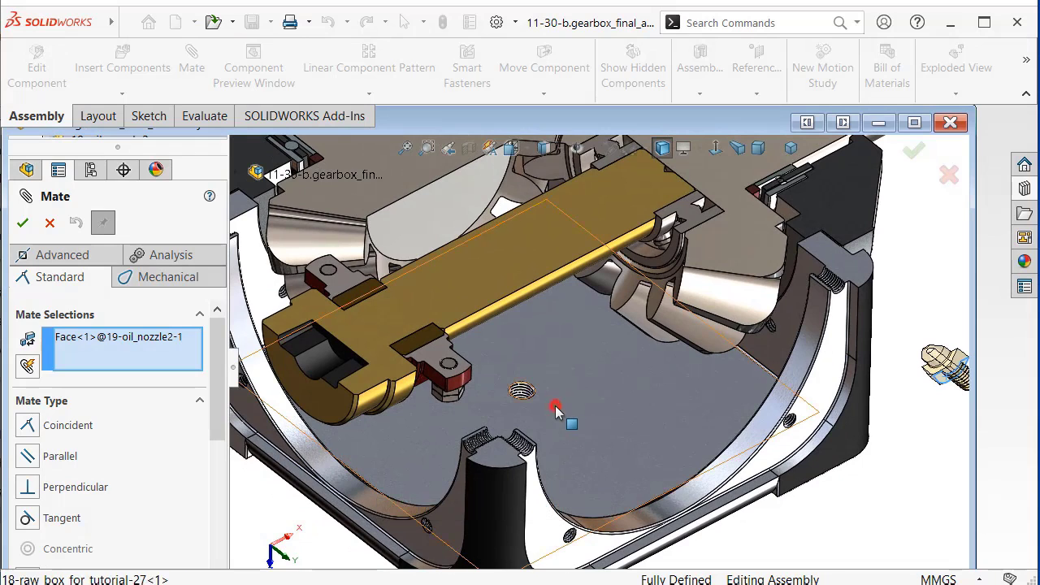
left_click(554, 408)
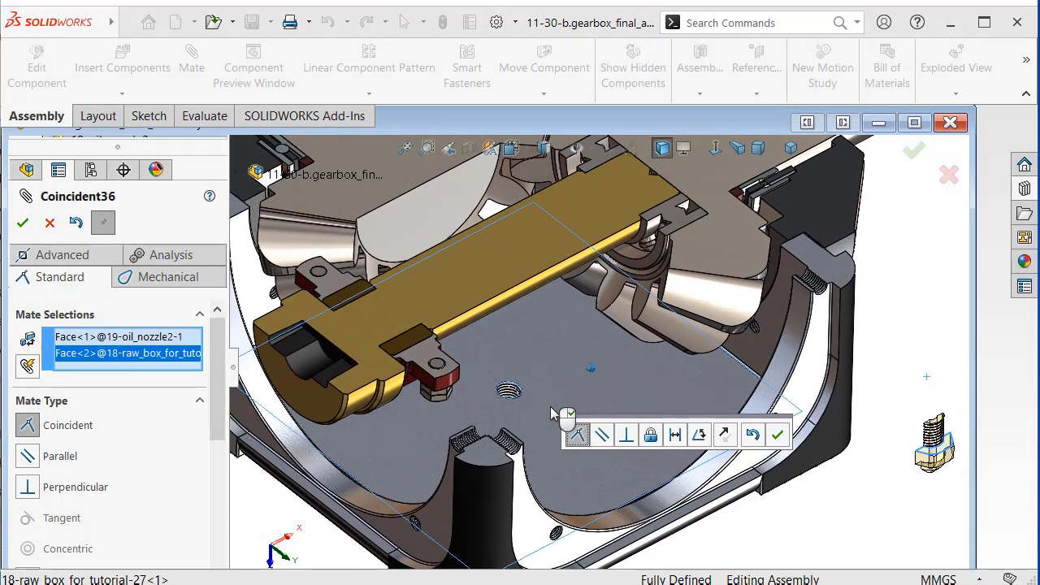
left_click(725, 437)
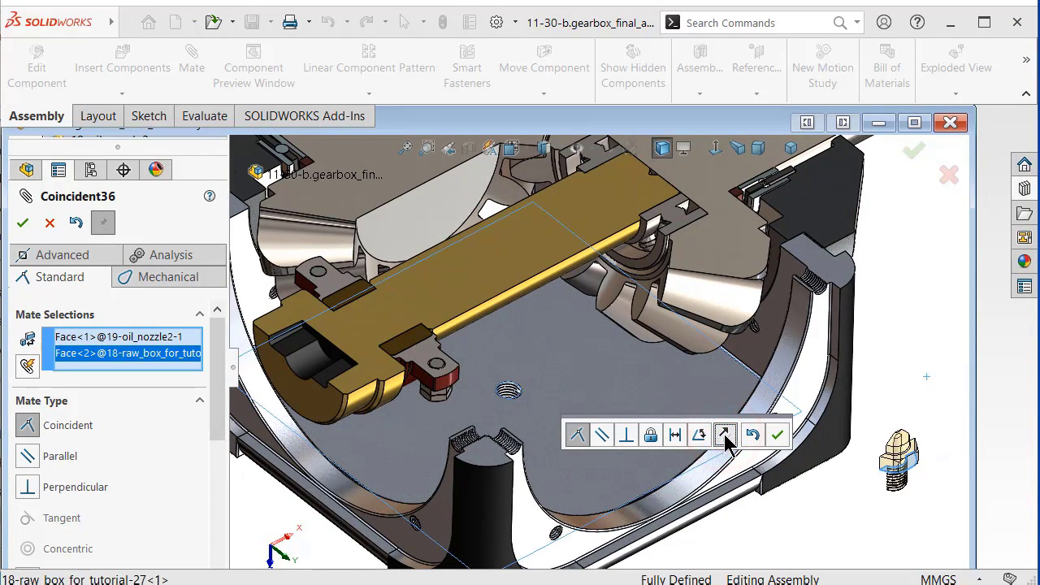
left_click(778, 438)
Make the nozzle concentric with the threaded hole in the housing floor.
scroll(910, 464, "down", 5)
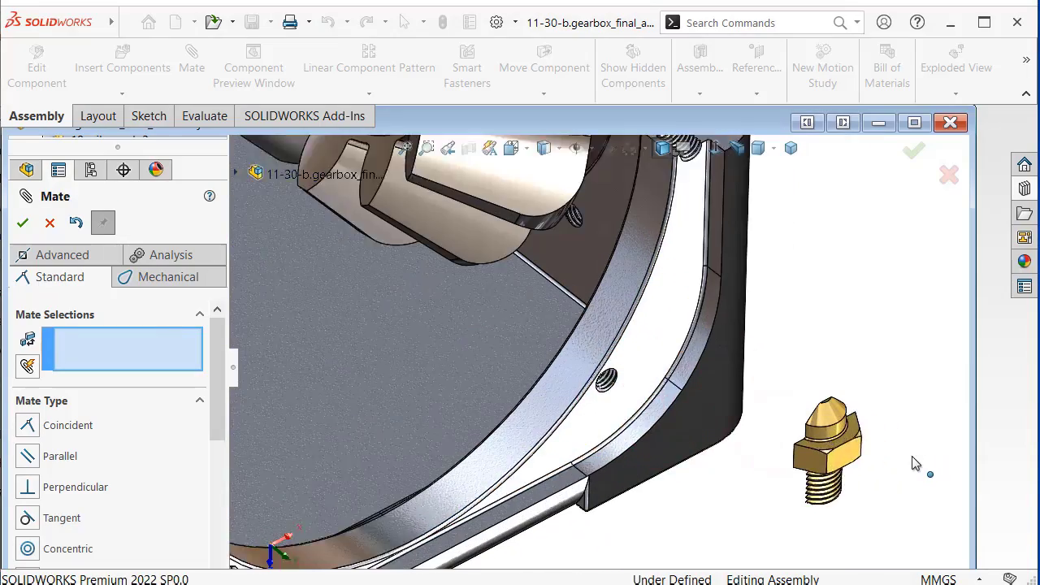
scroll(810, 440, "down", 3)
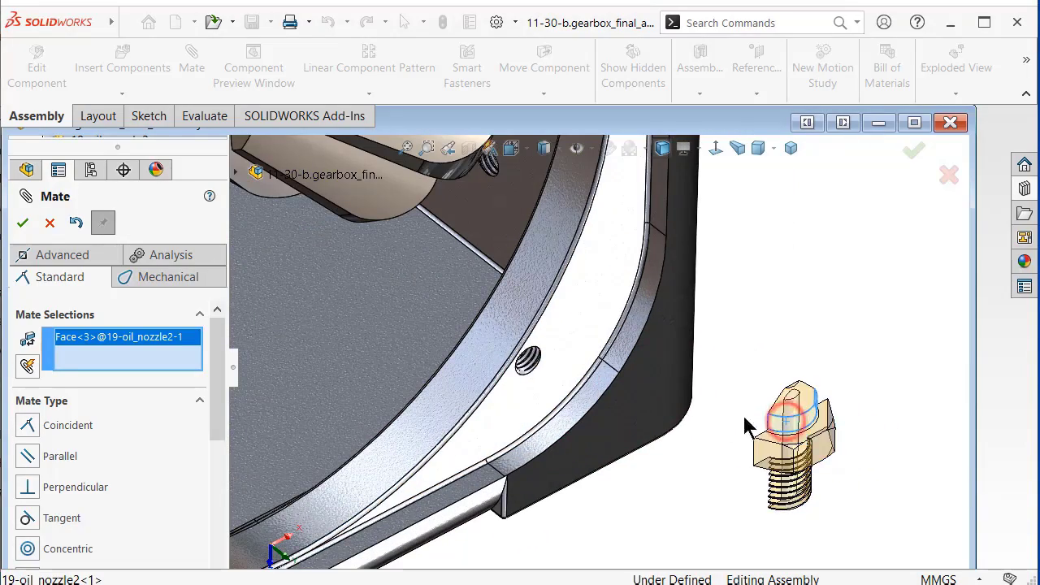
scroll(744, 426, "up", 5)
scroll(438, 346, "down", 5)
scroll(595, 401, "down", 3)
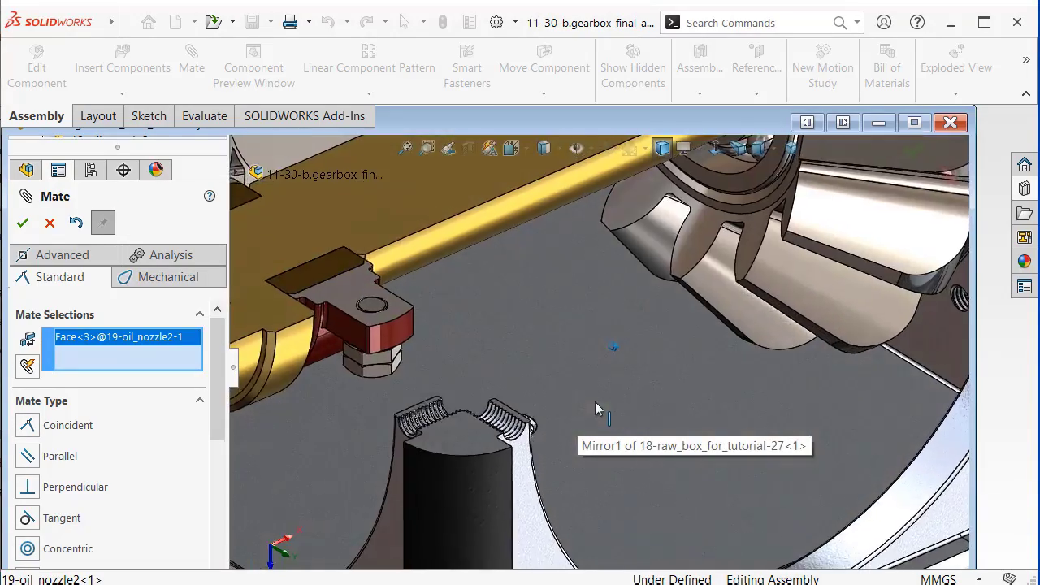
scroll(595, 402, "down", 3)
scroll(462, 465, "down", 3)
scroll(440, 418, "down", 3)
scroll(440, 413, "down", 3)
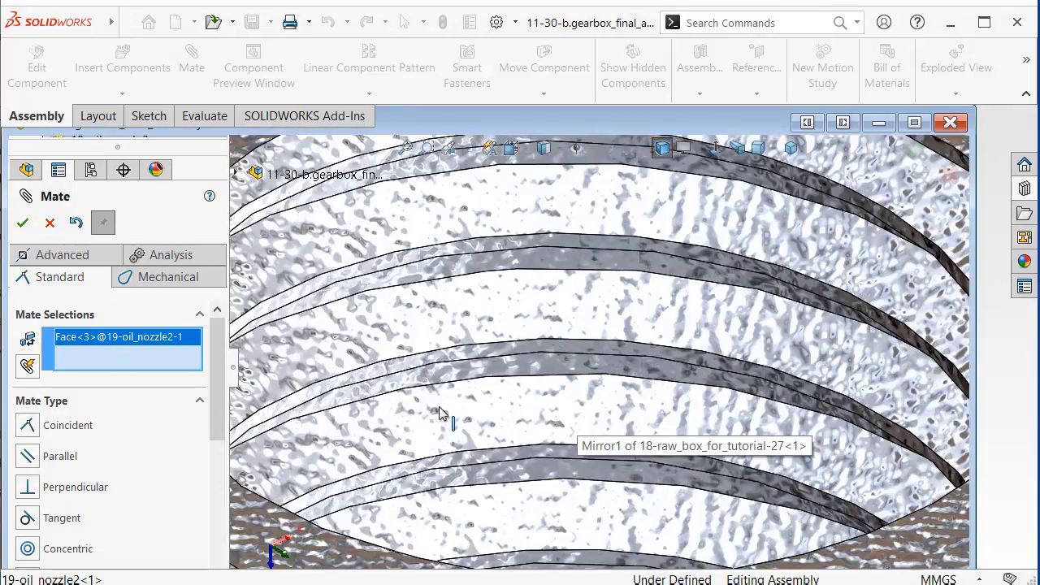
mouse_move(440, 413)
middle_mouse_down()
mouse_move(494, 421)
mouse_move(609, 388)
middle_mouse_up()
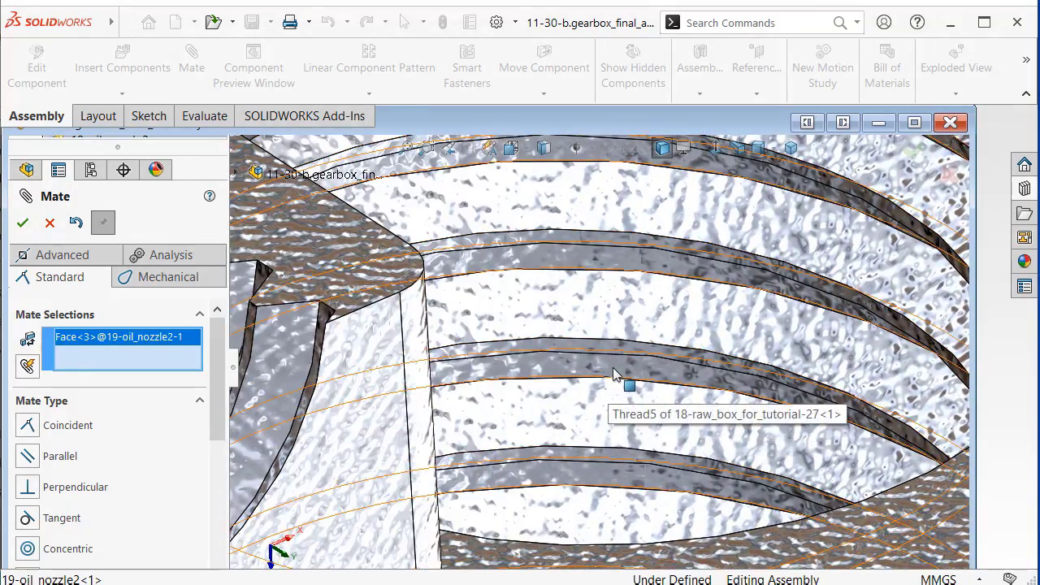
left_click(614, 368)
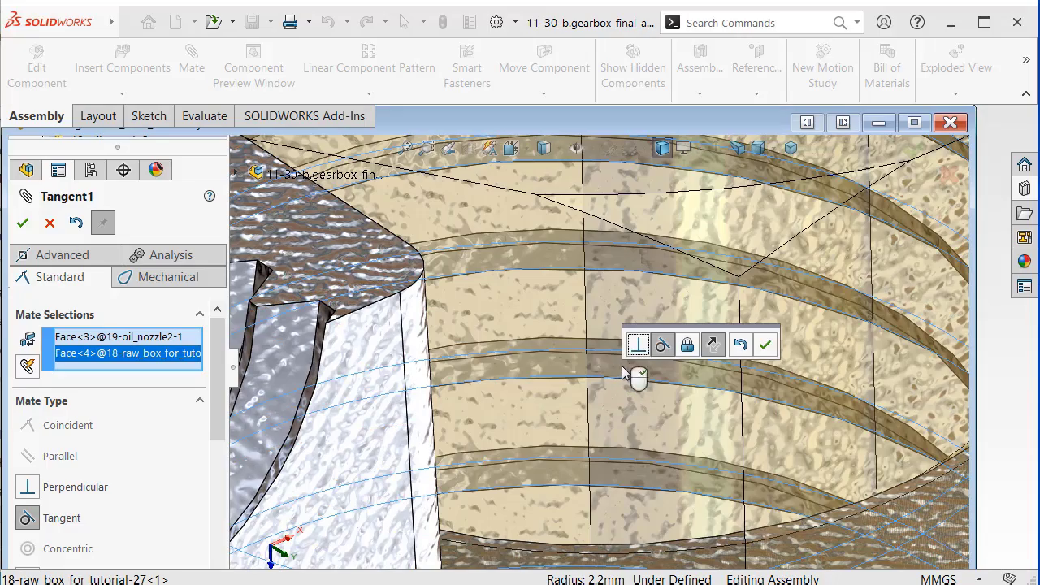
right_click(161, 358)
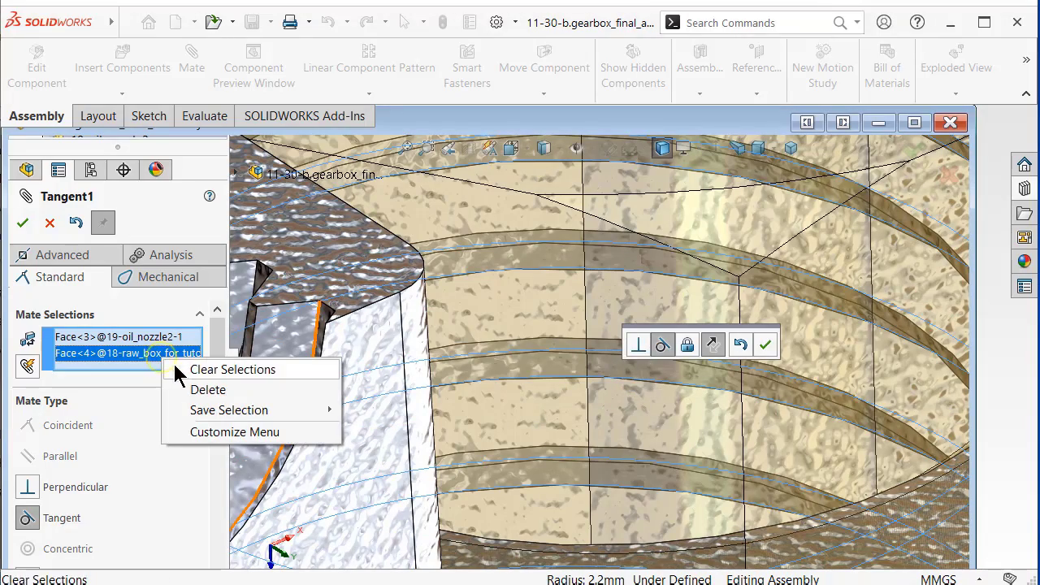
left_click(188, 390)
scroll(548, 259, "up", 3)
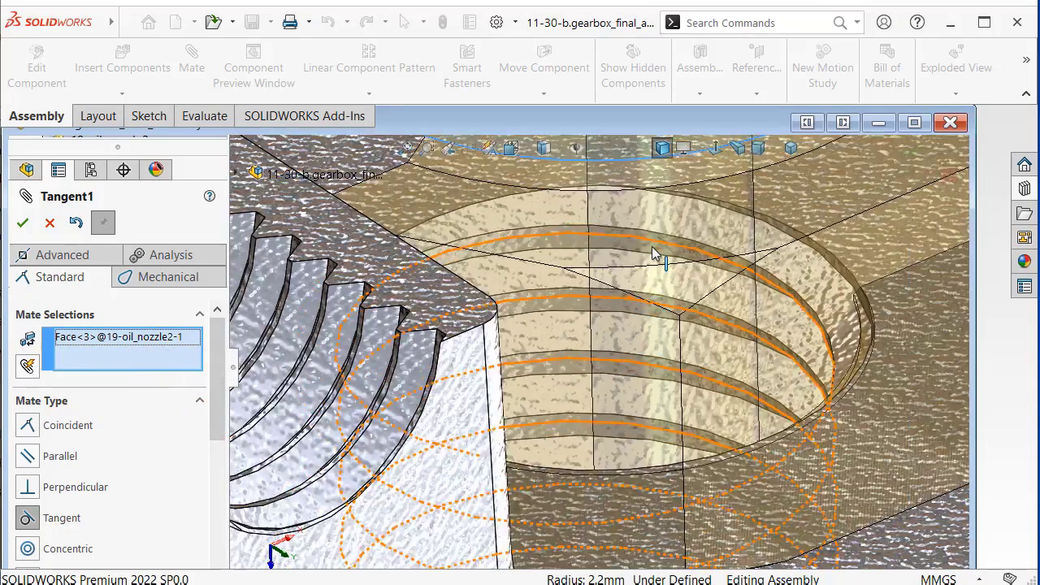
scroll(577, 259, "up", 3)
scroll(609, 258, "up", 3)
scroll(639, 258, "up", 2)
scroll(639, 259, "up", 3)
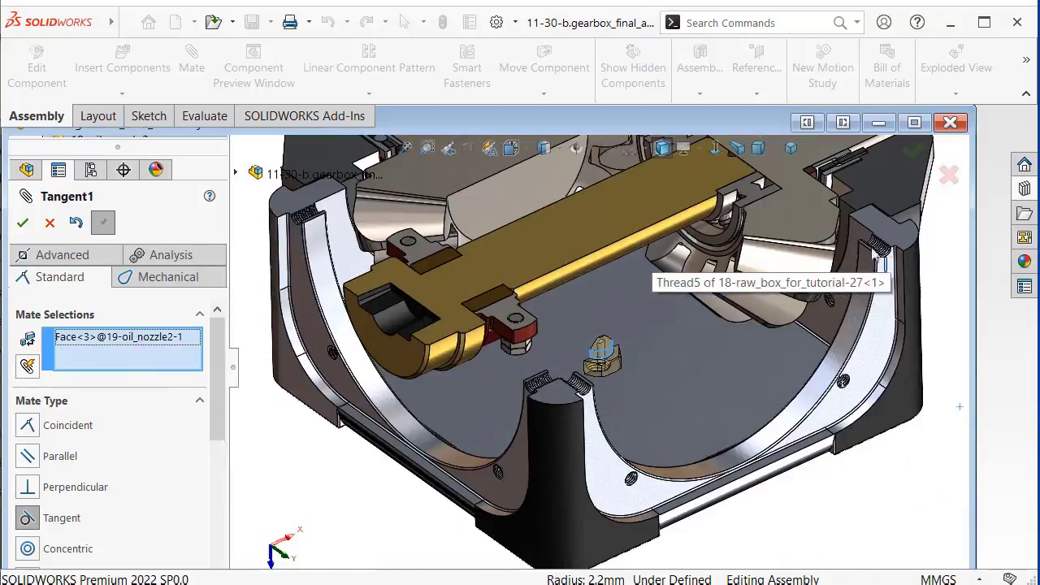
scroll(329, 500, "down", 2)
scroll(601, 342, "down", 3)
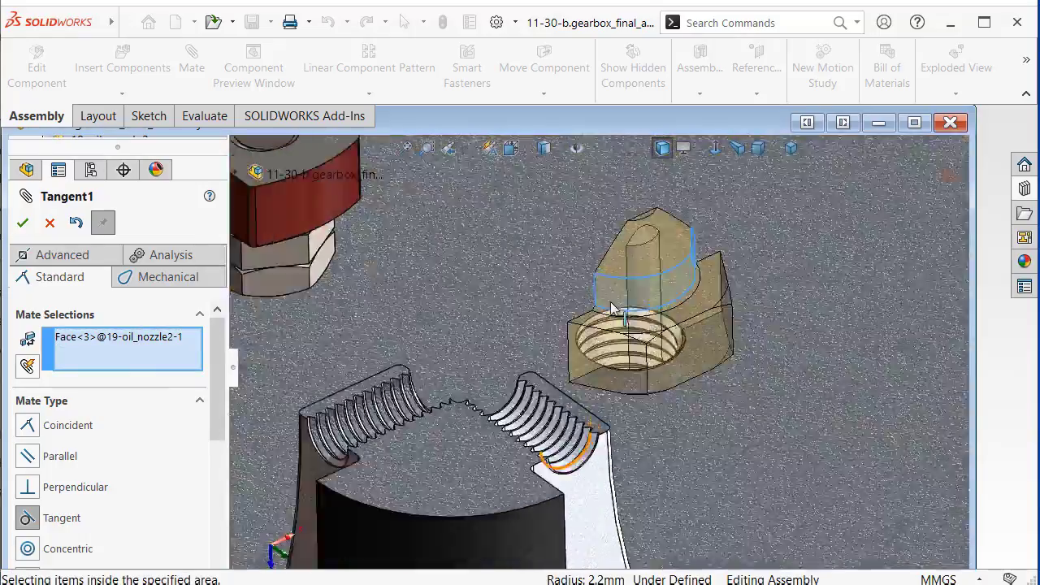
scroll(609, 309, "down", 3)
scroll(434, 345, "down", 3)
scroll(435, 346, "up", 3)
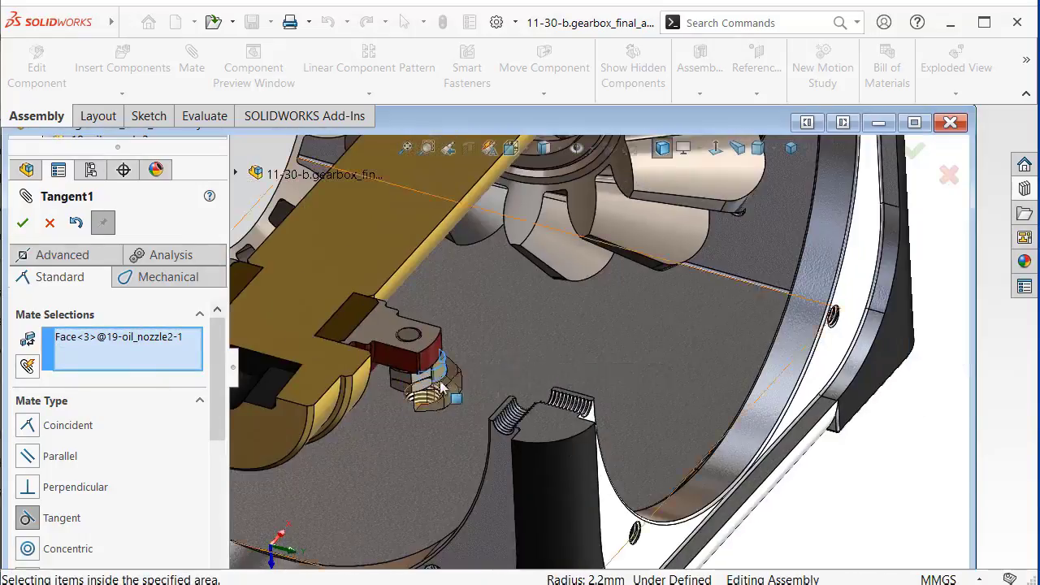
scroll(439, 388, "down", 3)
scroll(441, 415, "down", 3)
scroll(441, 411, "down", 3)
scroll(398, 453, "down", 1)
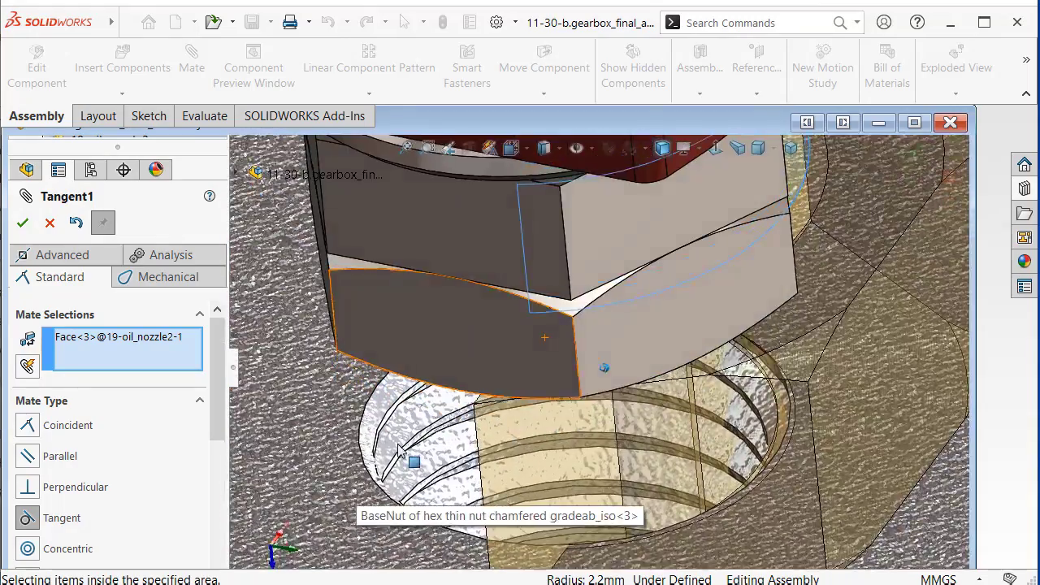
scroll(398, 452, "down", 3)
left_click(534, 400)
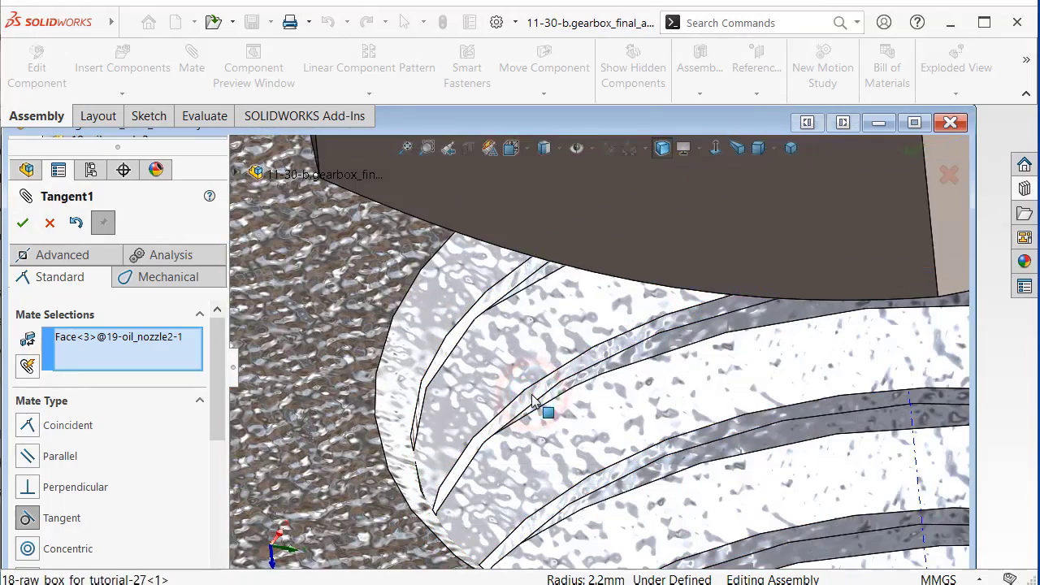
left_click(639, 423)
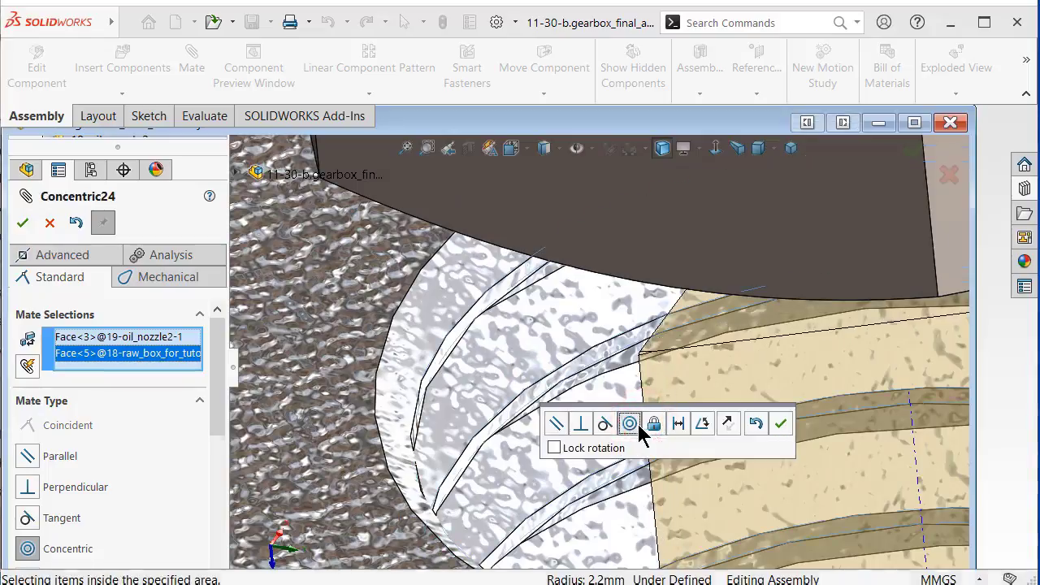
left_click(783, 424)
scroll(764, 423, "up", 3)
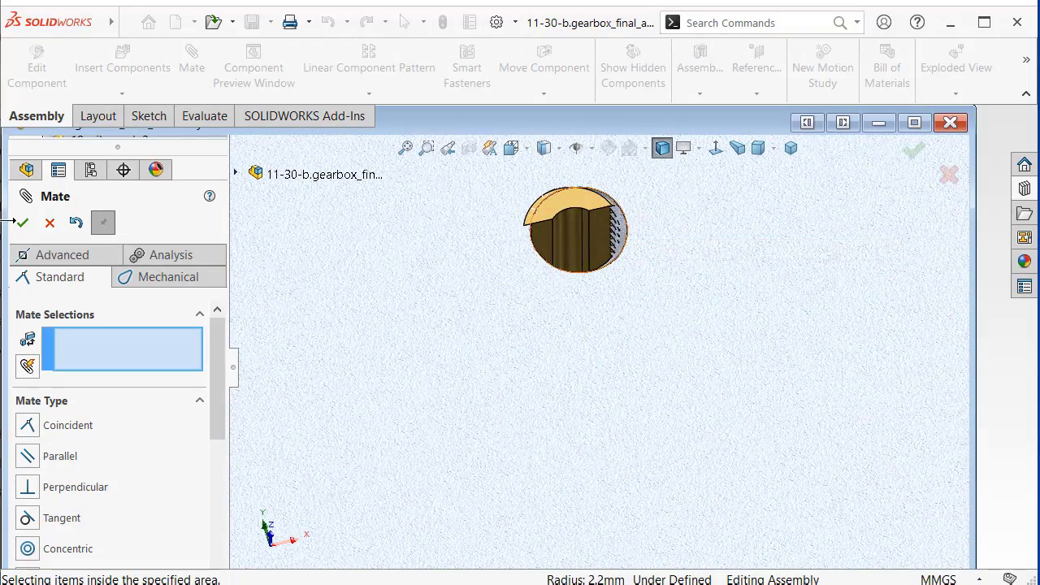
left_click(20, 223)
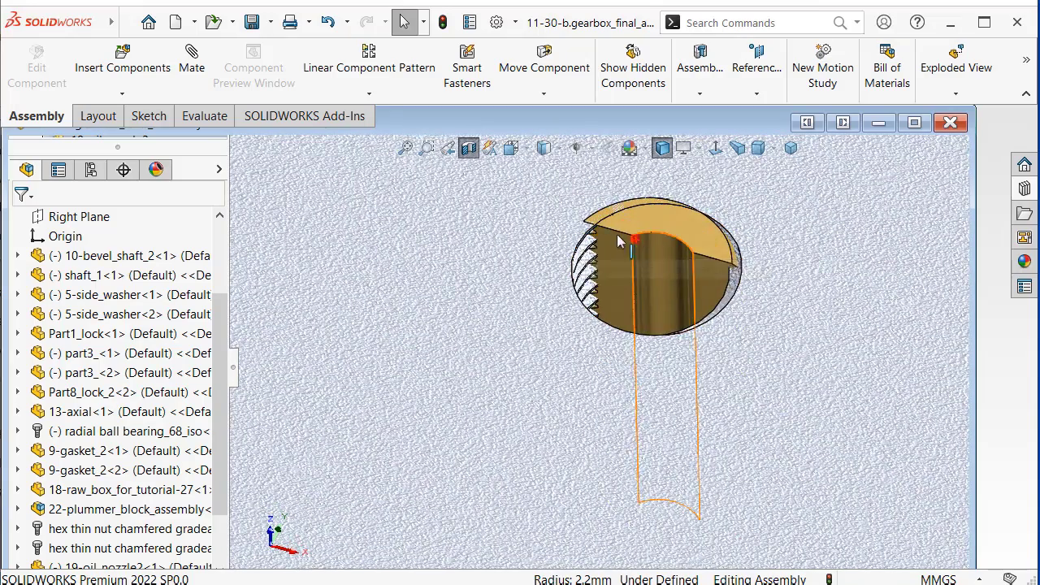
Rotate the oil nozzle upright in its hole with Move Component.
left_click_drag(617, 234, 681, 242)
right_click_drag(665, 238, 596, 232)
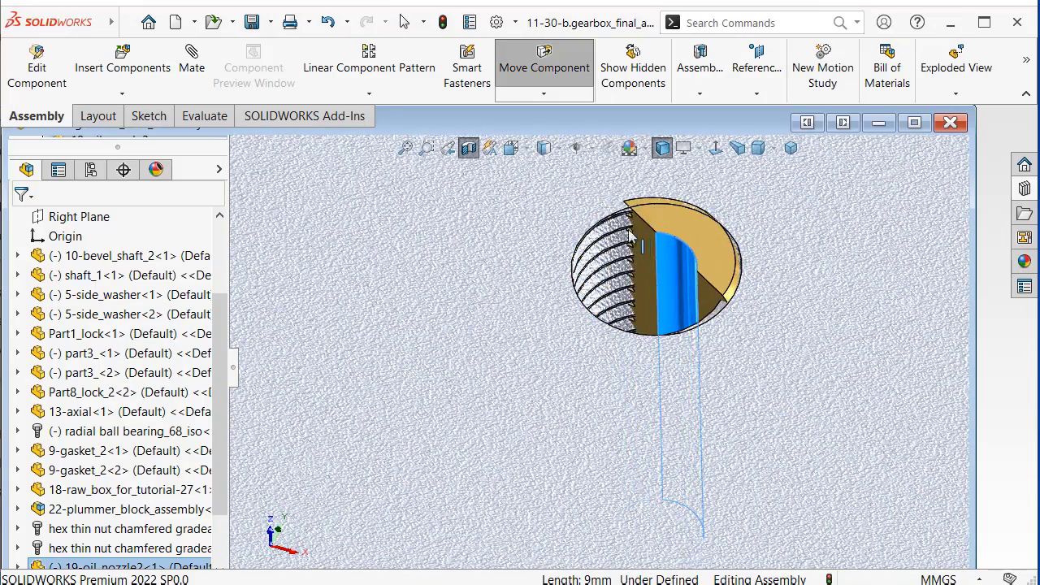
key("Escape")
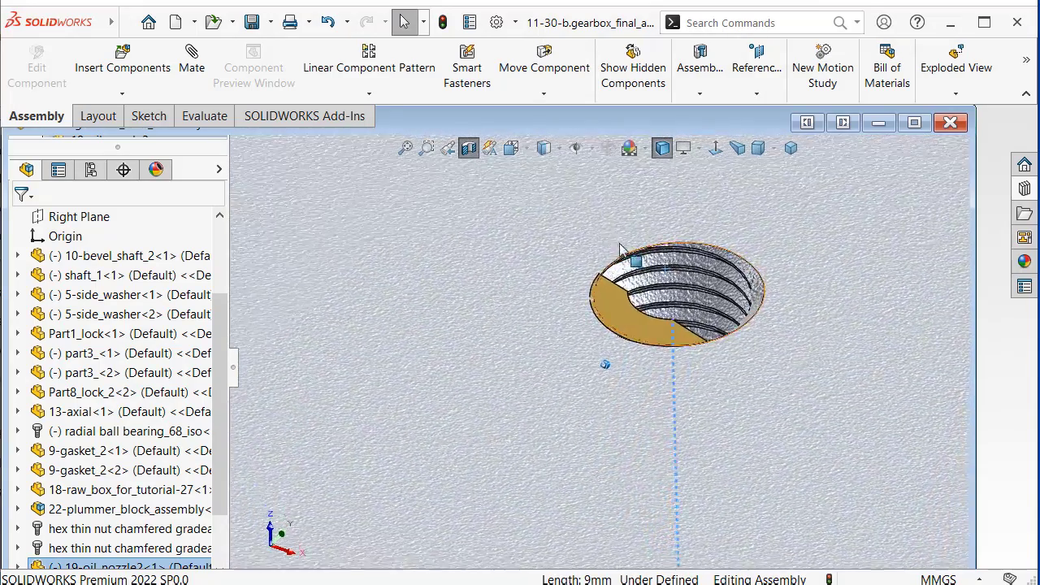
scroll(591, 303, "up", 3)
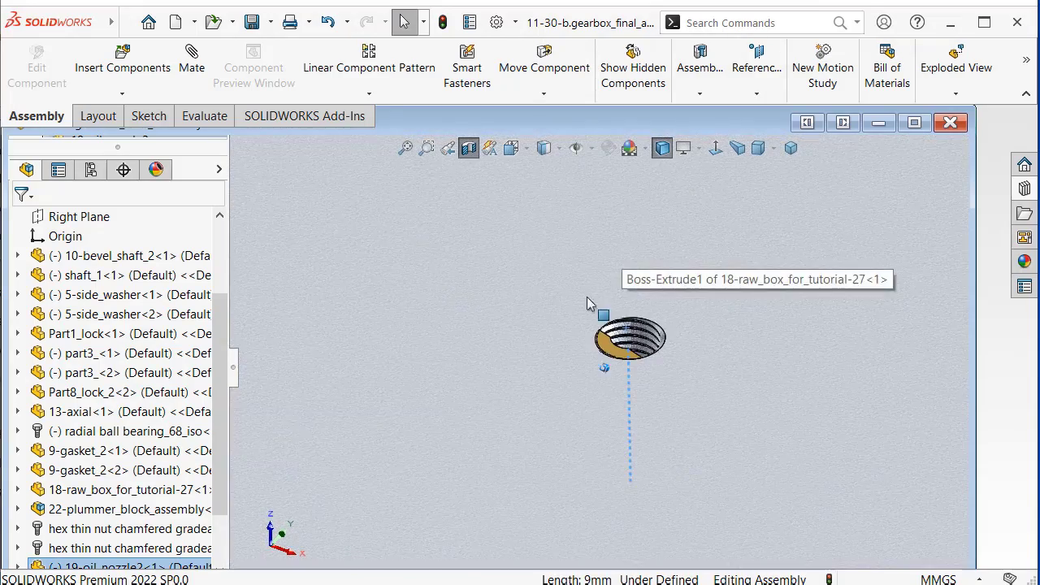
Turn off the section view and inspect the nozzle thread helix in Hidden Lines Visible, then return to Shaded.
left_click(463, 153)
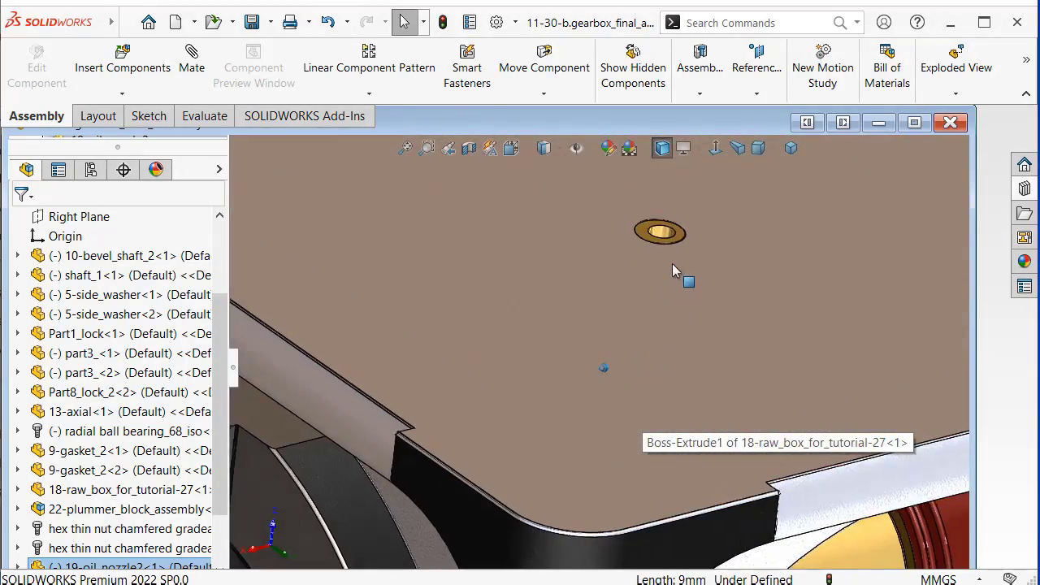
middle_click_drag(902, 195, 547, 328)
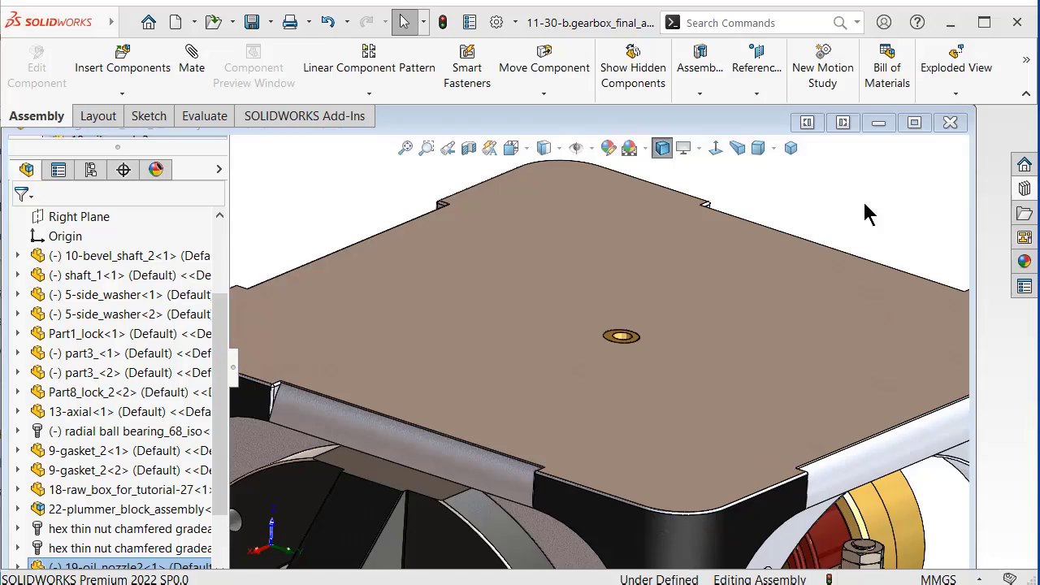
left_click(865, 199)
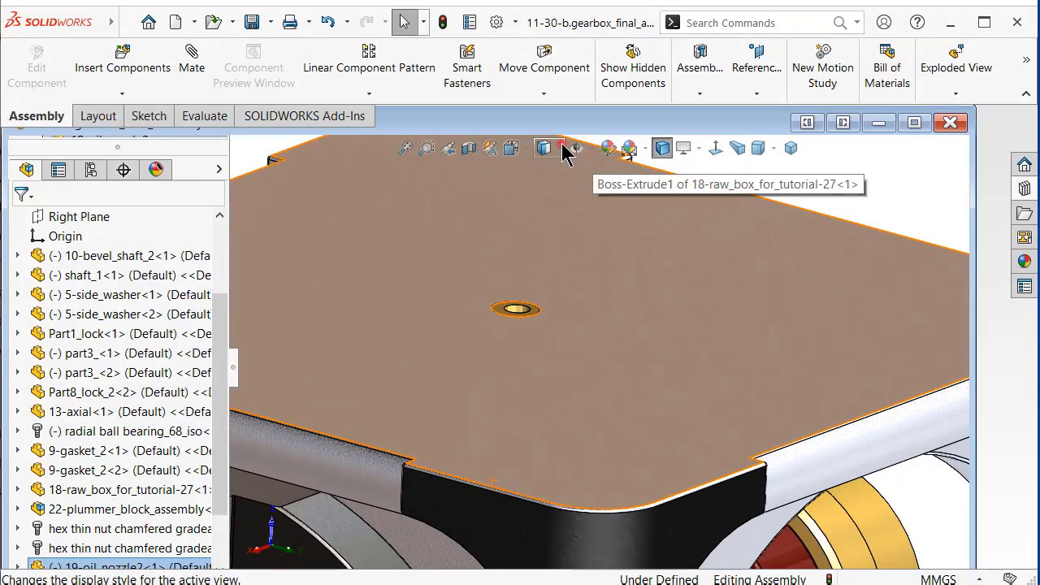
left_click(544, 240)
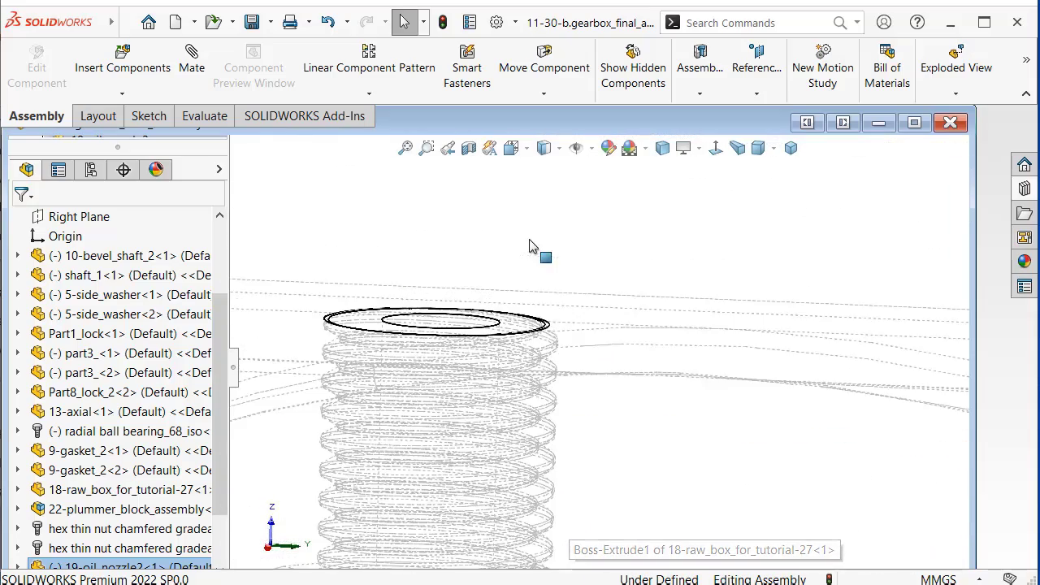
left_click(527, 322)
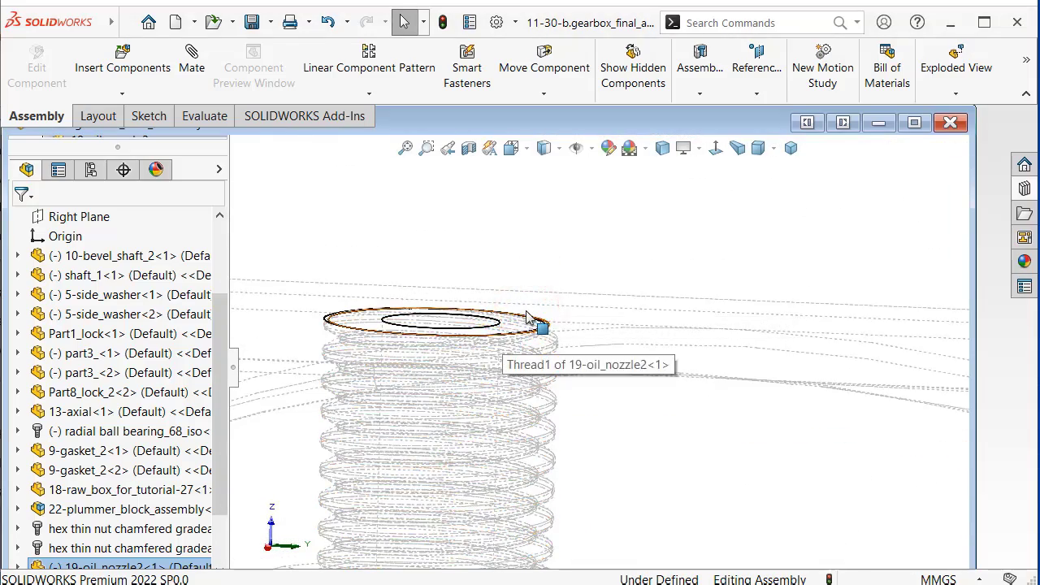
left_click(499, 328)
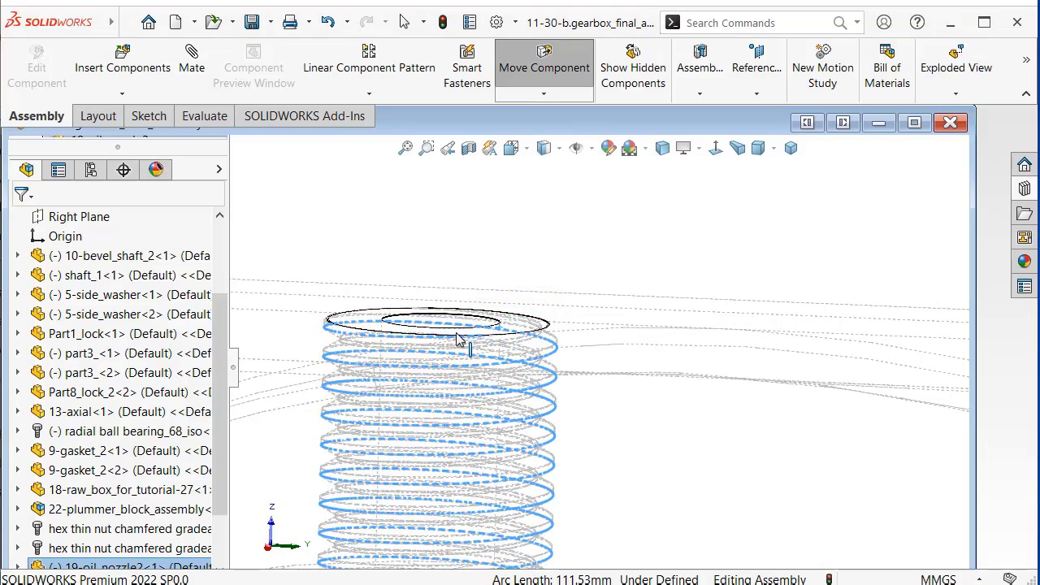
scroll(642, 299, "up", 3)
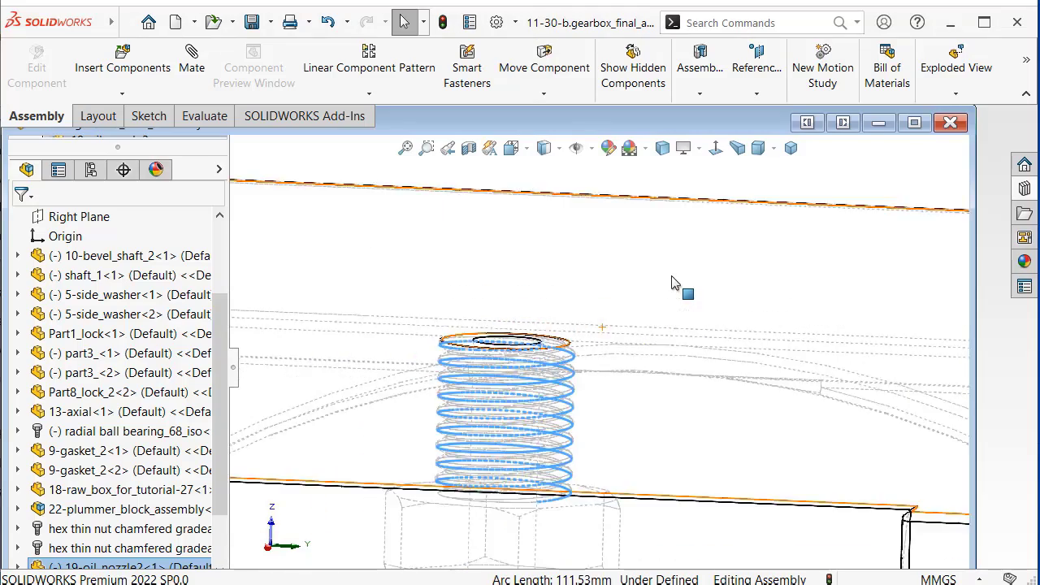
scroll(732, 244, "up", 2)
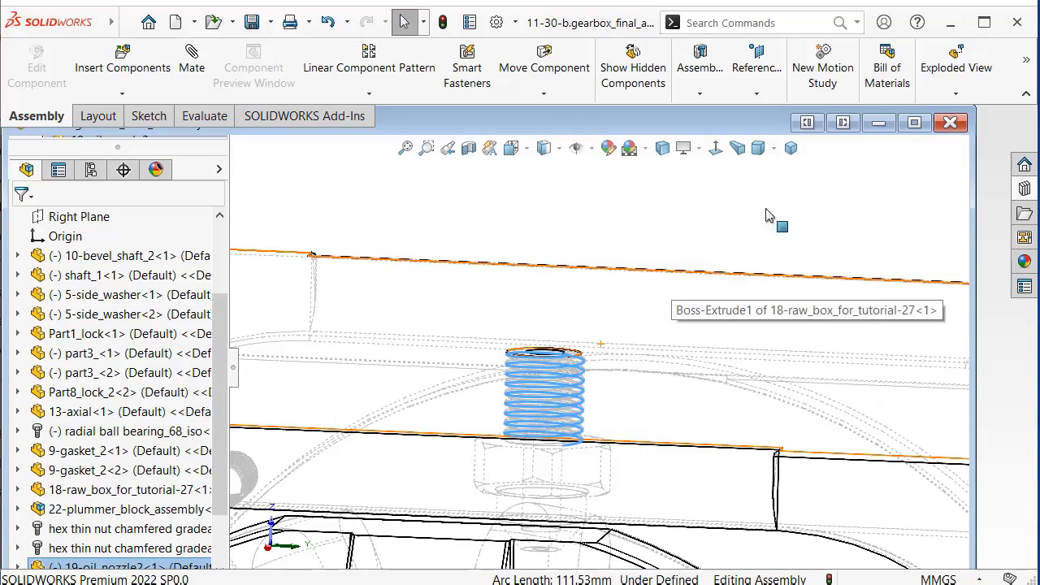
left_click(555, 172)
left_click(643, 229)
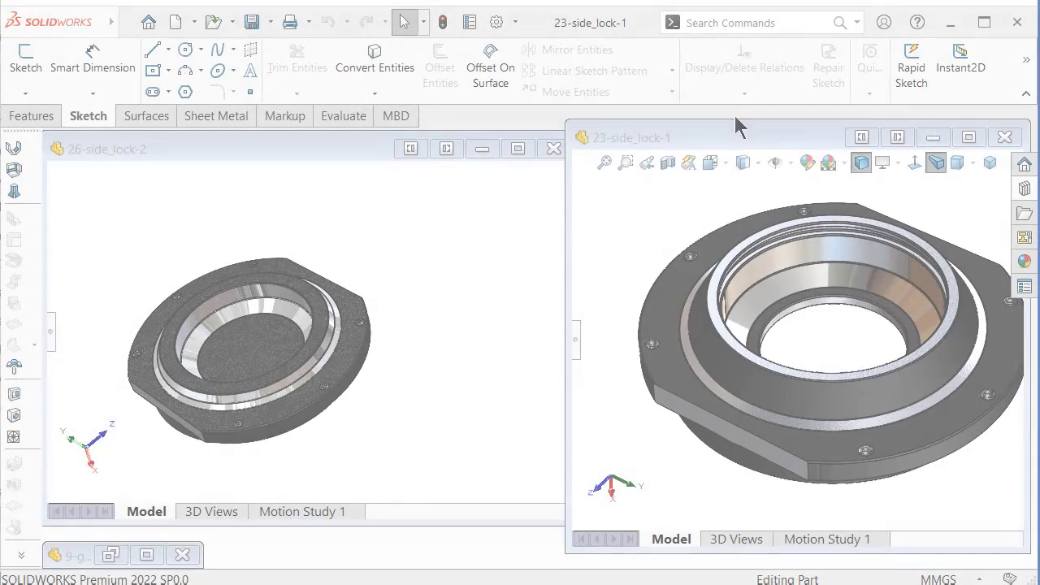
Maximize the 23-side_lock-1 window, fit the part to view, and show the Surfaces tools.
left_click(738, 132)
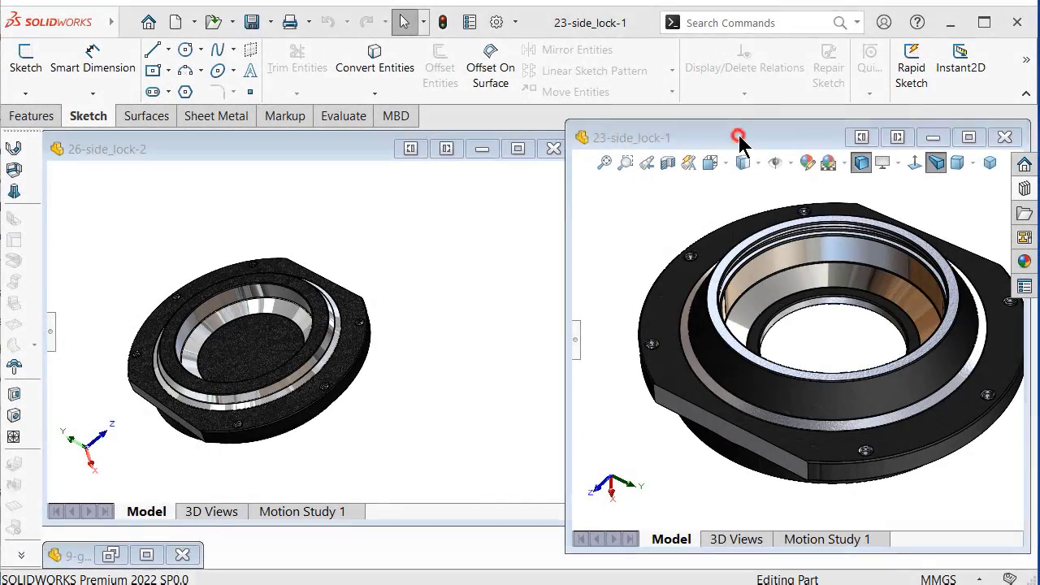
left_click(332, 146)
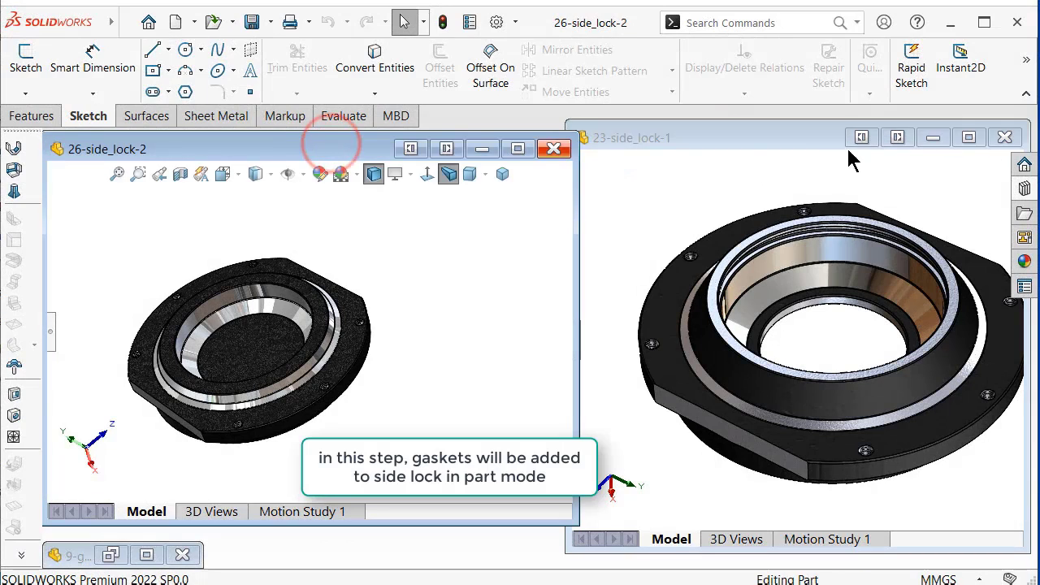
double_click(797, 139)
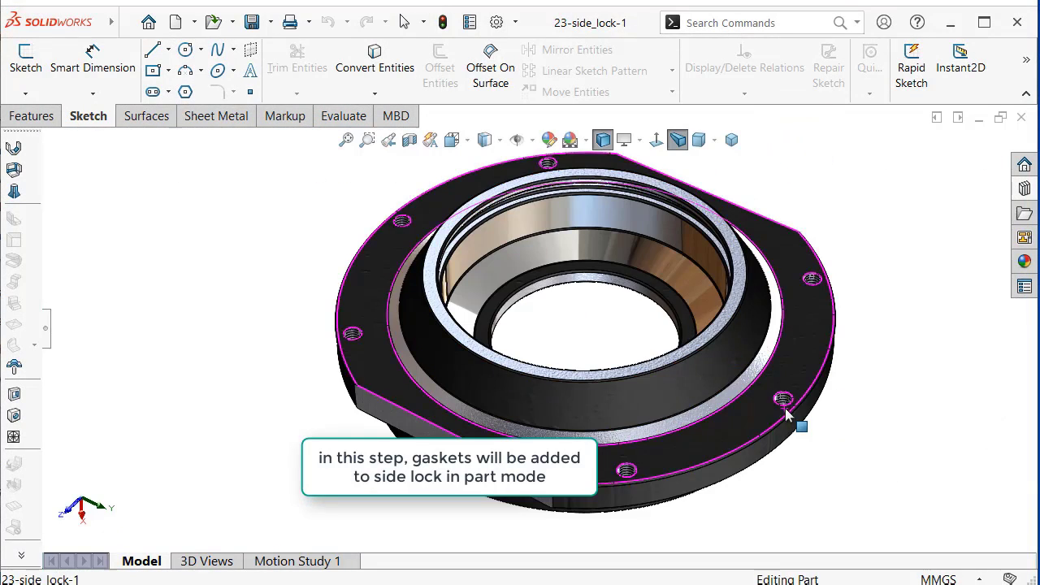
mouse_move(785, 408)
middle_mouse_down()
mouse_move(845, 510)
mouse_move(620, 434)
mouse_move(666, 312)
mouse_move(680, 353)
middle_mouse_up()
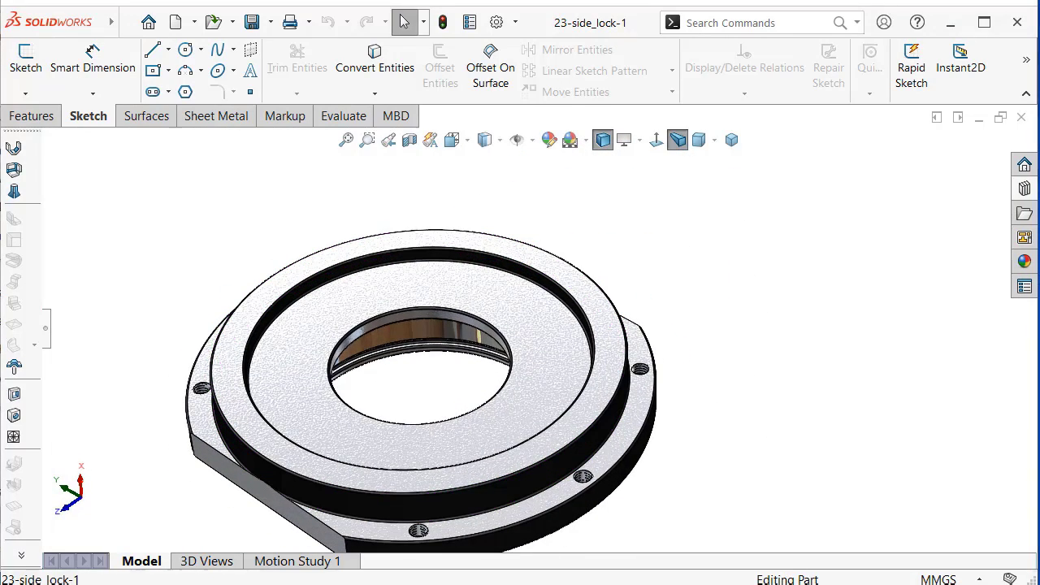
key("f")
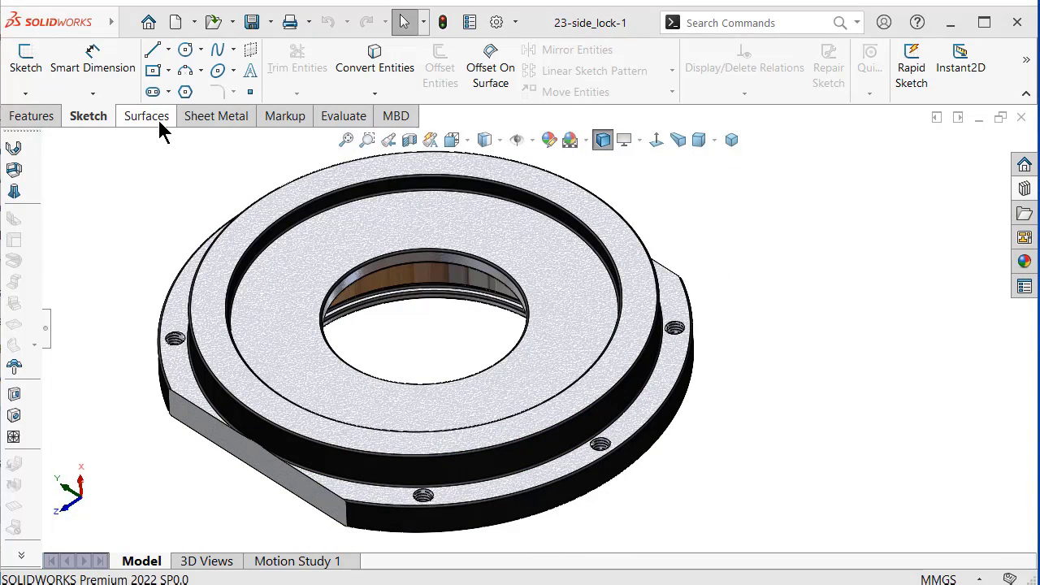
left_click(155, 117)
right_click(400, 119)
mouse_move(452, 187)
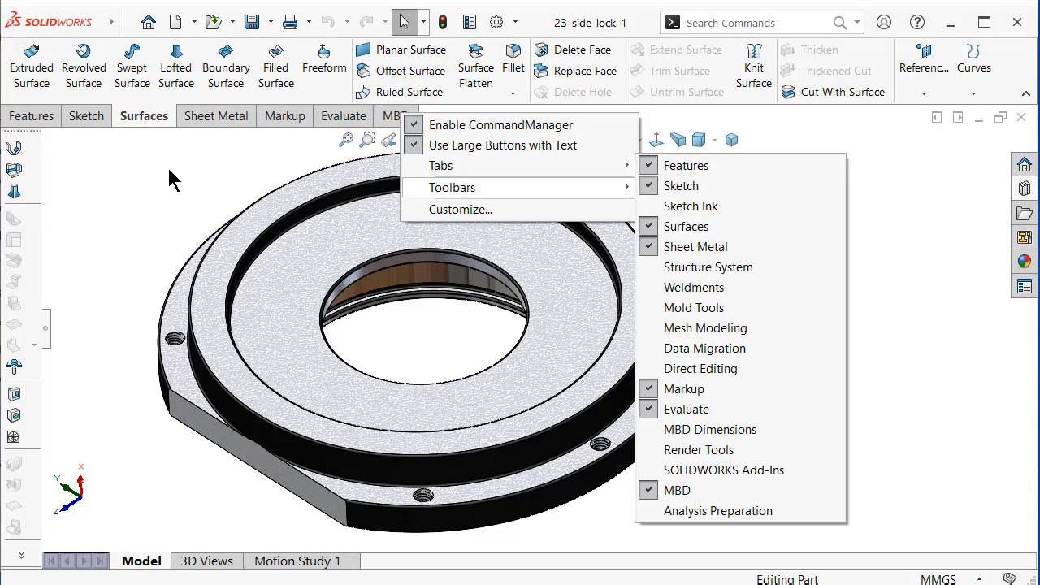
left_click(145, 160)
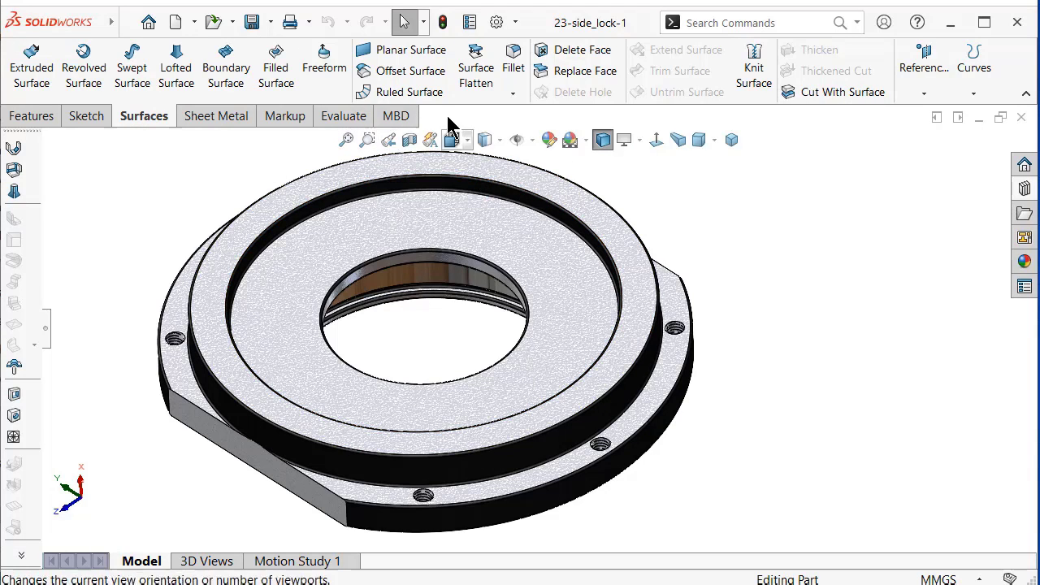
left_click(427, 72)
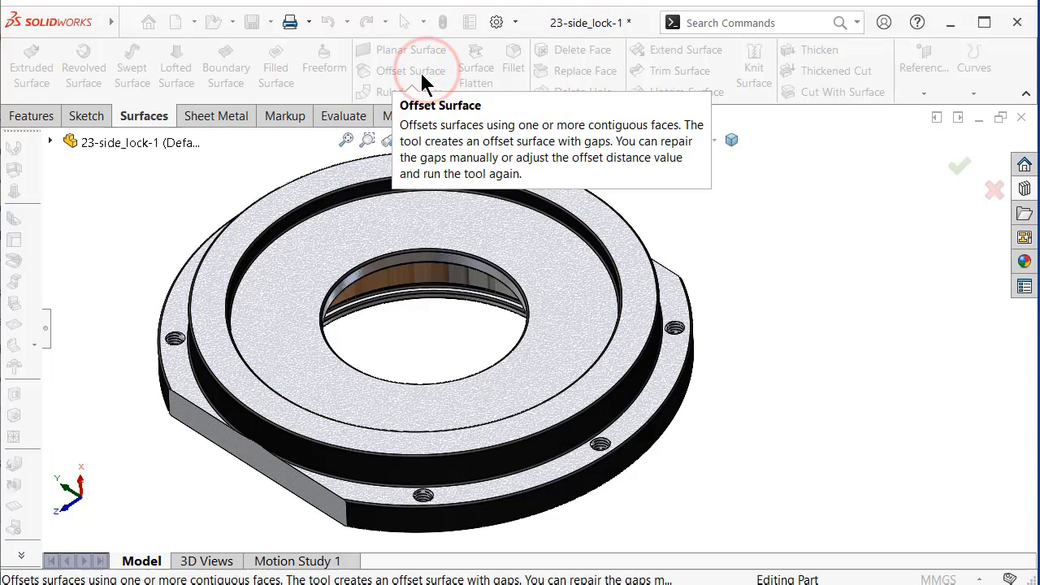
left_click(655, 398)
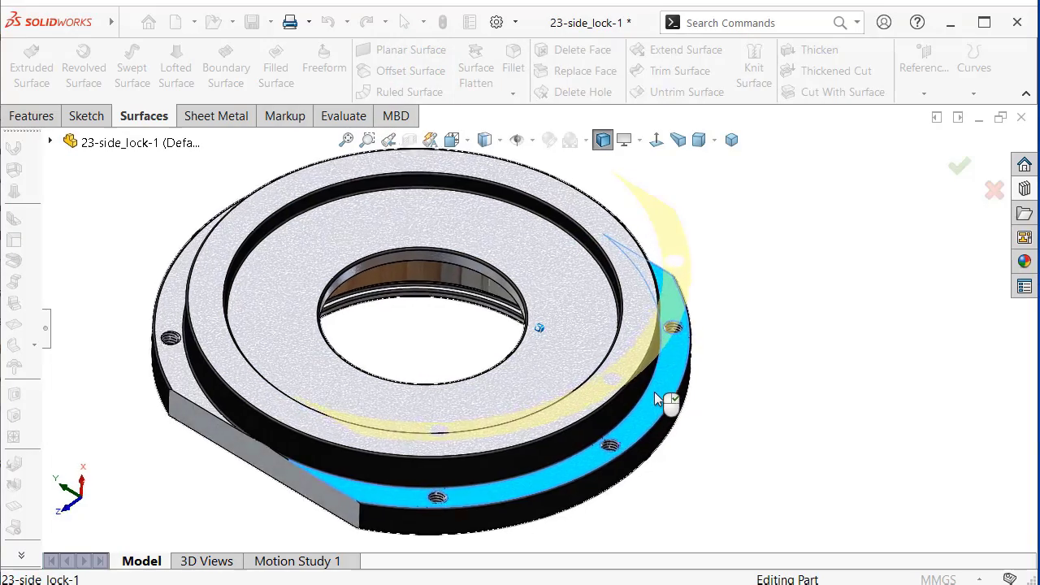
key("Down")
key("Down")
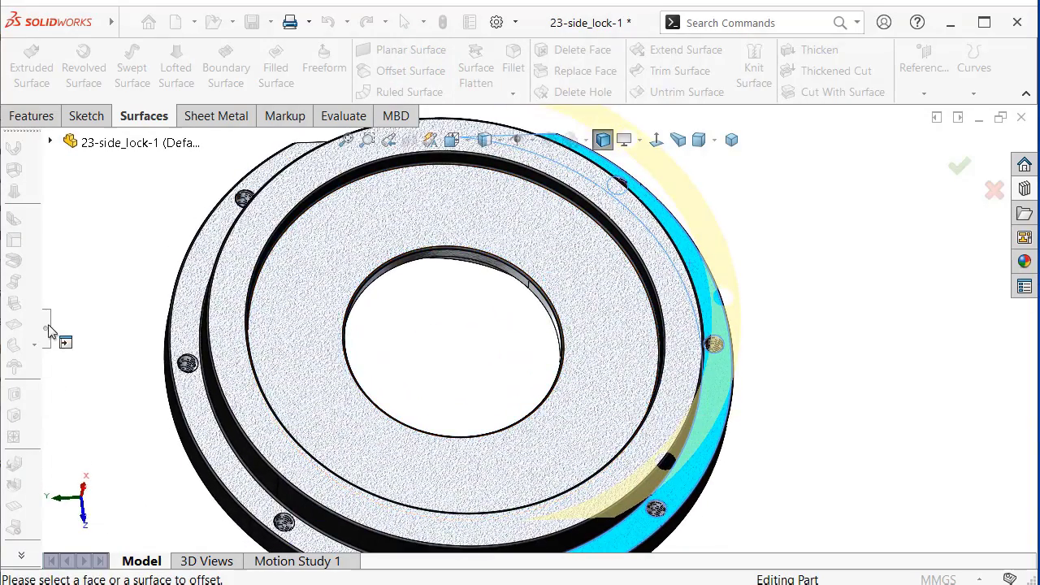
left_click(48, 329)
key("Down")
key("Down")
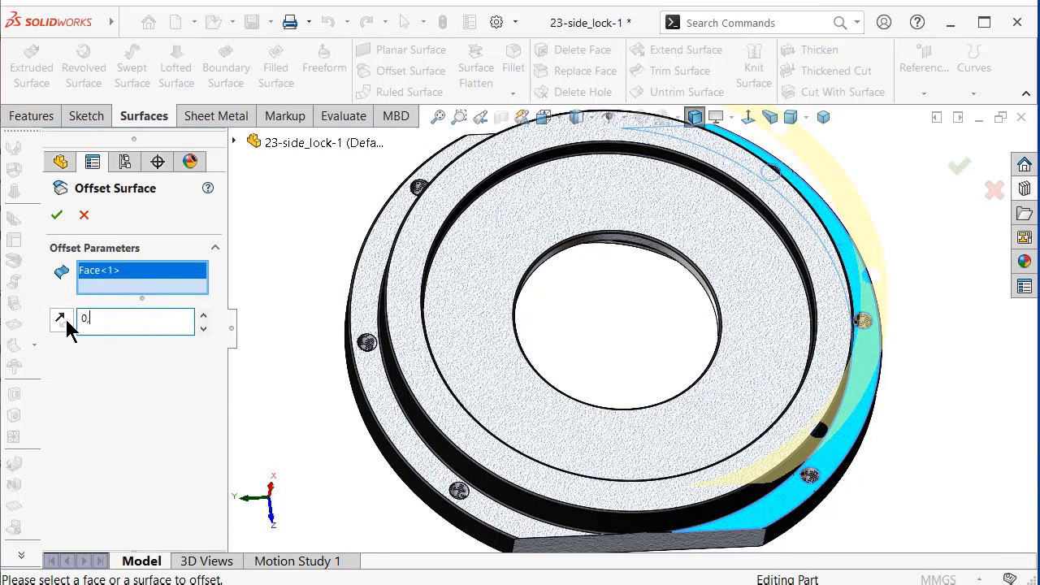
left_click(939, 313)
left_click(433, 475)
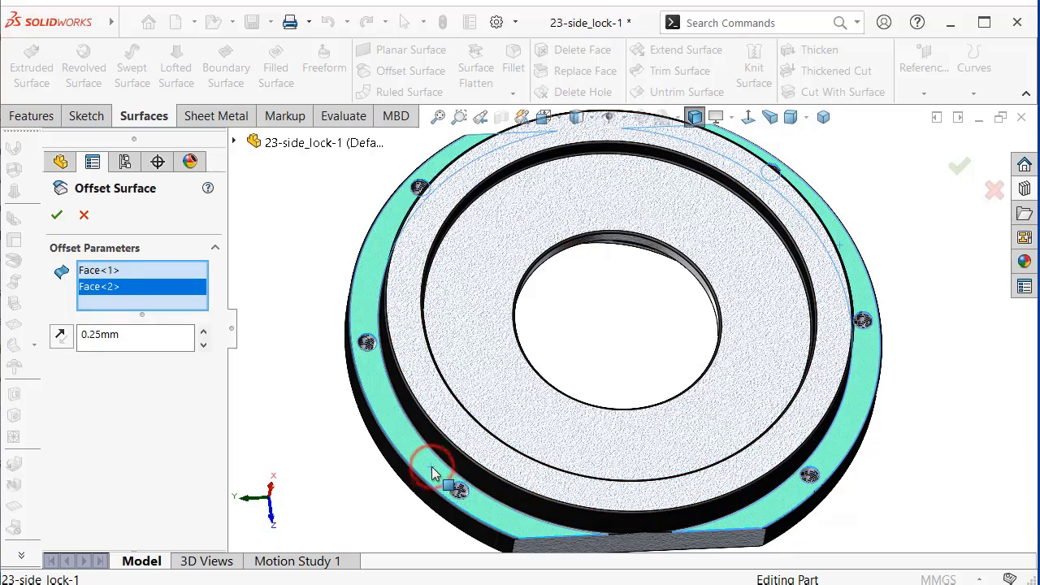
key("Down")
key("Down")
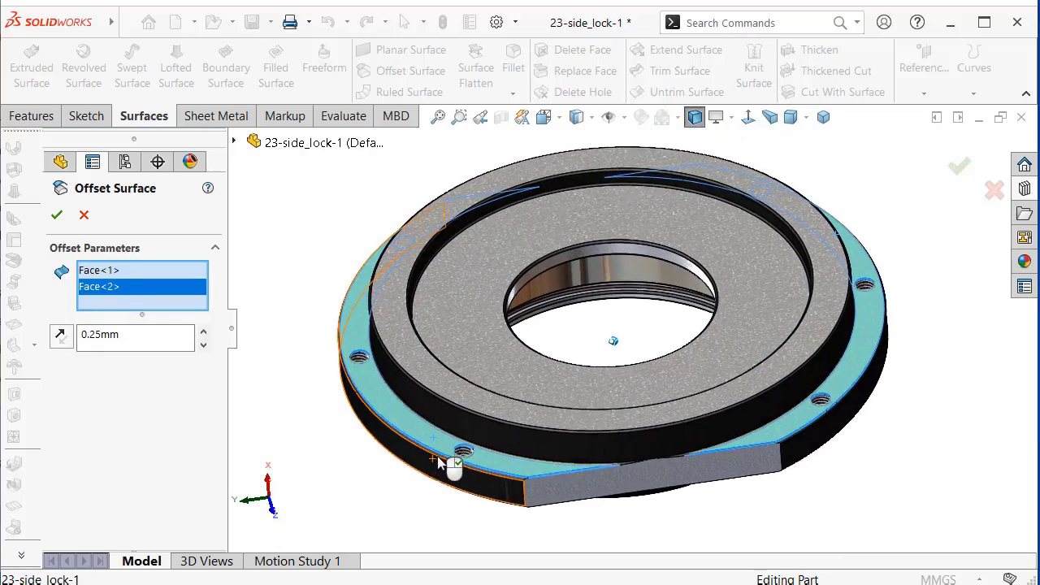
key("Down")
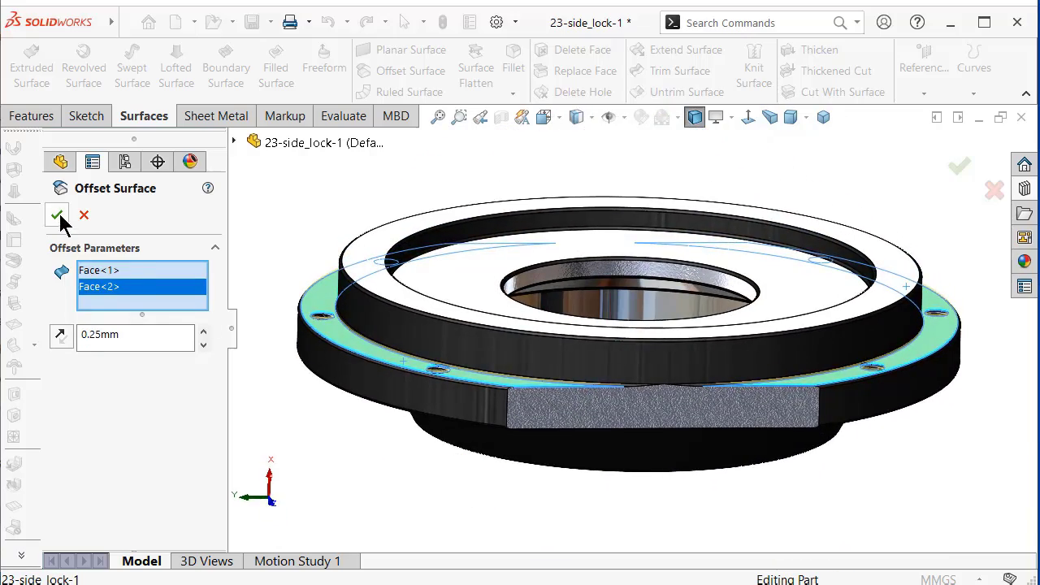
key("Up")
key("Up")
key("Up")
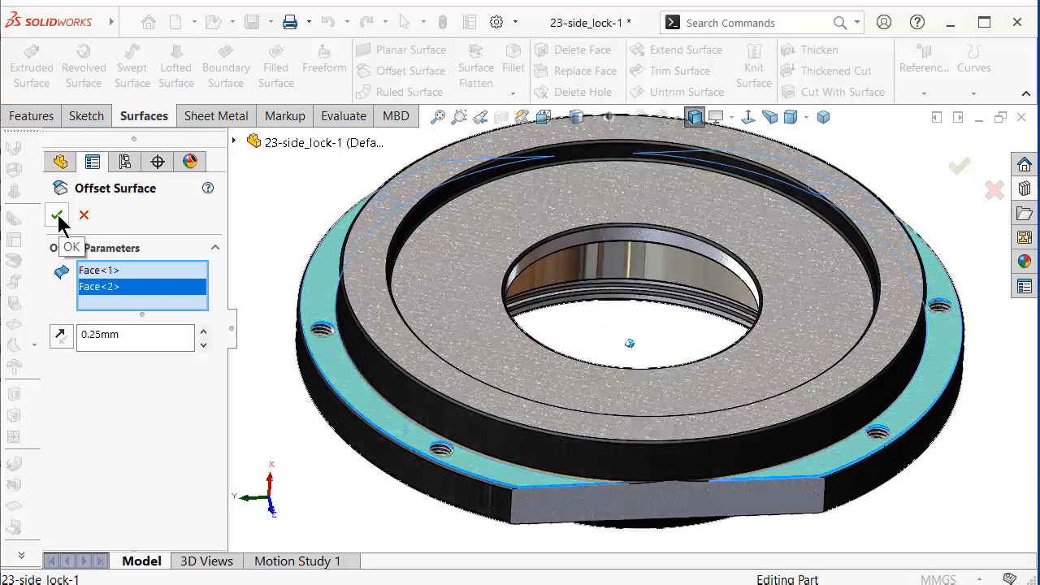
key("Up")
key("Up")
key("Up")
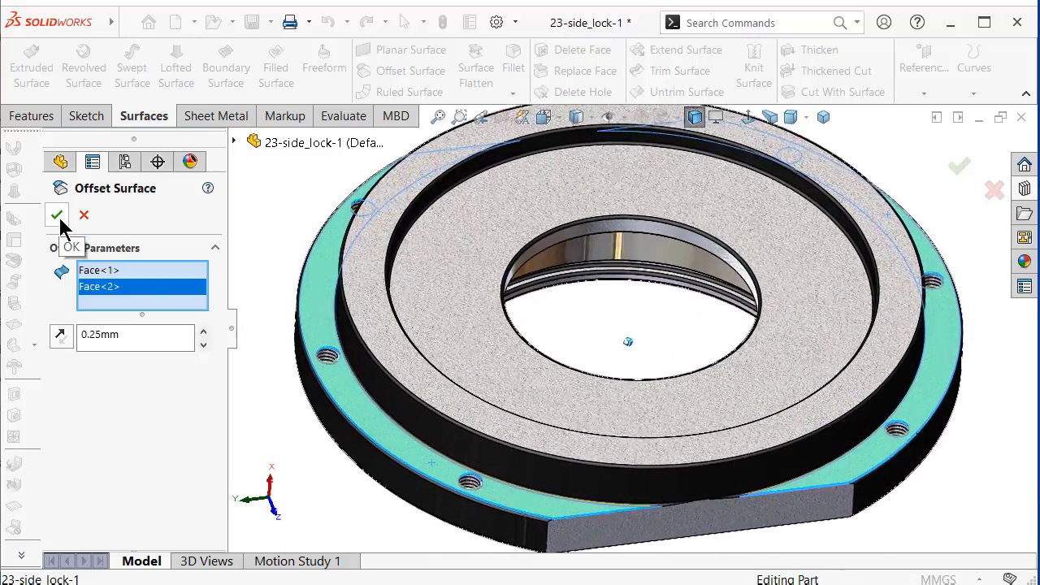
key("Up")
key("Up")
key("Up")
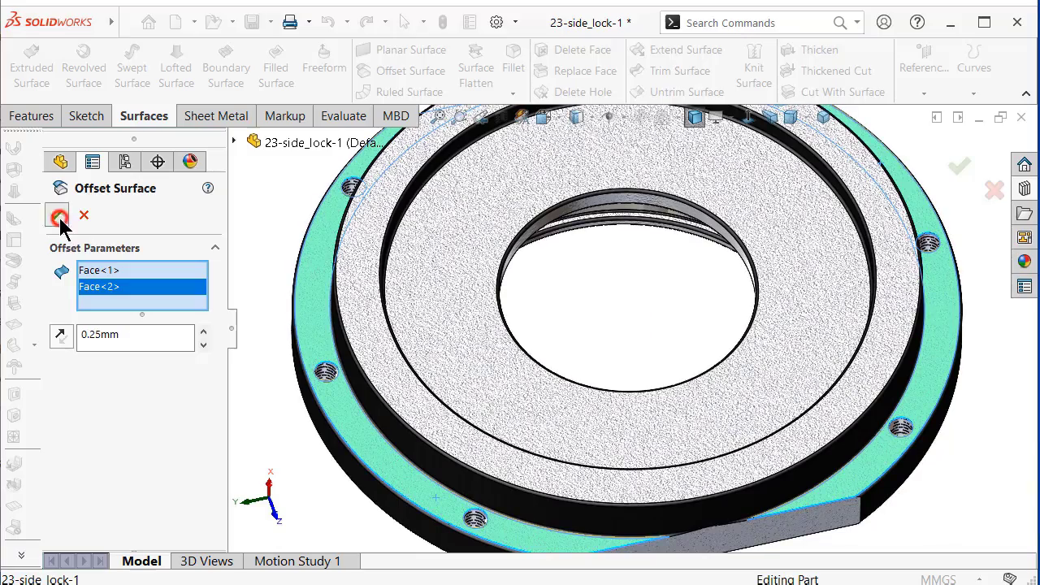
left_click(60, 218)
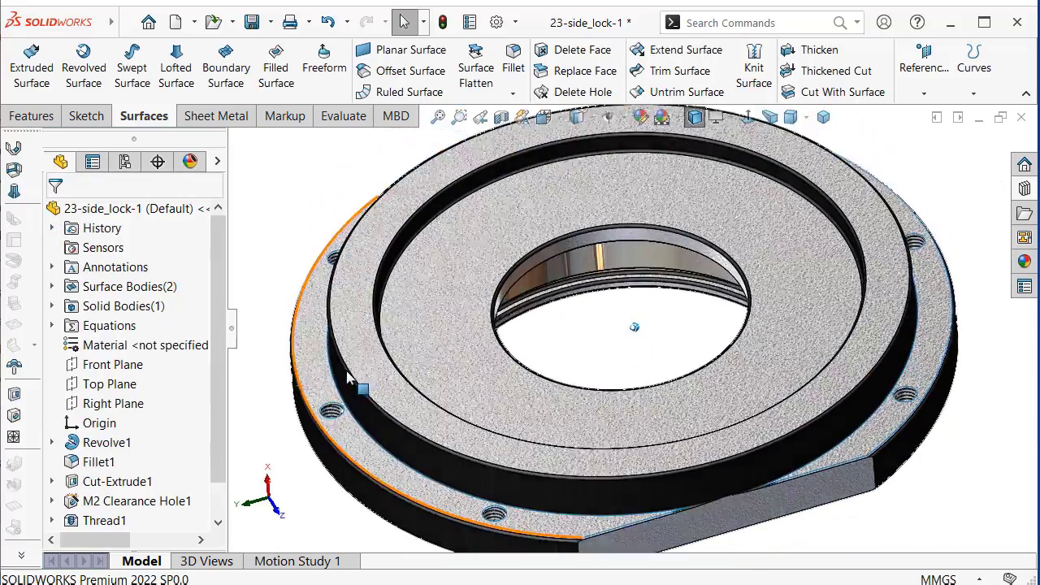
middle_click_drag(347, 371, 771, 473)
scroll(772, 472, "down", 2)
scroll(789, 471, "down", 2)
scroll(789, 462, "down", 2)
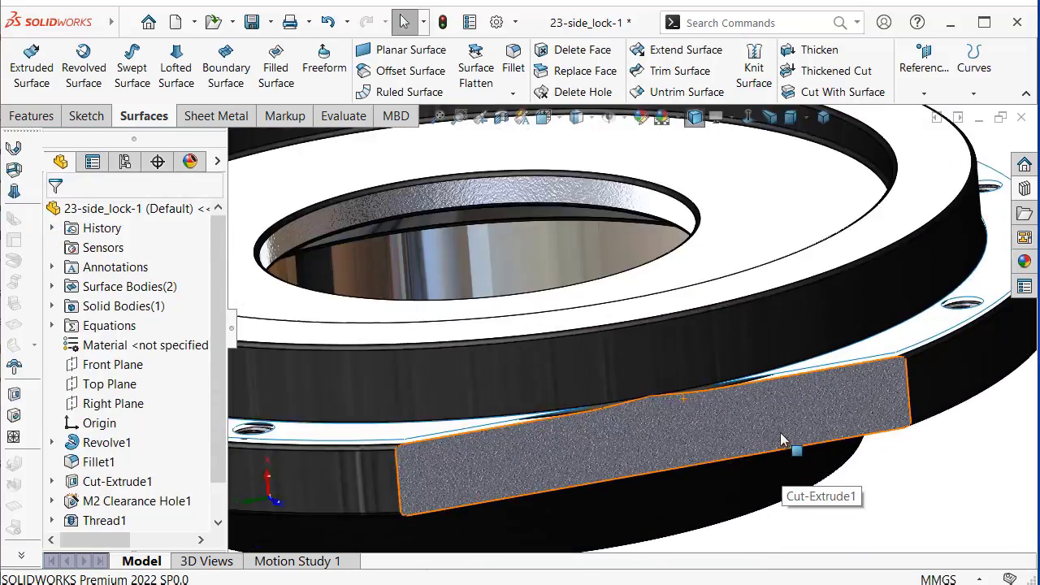
scroll(785, 444, "down", 1)
key("Up")
key("Up")
key("Up")
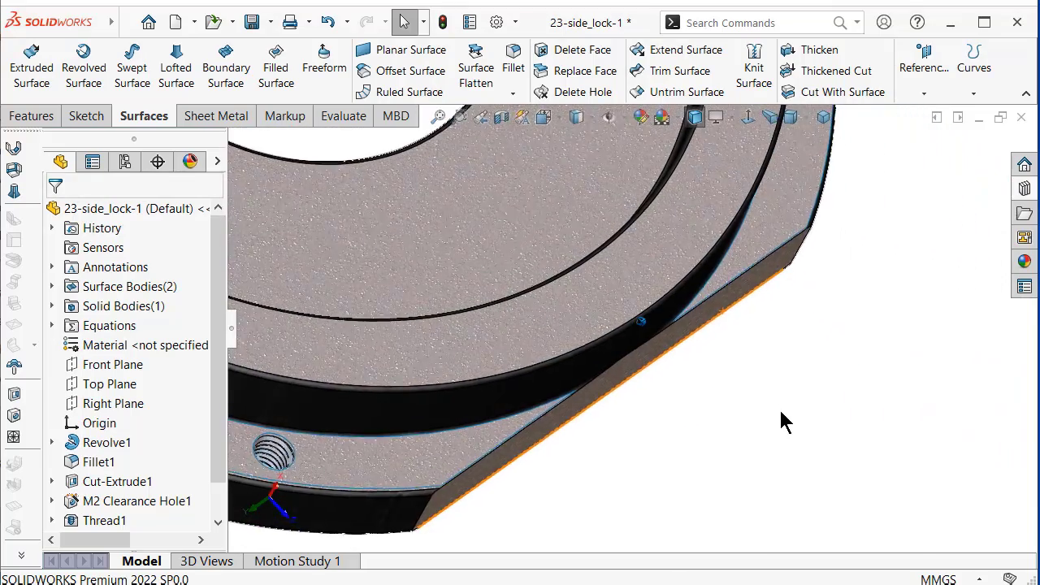
key("Up")
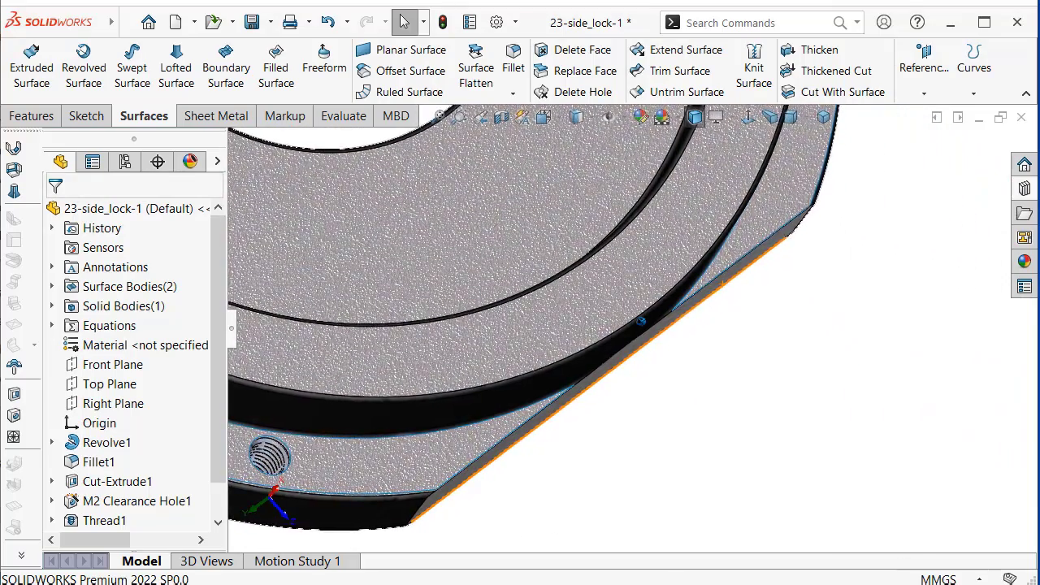
key("f")
left_click(803, 260)
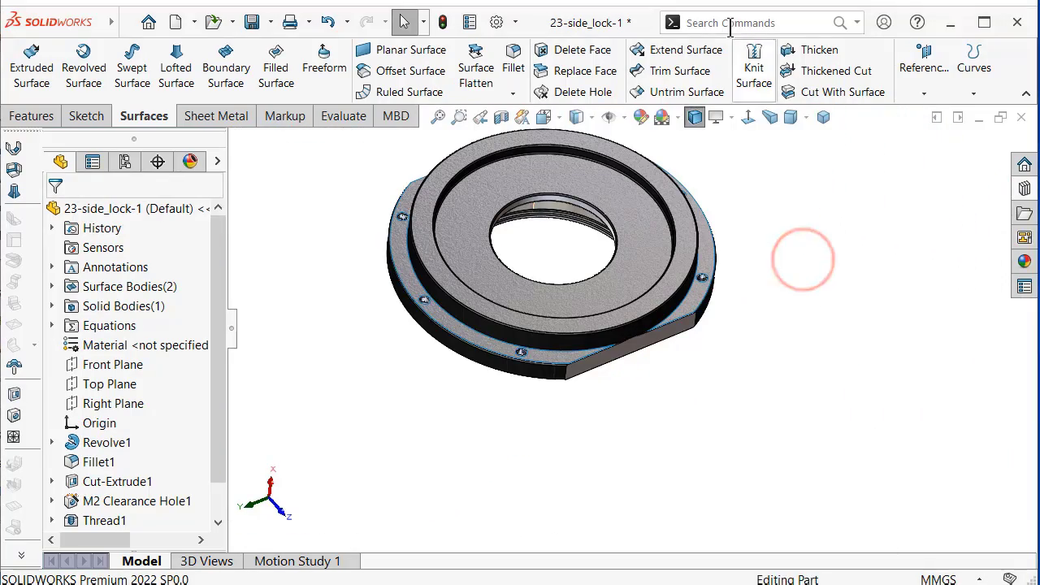
Thicken Surface-Offset1[1] by 0.25 mm to both sides as a separate body.
left_click(815, 52)
scroll(615, 349, "down", 3)
scroll(533, 329, "down", 4)
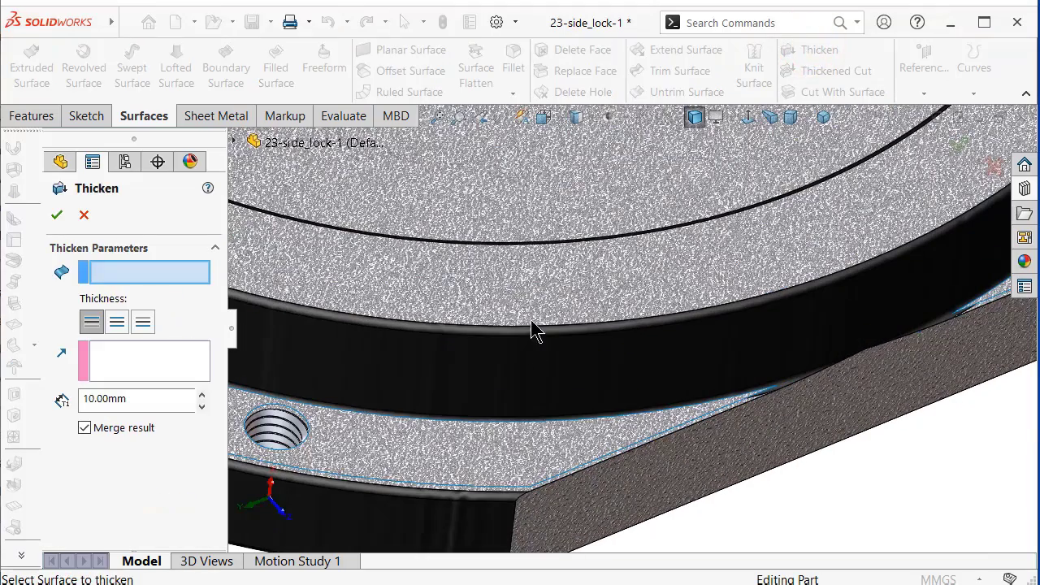
left_click(539, 436)
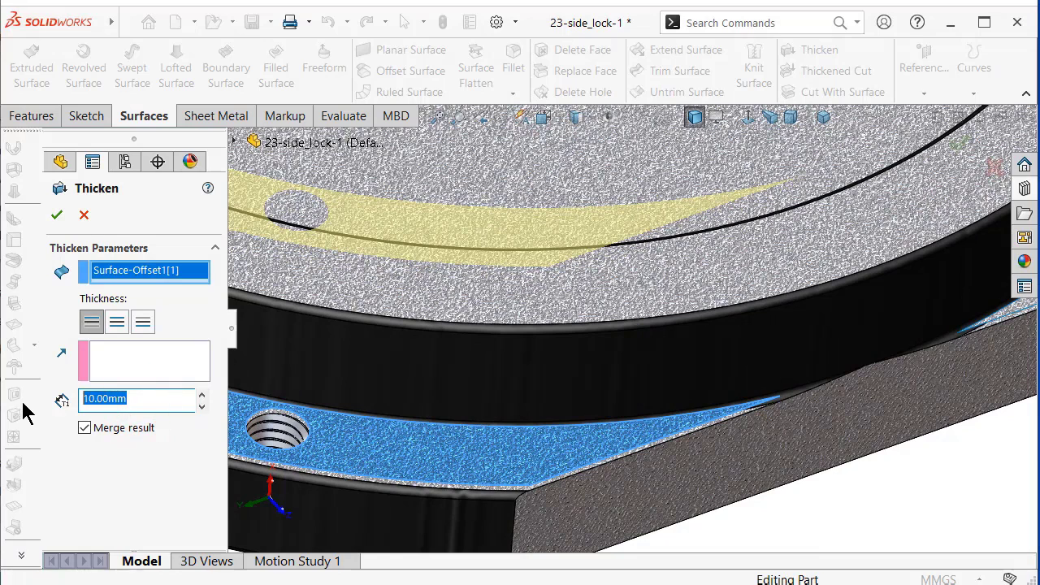
left_click(136, 399)
type("0.25")
left_click(88, 427)
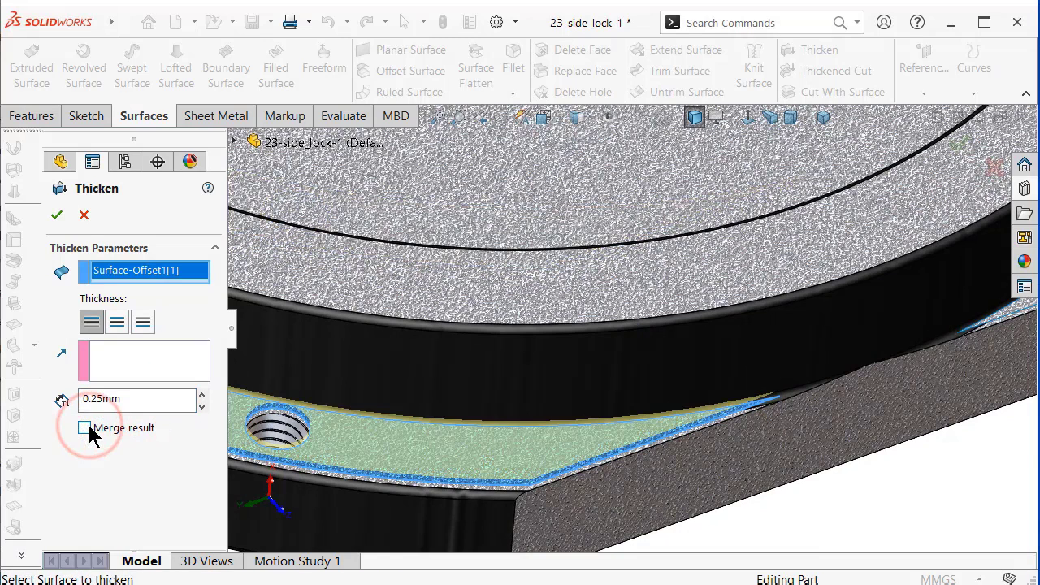
left_click(142, 324)
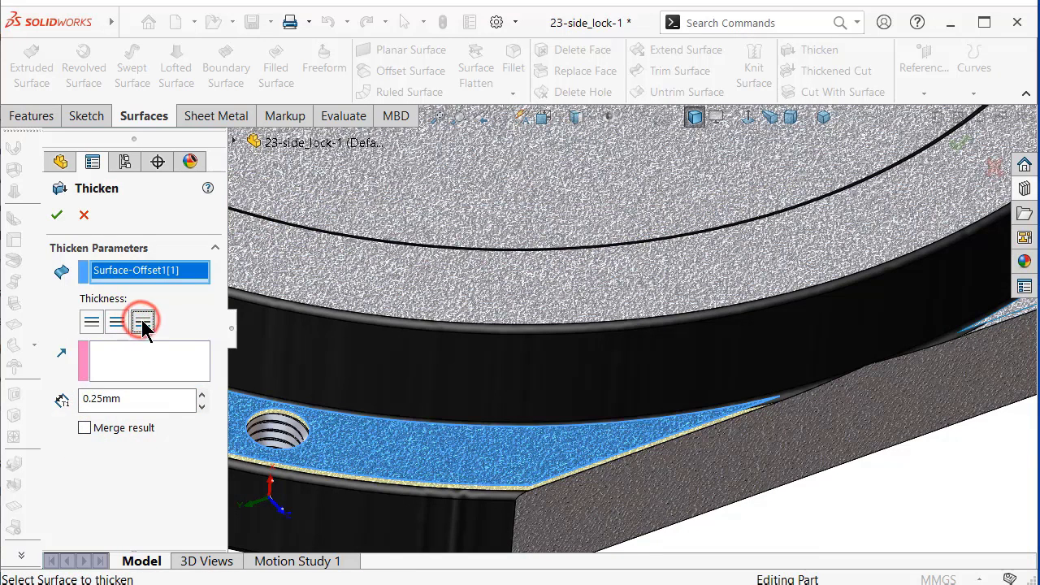
key("Left")
key("Left")
key("Left")
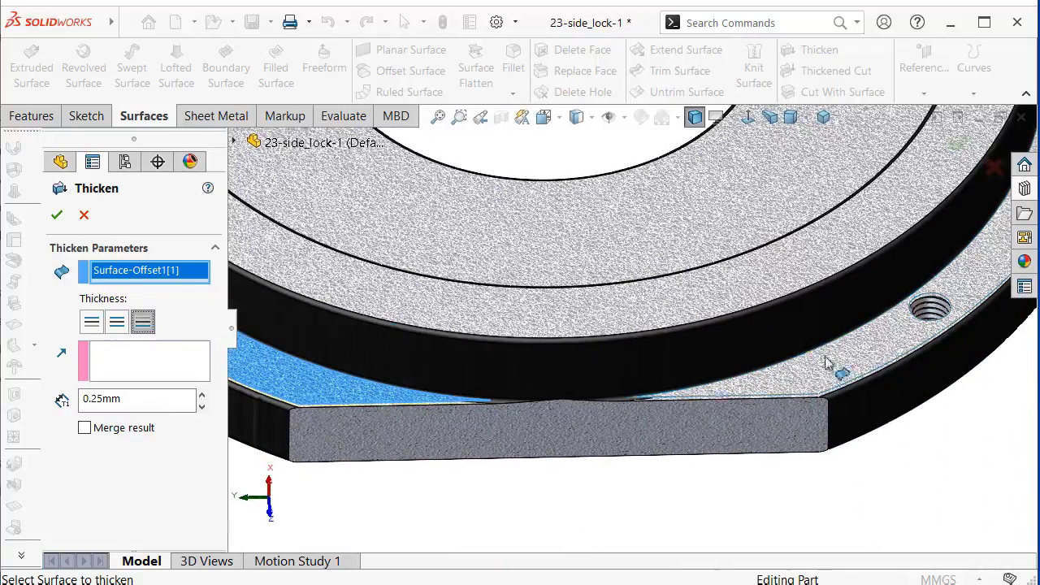
scroll(829, 372, "down", 2)
scroll(829, 371, "down", 2)
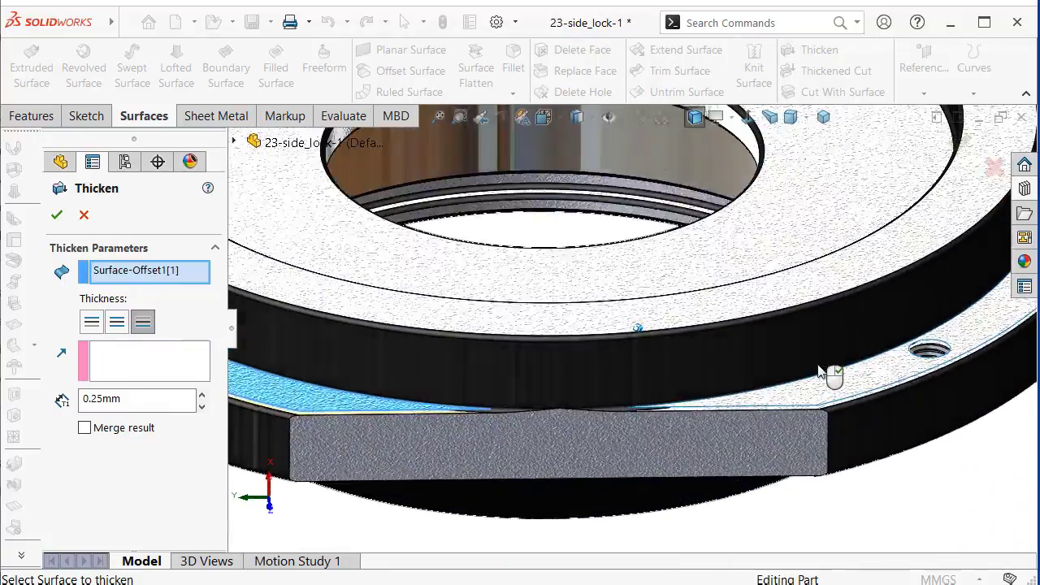
scroll(804, 415, "down", 2)
scroll(773, 432, "down", 2)
scroll(773, 417, "up", 2)
scroll(778, 395, "up", 2)
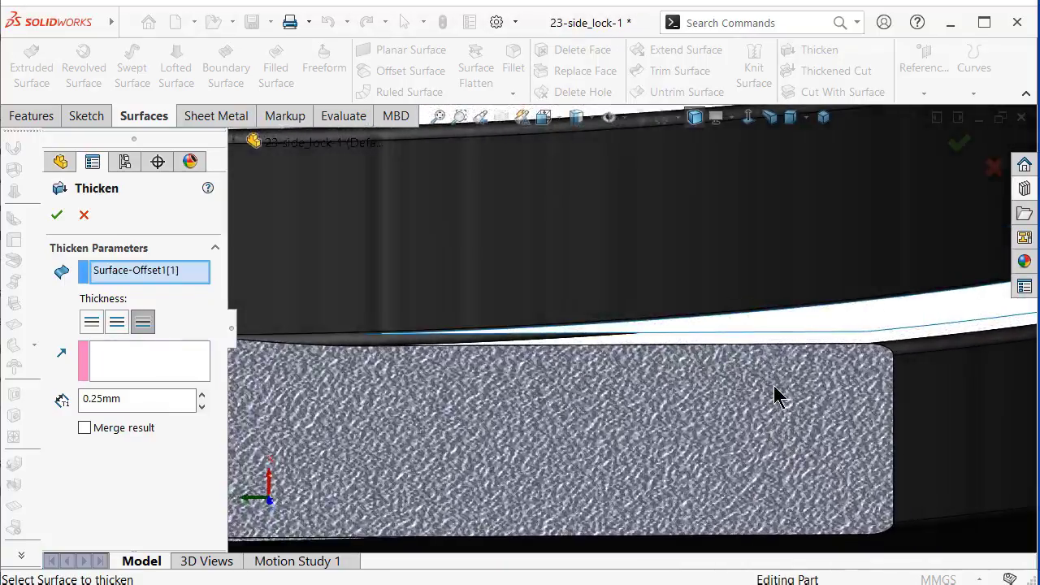
scroll(602, 366, "up", 3)
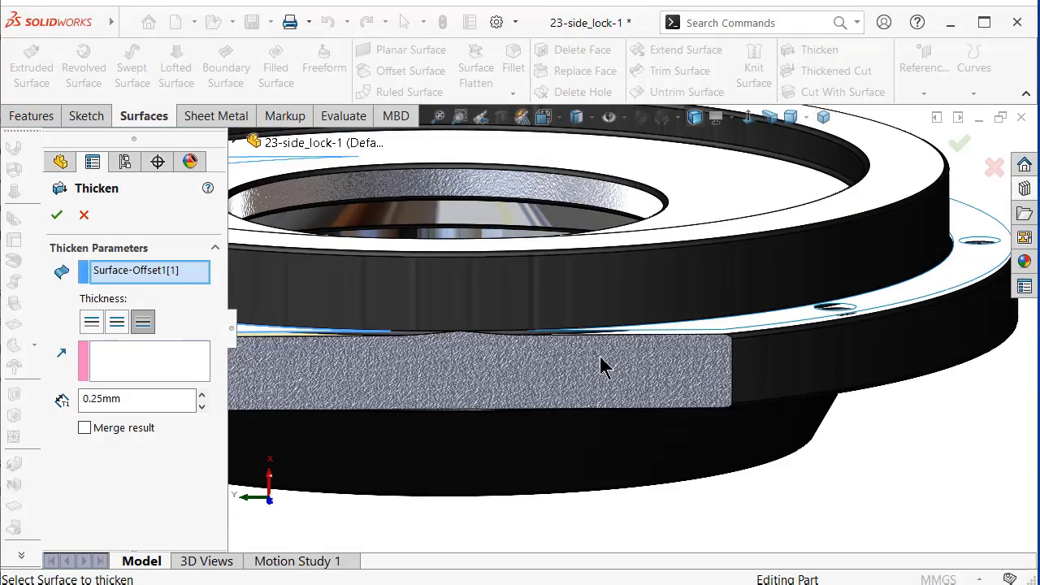
left_click(960, 148)
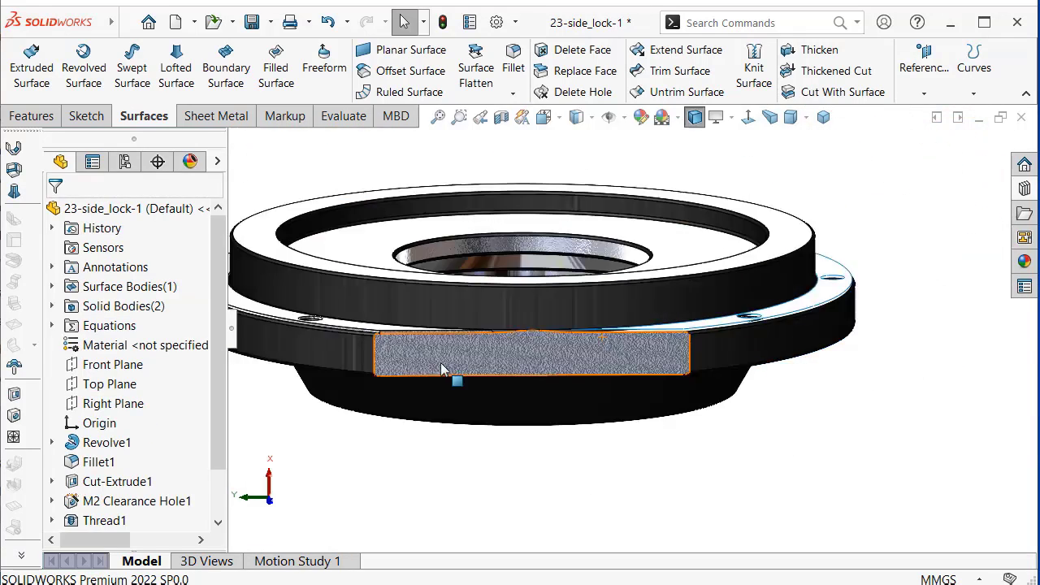
Thicken Surface-Offset1[2] the same way into a third separate body.
left_click(821, 50)
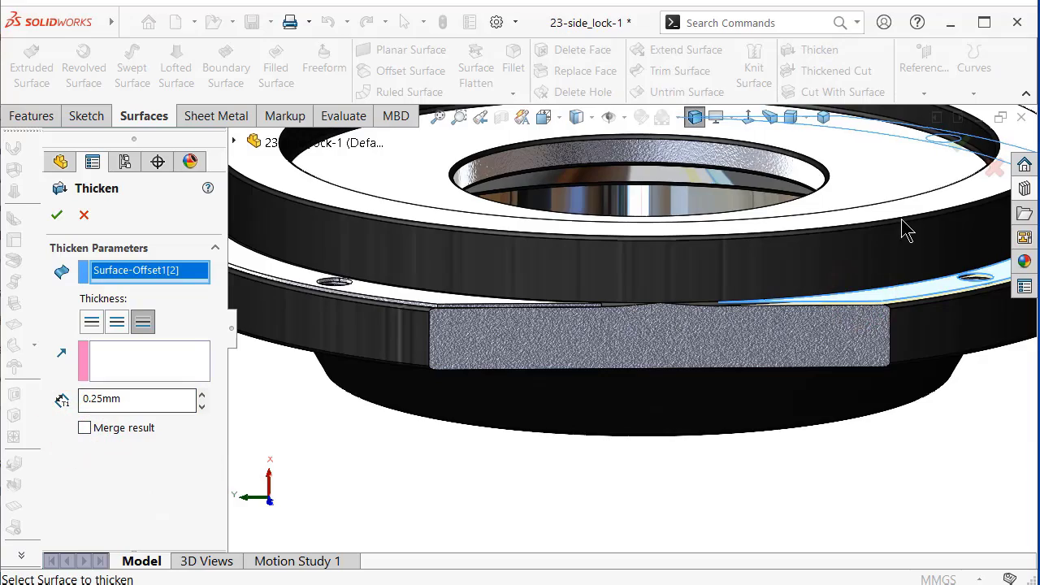
scroll(906, 230, "down", 5)
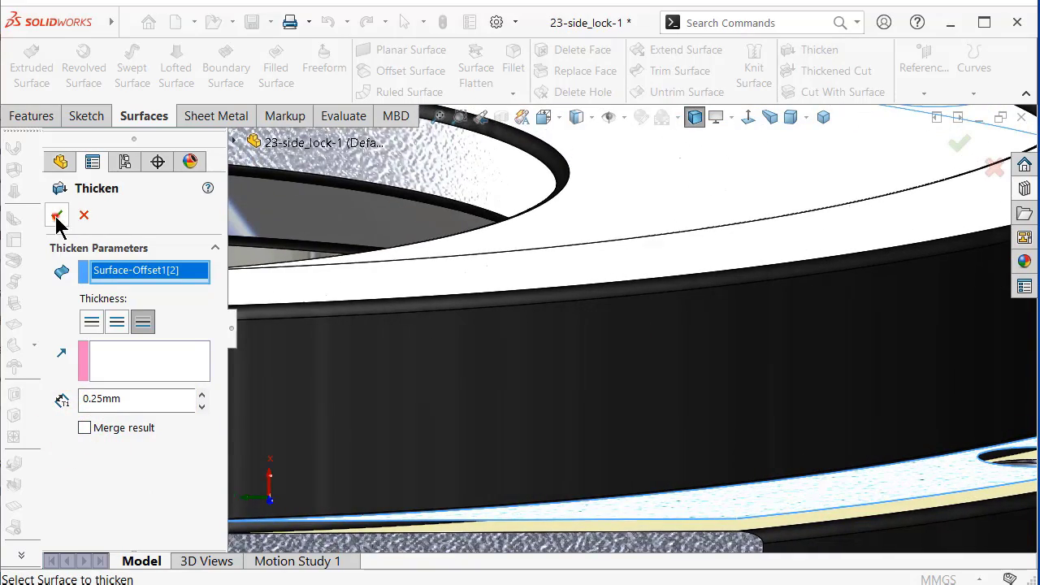
left_click(56, 216)
scroll(475, 302, "up", 5)
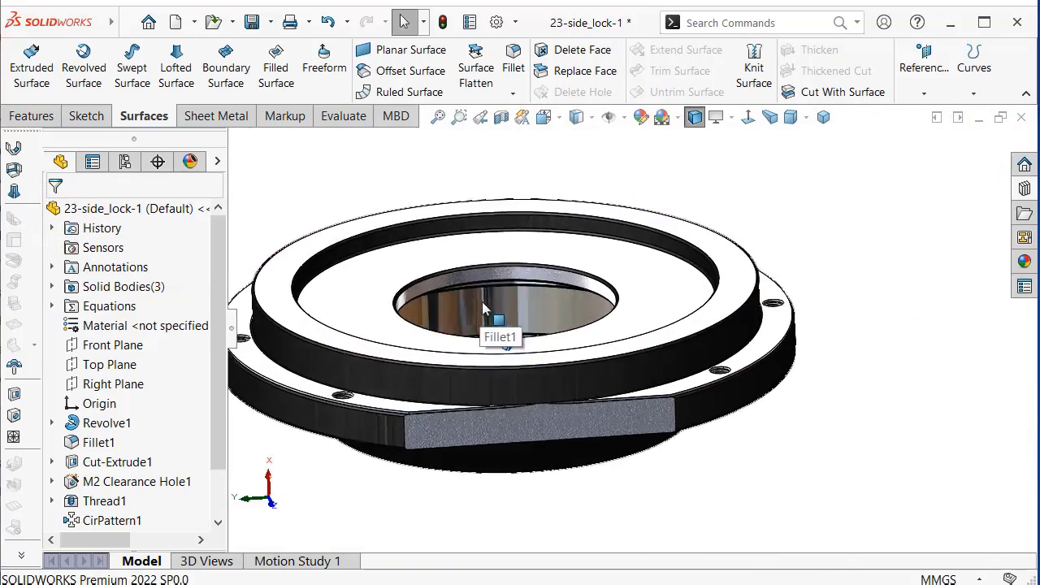
Apply the matte rubber appearance to the Thicken1 and Thicken2 bodies.
left_click_drag(217, 355, 224, 437)
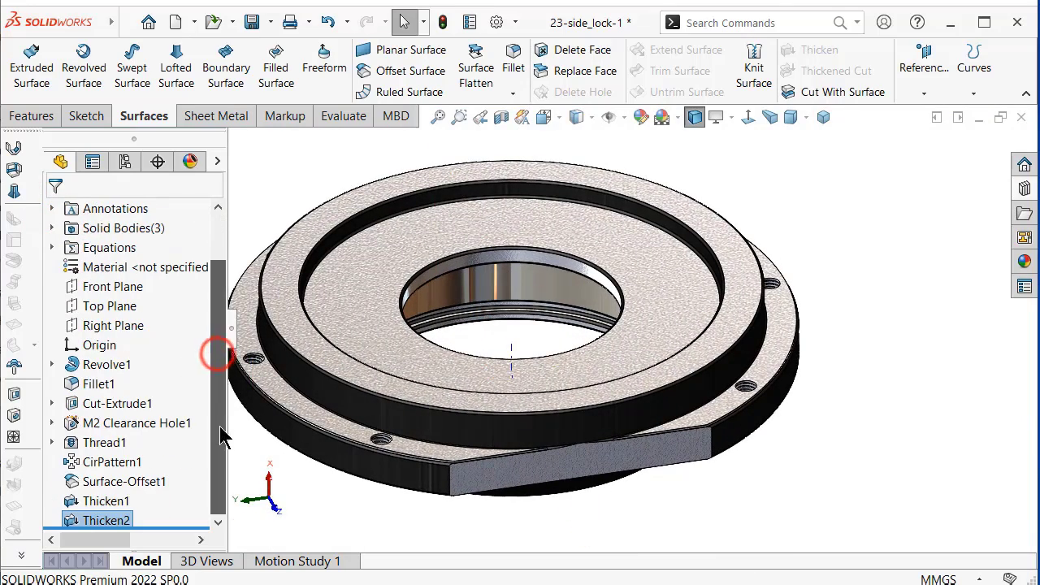
left_click(96, 502)
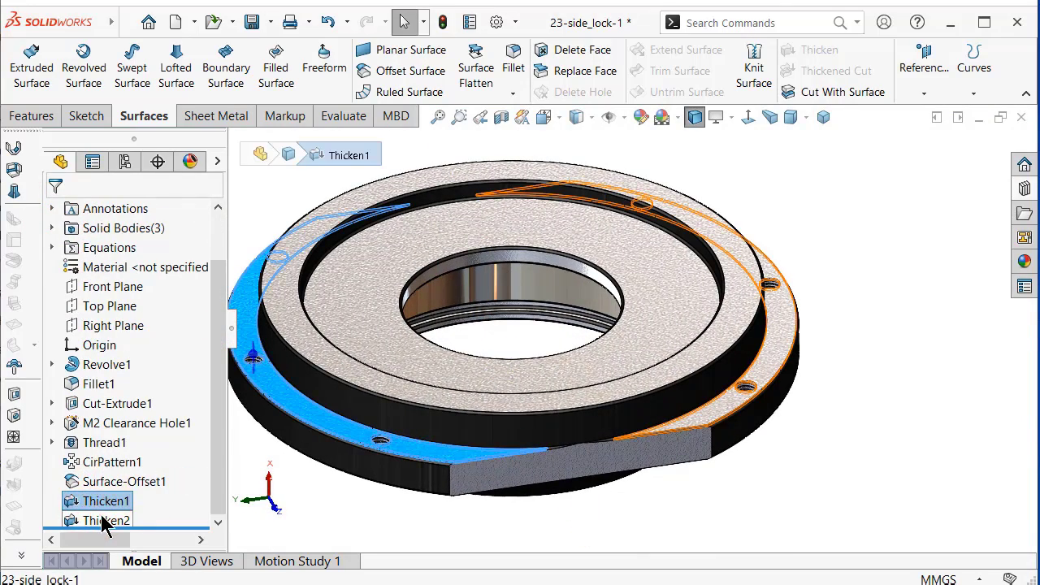
left_click(114, 521, "ctrl")
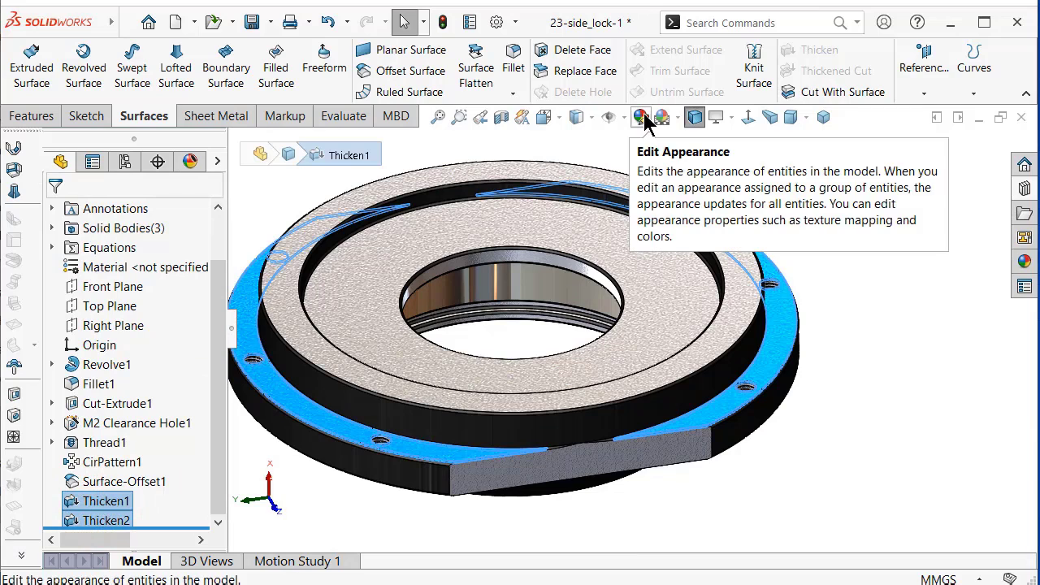
left_click(1024, 262)
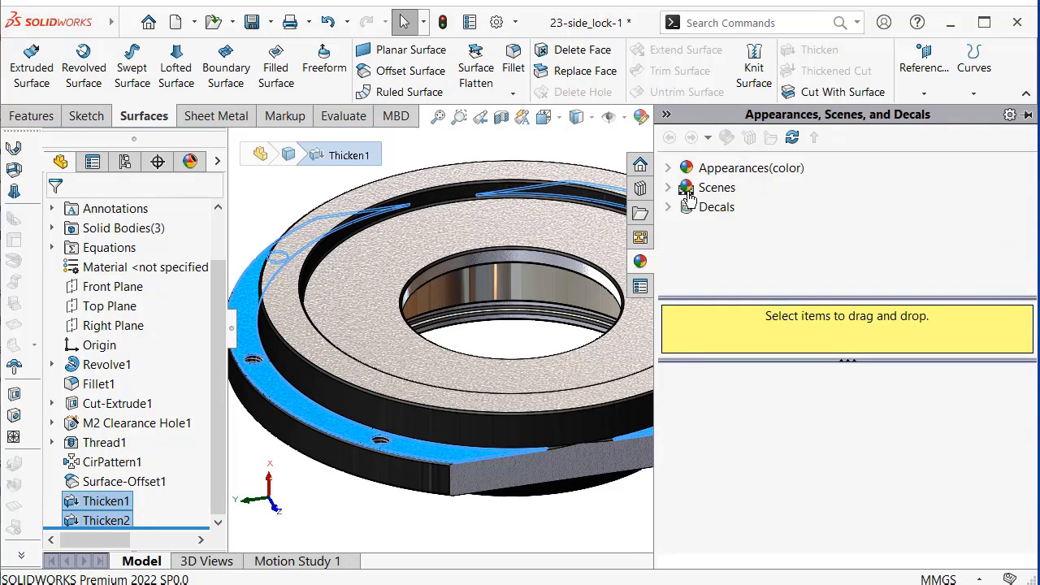
double_click(733, 413)
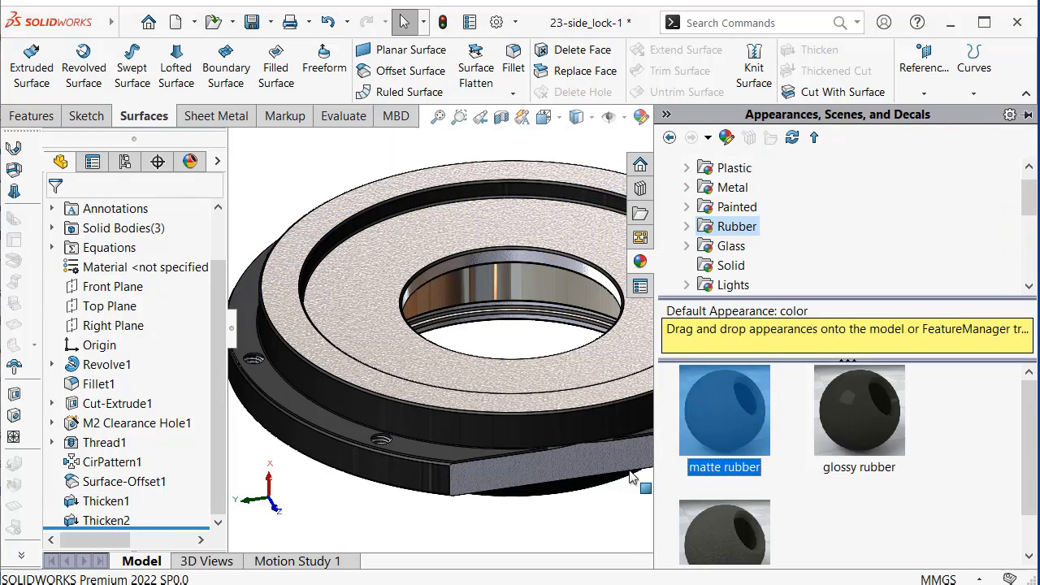
left_click(617, 513)
key("ctrl+8")
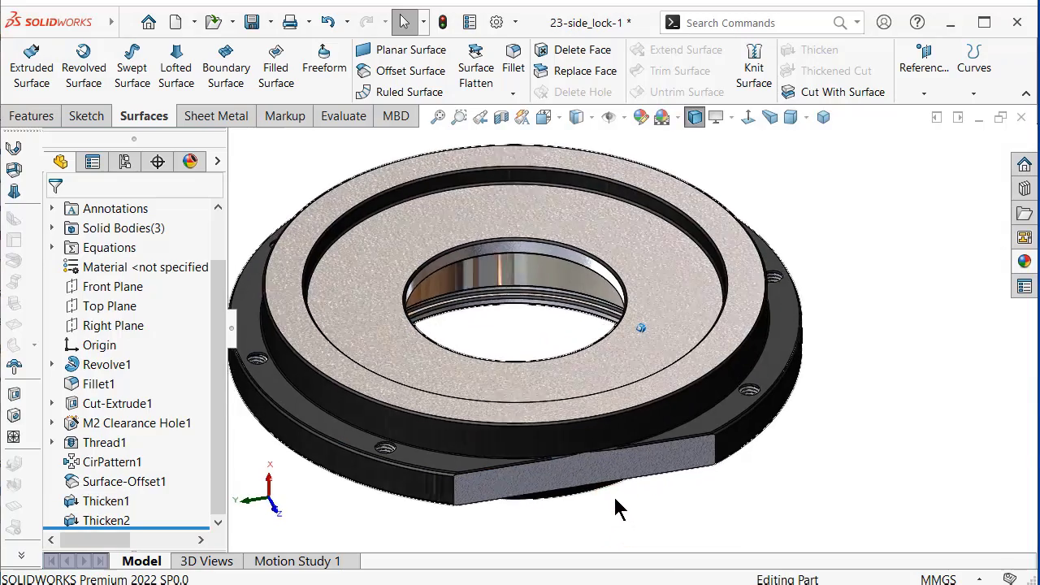
key("ctrl+7")
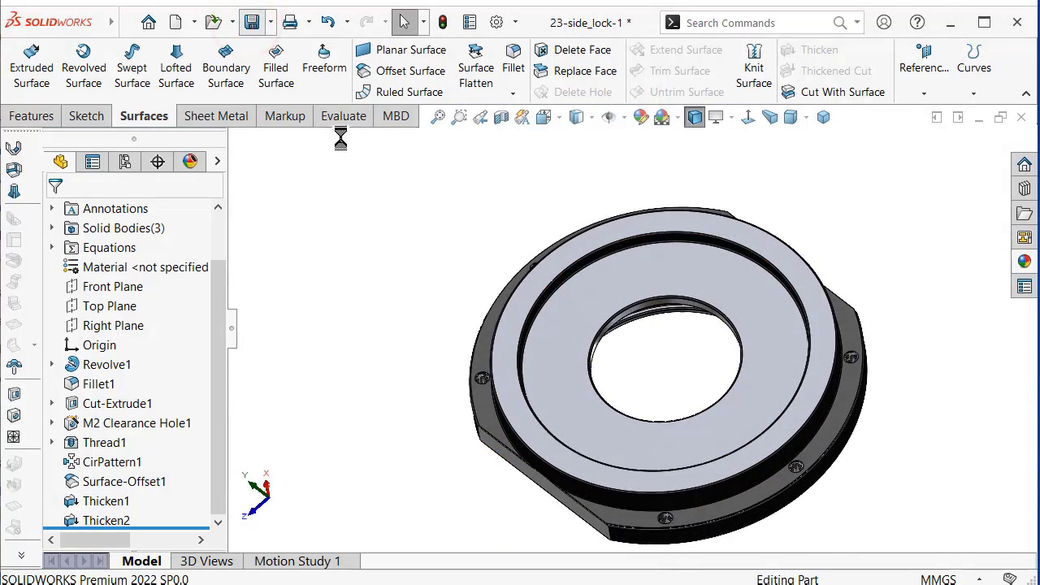
Minimize the 23-side_lock-1 window and maximize the 26-side_lock-2 window.
left_click(979, 118)
scroll(341, 343, "down", 3)
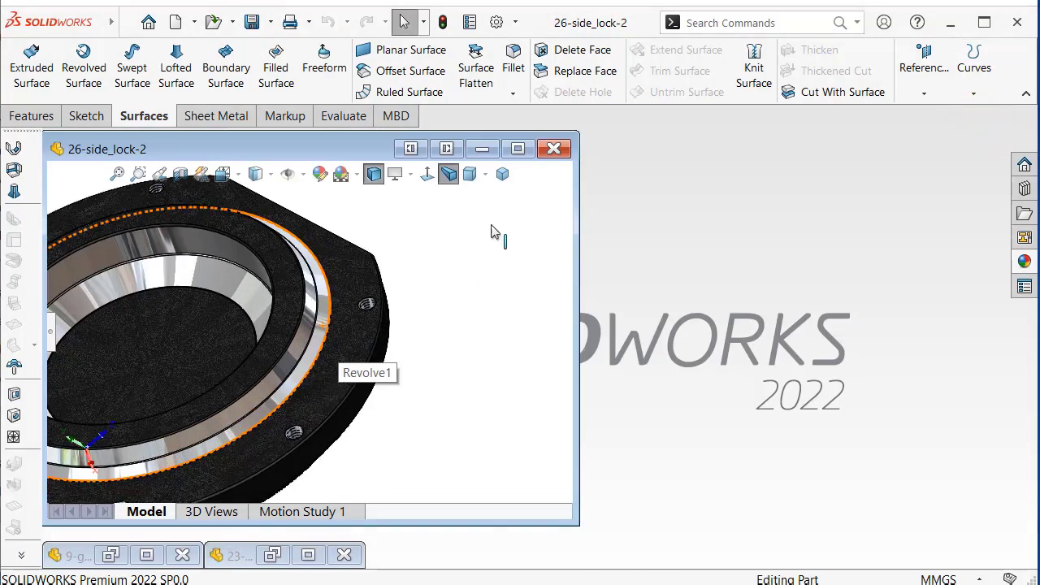
left_click(518, 149)
scroll(510, 306, "down", 2)
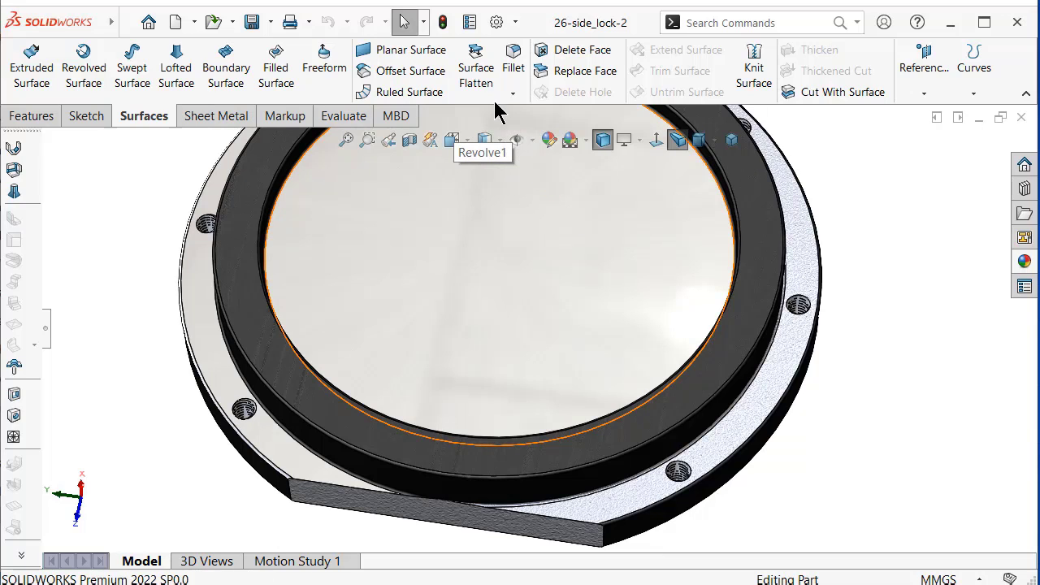
Create a 0.25 mm Offset Surface from the two flange faces of 26-side_lock-2.
left_click(428, 73)
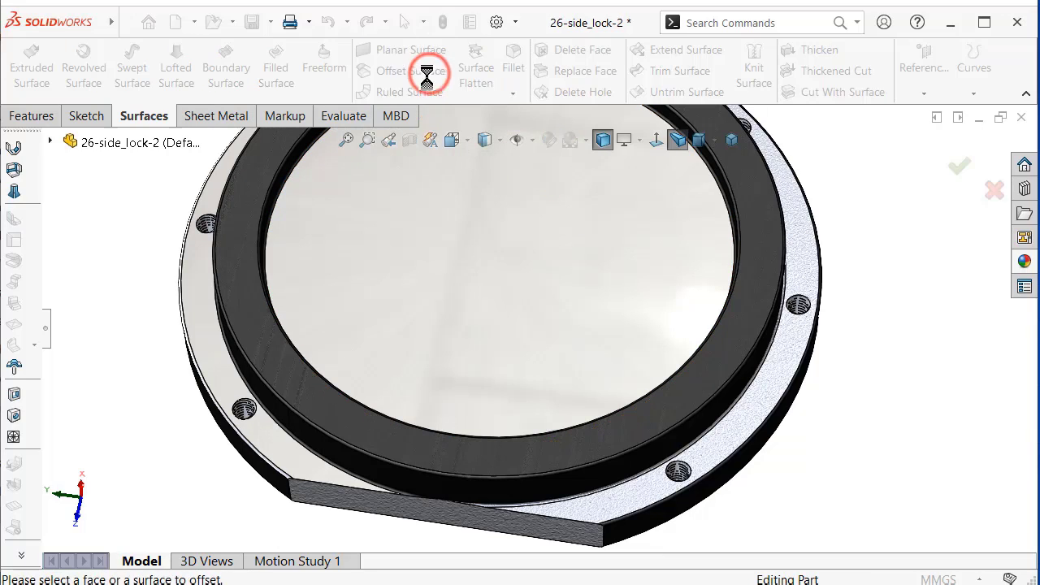
left_click(44, 330)
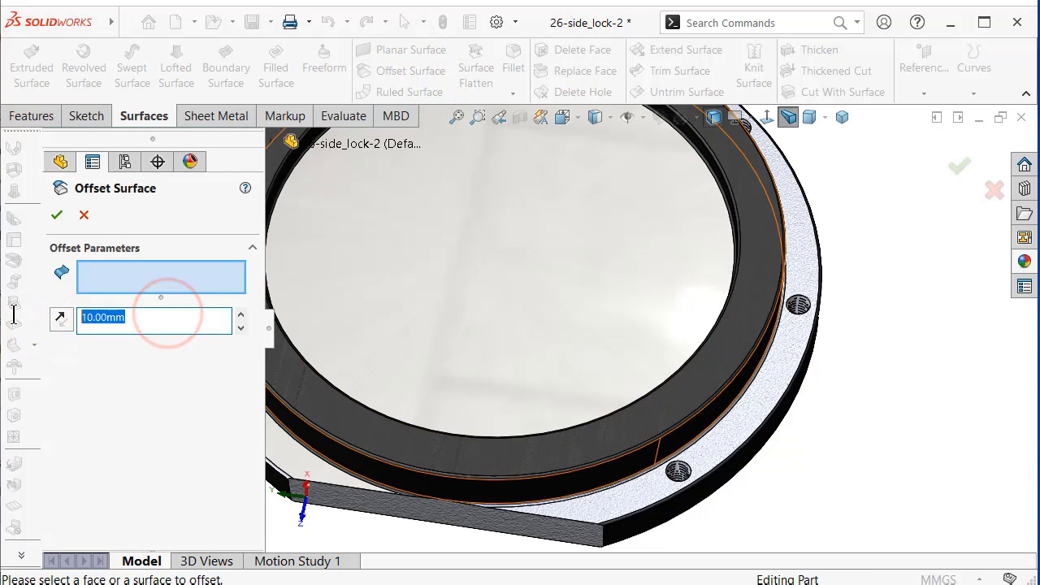
type("0.25")
left_click(782, 364)
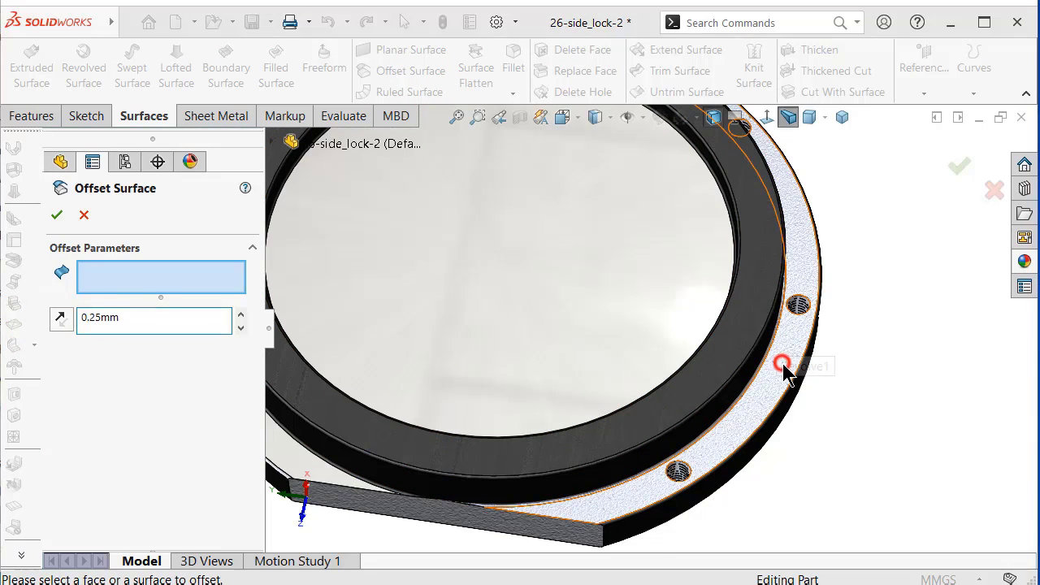
scroll(688, 471, "down", 2)
scroll(688, 471, "down", 3)
scroll(650, 447, "down", 3)
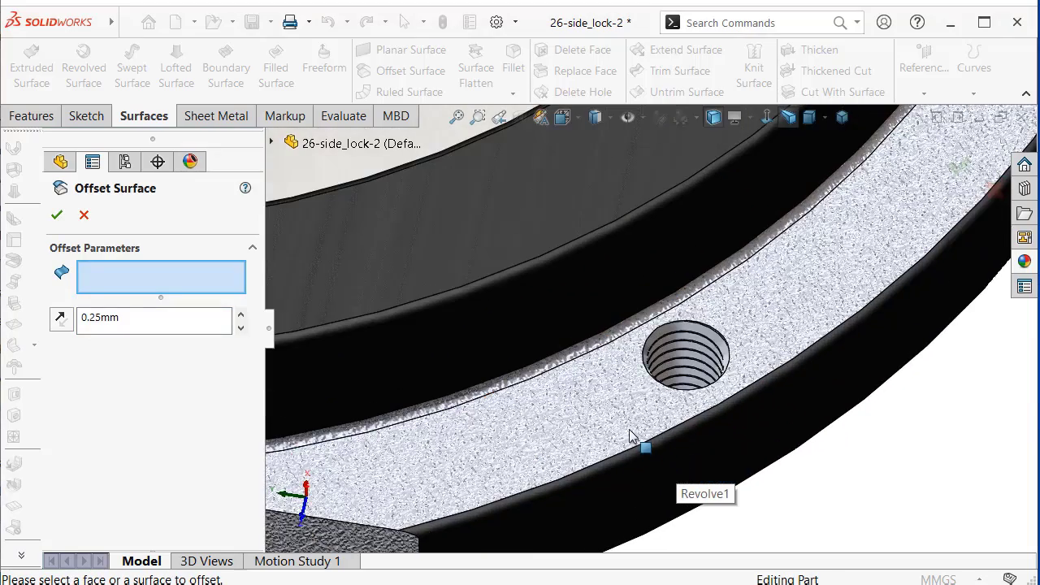
left_click(623, 424)
mouse_move(622, 425)
middle_mouse_down()
mouse_move(627, 431)
mouse_move(590, 439)
middle_mouse_up()
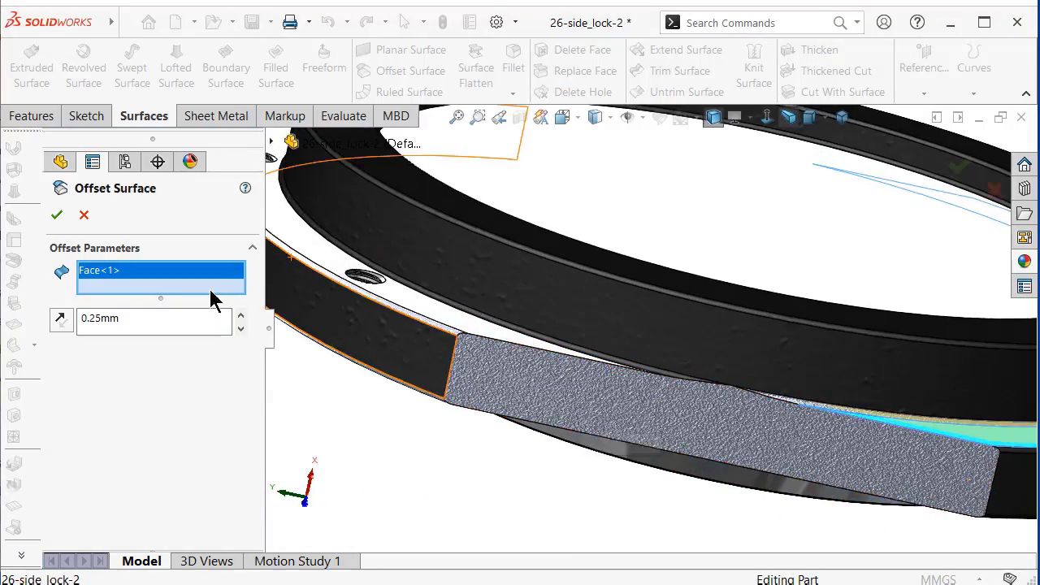
left_click(442, 320)
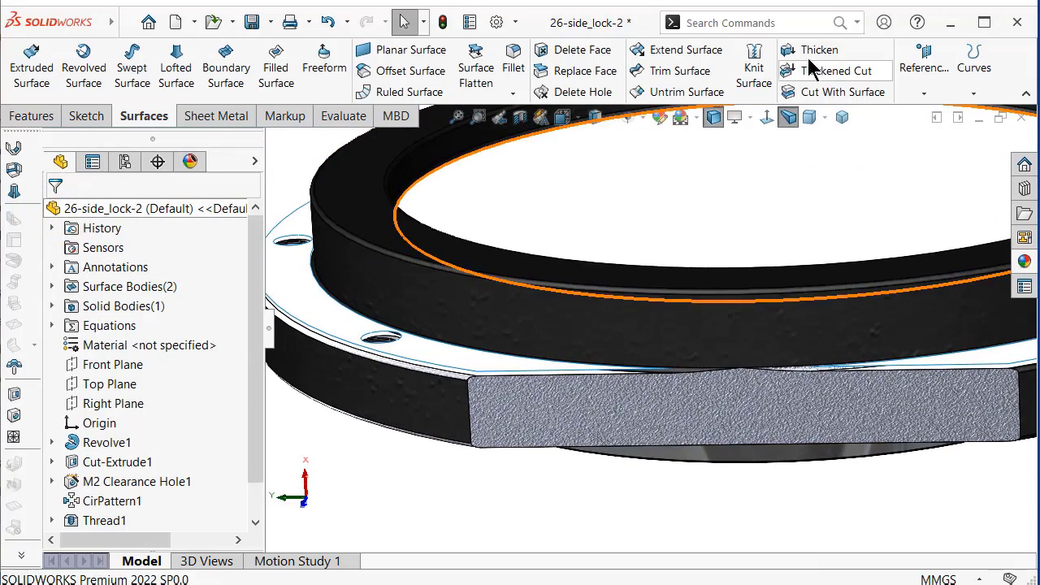
Thicken the first offset surface piece by 0.25 mm as Thicken1.
left_click(812, 51)
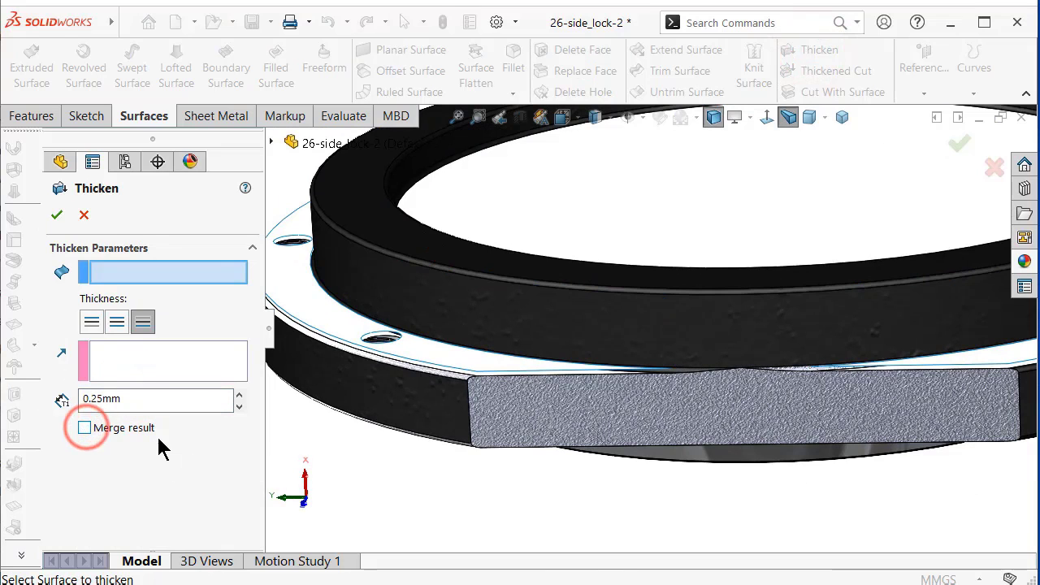
left_click(481, 367)
scroll(561, 374, "up", 3)
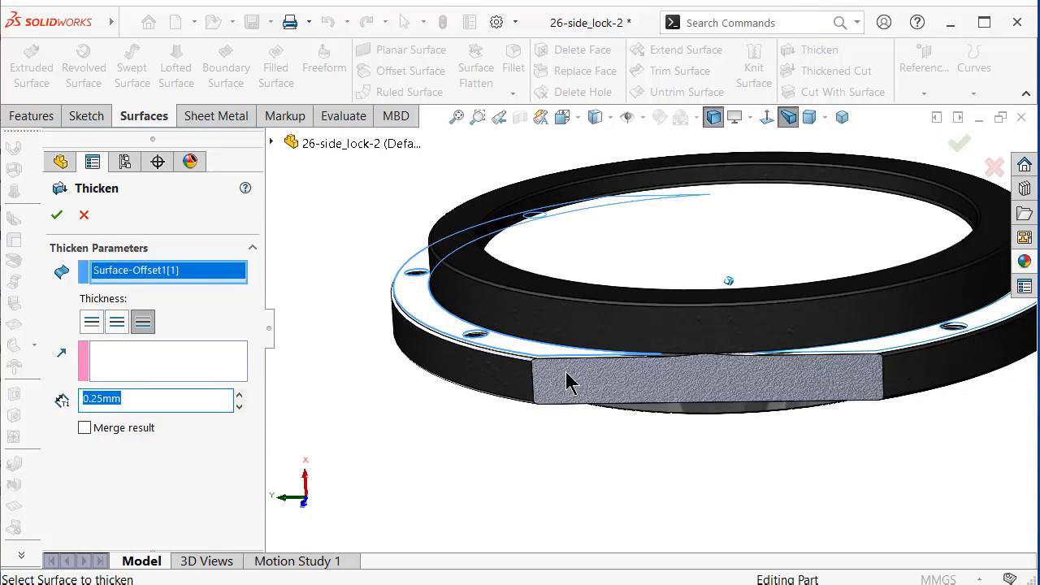
middle_click_drag(566, 371, 799, 326)
scroll(801, 341, "down", 3)
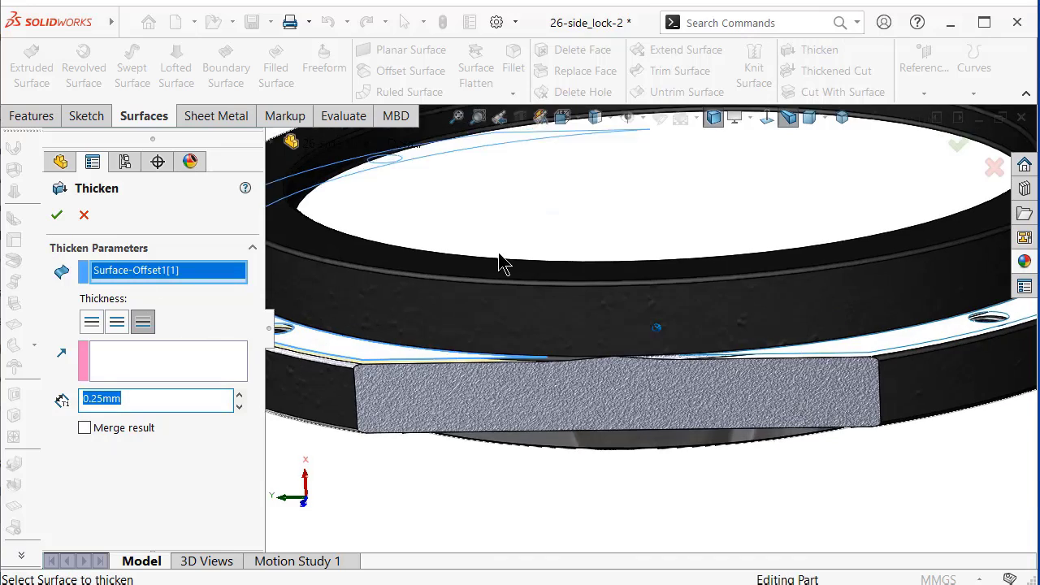
scroll(419, 365, "down", 3)
scroll(445, 366, "down", 3)
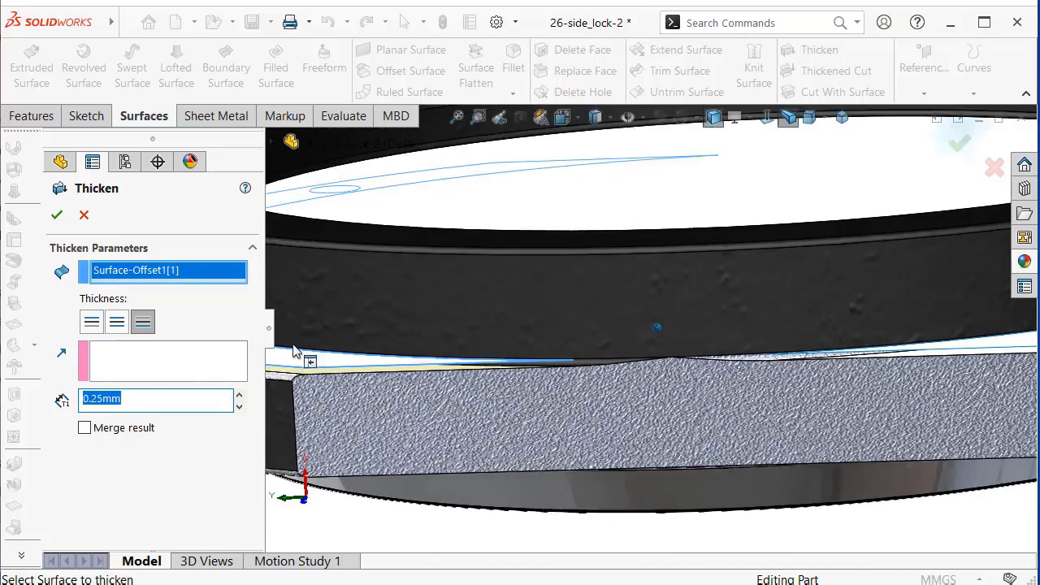
left_click(57, 216)
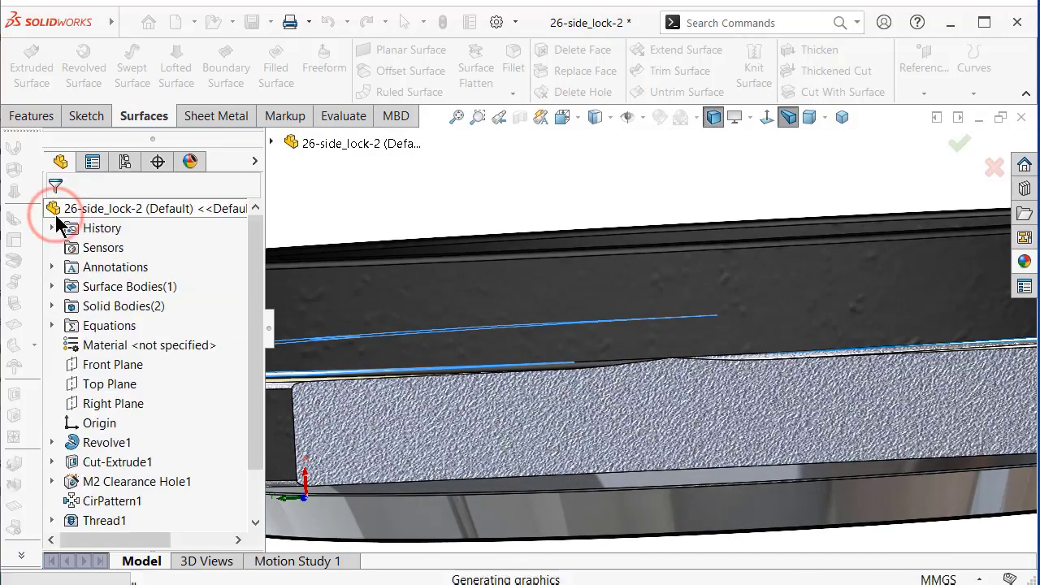
scroll(813, 260, "up", 3)
scroll(835, 368, "down", 2)
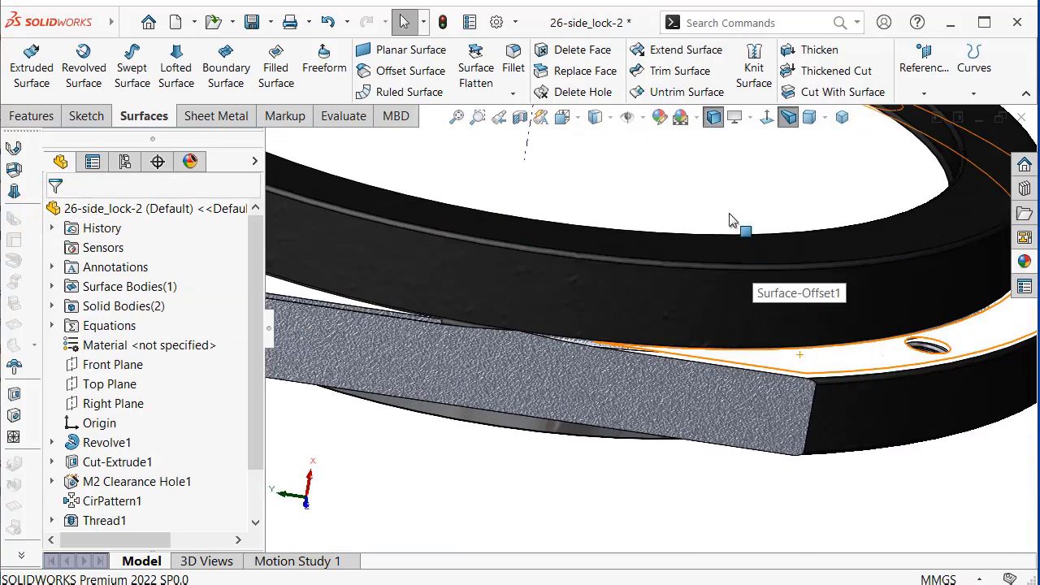
Thicken the second offset surface piece by 0.25 mm as Thicken2.
left_click(822, 51)
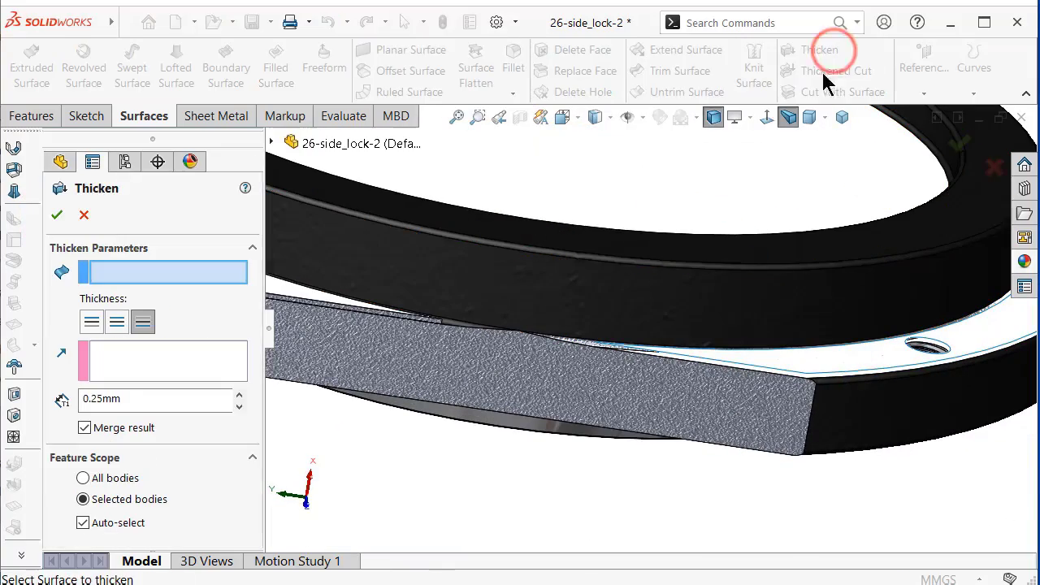
left_click(841, 359)
scroll(843, 367, "down", 2)
scroll(812, 374, "down", 3)
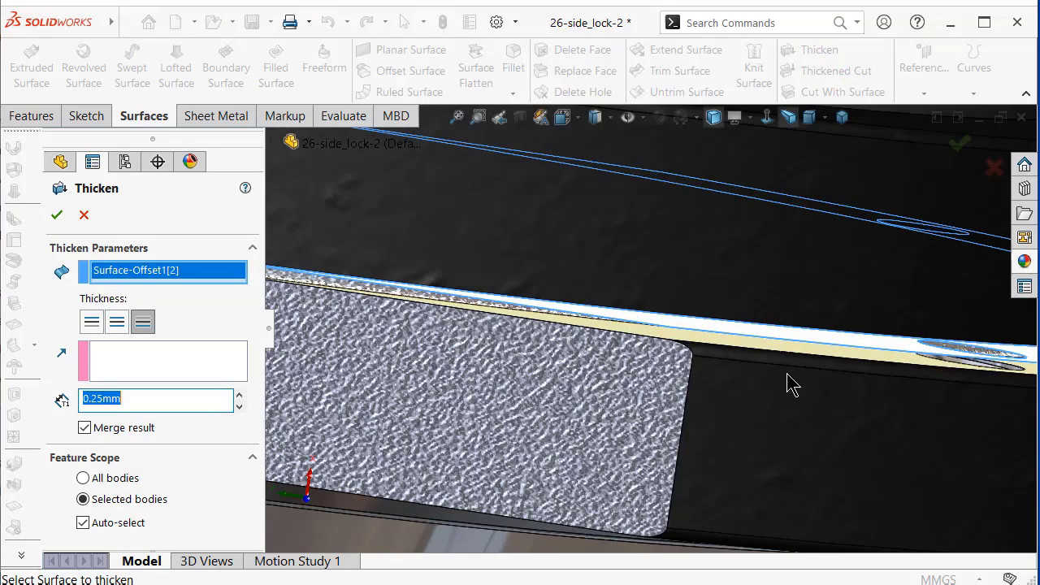
left_click(54, 214)
scroll(520, 324, "up", 3)
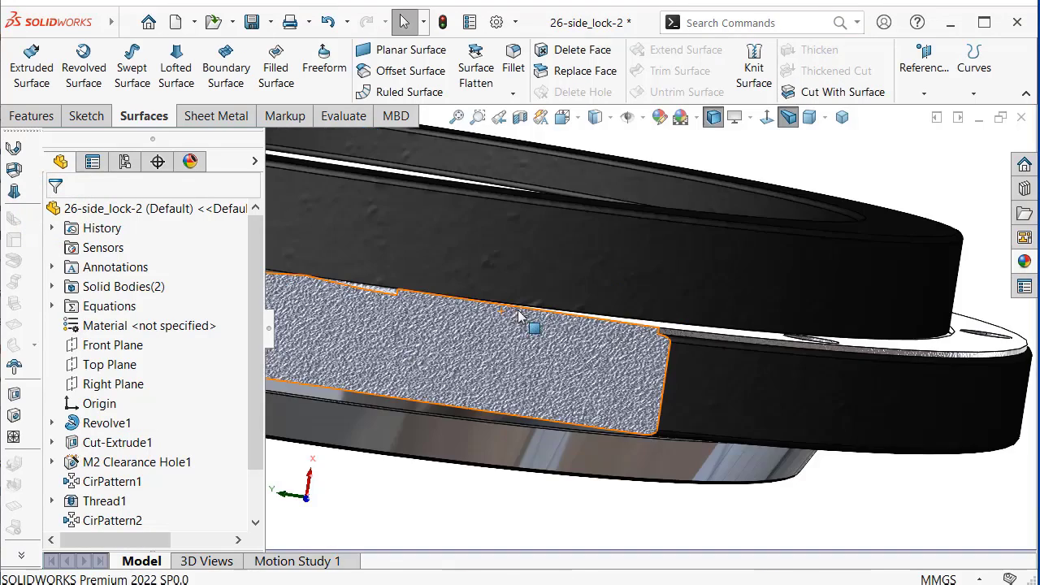
scroll(510, 321, "up", 2)
middle_click_drag(511, 321, 493, 318)
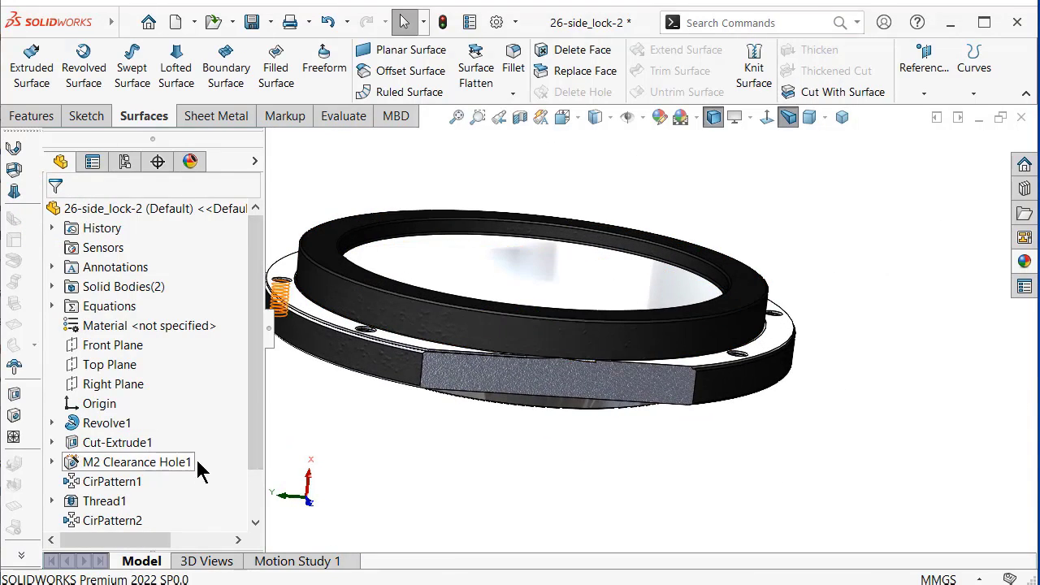
left_click(659, 354)
scroll(658, 354, "down", 3)
scroll(692, 367, "down", 2)
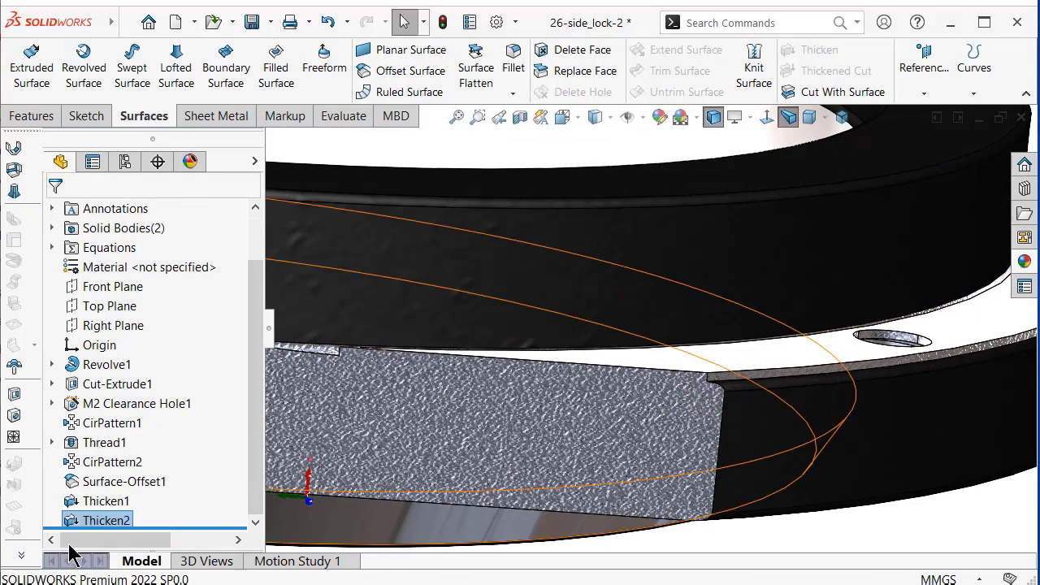
Edit Thicken2 and uncheck Merge result so it stays a separate solid body.
left_click(92, 524)
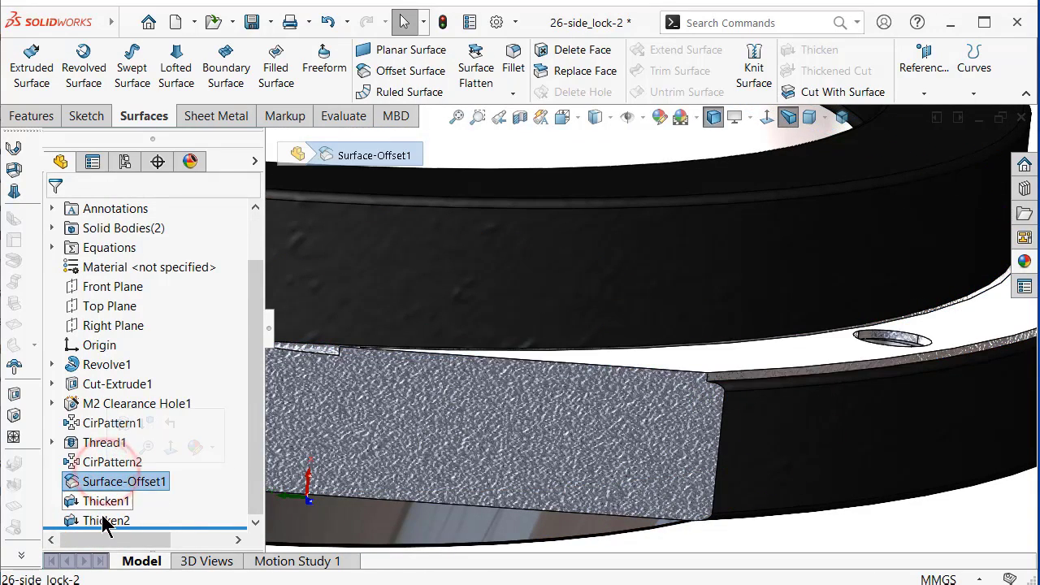
left_click(102, 518)
left_click(116, 469)
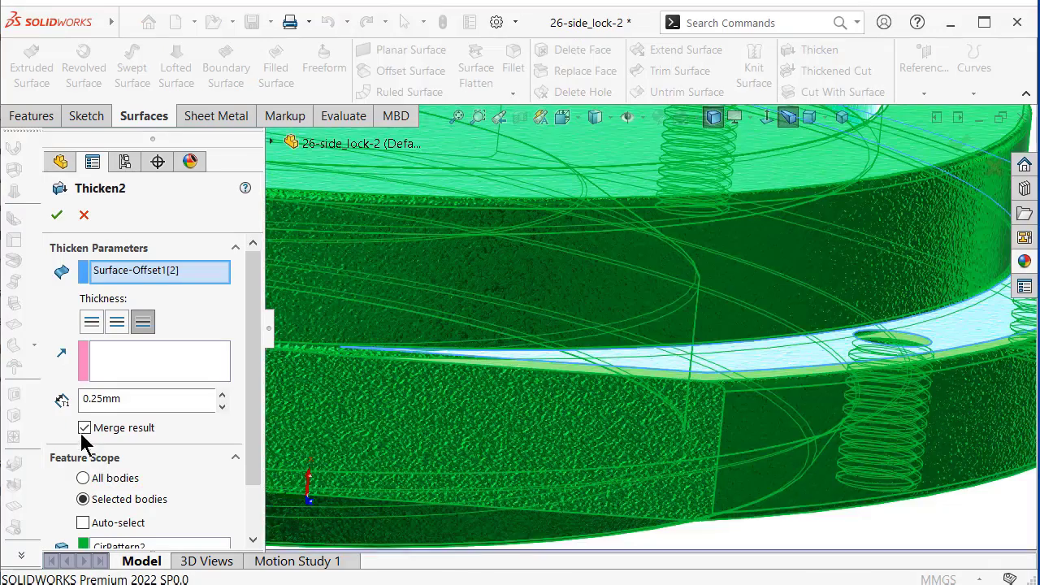
left_click(84, 429)
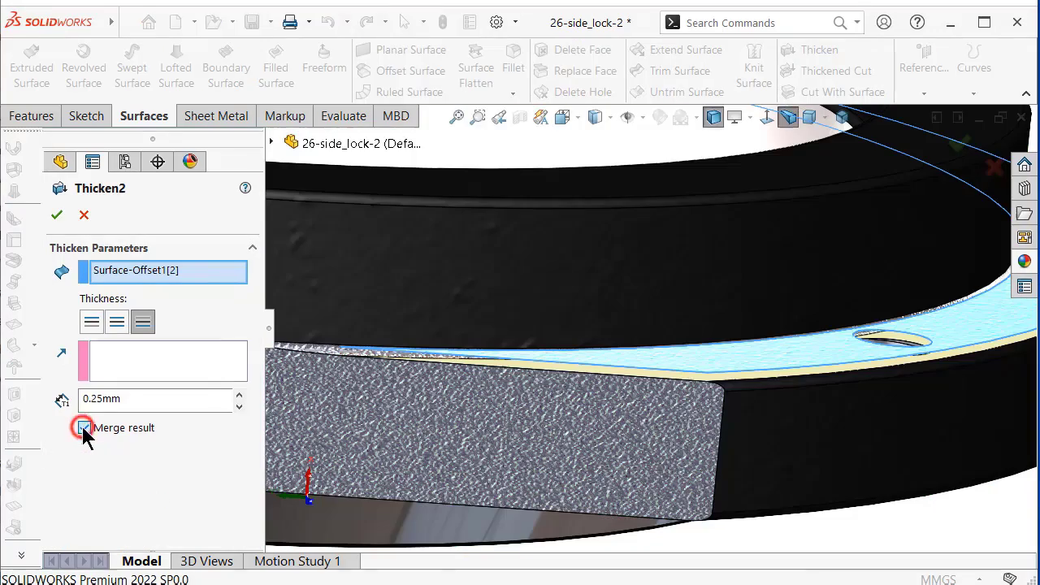
left_click(53, 218)
scroll(578, 384, "up", 3)
middle_click_drag(720, 508, 416, 325)
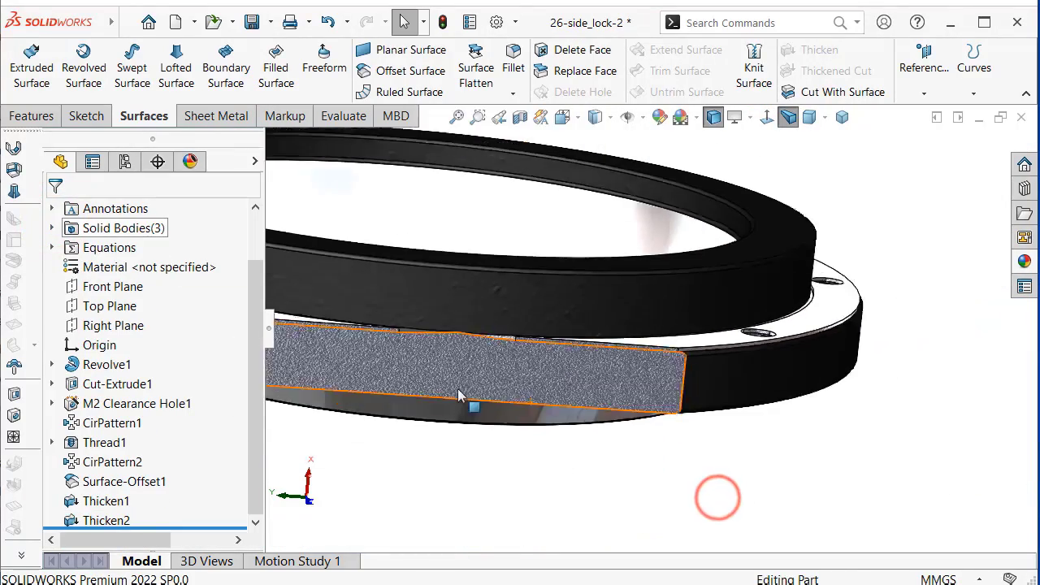
Apply the Rubber > matte rubber appearance to both the Thicken1 and Thicken2 bodies.
left_click(106, 501)
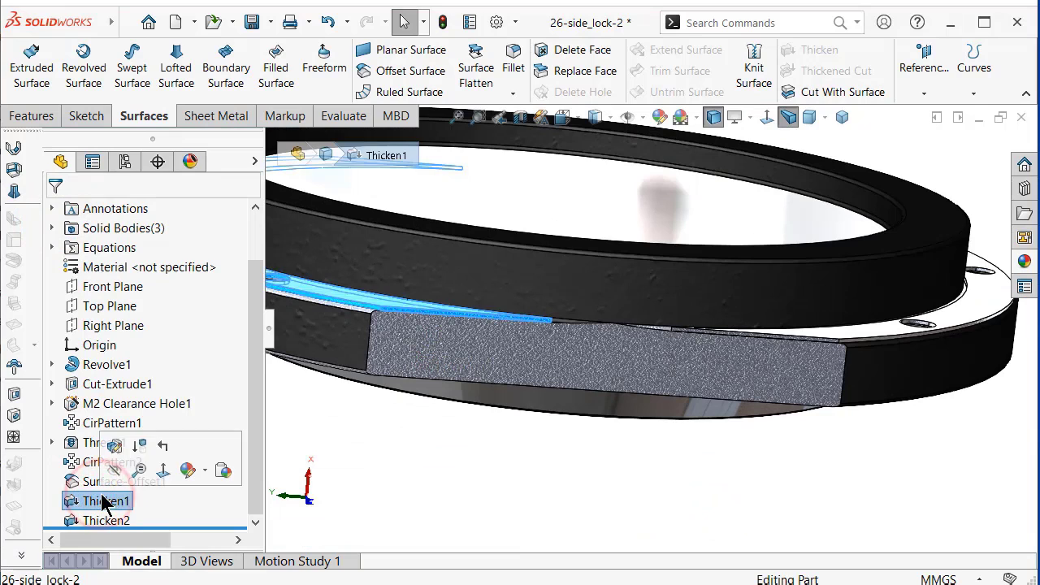
left_click(114, 523, "ctrl")
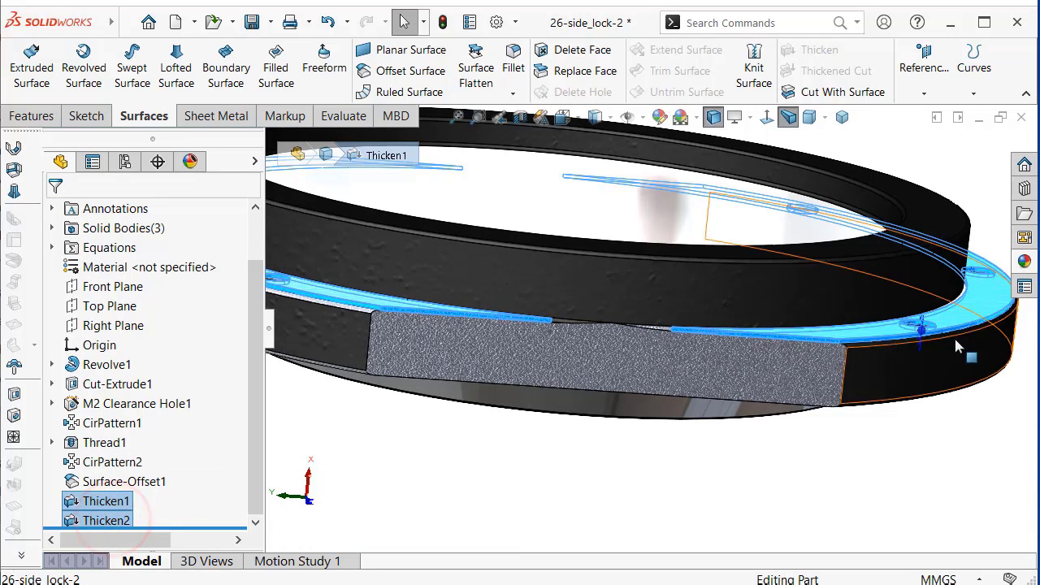
left_click(1025, 261)
double_click(746, 423)
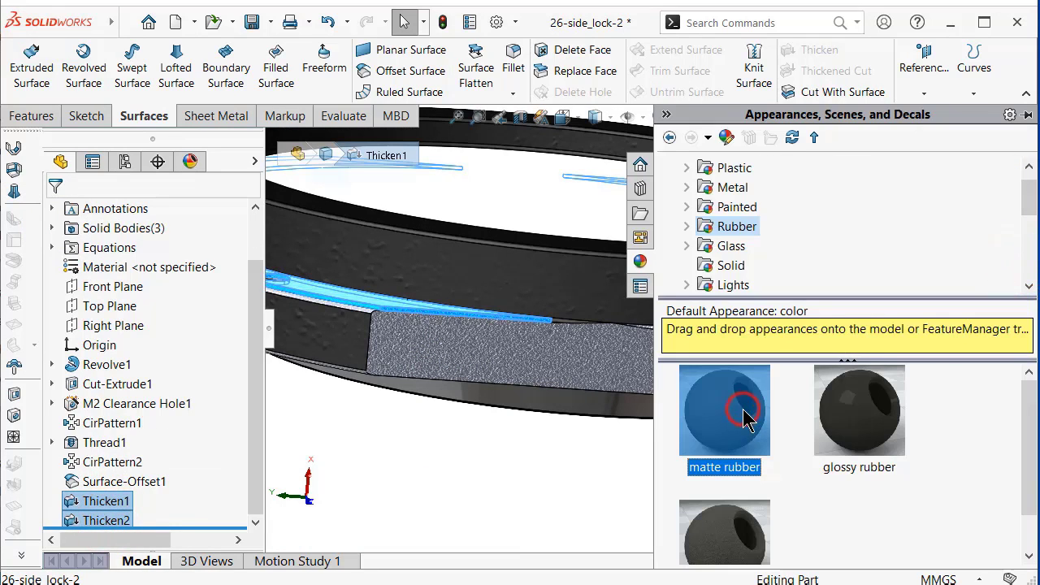
left_click(480, 525)
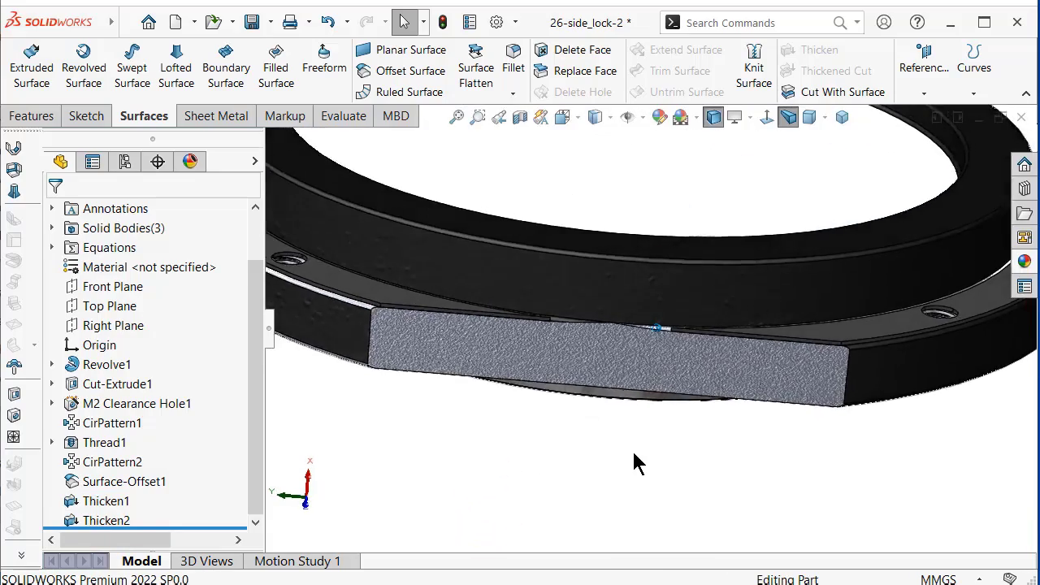
scroll(633, 462, "up", 2)
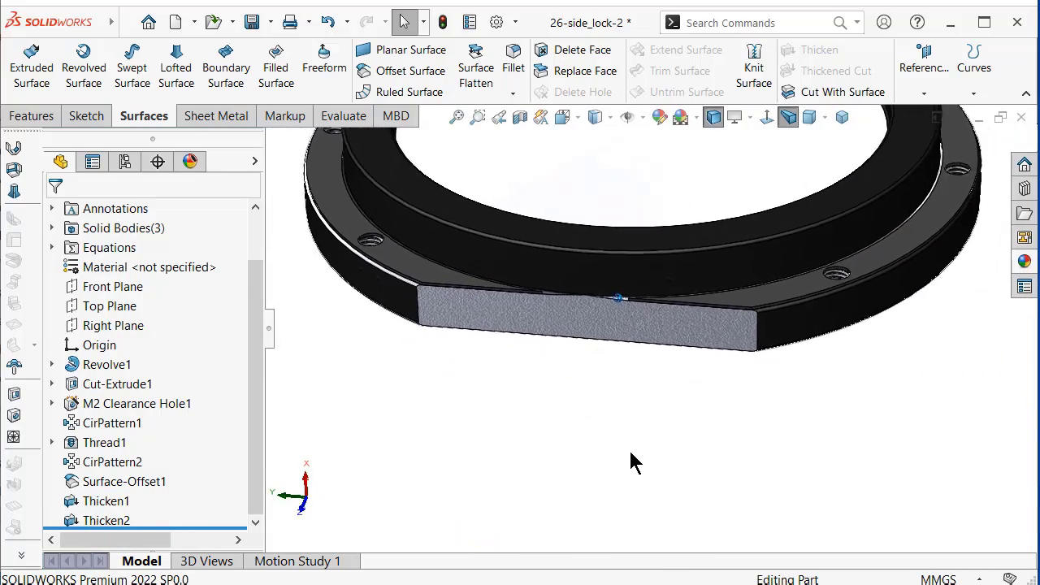
scroll(634, 462, "up", 2)
mouse_move(634, 461)
middle_mouse_down()
mouse_move(628, 448)
mouse_move(592, 455)
middle_mouse_up()
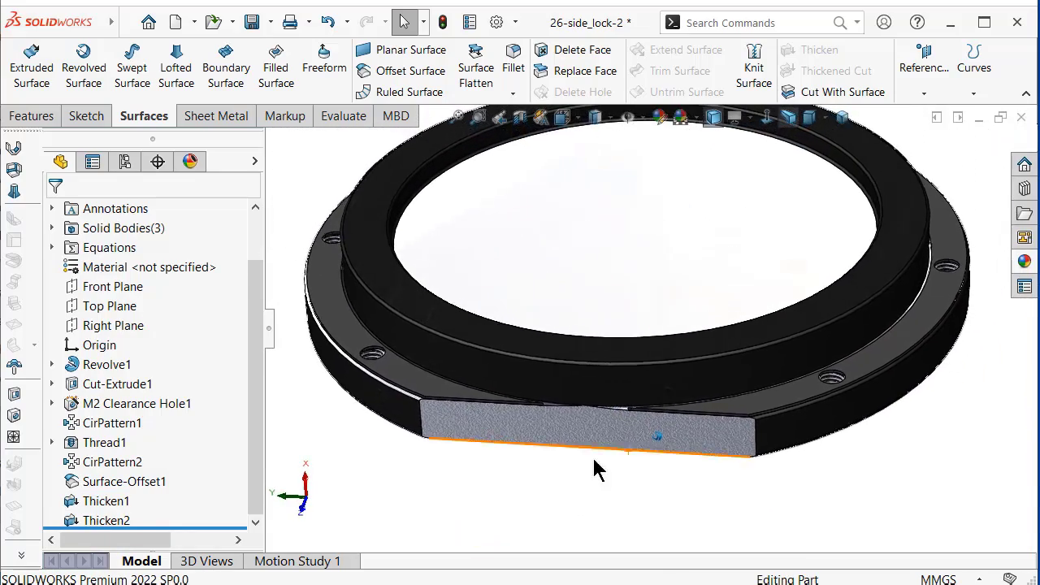
scroll(200, 391, "up", 1)
Rename the Thicken1 and Thicken2 bodies to gasket_a and gasket_b and save the part.
left_click(52, 286)
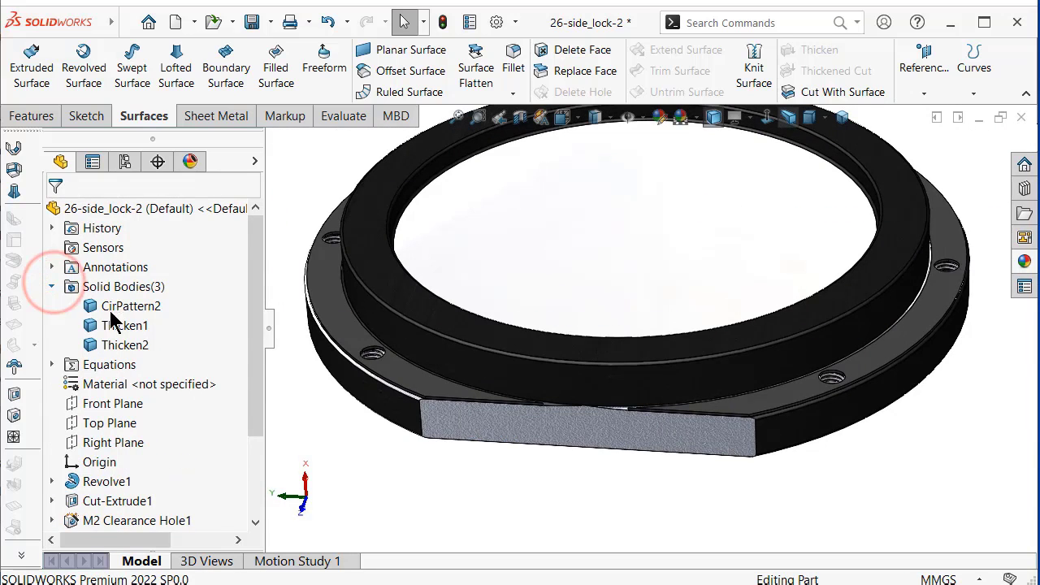
left_click(124, 329)
type("gasket_a")
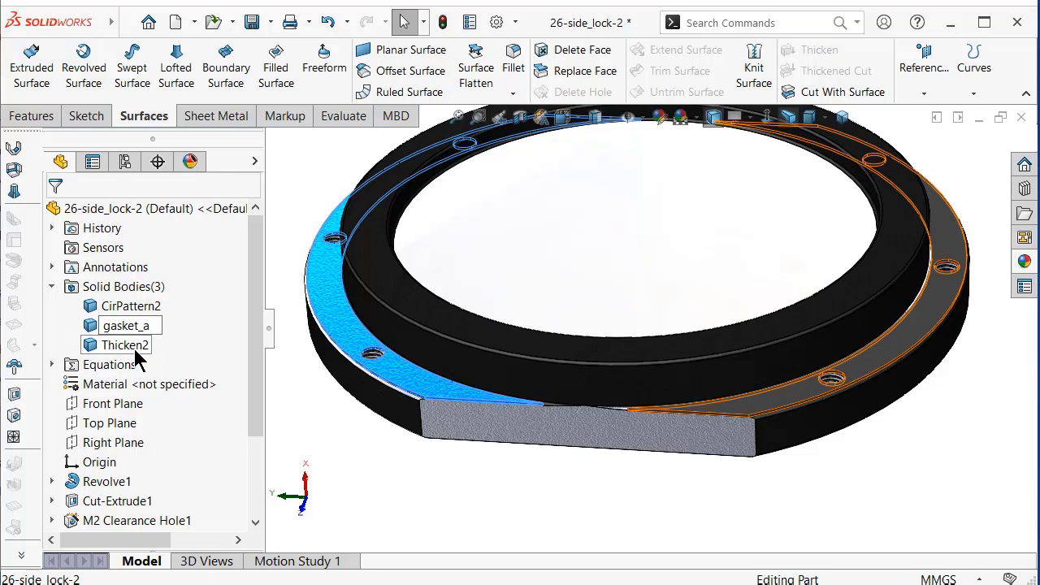
left_click(136, 358)
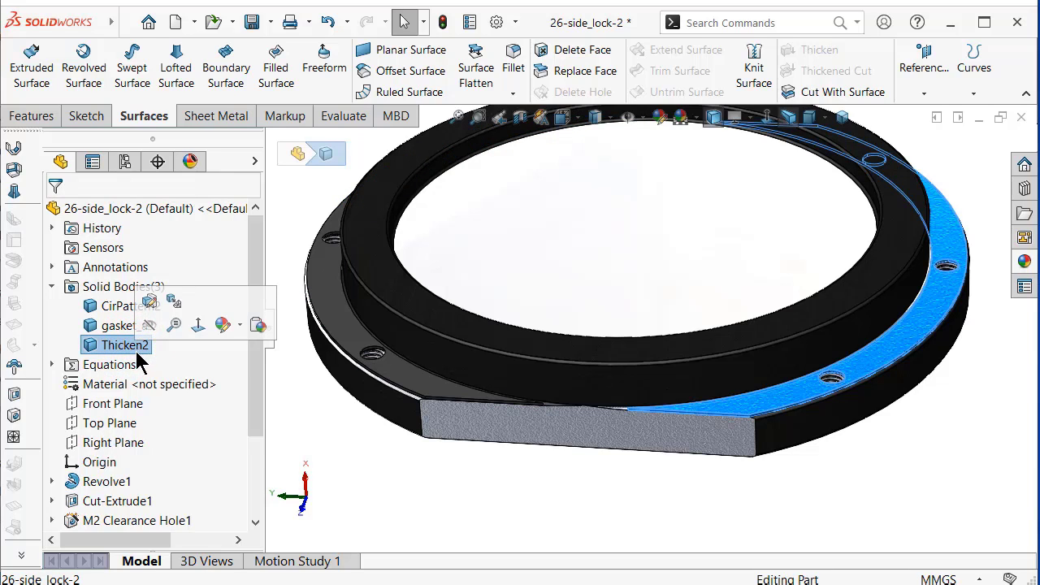
left_click(136, 353)
type("gasket_b")
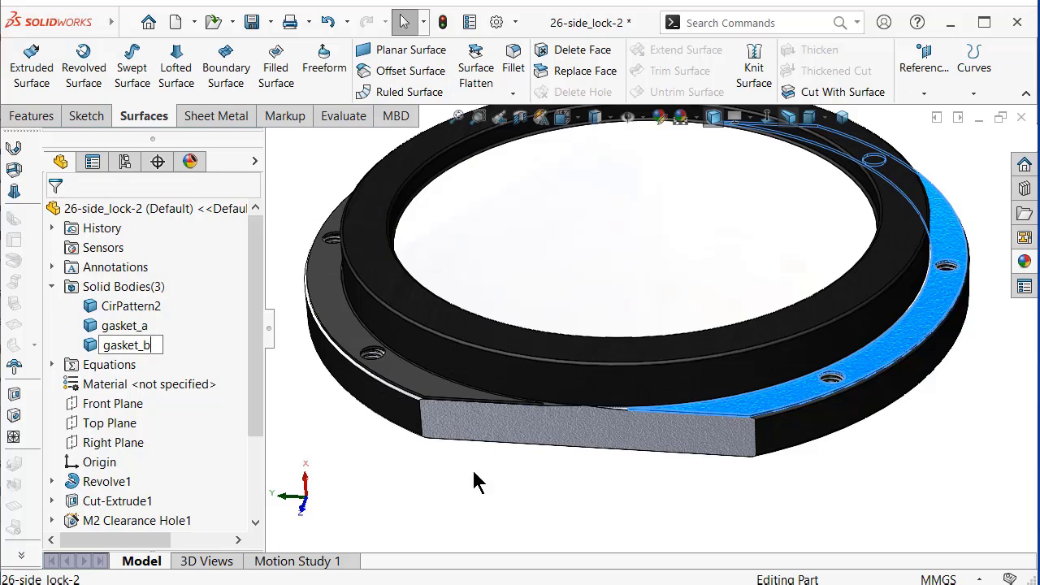
left_click(478, 499)
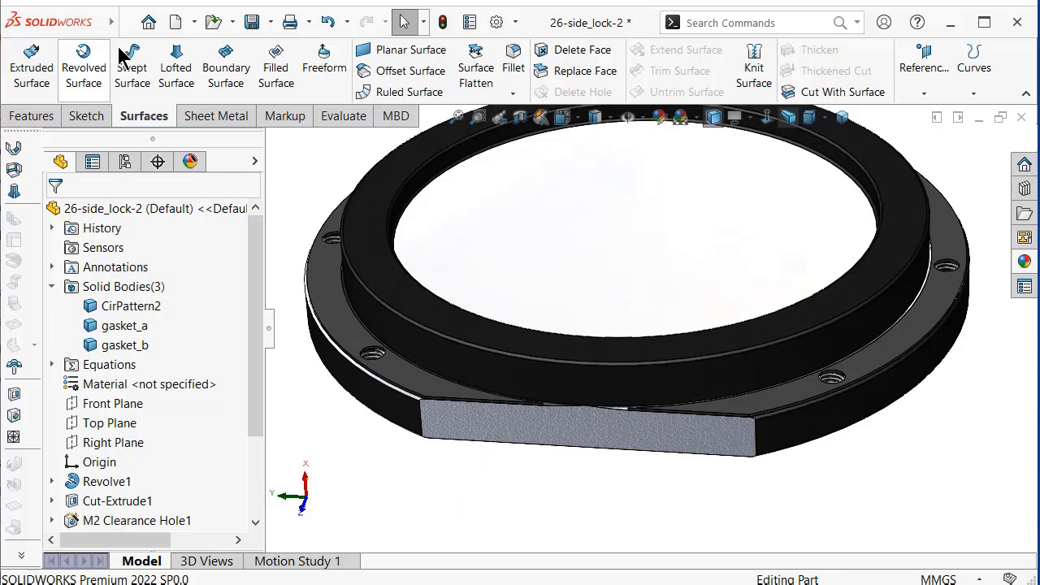
left_click(252, 22)
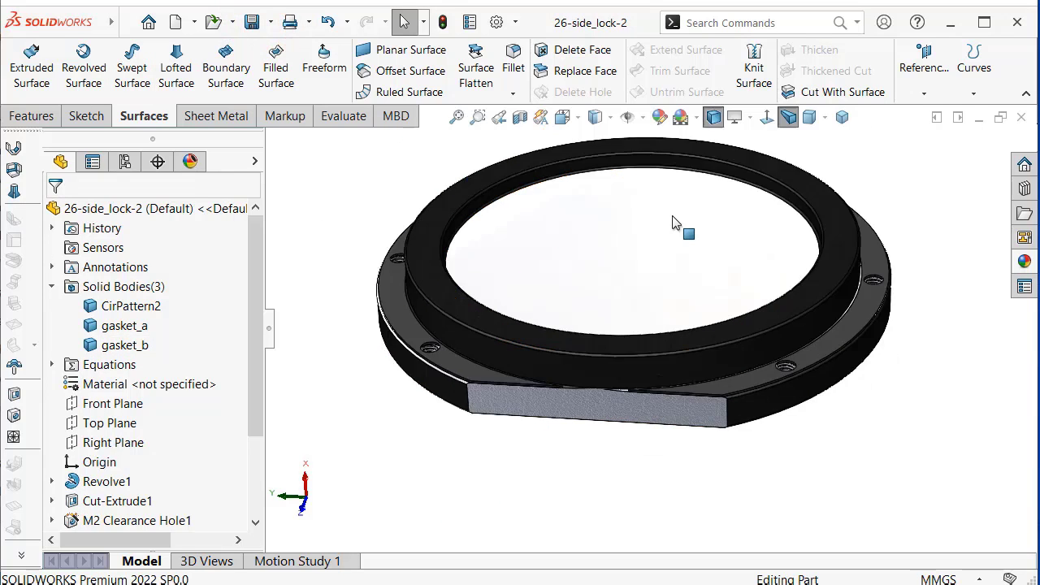
Rotate the part with the arrow keys to inspect the flanged side and sealing rings.
scroll(673, 226, "up", 3)
key("Down")
key("Down")
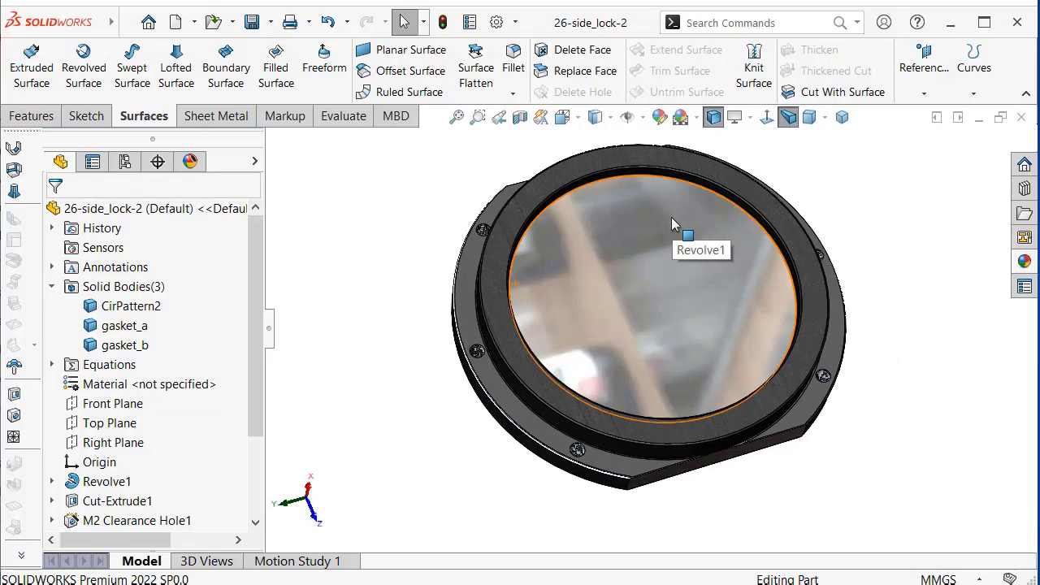
key("Down")
key("Down")
key("Down")
key("Down")
key("Down")
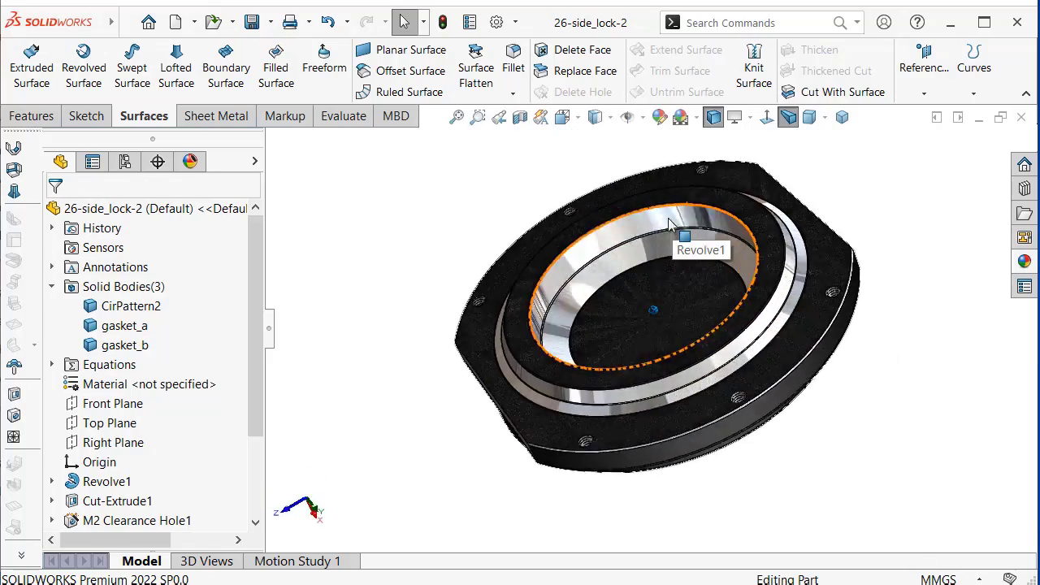
key("Down")
key("Left")
key("Left")
key("Left")
key("Left")
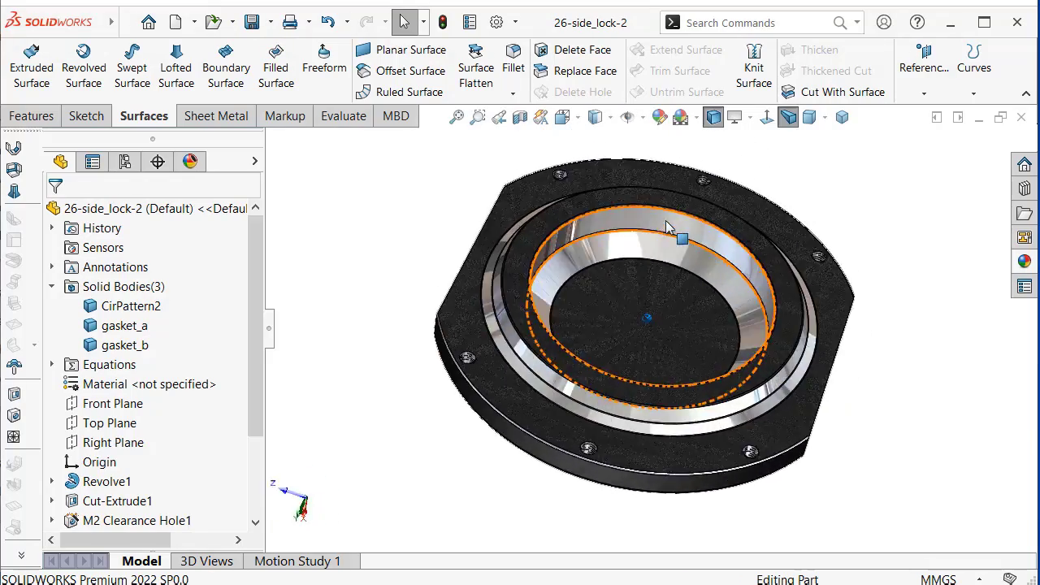
key("Left")
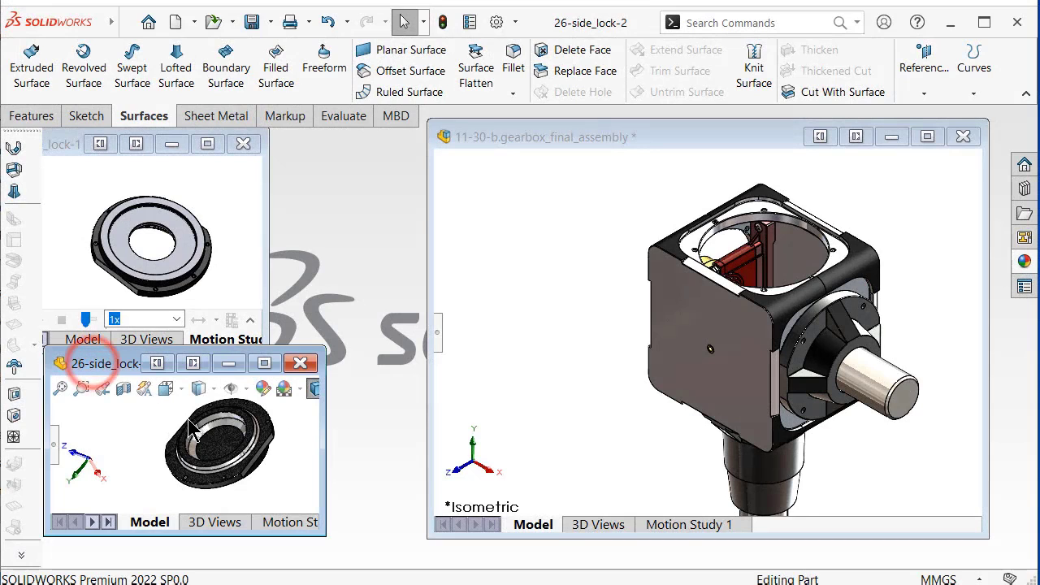
Drag 26-side_lock-2 into the gearbox assembly, then maximize the assembly in Isometric view.
left_click_drag(269, 436, 306, 431)
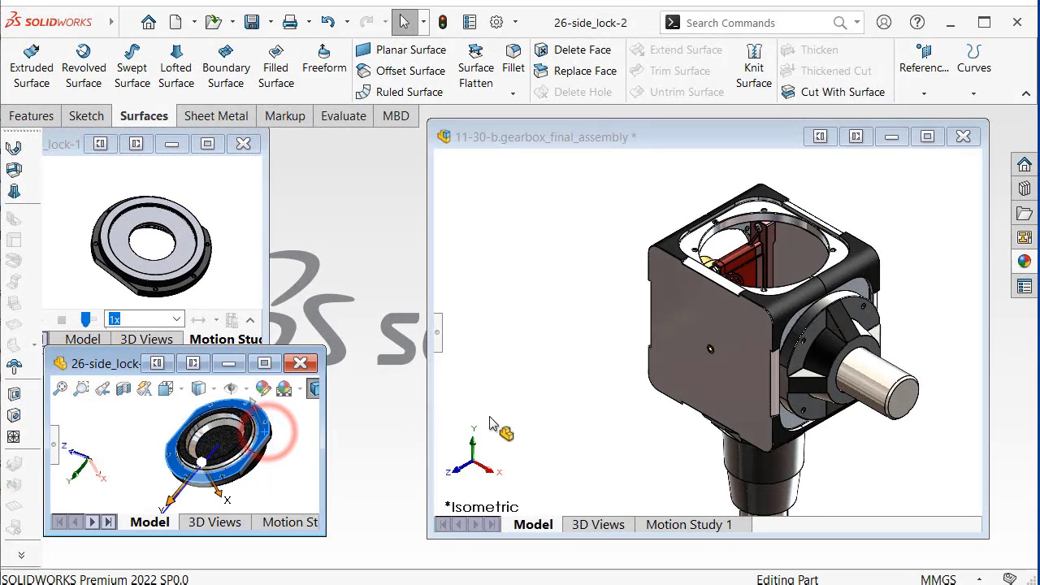
left_click_drag(490, 423, 558, 394)
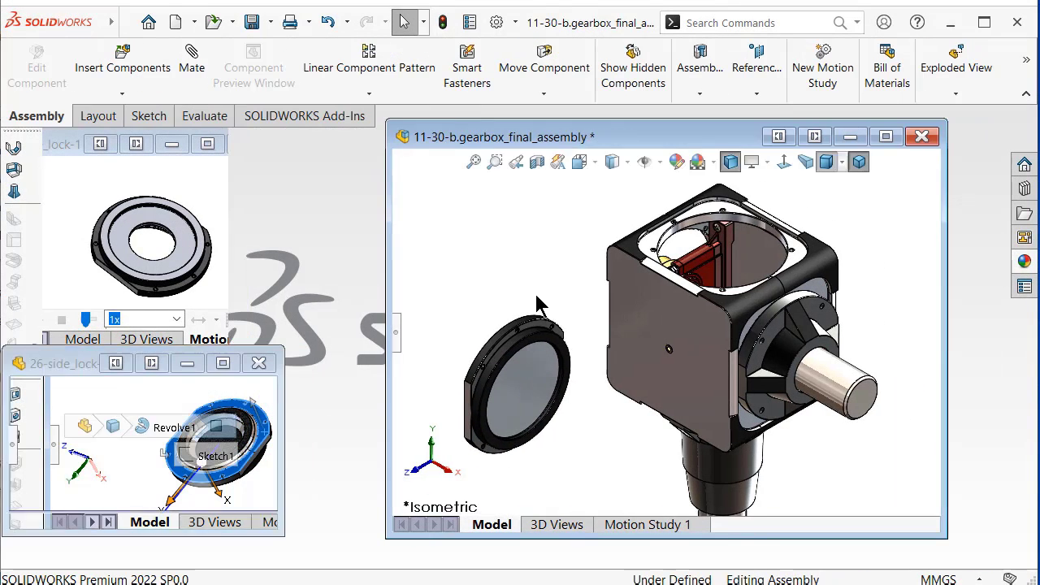
left_click(894, 135)
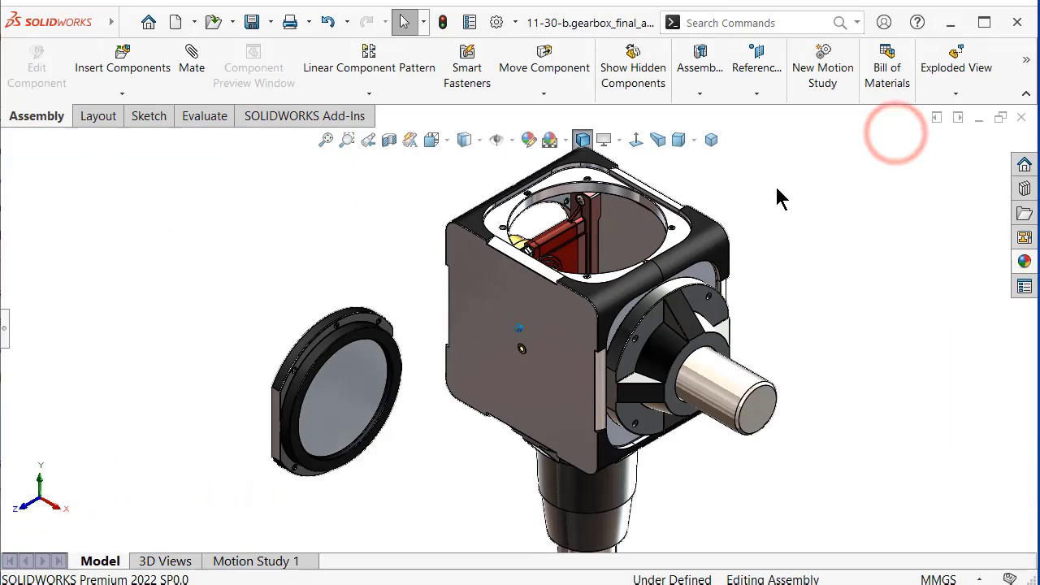
left_click(712, 140)
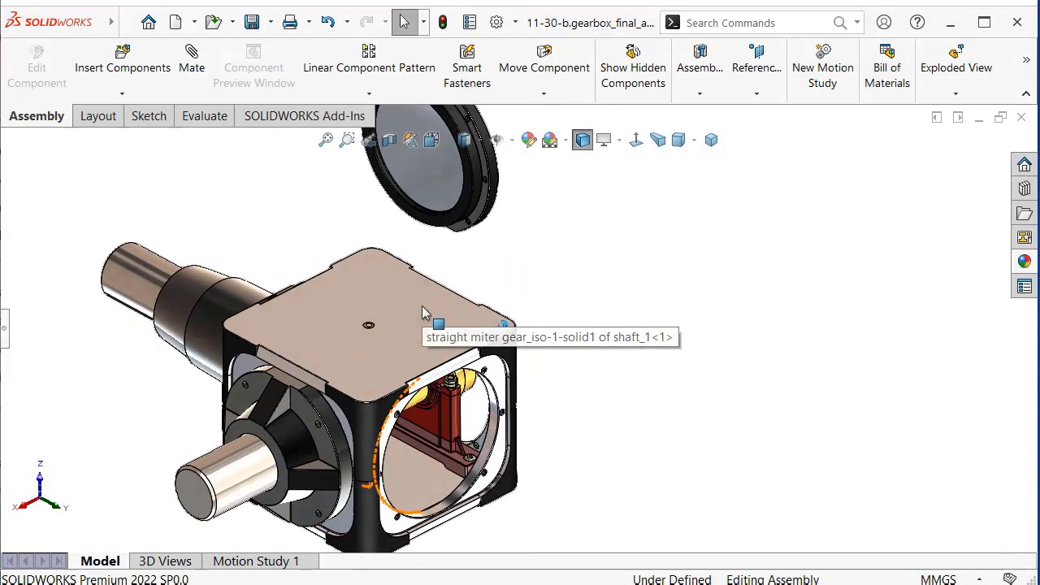
Mate the side lock cover's rim concentric with the housing's side opening, with flipped alignment.
left_click(481, 194)
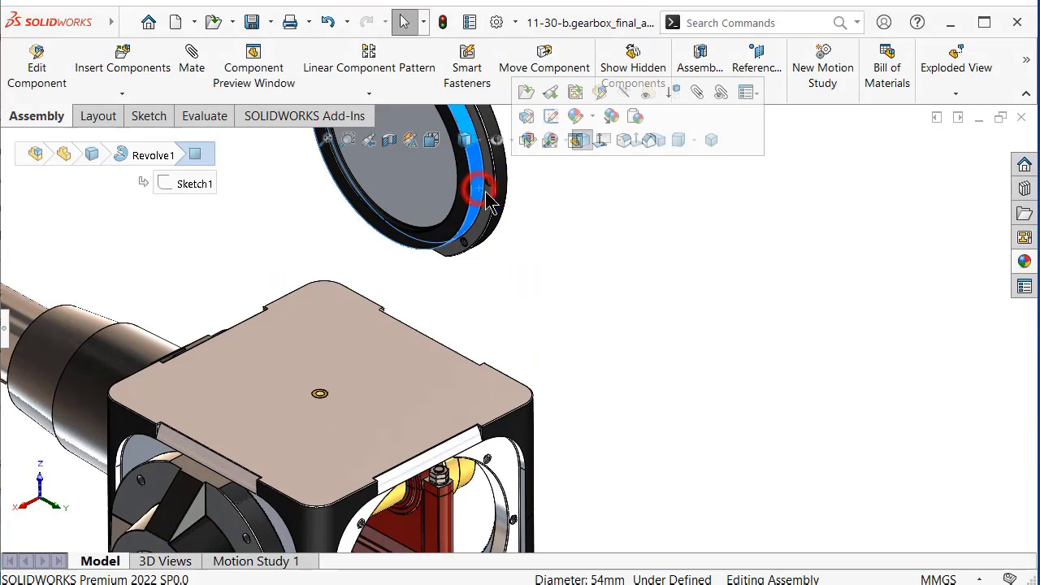
left_click(701, 96)
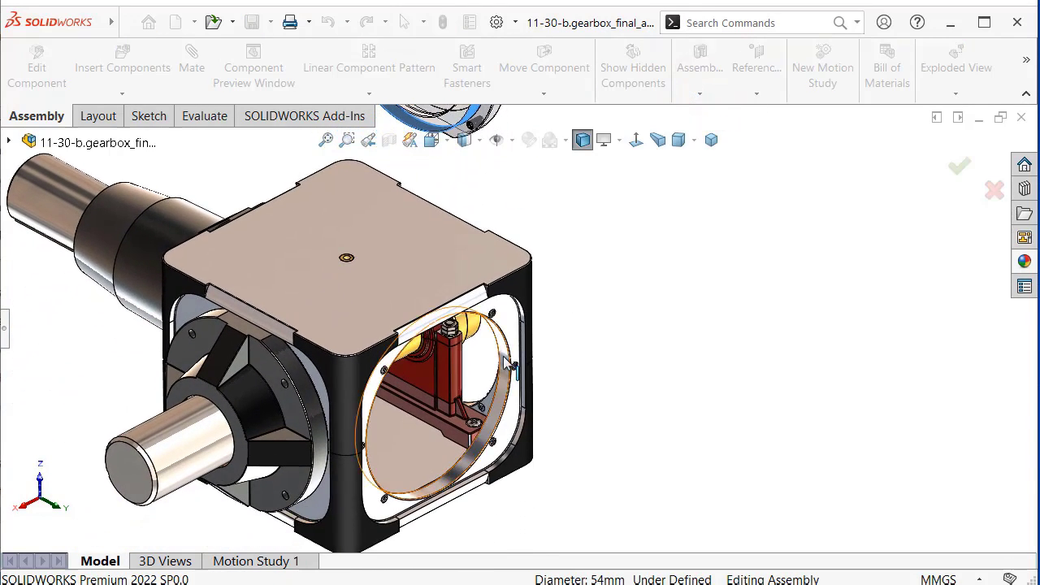
left_click(508, 361)
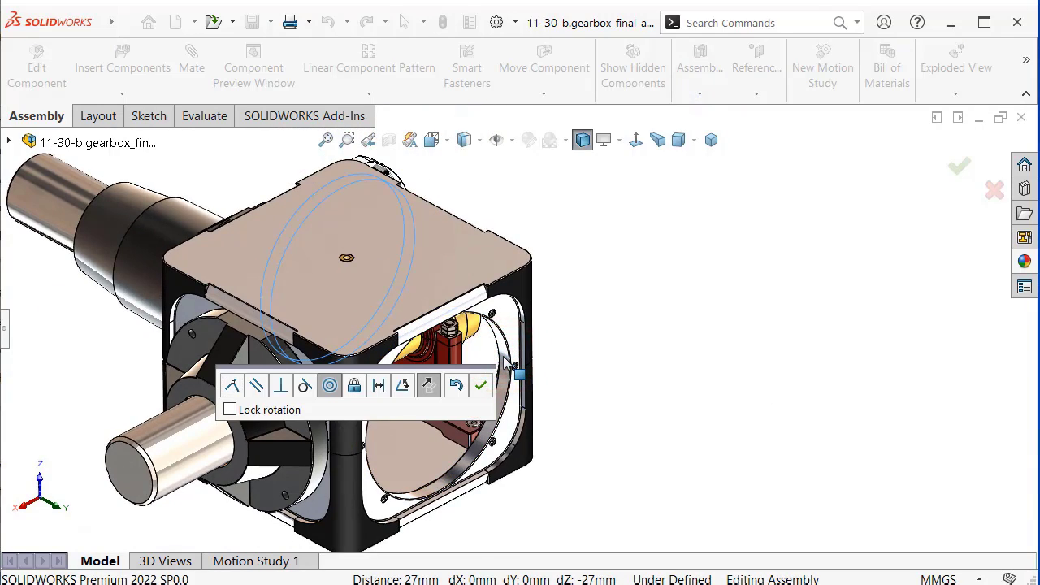
middle_click_drag(507, 360, 511, 382)
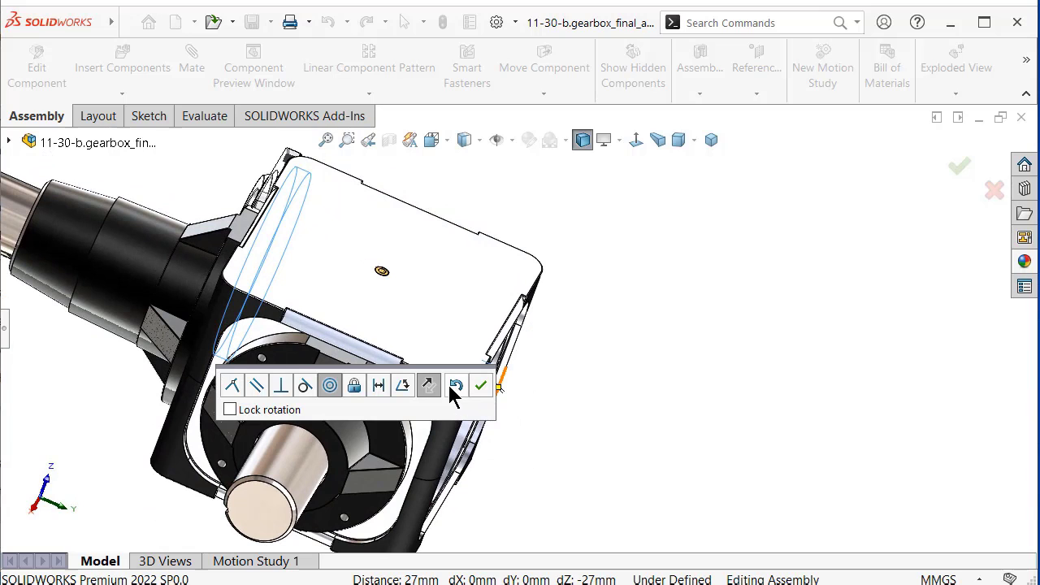
left_click(428, 386)
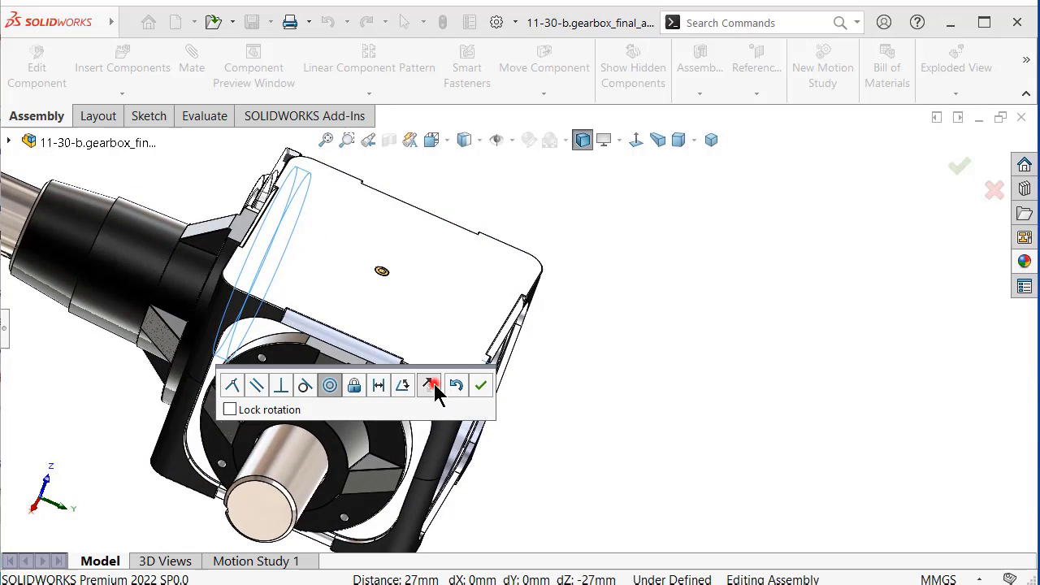
left_click(479, 386)
left_click(6, 333)
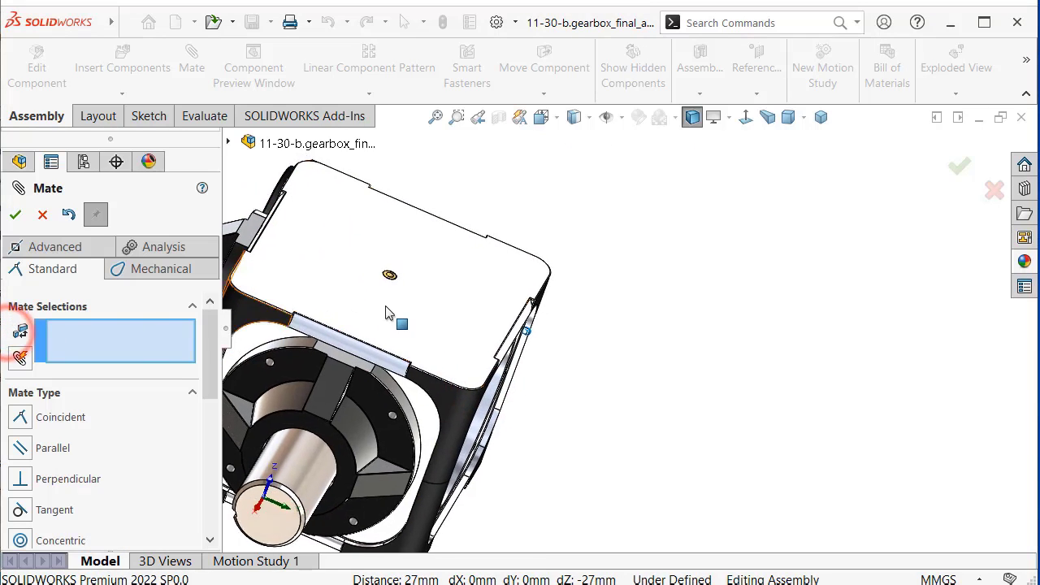
Add a Coincident mate between the side lock face and the gearbox box face.
mouse_move(391, 310)
middle_mouse_down()
mouse_move(504, 220)
mouse_move(605, 200)
mouse_move(813, 274)
middle_mouse_up()
scroll(510, 215, "down", 3)
scroll(538, 194, "down", 2)
left_click(638, 198)
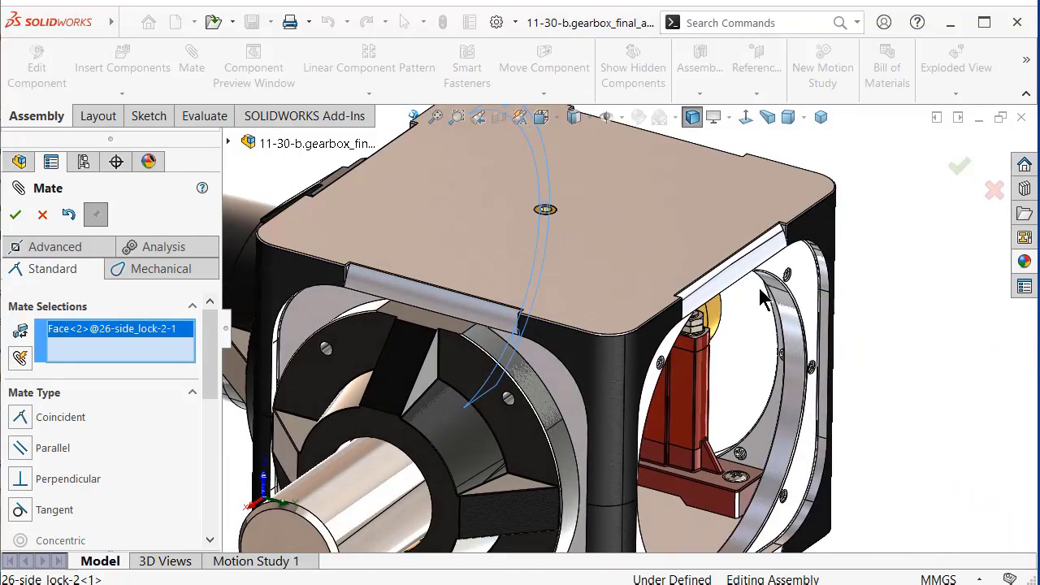
left_click(807, 274)
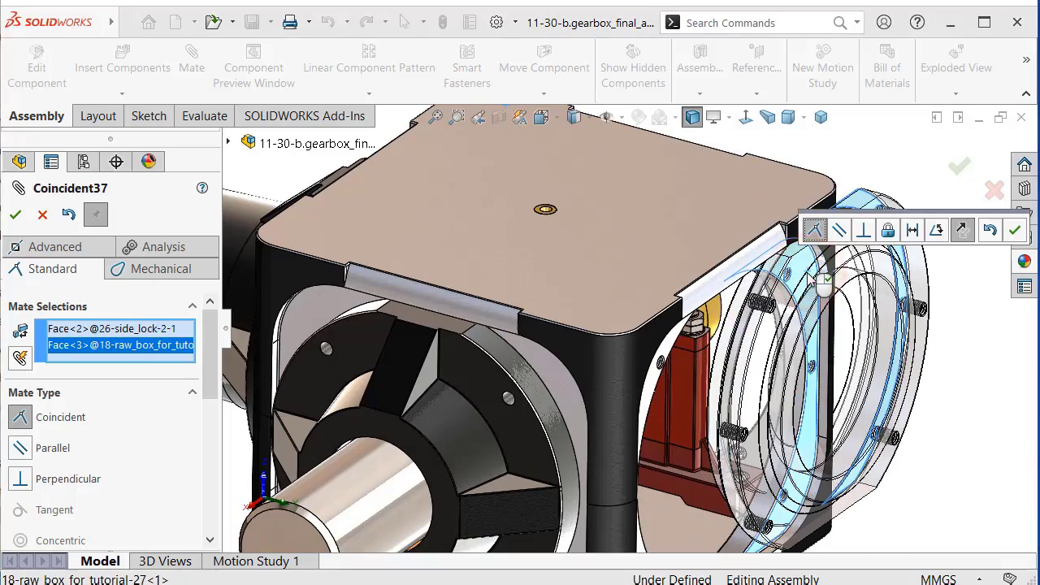
left_click(1013, 230)
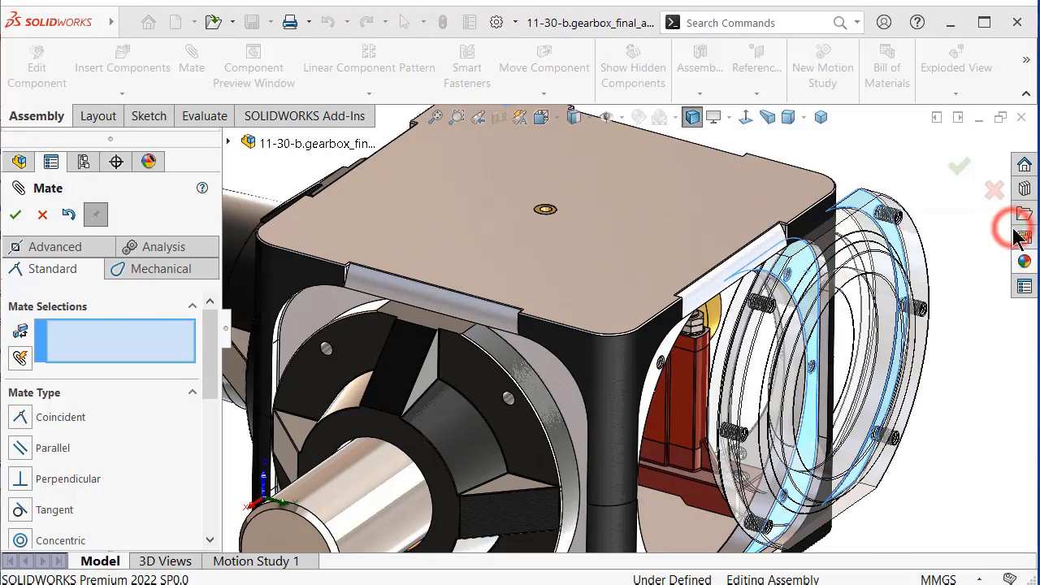
Test the side lock's rotation and delete the Concentric25 mate.
middle_click_drag(1015, 231, 910, 273)
scroll(852, 329, "down", 3)
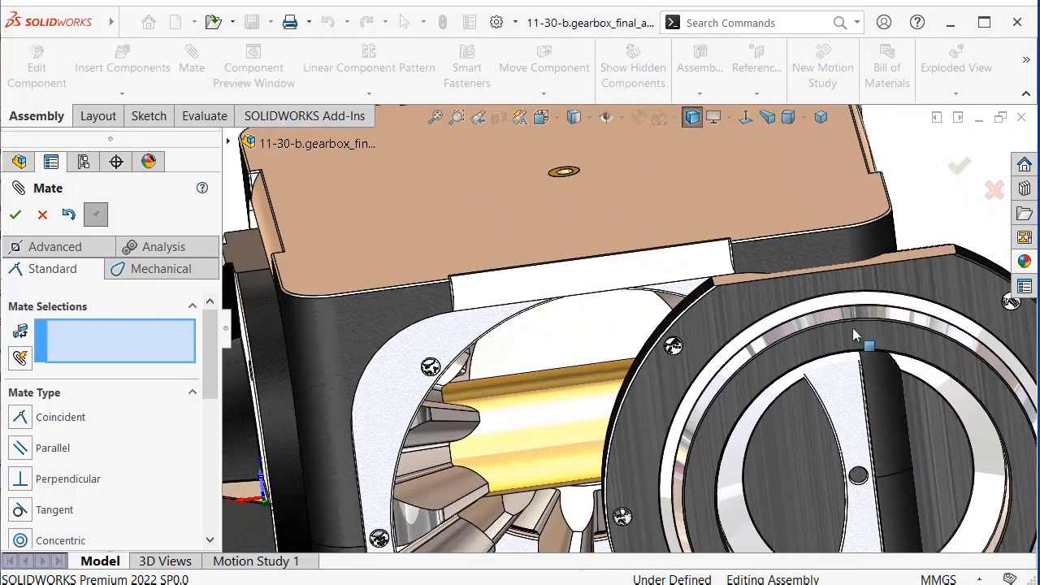
left_click_drag(825, 343, 868, 327)
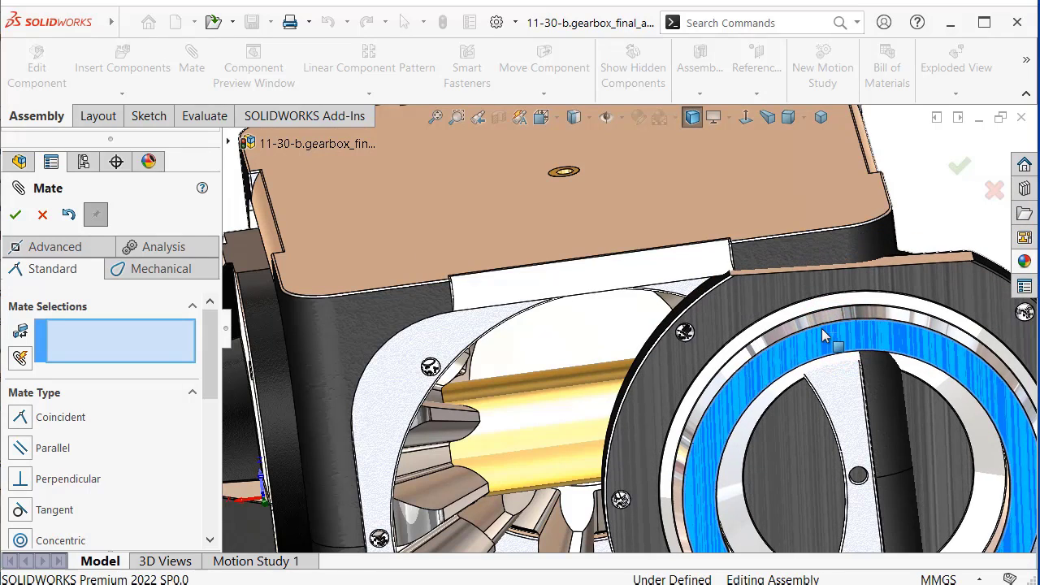
left_click_drag(204, 350, 201, 451)
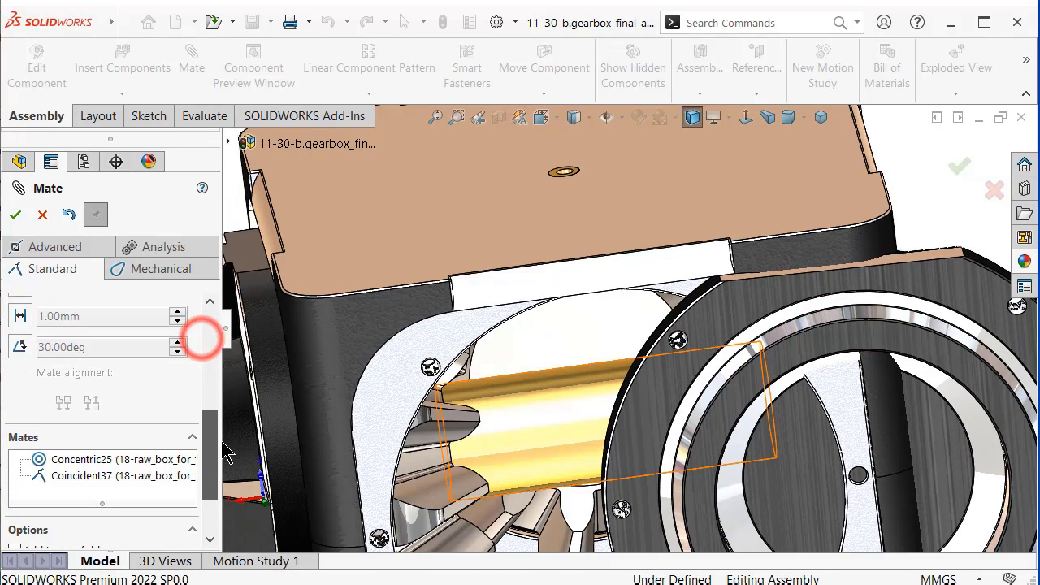
left_click(174, 453)
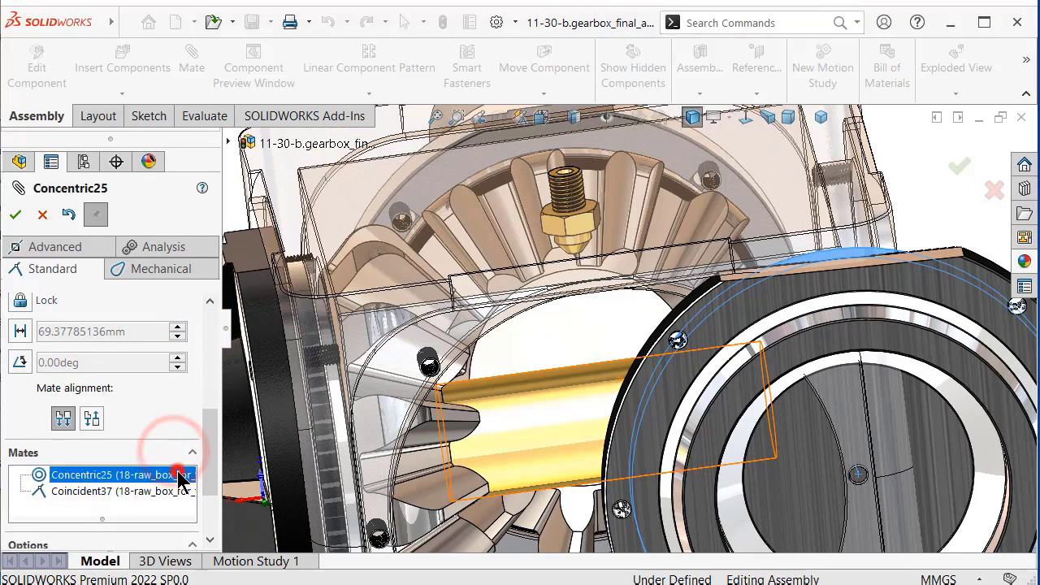
left_click(195, 483)
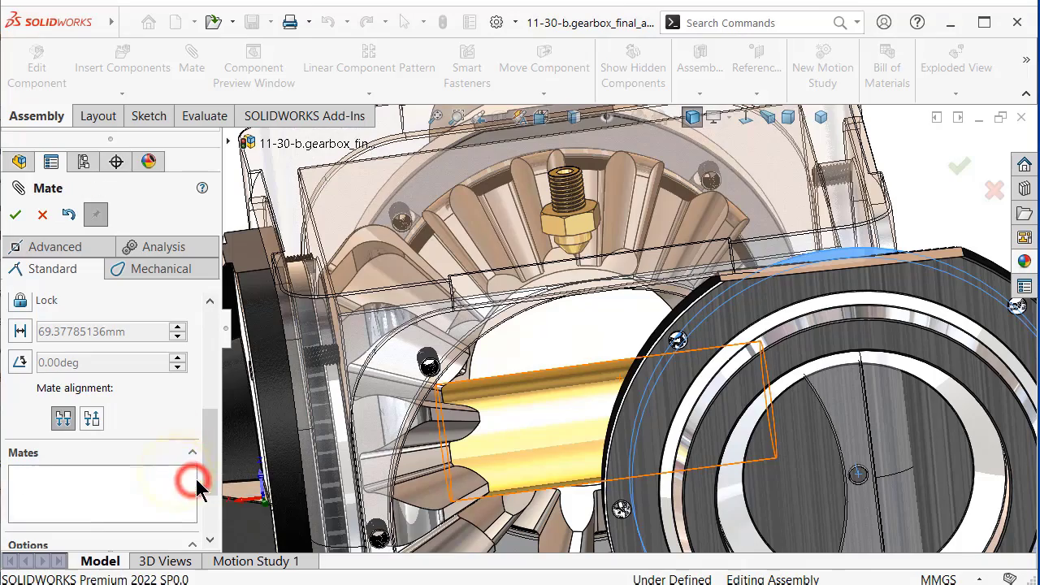
Add a new Concentric mate between the side lock ring face and the box ring face.
mouse_move(244, 480)
middle_mouse_down()
mouse_move(803, 312)
mouse_move(761, 307)
middle_mouse_up()
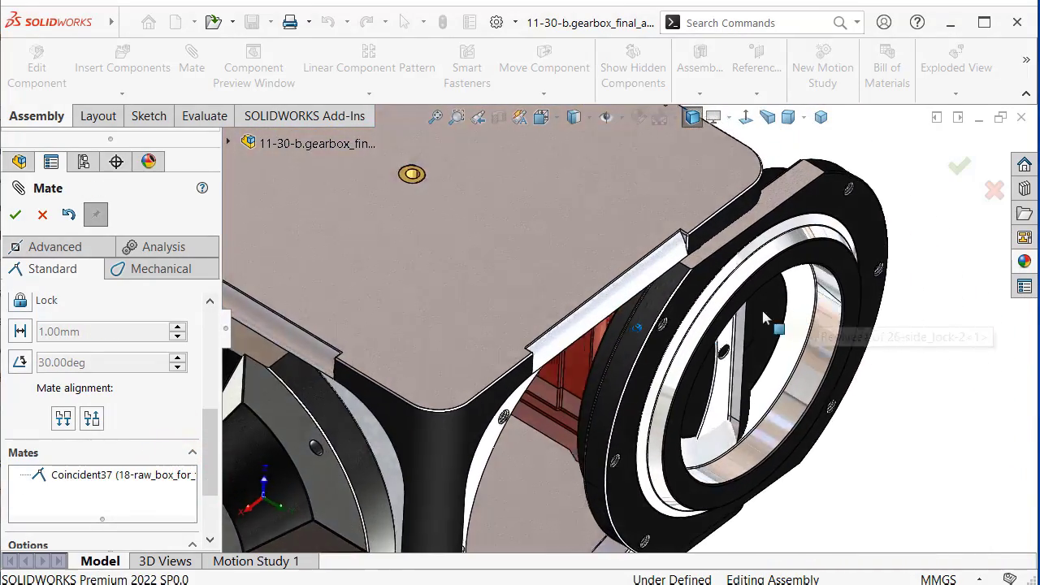
scroll(546, 332, "down", 5)
left_click(573, 327)
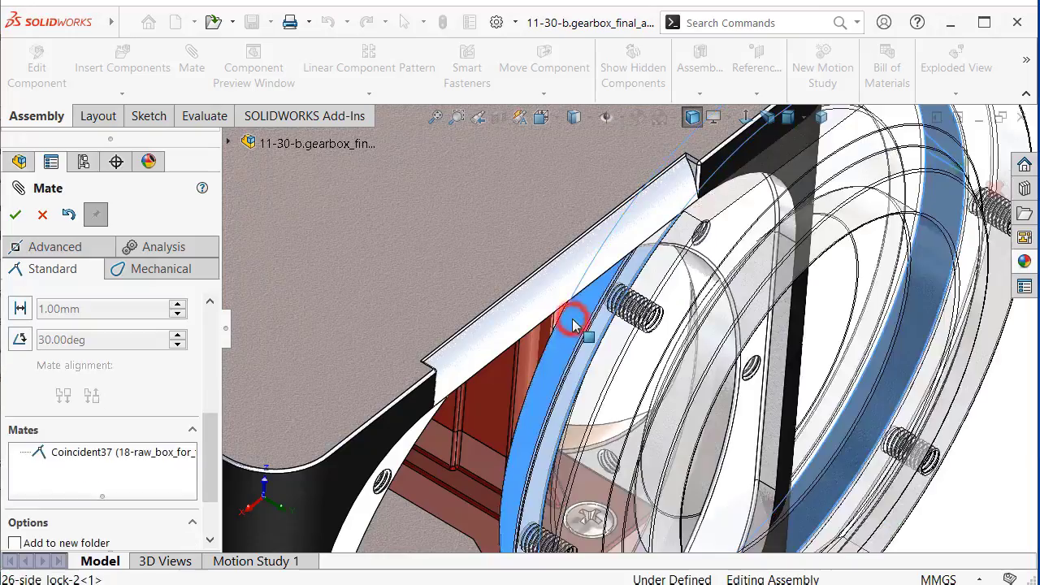
middle_click_drag(569, 319, 557, 325)
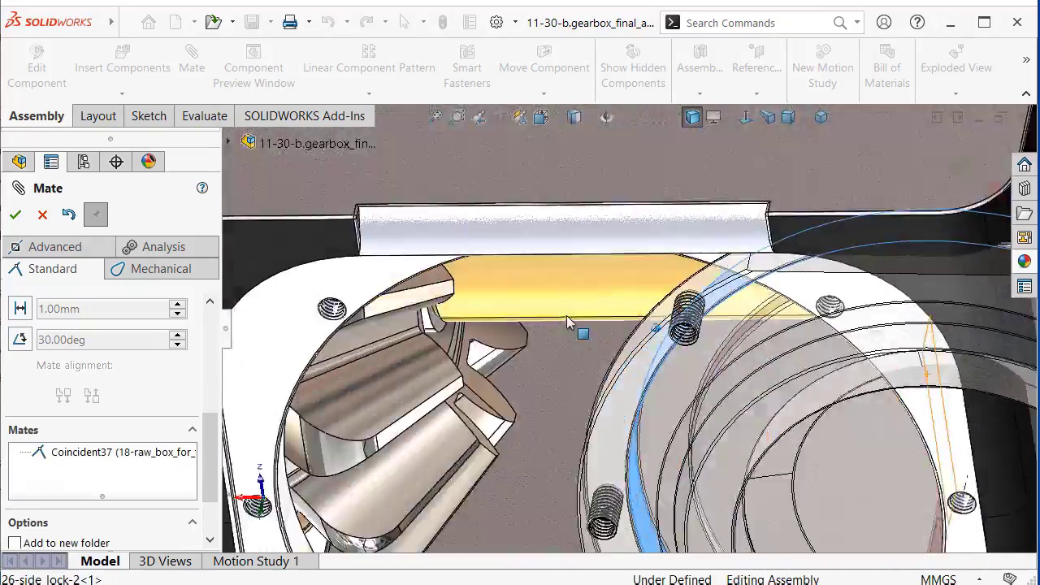
left_click(460, 320)
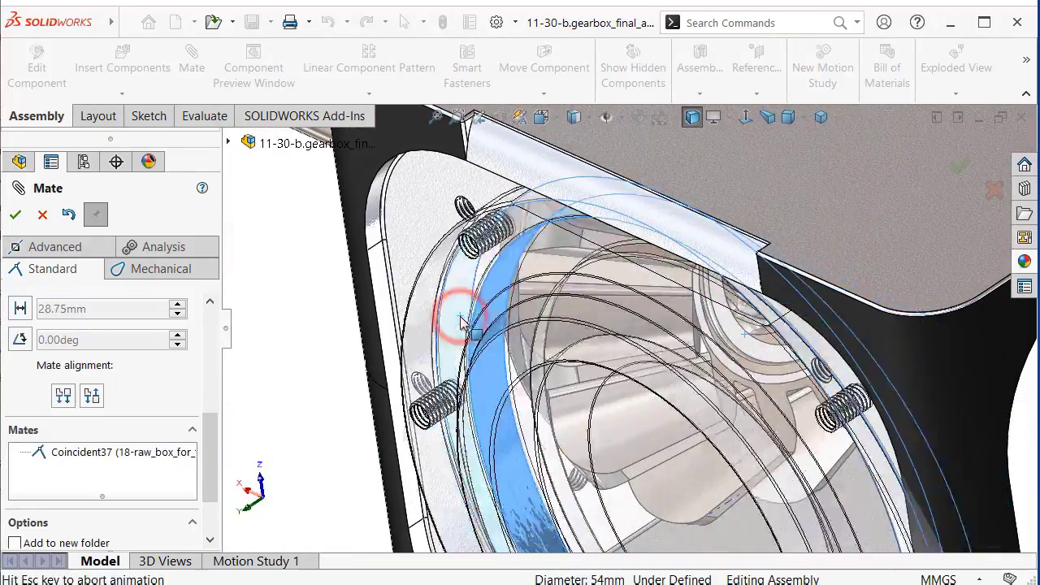
left_click(438, 275)
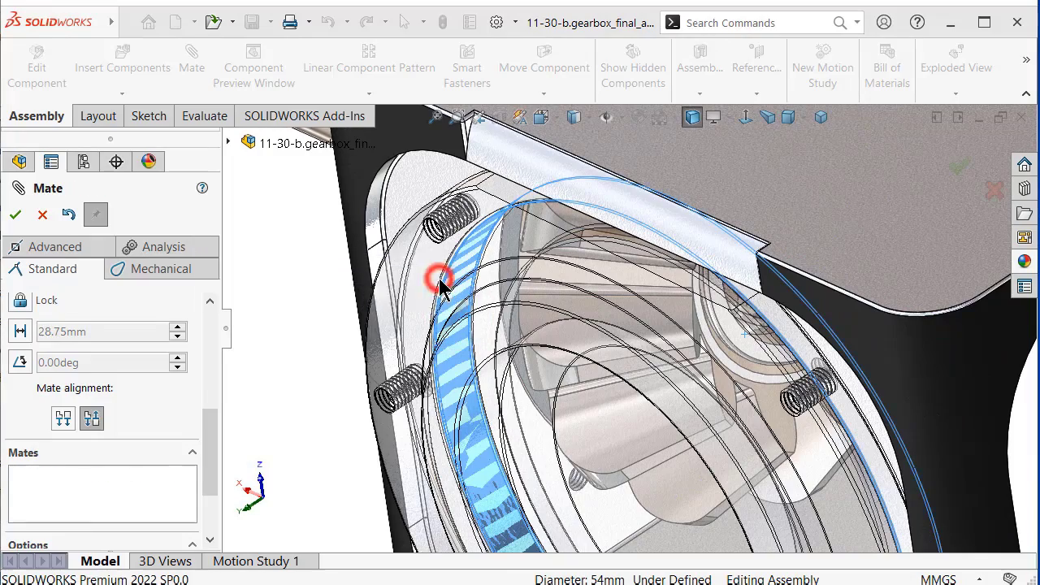
Add a Parallel mate to fix the side lock's rotation and close Mate.
scroll(711, 244, "down", 5)
scroll(711, 243, "up", 2)
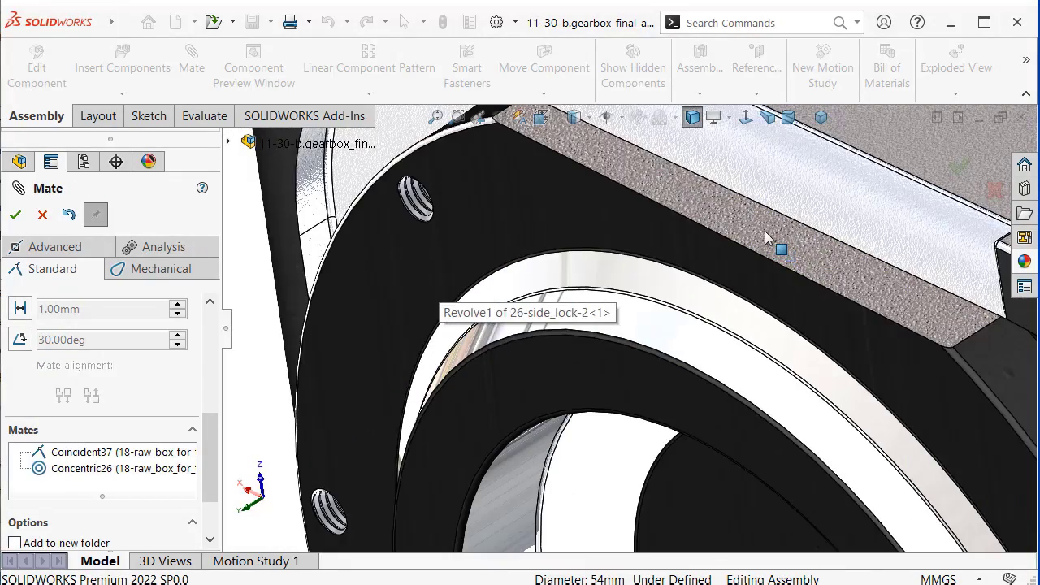
middle_click_drag(768, 238, 771, 227)
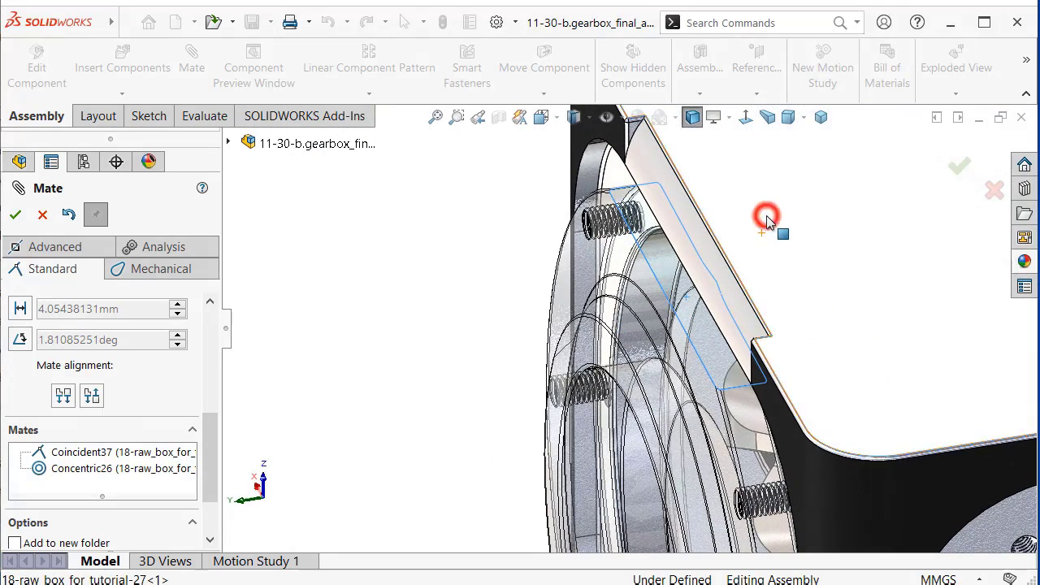
left_click(766, 215)
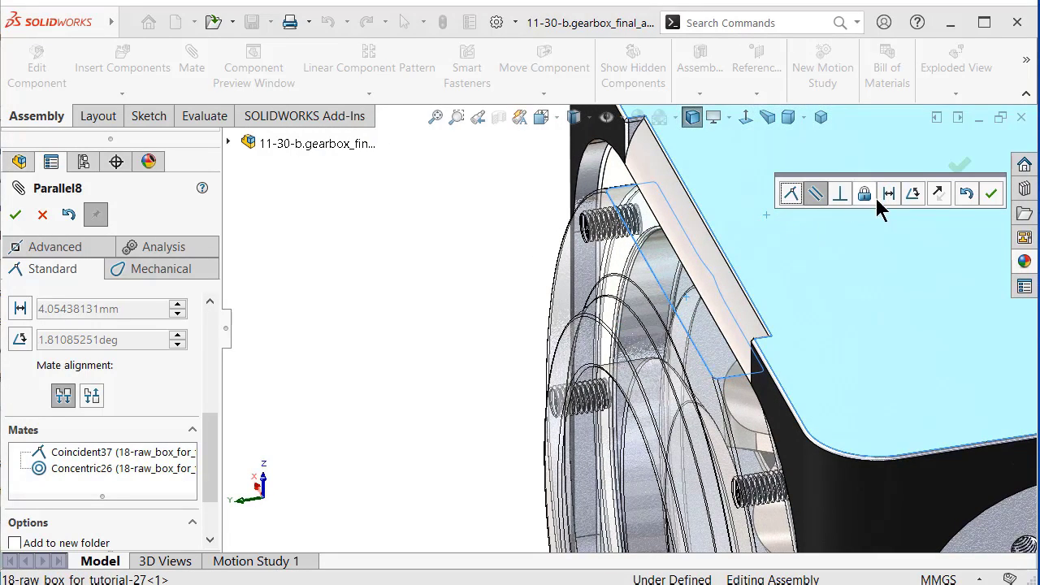
left_click(993, 195)
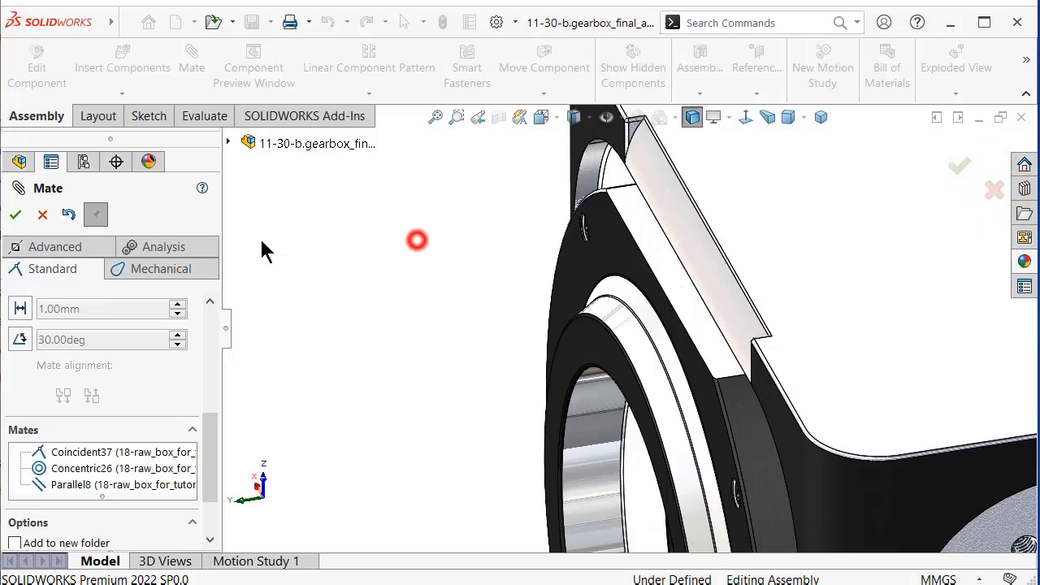
left_click(18, 216)
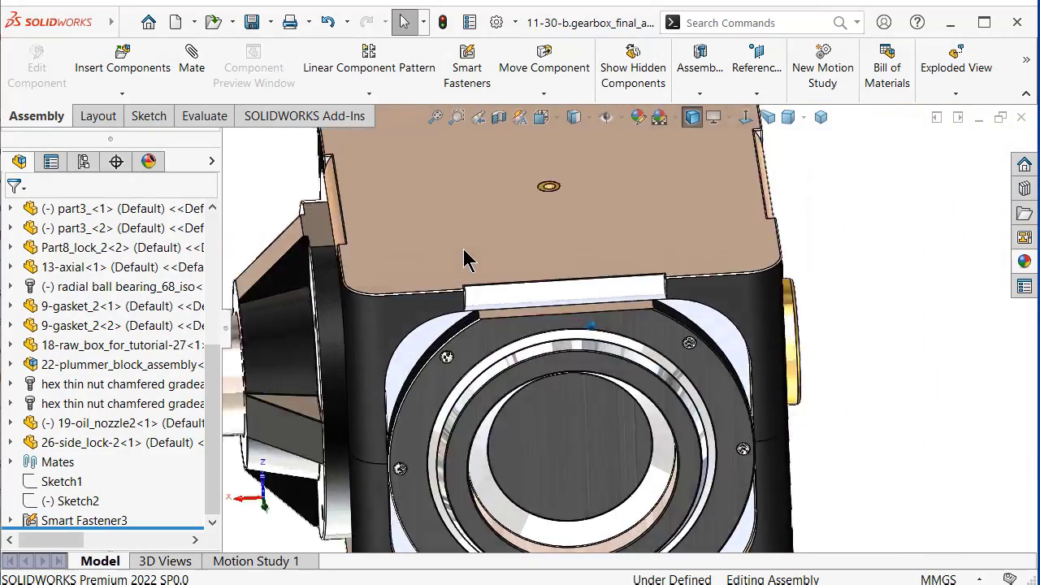
Turn to the gearbox's opposite side, add the 23-side_lock-1 ring, and maximize the assembly.
key("ctrl+shift+z")
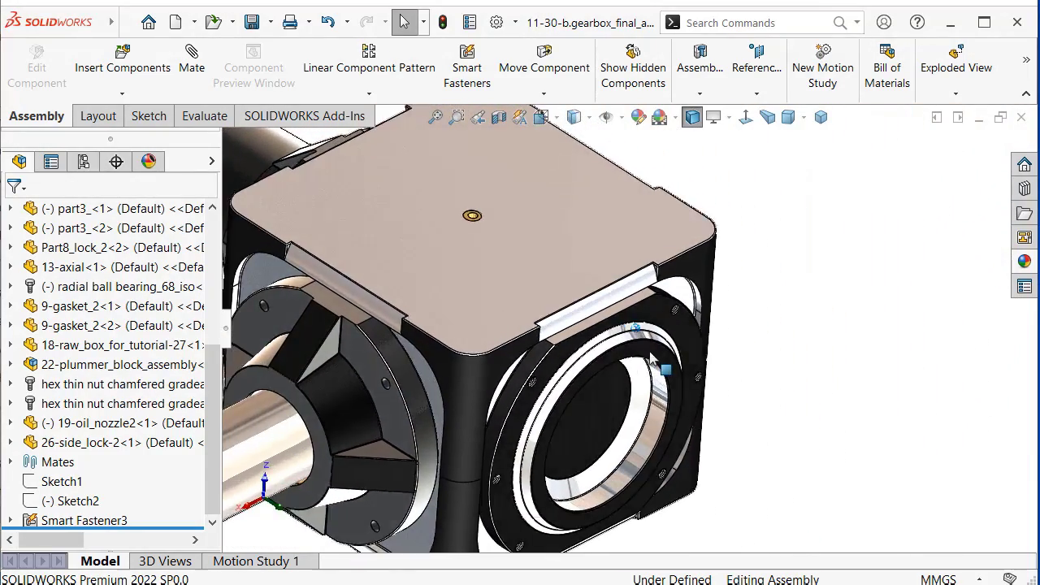
scroll(667, 366, "down", 2)
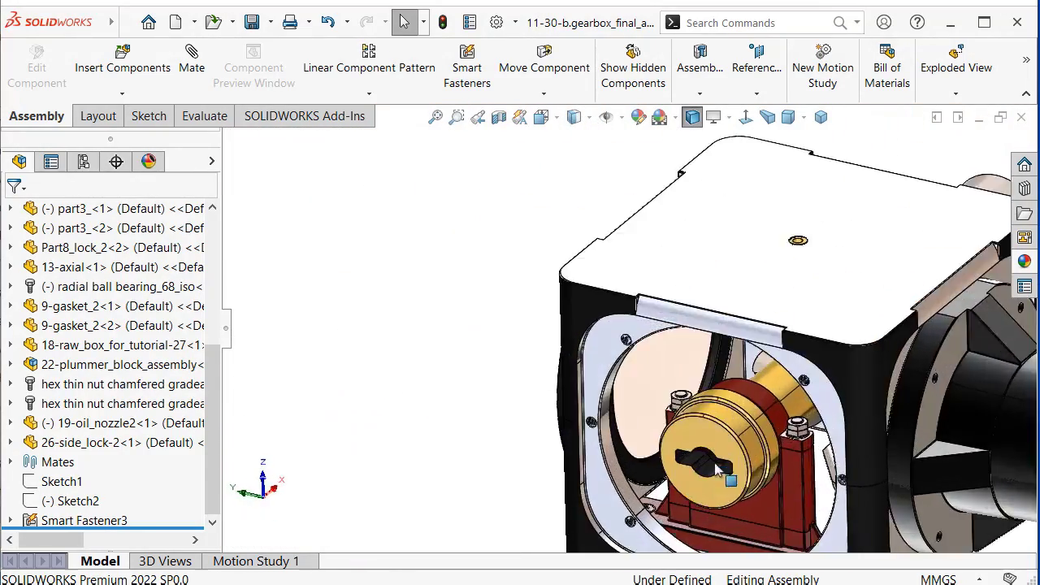
scroll(731, 422, "down", 2)
scroll(768, 442, "down", 2)
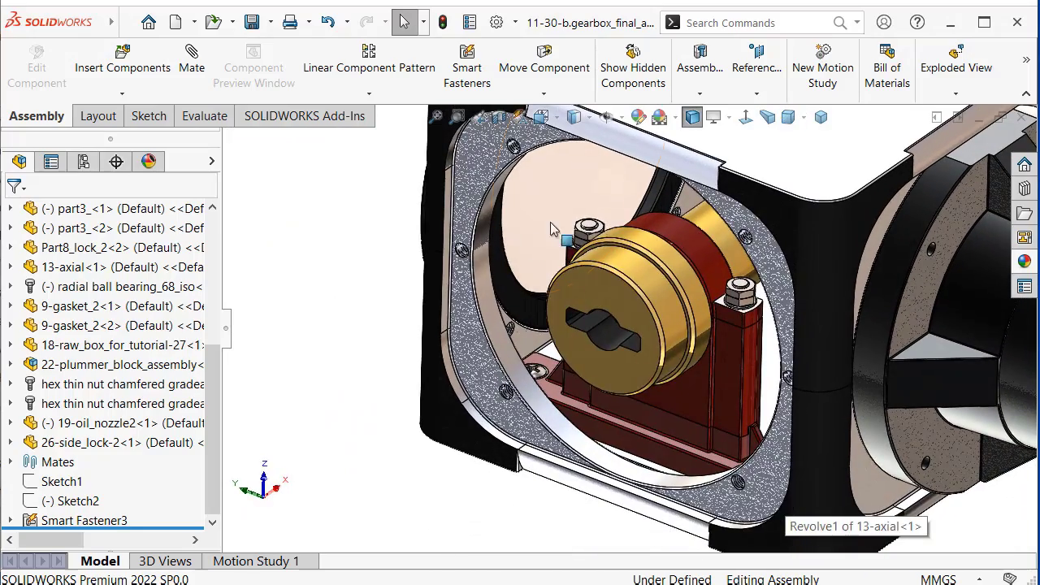
key("ctrl+shift+z")
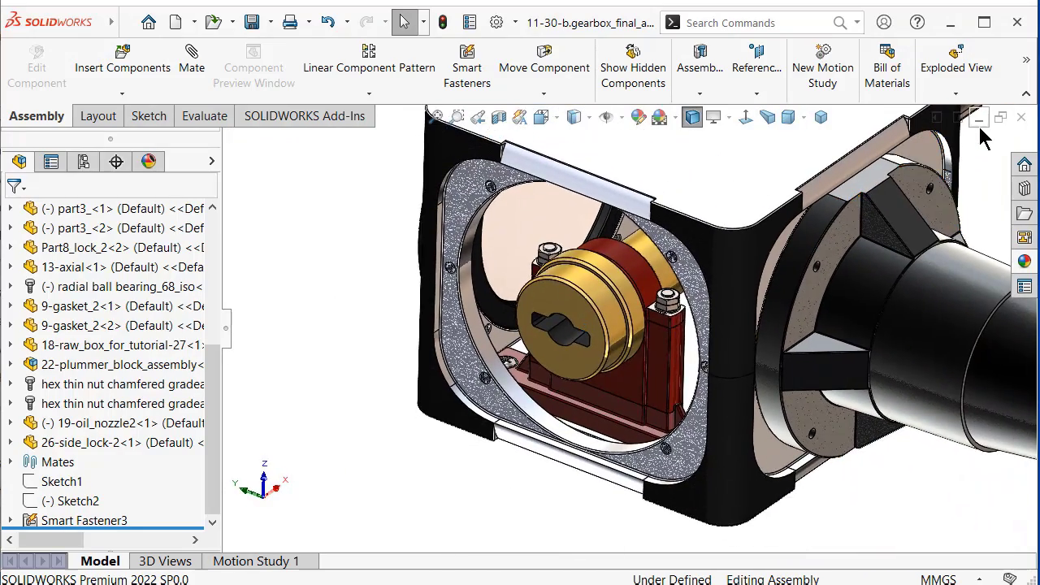
left_click(979, 120)
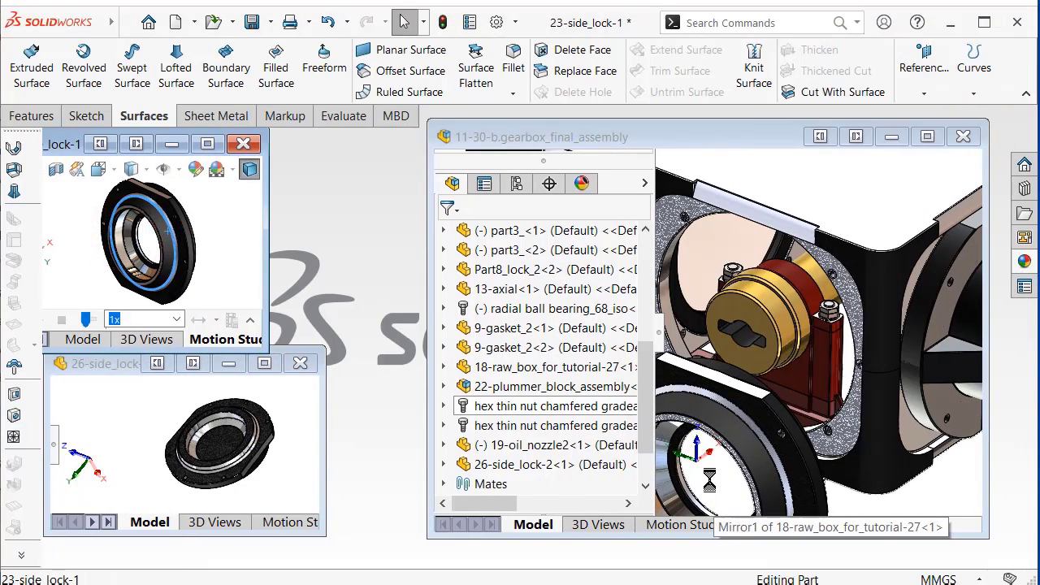
left_click(715, 498)
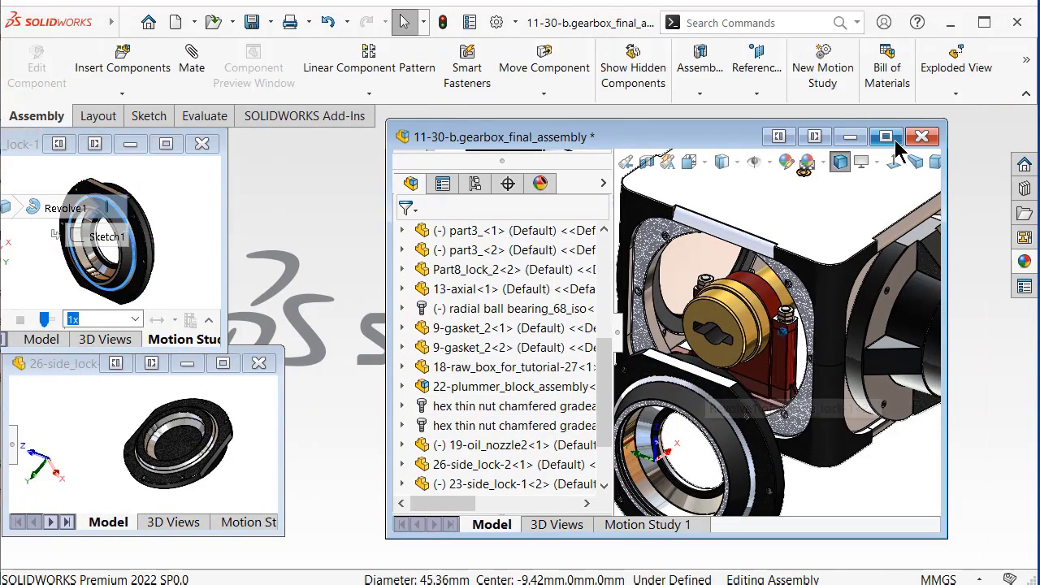
left_click(887, 137)
Orbit to the flange edge and select the newly added 23-side_lock-1 ring.
scroll(708, 362, "down", 5)
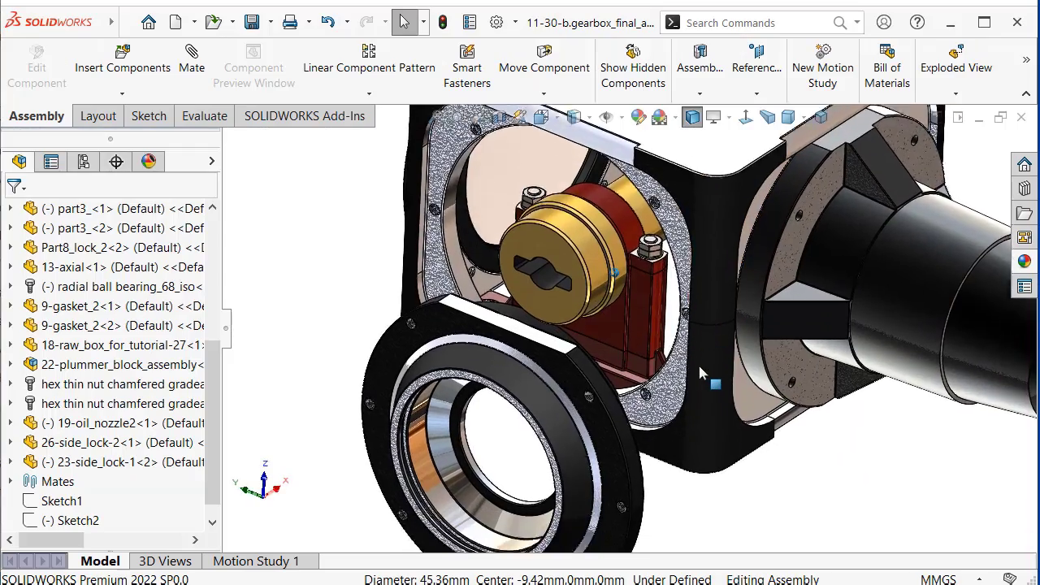
scroll(691, 372, "down", 2)
scroll(667, 362, "down", 1)
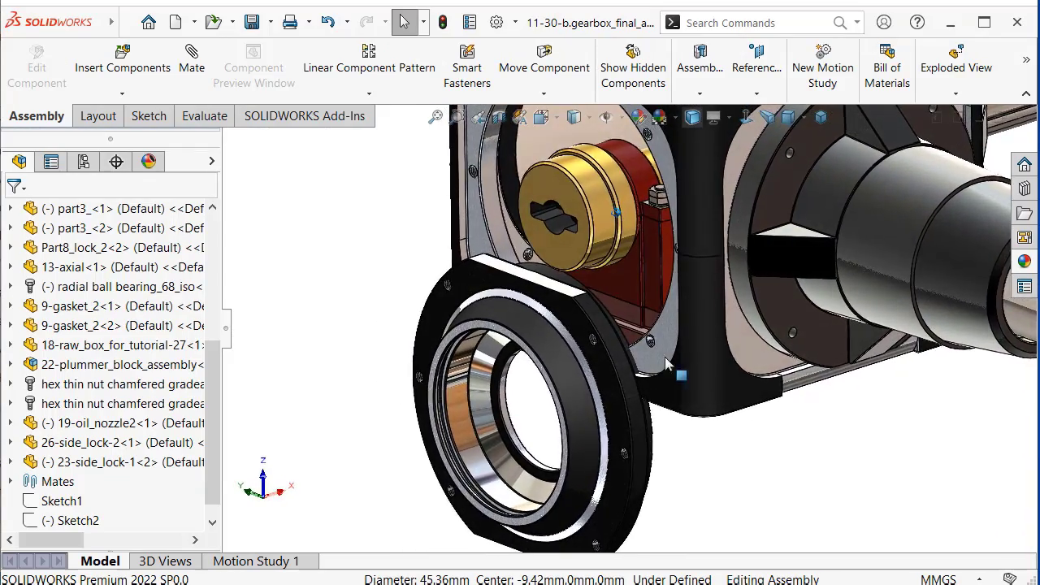
scroll(626, 343, "down", 2)
middle_click_drag(631, 347, 629, 317)
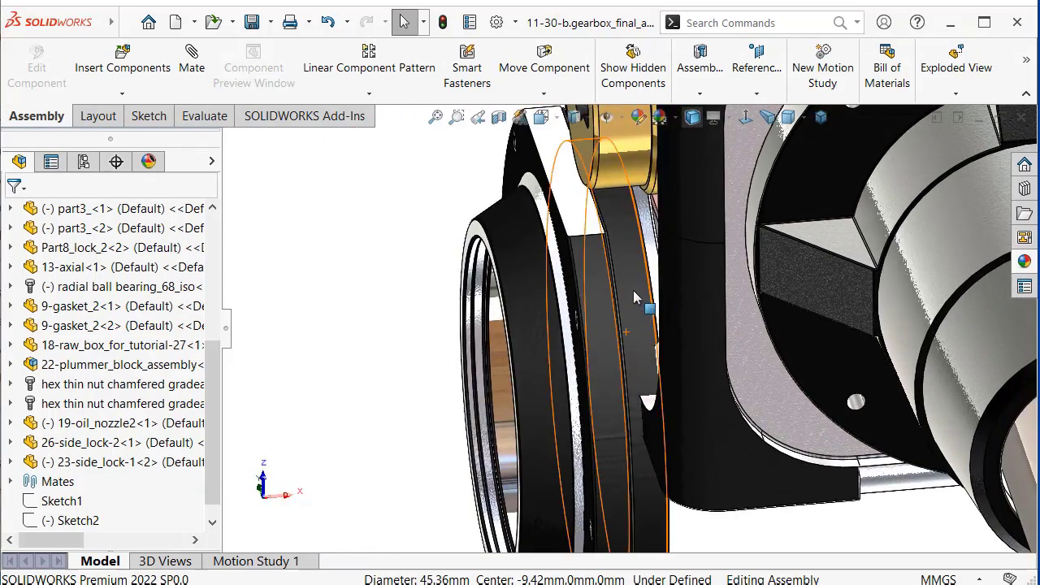
left_click(633, 290)
Add a Concentric mate between the new side lock ring and the housing.
left_click(848, 196)
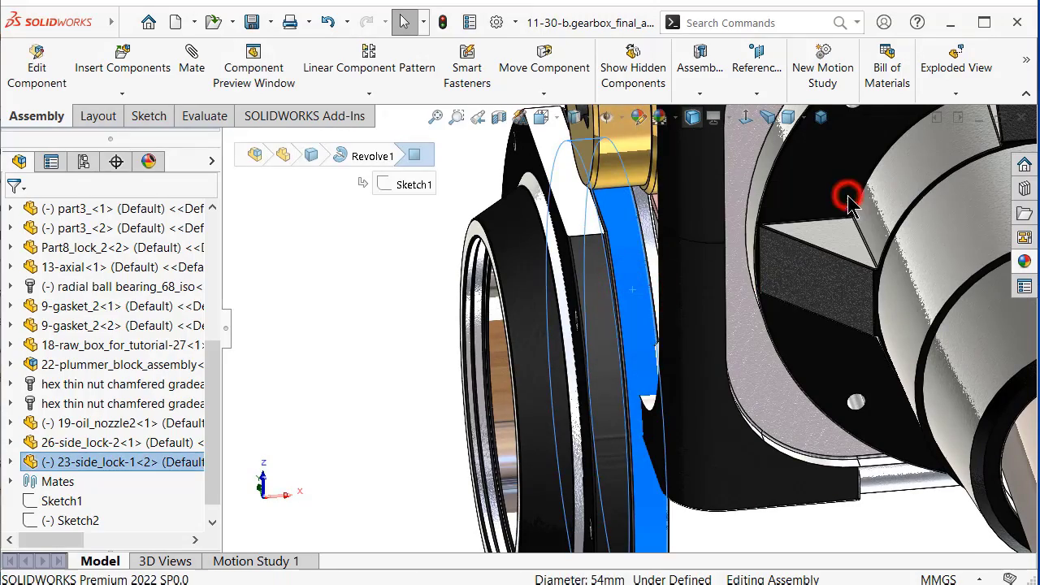
key("ctrl+7")
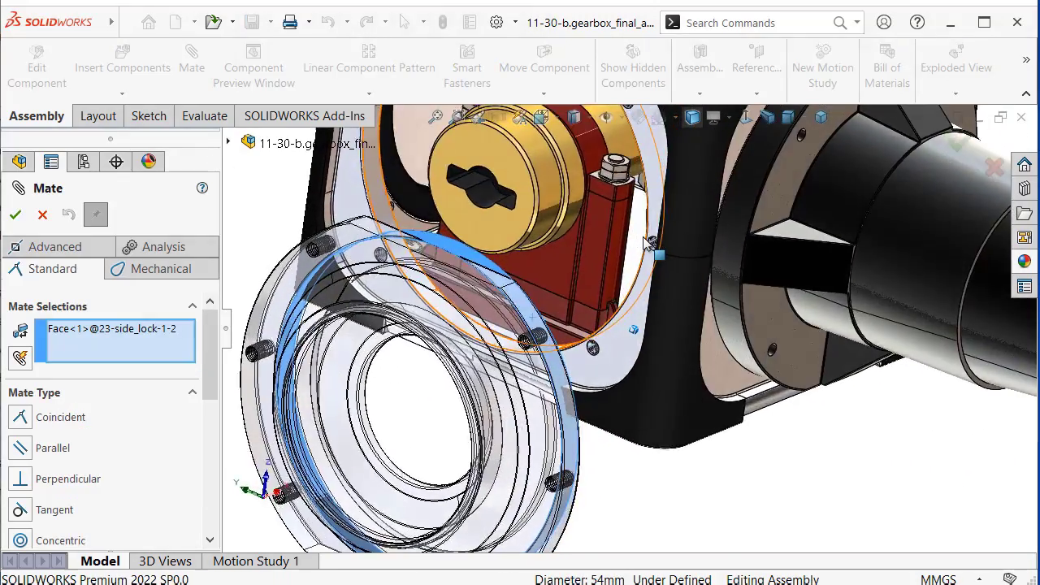
middle_click_drag(647, 241, 623, 249)
scroll(623, 249, "down", 5)
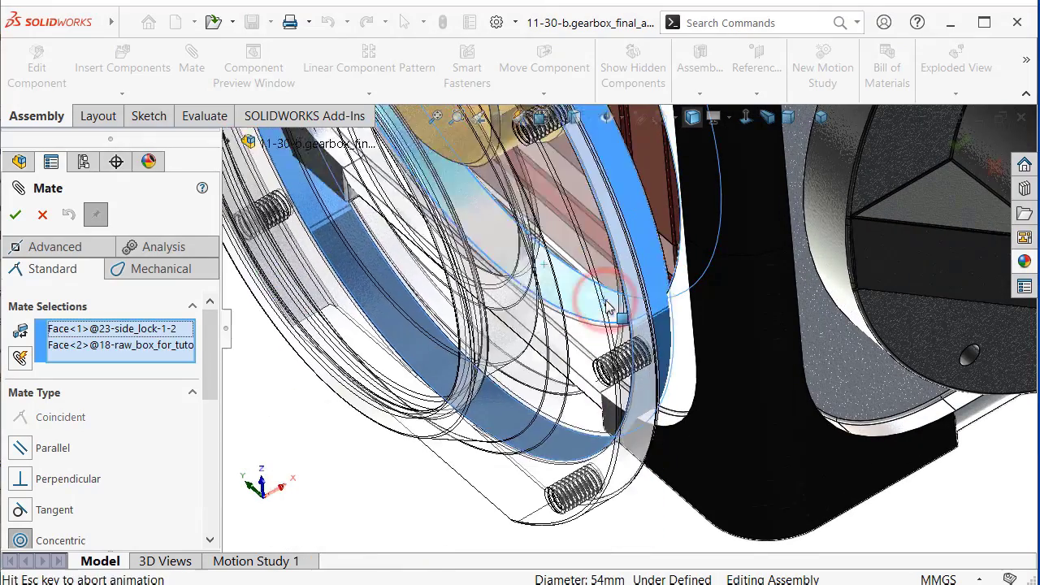
left_click(856, 258)
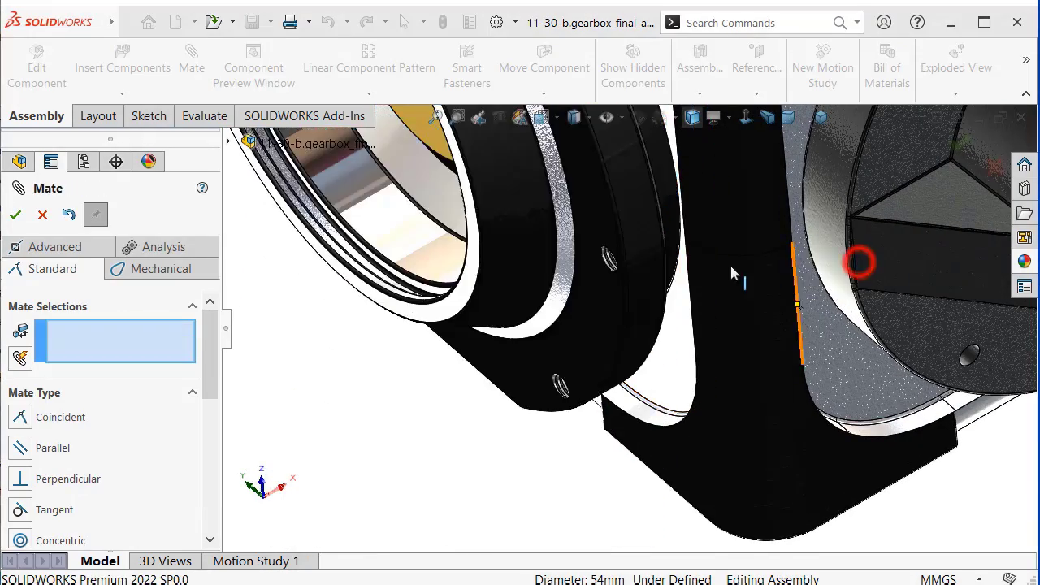
Add a Parallel mate between the side lock face and the box, then close Mate.
middle_click_drag(732, 274, 643, 171)
scroll(642, 171, "down", 3)
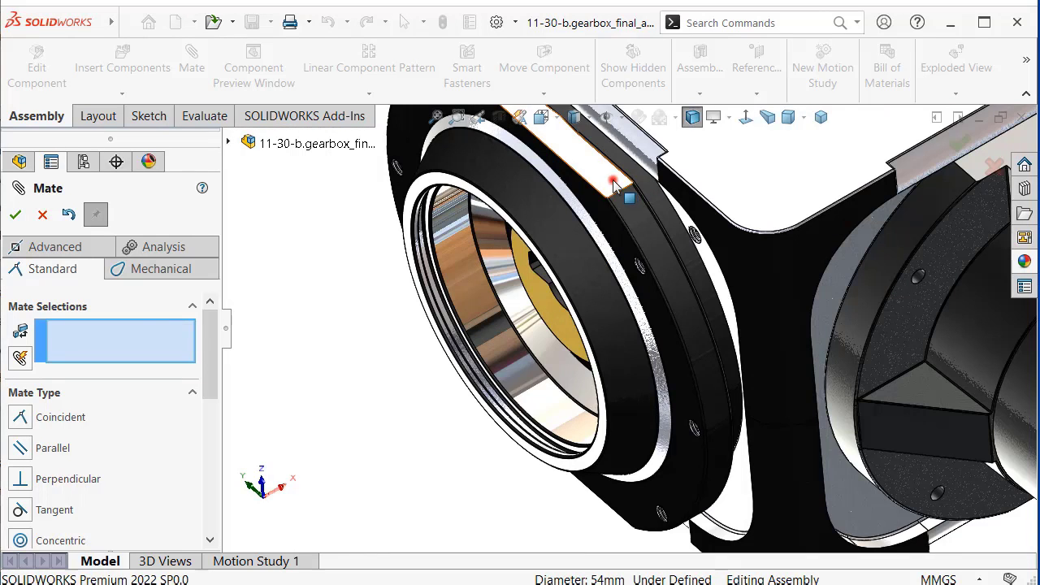
left_click(614, 185)
scroll(715, 195, "up", 2)
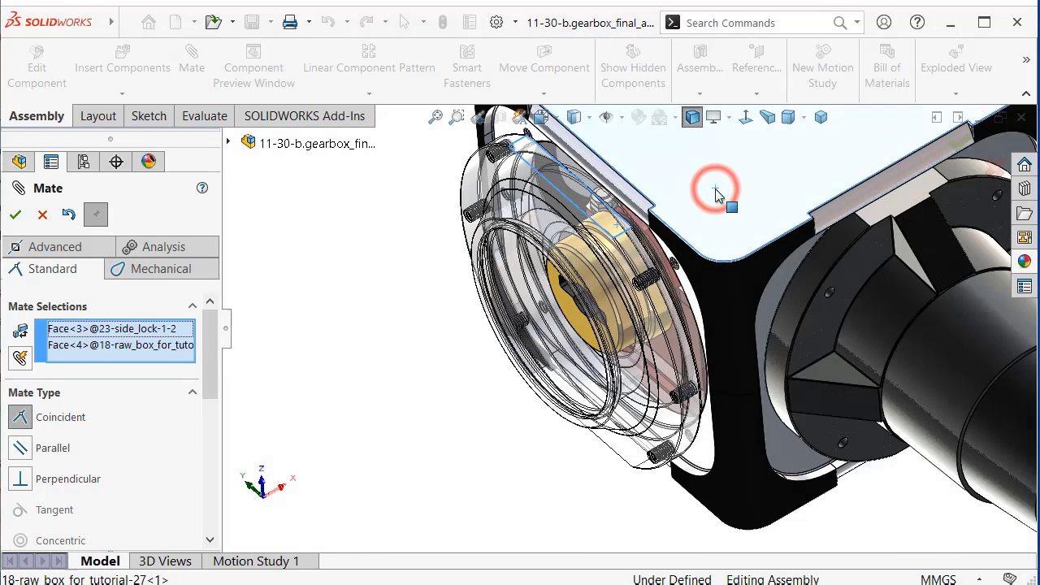
left_click(941, 148)
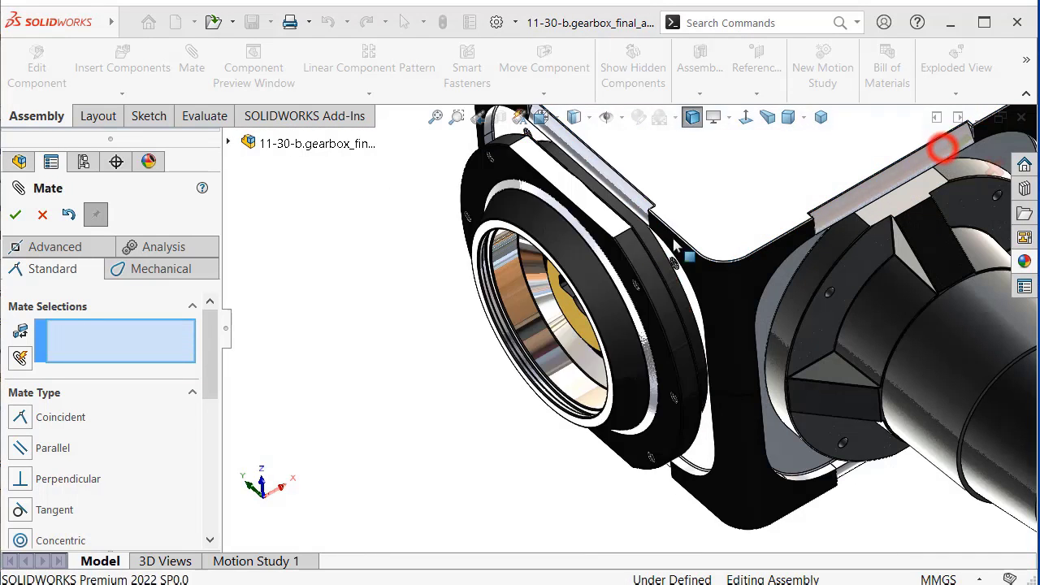
left_click_drag(603, 234, 504, 268)
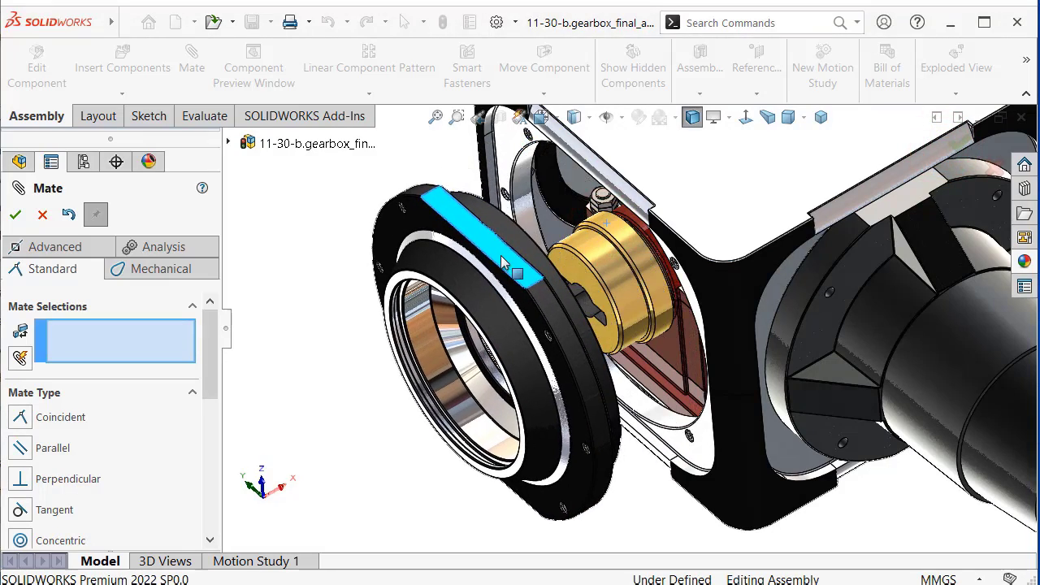
left_click(16, 215)
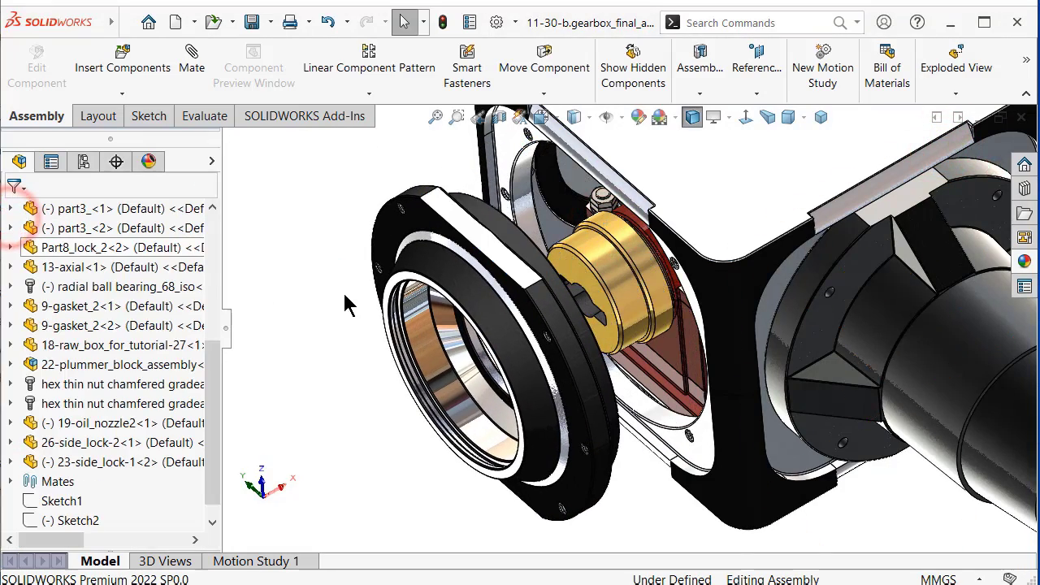
Rotate the gearbox view and drag the side lock ring to check its remaining movement.
key("Left")
key("Left")
key("Left")
key("Left")
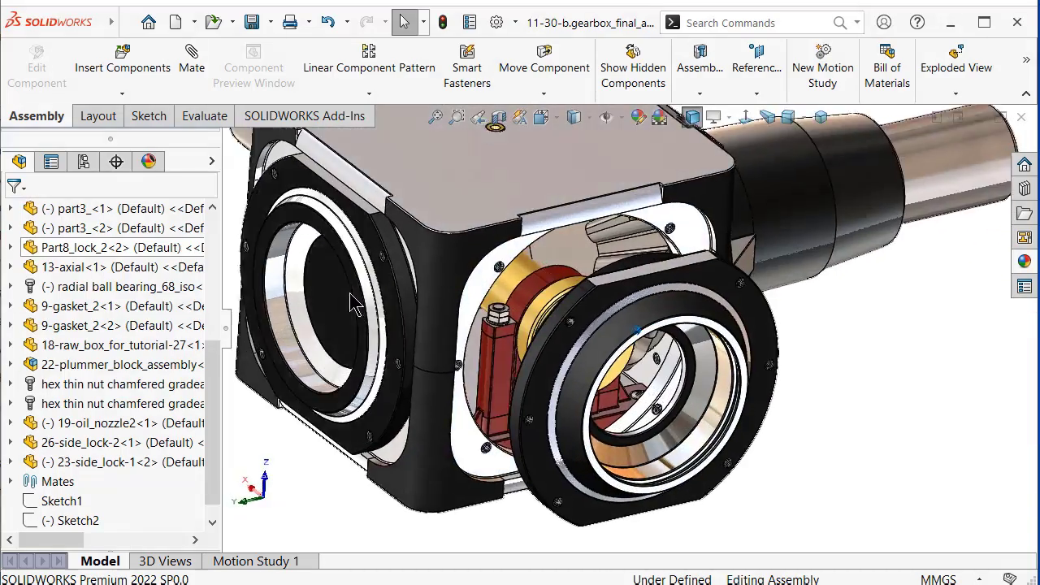
key("Down")
key("Left")
key("Left")
key("Left")
key("Left")
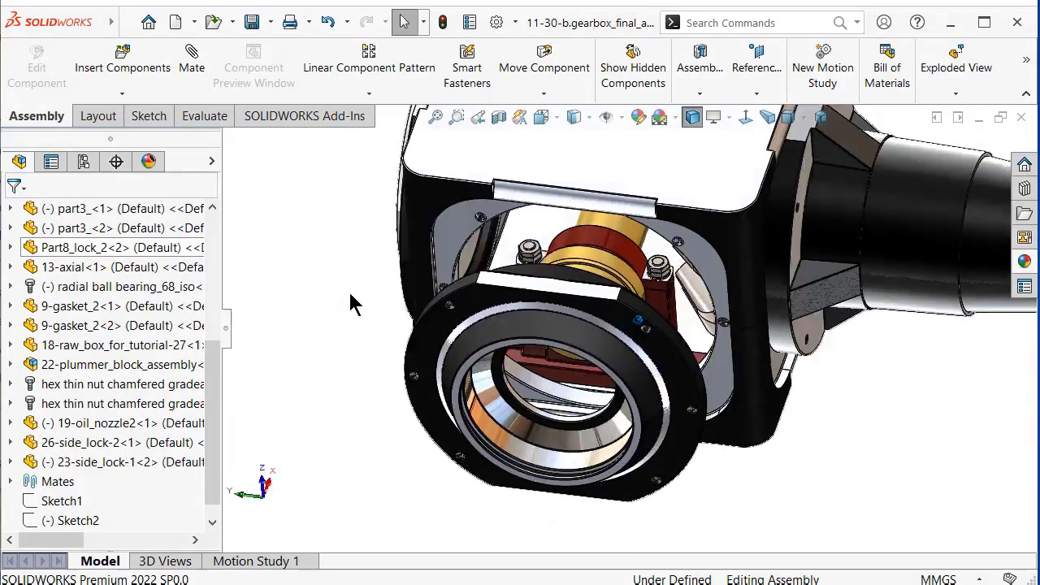
key("Left")
key("Left")
key("Left")
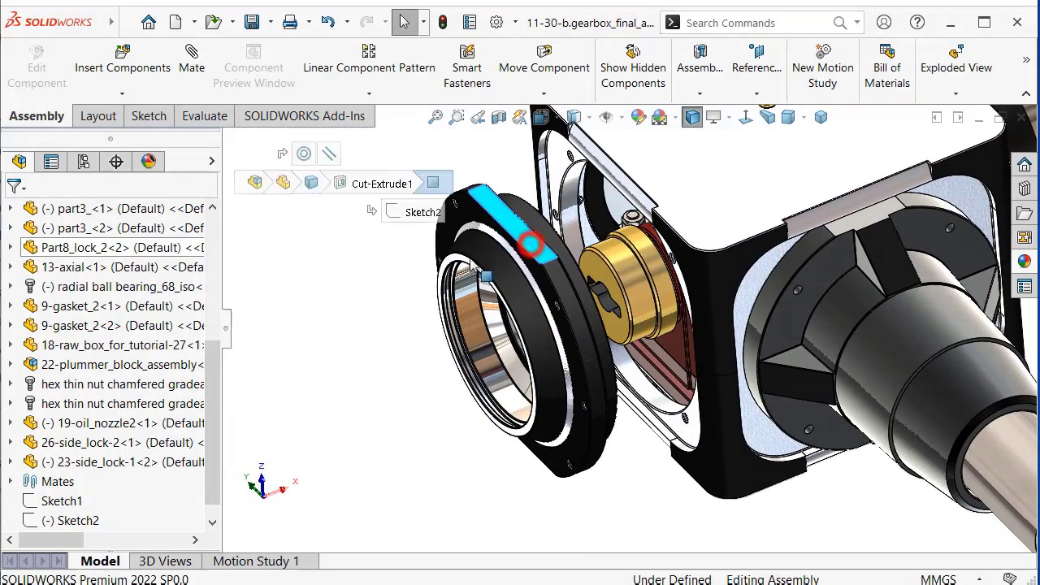
left_click_drag(530, 244, 371, 292)
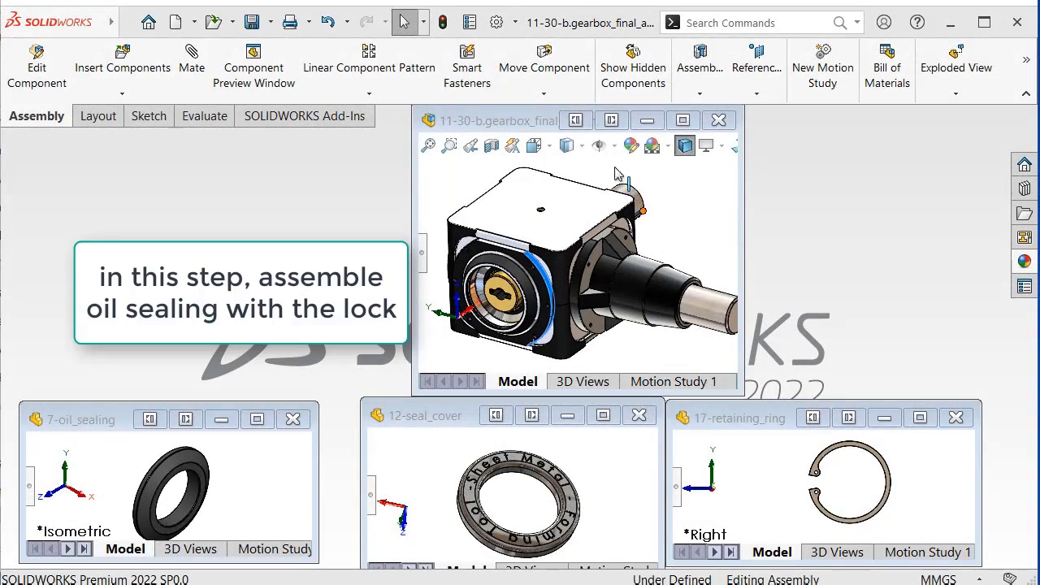
Insert the 7-oil_sealing, 12-seal_cover and 17-retaining_ring parts beside the gearbox assembly.
left_click(712, 203)
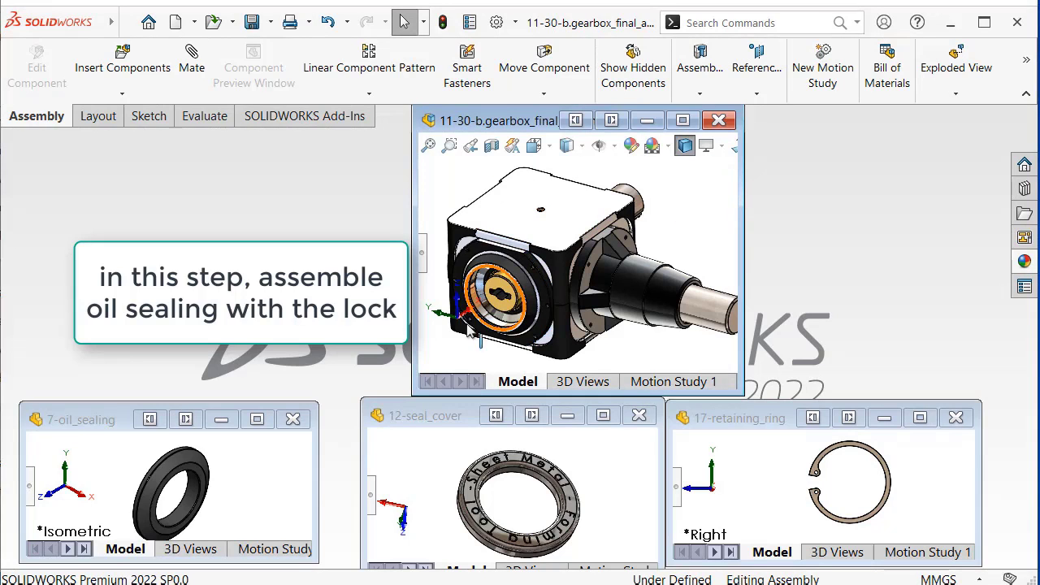
left_click(90, 421)
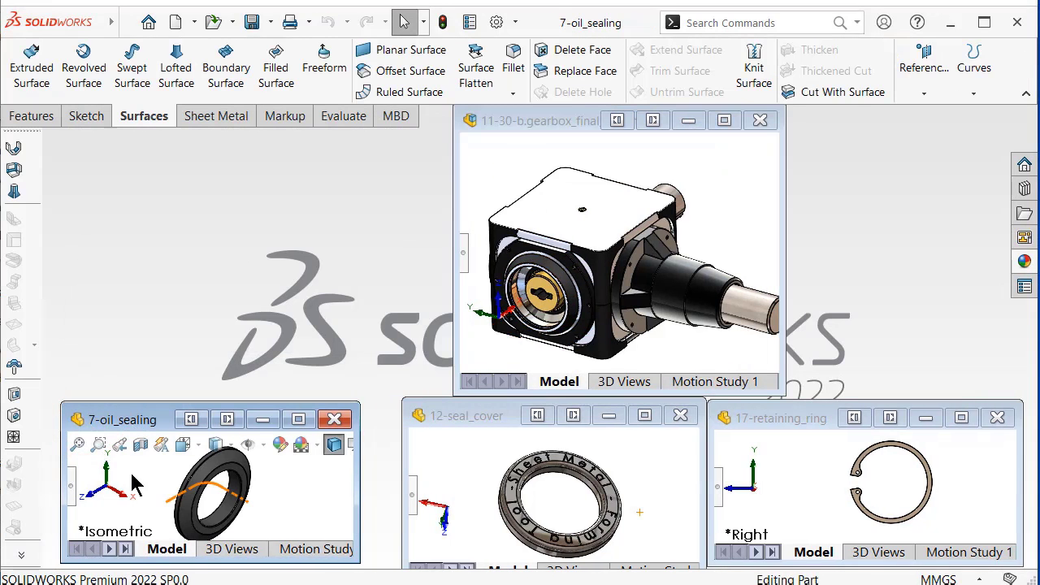
left_click(484, 415)
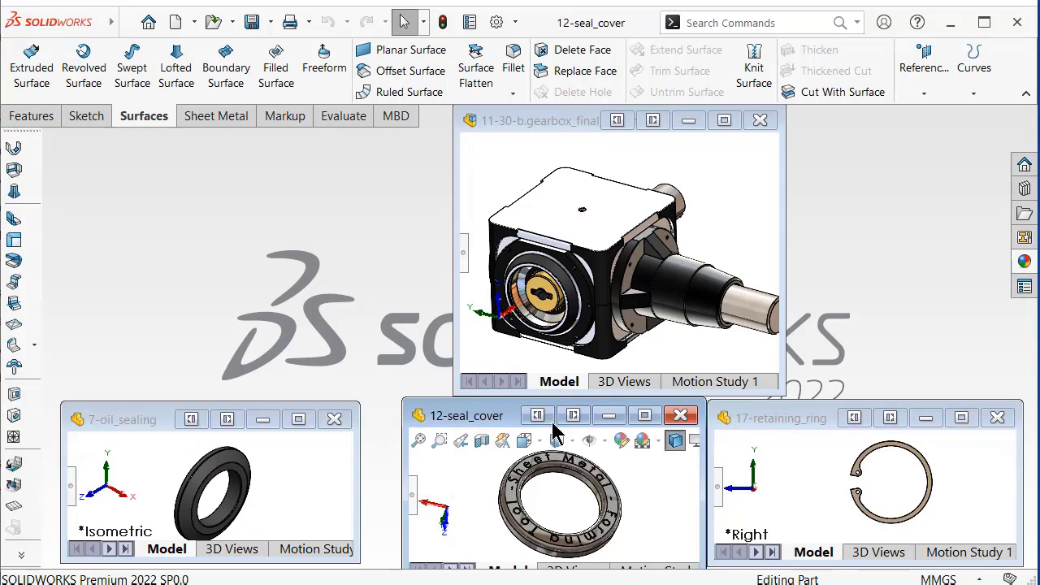
left_click(803, 423)
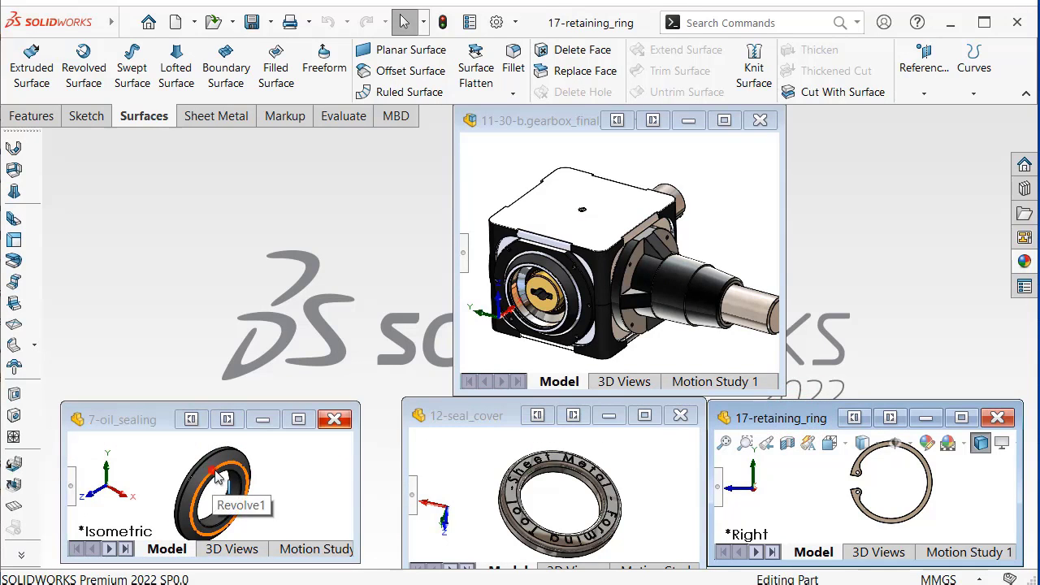
left_click_drag(218, 478, 663, 268)
left_click_drag(731, 203, 732, 205)
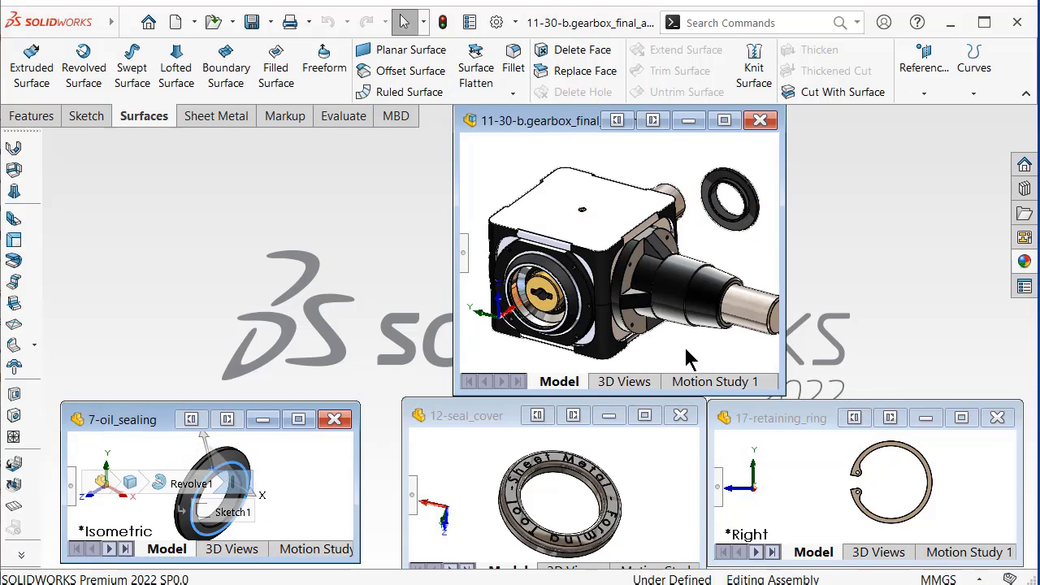
left_click_drag(573, 496, 708, 255)
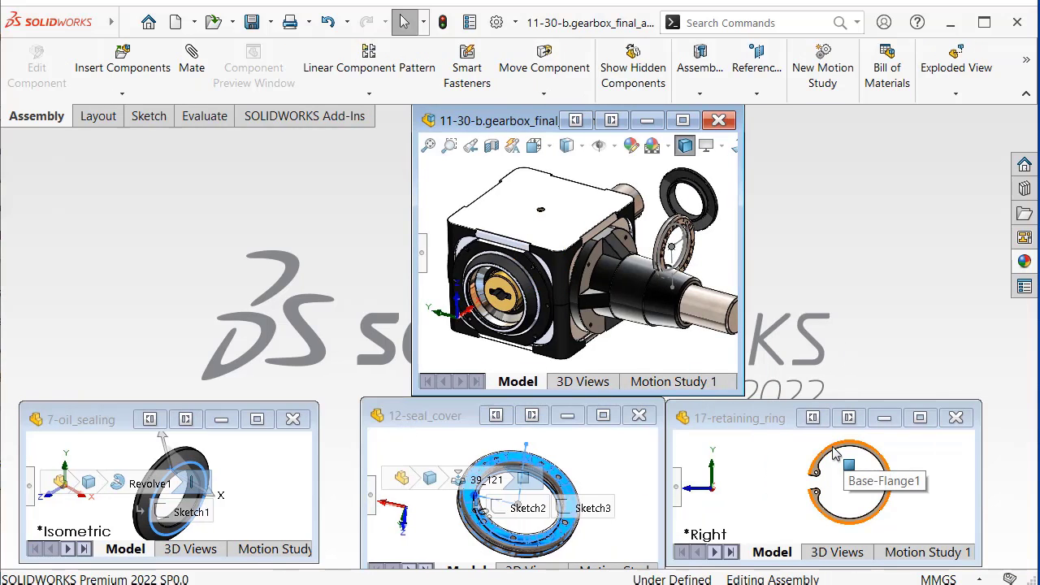
left_click_drag(837, 455, 721, 259)
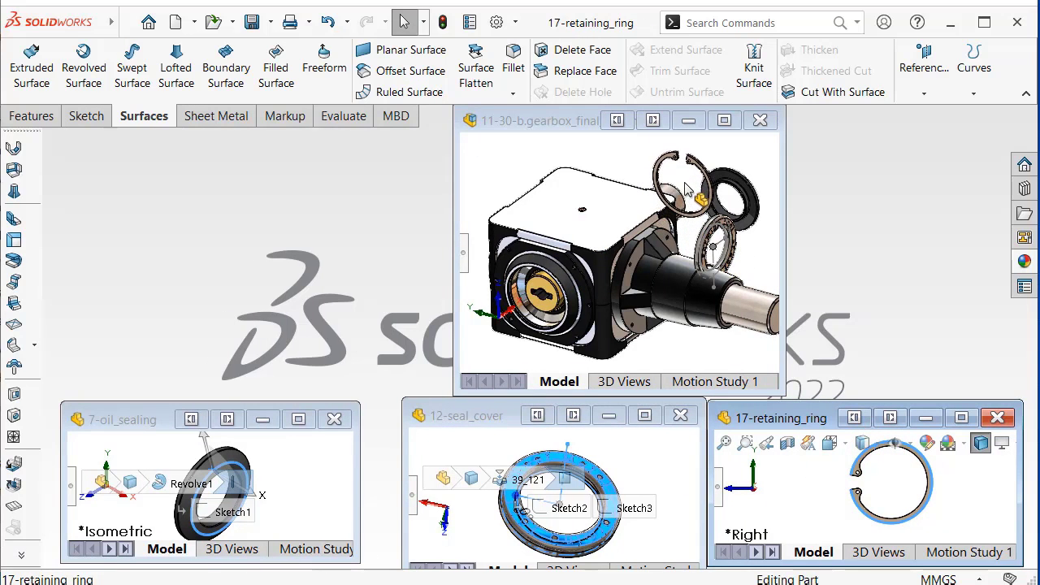
left_click_drag(685, 183, 686, 182)
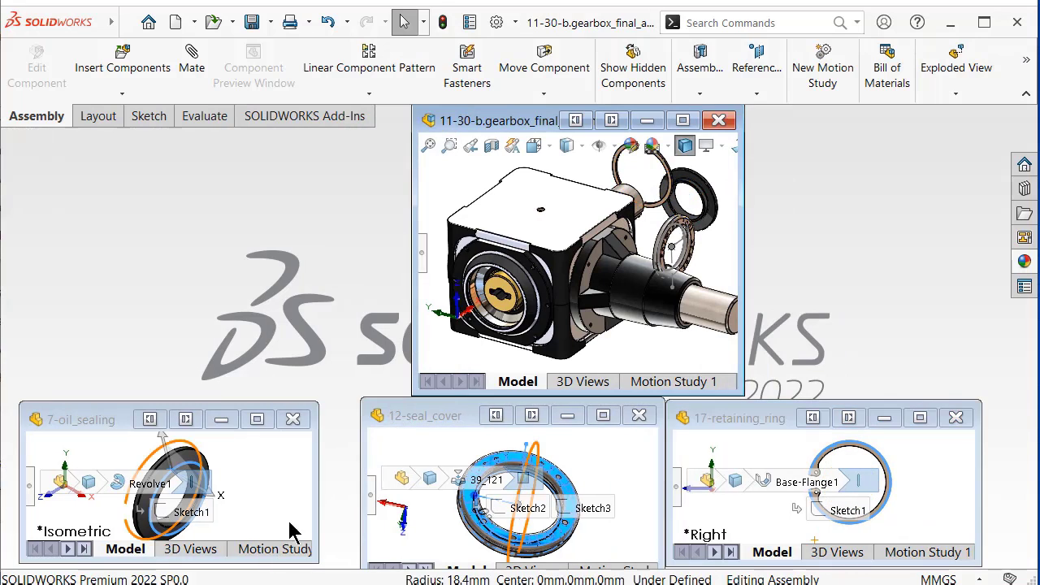
Close the three part windows and maximize the gearbox assembly.
left_click(294, 419)
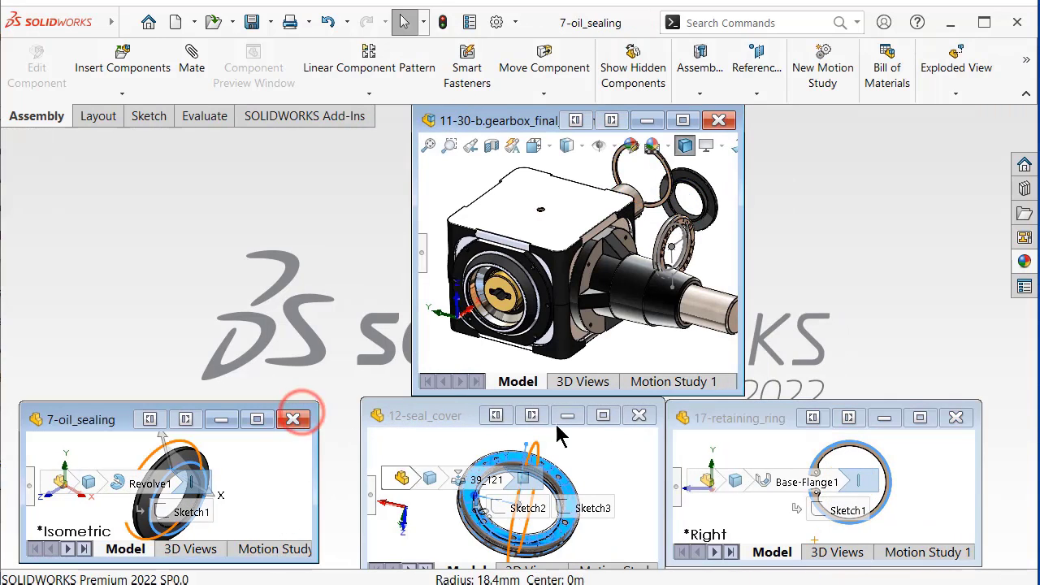
left_click(638, 416)
left_click(956, 417)
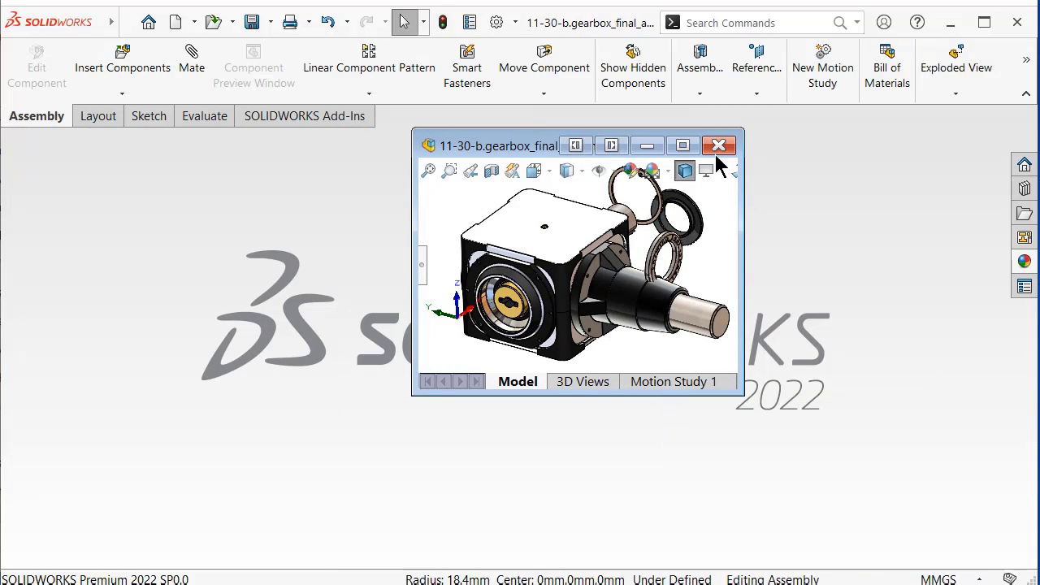
left_click(682, 145)
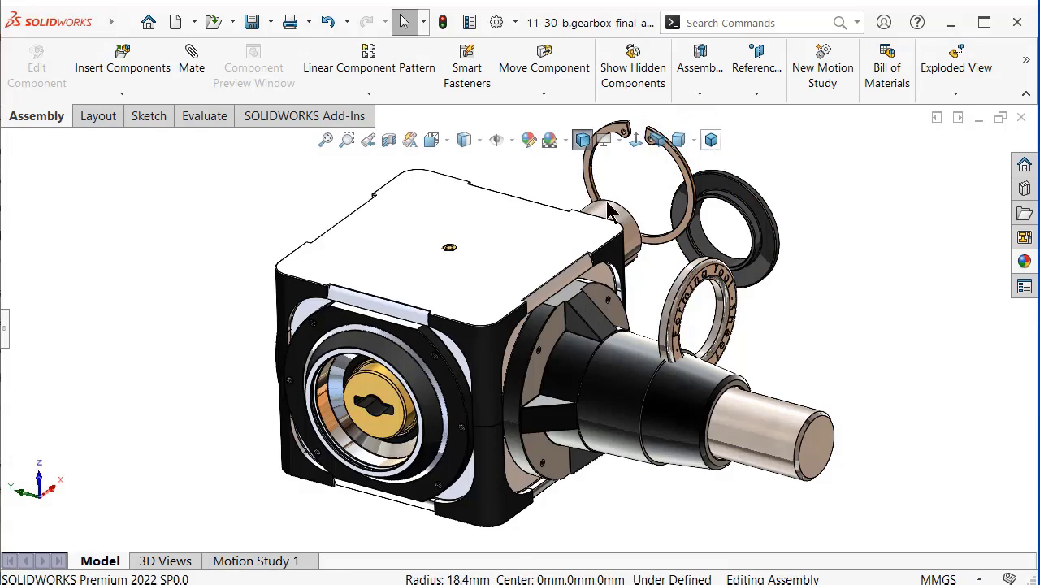
Make the oil seal's inner face concentric with the 23-side_lock bore.
scroll(609, 210, "down", 2)
scroll(609, 210, "down", 2)
scroll(610, 210, "down", 1)
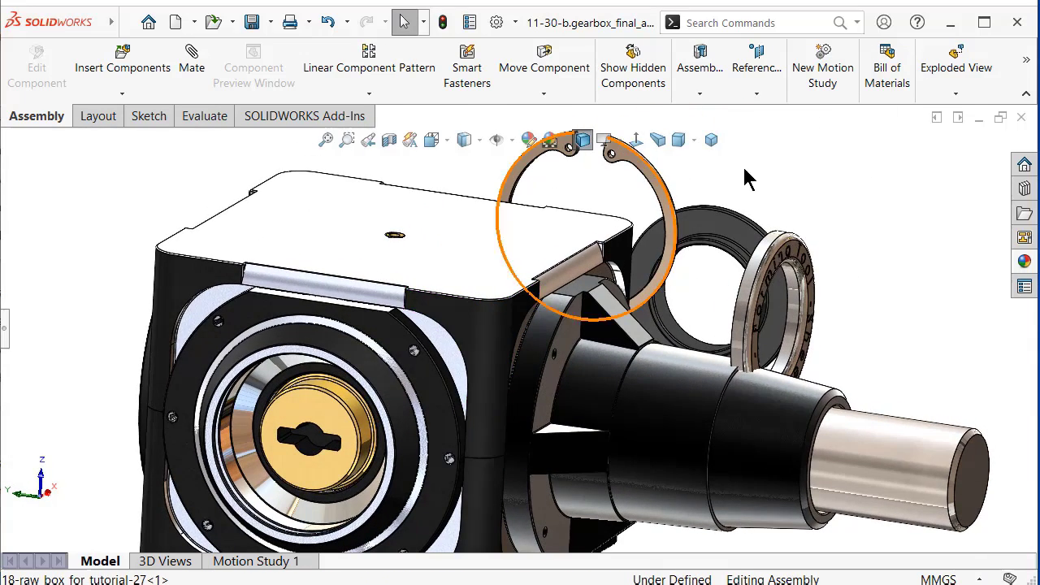
left_click(712, 139)
scroll(512, 234, "down", 2)
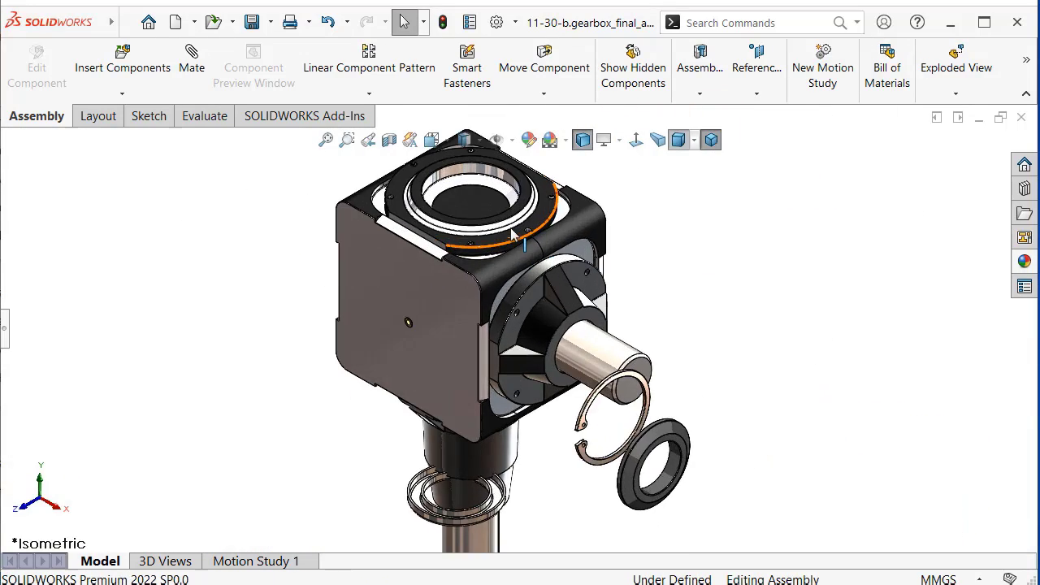
key("Right")
key("Right")
key("Right")
key("Right")
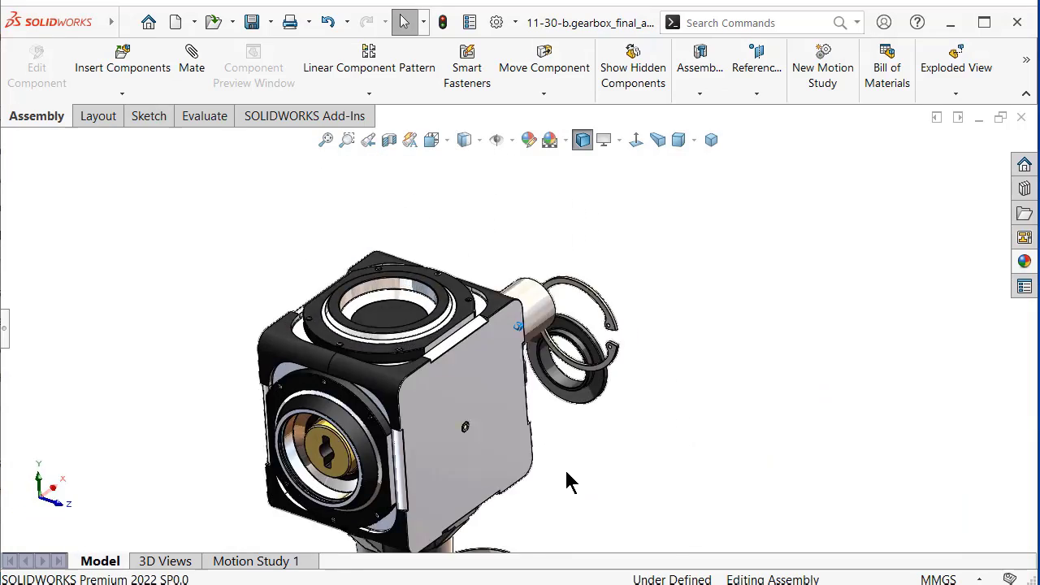
key("Right")
key("Right")
scroll(615, 232, "down", 3)
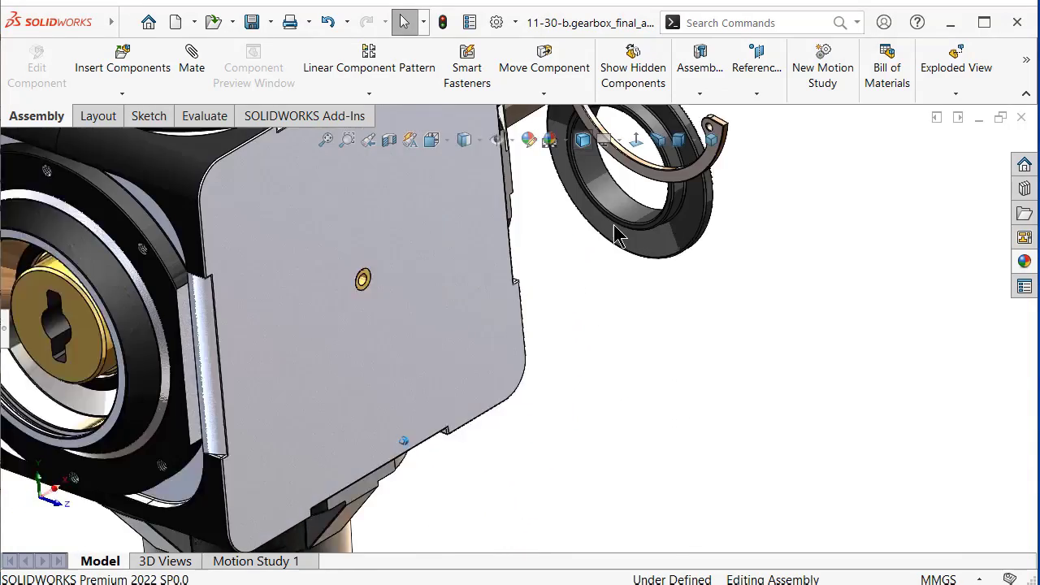
scroll(622, 217, "down", 1)
left_click(618, 213)
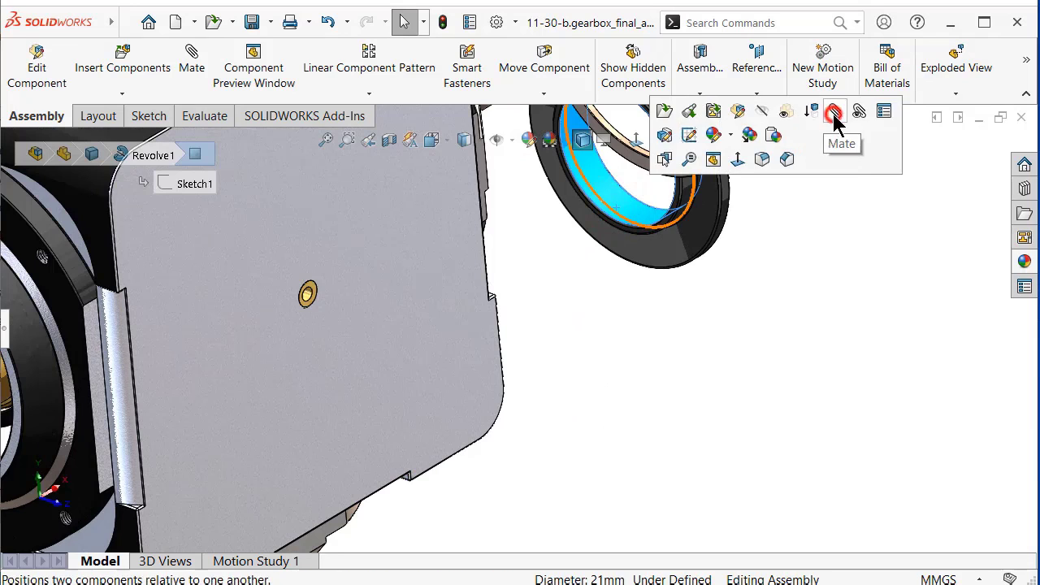
key("f")
scroll(244, 370, "down", 3)
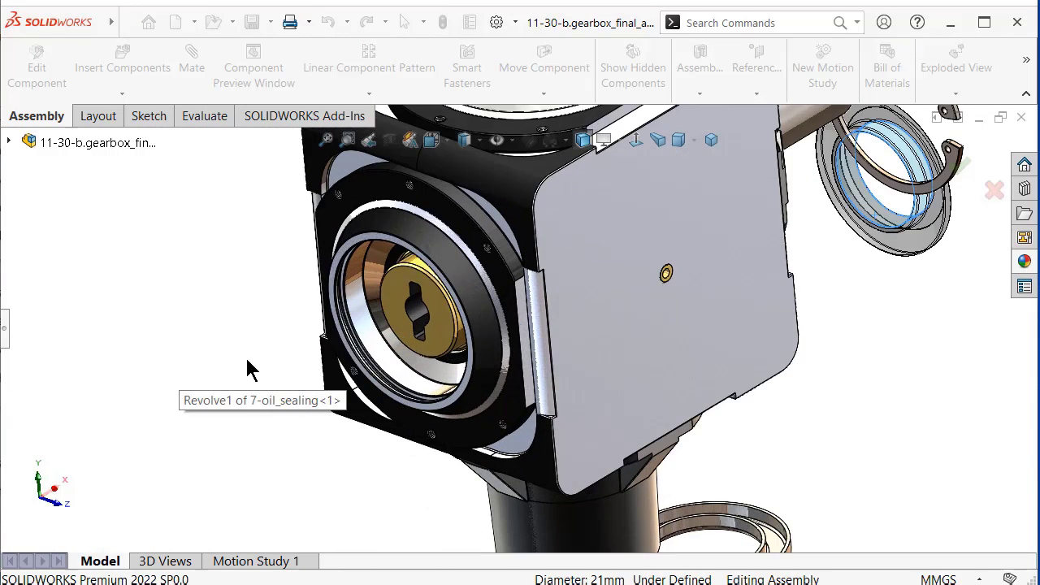
left_click(391, 367)
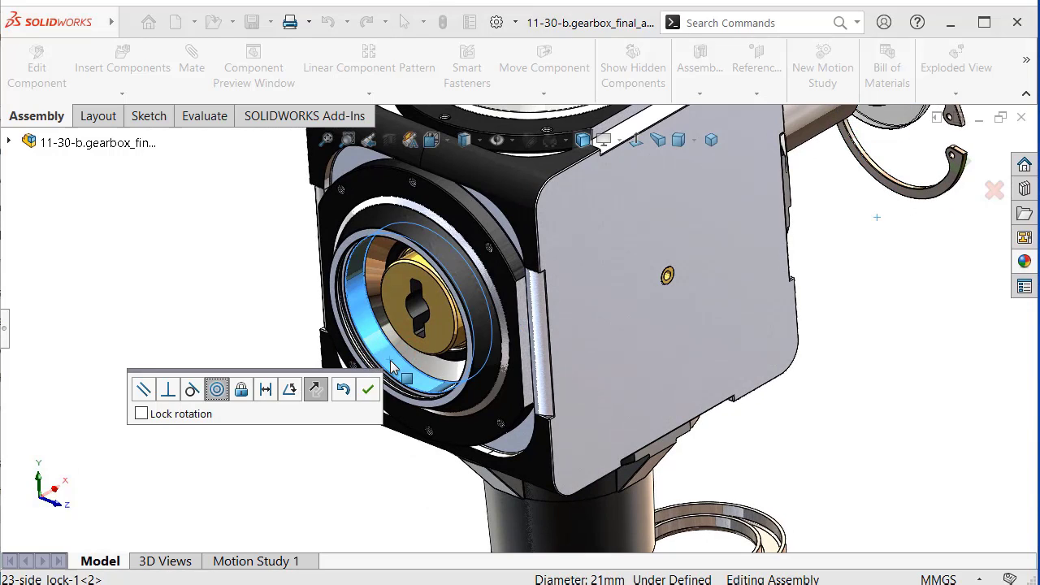
left_click(369, 391)
Rotate the model until the housing's bearing bore faces the viewer.
scroll(648, 267, "up", 3)
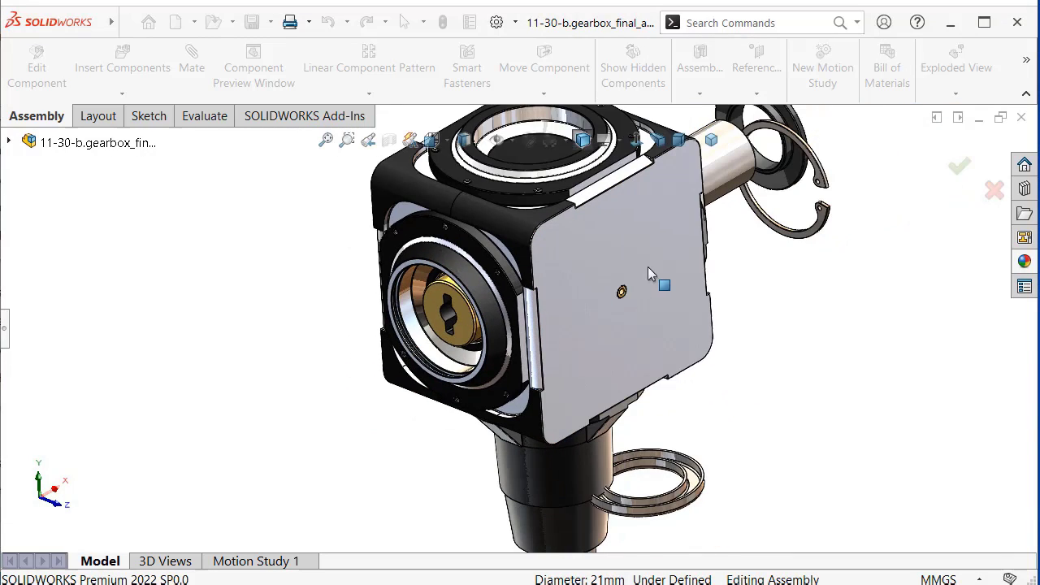
left_click(791, 177)
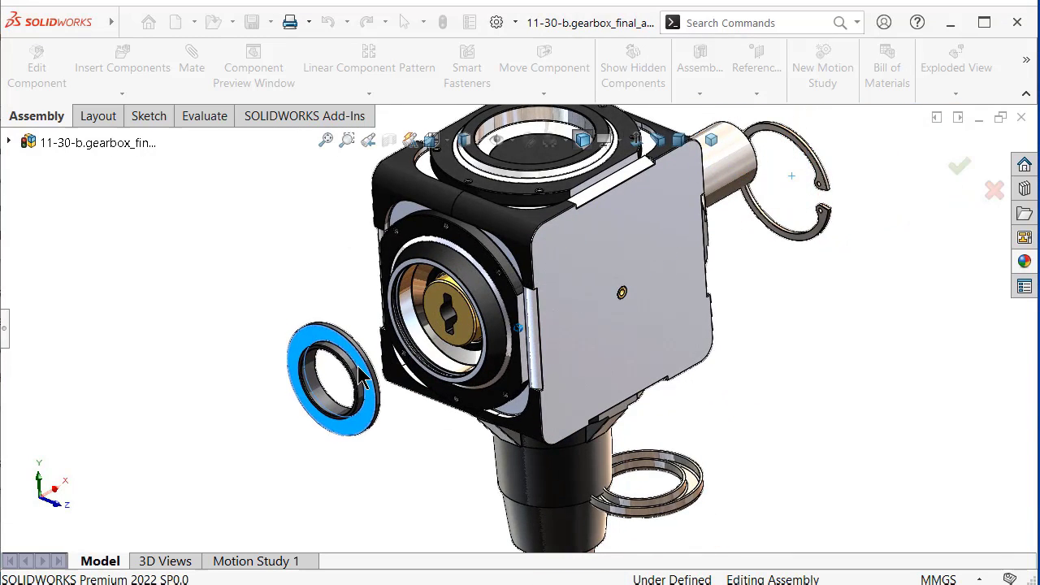
left_click(293, 237)
scroll(382, 366, "down", 3)
middle_click_drag(378, 366, 620, 293)
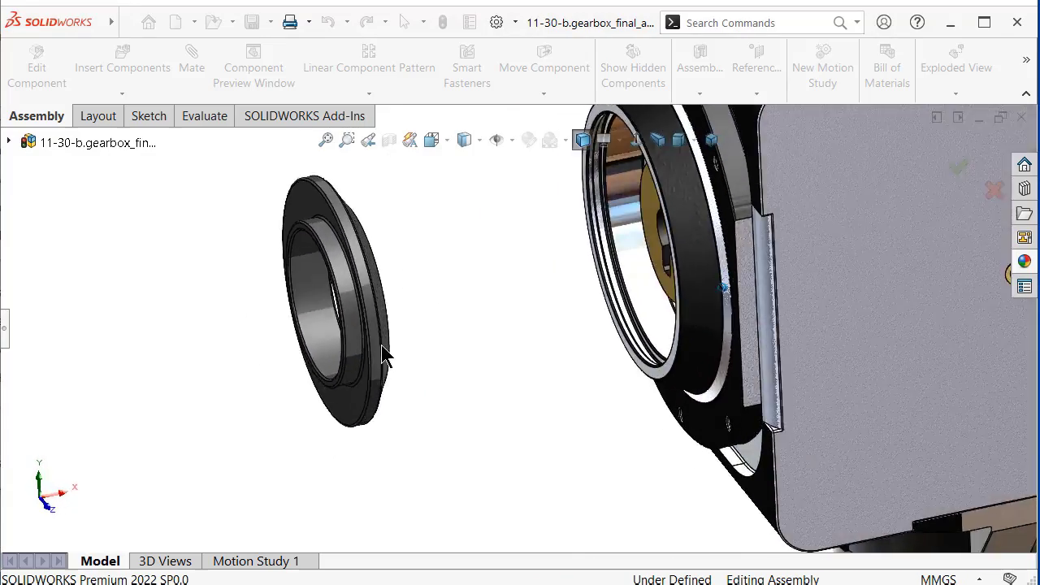
scroll(620, 293, "down", 3)
key("Left")
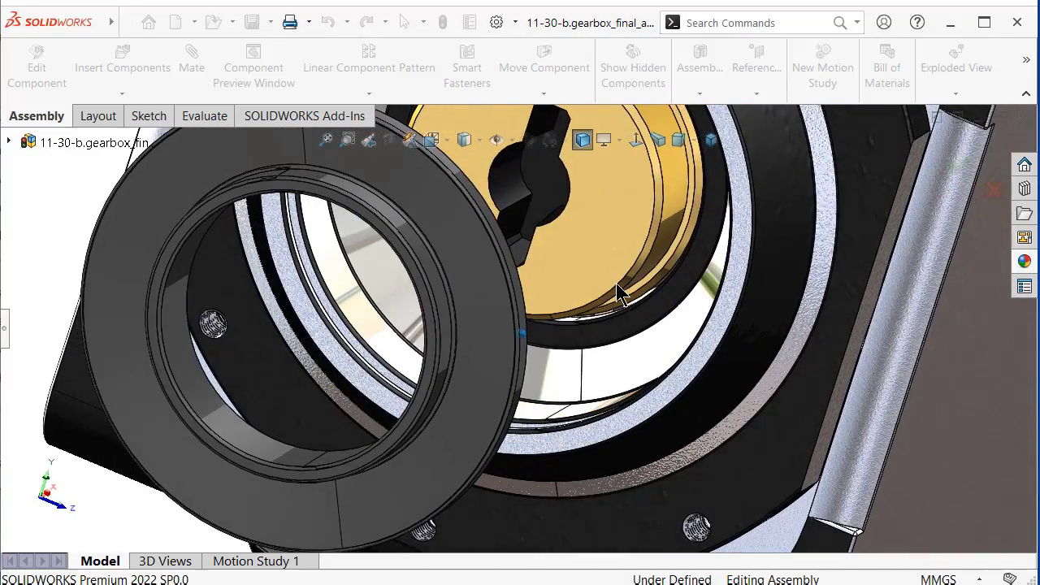
key("Left")
key("Left")
key("Left")
key("Right")
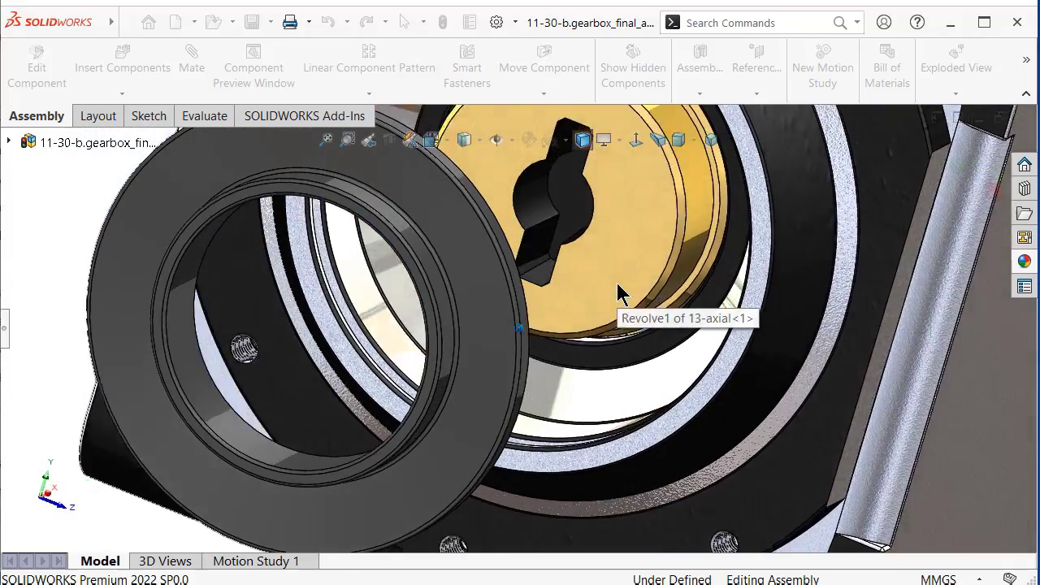
key("Right")
key("Right")
key("Right")
key("Right")
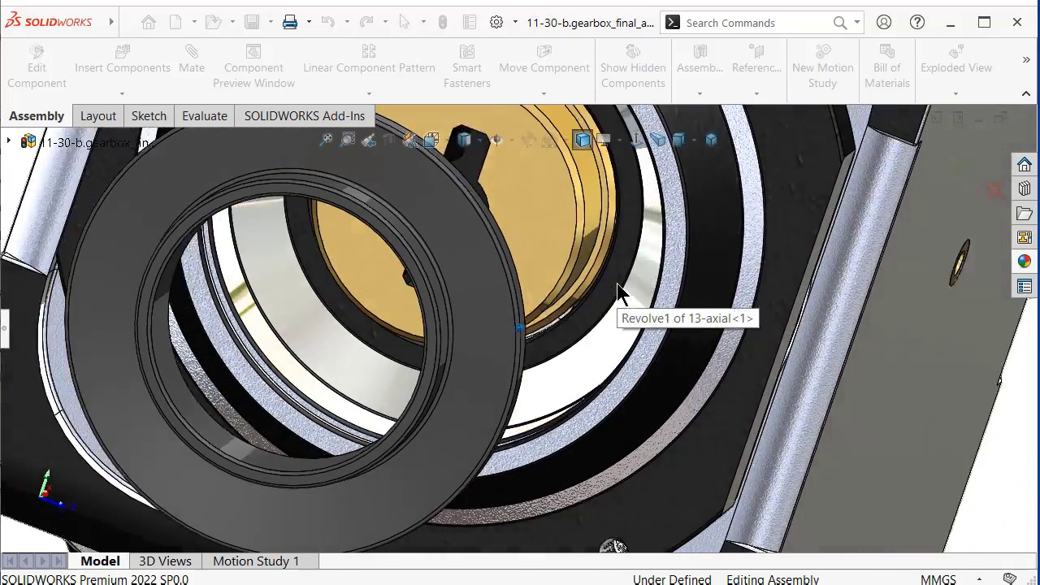
key("Right")
key("Right")
key("Right")
key("Right")
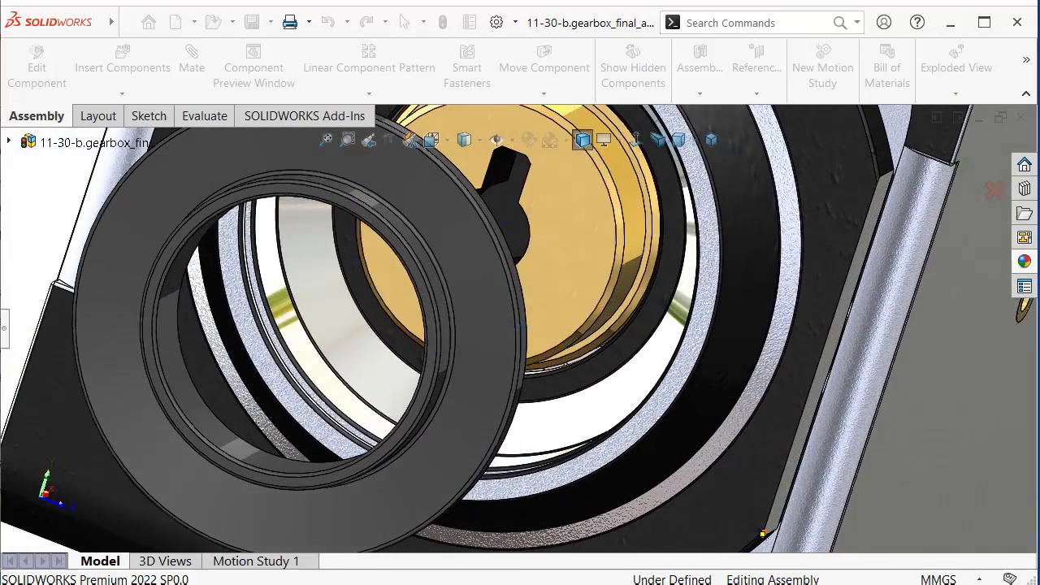
key("m")
scroll(776, 208, "down", 1)
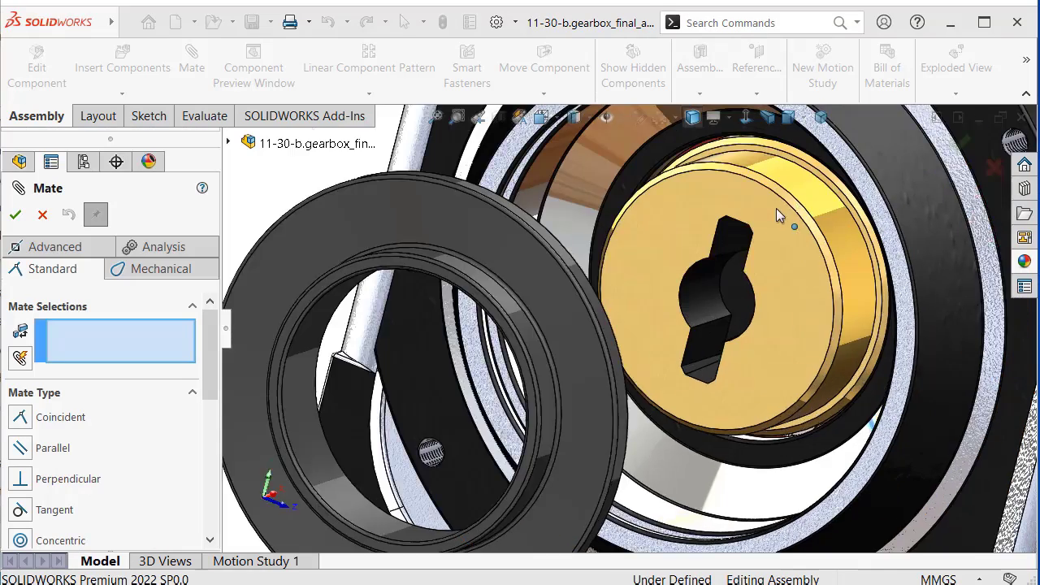
scroll(776, 208, "down", 2)
scroll(776, 208, "down", 1)
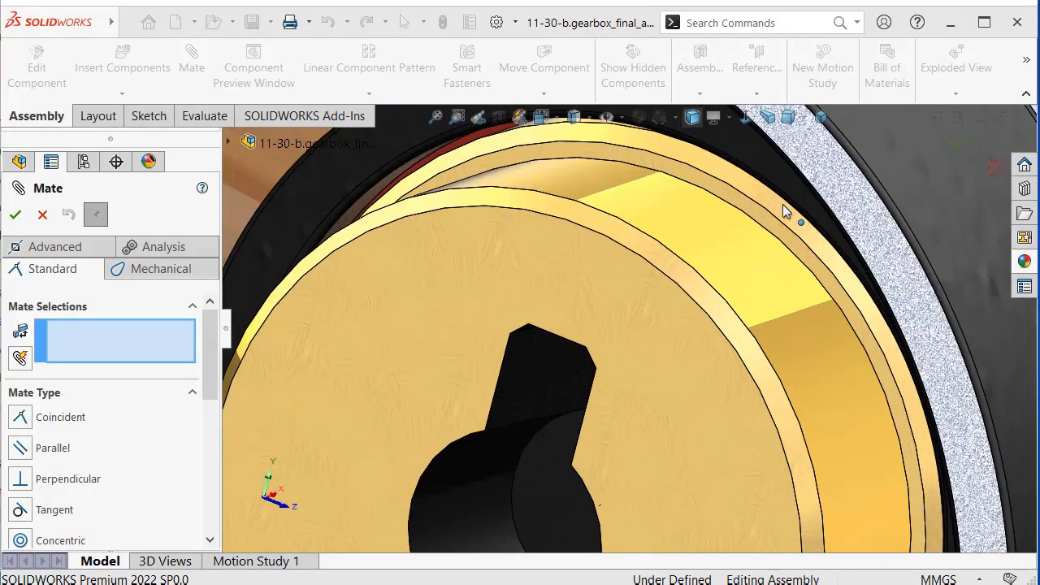
left_click(794, 244)
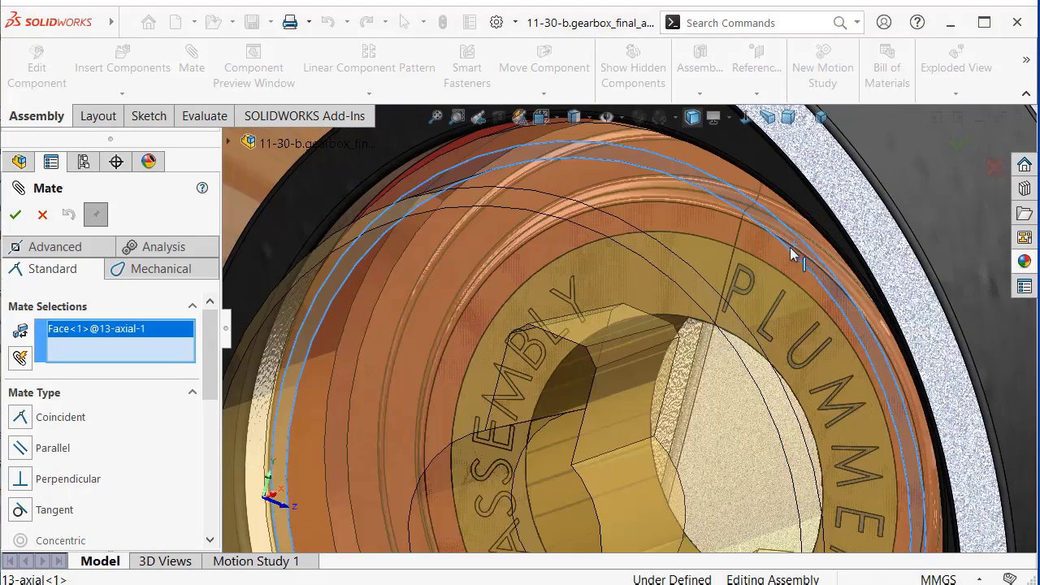
scroll(648, 306, "up", 3)
scroll(648, 305, "up", 2)
mouse_move(648, 306)
middle_mouse_down()
mouse_move(418, 325)
mouse_move(565, 233)
middle_mouse_up()
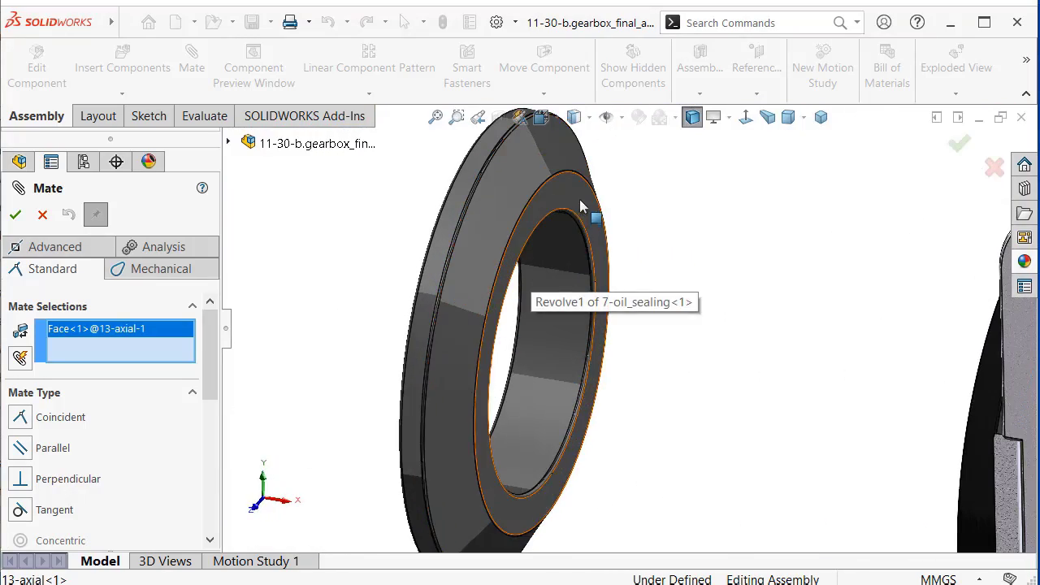
left_click(580, 200)
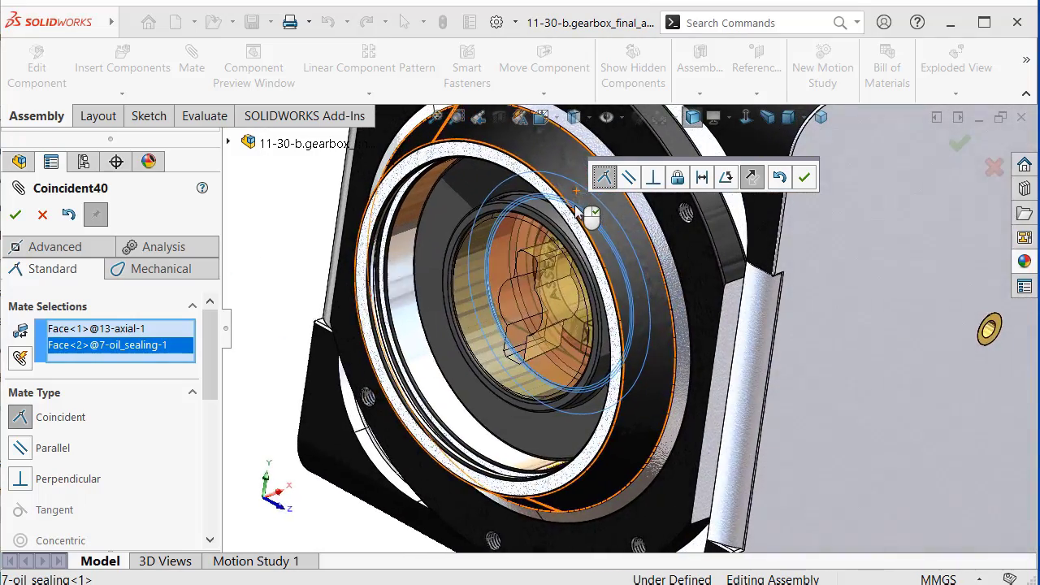
left_click(806, 179)
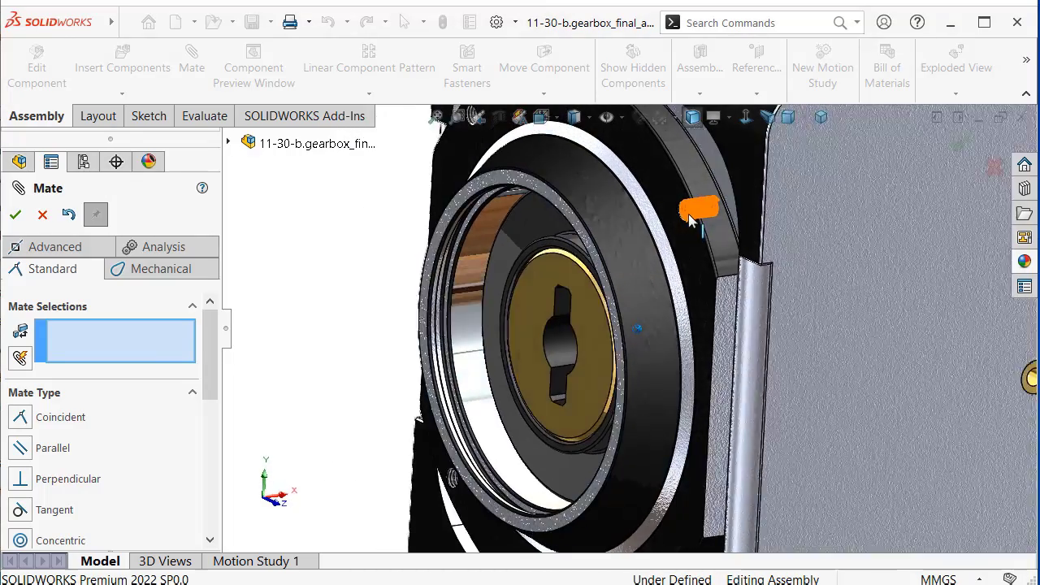
Finish mating and slide 12-seal_cover<1> out to the left of the housing.
key("Escape")
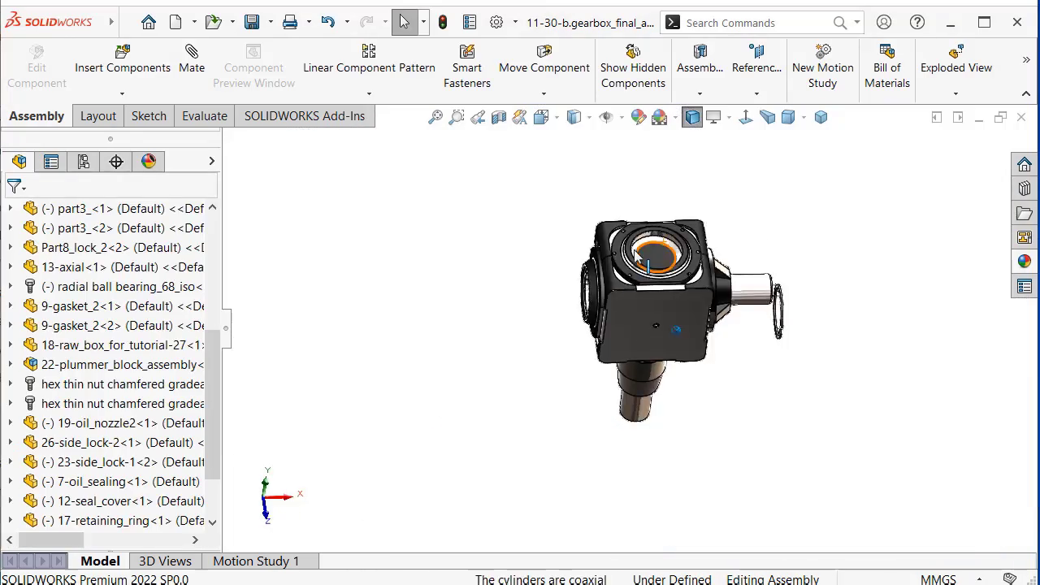
scroll(126, 478, "down", 2)
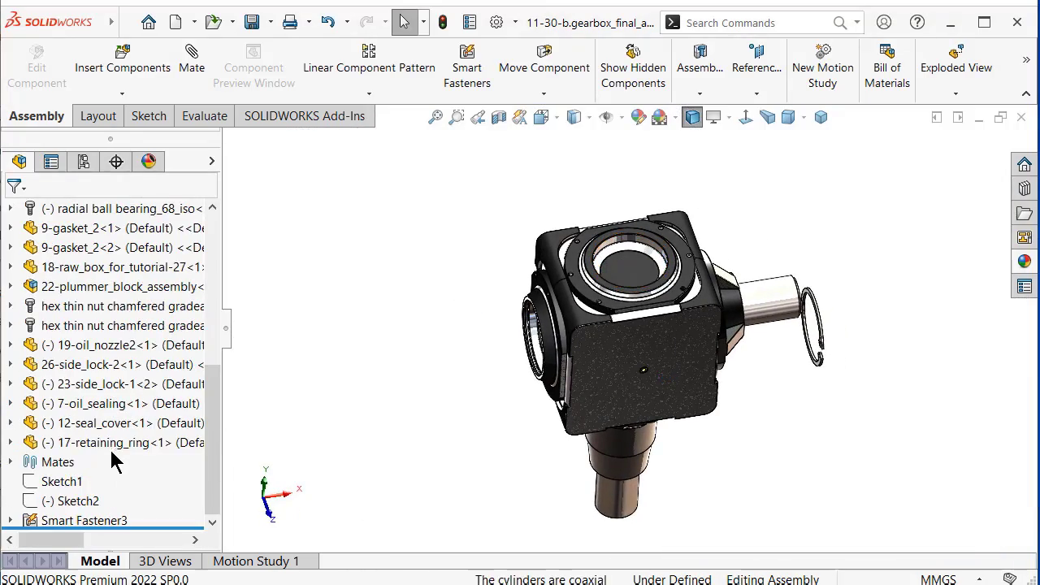
left_click(116, 429)
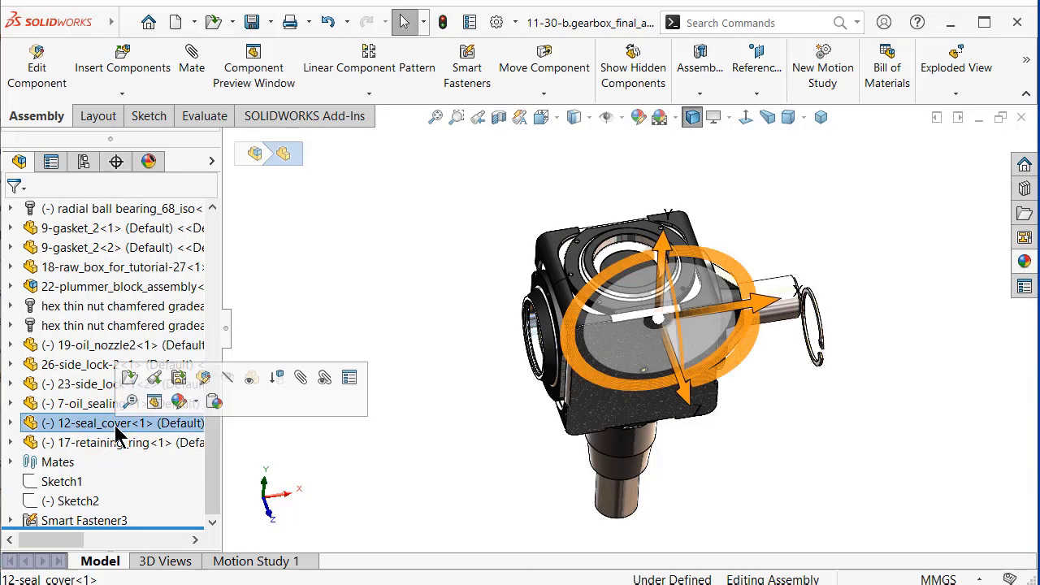
left_click_drag(763, 303, 503, 280)
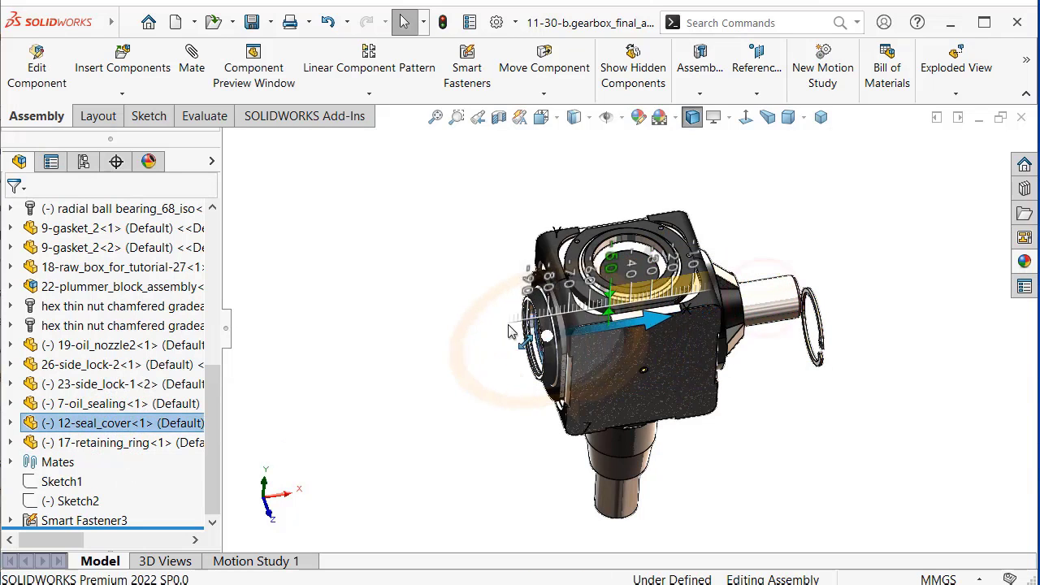
left_click(488, 242)
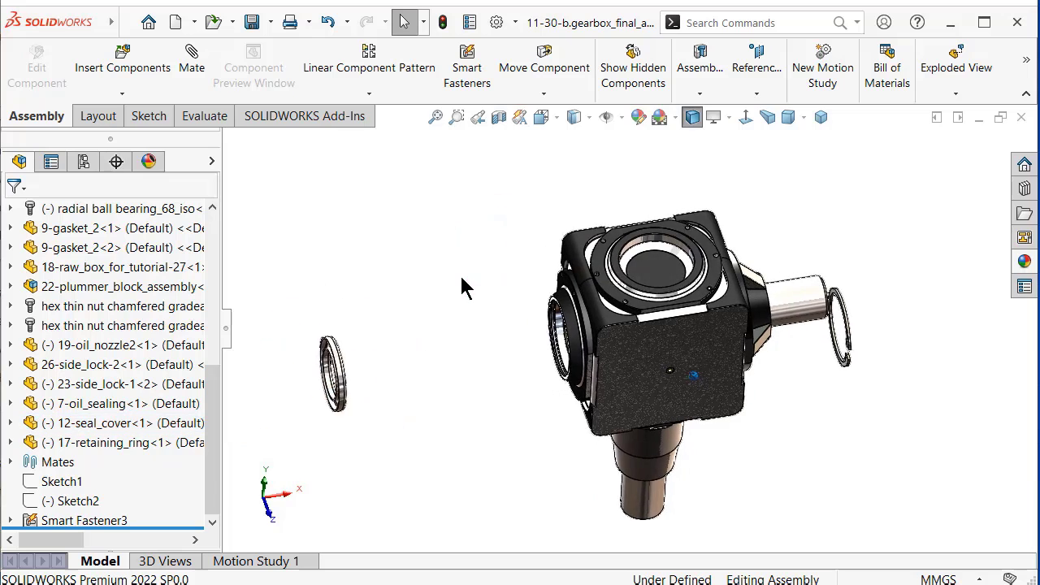
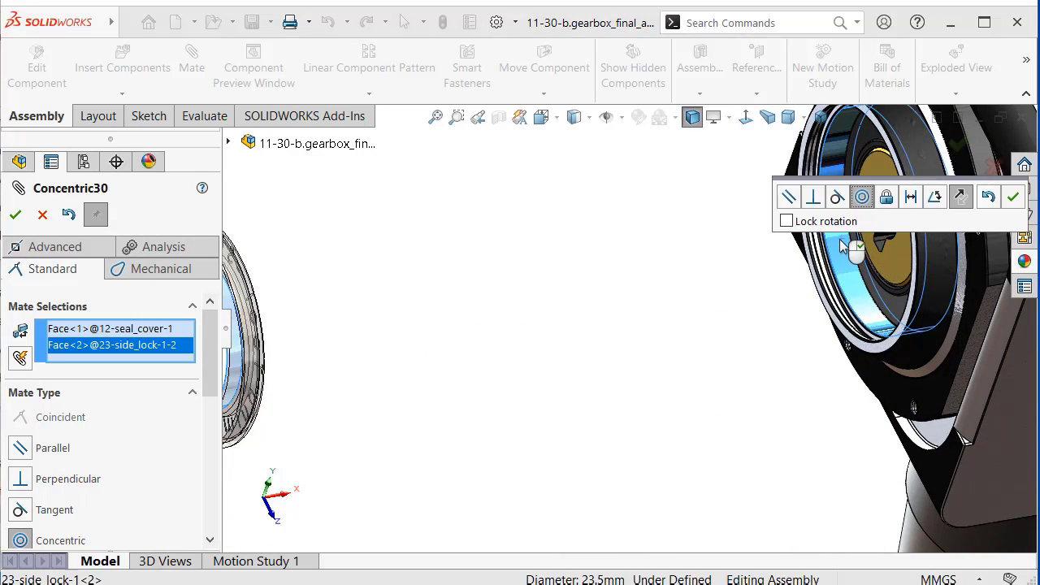
Flip and accept the Concentric30 alignment, then drag the seal cover toward the housing bore.
left_click(960, 196)
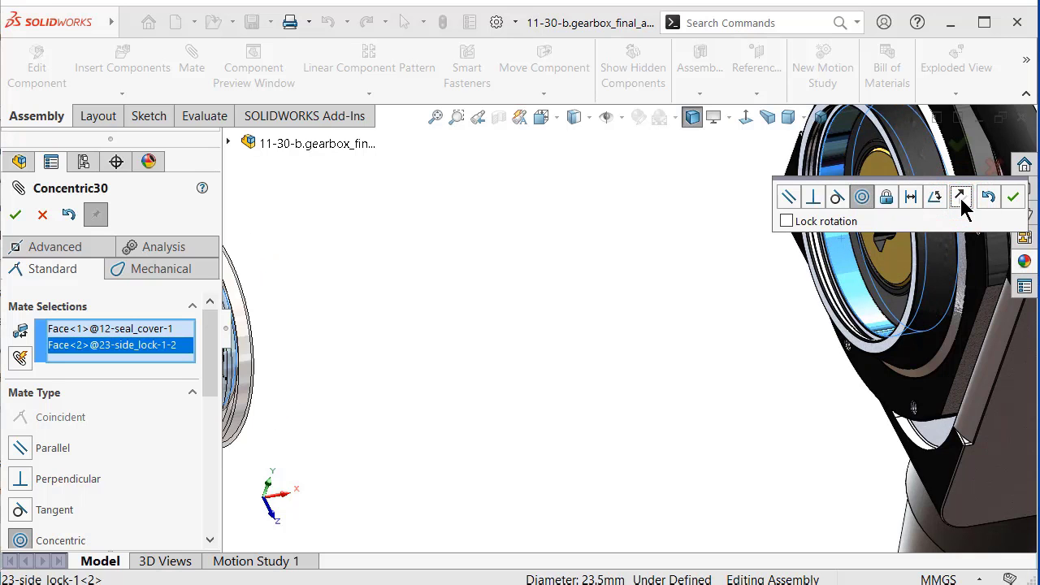
left_click(1013, 196)
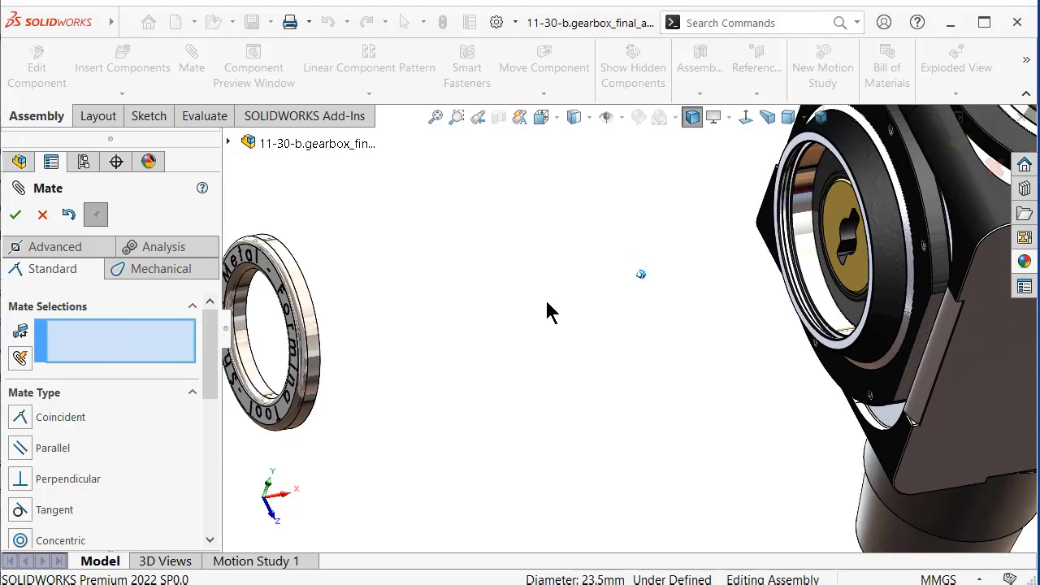
mouse_move(322, 311)
left_mouse_down()
mouse_move(907, 294)
mouse_move(731, 295)
left_mouse_up()
scroll(734, 230, "down", 2)
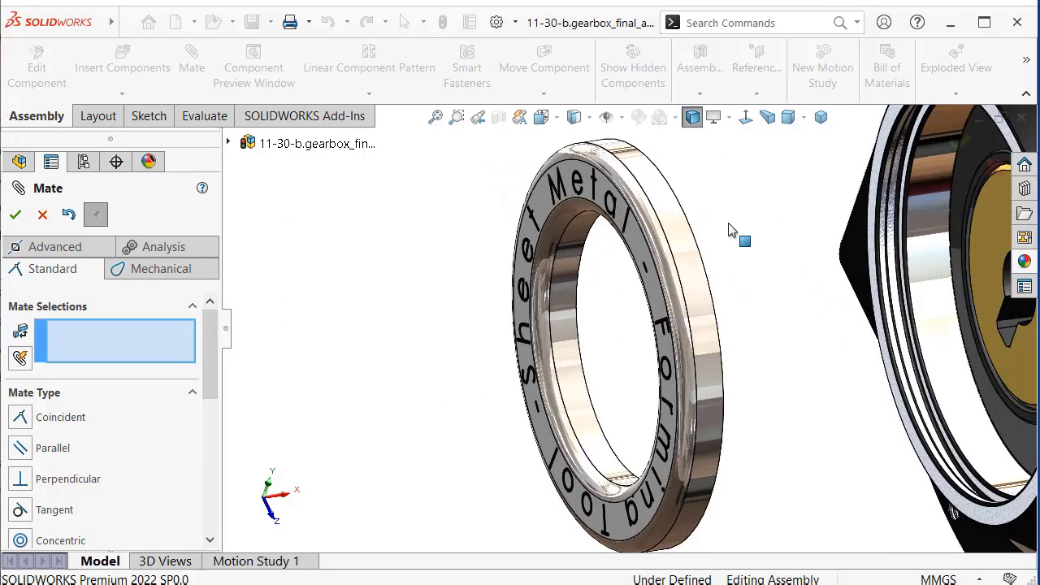
scroll(723, 239, "down", 2)
scroll(687, 246, "down", 2)
scroll(686, 248, "down", 2)
Mate the 12-seal_cover face tangent to the 7-oil_sealing face.
right_click_drag(687, 247, 749, 191)
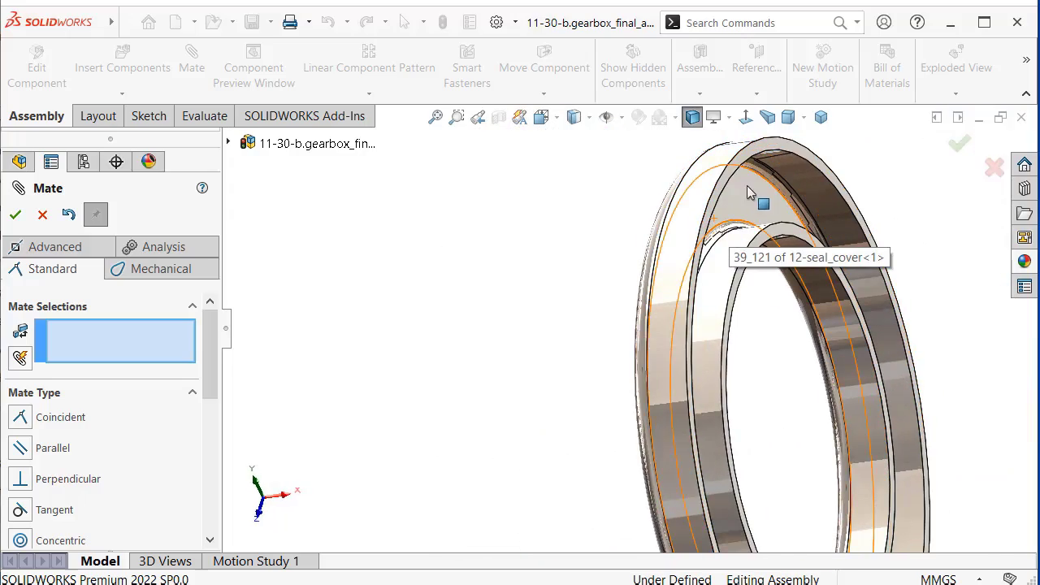
left_click(755, 154)
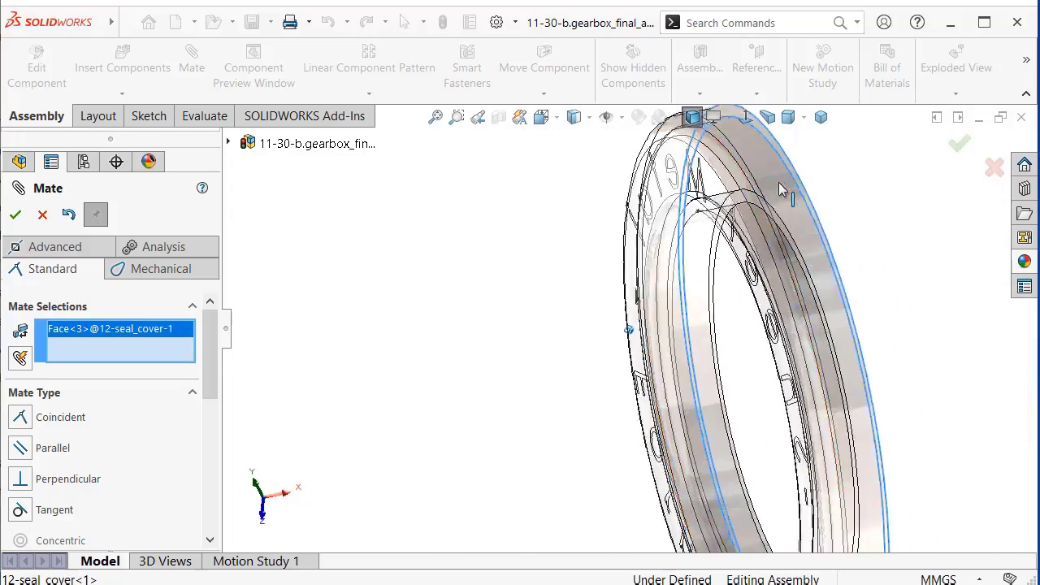
mouse_move(778, 182)
middle_mouse_down()
mouse_move(775, 203)
mouse_move(752, 204)
middle_mouse_up()
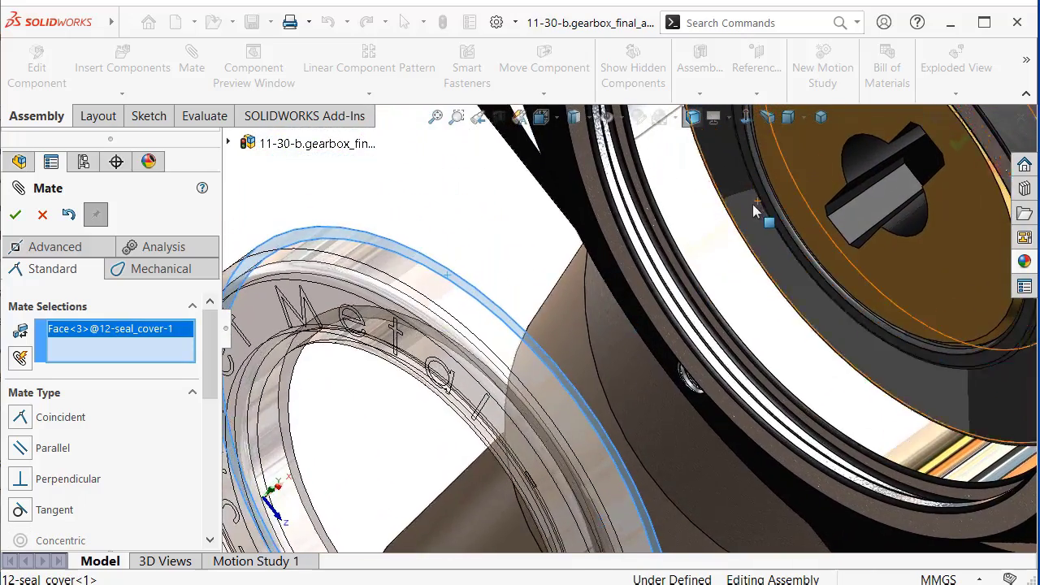
scroll(697, 225, "down", 3)
scroll(695, 228, "down", 2)
scroll(695, 233, "down", 2)
scroll(693, 233, "down", 3)
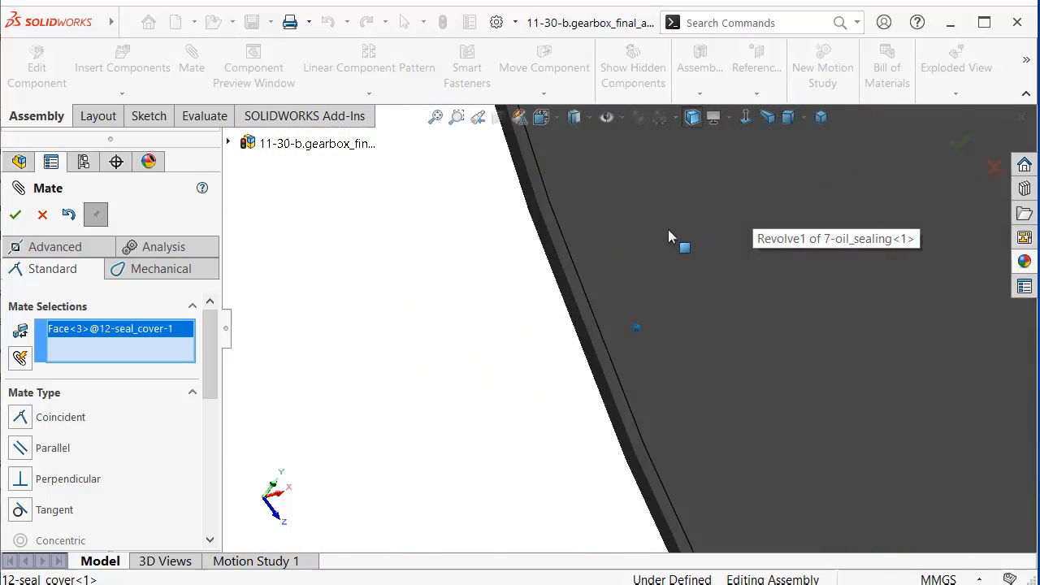
left_click(554, 253)
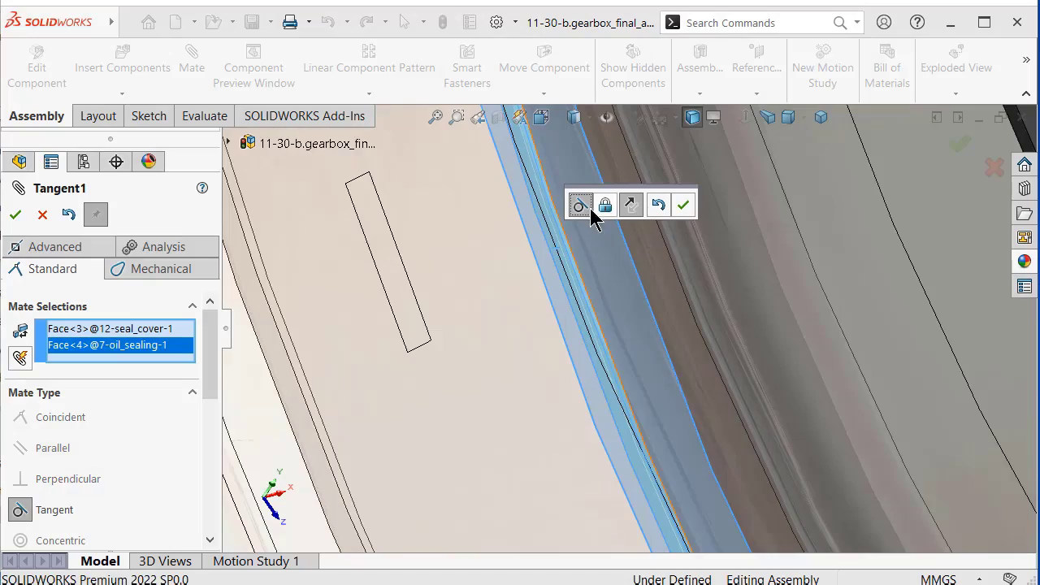
scroll(763, 219, "up", 3)
scroll(761, 221, "up", 3)
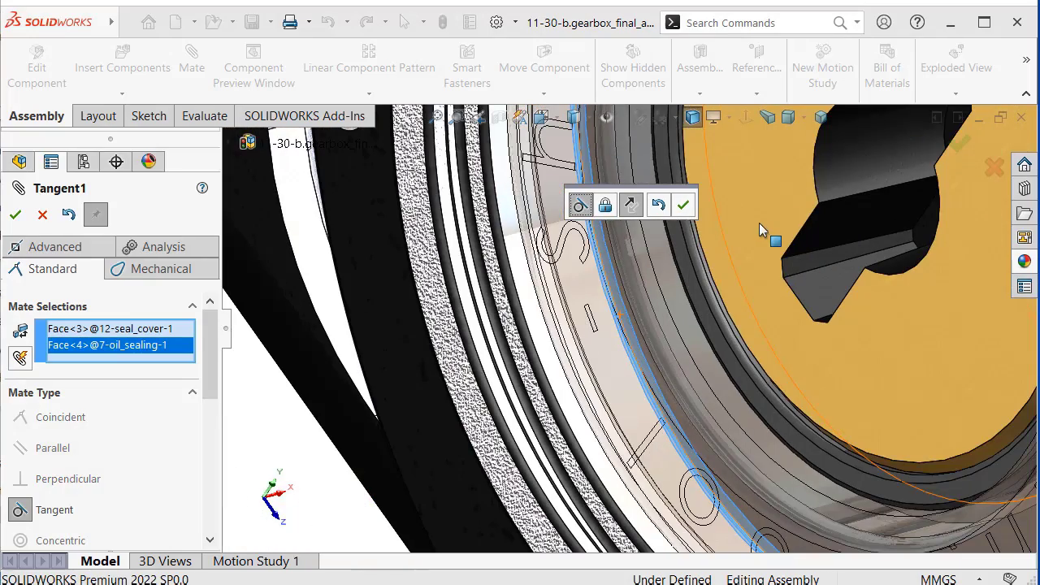
left_click(683, 204)
scroll(701, 212, "up", 2)
scroll(715, 215, "up", 3)
Orbit around the gearbox to the snap ring and clear the current mate selections.
scroll(714, 215, "down", 1)
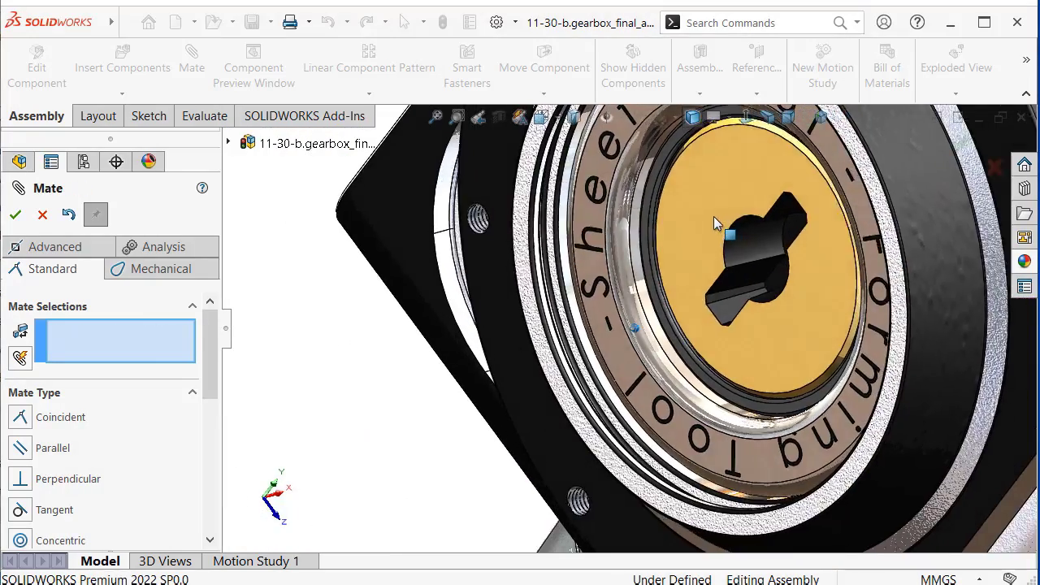
scroll(713, 217, "down", 1)
mouse_move(713, 217)
middle_mouse_down()
mouse_move(764, 235)
mouse_move(815, 231)
mouse_move(805, 234)
middle_mouse_up()
scroll(804, 233, "up", 3)
scroll(799, 234, "down", 2)
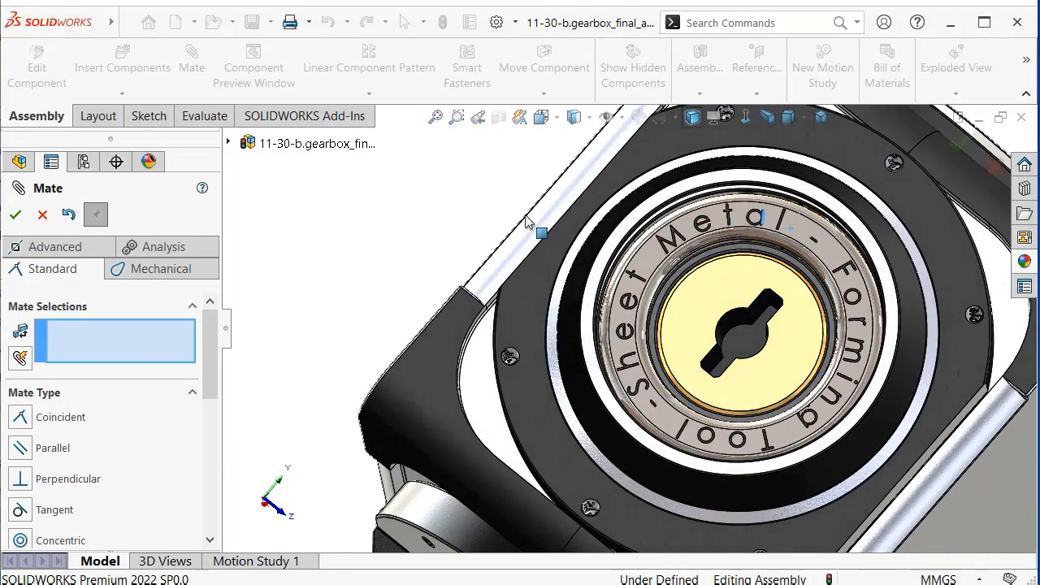
key("Left")
key("Left")
key("Left")
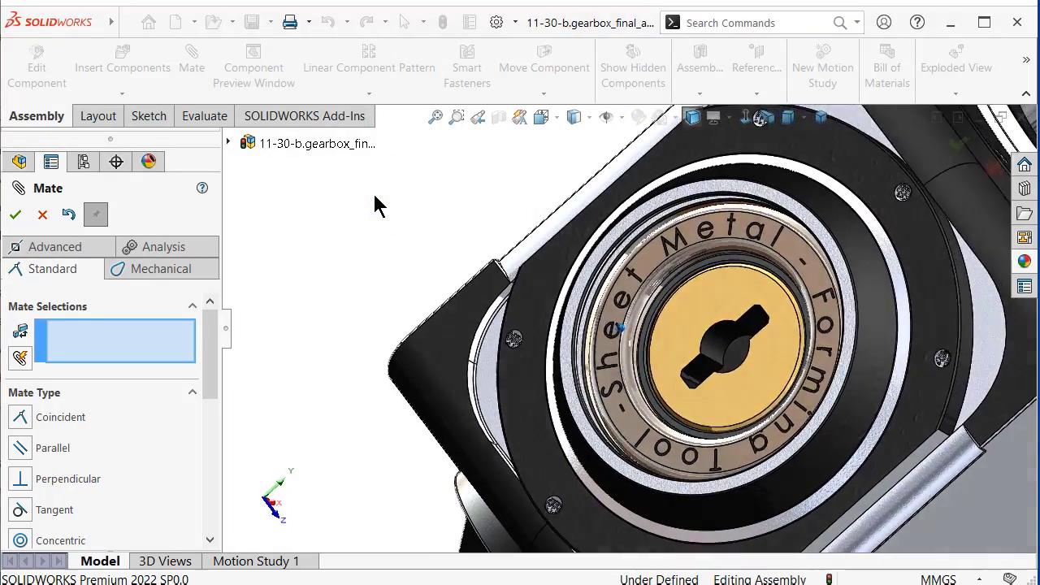
key("Left")
key("Left")
key("Left")
scroll(743, 233, "up", 3)
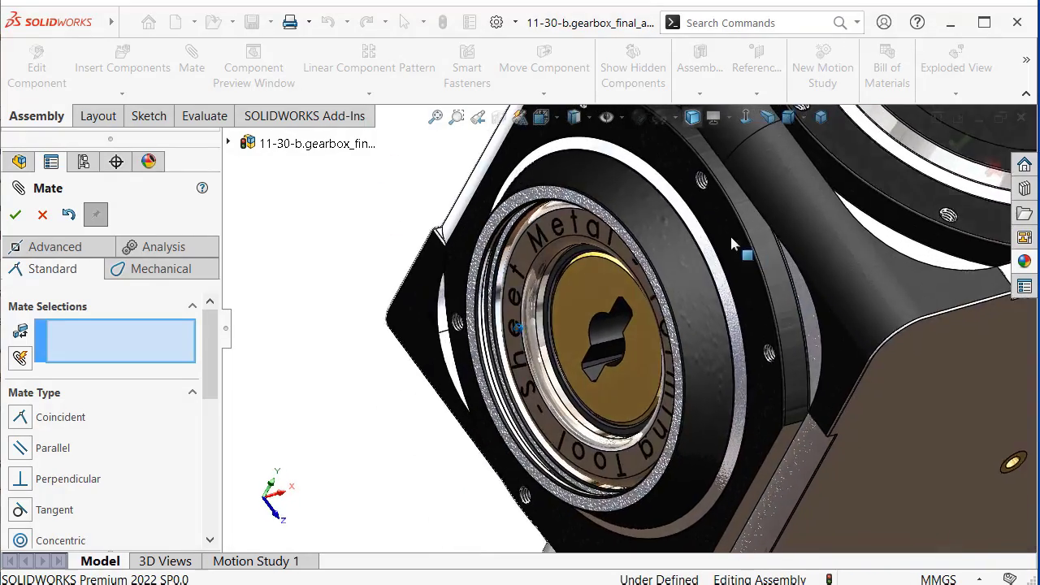
middle_click_drag(743, 233, 849, 248)
scroll(824, 274, "up", 1)
scroll(785, 348, "down", 1)
scroll(797, 344, "down", 2)
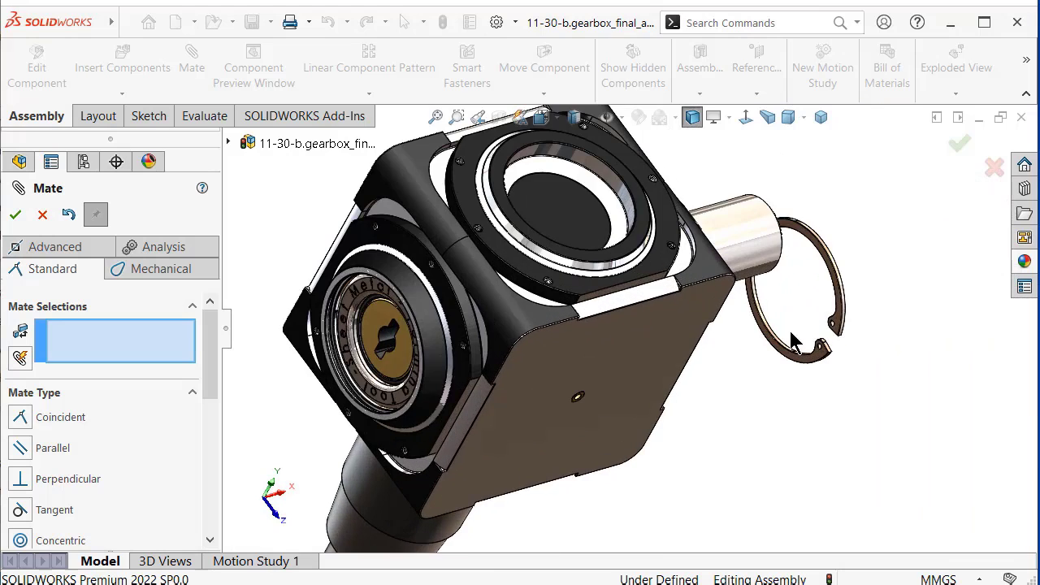
scroll(764, 337, "down", 3)
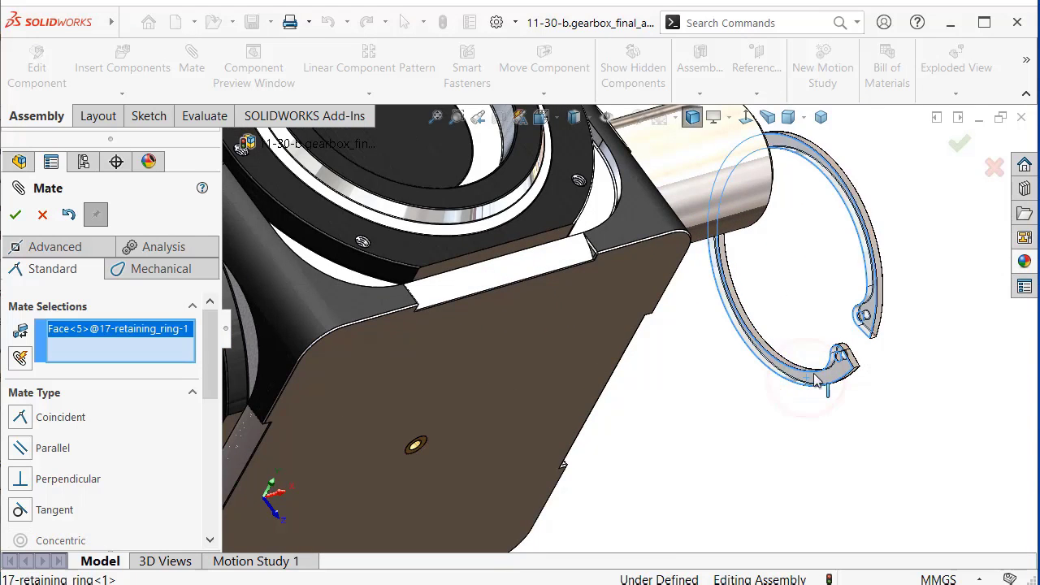
right_click(177, 362)
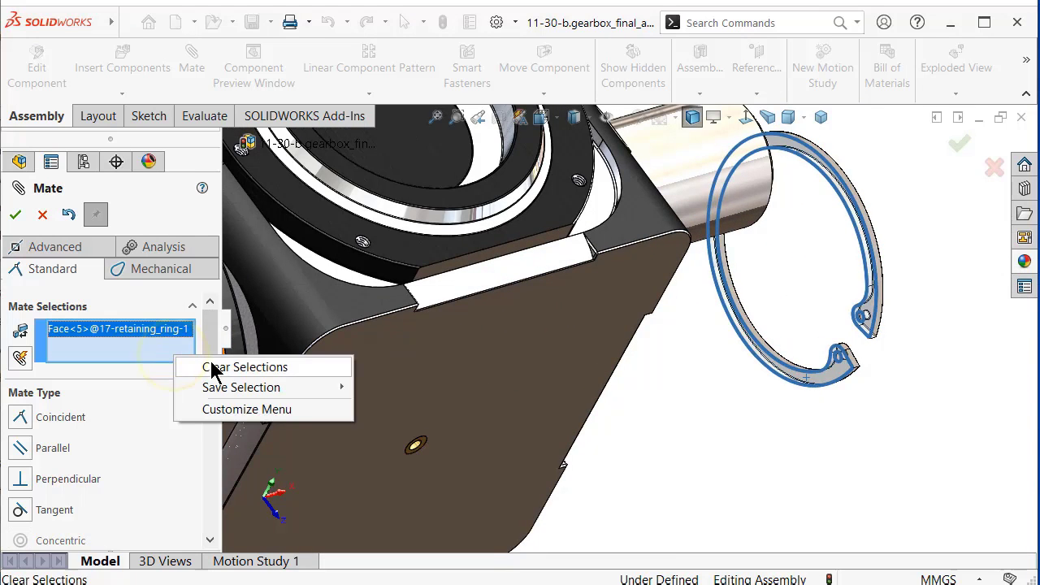
left_click(213, 365)
Make the 17-retaining_ring face concentric with the 23-side_lock face.
mouse_move(214, 365)
middle_mouse_down()
mouse_move(767, 337)
mouse_move(717, 327)
mouse_move(840, 258)
middle_mouse_up()
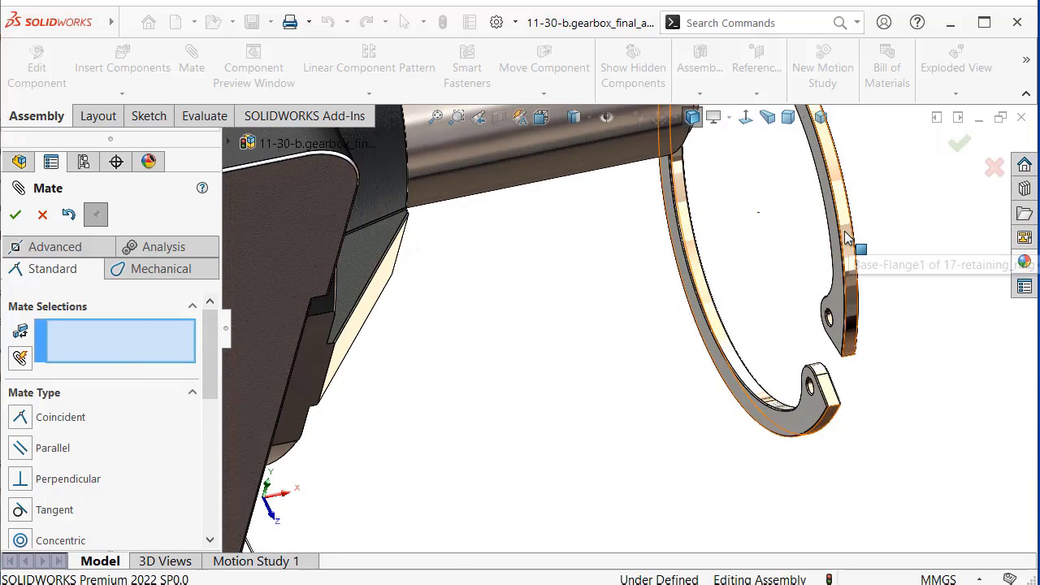
left_click(847, 236)
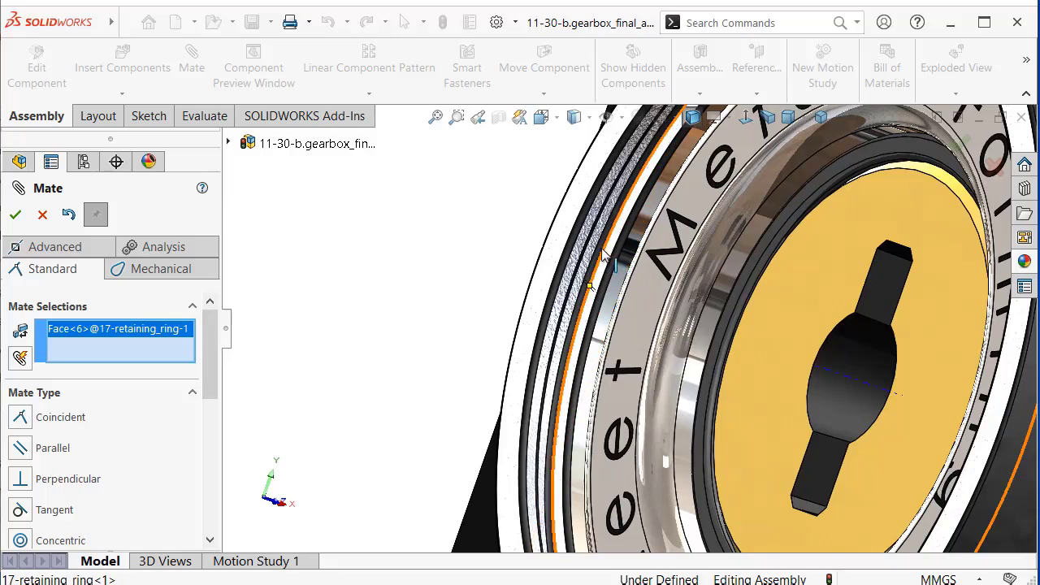
scroll(599, 247, "down", 2)
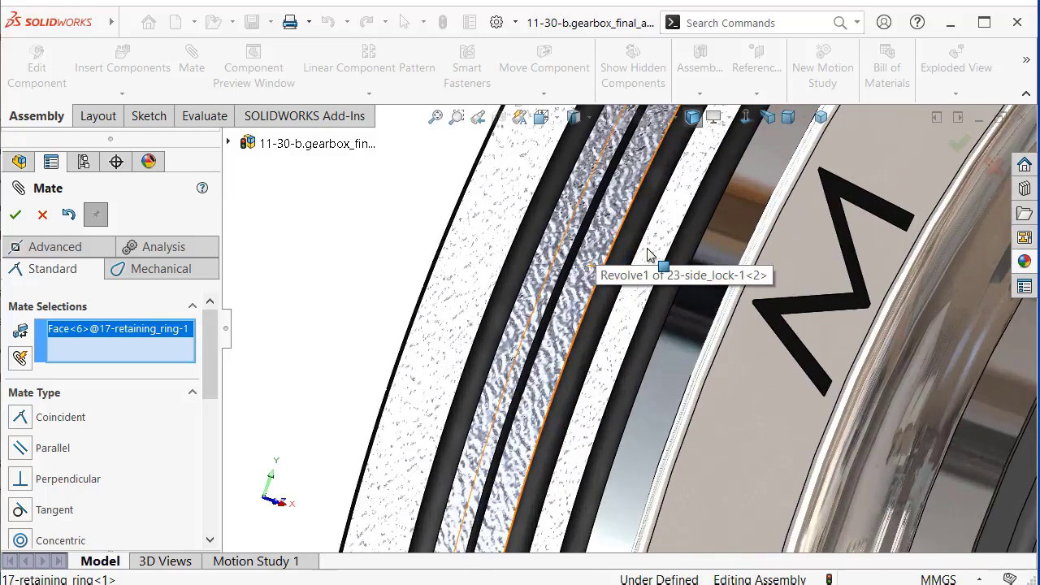
scroll(603, 242, "down", 1)
scroll(606, 238, "down", 1)
left_click(607, 237)
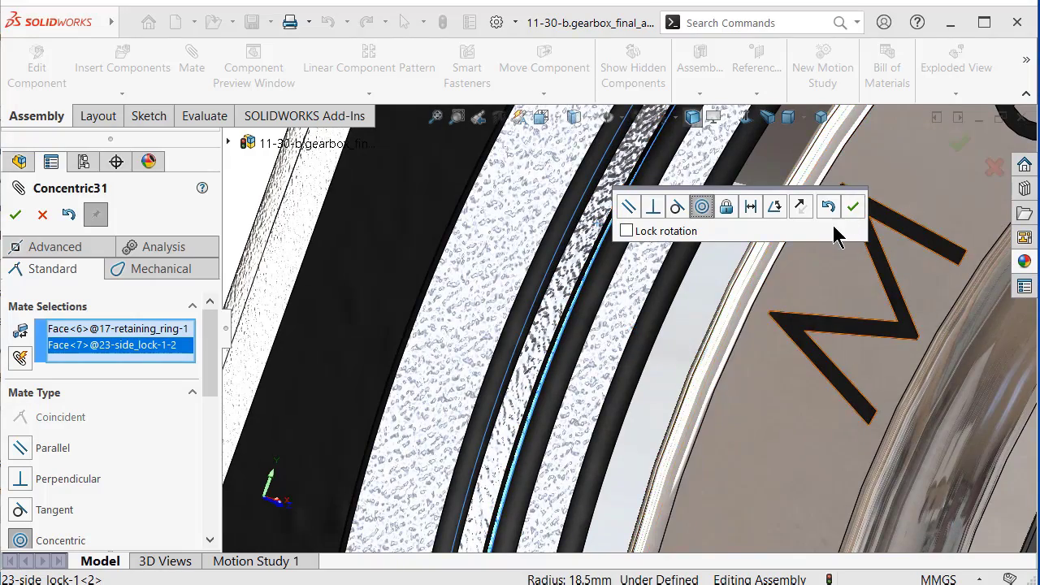
scroll(838, 240, "up", 2)
scroll(838, 244, "up", 2)
scroll(836, 252, "up", 2)
scroll(835, 260, "up", 2)
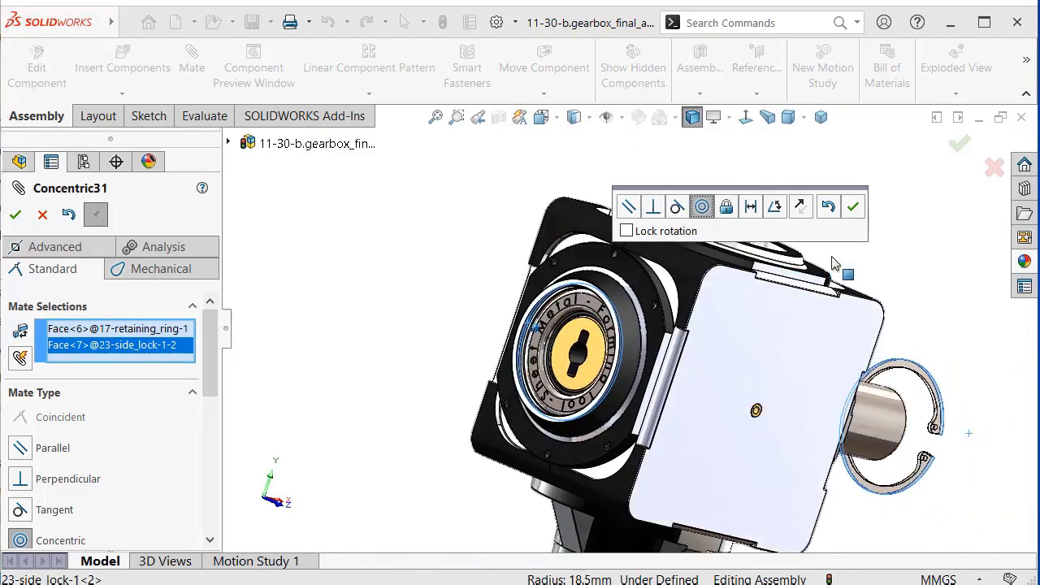
left_click(858, 208)
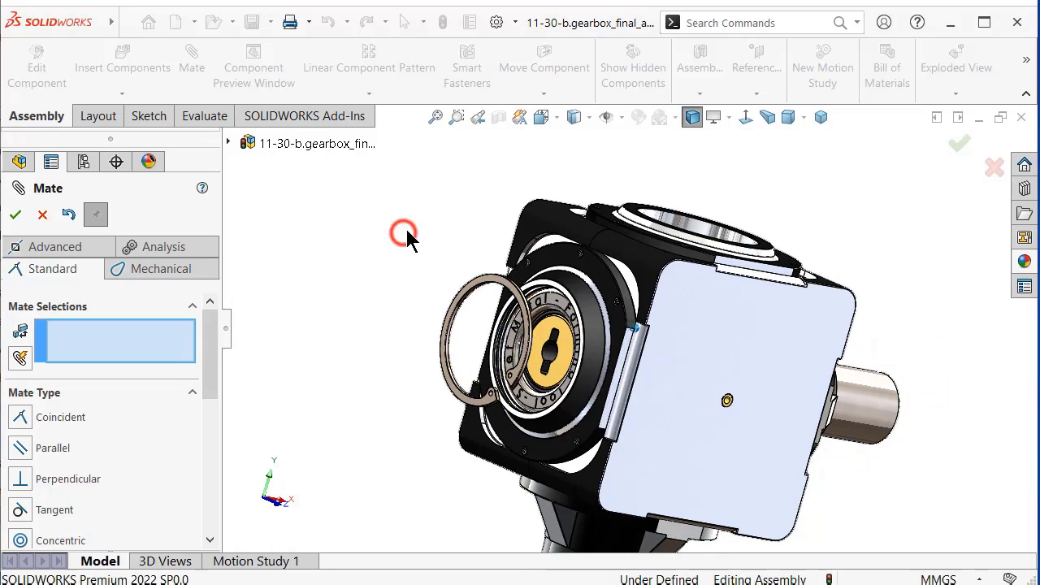
Return to the standard mate types and select Face<8> of 23-side_lock-1-2.
scroll(480, 293, "down", 2)
scroll(553, 354, "down", 2)
scroll(556, 357, "down", 2)
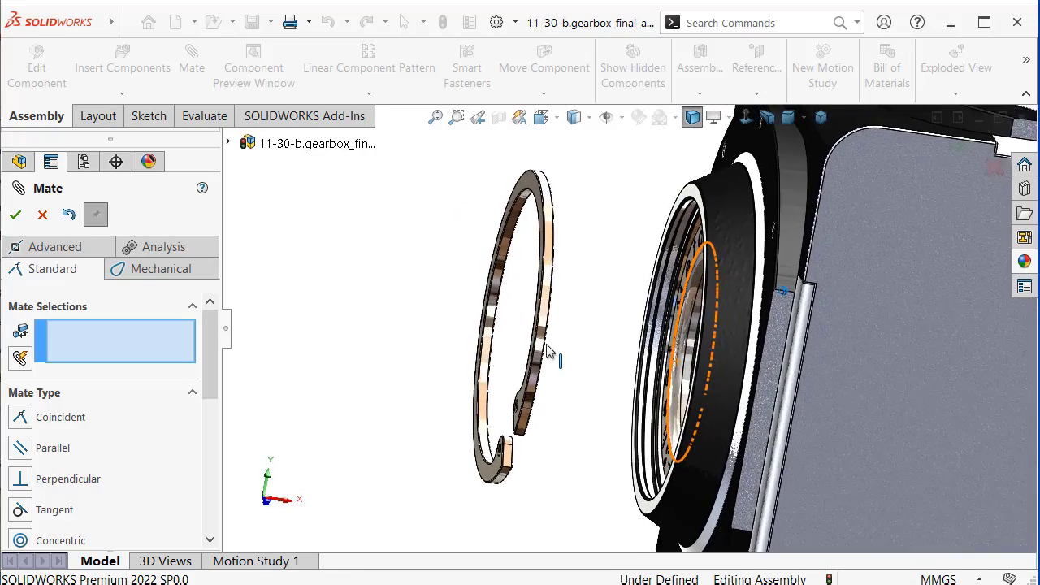
scroll(552, 351, "down", 2)
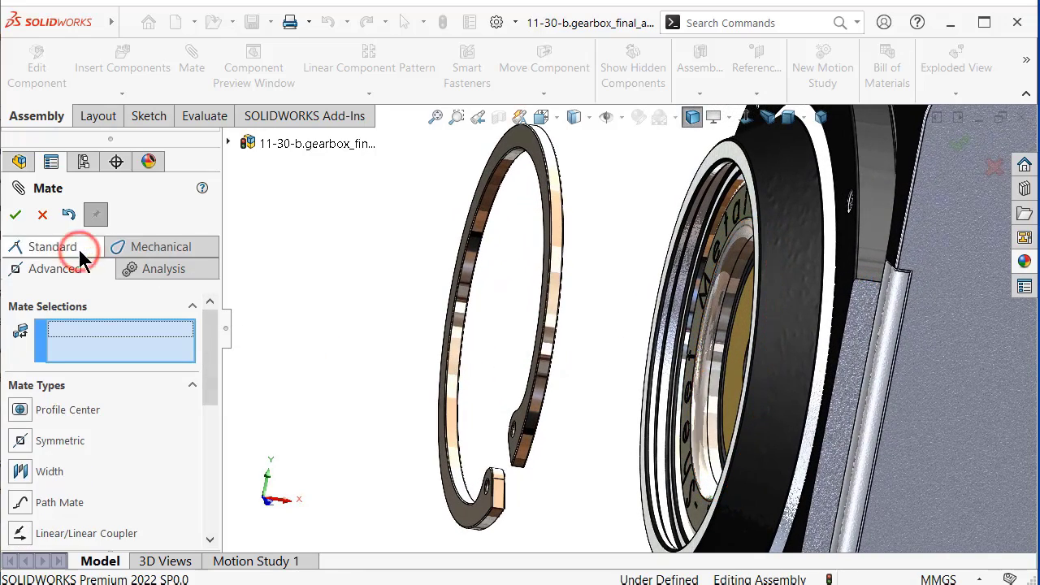
left_click_drag(212, 347, 210, 333)
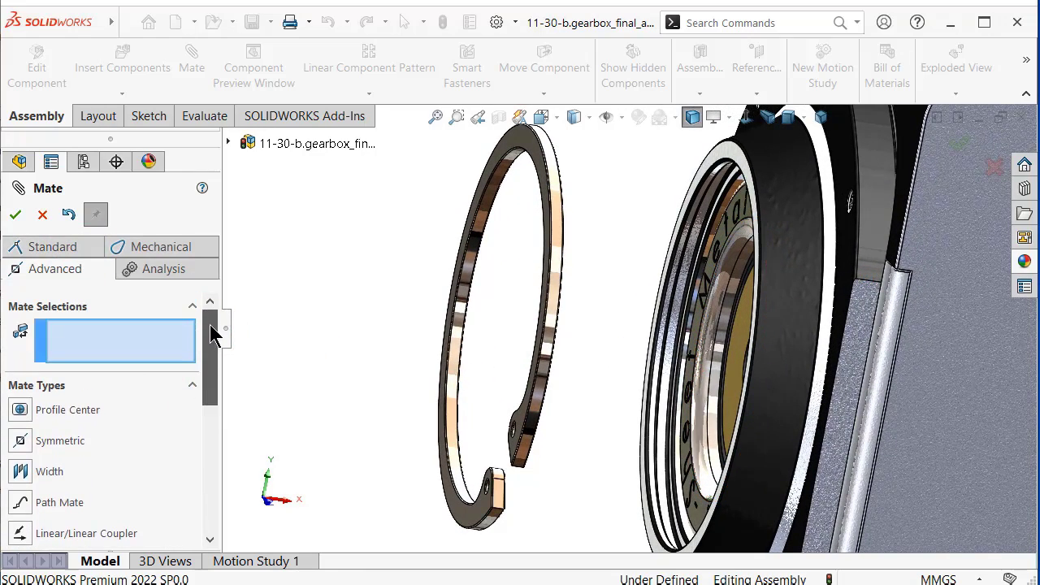
left_click(52, 248)
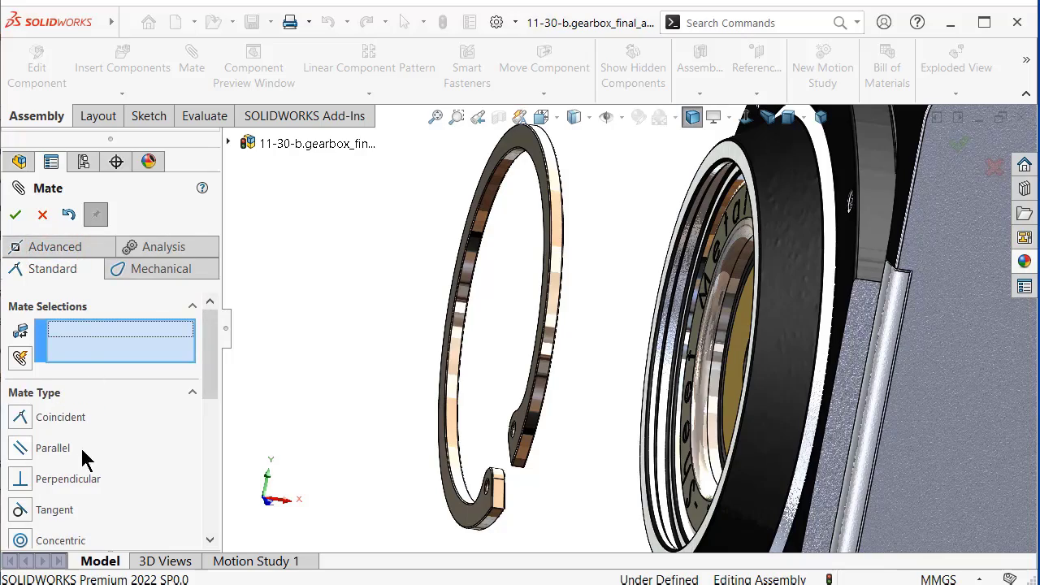
scroll(736, 218, "down", 2)
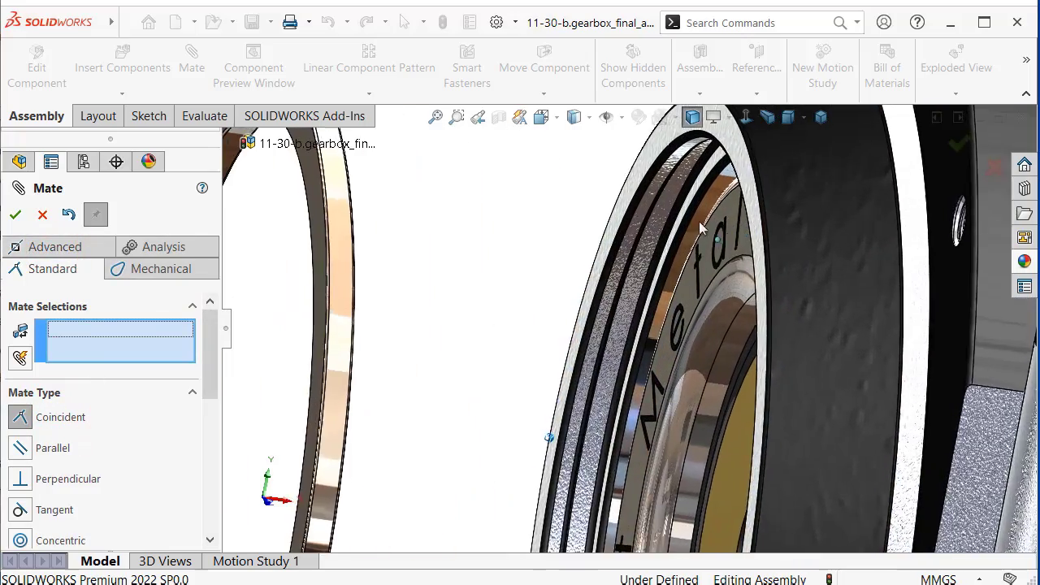
scroll(715, 223, "down", 1)
scroll(699, 228, "down", 2)
scroll(724, 236, "down", 2)
scroll(742, 242, "down", 2)
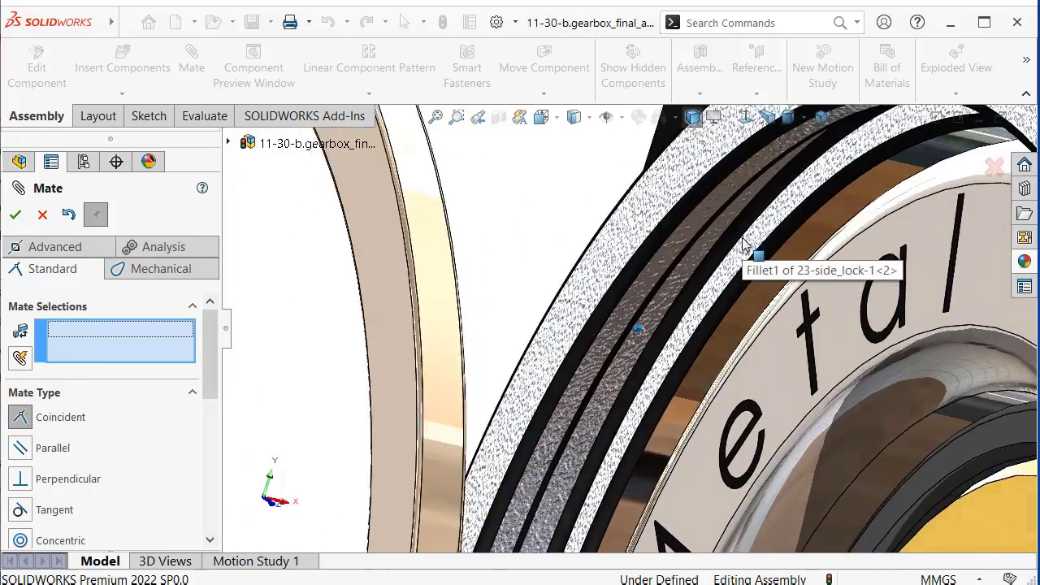
scroll(742, 244, "down", 2)
scroll(743, 246, "down", 1)
scroll(744, 247, "down", 1)
scroll(744, 247, "down", 2)
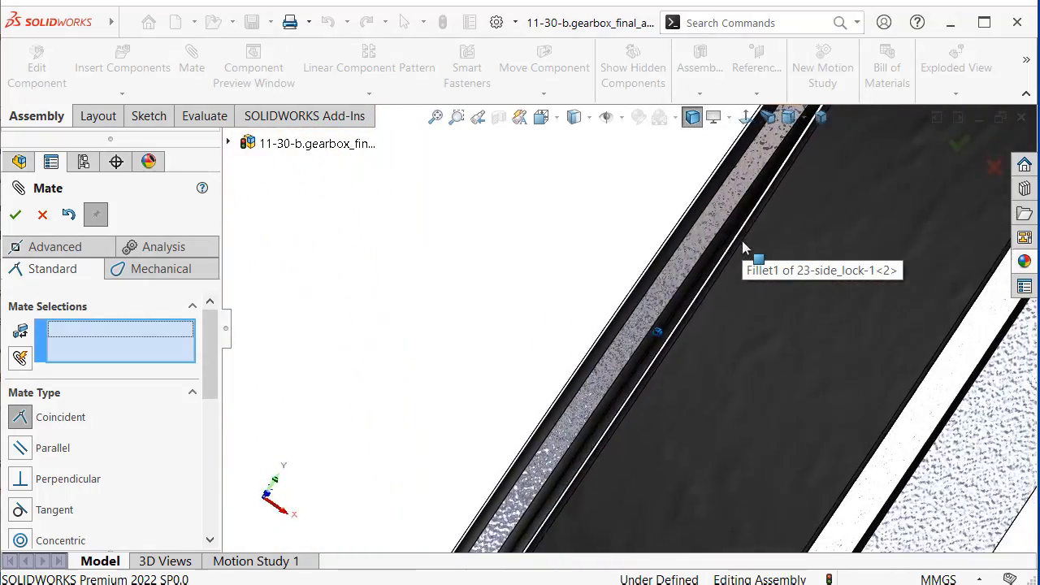
scroll(745, 249, "up", 4)
scroll(819, 345, "down", 1)
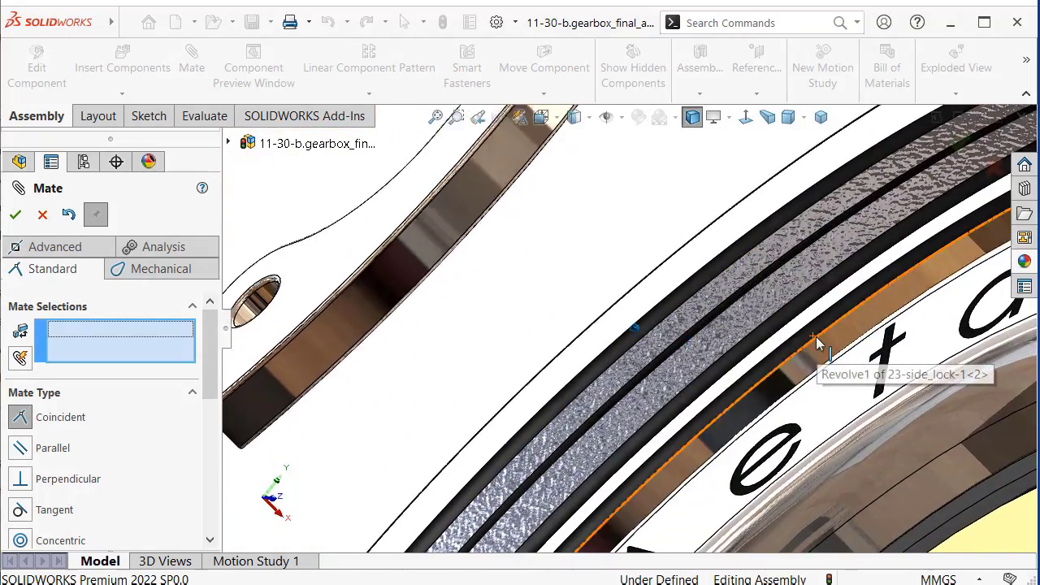
scroll(818, 343, "down", 1)
scroll(815, 339, "up", 1)
scroll(816, 340, "up", 1)
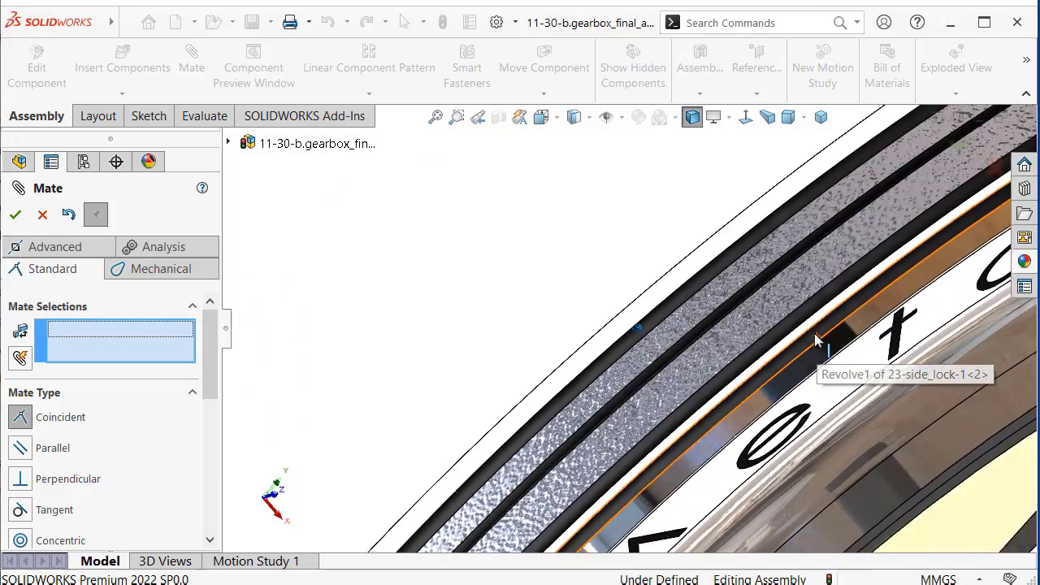
scroll(815, 340, "up", 2)
scroll(815, 340, "up", 1)
key("Left")
key("Left")
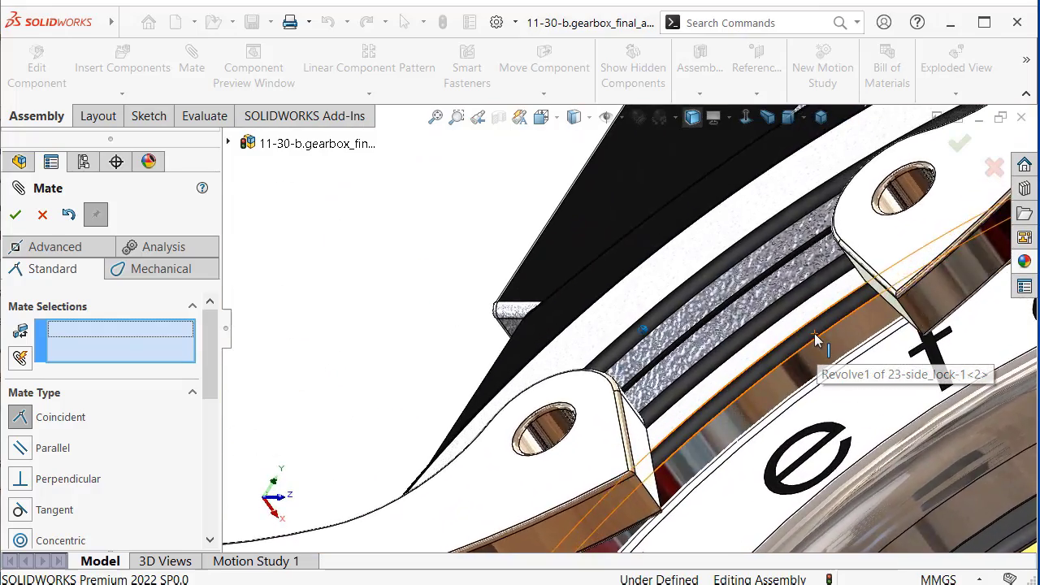
key("Left")
key("Left")
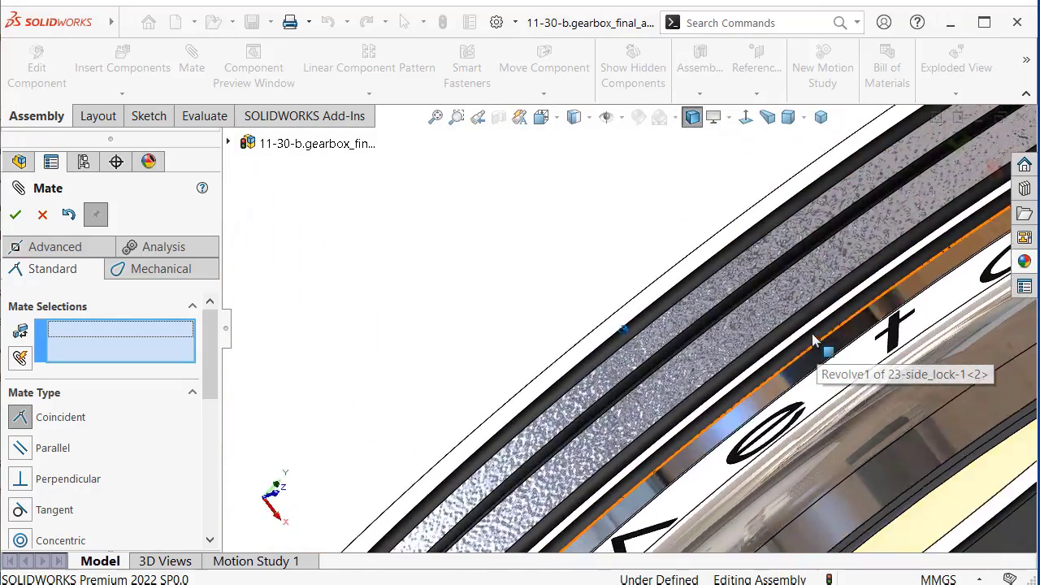
key("Left")
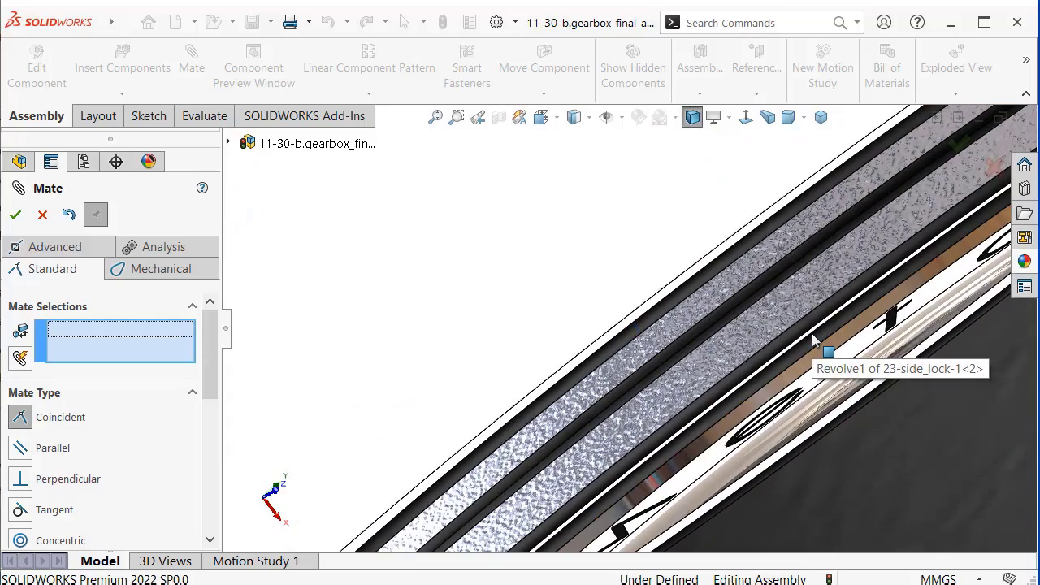
key("Left")
key("Left")
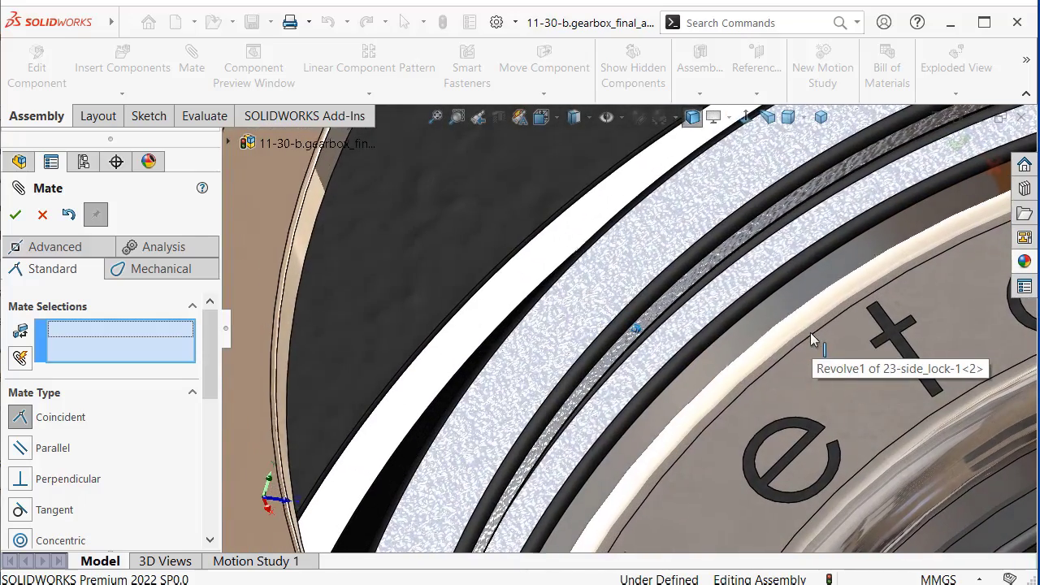
left_click(797, 242)
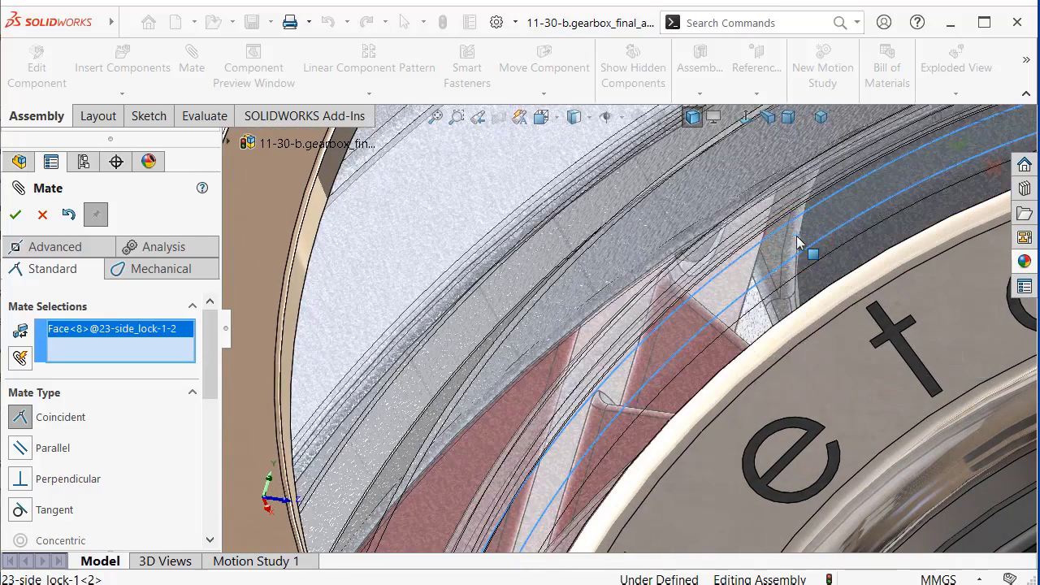
Add Face<9> of 17-retaining_ring-1 and accept the Coincident mate.
scroll(797, 241, "up", 3)
scroll(805, 260, "up", 2)
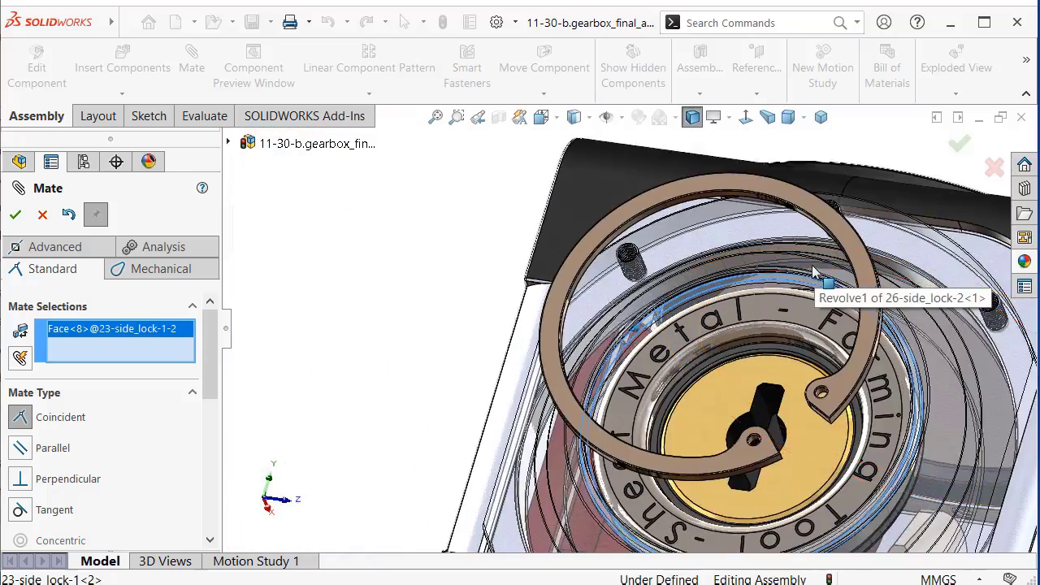
middle_click_drag(804, 277, 686, 247)
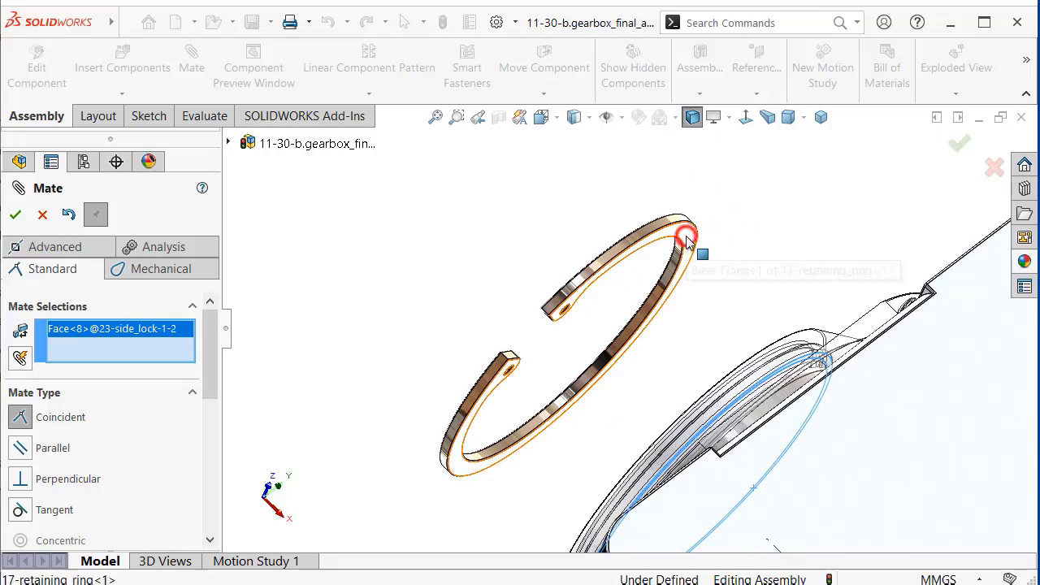
left_click(687, 238)
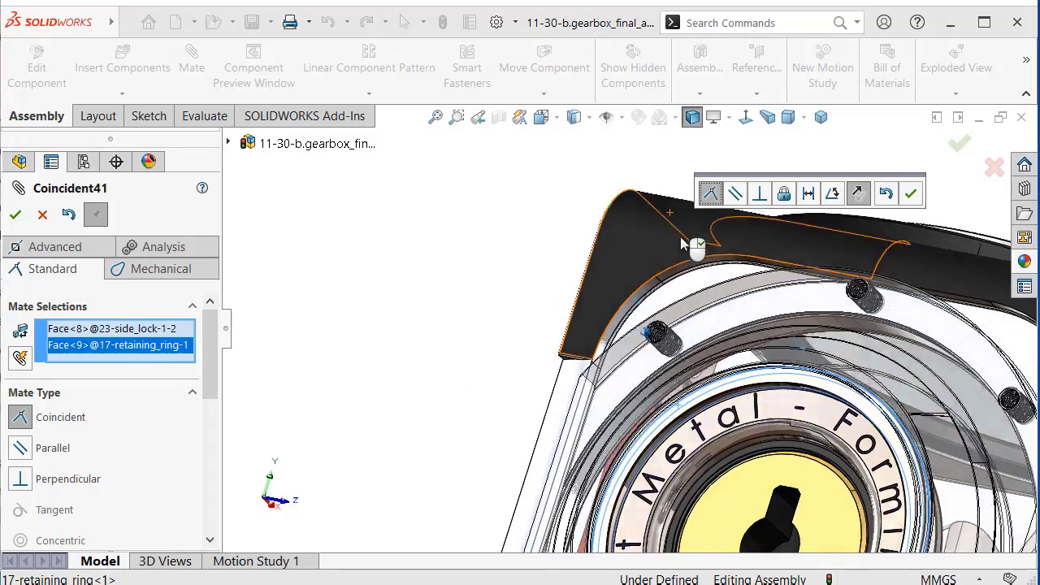
left_click(911, 193)
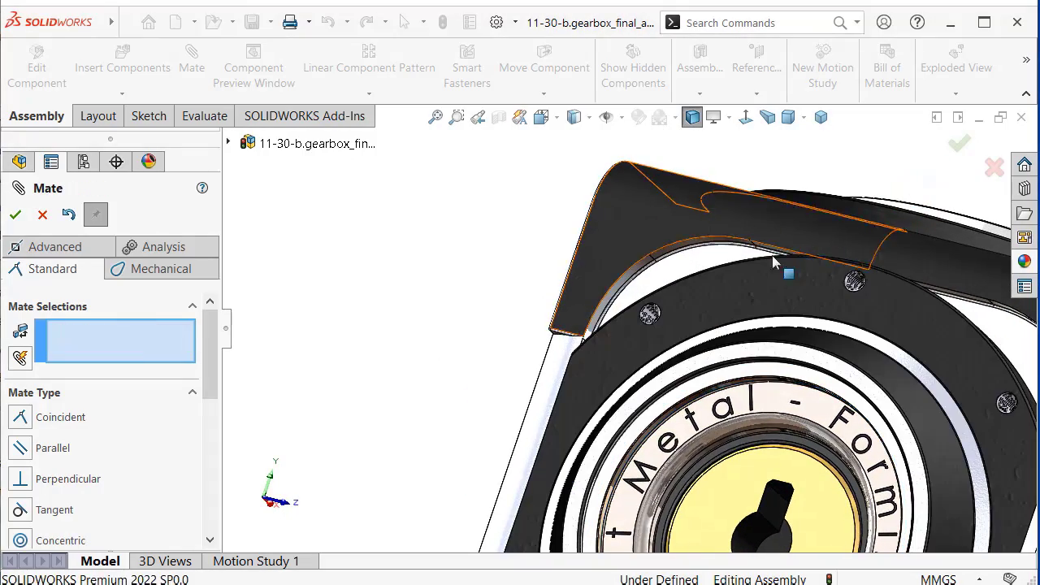
Close the Mate dialog and drag the seal cover and retaining ring around the shaft.
left_click(12, 214)
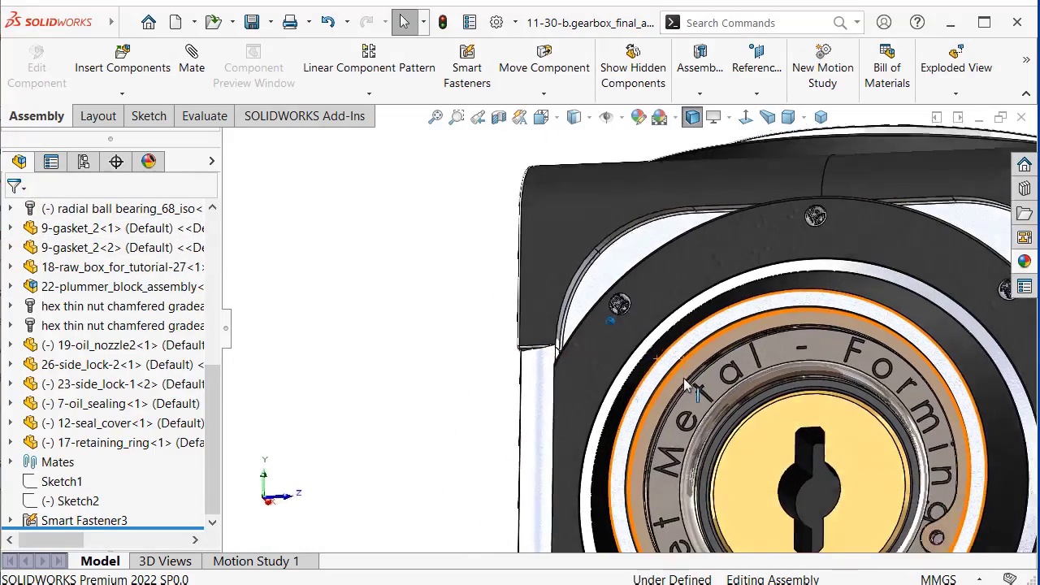
mouse_move(569, 366)
middle_mouse_down()
mouse_move(901, 421)
mouse_move(863, 341)
middle_mouse_up()
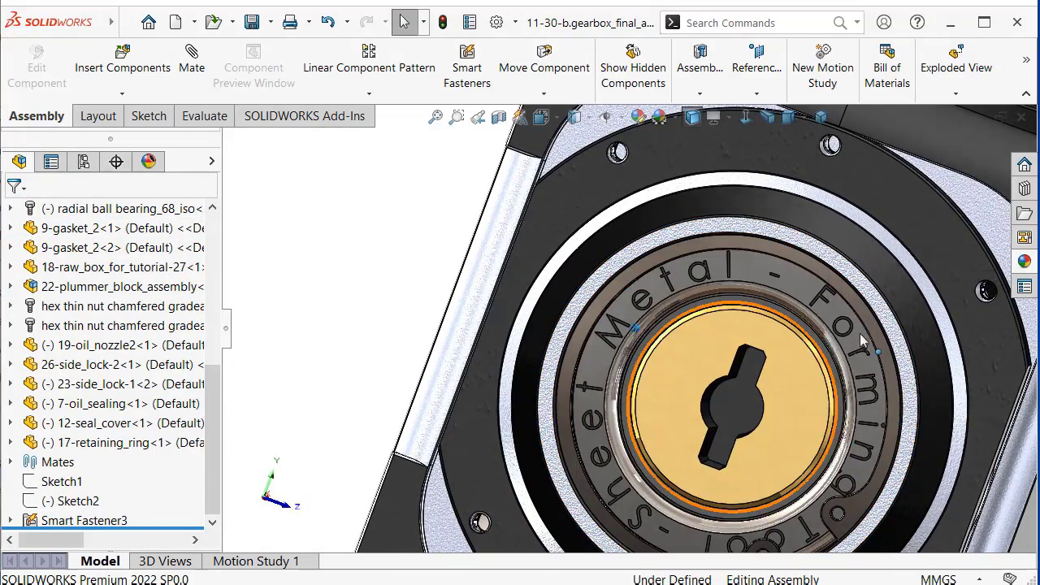
left_click_drag(736, 284, 605, 331)
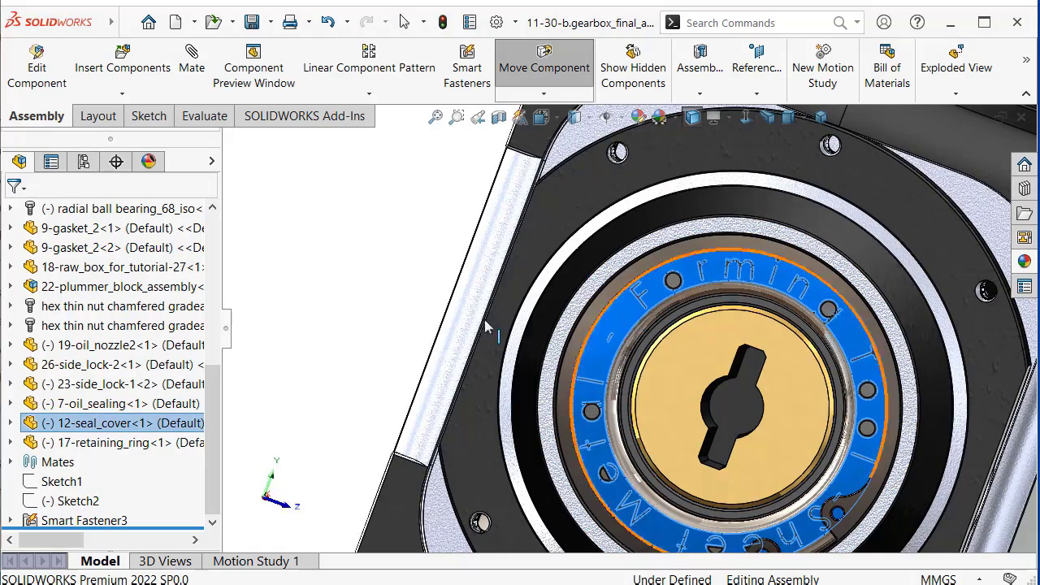
middle_click_drag(345, 272, 801, 437)
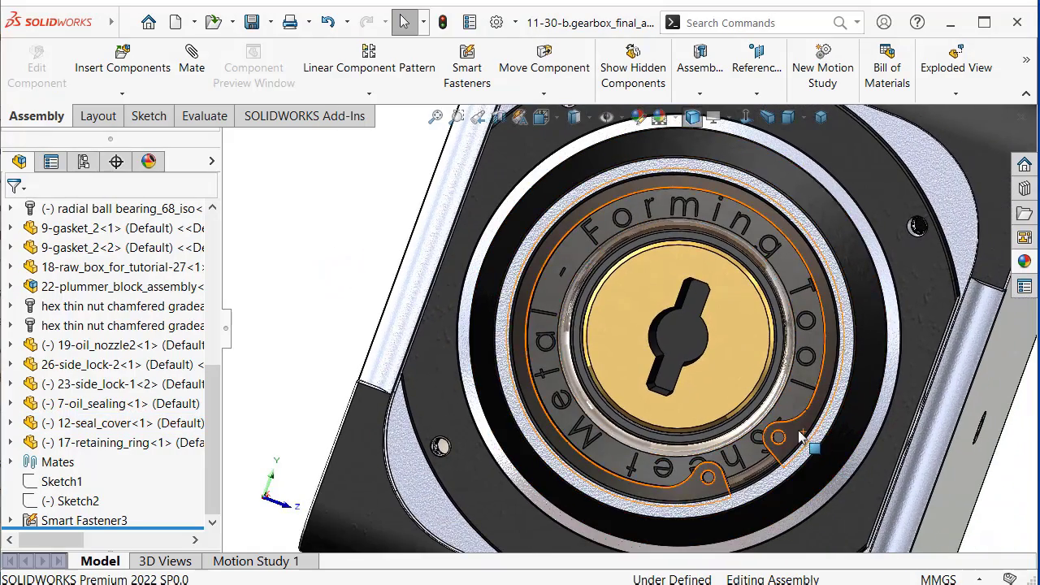
left_click_drag(812, 413, 800, 396)
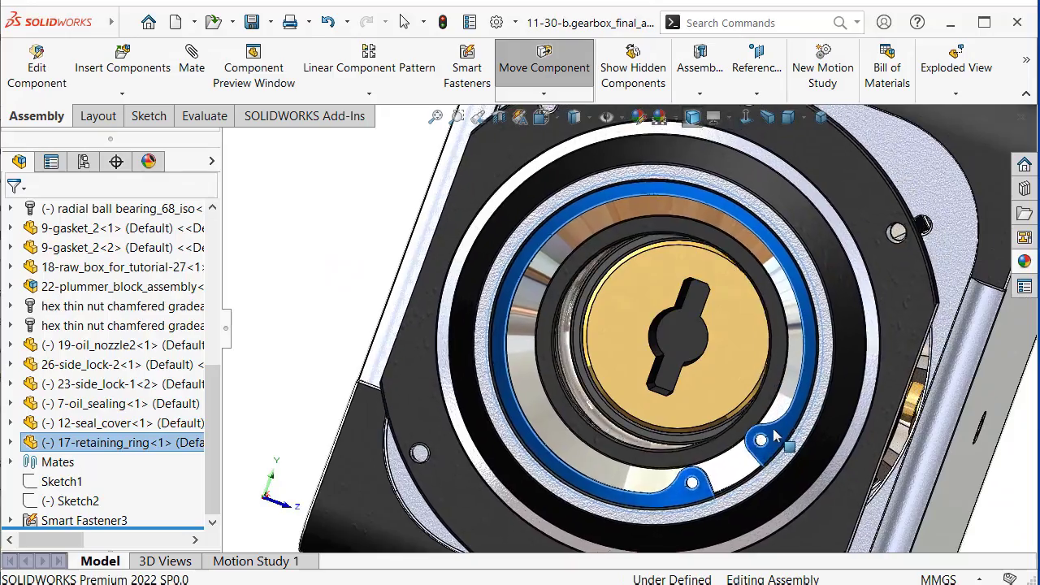
Apply a section view to the gearbox assembly, then return to the normal display.
middle_click_drag(340, 255, 529, 270)
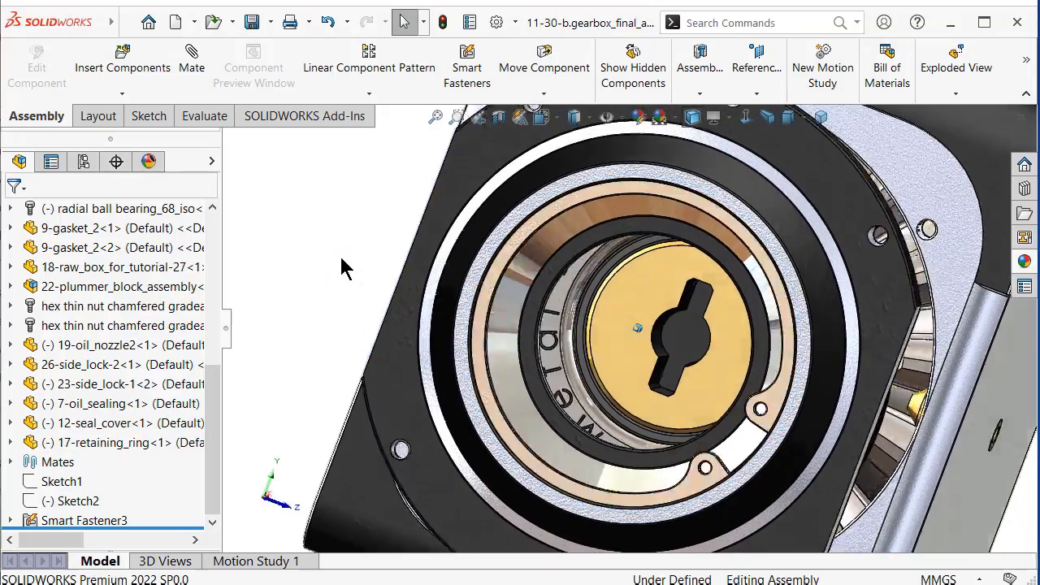
scroll(529, 271, "up", 5)
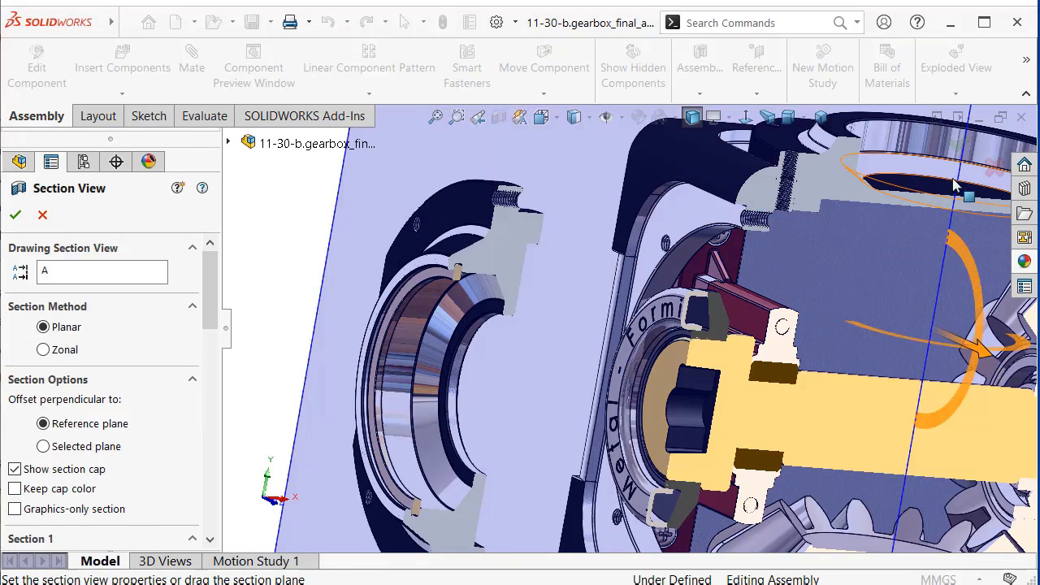
left_click(958, 146)
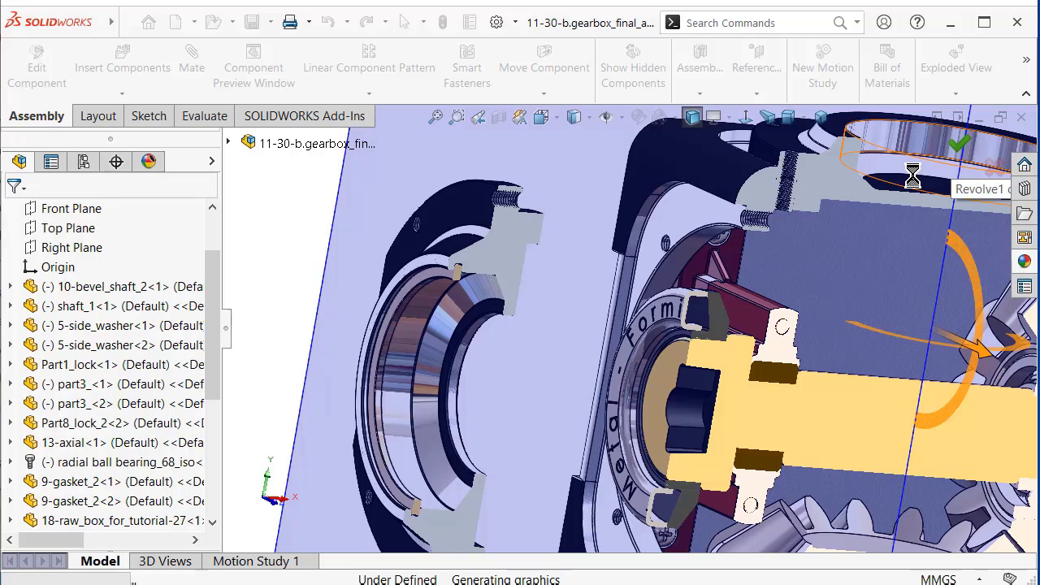
left_click(959, 145)
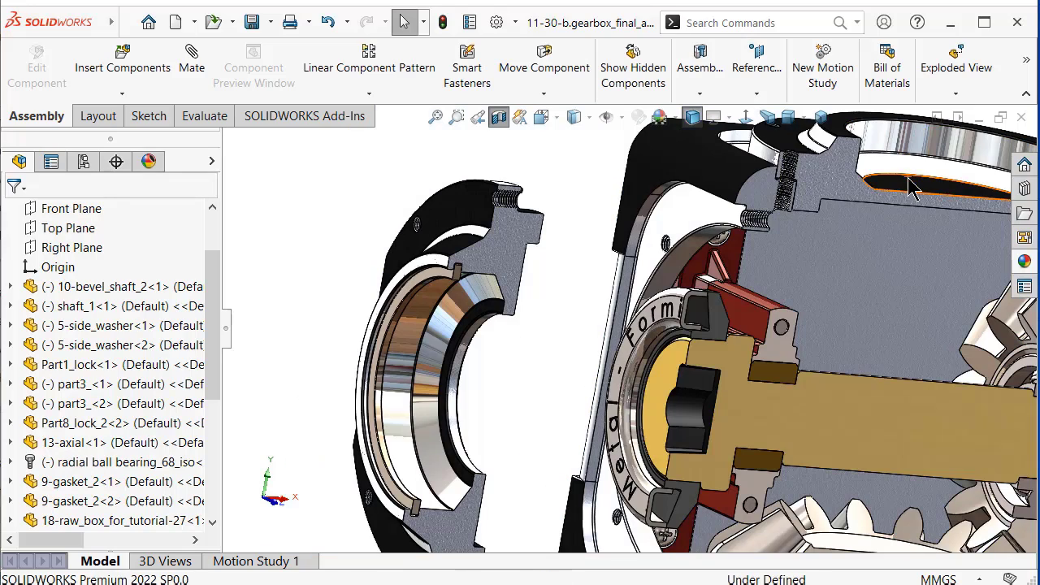
Switch to the Front view with Ctrl+1 and select the side lock part.
scroll(673, 363, "down", 3)
scroll(681, 333, "down", 1)
scroll(683, 325, "down", 1)
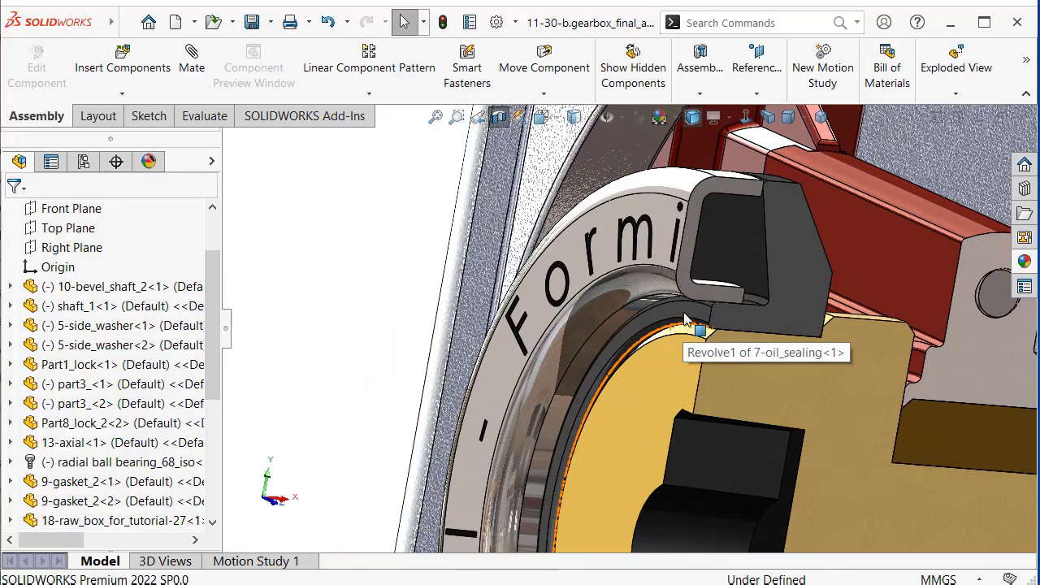
key("Left")
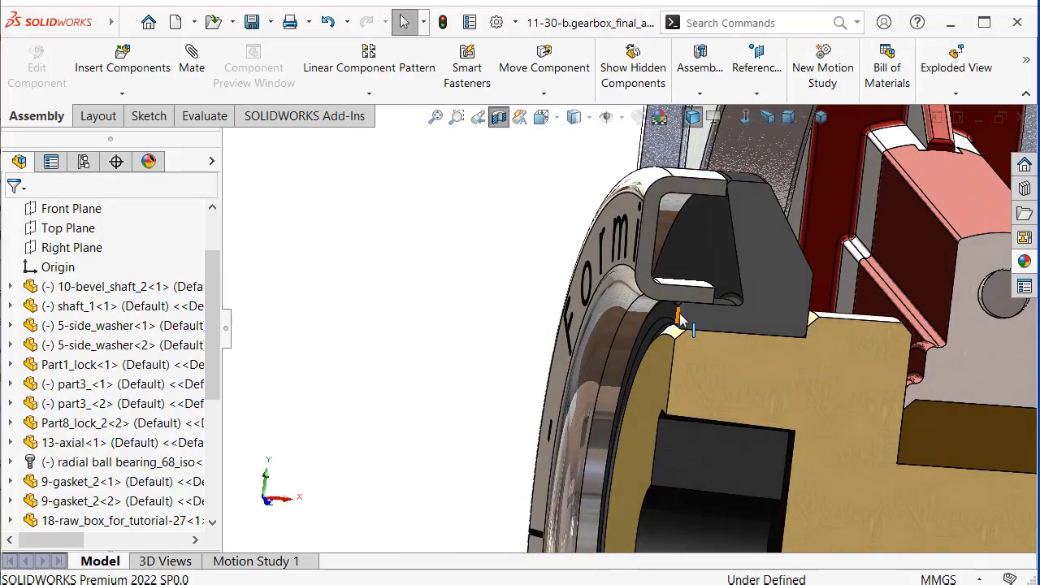
scroll(681, 321, "up", 1)
scroll(681, 321, "up", 2)
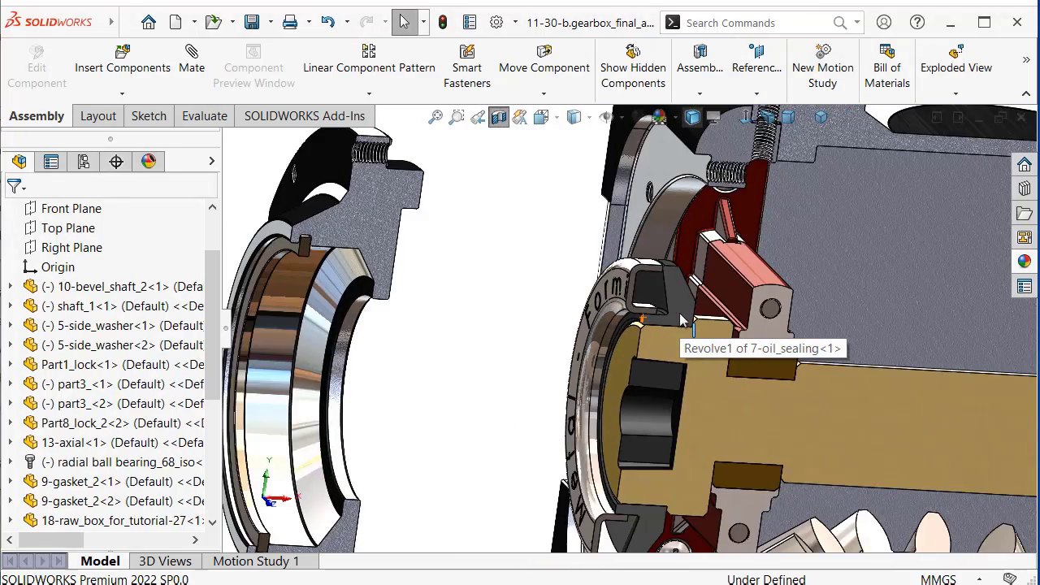
key("ctrl+1")
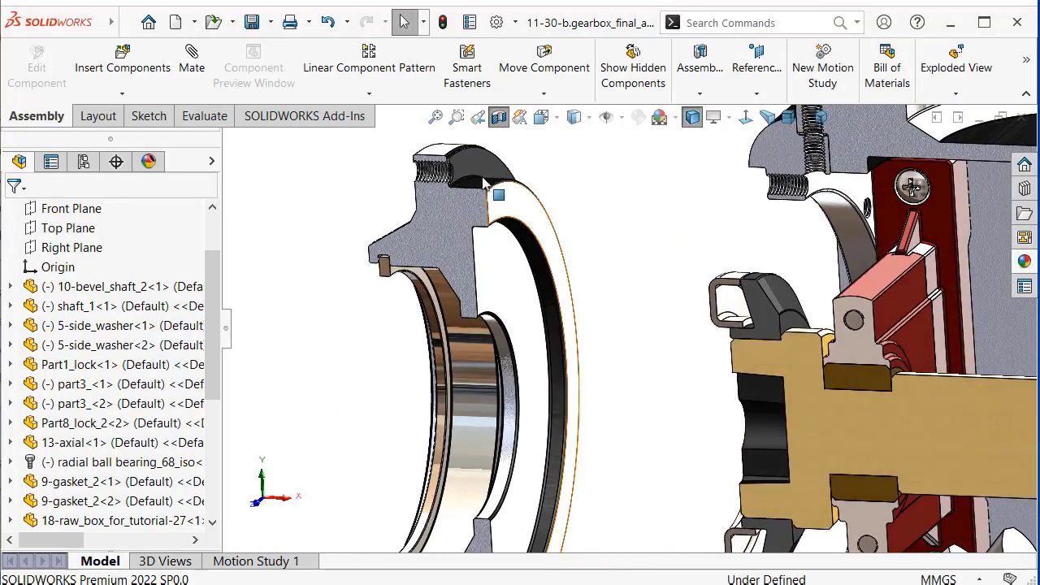
left_click(480, 165)
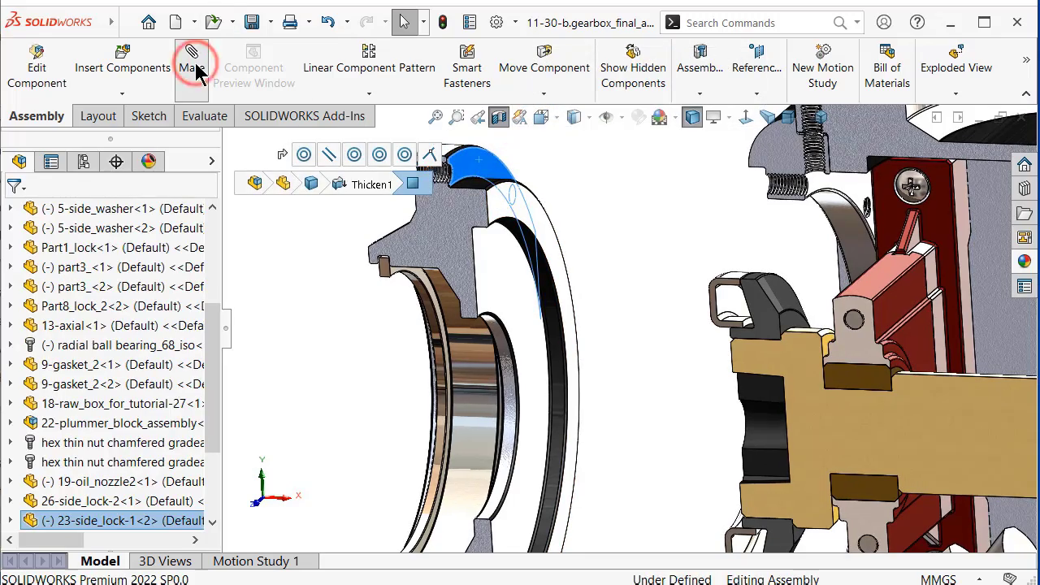
Accept the new mate, rotate the view around the lettered disc, and close the Mate dialog.
middle_click_drag(616, 155, 482, 154)
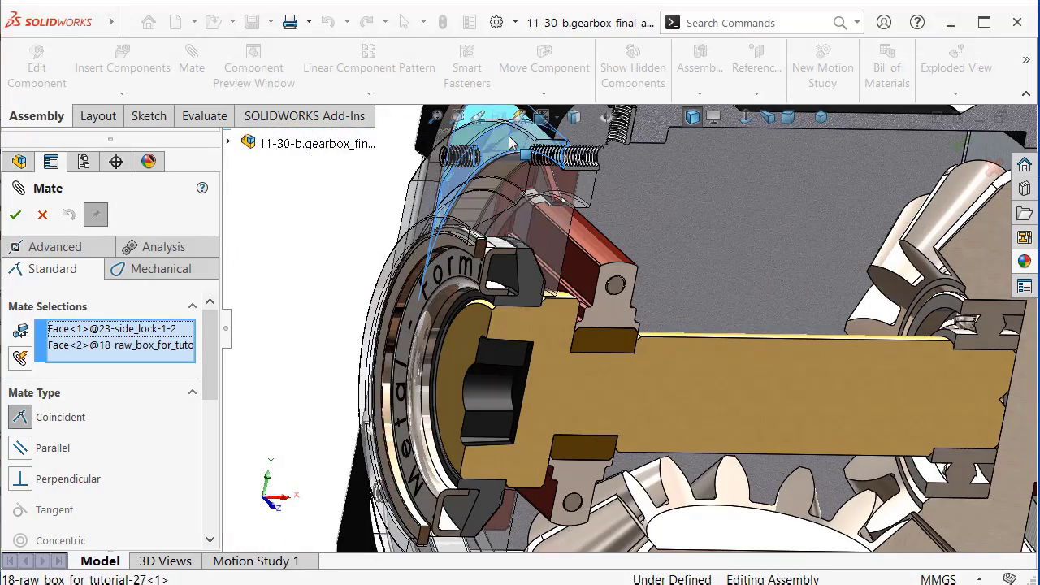
left_click(486, 137)
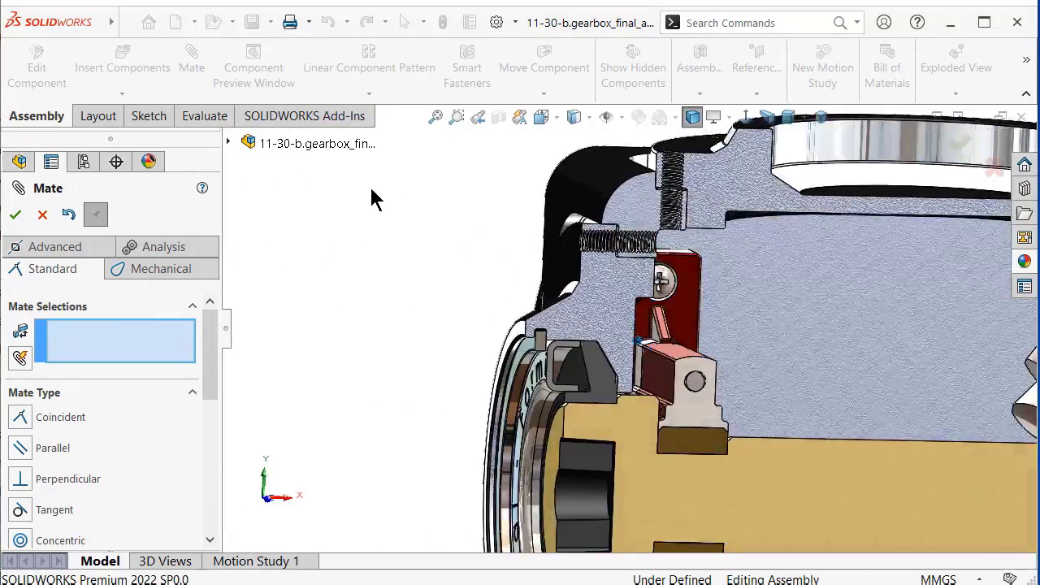
key("Left")
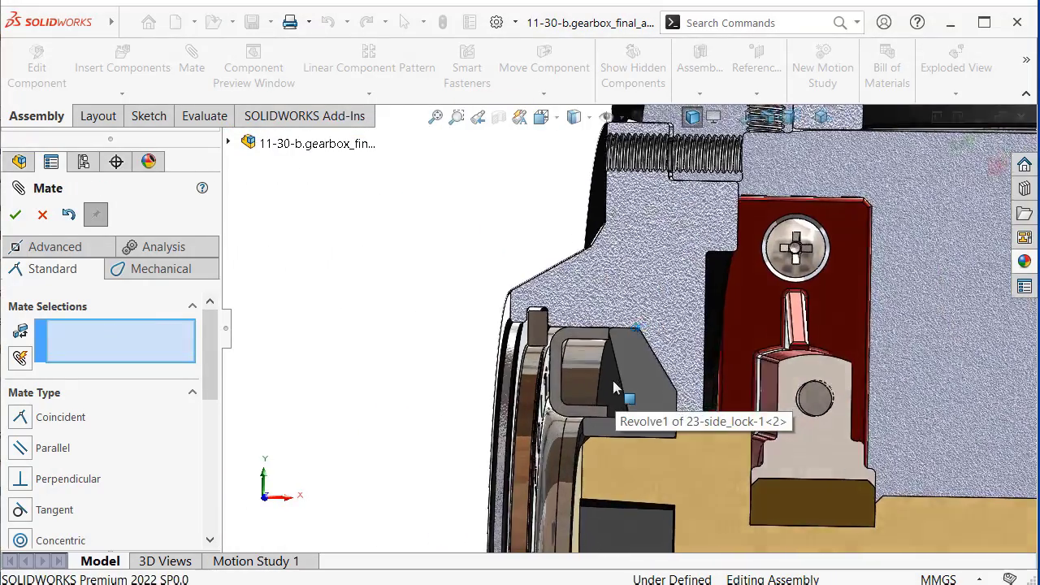
key("Left")
key("Left")
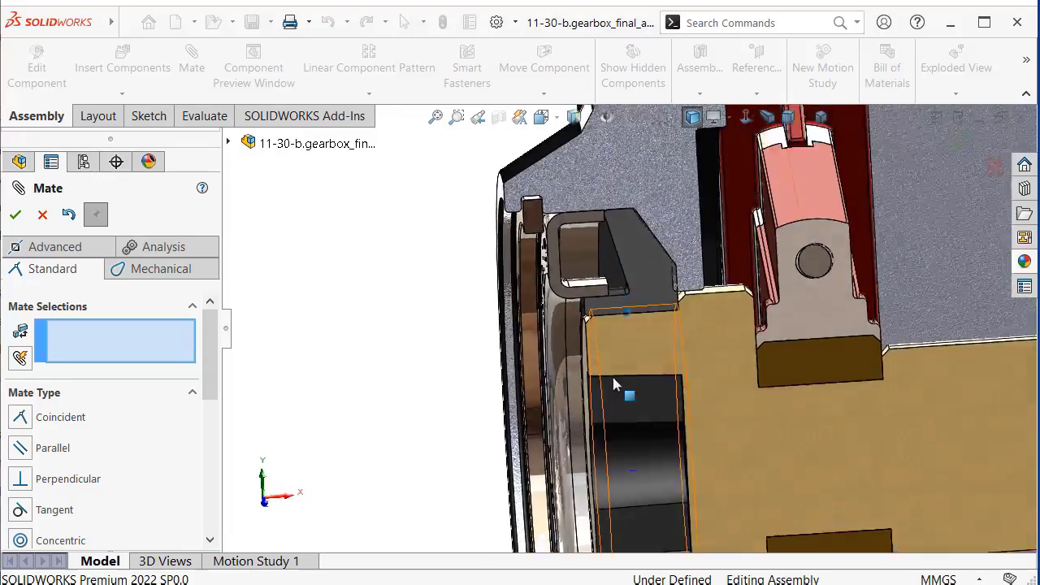
key("Left")
key("Left")
key("Left")
key("Left")
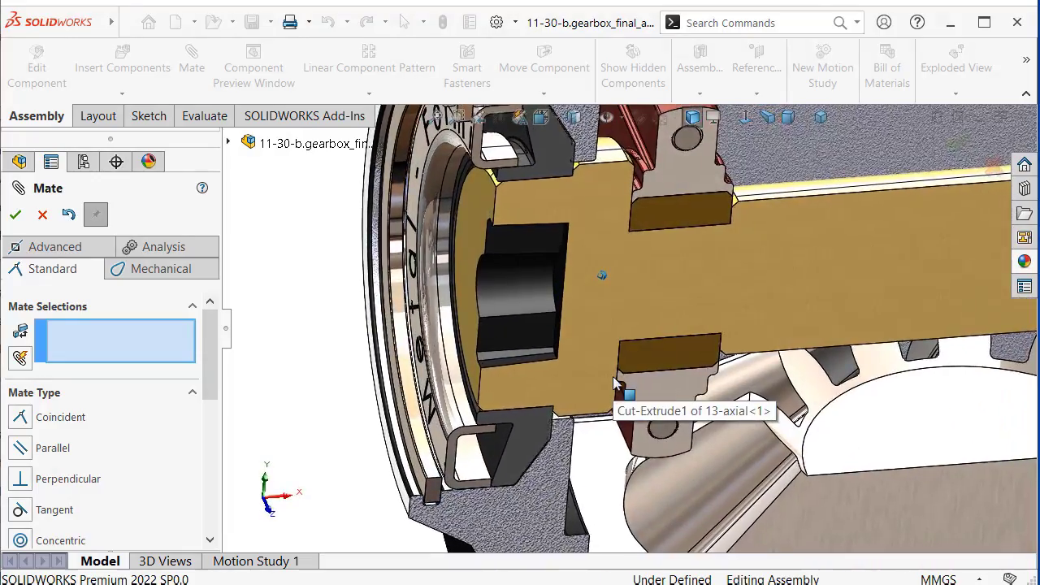
key("Left")
key("Left")
key("Left")
key("Left")
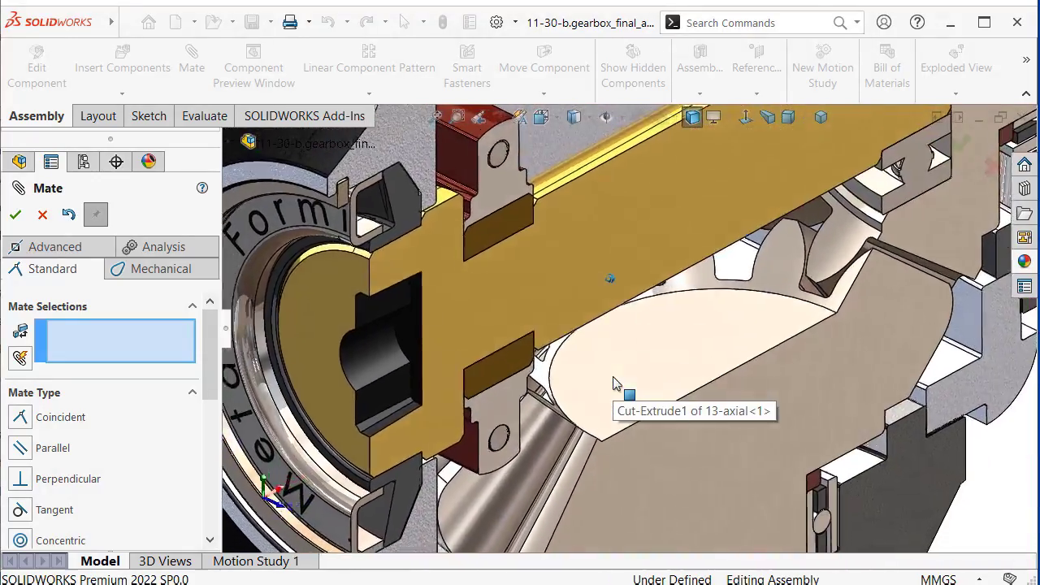
key("Left")
key("Left")
key("Left")
key("Left")
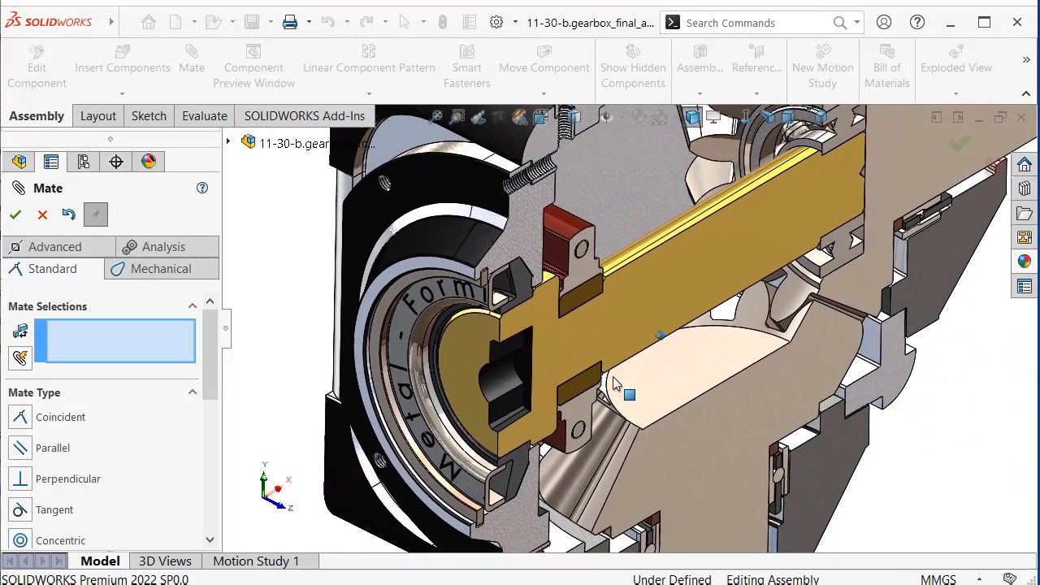
key("Left")
left_click(17, 215)
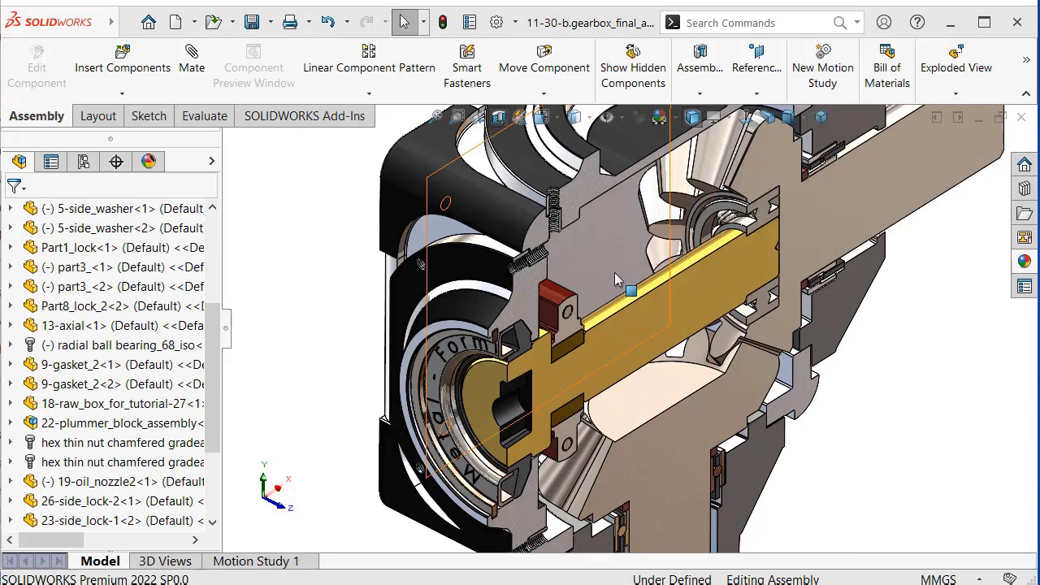
Turn off the section view and bring up the 24-side_lock_screw part window.
left_click(498, 120)
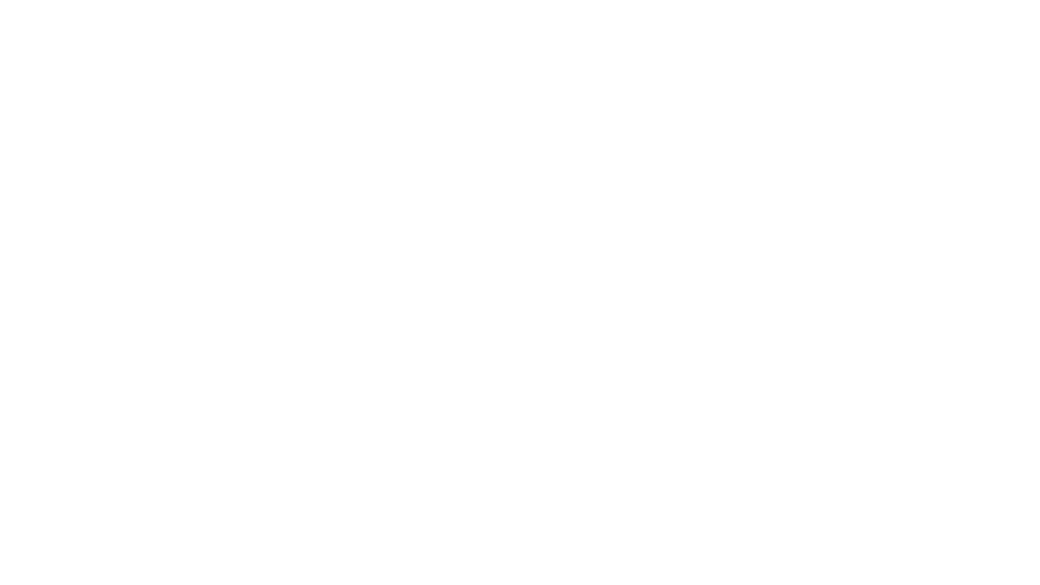
left_click(205, 198)
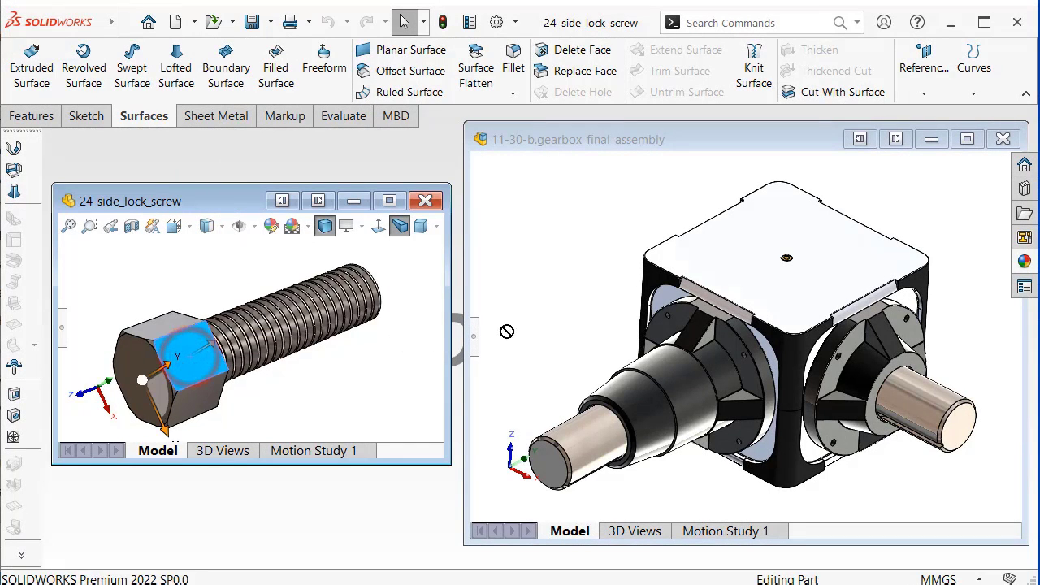
Insert 24-side_lock_screw into the assembly, close its part window, and move it near the gearbox.
left_click_drag(552, 321, 552, 322)
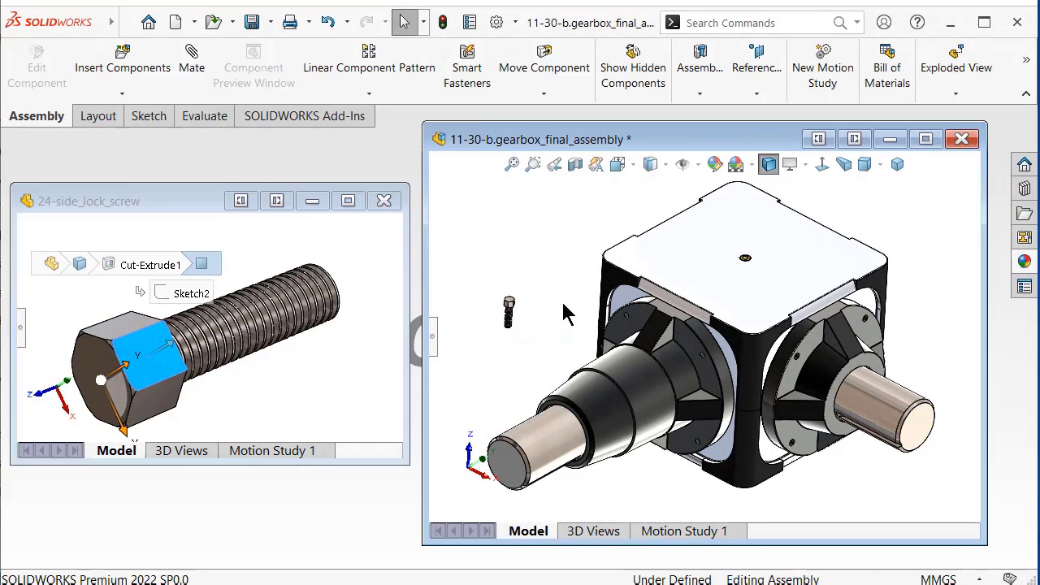
left_click(383, 202)
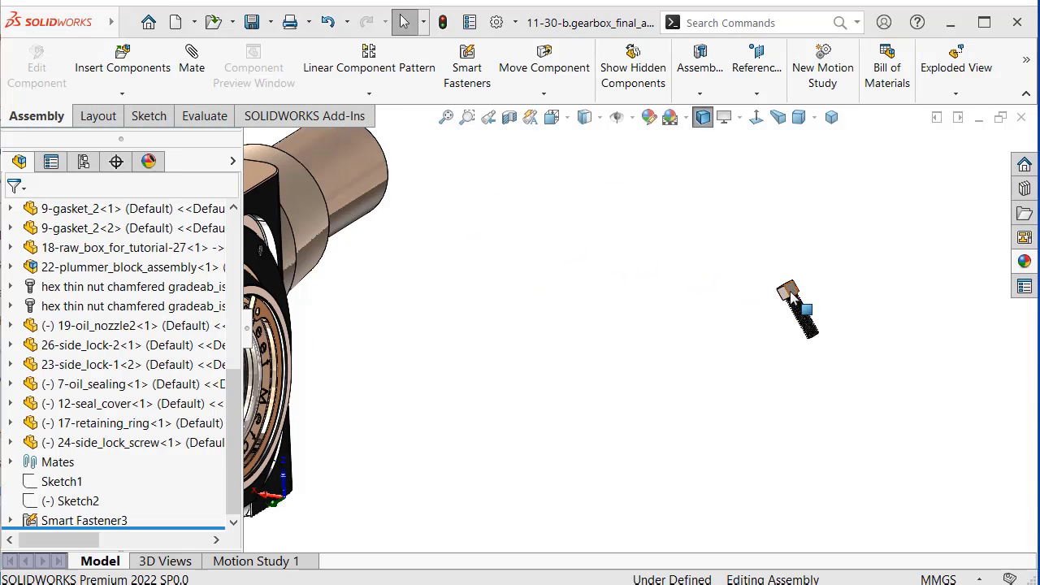
left_click_drag(793, 296, 704, 299)
scroll(793, 305, "down", 2)
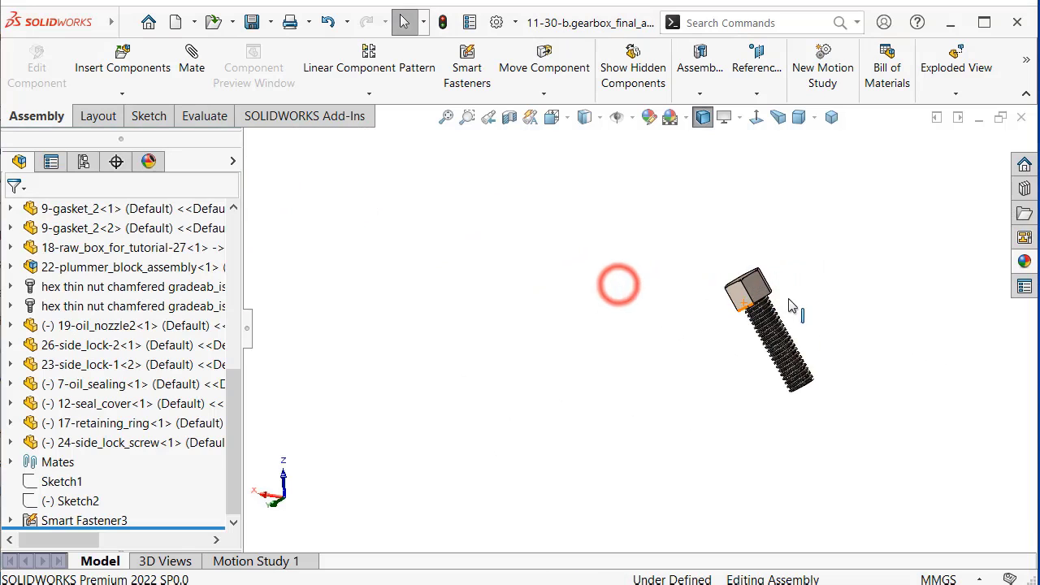
mouse_move(732, 295)
left_mouse_down()
mouse_move(483, 297)
mouse_move(453, 318)
left_mouse_up()
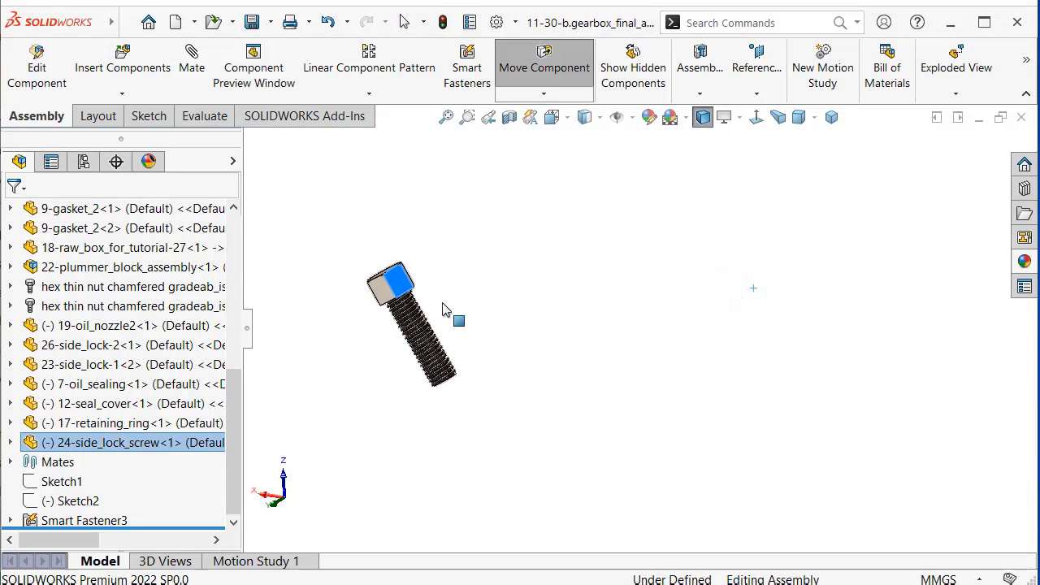
scroll(429, 309, "up", 1)
scroll(409, 307, "up", 2)
scroll(453, 317, "down", 1)
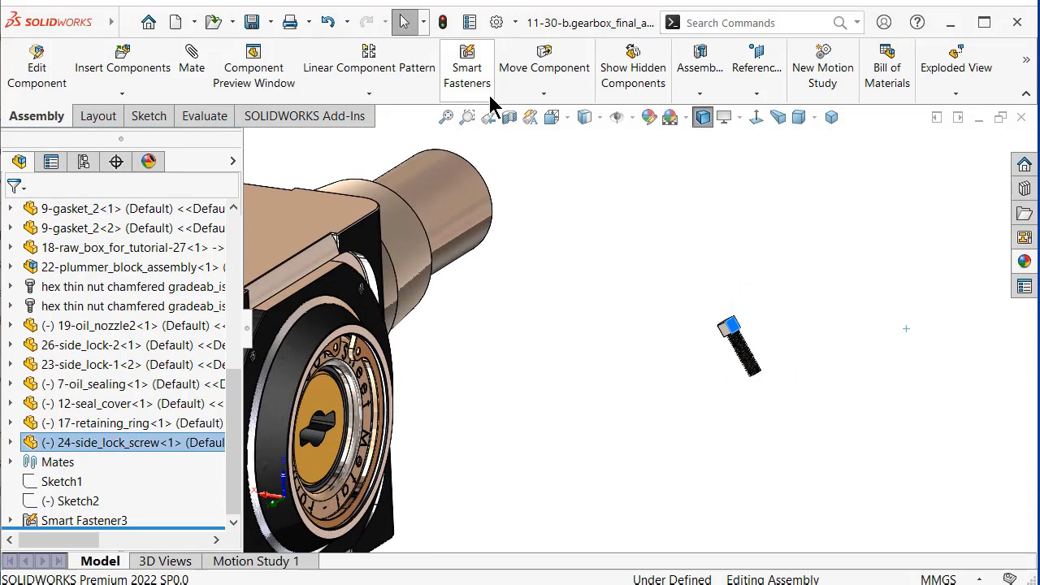
Rotate the screw to lie horizontally and select its threaded face.
left_click(543, 135)
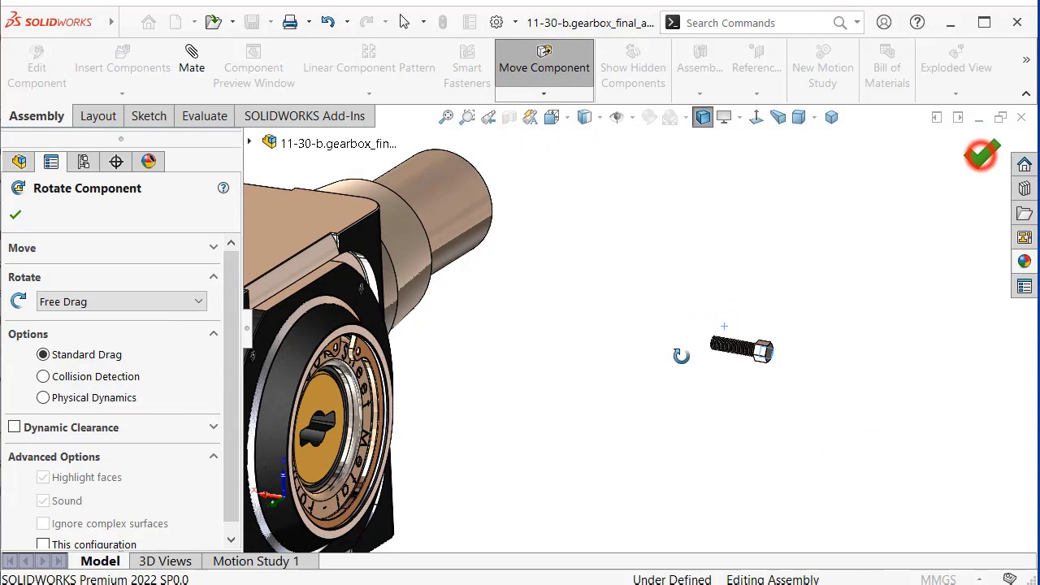
left_click(982, 154)
scroll(734, 365, "down", 4)
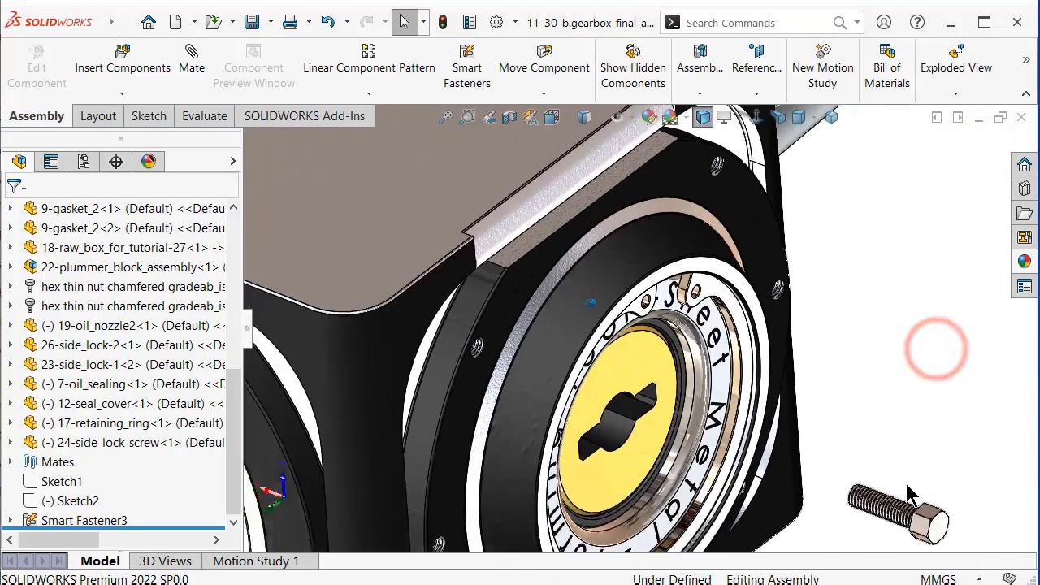
scroll(734, 344, "down", 2)
scroll(923, 431, "down", 3)
scroll(922, 430, "down", 3)
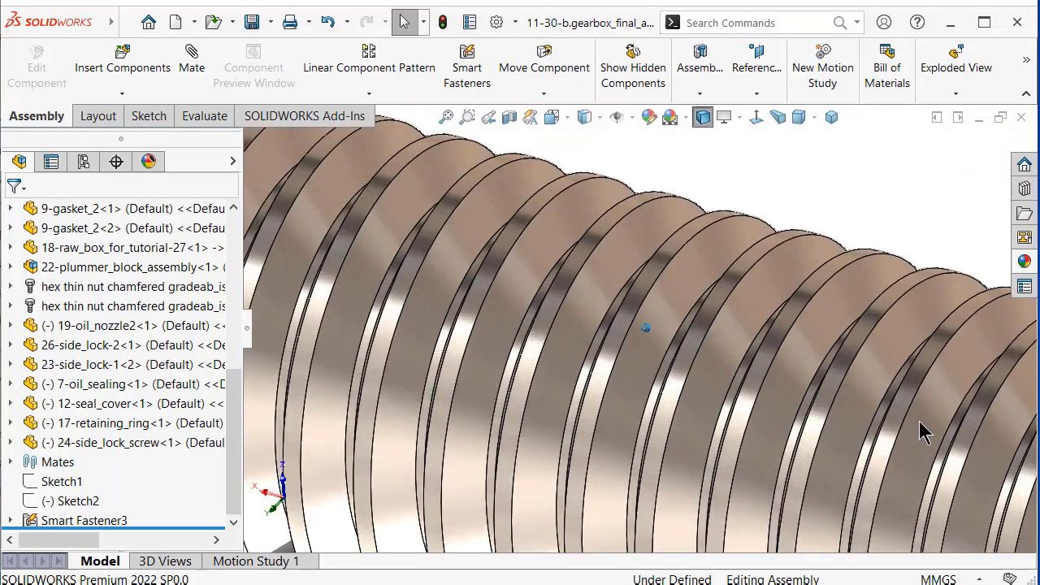
scroll(922, 431, "down", 2)
scroll(923, 431, "down", 2)
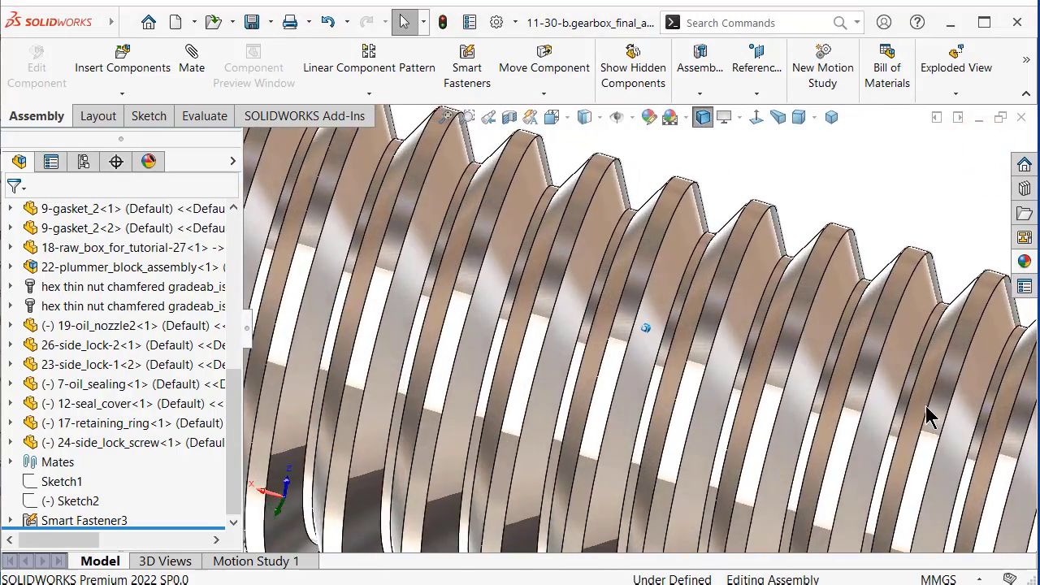
left_click(933, 327)
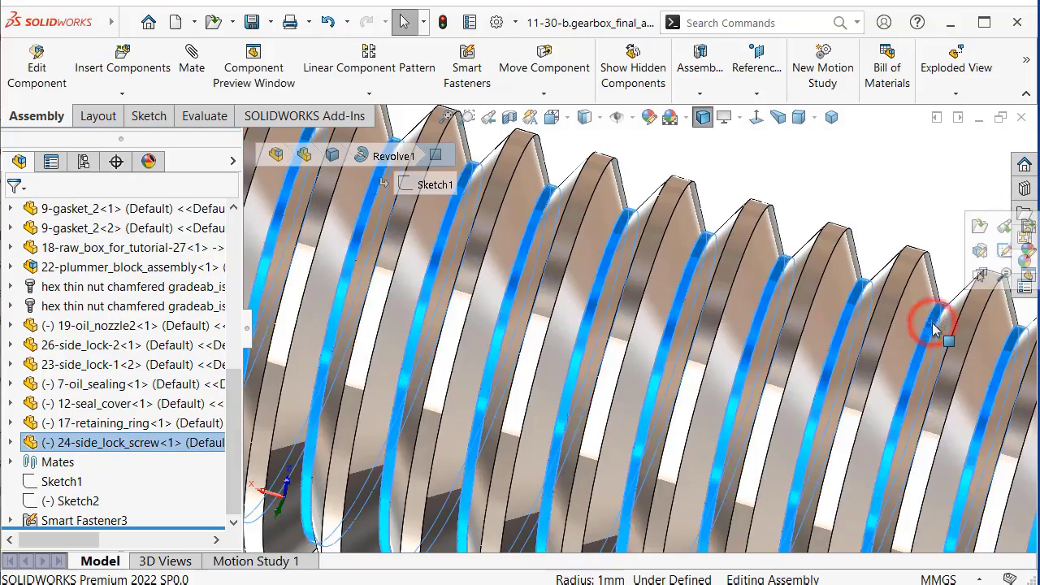
Add a Concentric mate between the 24-side_lock_screw thread face and the 23-side_lock threaded hole.
left_click(192, 58)
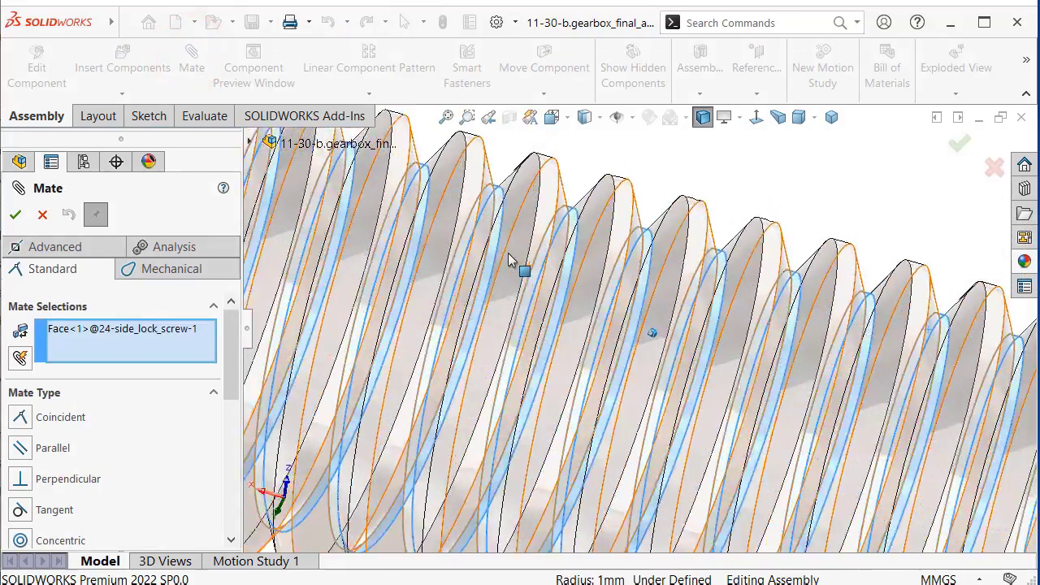
scroll(508, 260, "up", 2)
scroll(520, 268, "up", 2)
scroll(506, 274, "up", 2)
scroll(667, 313, "up", 2)
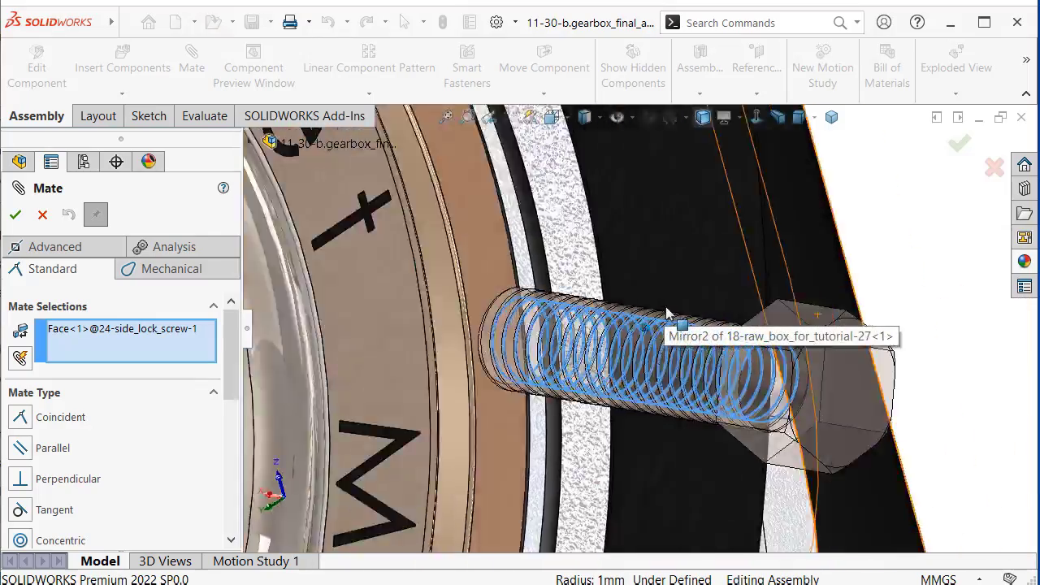
scroll(667, 313, "up", 3)
scroll(666, 313, "up", 2)
scroll(707, 232, "up", 2)
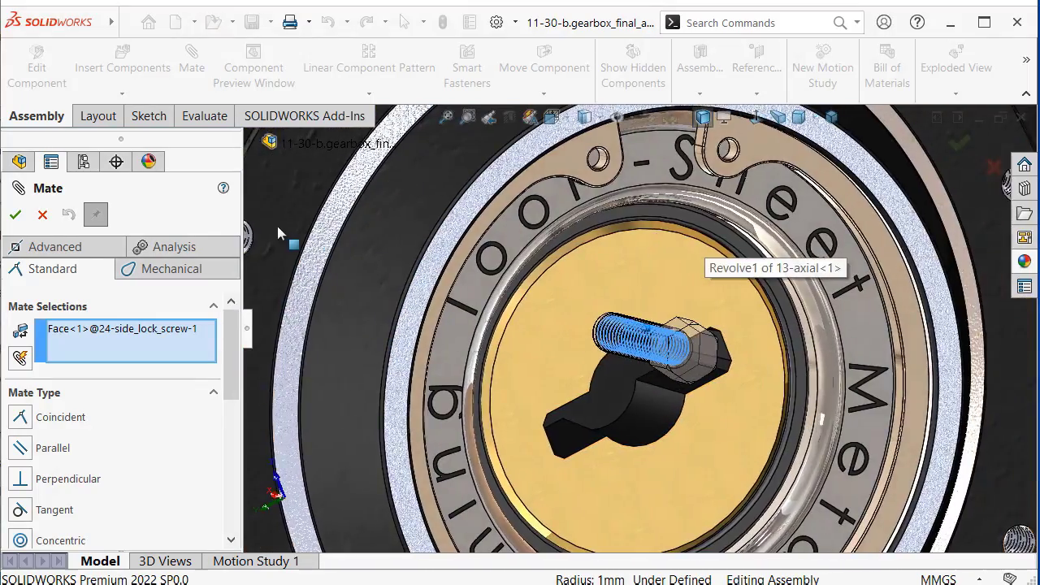
scroll(278, 233, "down", 2)
scroll(302, 255, "down", 2)
scroll(370, 321, "down", 1)
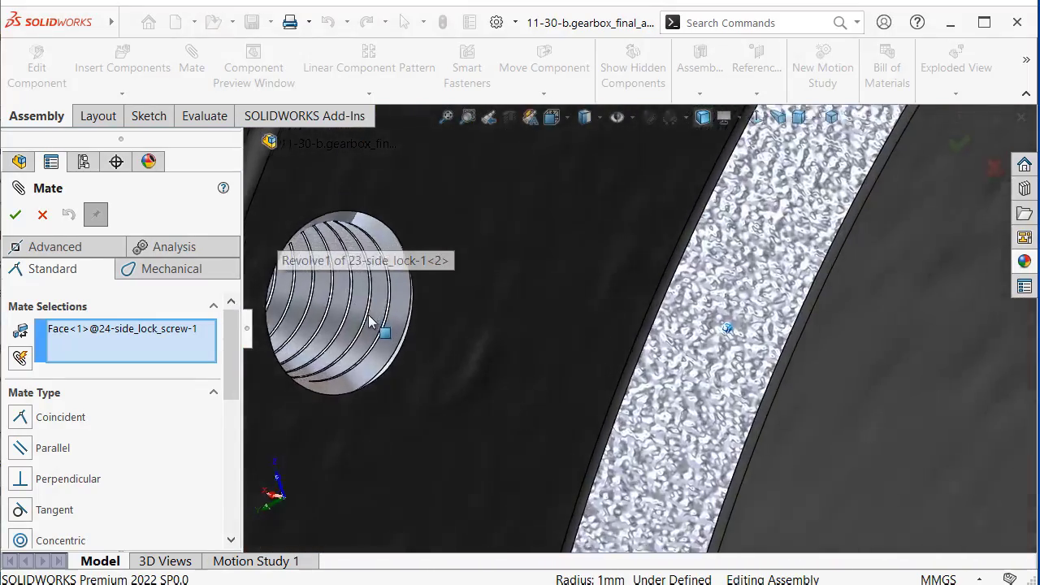
scroll(370, 321, "down", 1)
scroll(370, 321, "down", 1)
scroll(370, 321, "down", 1)
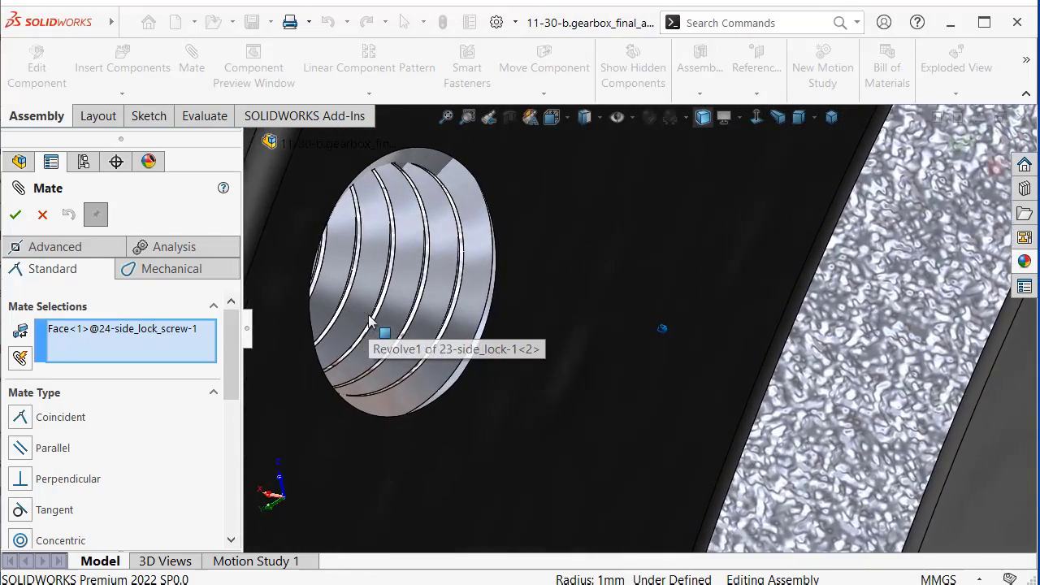
scroll(370, 321, "down", 1)
scroll(374, 317, "down", 1)
scroll(374, 317, "down", 1)
scroll(378, 324, "down", 1)
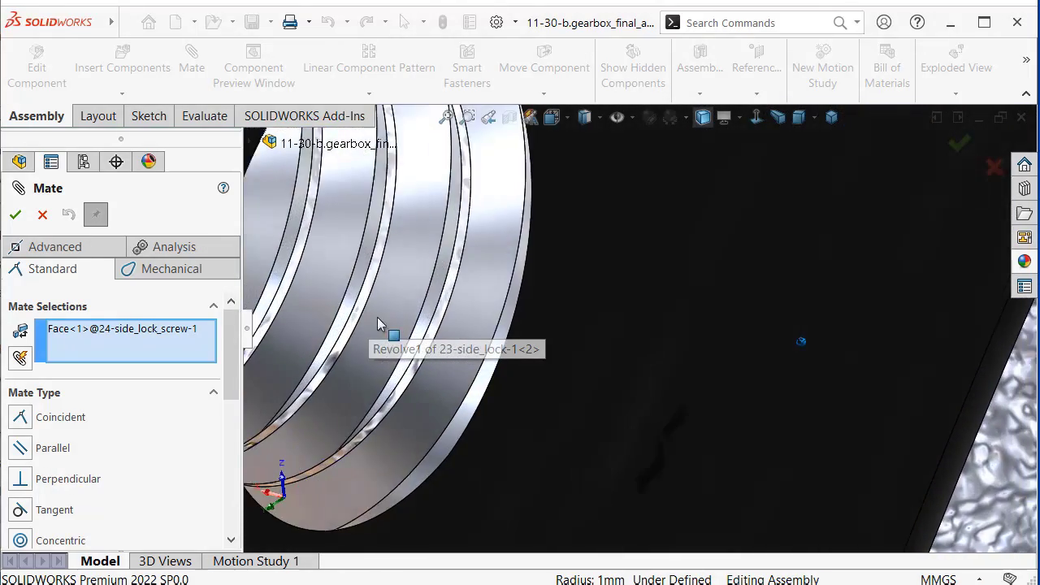
scroll(378, 323, "down", 1)
scroll(407, 301, "down", 1)
scroll(440, 270, "down", 1)
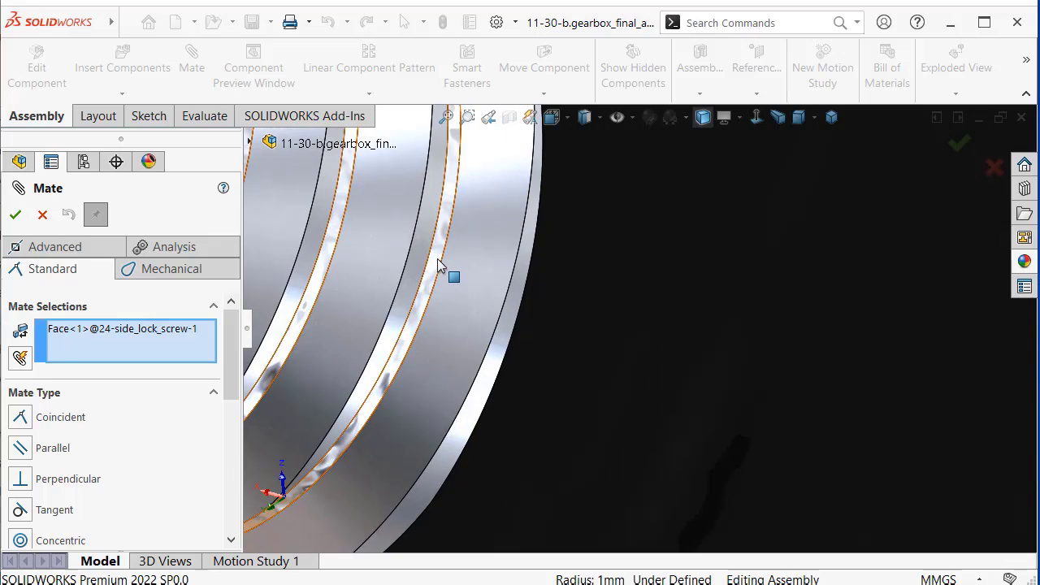
left_click(437, 260)
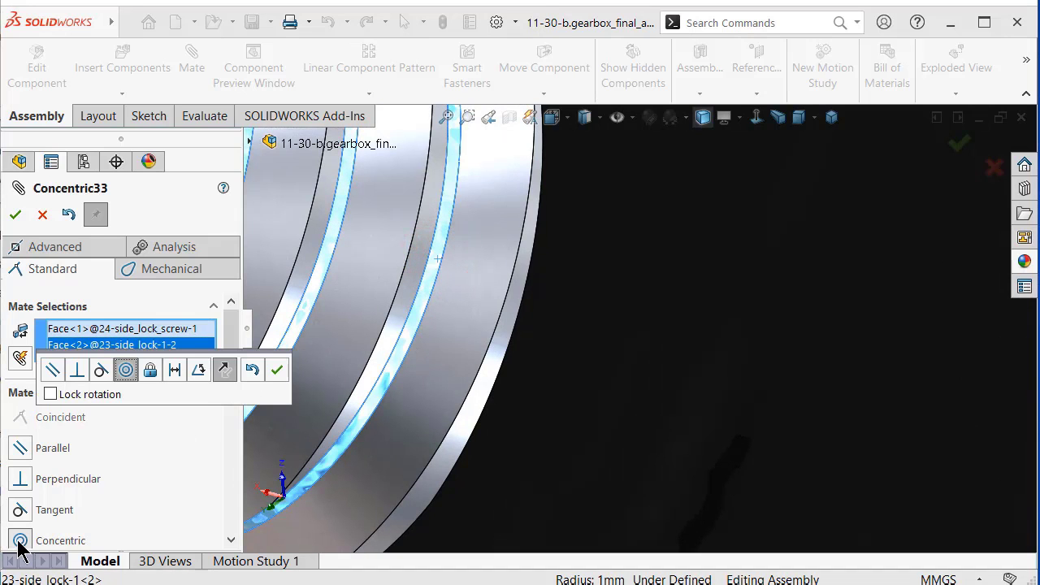
left_click(274, 370)
scroll(769, 359, "up", 2)
scroll(757, 359, "up", 2)
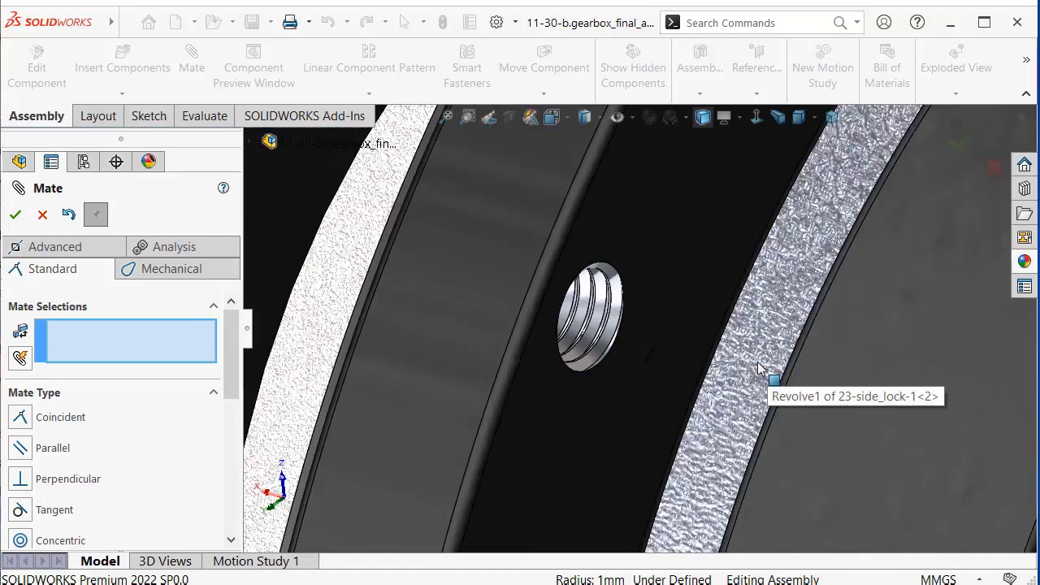
scroll(750, 365, "down", 1)
scroll(749, 365, "up", 2)
scroll(808, 372, "down", 3)
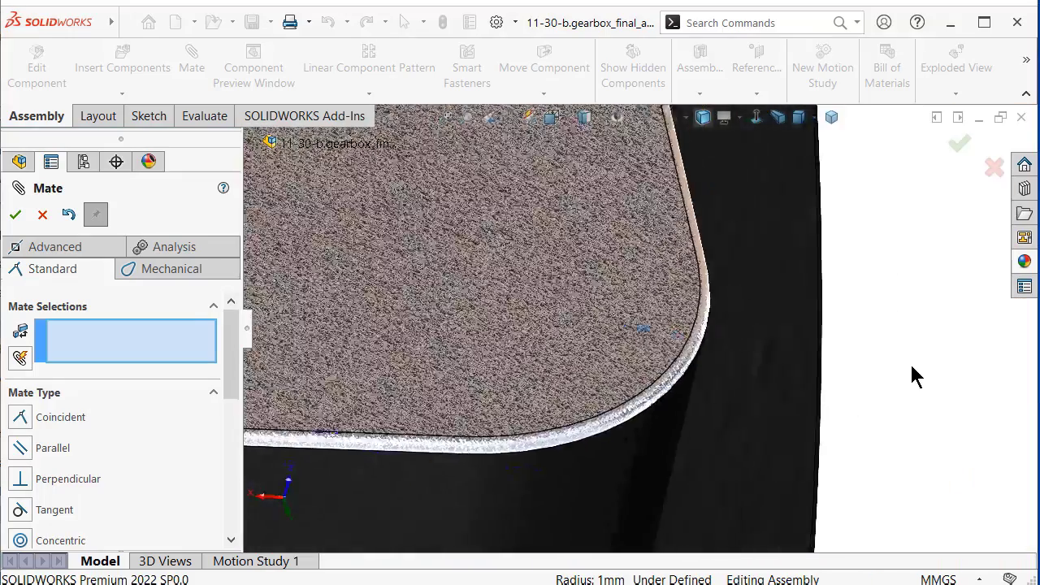
scroll(917, 372, "down", 1)
scroll(917, 372, "down", 1)
scroll(916, 378, "up", 3)
Add a Coincident mate seating the screw head flush against the side lock face.
key("Tab")
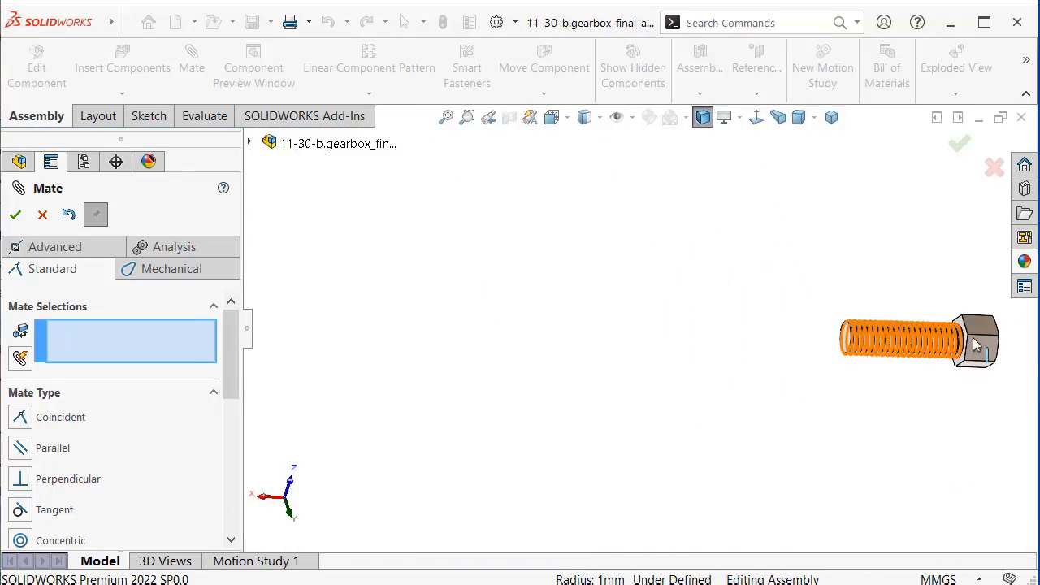
key("f")
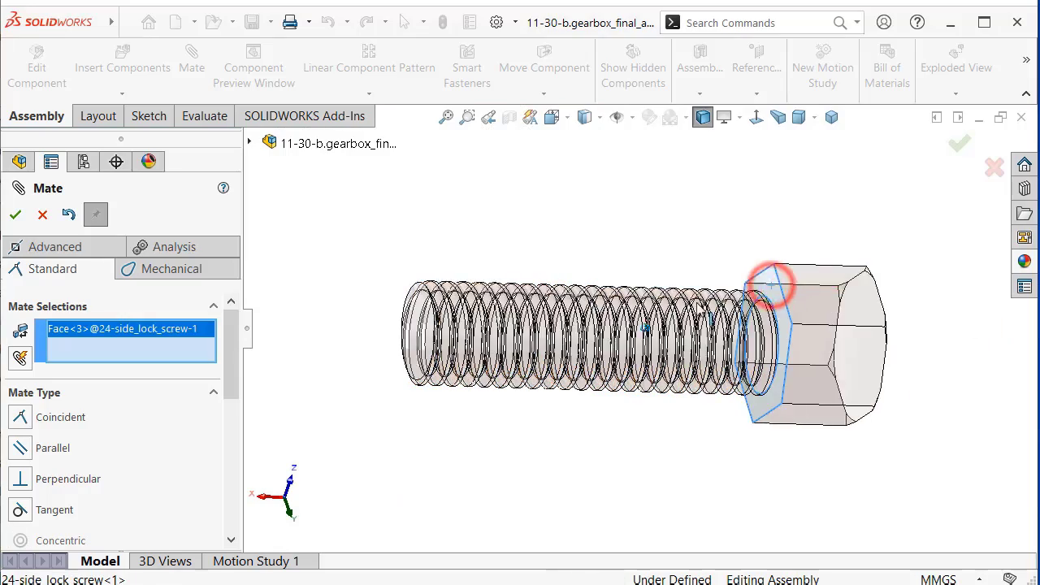
key("shift+Tab")
scroll(479, 307, "up", 3)
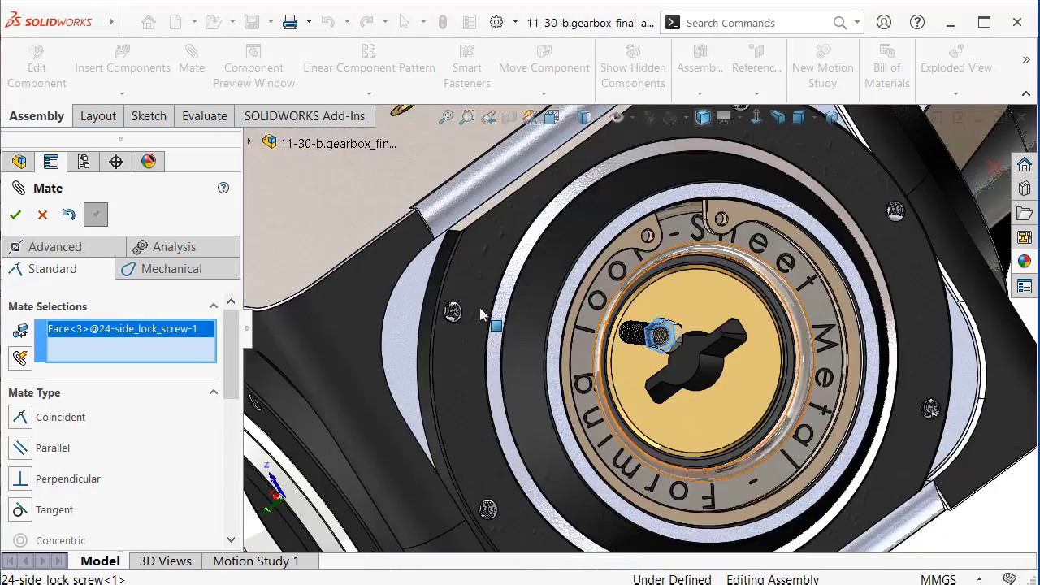
scroll(479, 308, "down", 2)
scroll(471, 325, "down", 2)
left_click(490, 274)
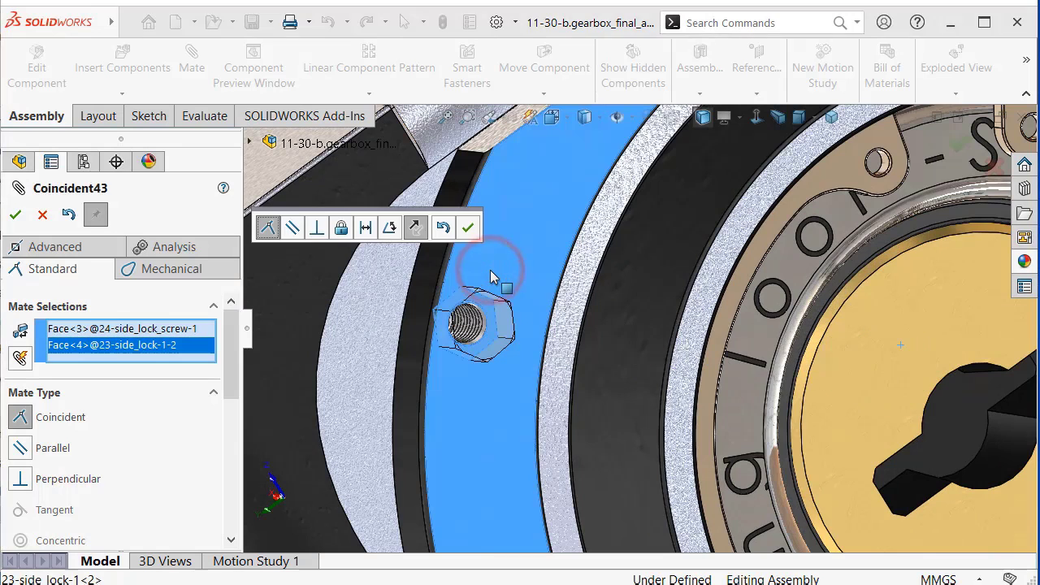
left_click(467, 228)
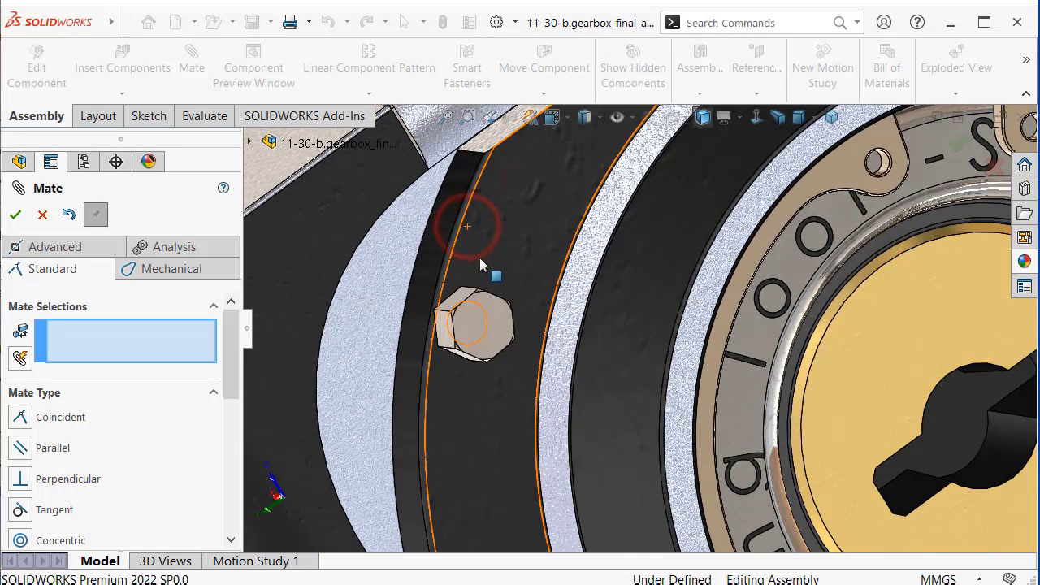
Rotate the view to inspect the seated screw and bring up the Display Style choices.
scroll(488, 309, "down", 2)
left_click(511, 346)
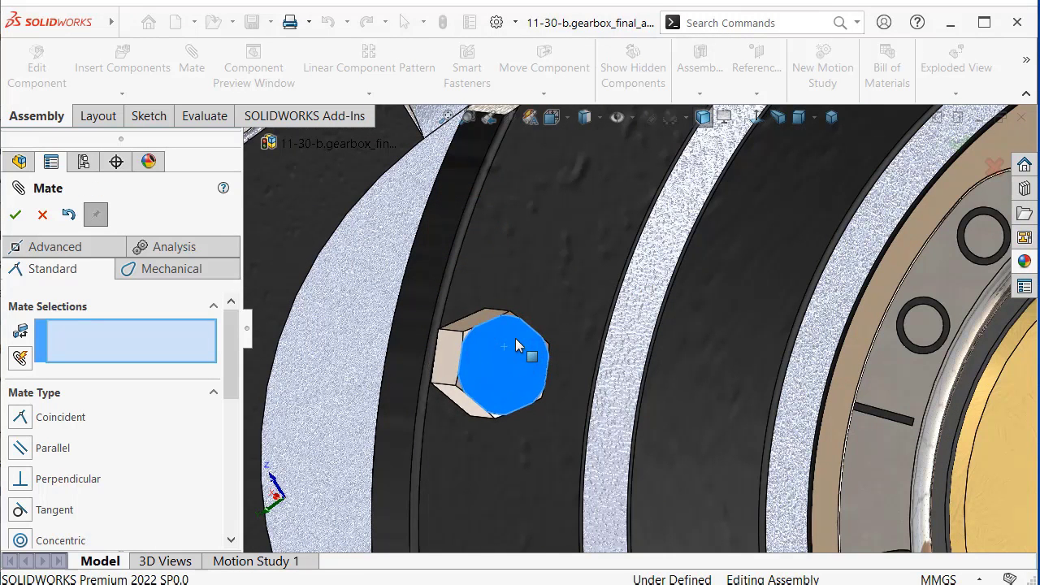
middle_click_drag(542, 190, 149, 162)
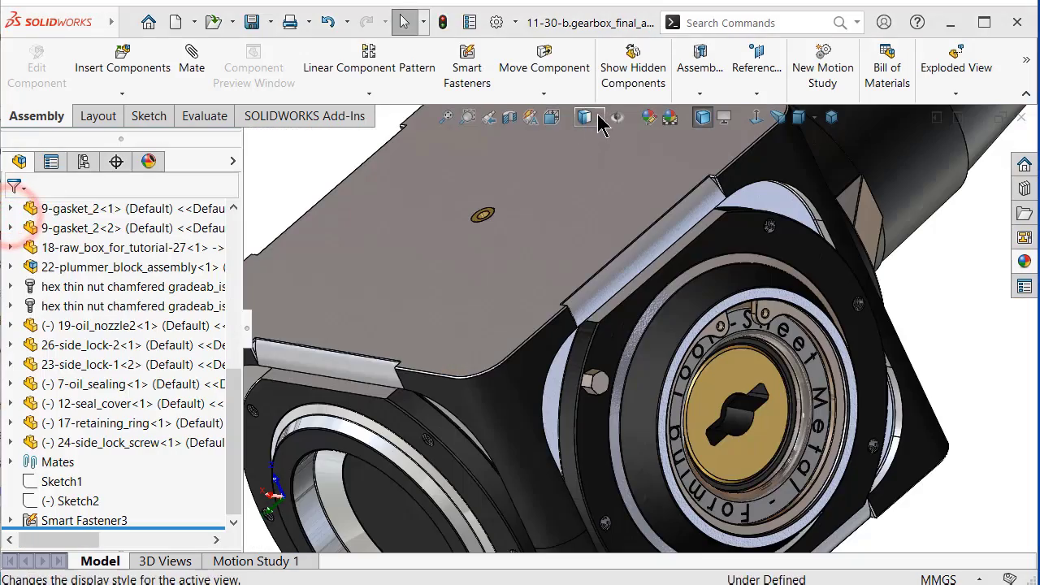
mouse_move(586, 118)
left_click(602, 120)
Switch to Hidden Lines Visible and rotate the view to see the side lock obliquely.
left_click(586, 208)
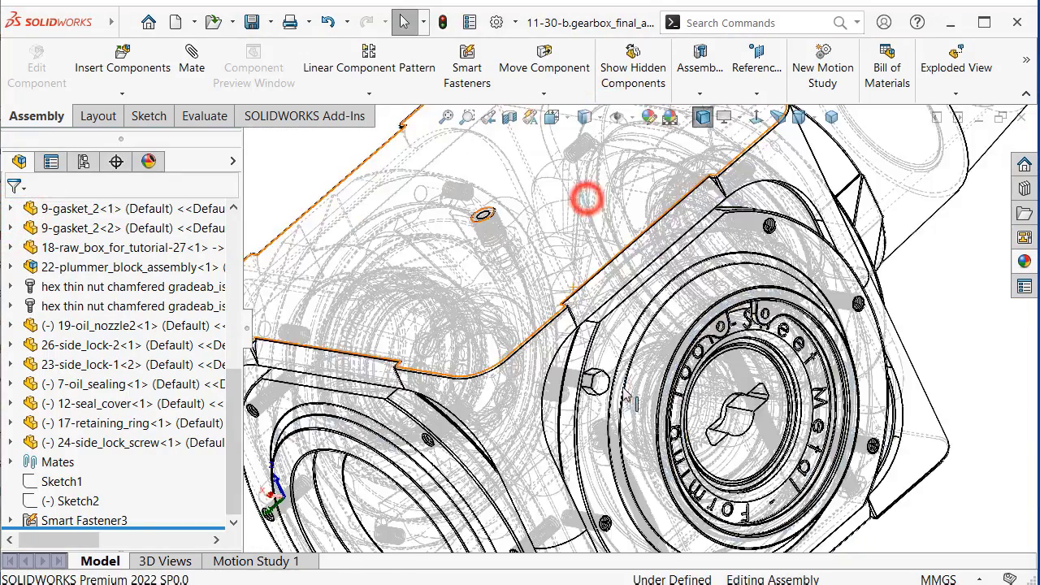
scroll(592, 364, "down", 5)
key("Left")
key("Left")
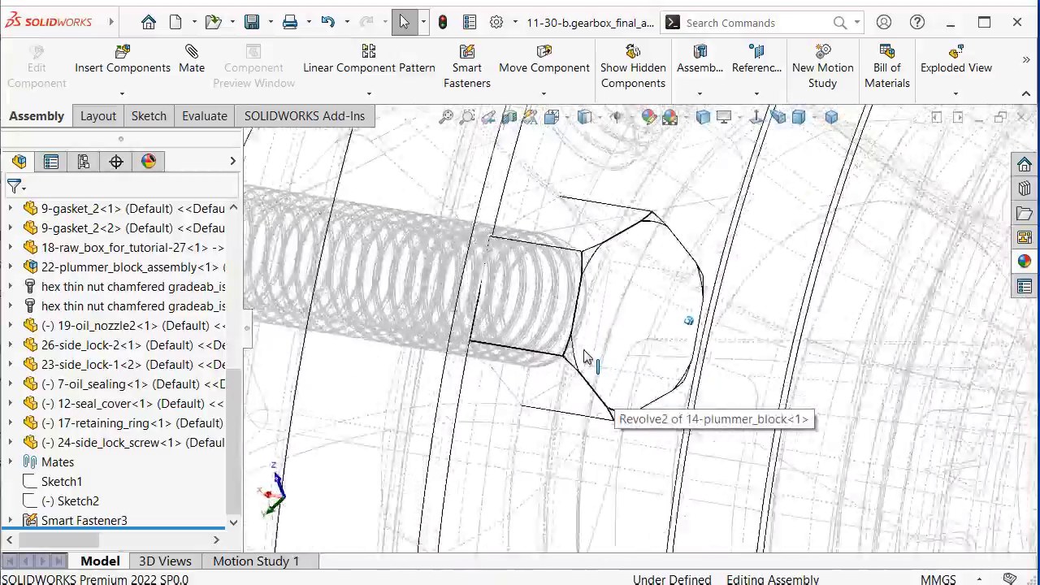
key("Left")
key("Left")
key("Left")
key("Left")
key("Left")
key("Left")
key("Left")
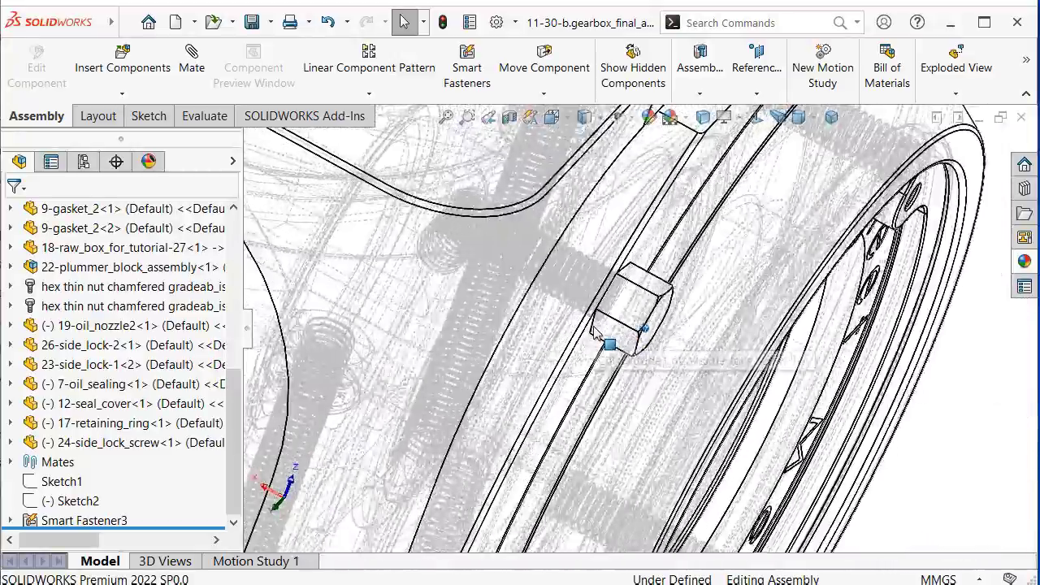
key("Left")
key("Left")
key("Left")
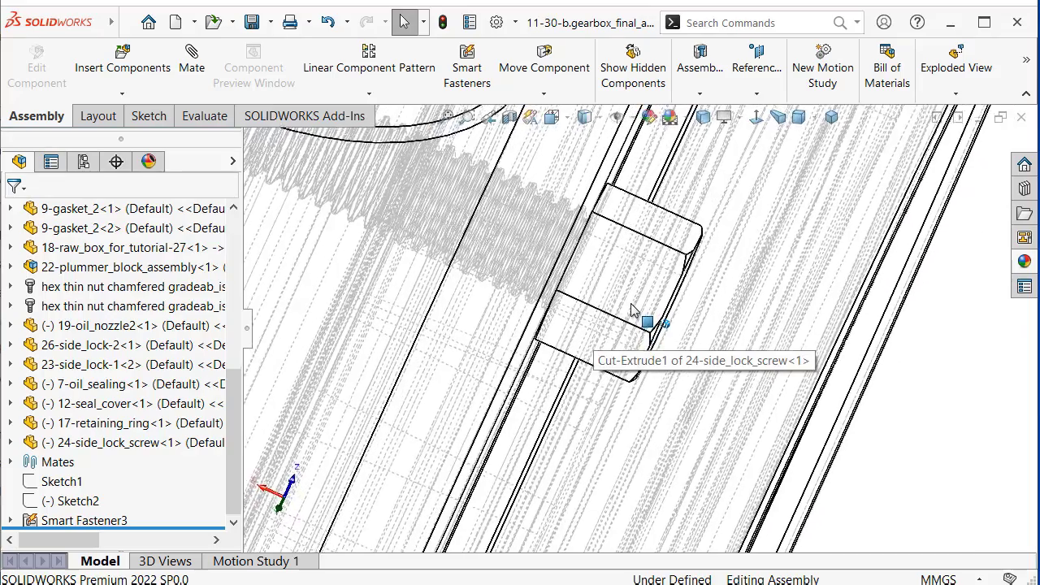
scroll(639, 293, "down", 2)
Move 24-side_lock_screw until it lines up exactly with its seat on the side lock.
left_click_drag(626, 255, 619, 281)
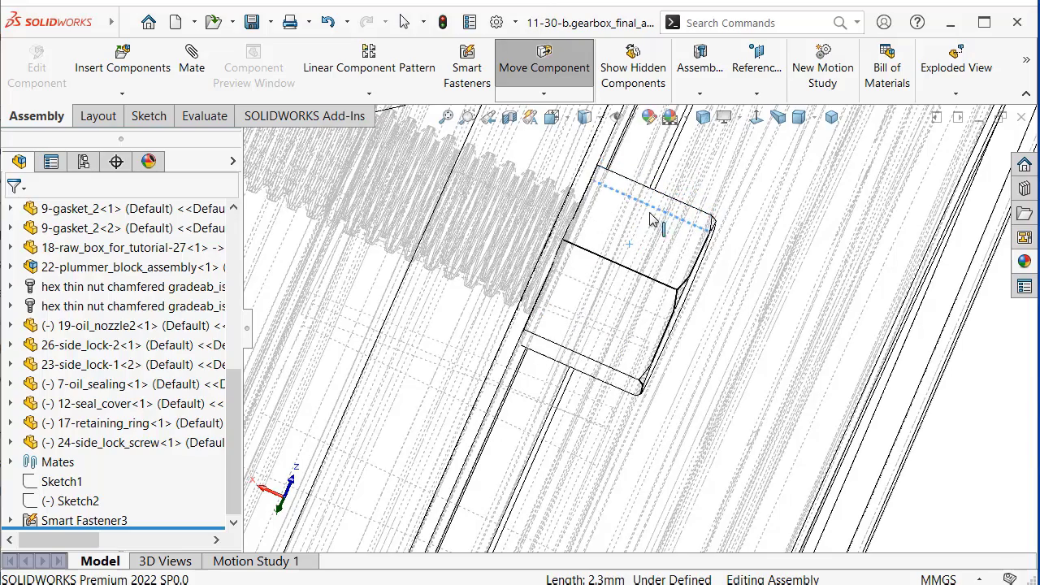
scroll(656, 201, "down", 3)
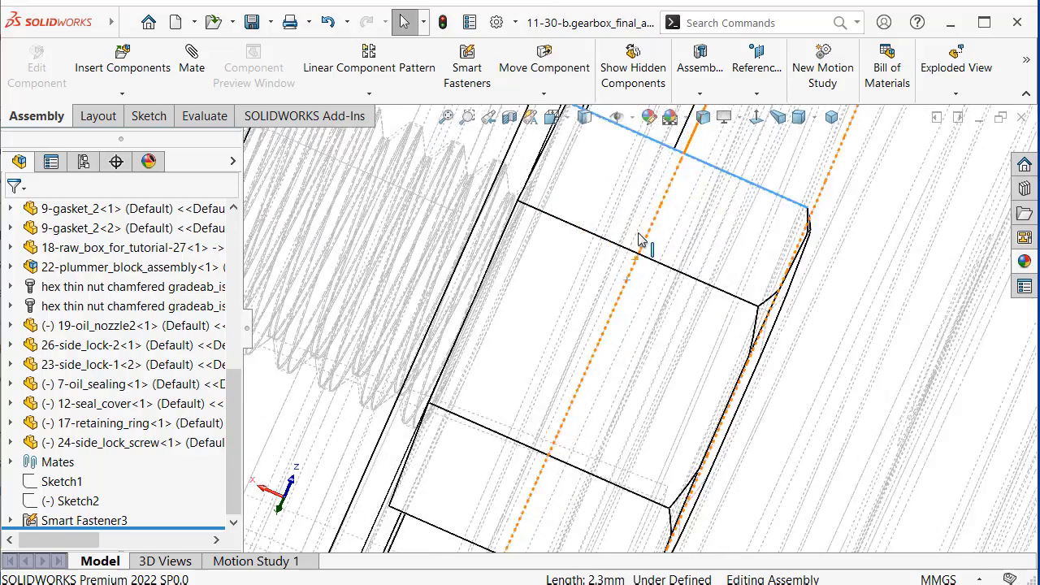
left_click(568, 277)
left_click_drag(582, 260, 590, 243)
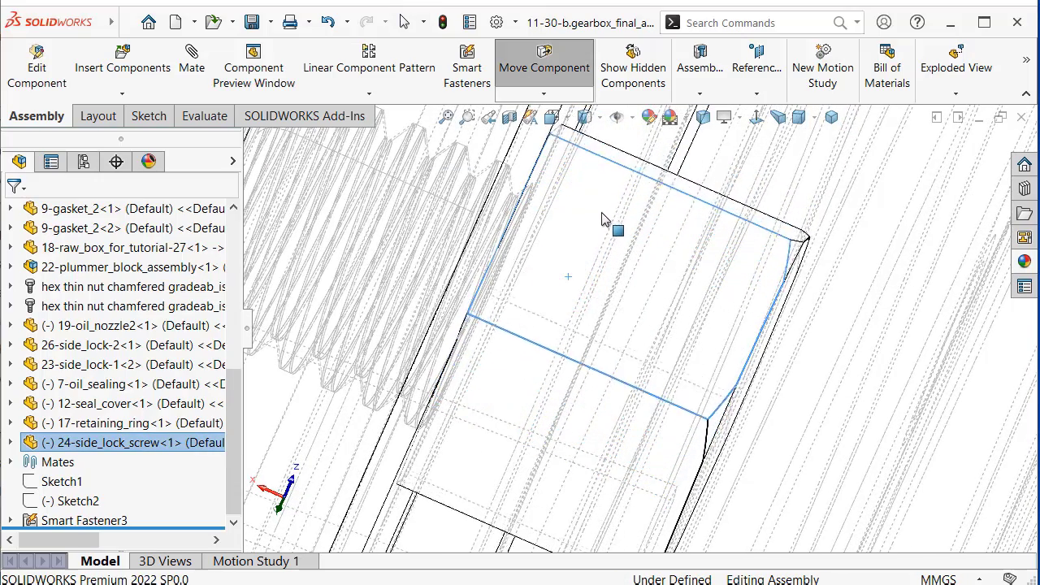
left_click_drag(604, 220, 590, 232)
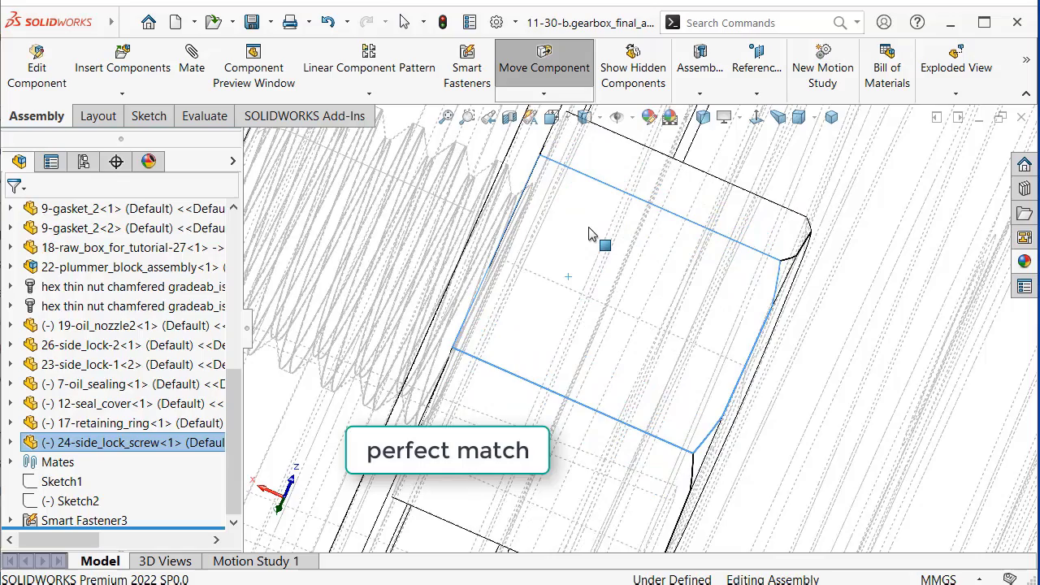
scroll(593, 233, "up", 2)
scroll(609, 244, "up", 2)
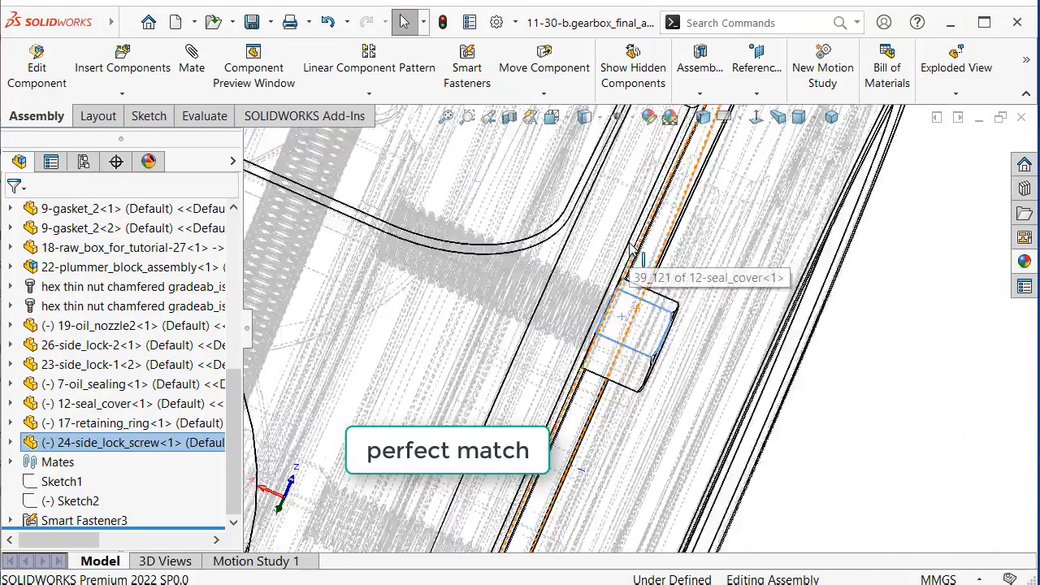
scroll(626, 250, "up", 2)
scroll(630, 252, "up", 2)
scroll(630, 252, "up", 3)
scroll(573, 185, "up", 2)
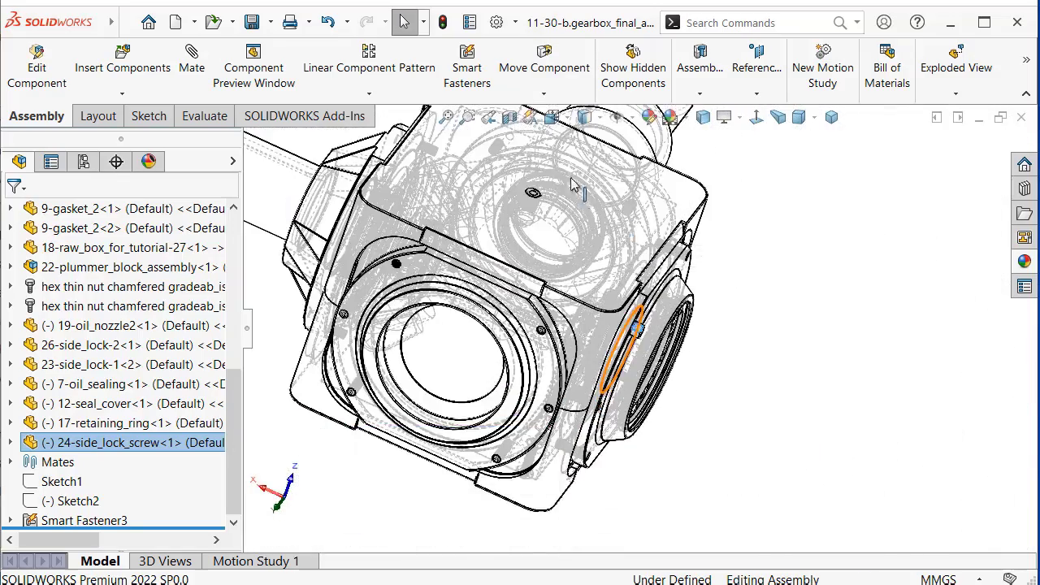
Fit the whole assembly in view, then return to the close-up of the gearbox.
left_click(603, 122)
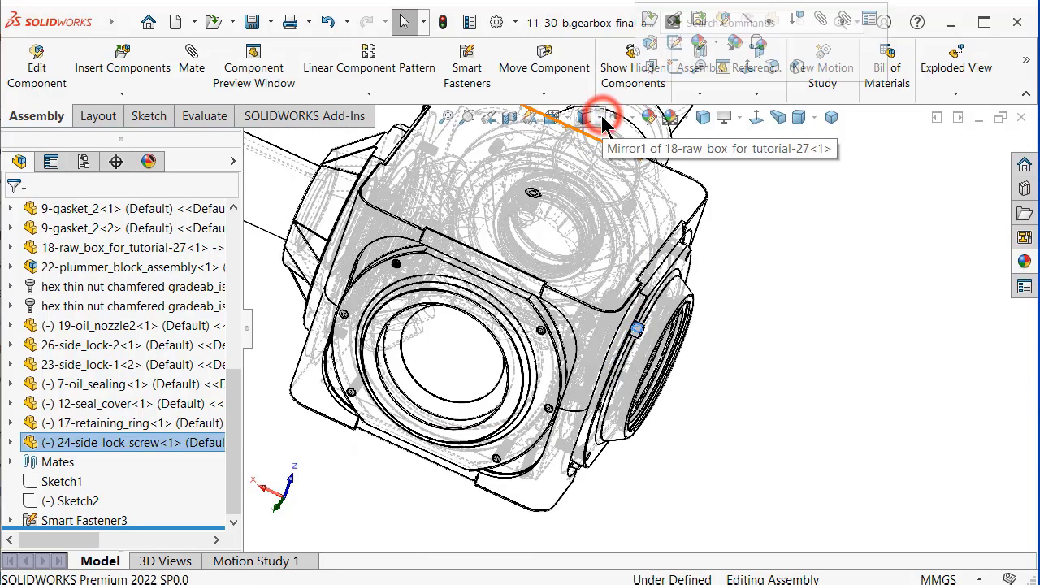
left_click(586, 139)
key("f")
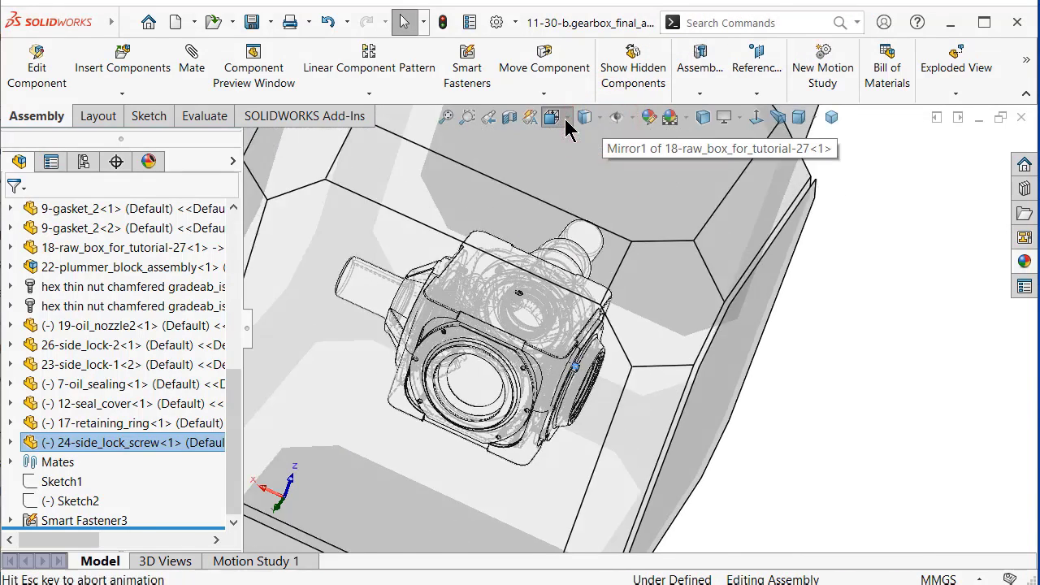
left_click(568, 122)
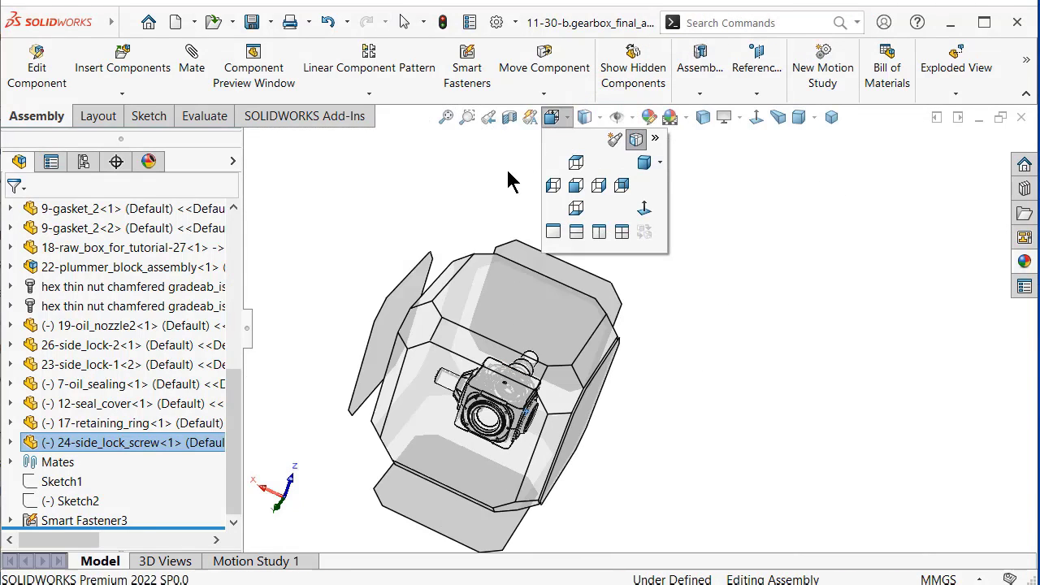
left_click(507, 169)
Switch to Shaded With Edges and orbit the model toward the bearing cover corner.
left_click(603, 119)
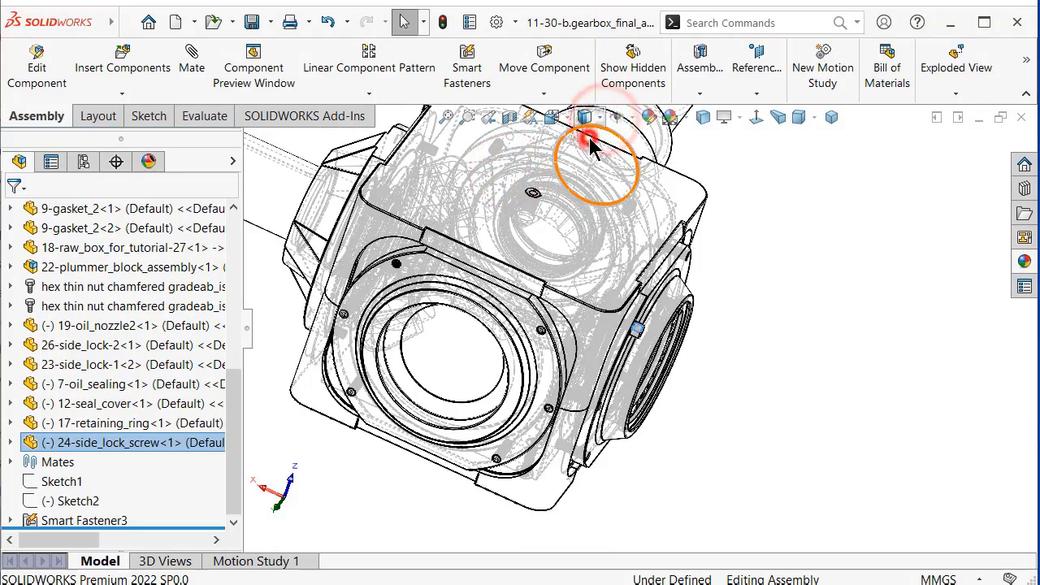
left_click(591, 144)
left_click(797, 209)
scroll(796, 209, "down", 5)
scroll(628, 404, "down", 3)
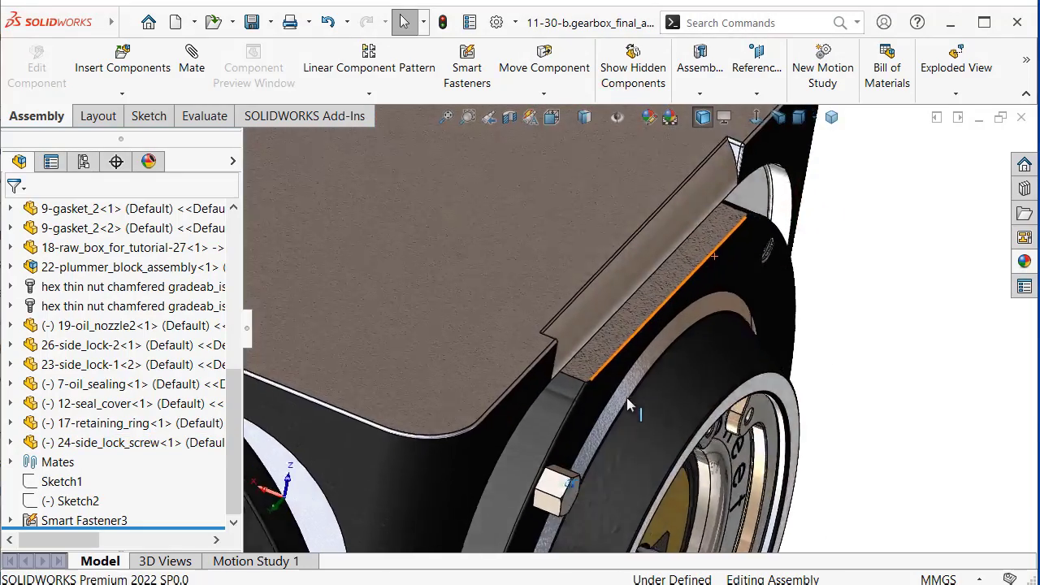
mouse_move(623, 397)
middle_mouse_down()
mouse_move(624, 416)
mouse_move(935, 293)
middle_mouse_up()
scroll(917, 341, "up", 3)
middle_click_drag(907, 334, 900, 333)
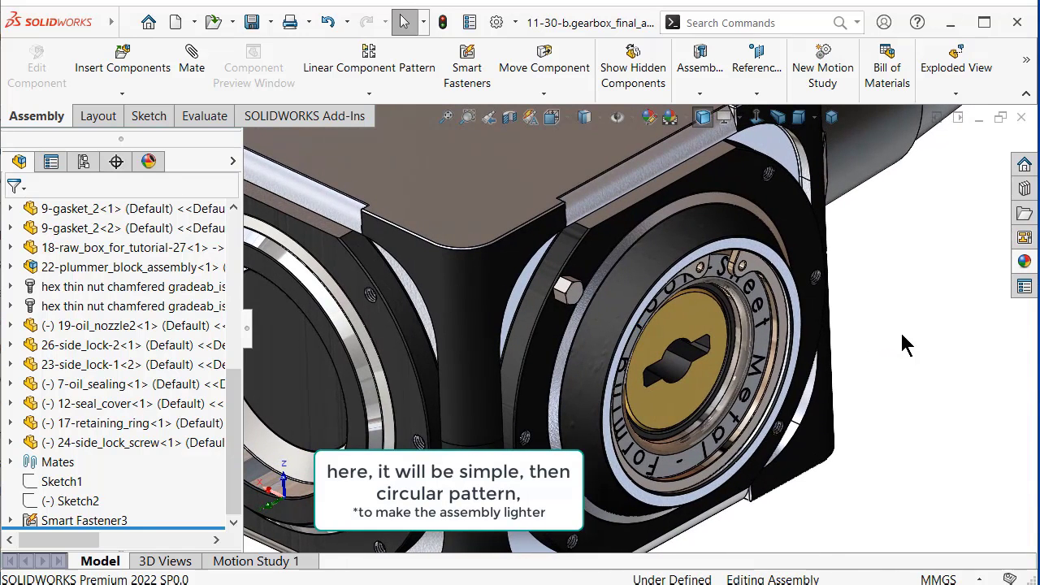
Set up a Circular Component Pattern of 24-side_lock_screw about the side lock face: 8 instances, equal spacing over 360°.
left_click(370, 96)
left_click(371, 134)
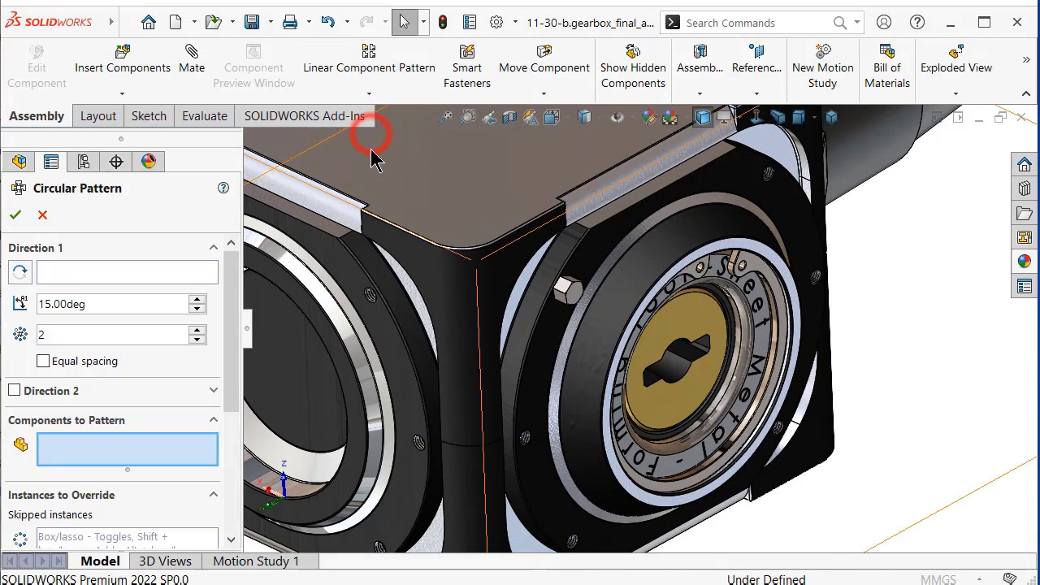
left_click(135, 273)
scroll(697, 246, "down", 2)
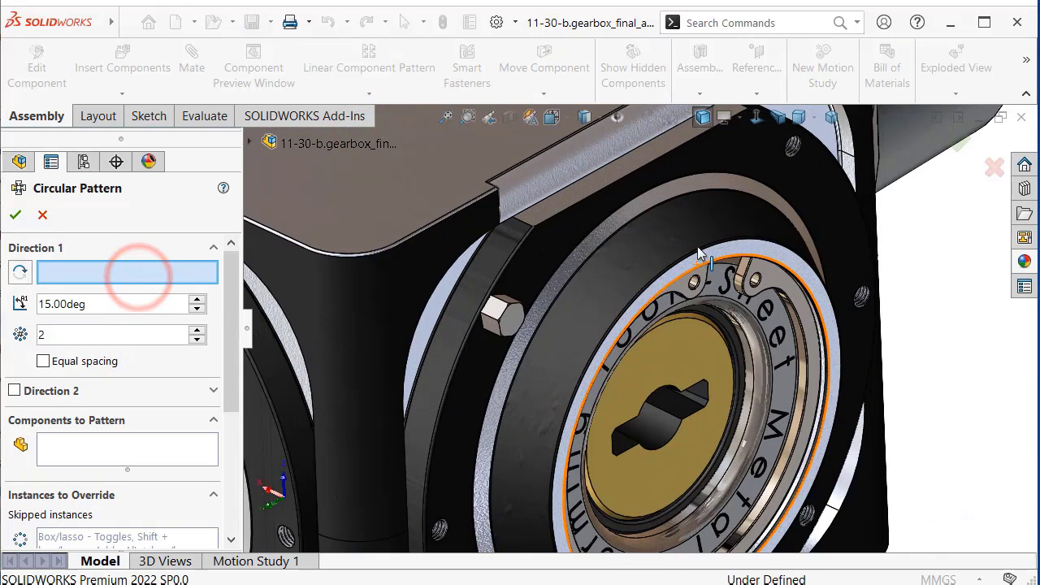
left_click(486, 275)
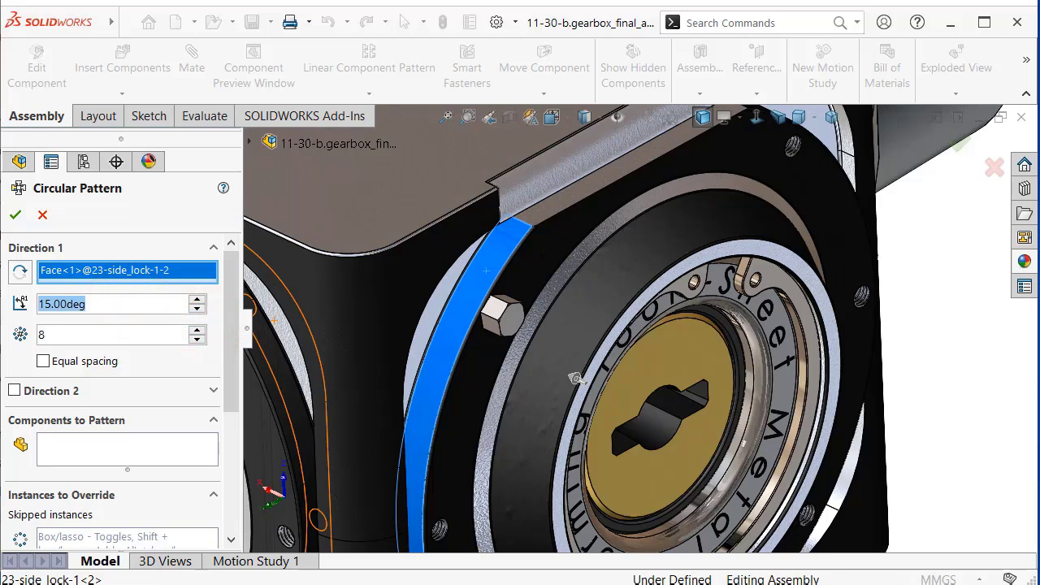
type("360")
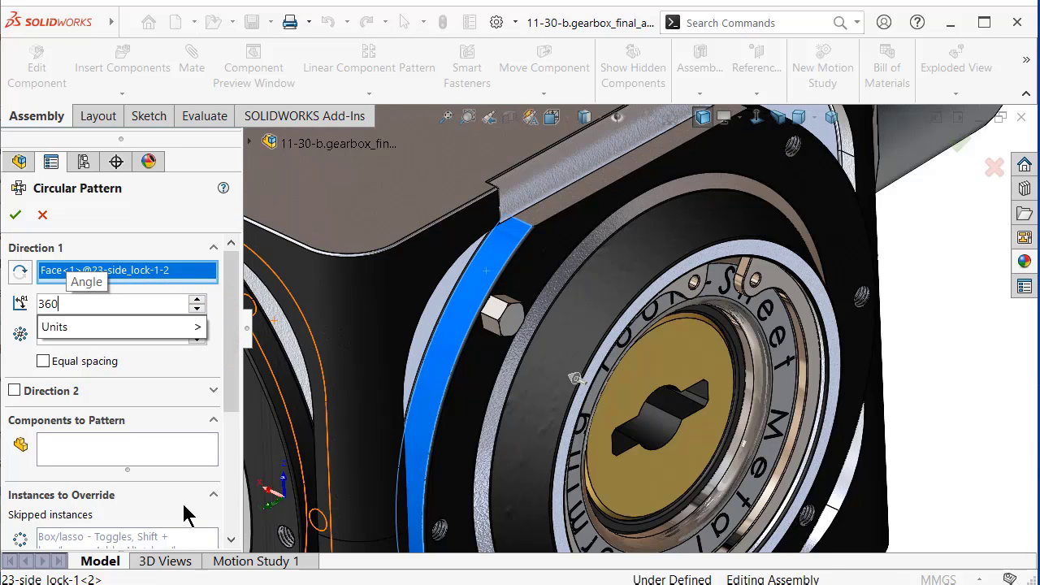
left_click(144, 442)
scroll(493, 324, "down", 3)
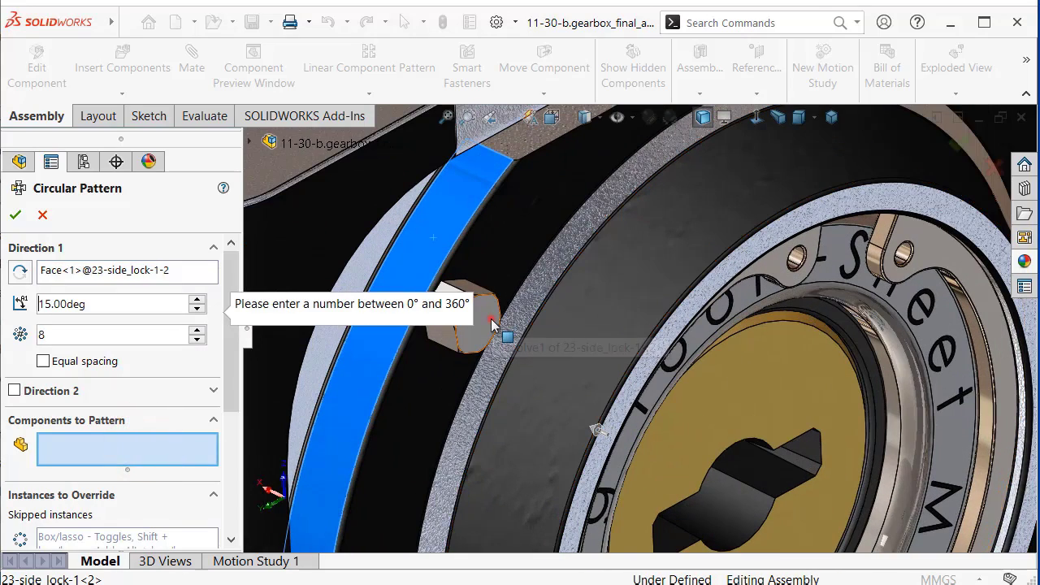
left_click(493, 323)
scroll(513, 317, "up", 5)
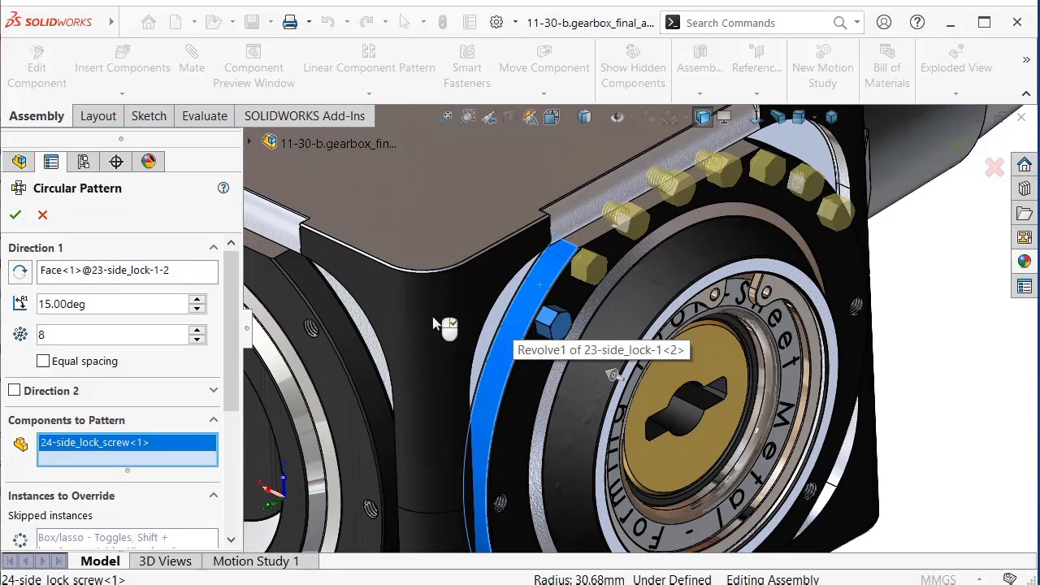
left_click(43, 362)
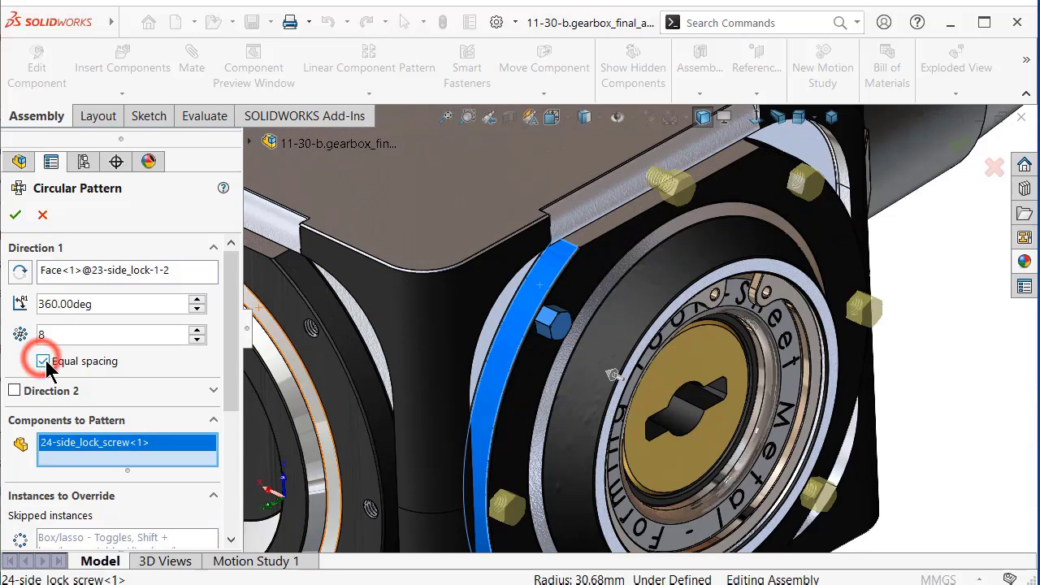
mouse_move(232, 350)
left_mouse_down()
mouse_move(228, 453)
mouse_move(220, 351)
left_mouse_up()
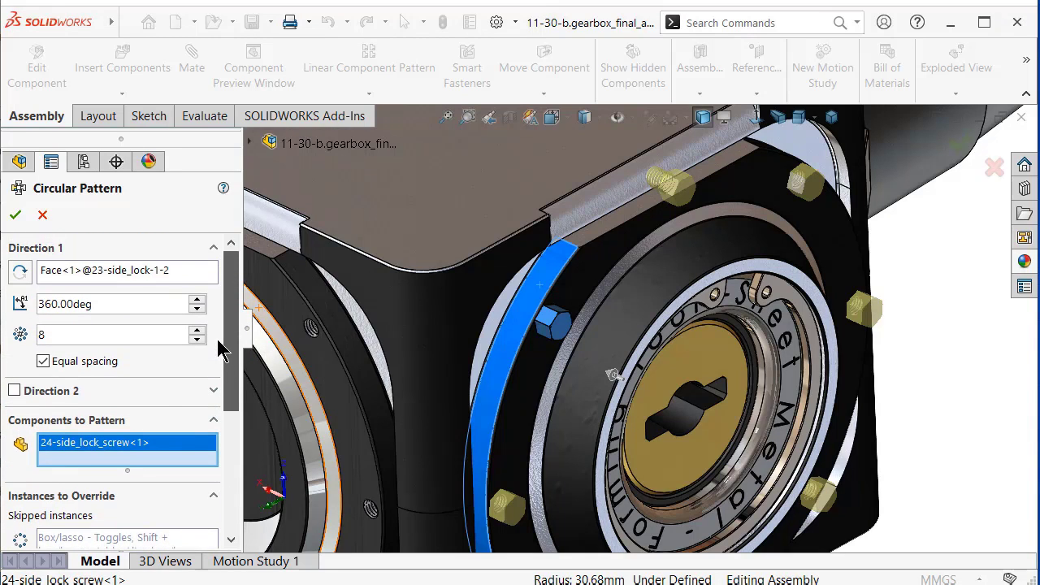
scroll(162, 390, "down", 3)
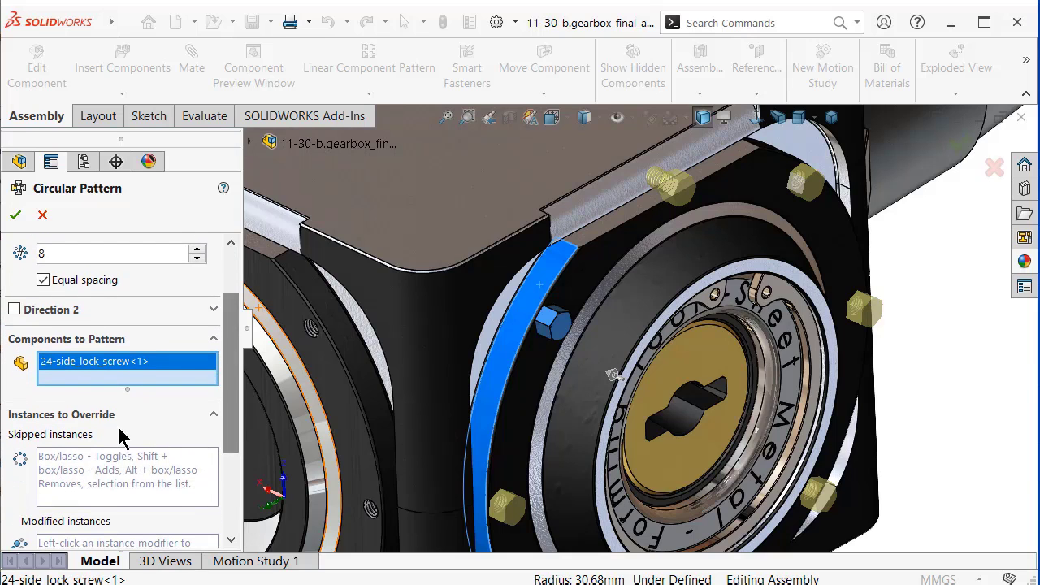
Skip pattern instances (D1,2) and (D1,6) and accept the circular pattern.
left_click(122, 463)
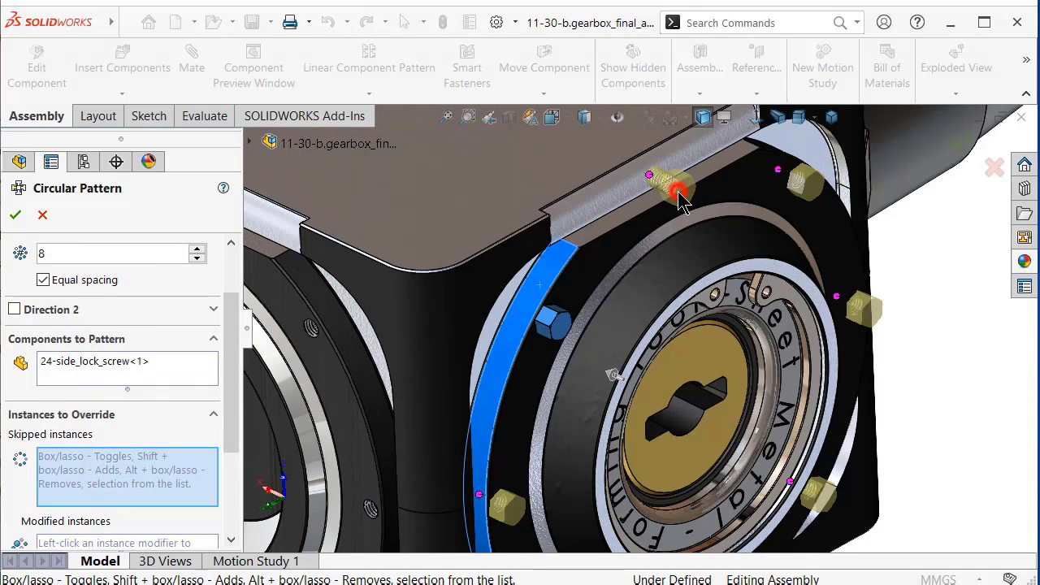
right_click(649, 177)
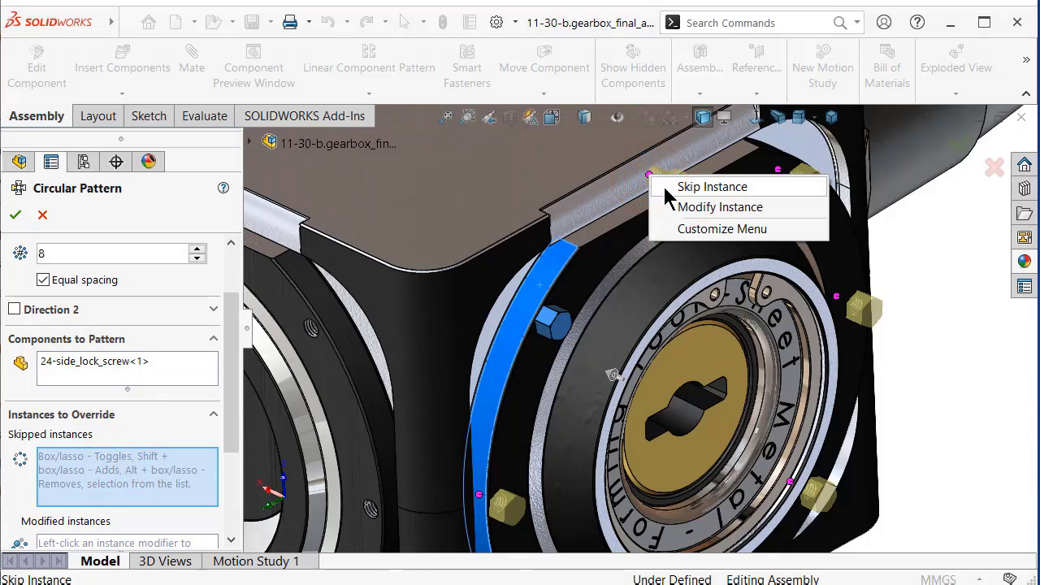
left_click(665, 189)
middle_click_drag(720, 239, 637, 457)
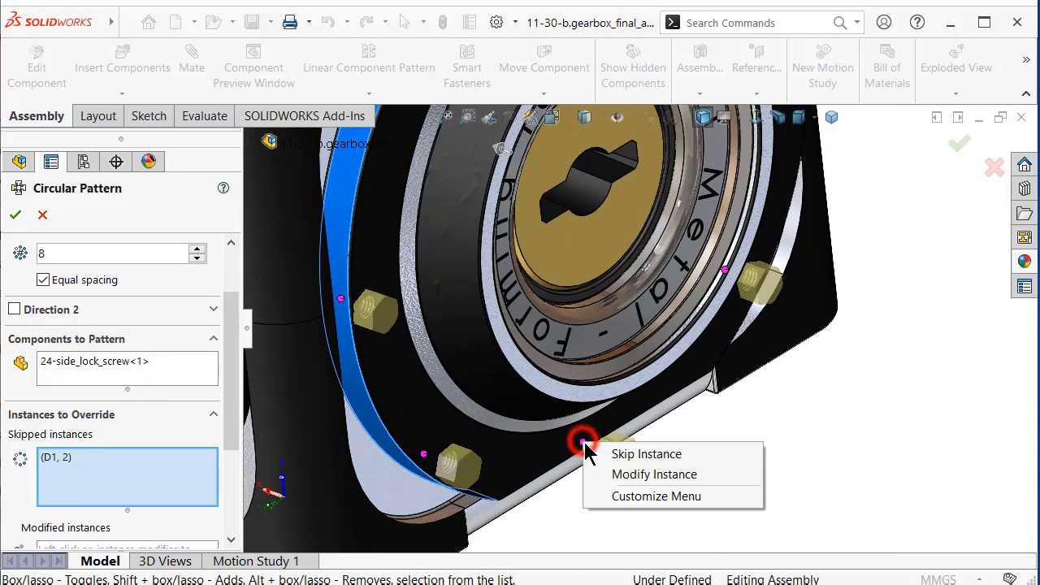
left_click(609, 454)
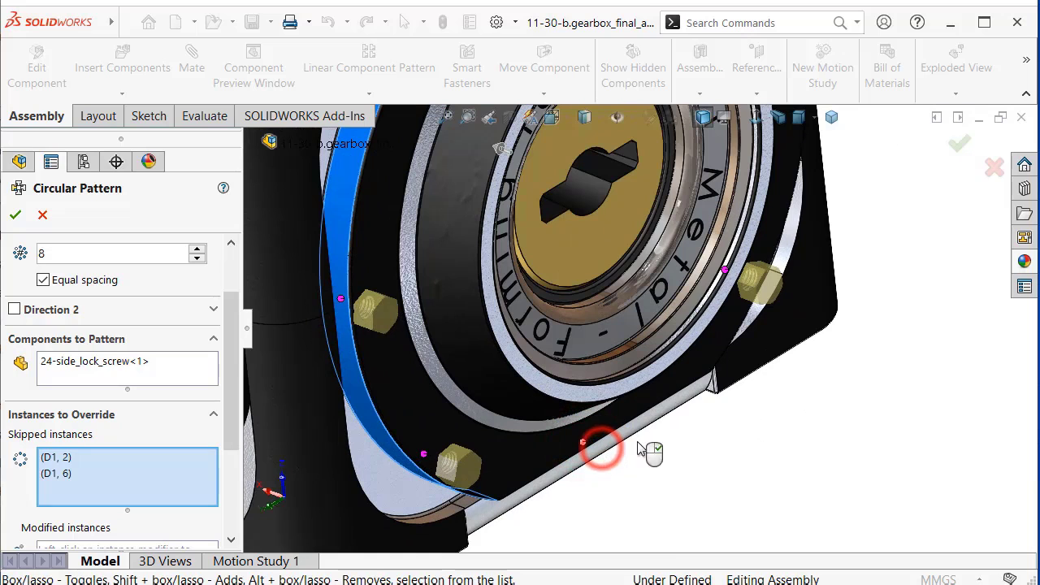
left_click(958, 147)
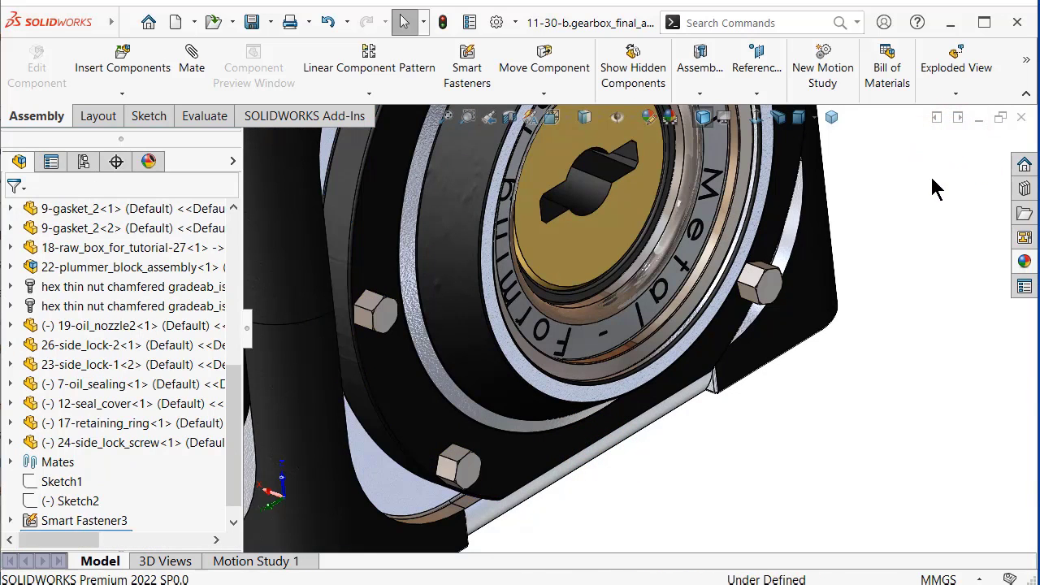
Rotate the gearbox toward a frontal view and toggle the Perspective projection.
scroll(890, 218, "up", 3)
scroll(885, 221, "up", 2)
scroll(838, 209, "down", 2)
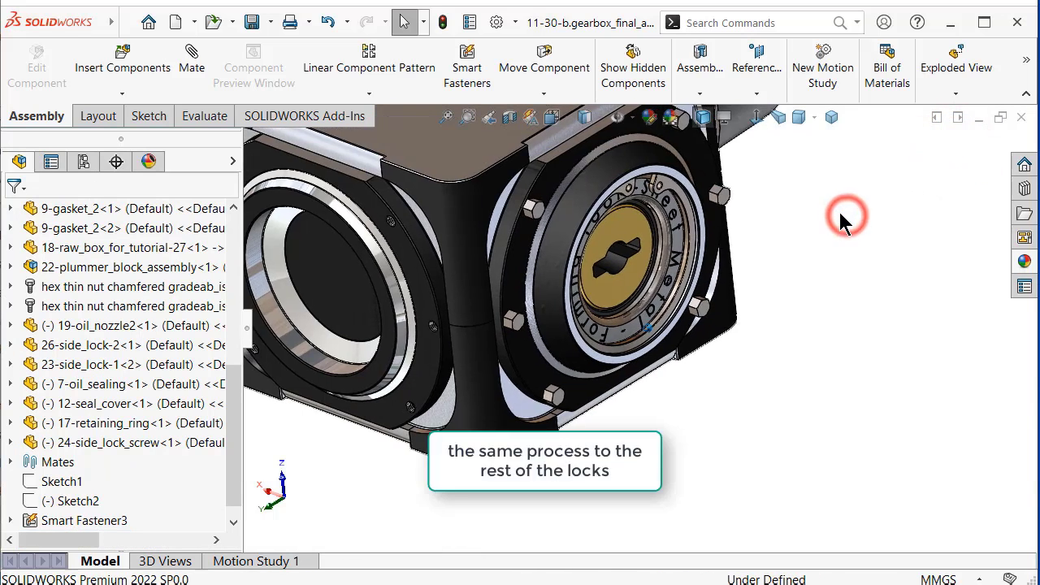
scroll(839, 215, "down", 2)
scroll(832, 225, "up", 2)
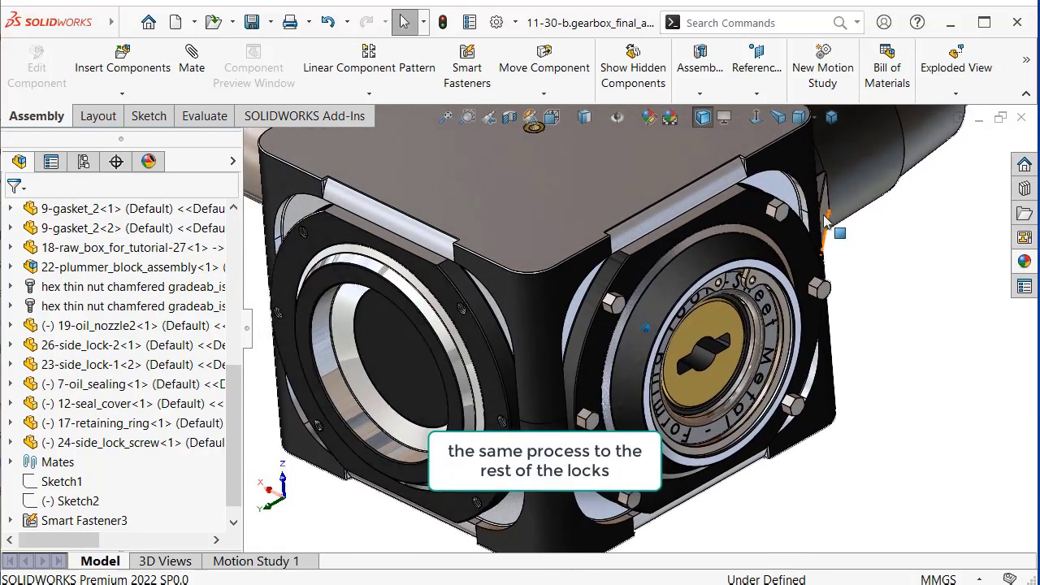
scroll(823, 219, "down", 2)
scroll(915, 289, "up", 2)
scroll(940, 360, "down", 1)
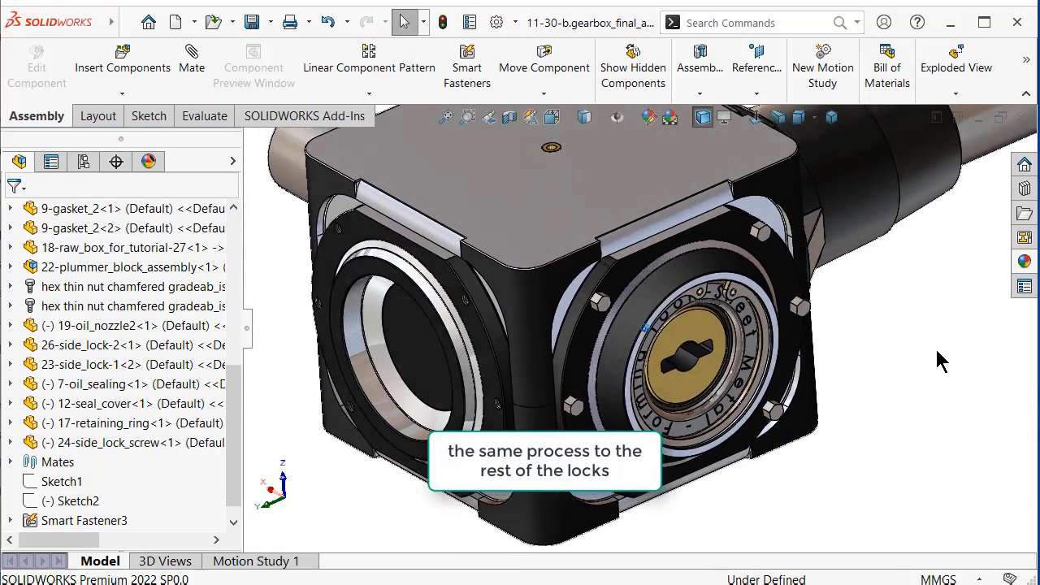
scroll(939, 360, "down", 2)
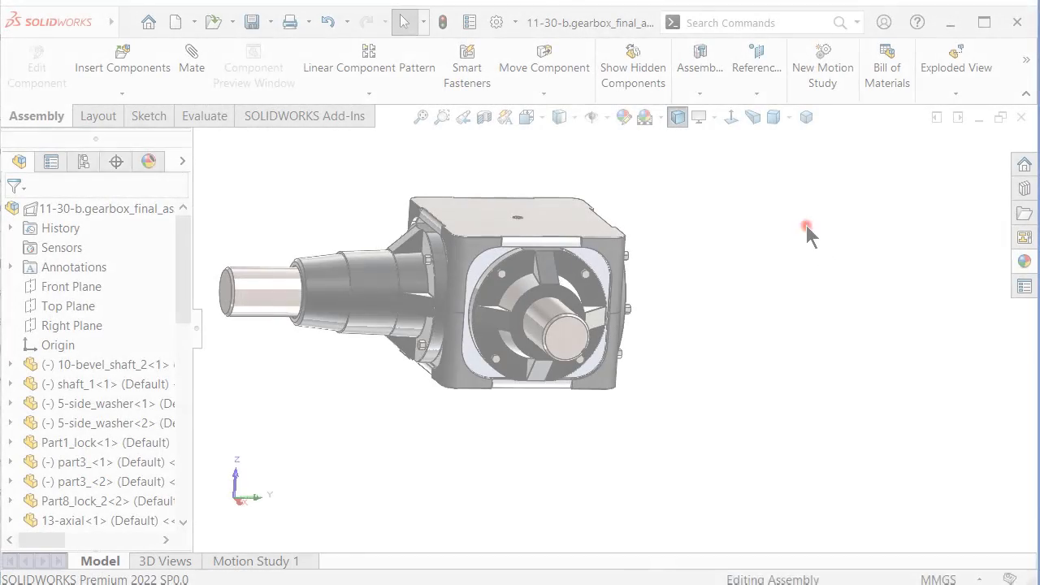
middle_click_drag(802, 223, 805, 236)
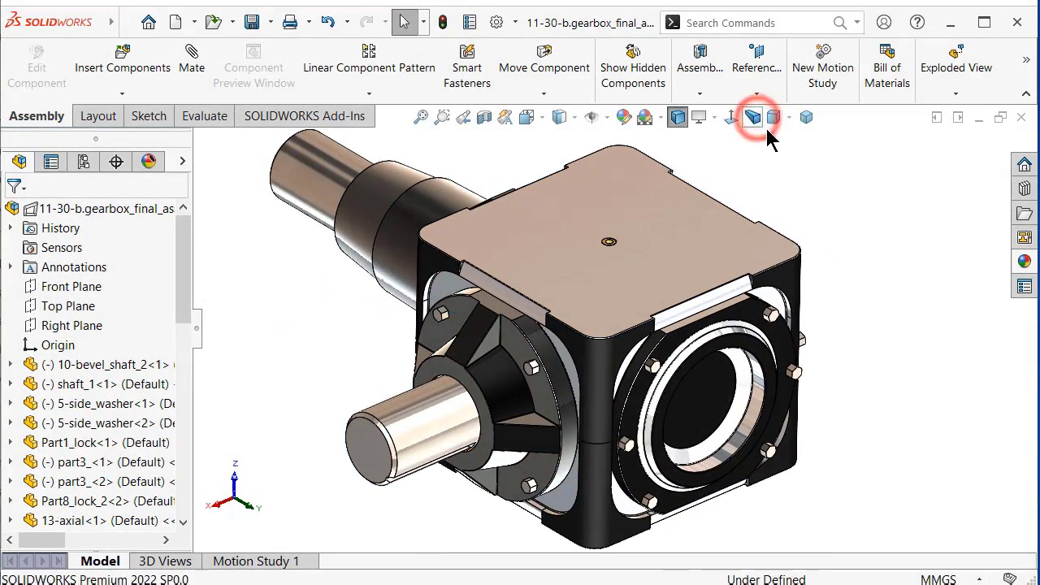
left_click(755, 122)
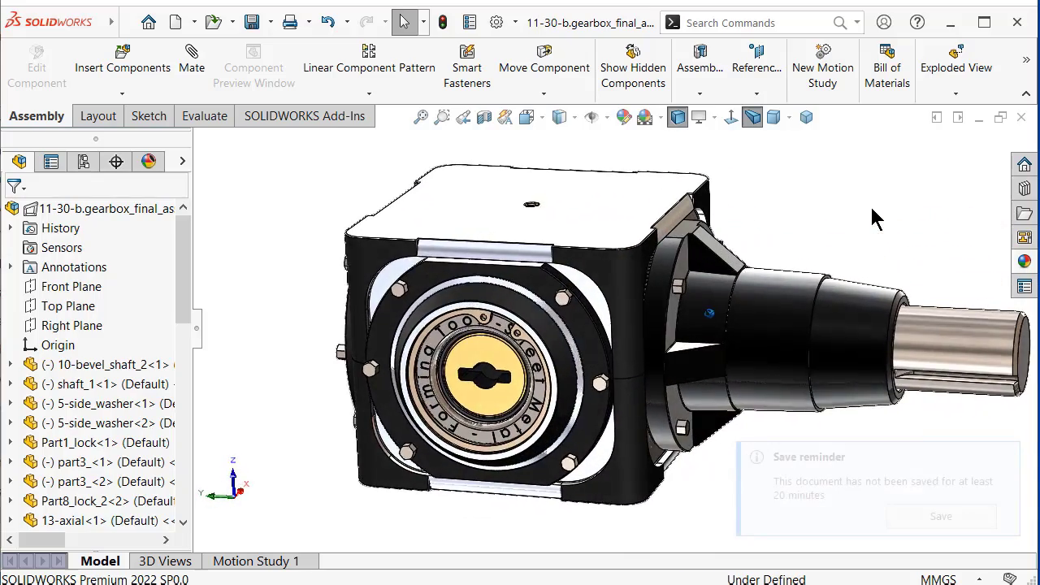
Save the assembly using 'Rebuild and save the document (recommended)', then select the raw box.
left_click(941, 516)
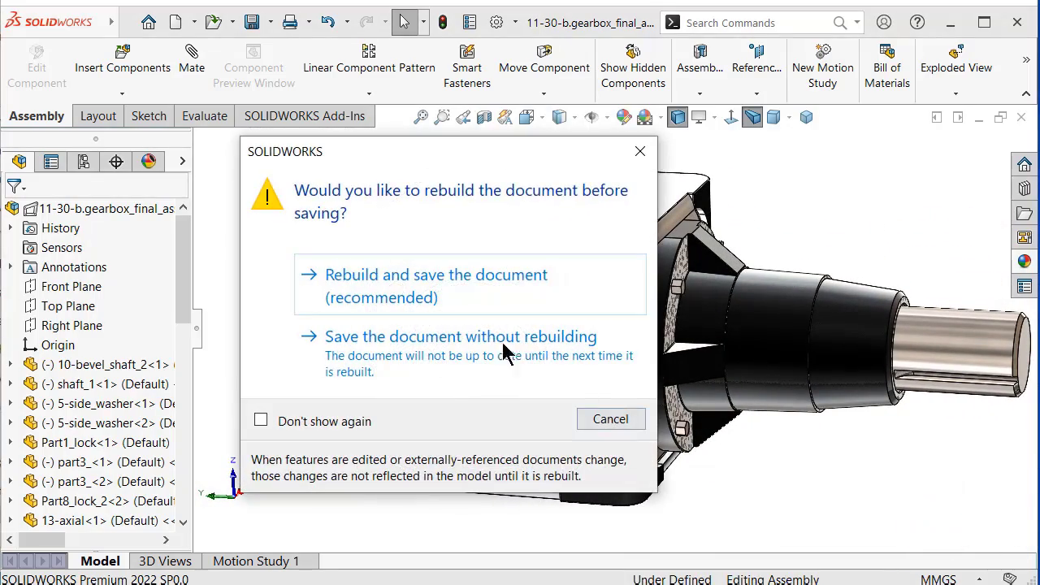
left_click(472, 297)
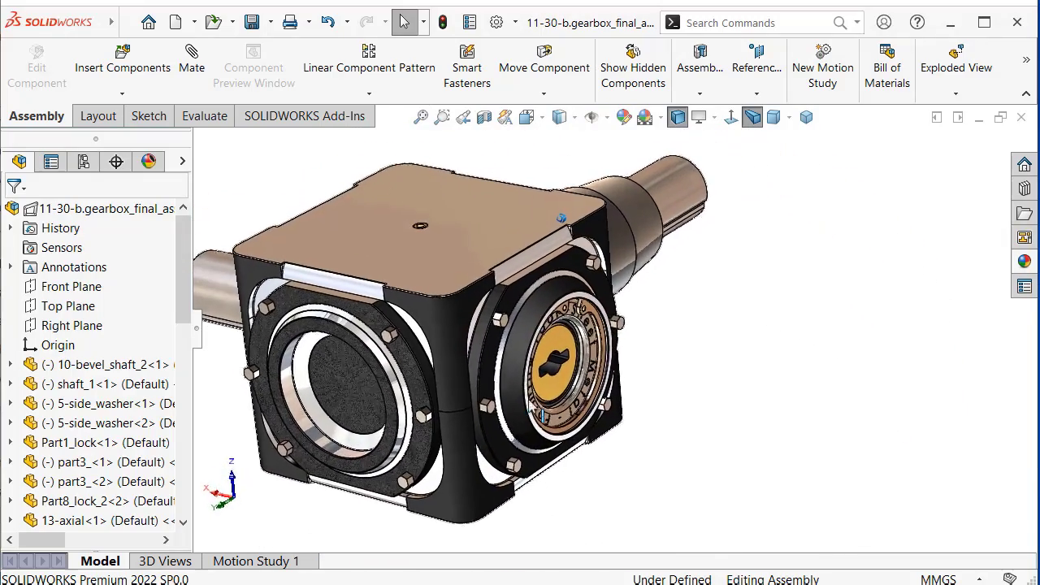
left_click(458, 324)
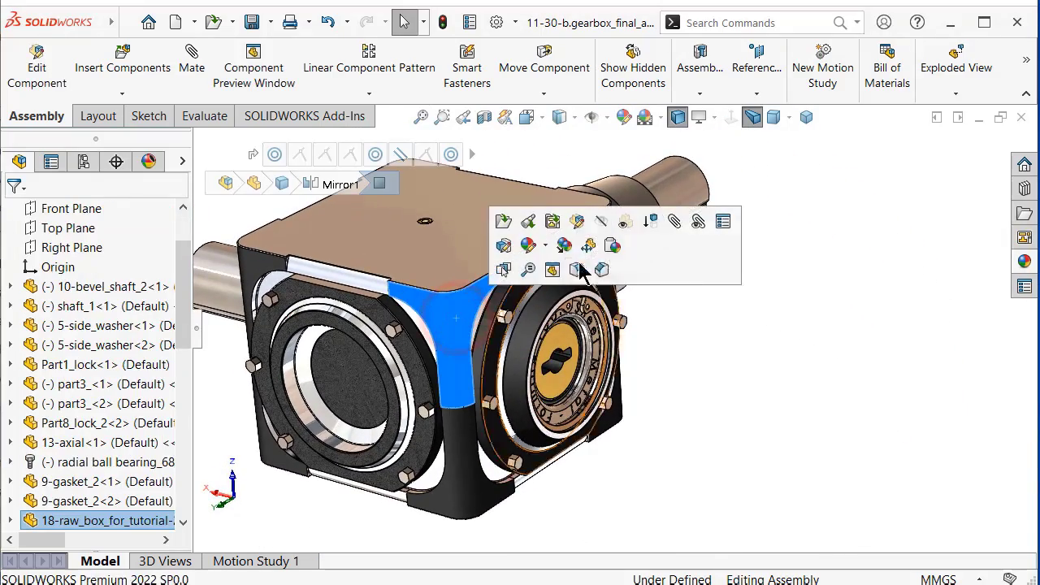
Make 18-raw_box transparent and collapse the FeatureManager tree to widen the model area.
left_click(618, 226)
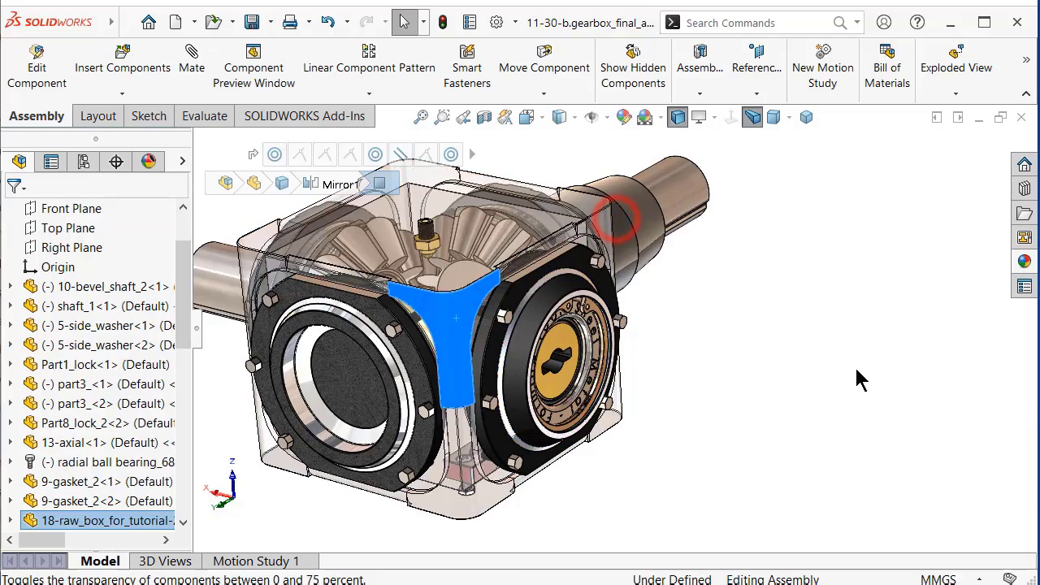
left_click(843, 365)
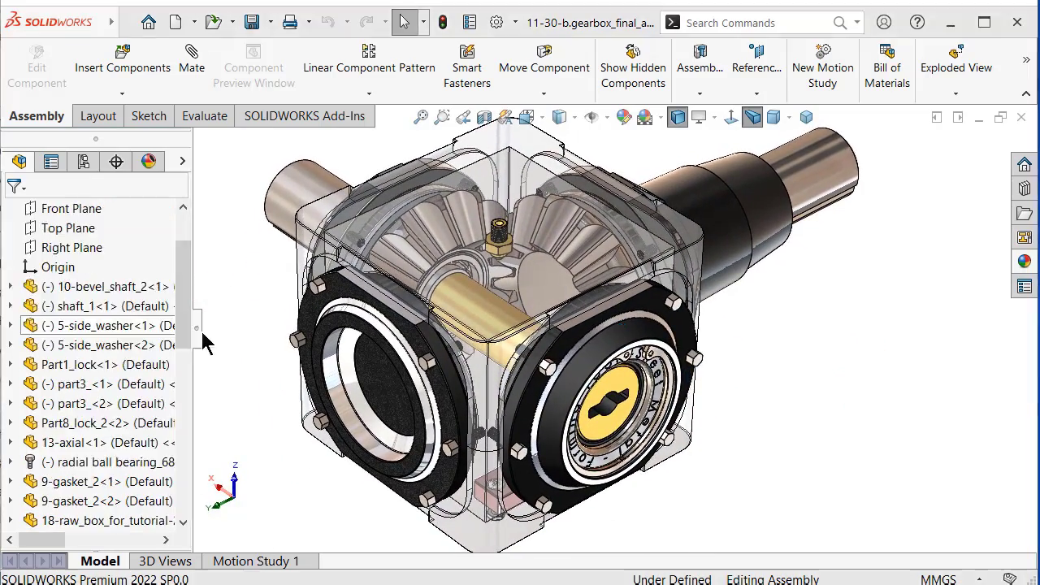
left_click(196, 333)
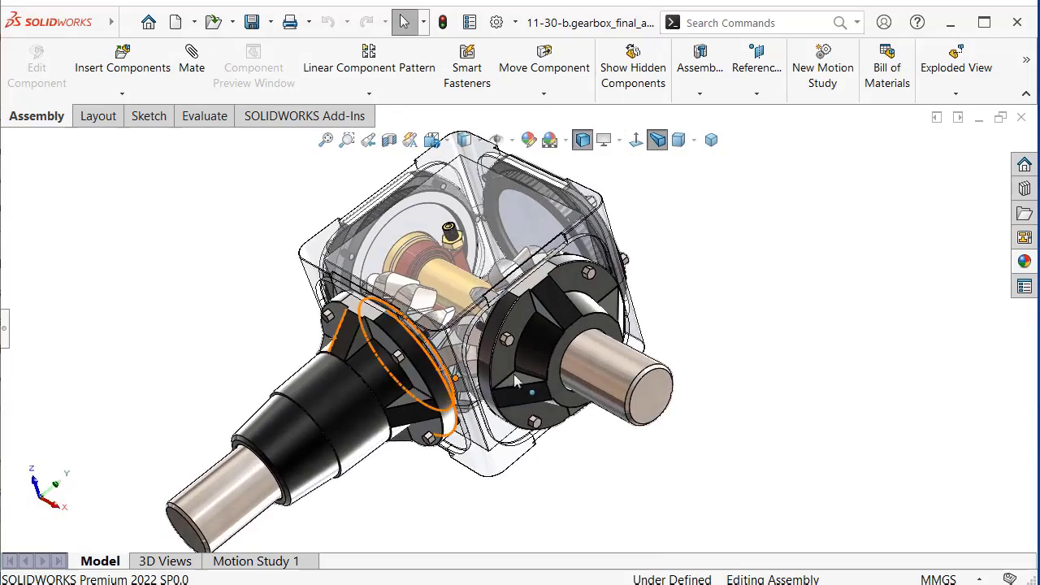
Select the output shaft and turn it to spin the bevel gears.
left_click(649, 417)
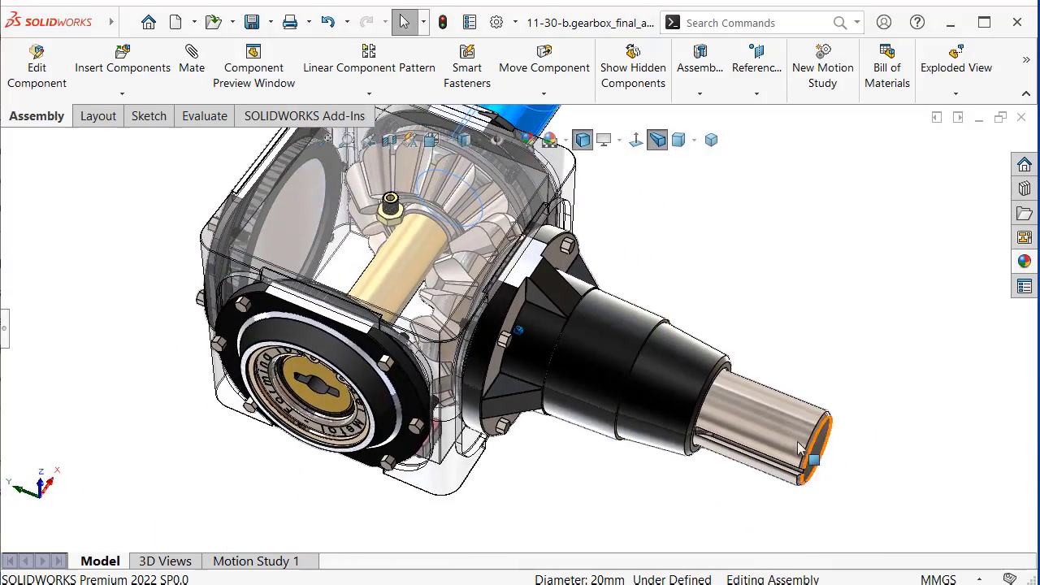
left_click(800, 447)
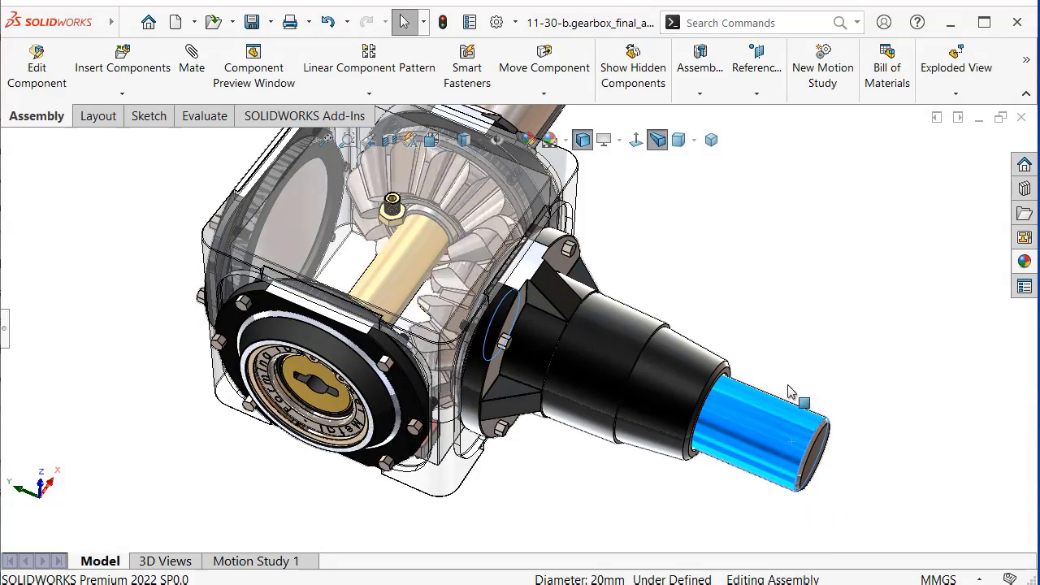
left_click_drag(863, 481, 843, 414)
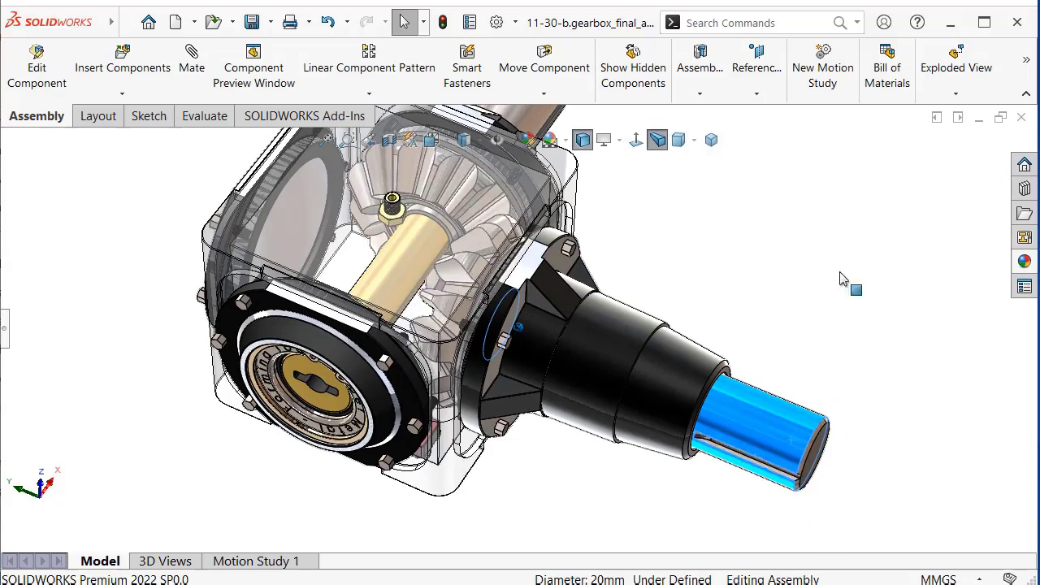
left_click(844, 241)
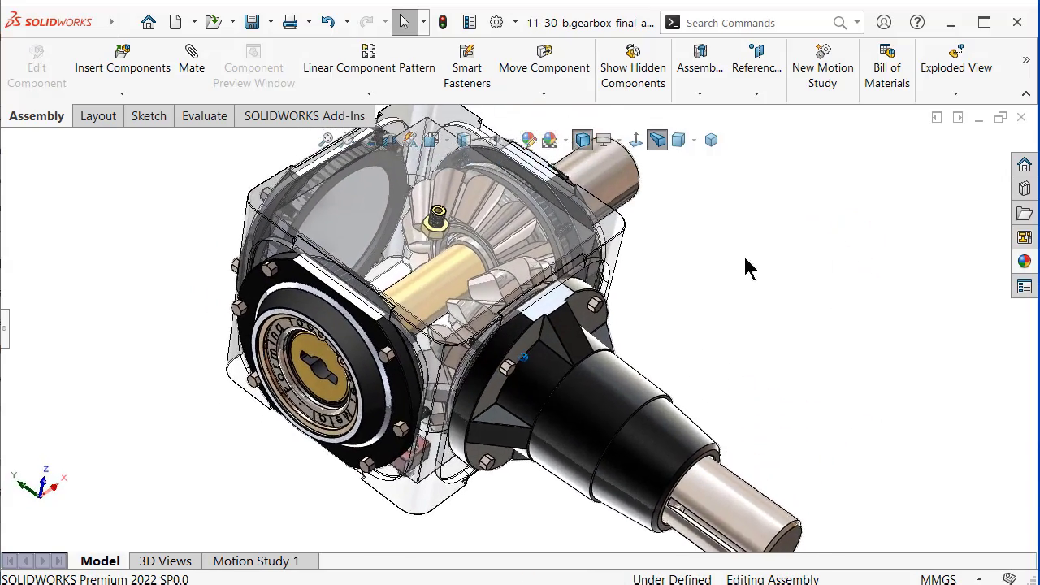
Expand the design tree and start a Section View with Section by Component enabled.
left_click(5, 329)
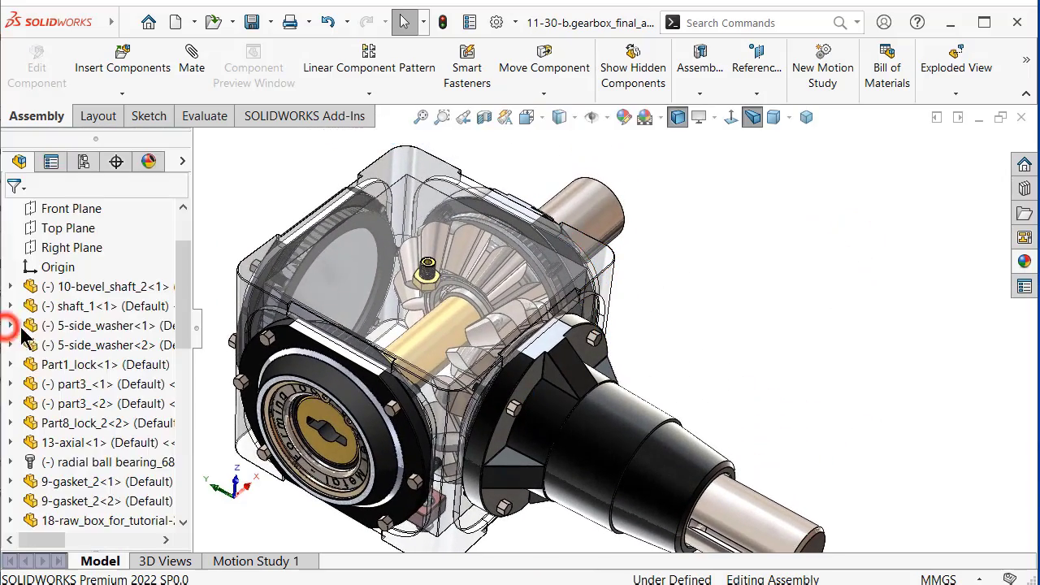
left_click(484, 119)
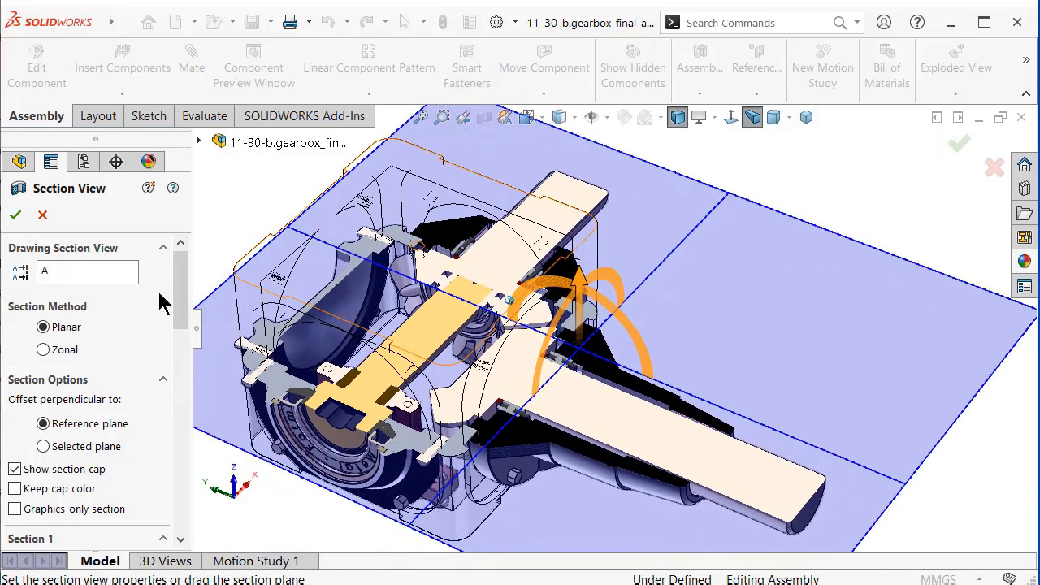
left_click_drag(181, 286, 186, 399)
Exclude 13-axial, shaft_1 and 10-bevel_shaft_2 from the section cut.
left_click(122, 439)
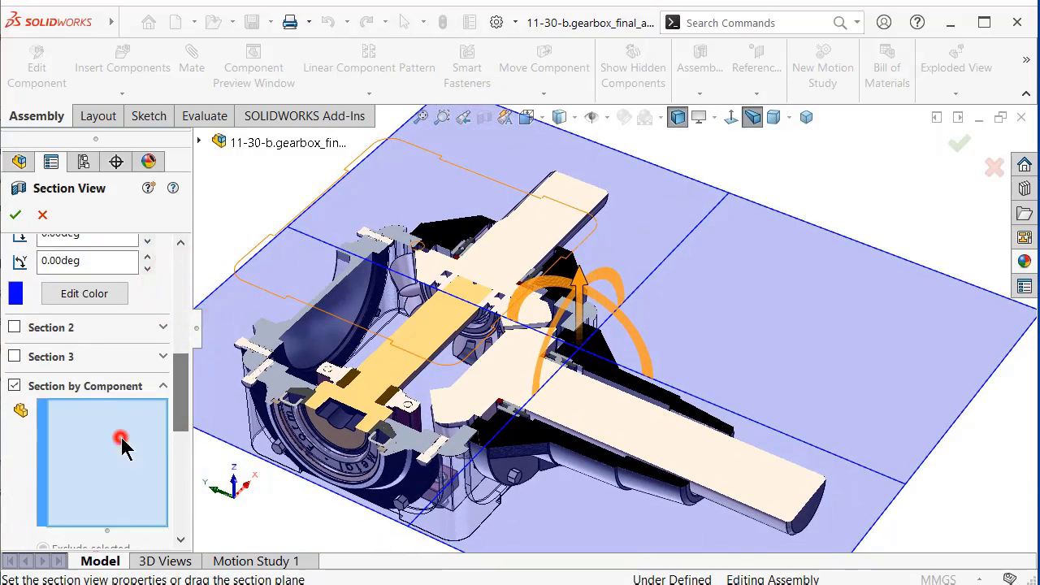
left_click(415, 356)
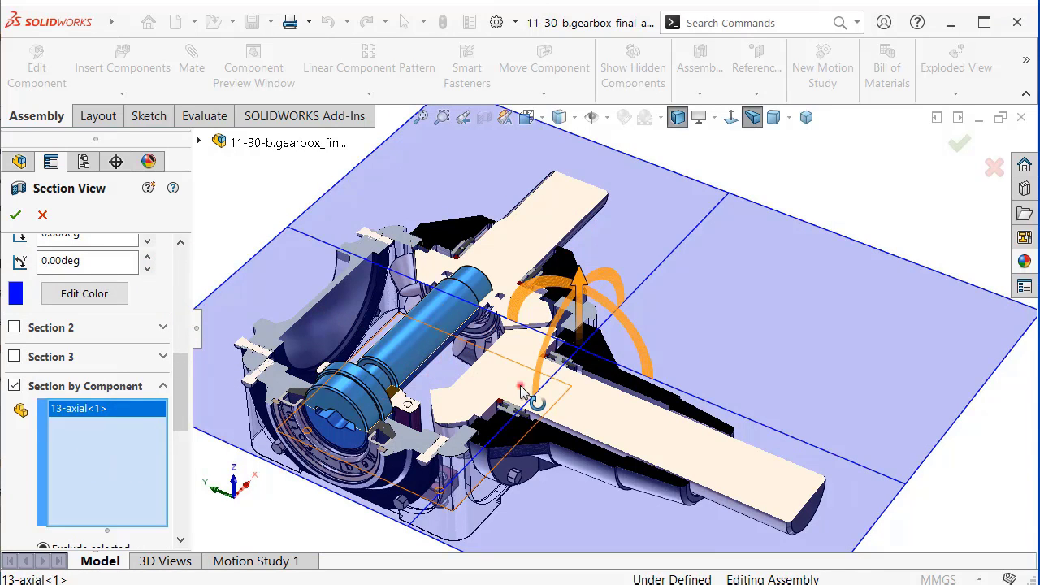
left_click_drag(521, 387, 551, 253)
left_click(556, 226)
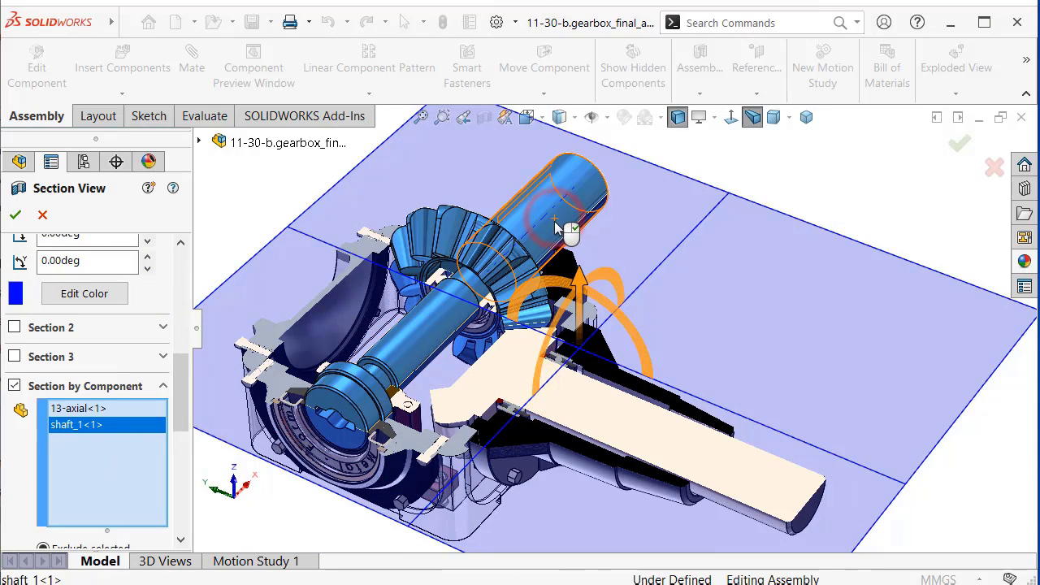
left_click(759, 485)
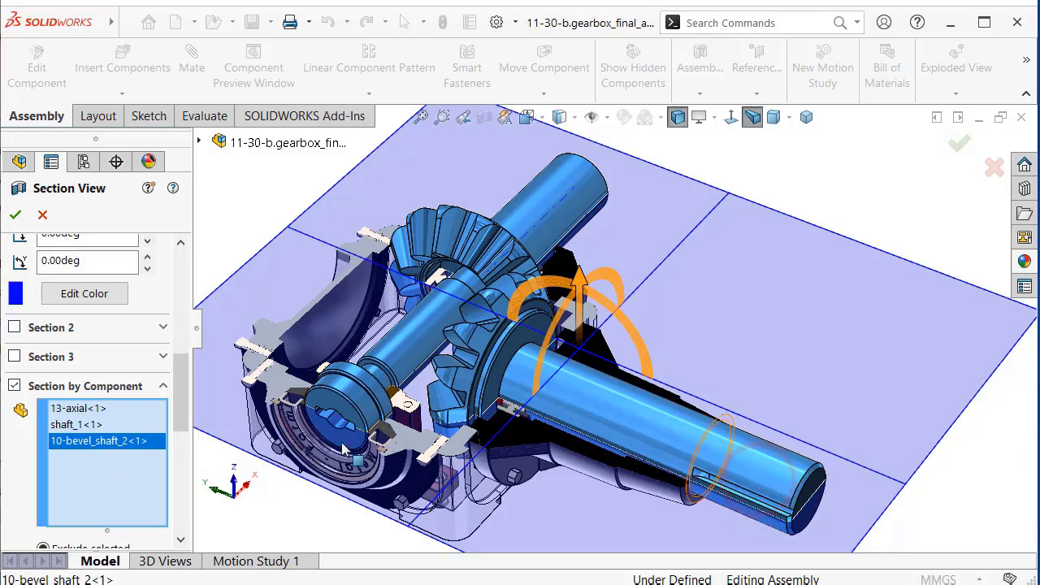
scroll(343, 449, "down", 2)
scroll(395, 422, "down", 2)
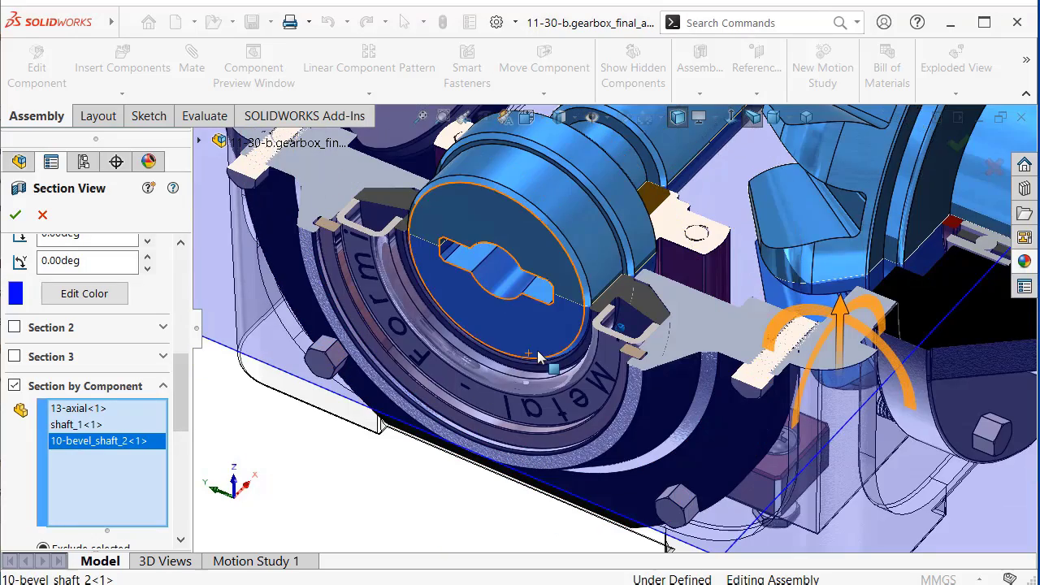
scroll(538, 358, "down", 1)
scroll(537, 361, "down", 3)
scroll(601, 293, "down", 3)
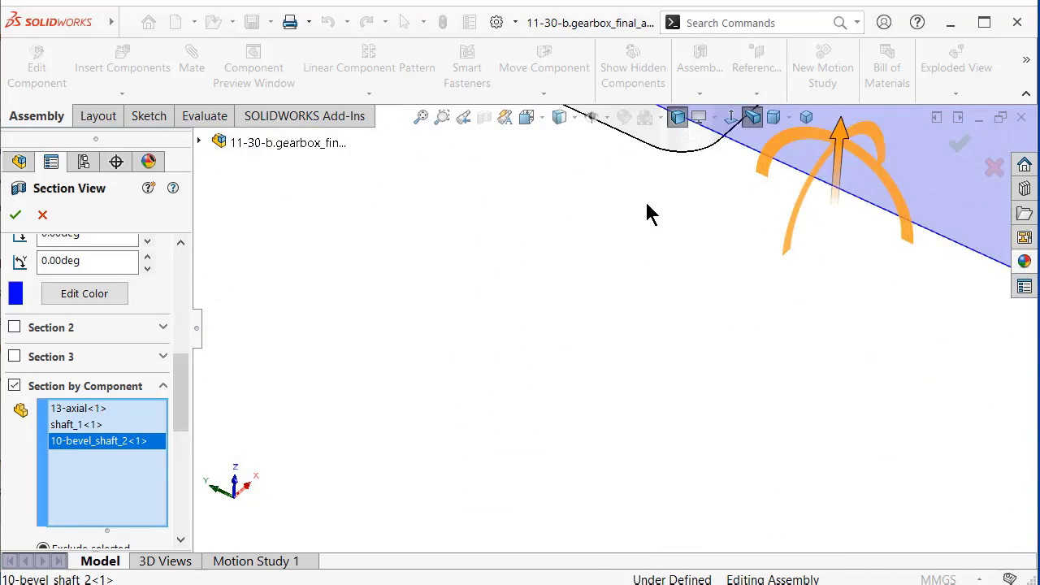
scroll(648, 213, "up", 5)
scroll(658, 219, "up", 2)
scroll(659, 219, "up", 1)
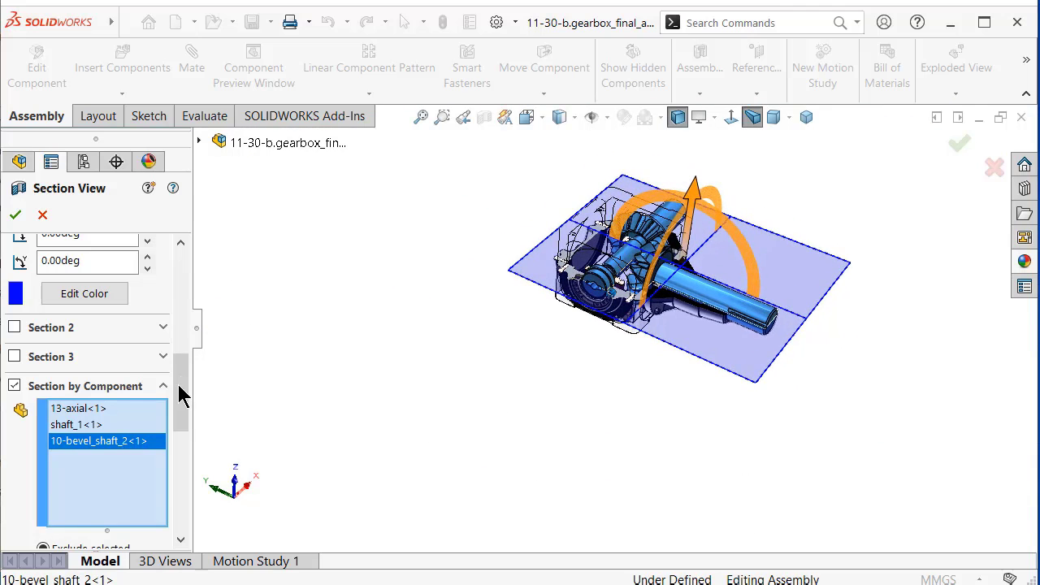
left_click_drag(181, 396, 186, 450)
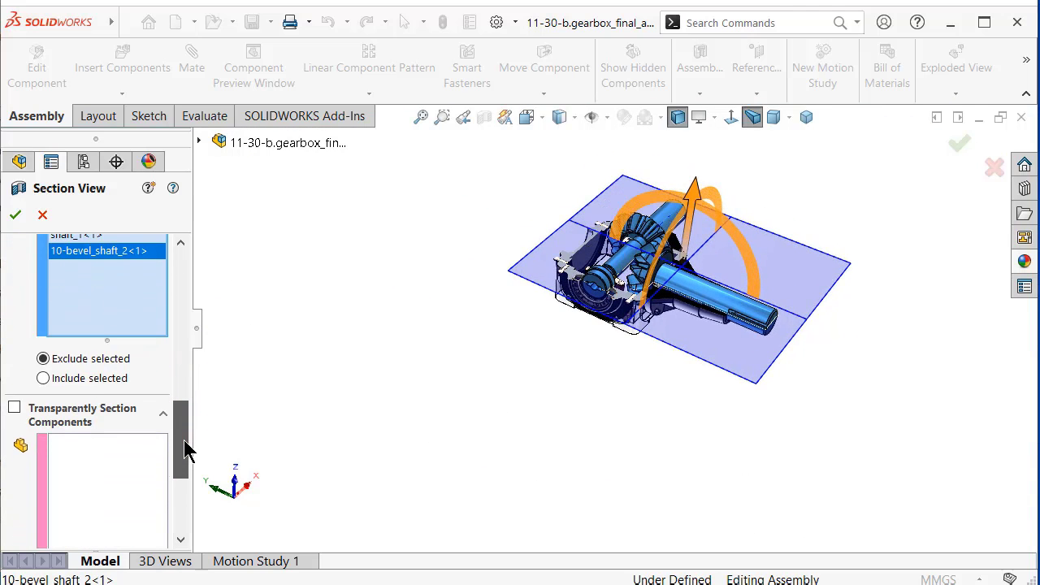
left_click_drag(186, 450, 187, 445)
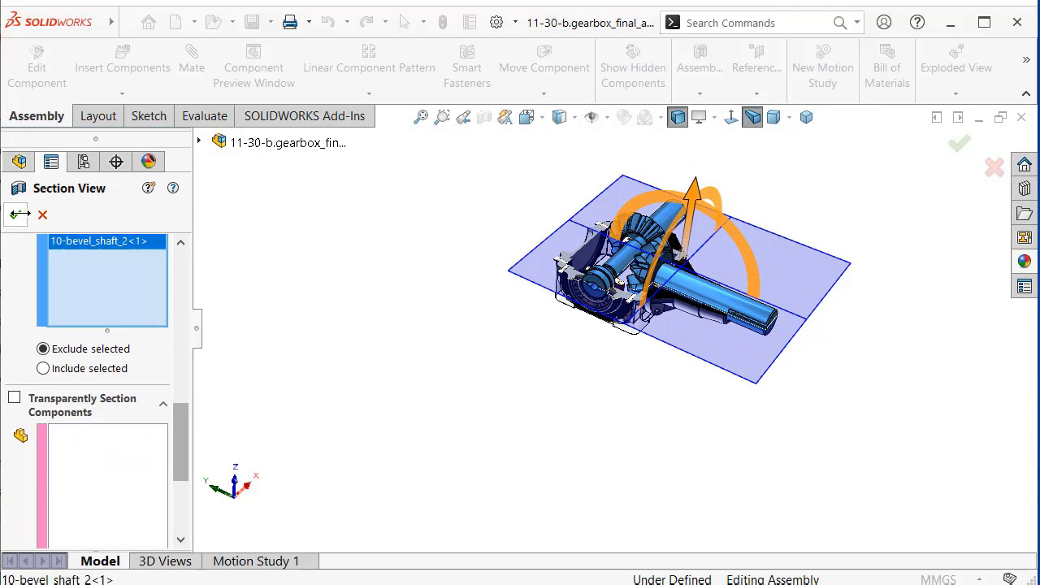
Apply the section view, turn the shaft to spin the bevel gears, and reopen Section View settings.
left_click(19, 216)
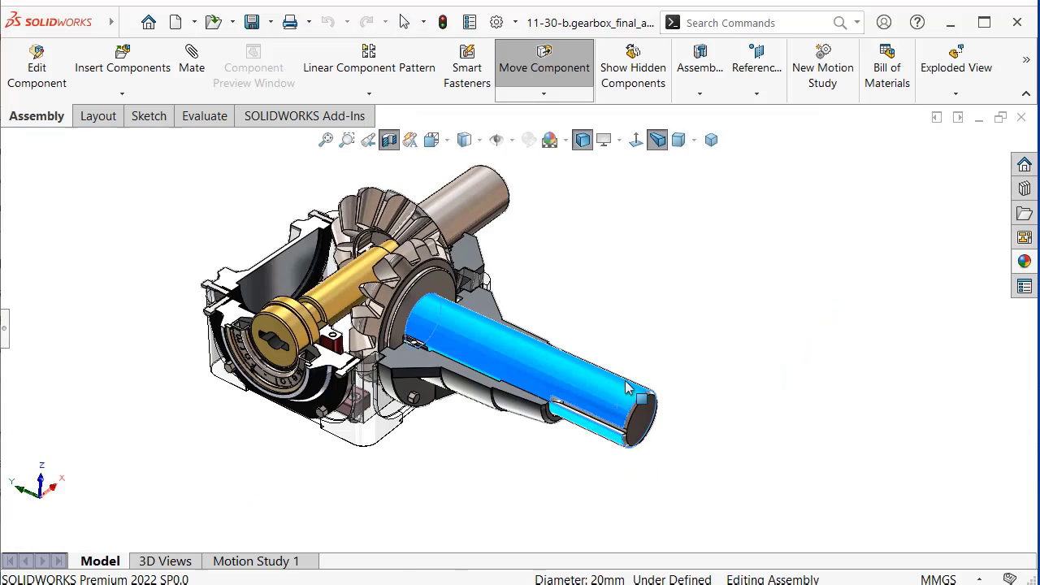
mouse_move(628, 389)
left_mouse_down()
mouse_move(661, 429)
mouse_move(638, 425)
mouse_move(674, 429)
mouse_move(625, 451)
left_mouse_up()
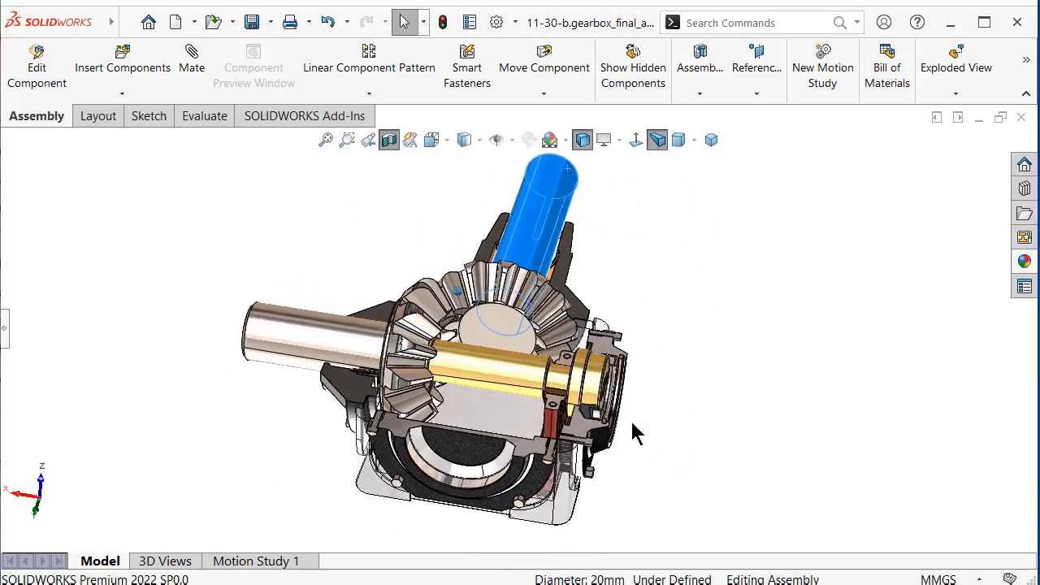
scroll(636, 433, "down", 5)
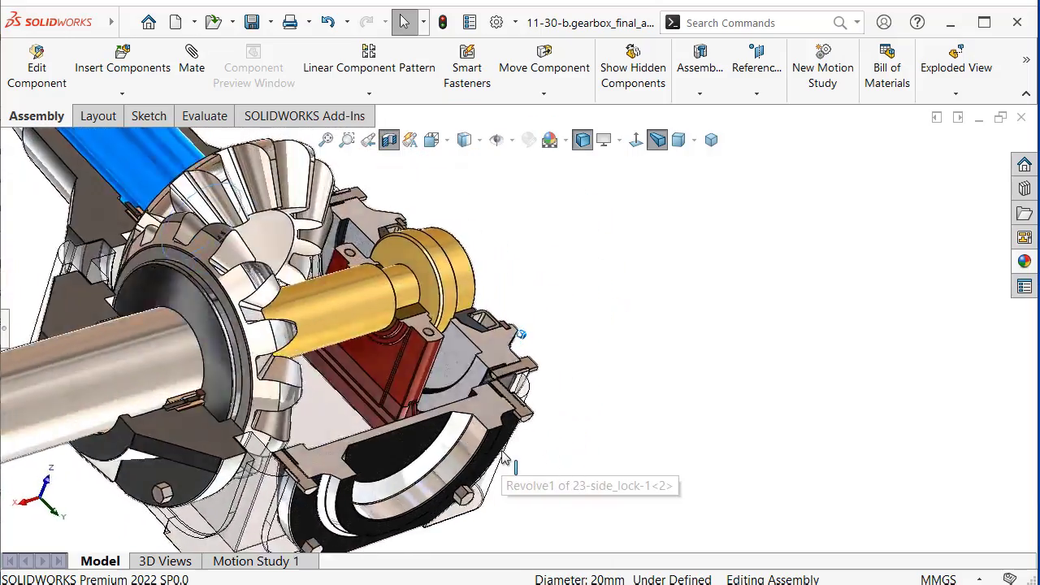
left_click(391, 143)
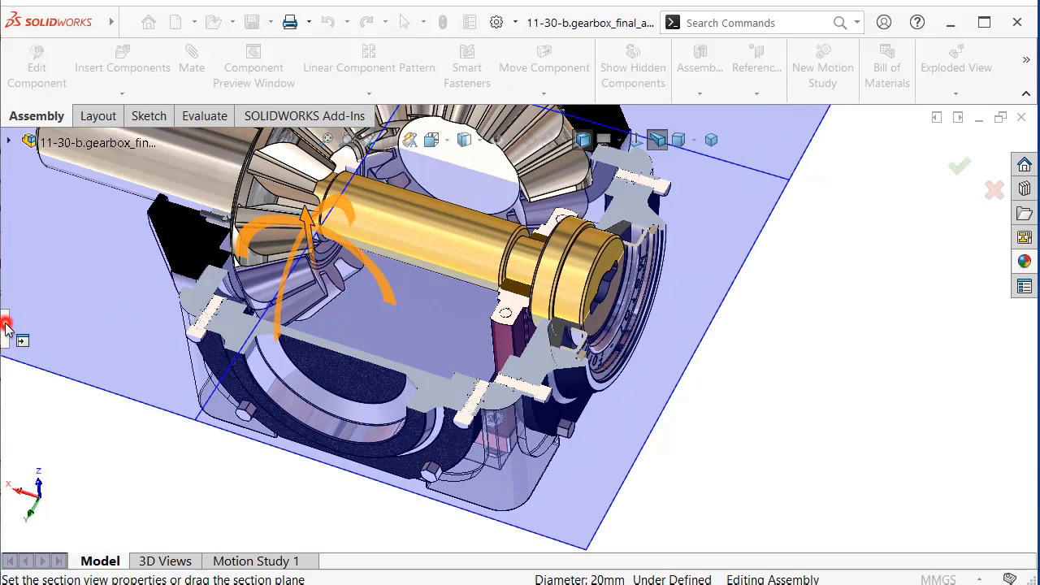
Pick the plummer block in the model as a component to exclude from the section cut.
left_click(6, 325)
left_click_drag(182, 288, 173, 404)
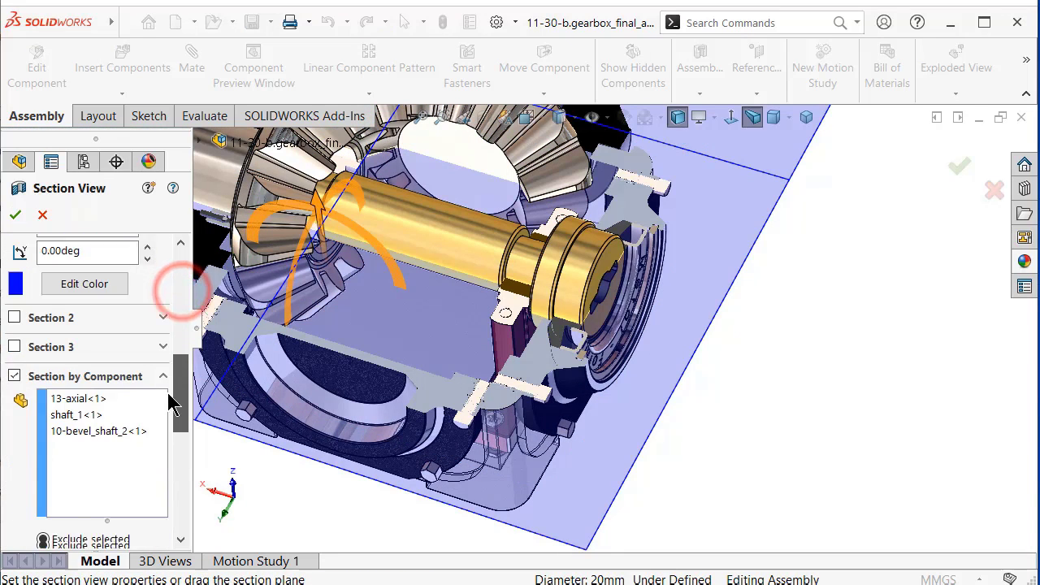
left_click(130, 433)
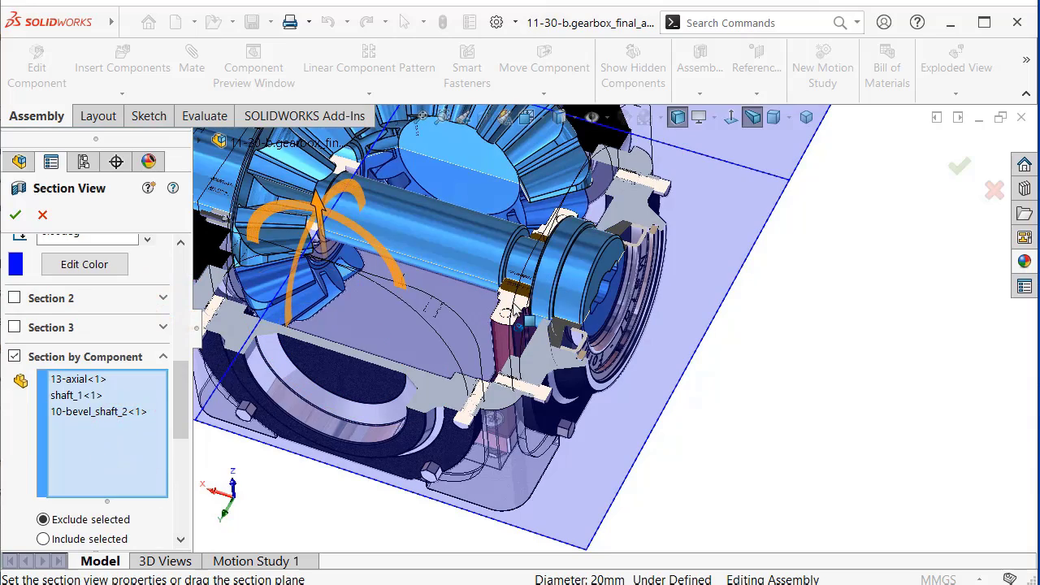
scroll(511, 313, "down", 2)
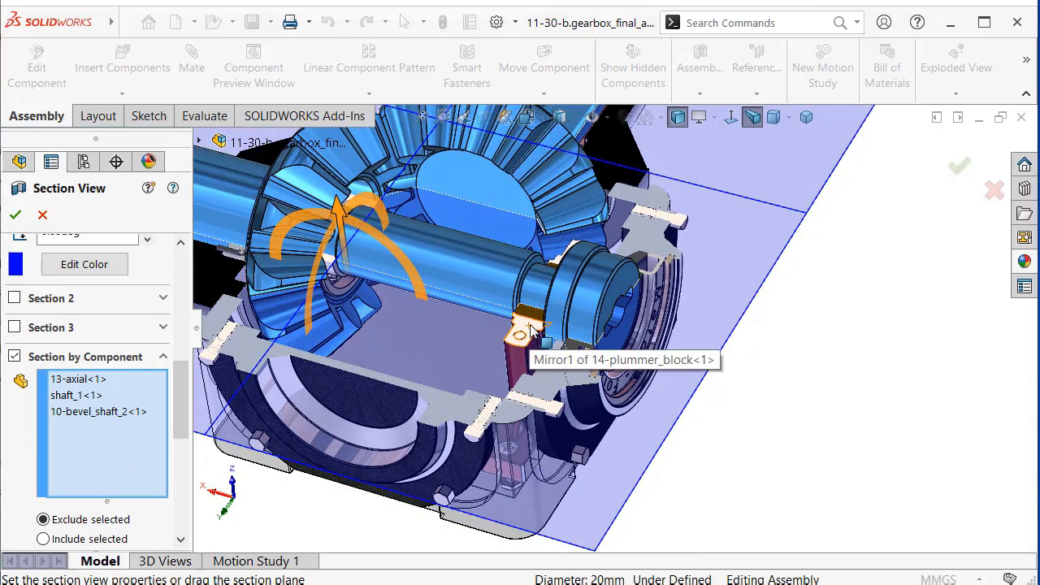
left_click(517, 358)
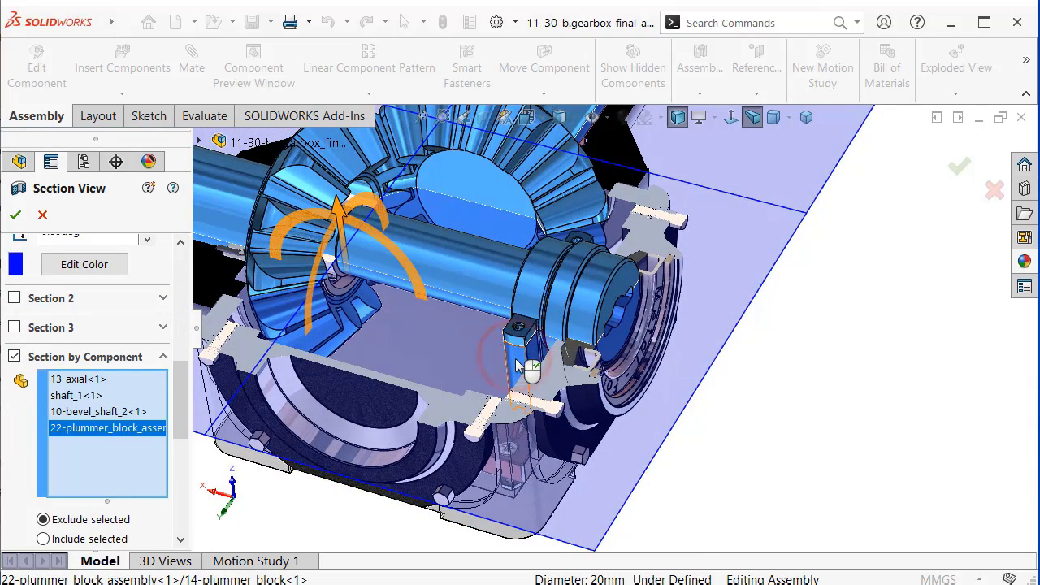
scroll(524, 336, "down", 3)
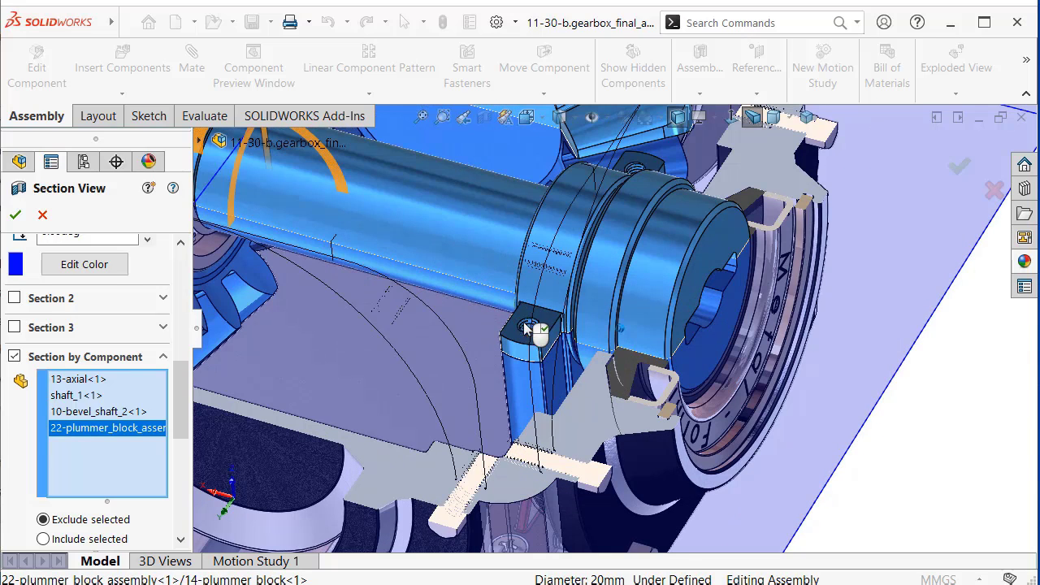
scroll(411, 326, "up", 6)
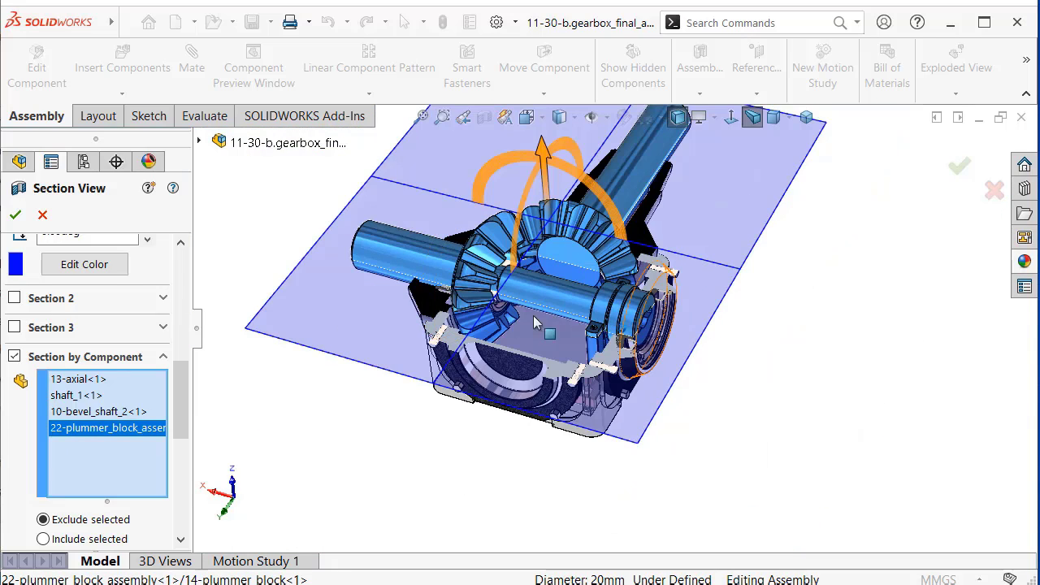
Add 22-plummer_block_assembly from the flyout tree to the excluded components and apply the section.
left_click(199, 141)
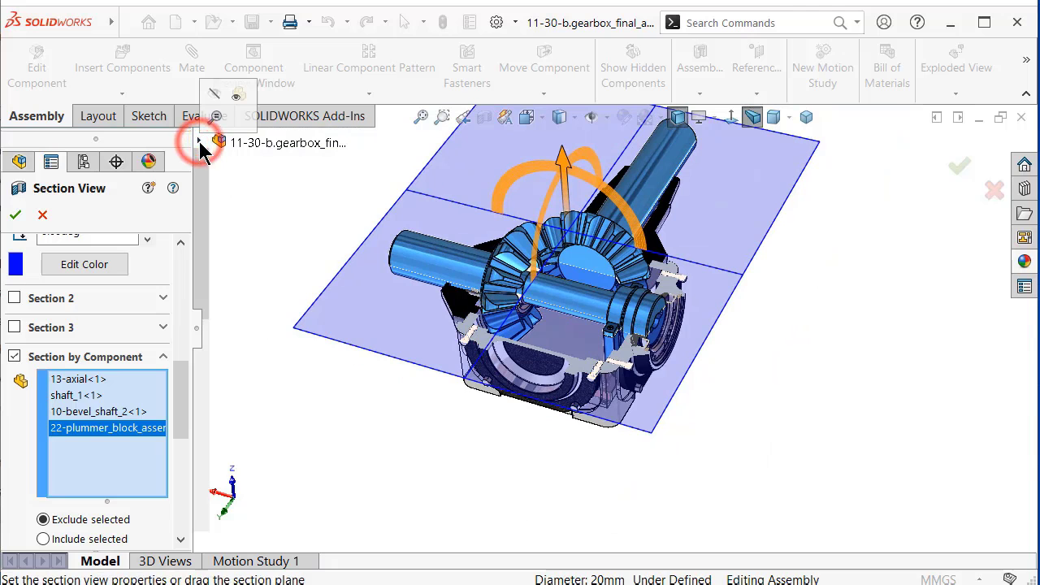
scroll(678, 434, "down", 2)
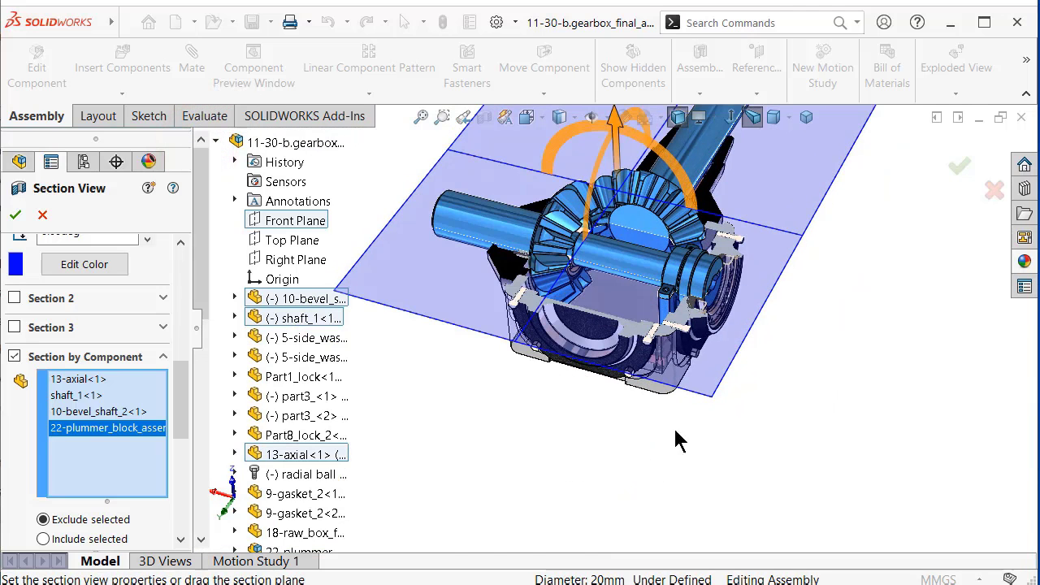
scroll(244, 398, "down", 3)
scroll(261, 463, "down", 3)
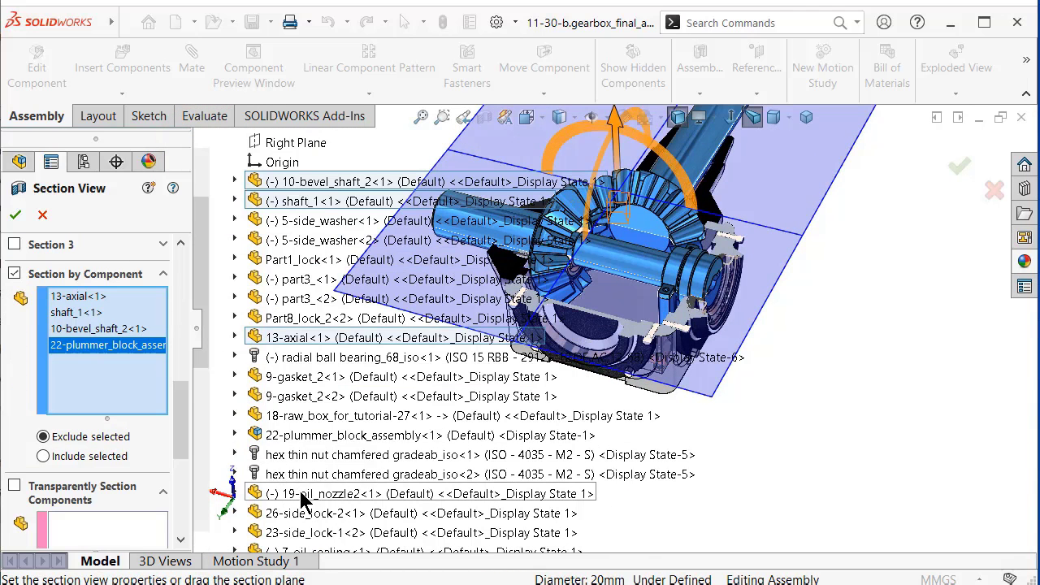
left_click(296, 436)
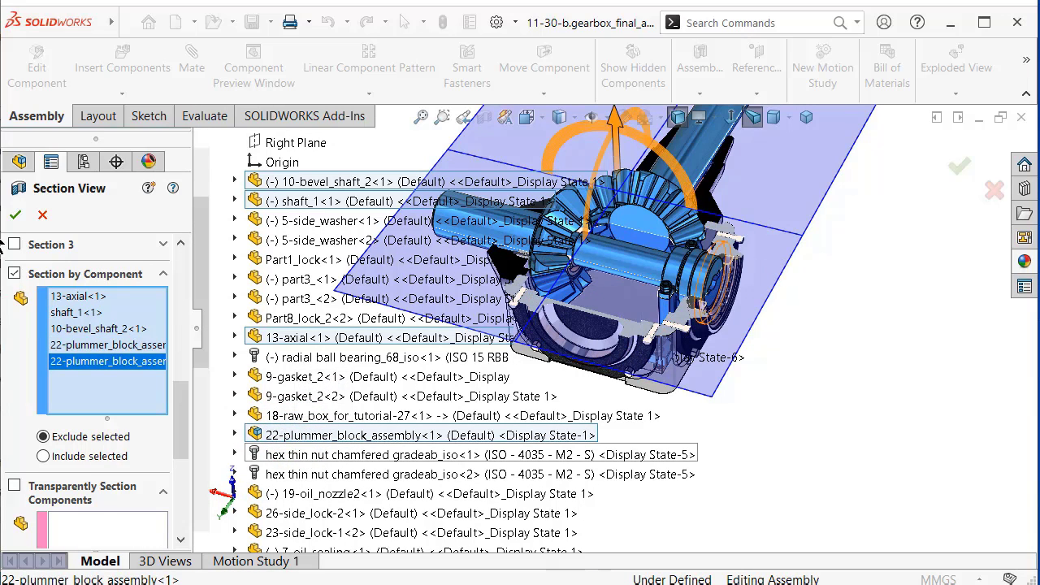
left_click(14, 217)
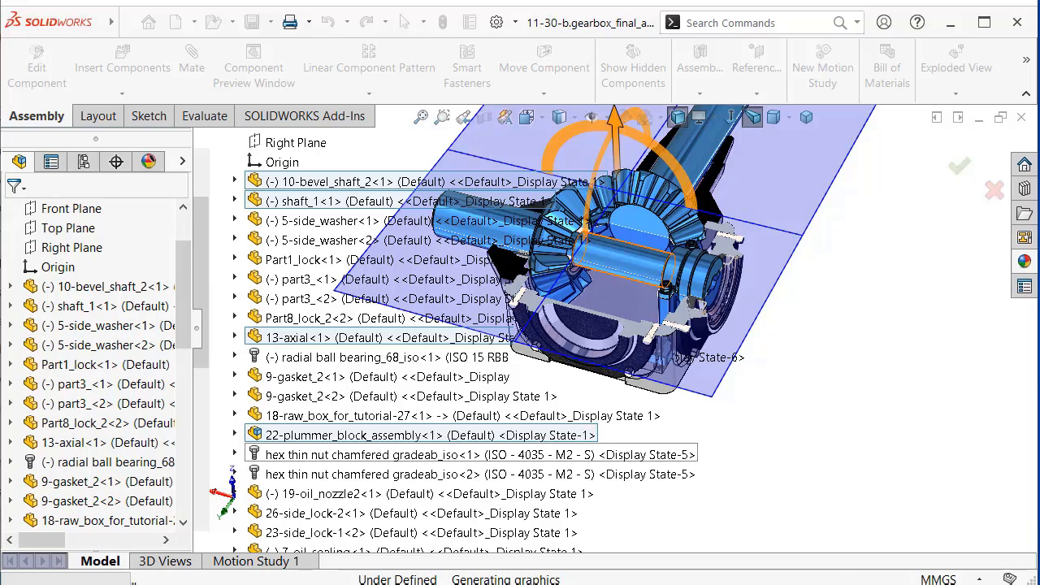
Rotate the view around the sectioned gearbox to see the shaft end and bearing.
left_click(854, 304)
scroll(708, 220, "down", 3)
scroll(697, 225, "down", 2)
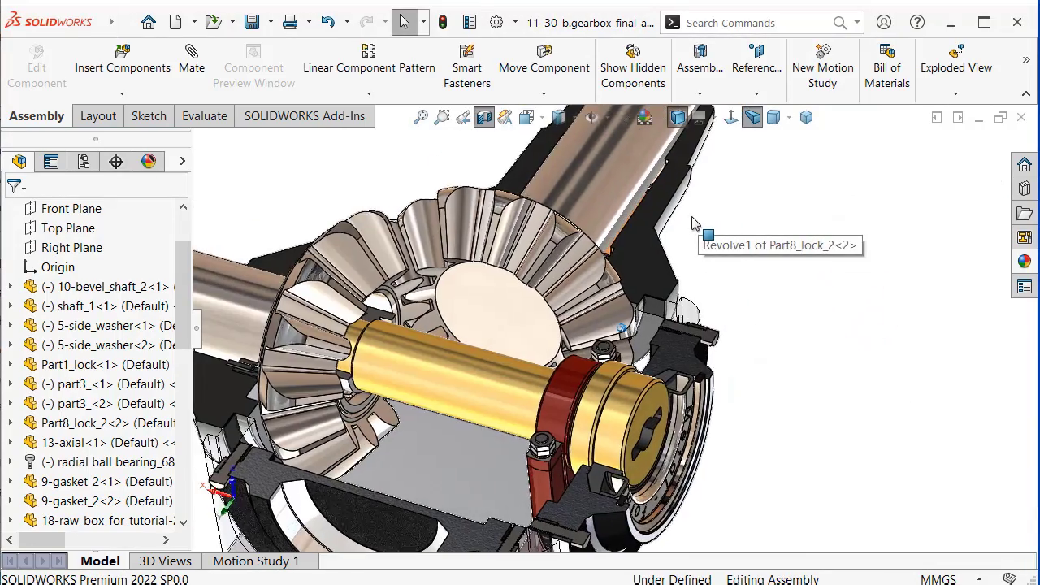
scroll(691, 224, "down", 2)
scroll(691, 224, "up", 3)
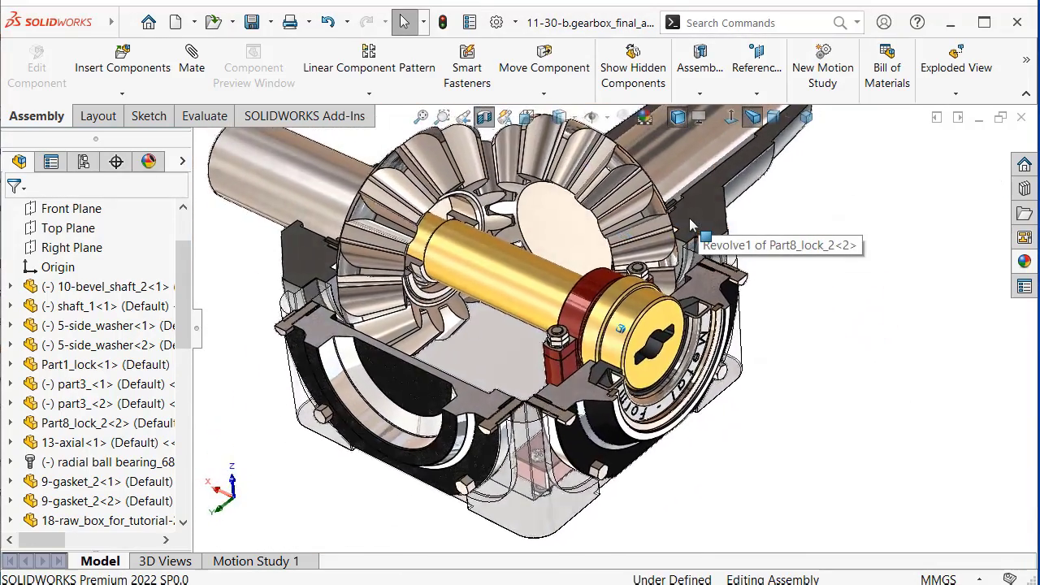
scroll(691, 224, "down", 2)
key("Right")
key("Right")
key("Right")
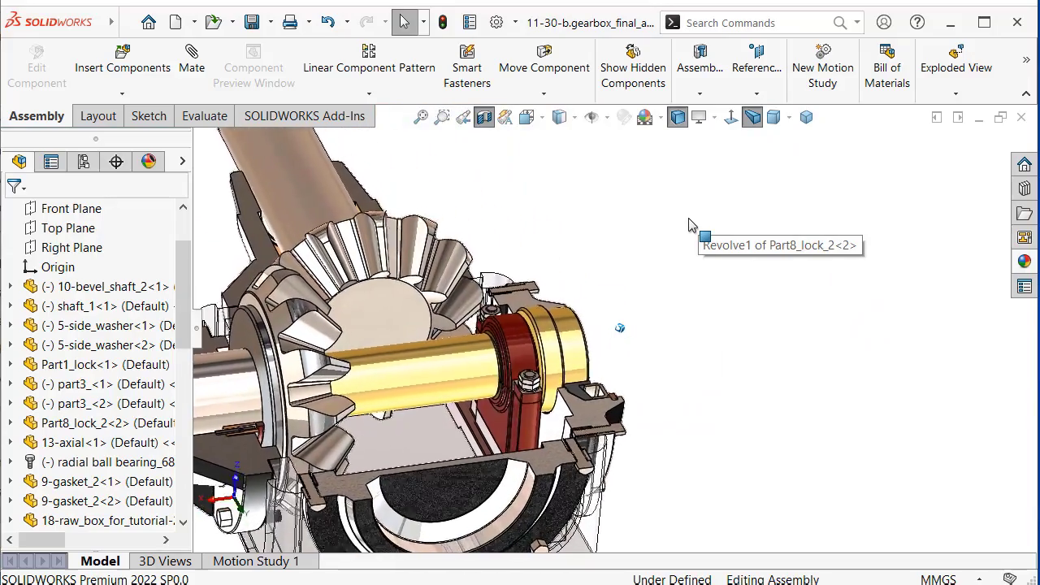
key("Right")
key("Right")
key("Right")
key("Right")
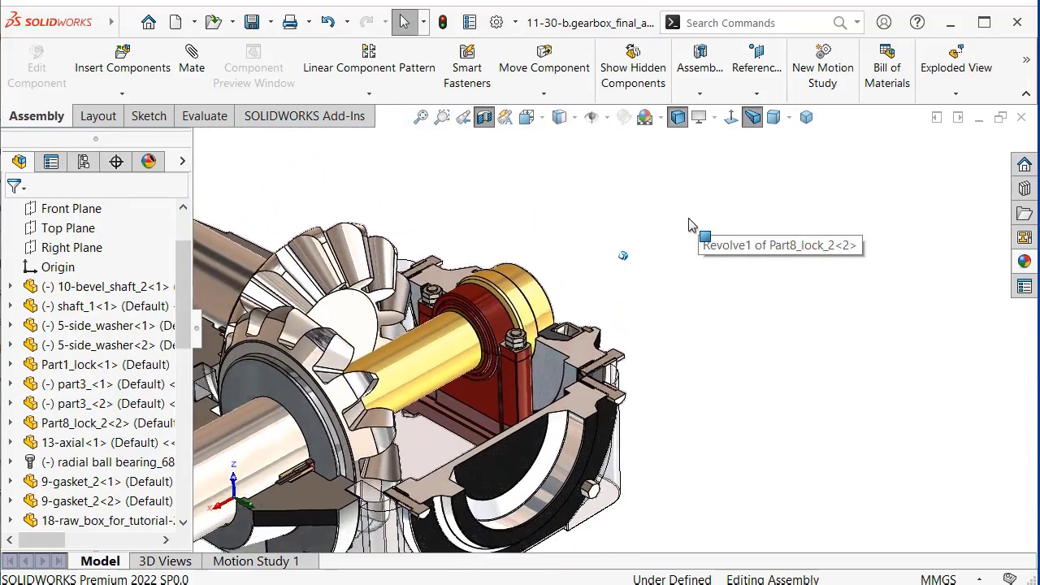
key("Right")
key("Right")
key("Right")
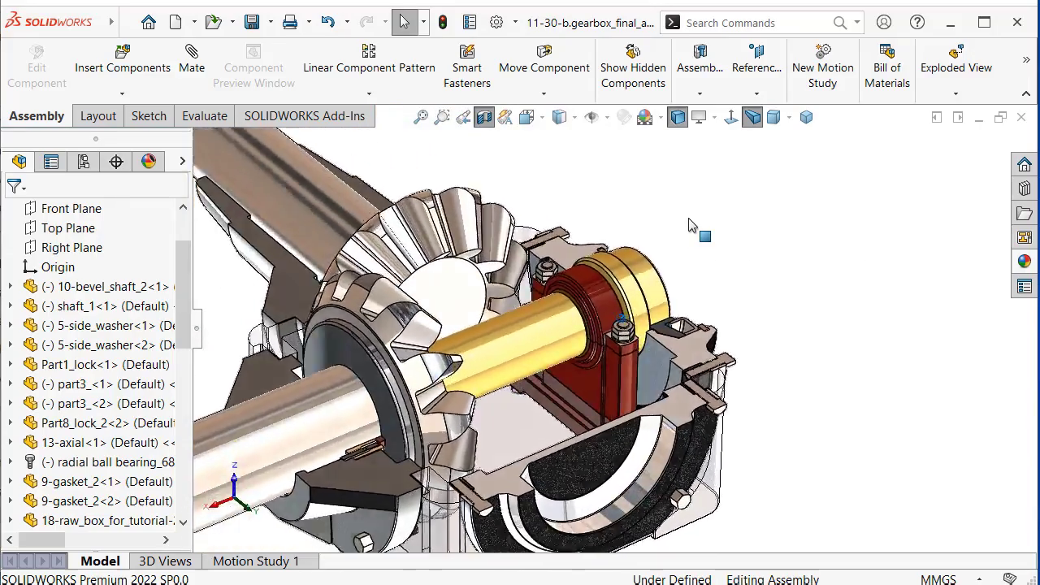
key("Right")
key("Right")
key("Right")
key("Right")
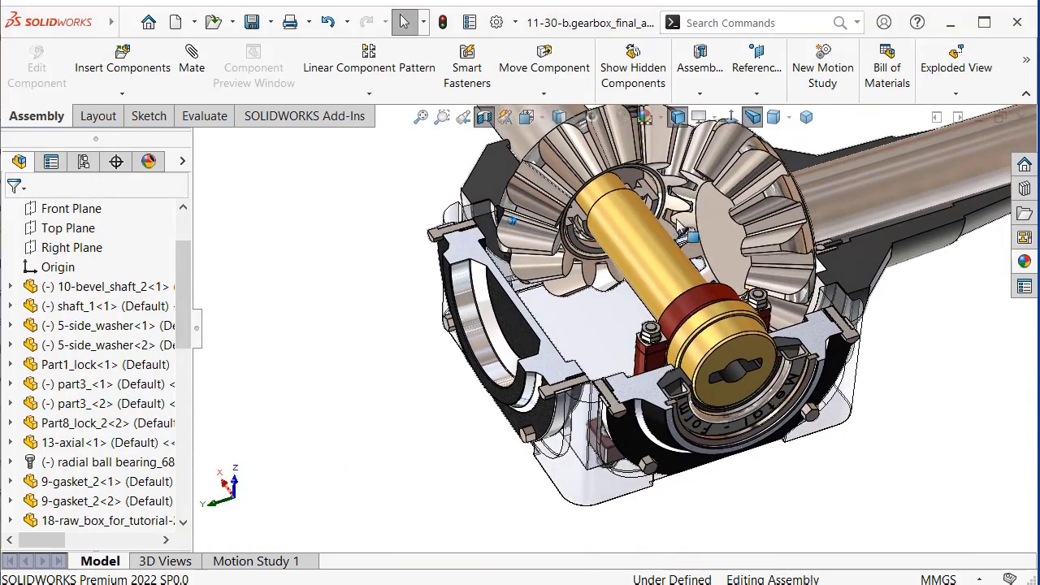
key("Right")
Turn the bevel gears to a new position, then toggle the section view off and back on.
mouse_move(617, 332)
left_mouse_down()
mouse_move(559, 177)
mouse_move(600, 303)
mouse_move(585, 284)
left_mouse_up()
middle_click_drag(586, 285, 467, 294)
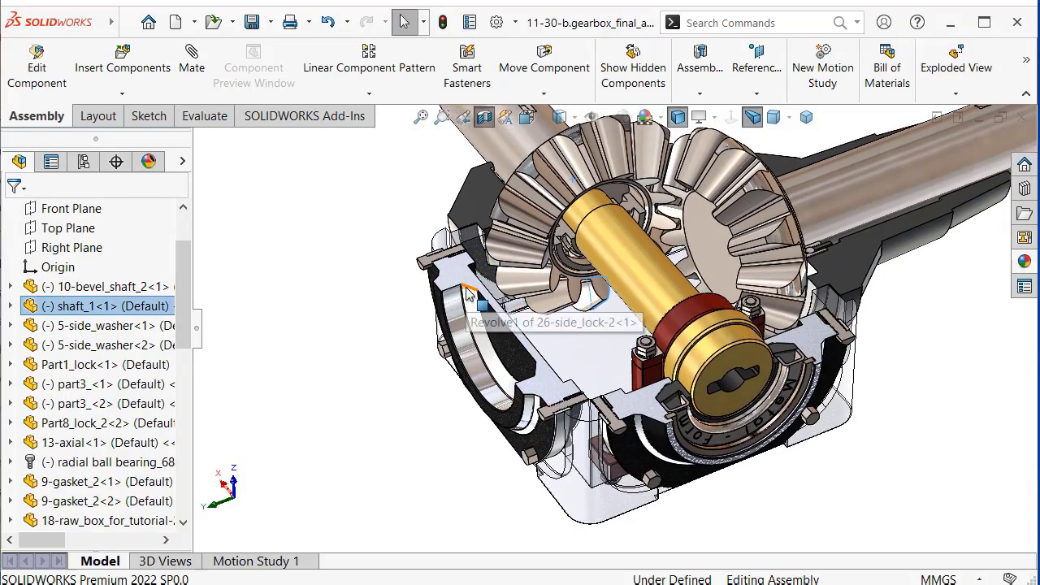
left_click(484, 118)
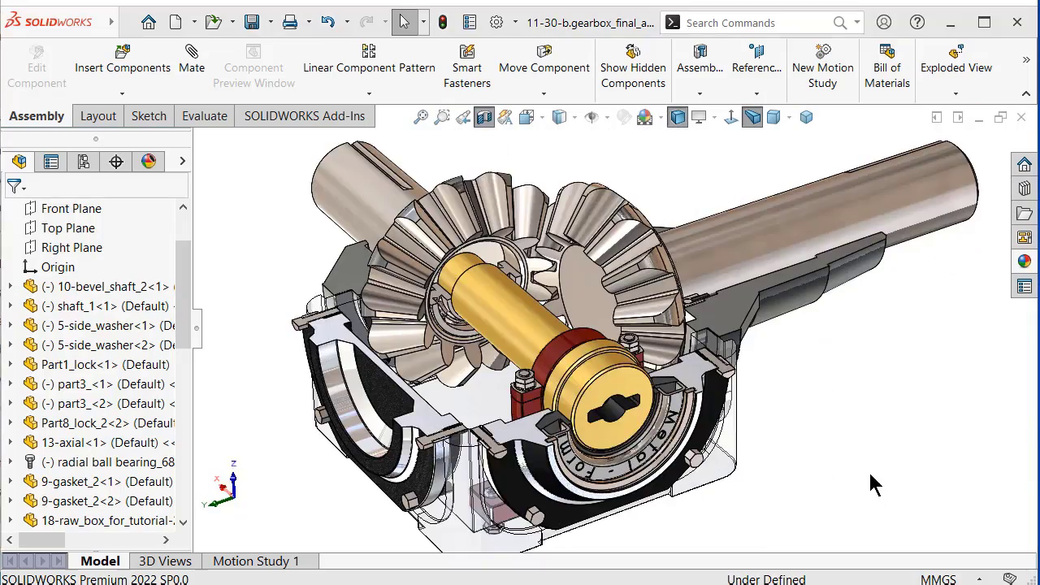
left_click(868, 452)
Switch to a standard face-on view of the cut gears with the gold shaft vertical.
key("Down")
key("Down")
key("Down")
key("Down")
key("Down")
key("Down")
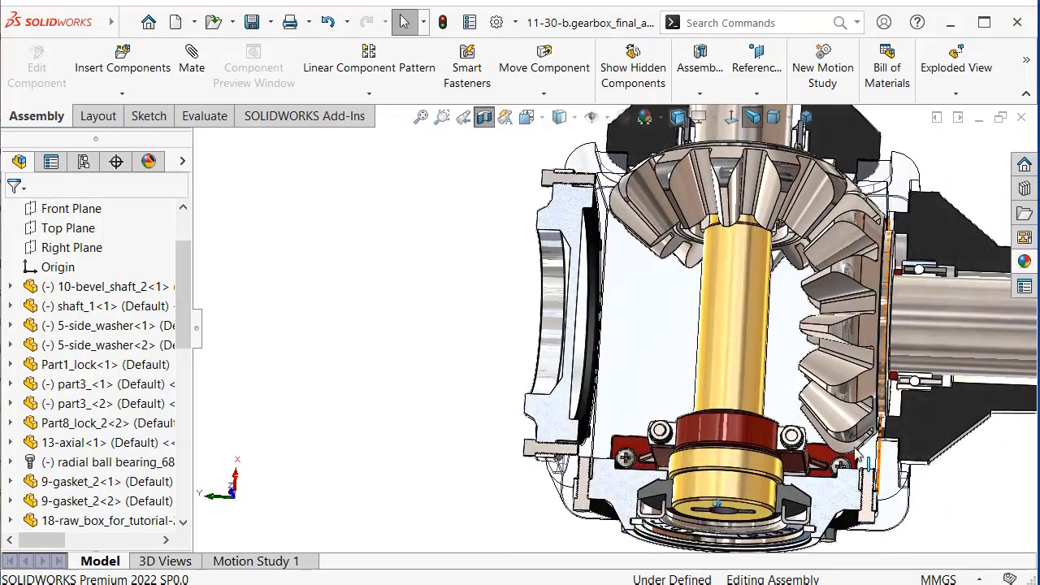
key("Down")
key("Down")
left_click(527, 117)
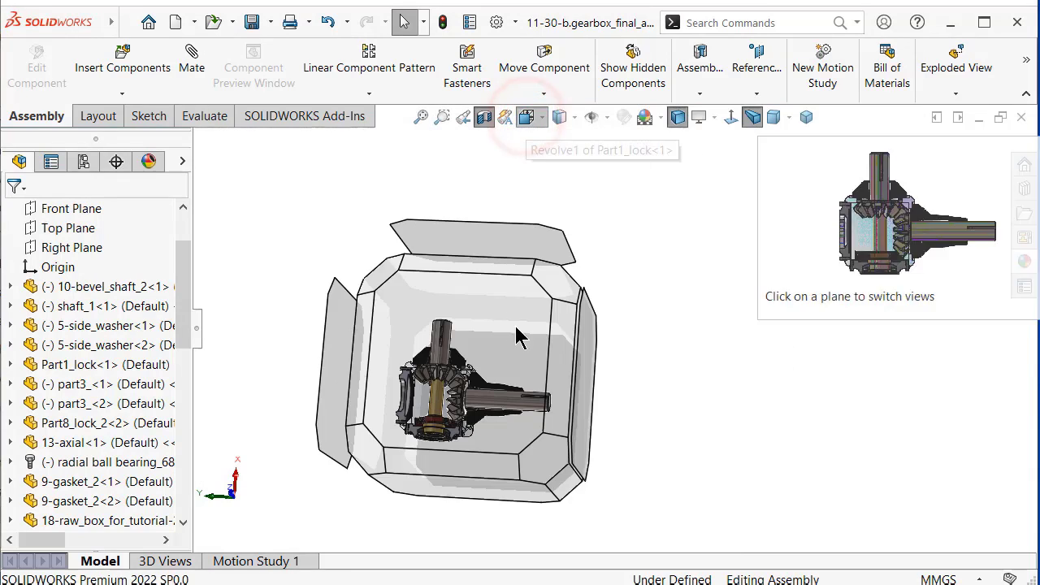
left_click(516, 330)
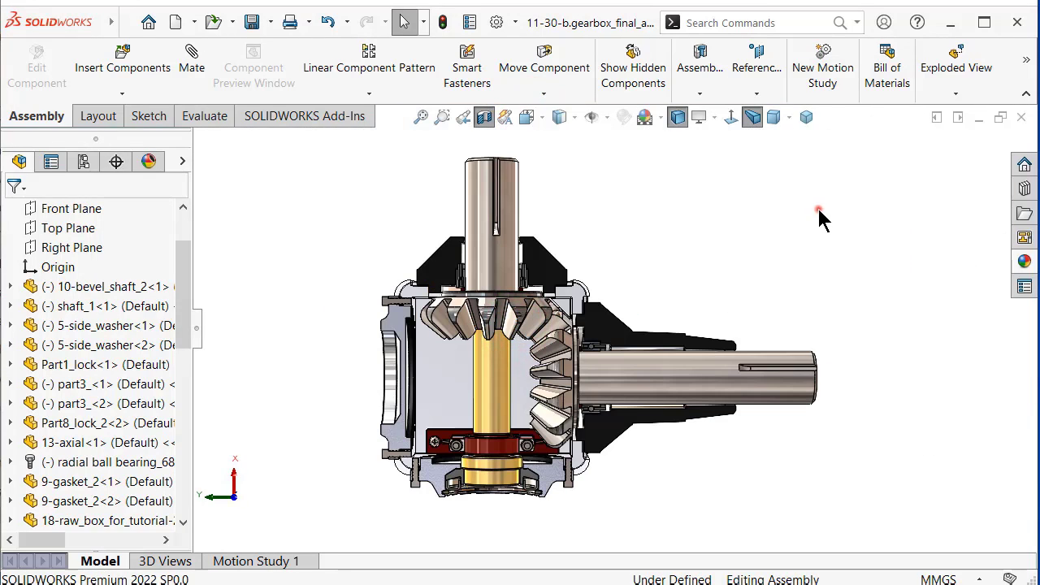
left_click(820, 210)
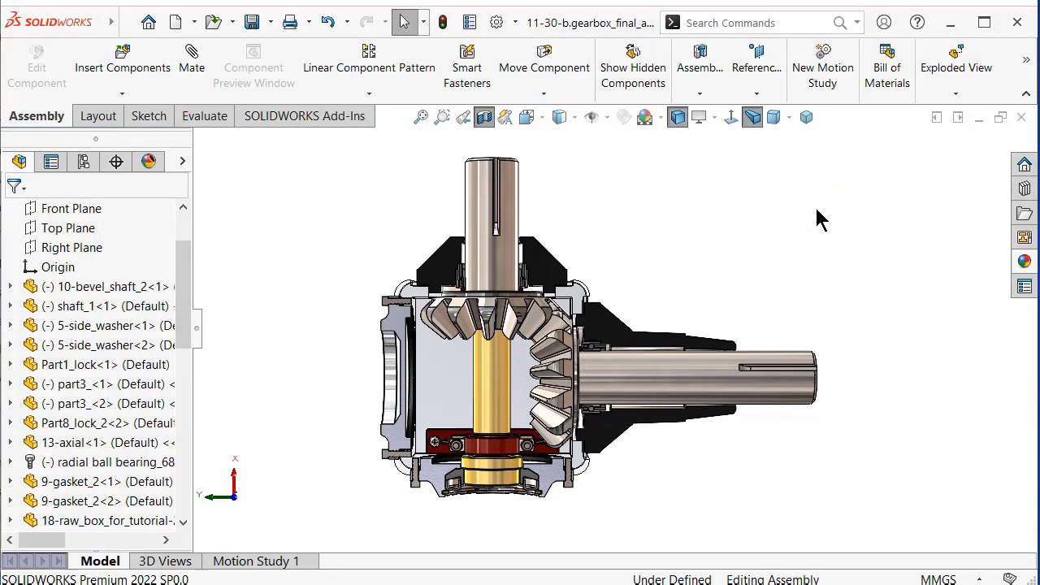
Tip the gearbox over and zoom in to inspect the cut gears from another side.
key("Down")
key("Down")
key("Down")
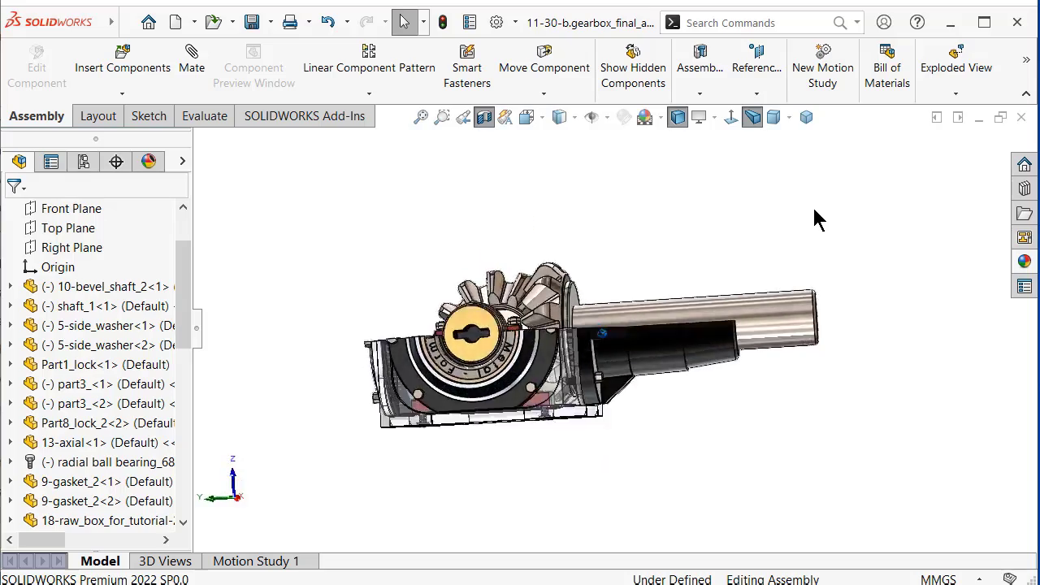
key("Down")
key("Down")
key("Down")
key("Down")
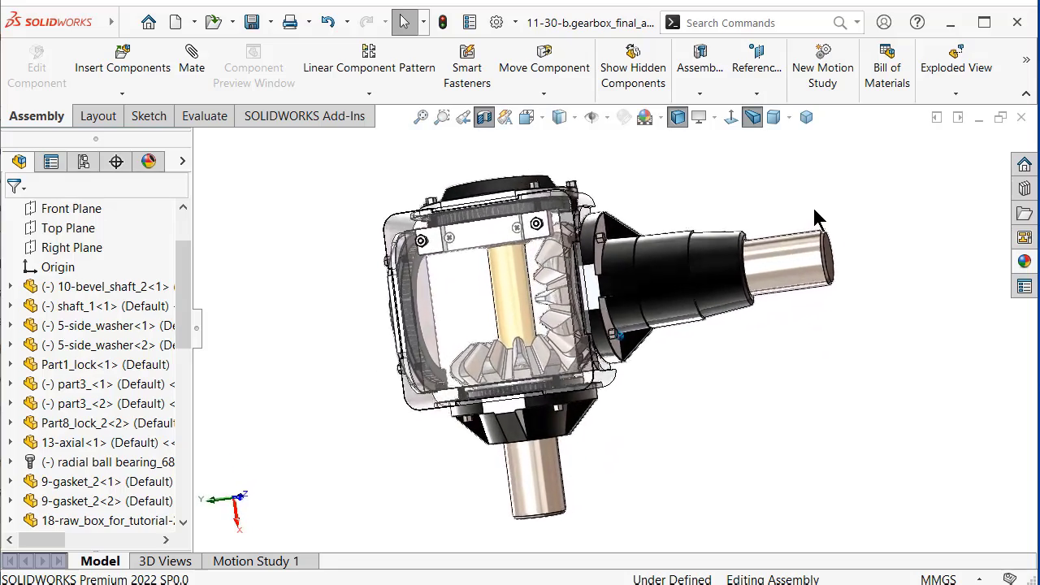
key("Down")
key("Down")
key("Down")
key("Down")
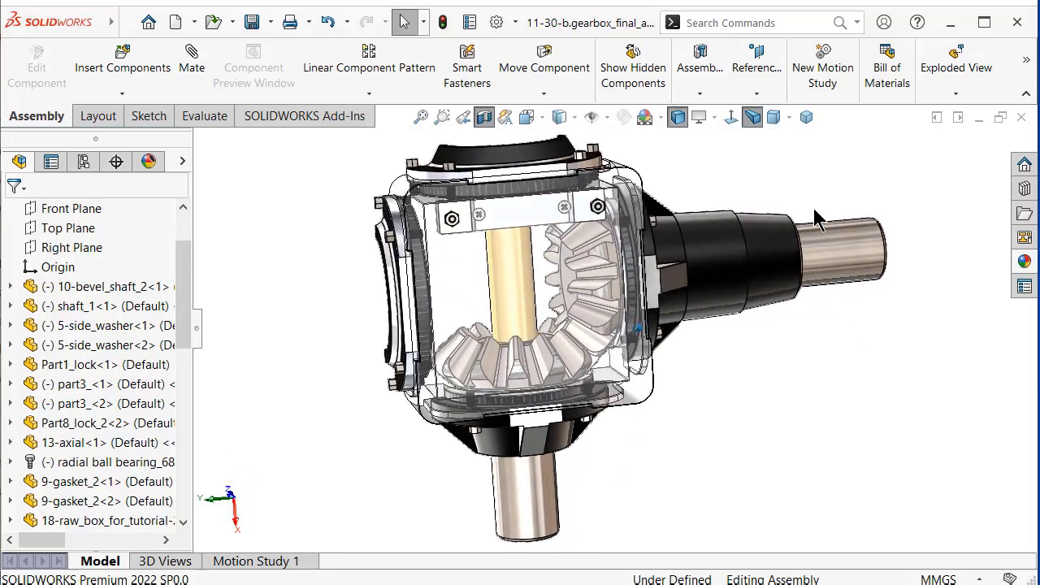
key("shift+z")
key("shift+z")
key("shift+z")
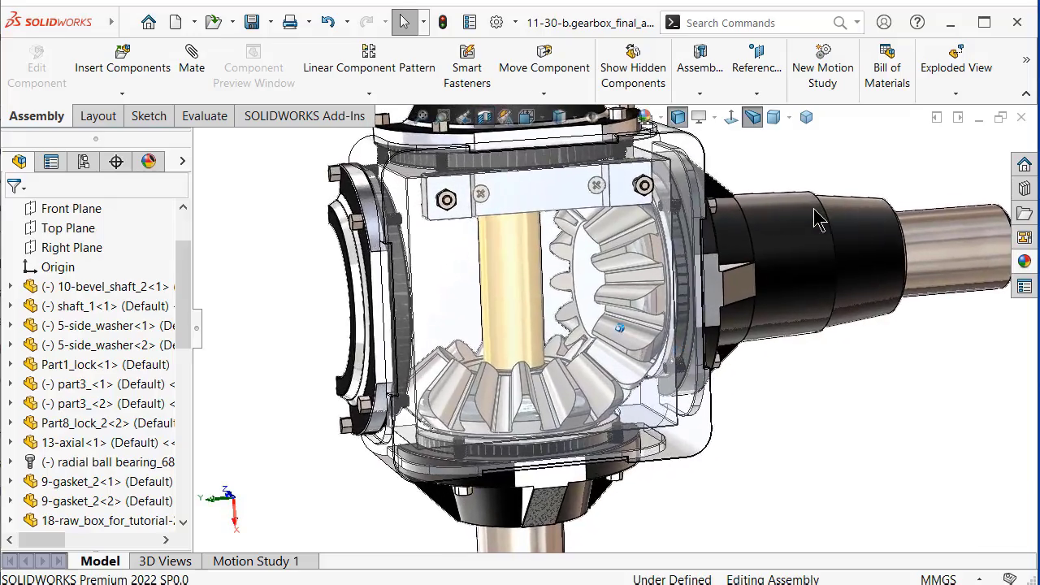
key("Down")
key("Down")
key("Down")
key("Down")
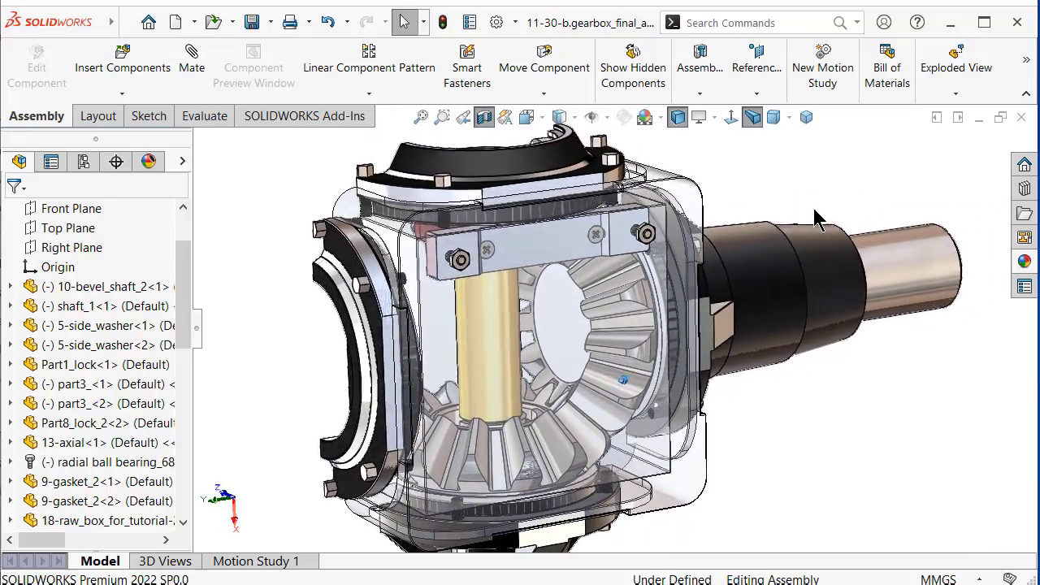
key("Right")
key("Right")
key("Right")
key("Right")
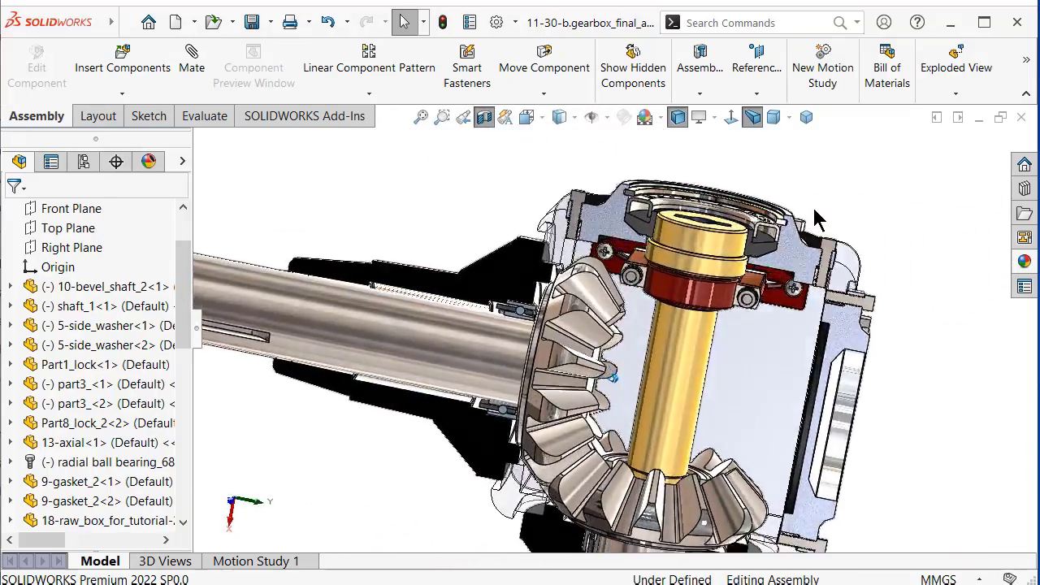